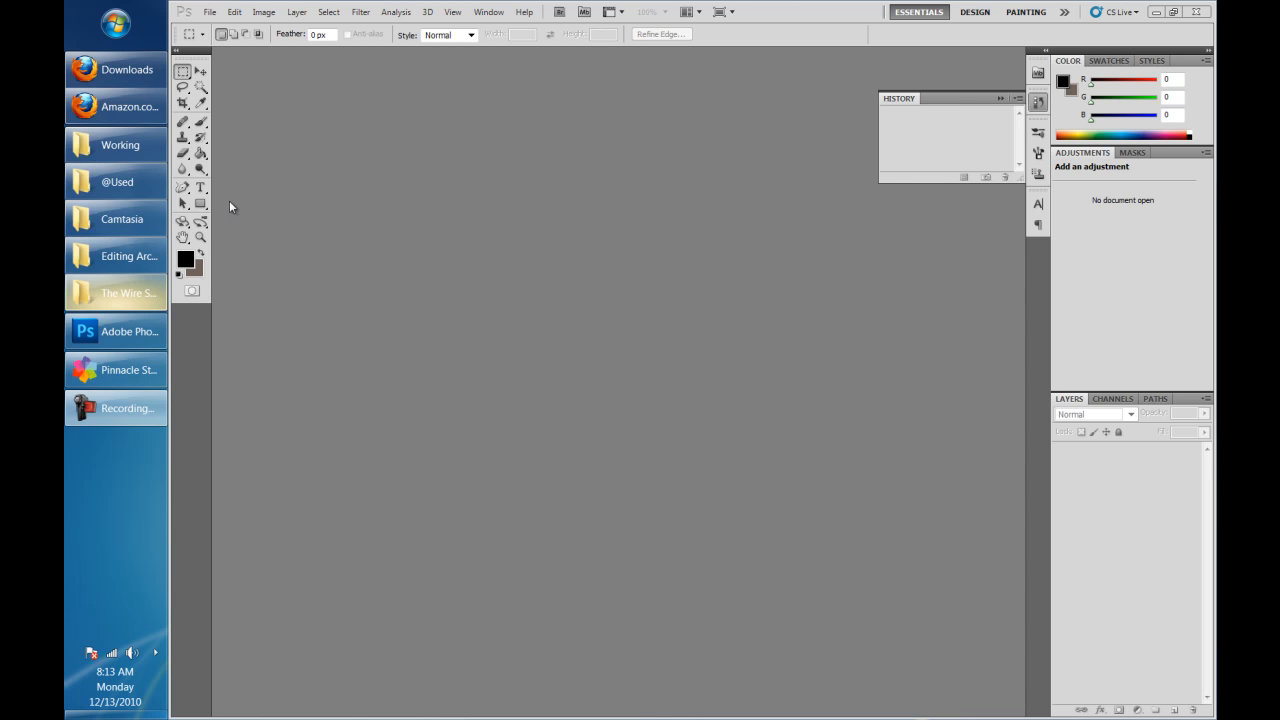
- Switch to the file manager and go up to the Christmas project folder
left_click(134, 190)
key("BackSpace")
key("BackSpace")
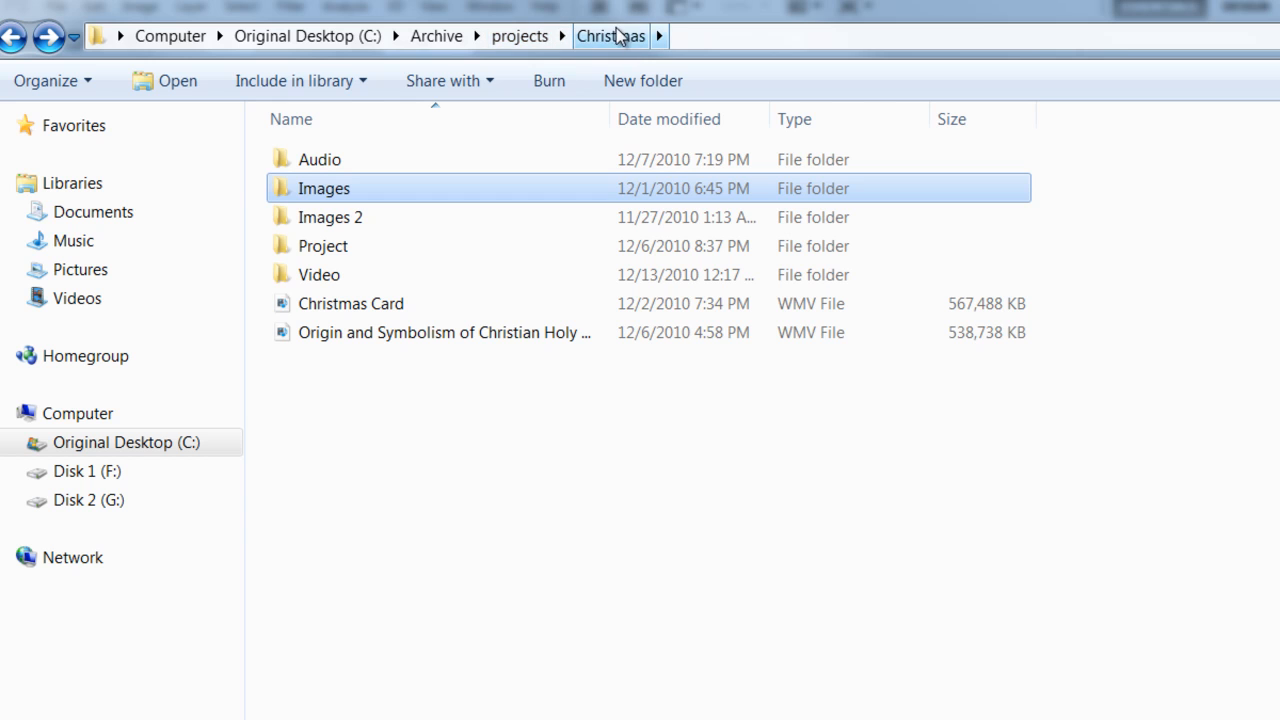
left_click(403, 383)
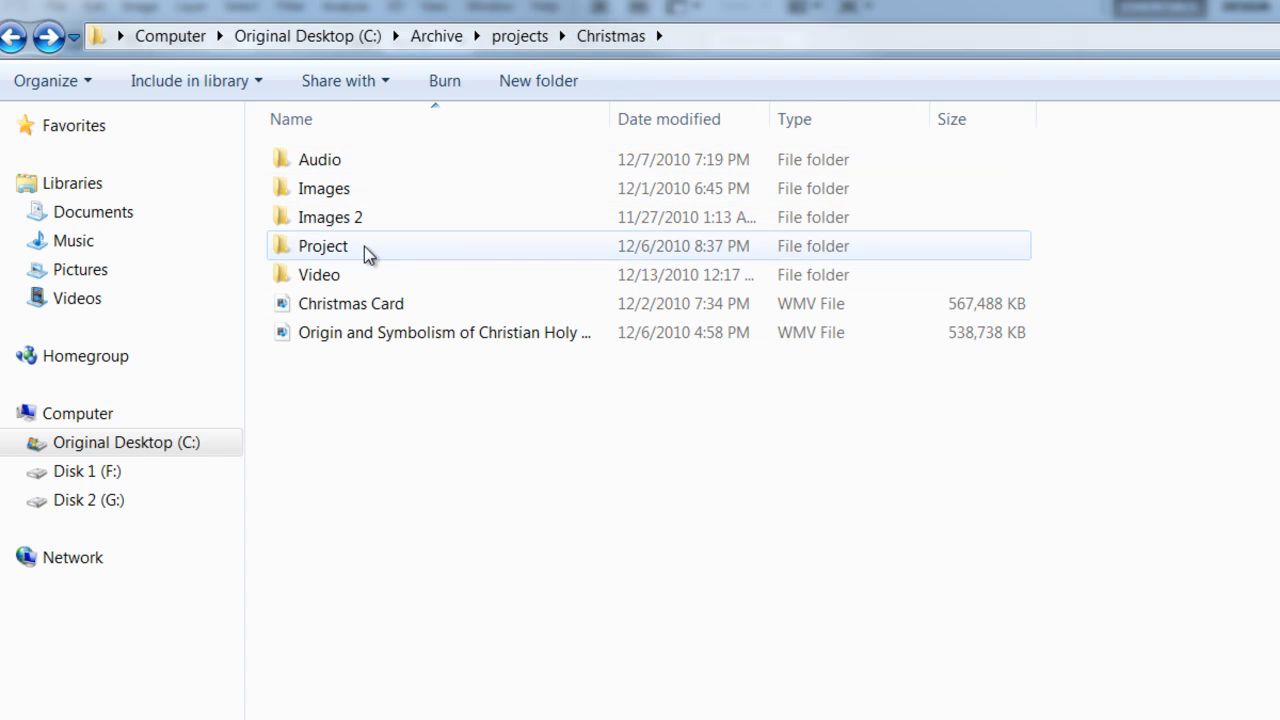
- Examine the Raw and Working - Final entries in the Audio folder, and return to the Christmas folder
double_click(332, 170)
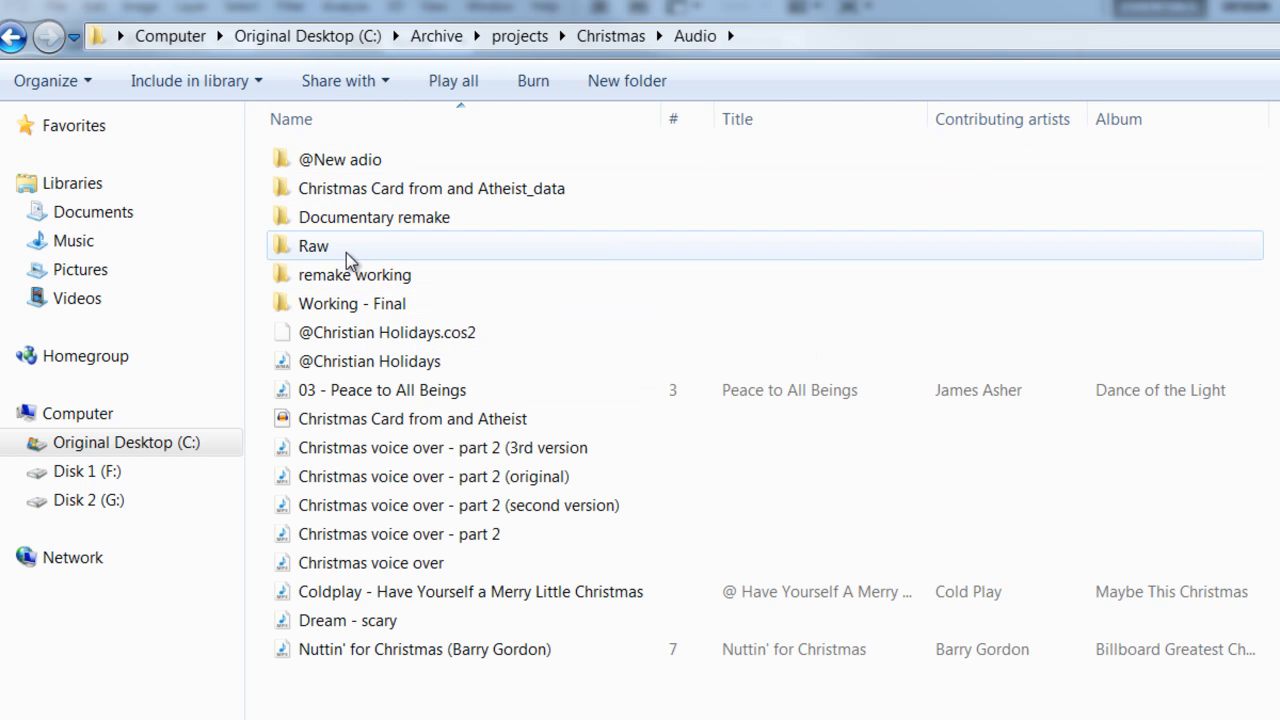
mouse_move(346, 252)
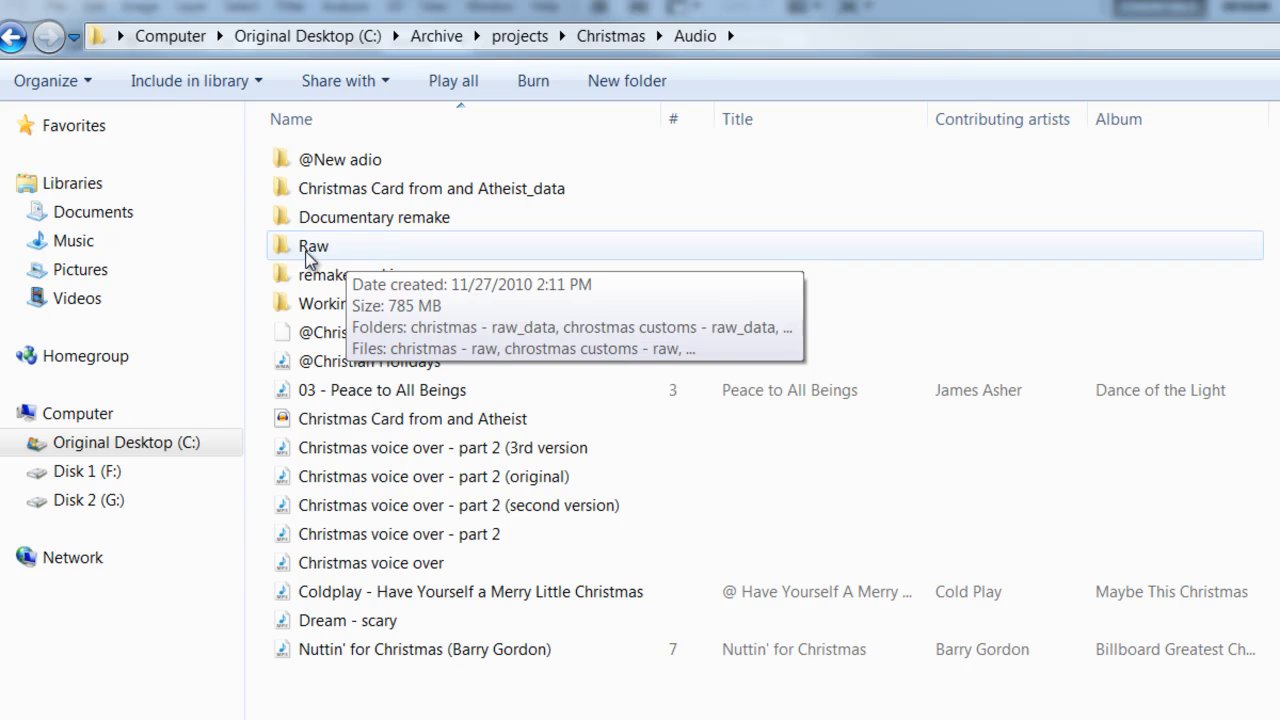
left_click(309, 254)
left_click(343, 308)
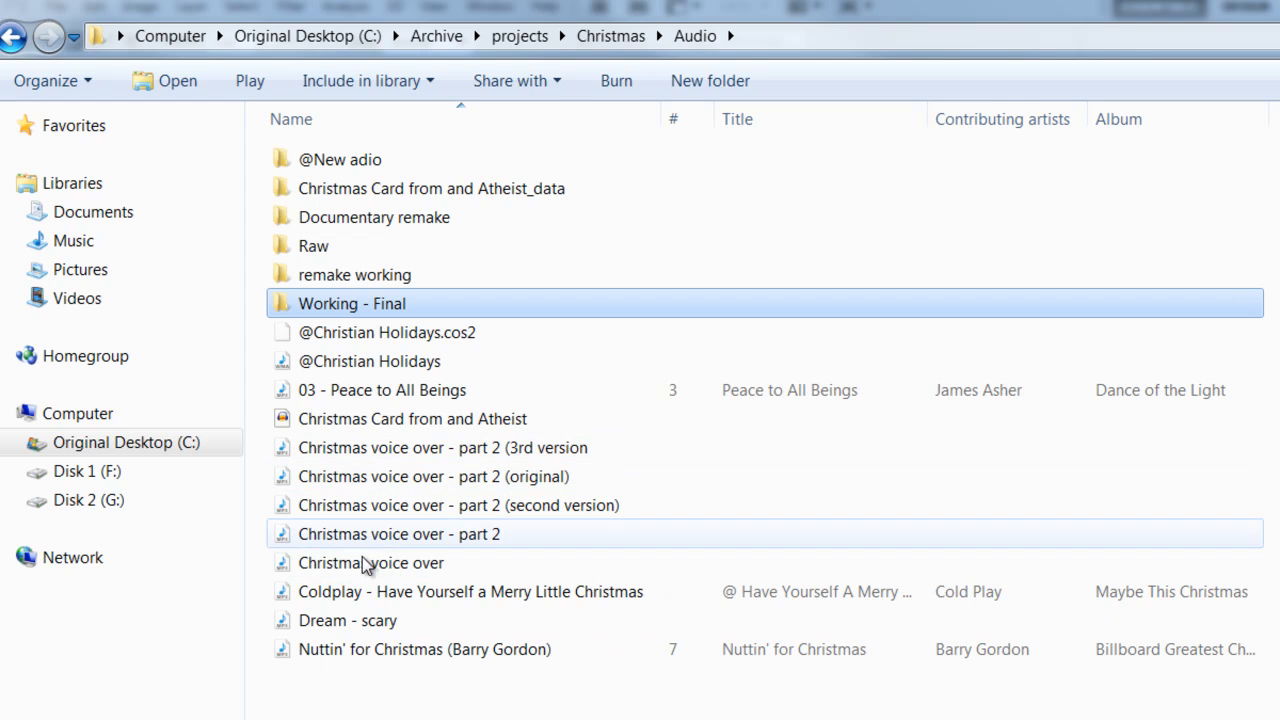
key("BackSpace")
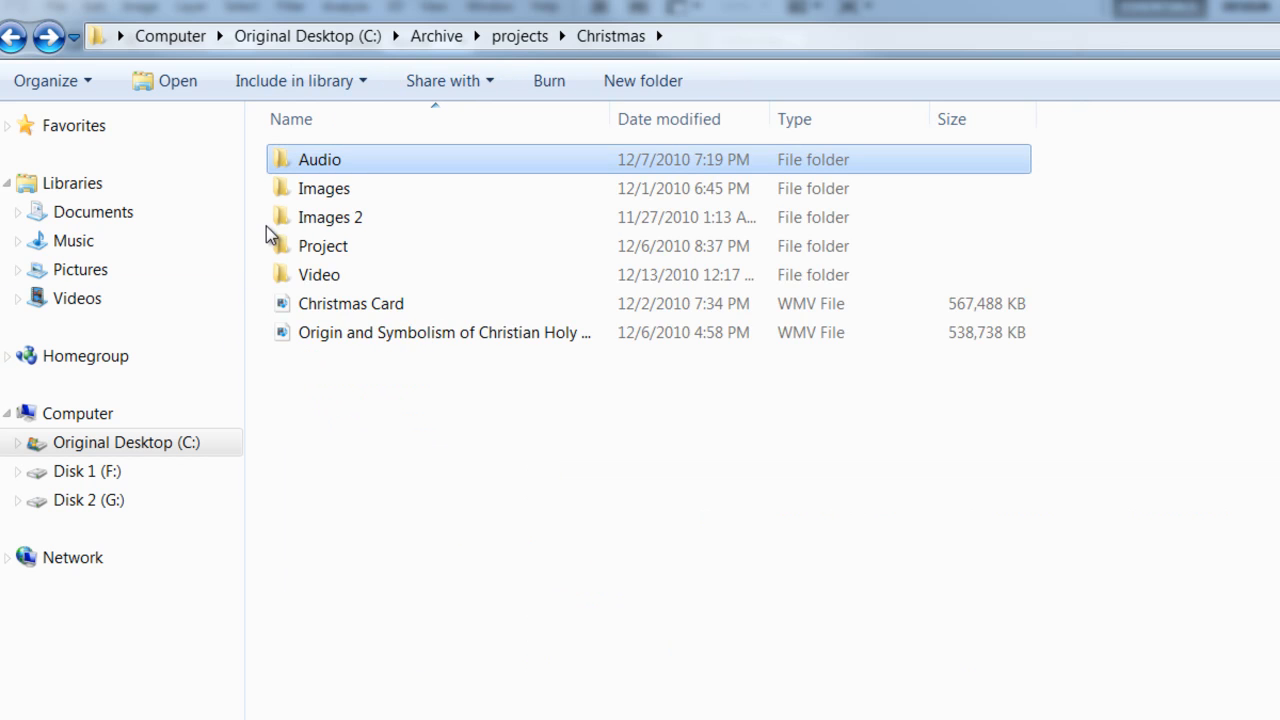
- View the Christmas project's Video folder, and switch to Pinnacle Studio to bring up and dismiss its video file chooser
left_click(317, 275)
double_click(317, 275)
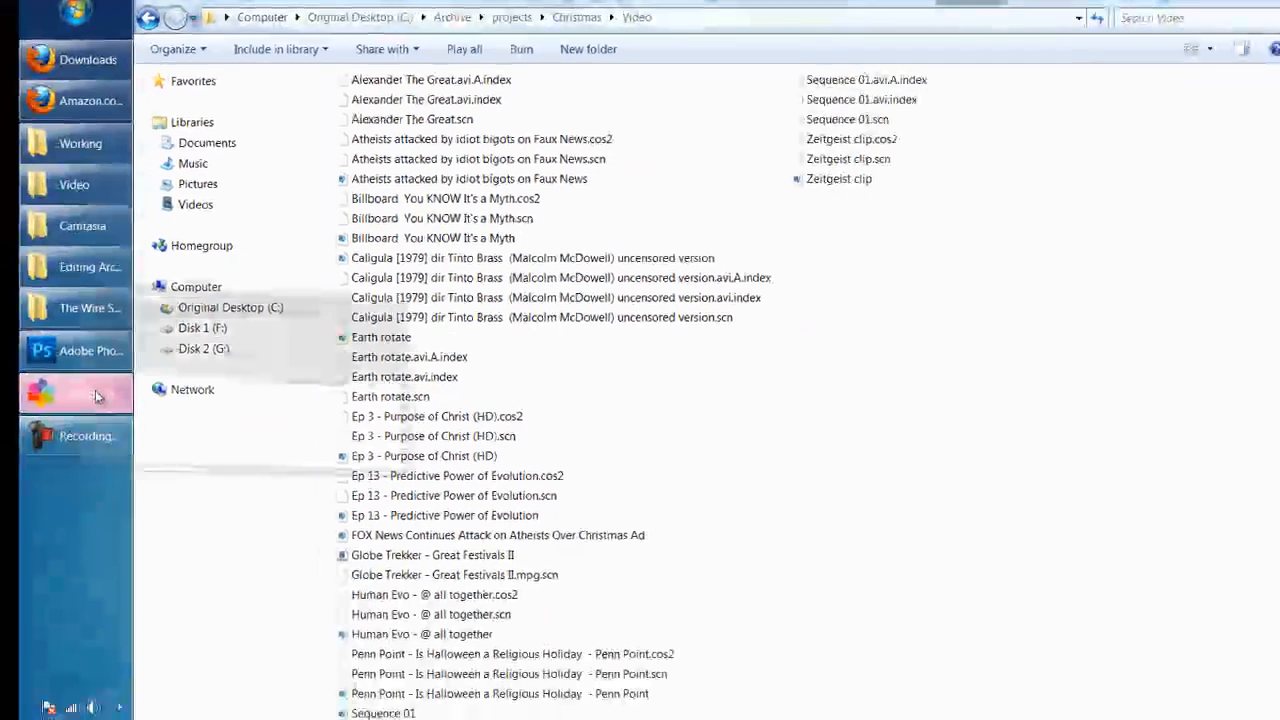
left_click(95, 385)
left_click(165, 83)
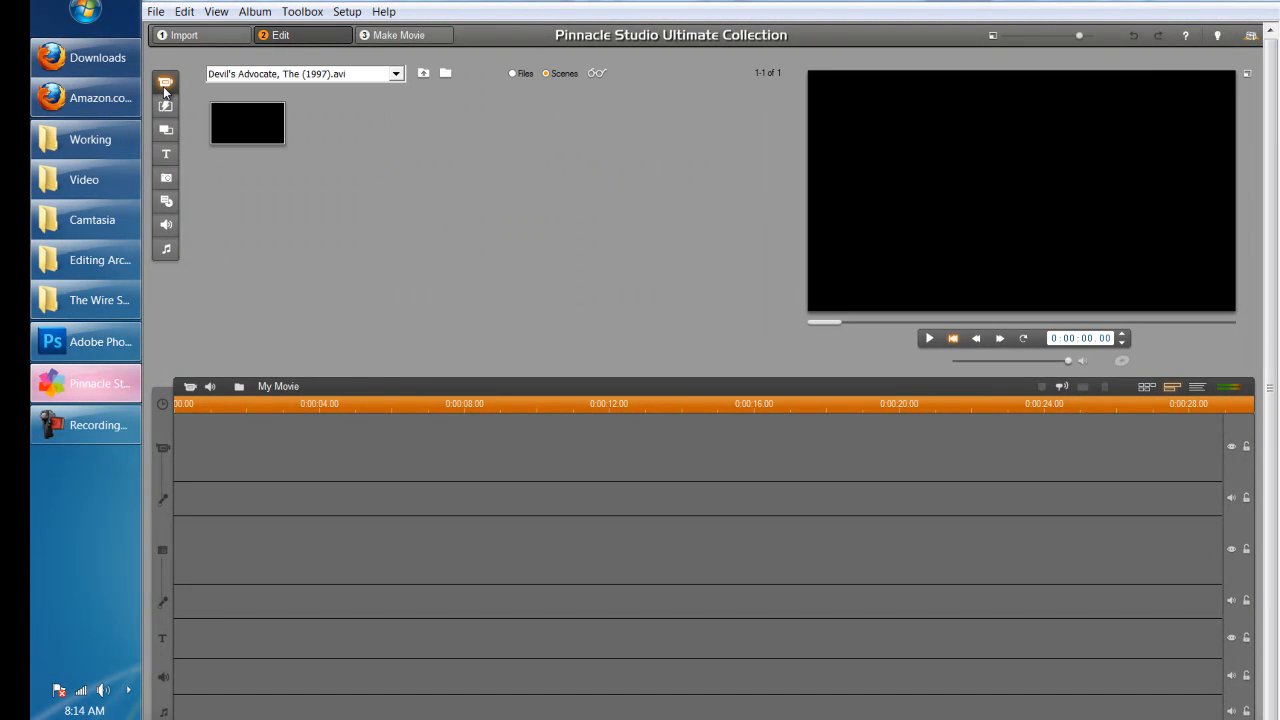
left_click(449, 67)
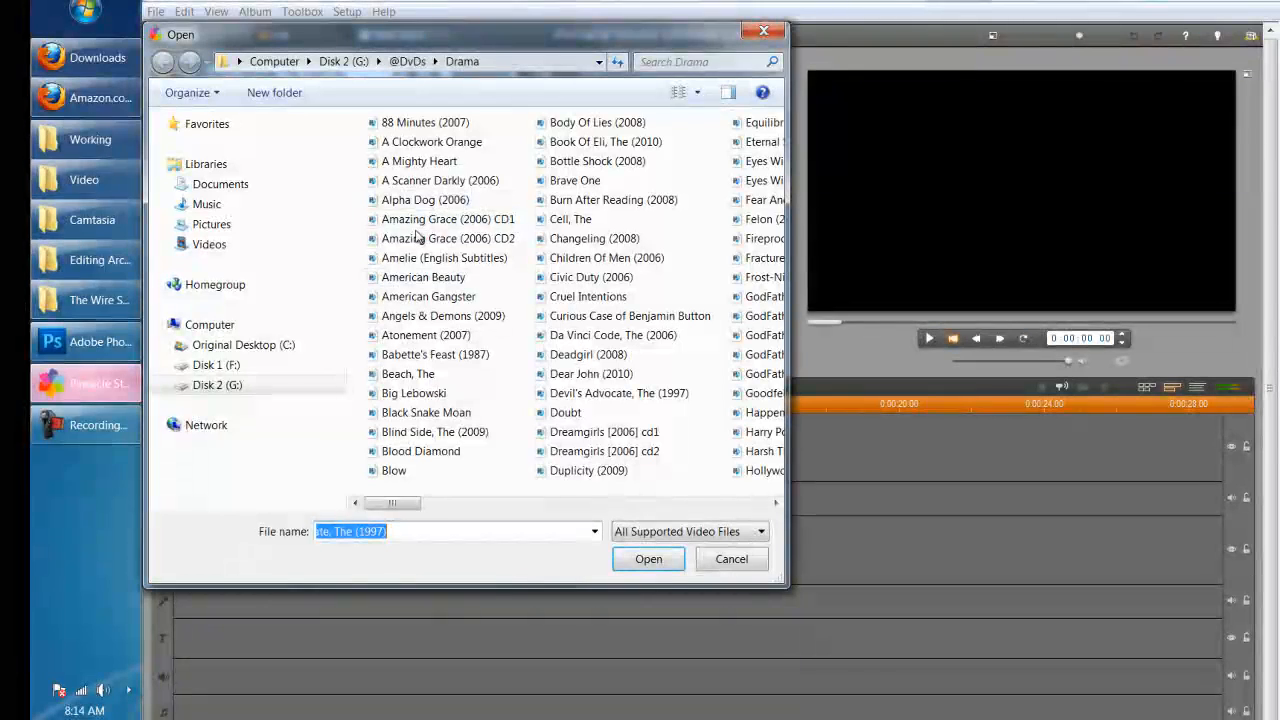
left_click(764, 32)
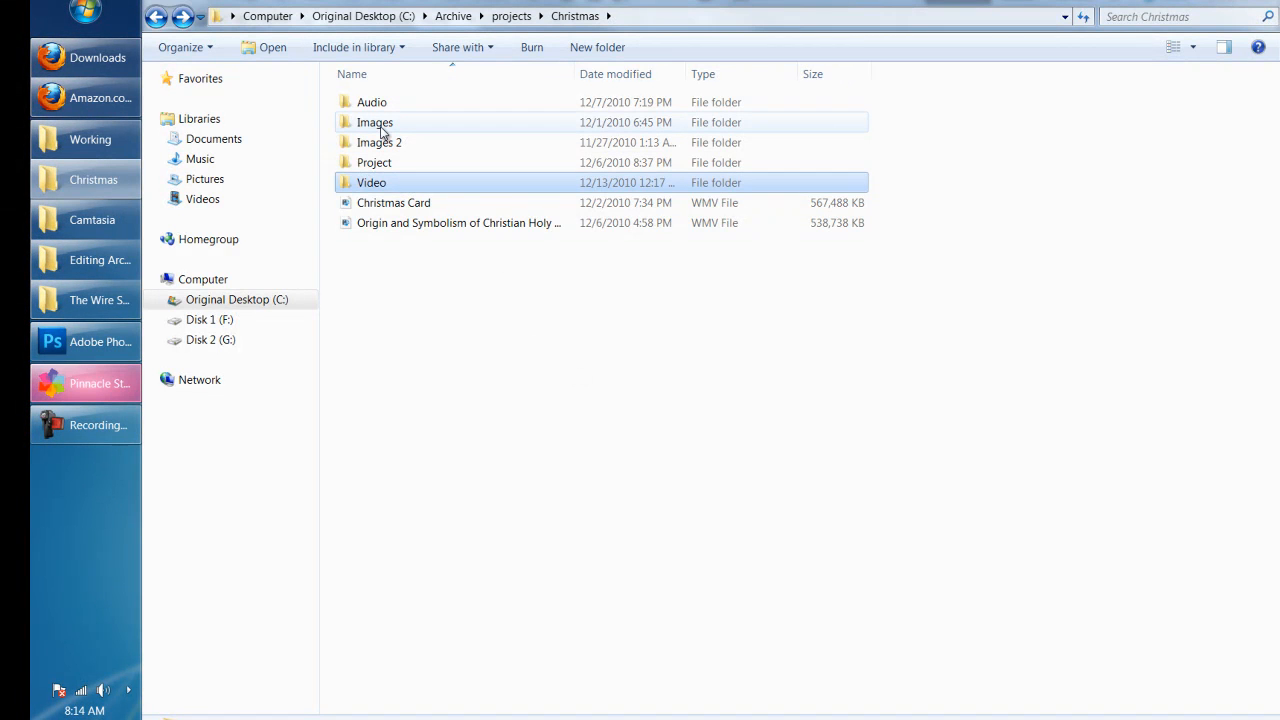
- Examine the topic subfolders of Images > Working > 00 Intro, including christmas party, and return to the Images folder
double_click(381, 132)
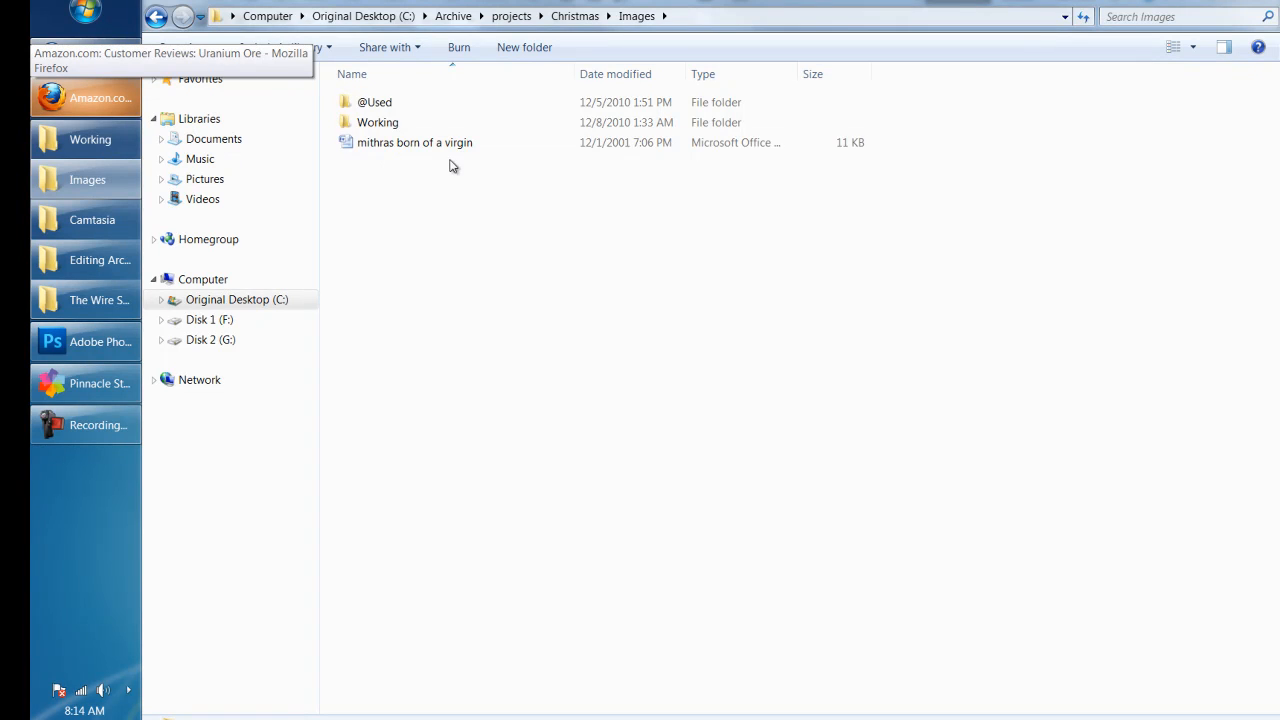
double_click(380, 126)
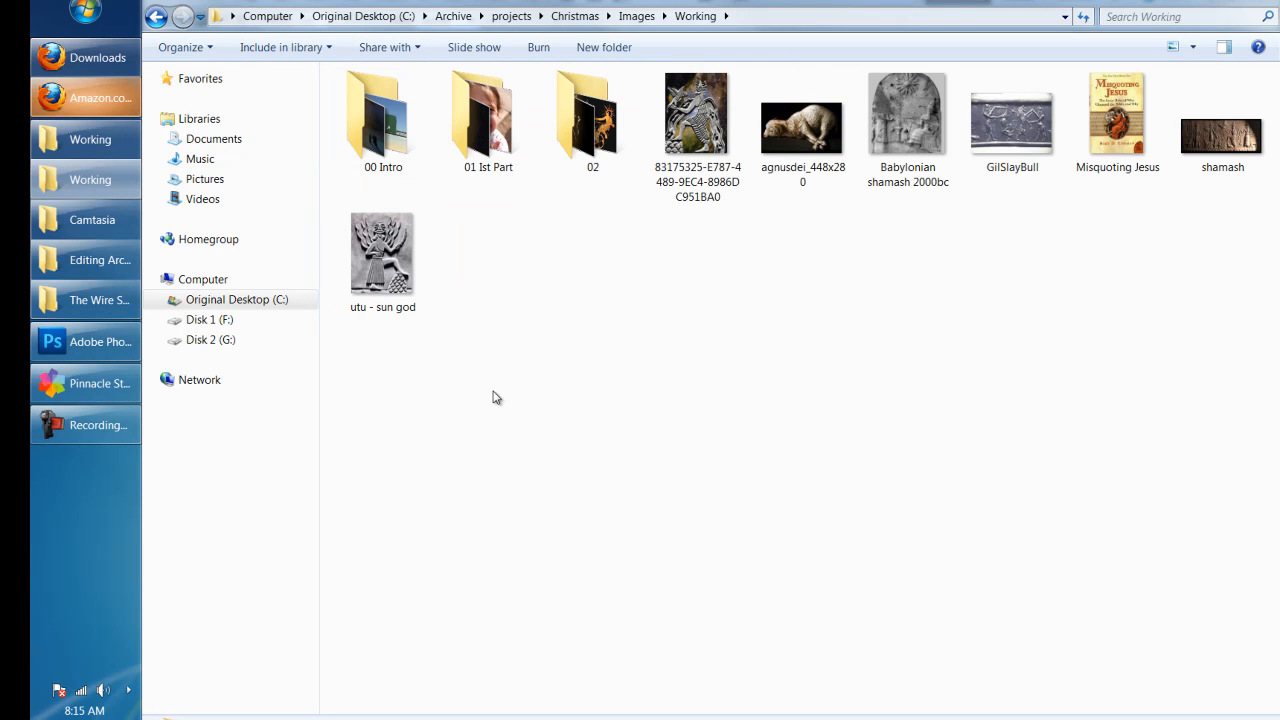
double_click(370, 138)
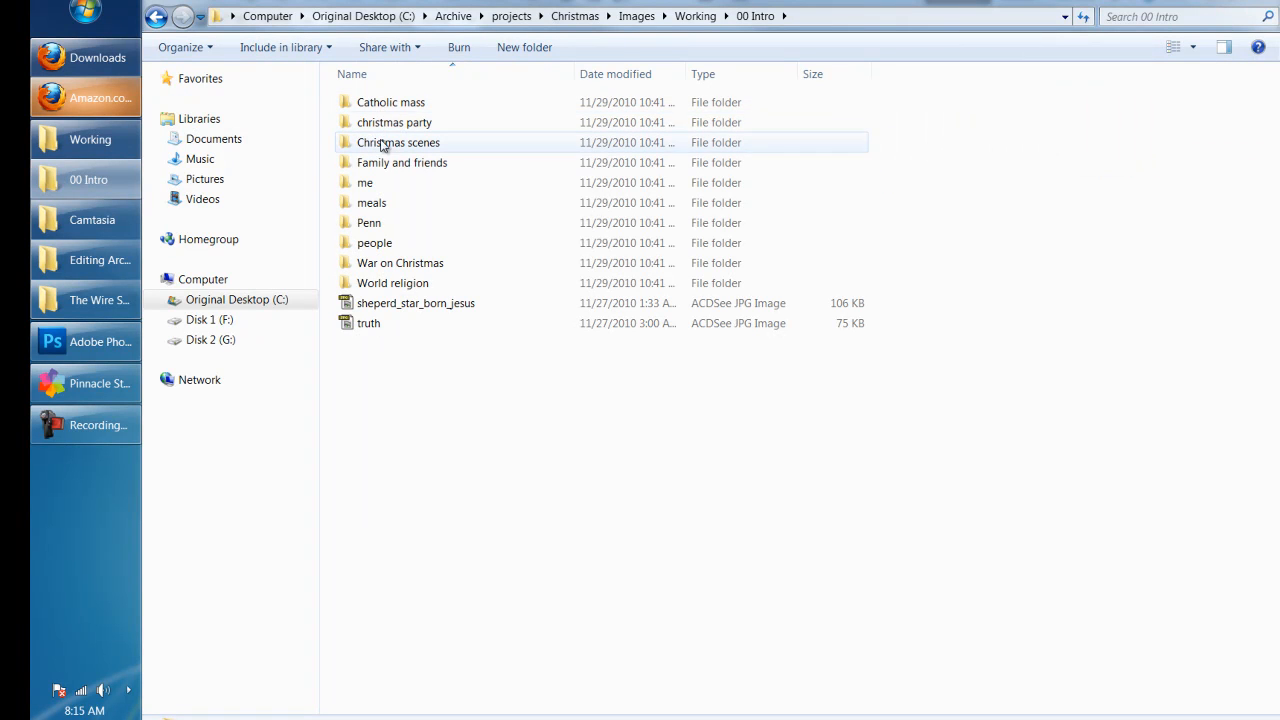
left_click(388, 123)
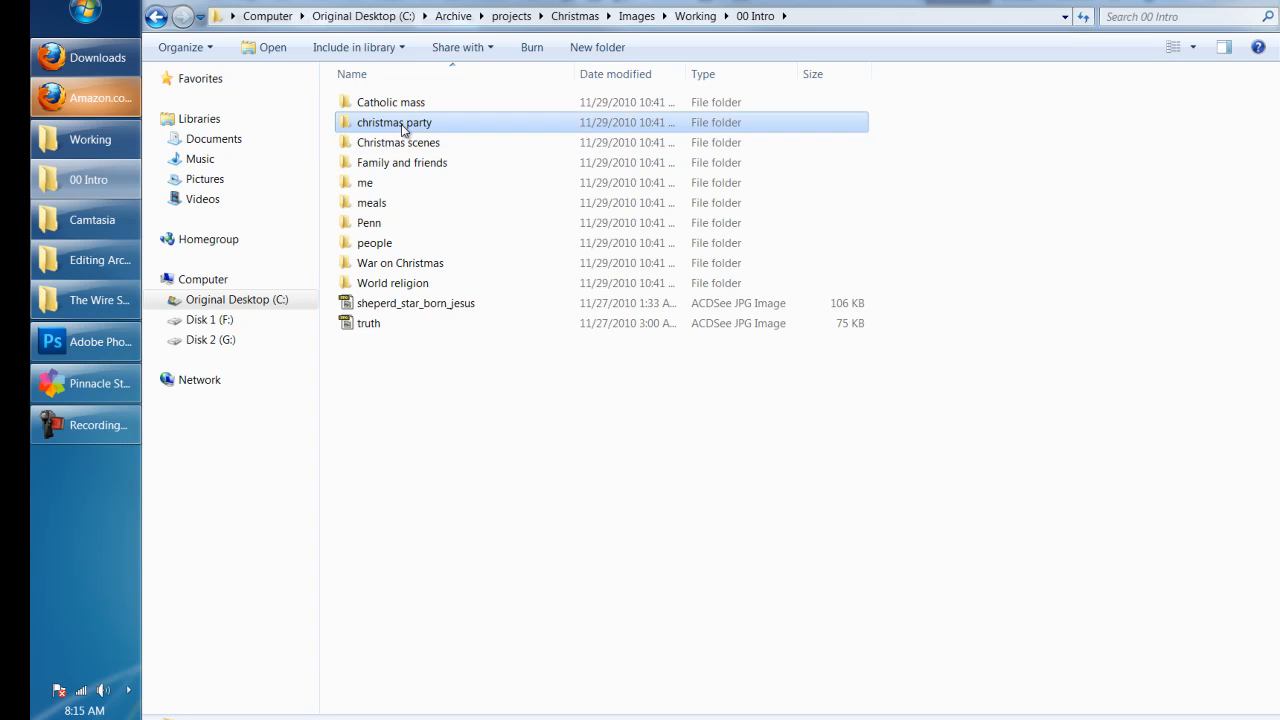
mouse_move(403, 129)
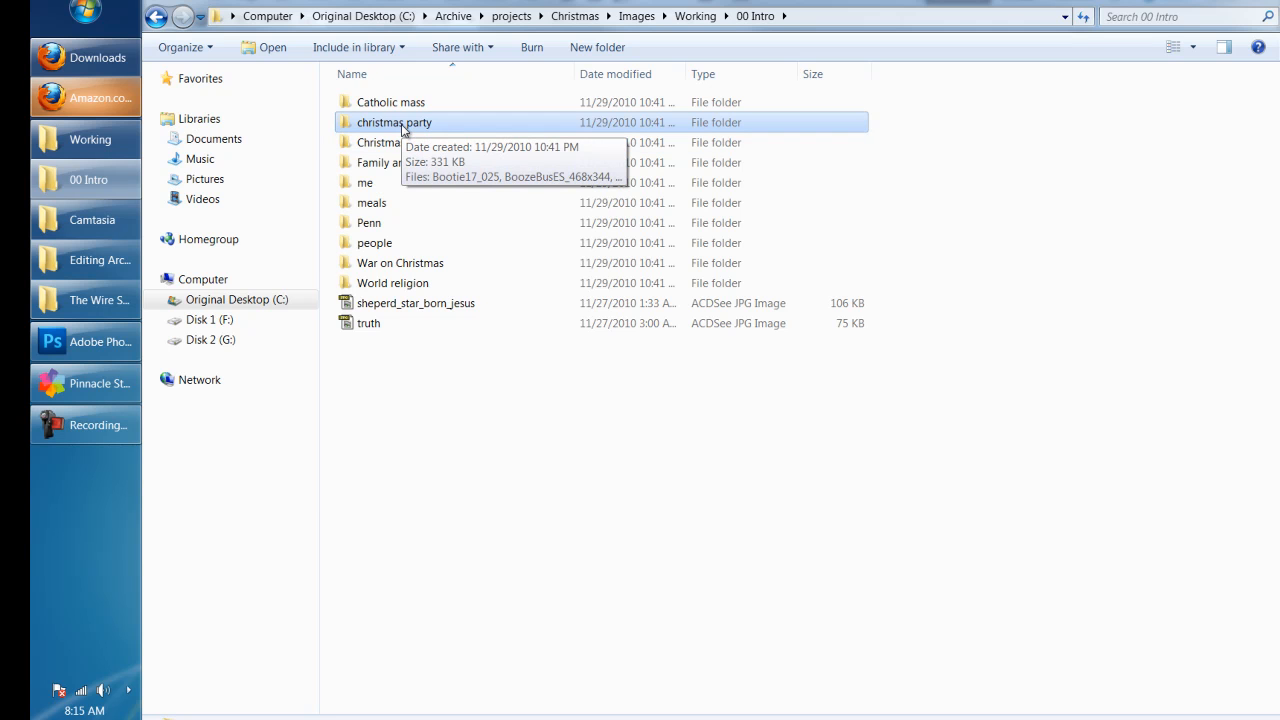
key("BackSpace")
double_click(416, 136)
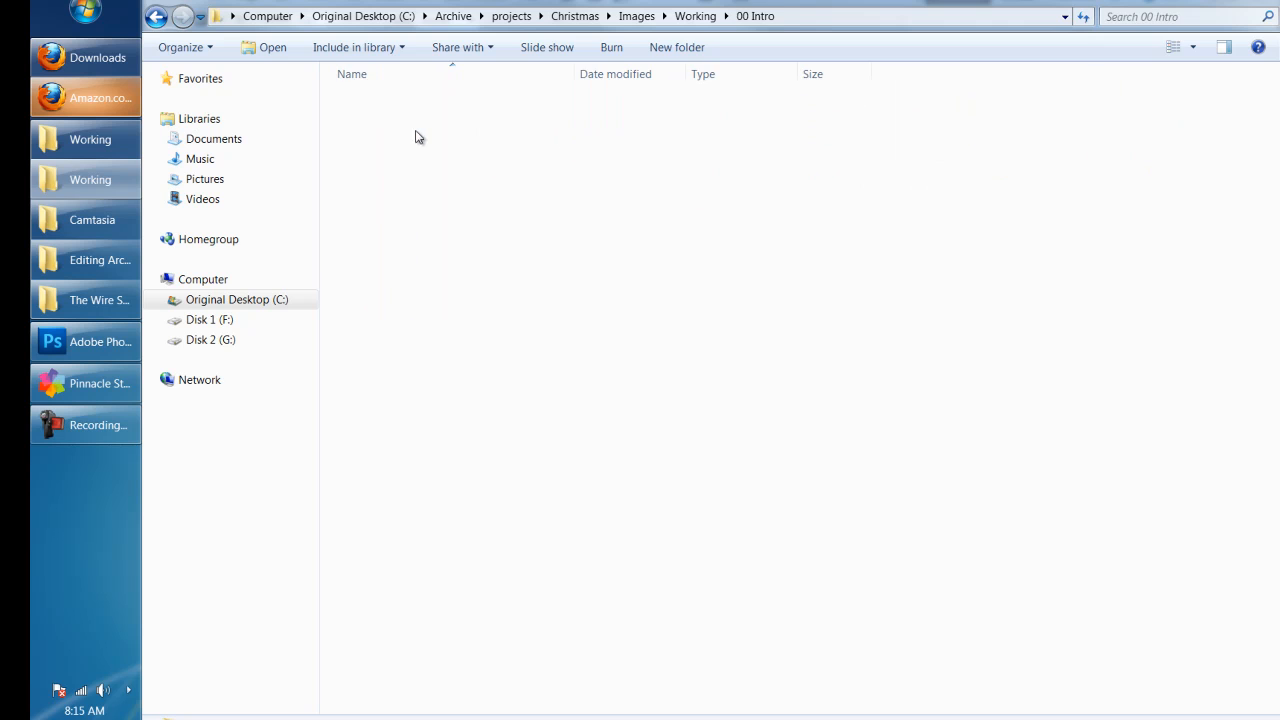
key("BackSpace")
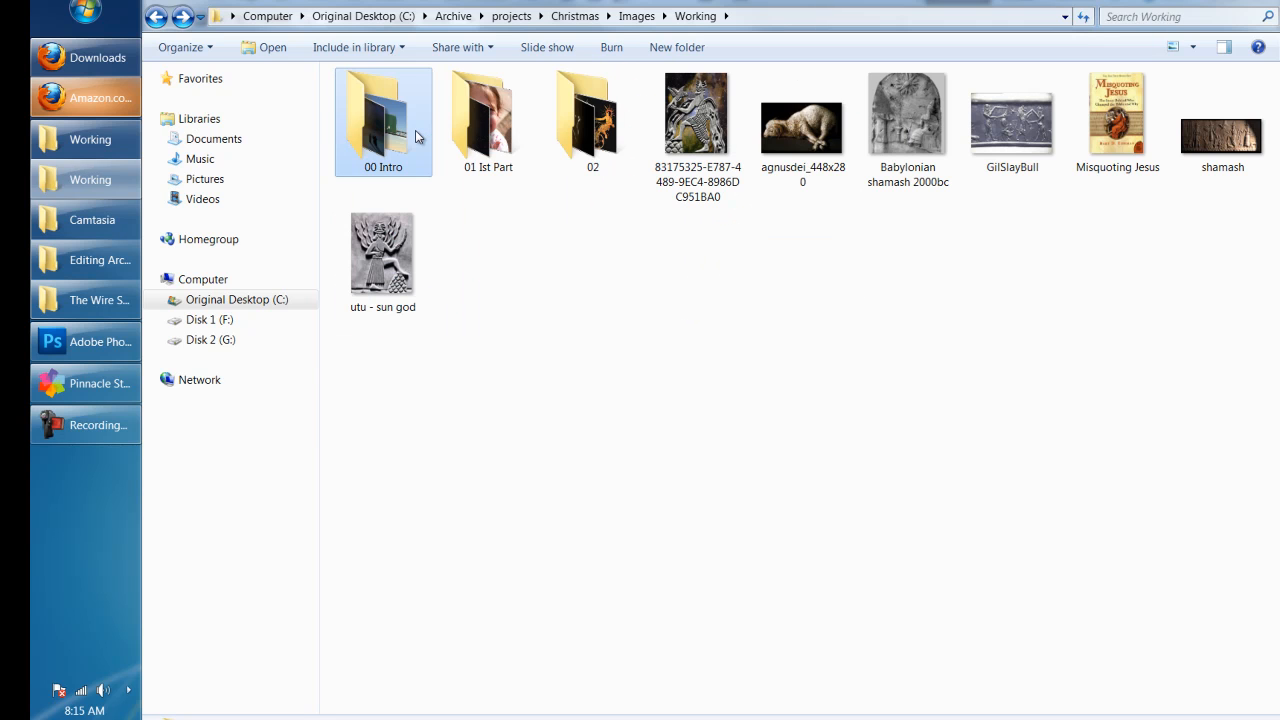
key("BackSpace")
left_click(375, 104)
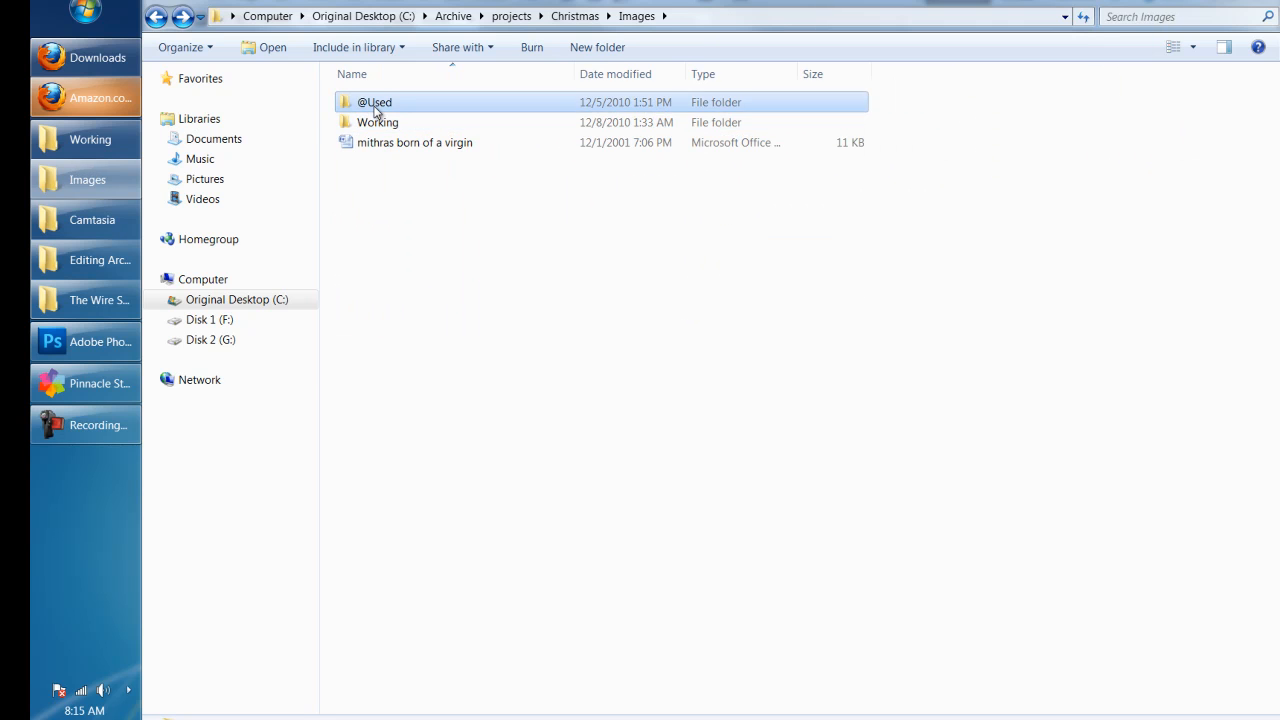
double_click(375, 104)
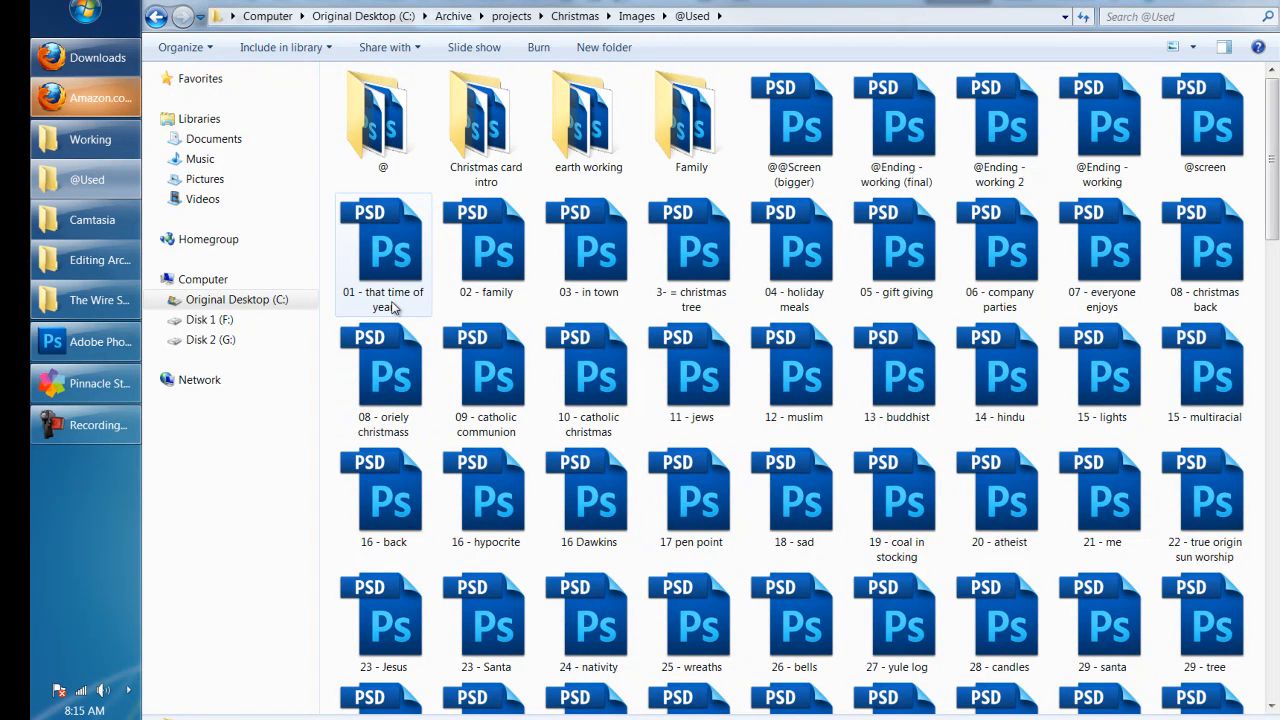
scroll(405, 312, "down", 5)
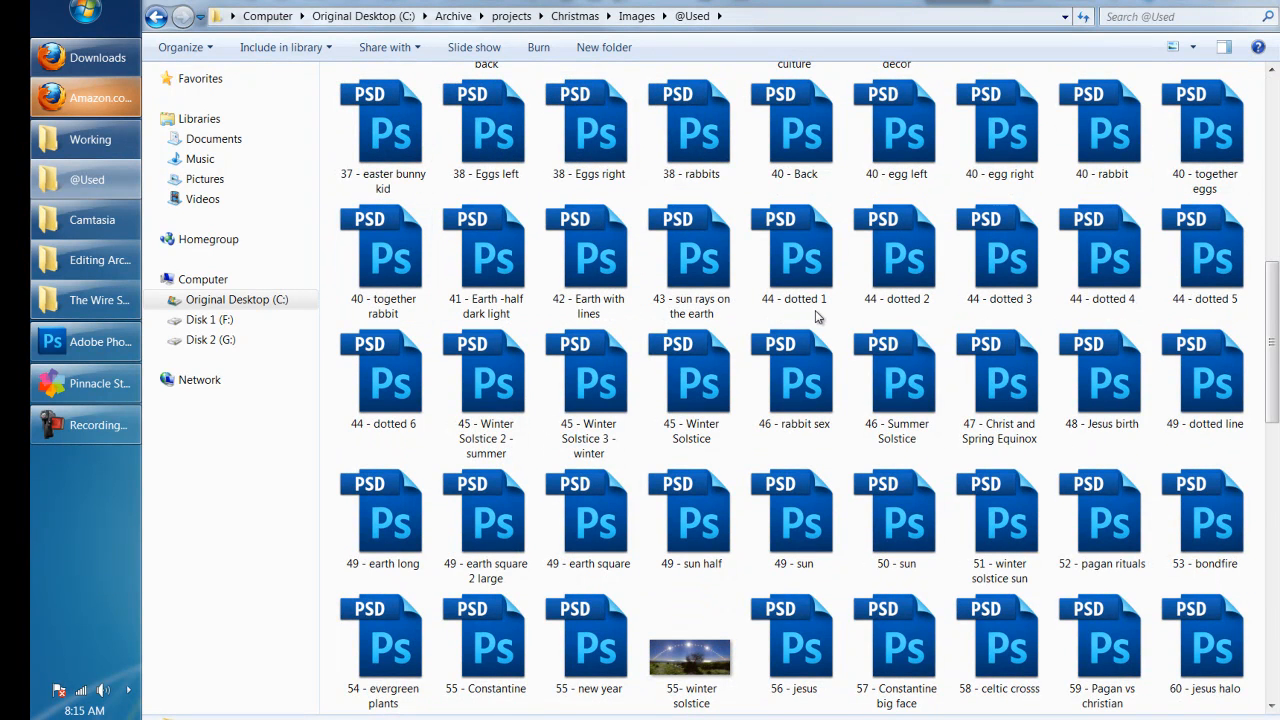
scroll(815, 316, "down", 6)
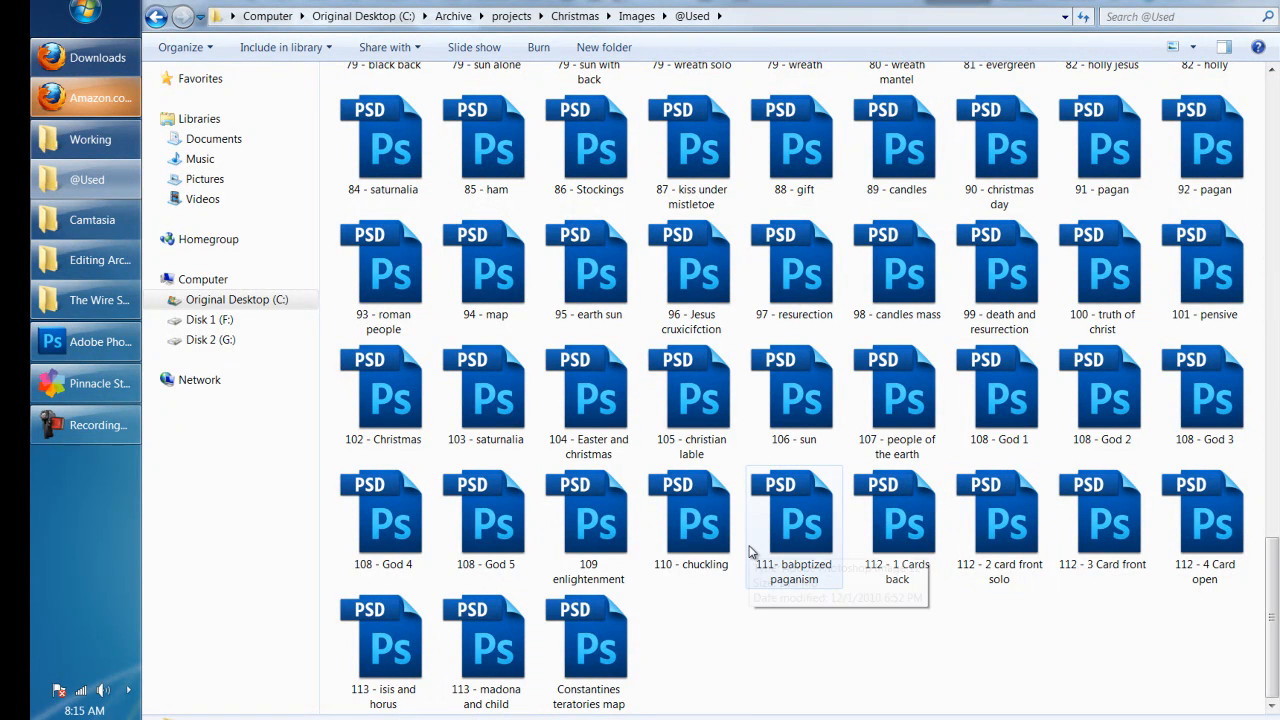
mouse_move(752, 551)
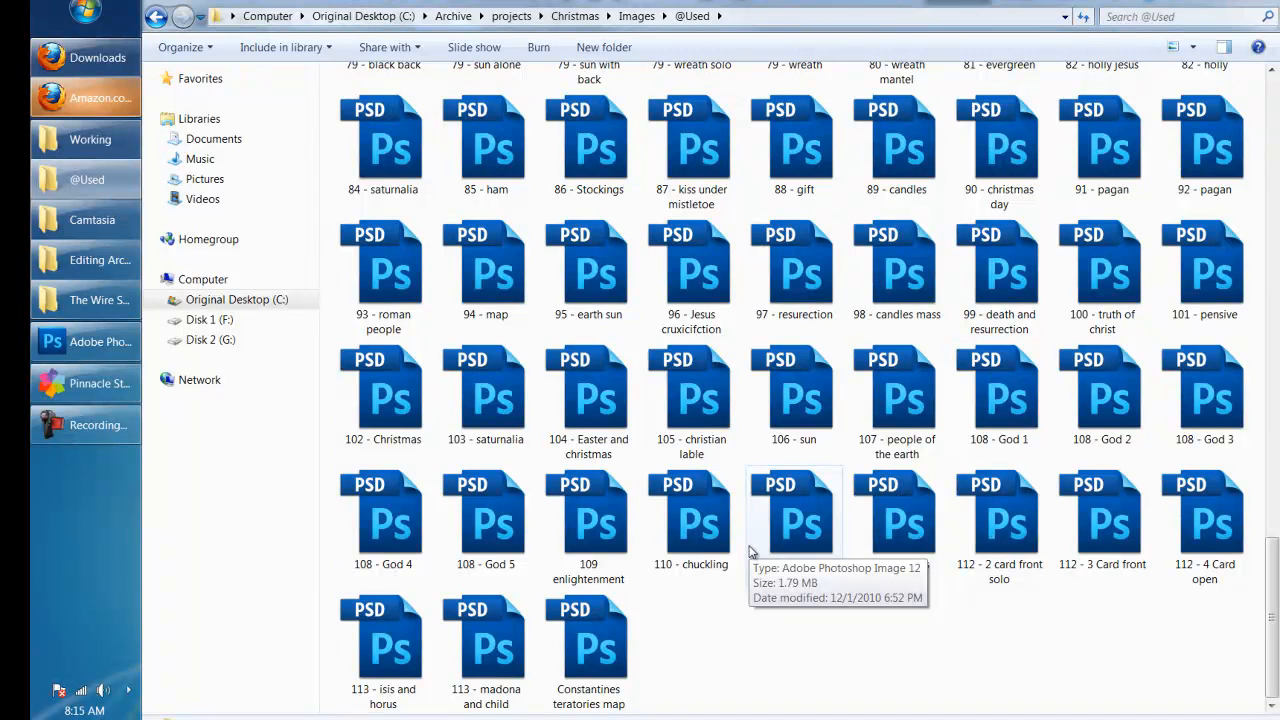
key("BackSpace")
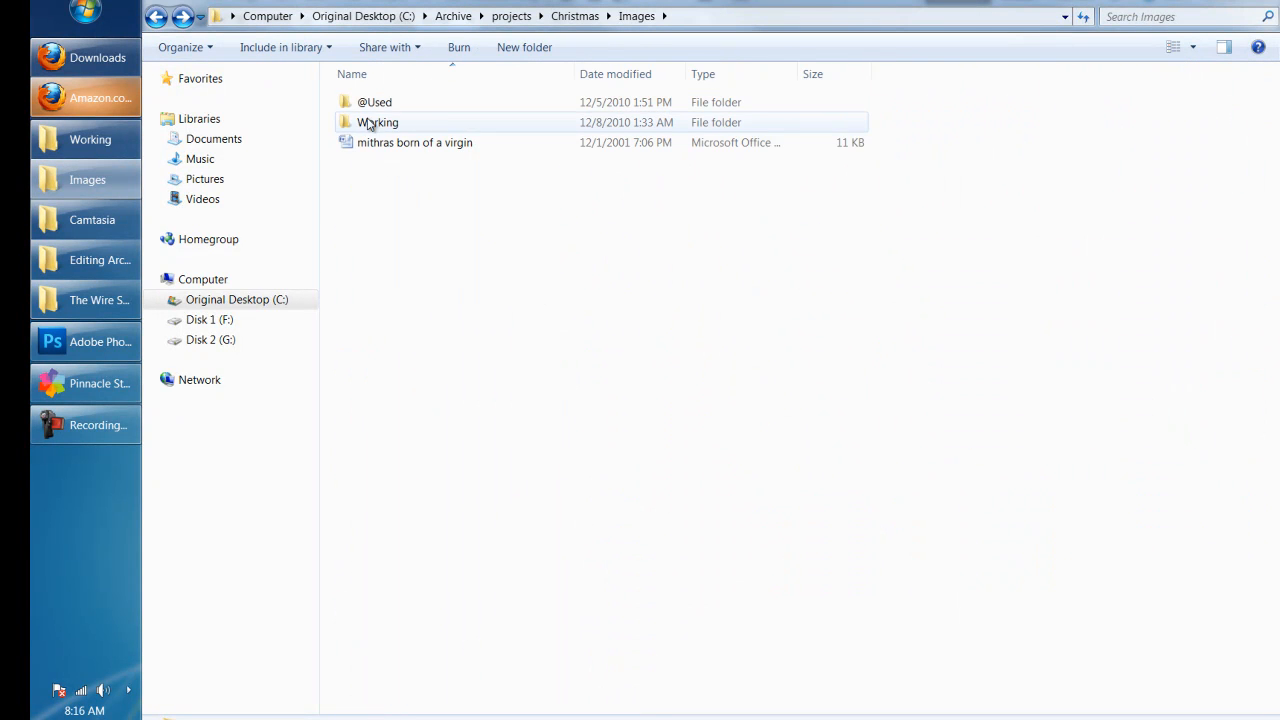
left_click(94, 139)
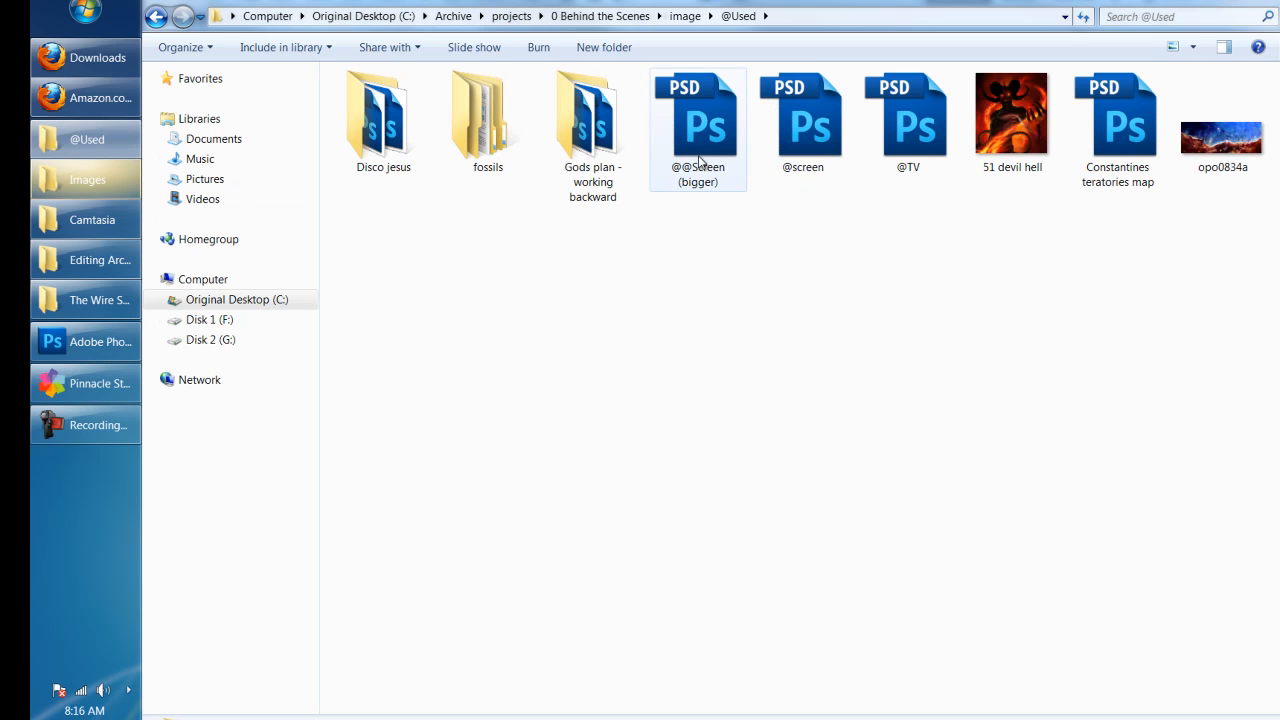
left_click(697, 172)
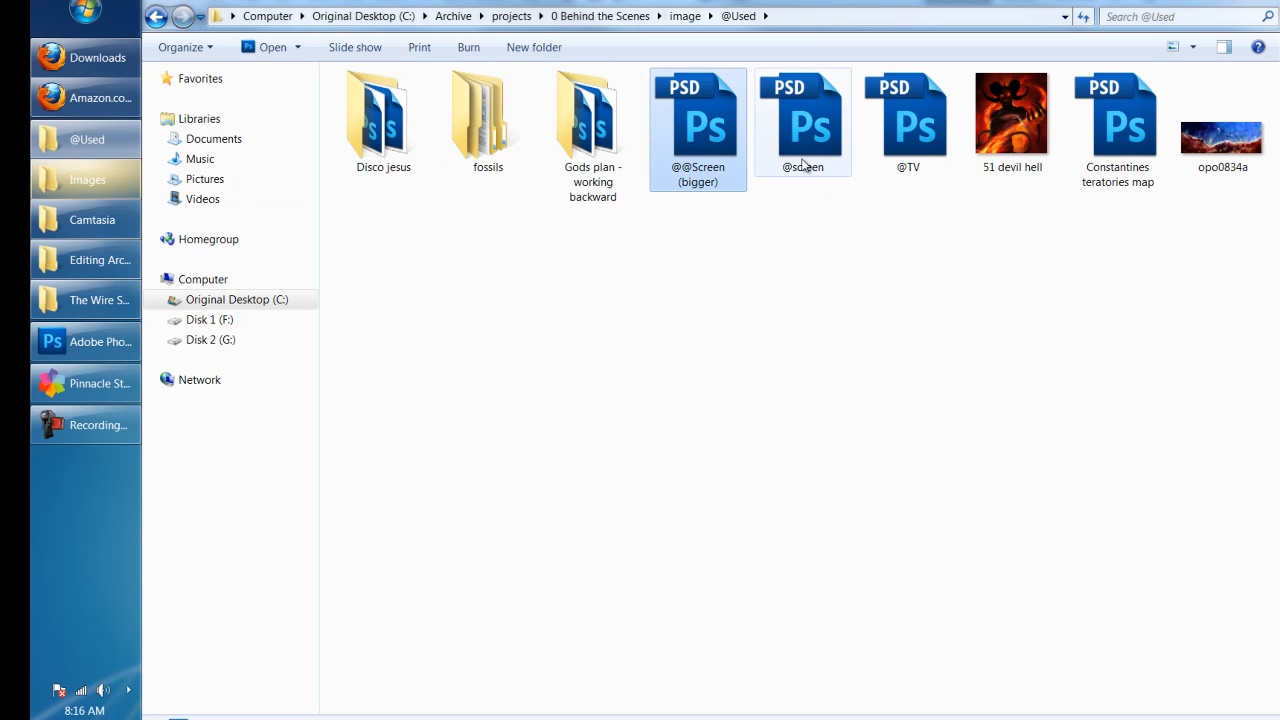
left_click_drag(695, 274, 955, 130)
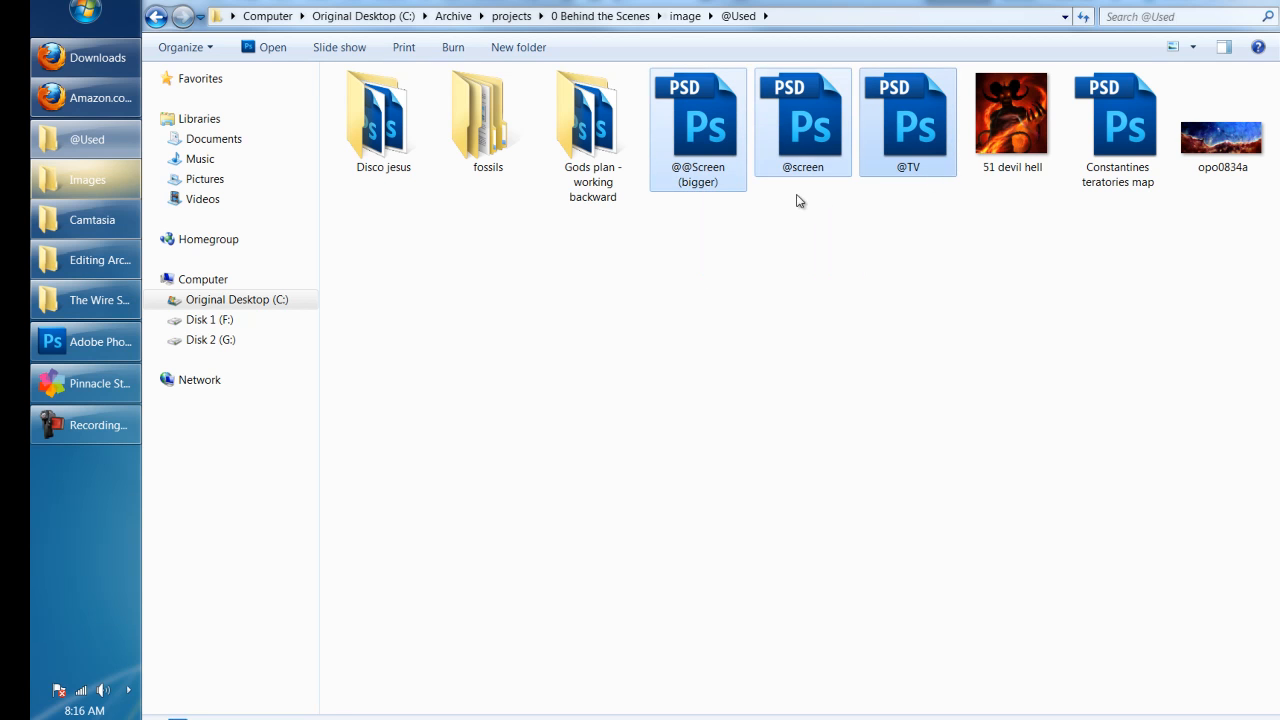
left_click(765, 370)
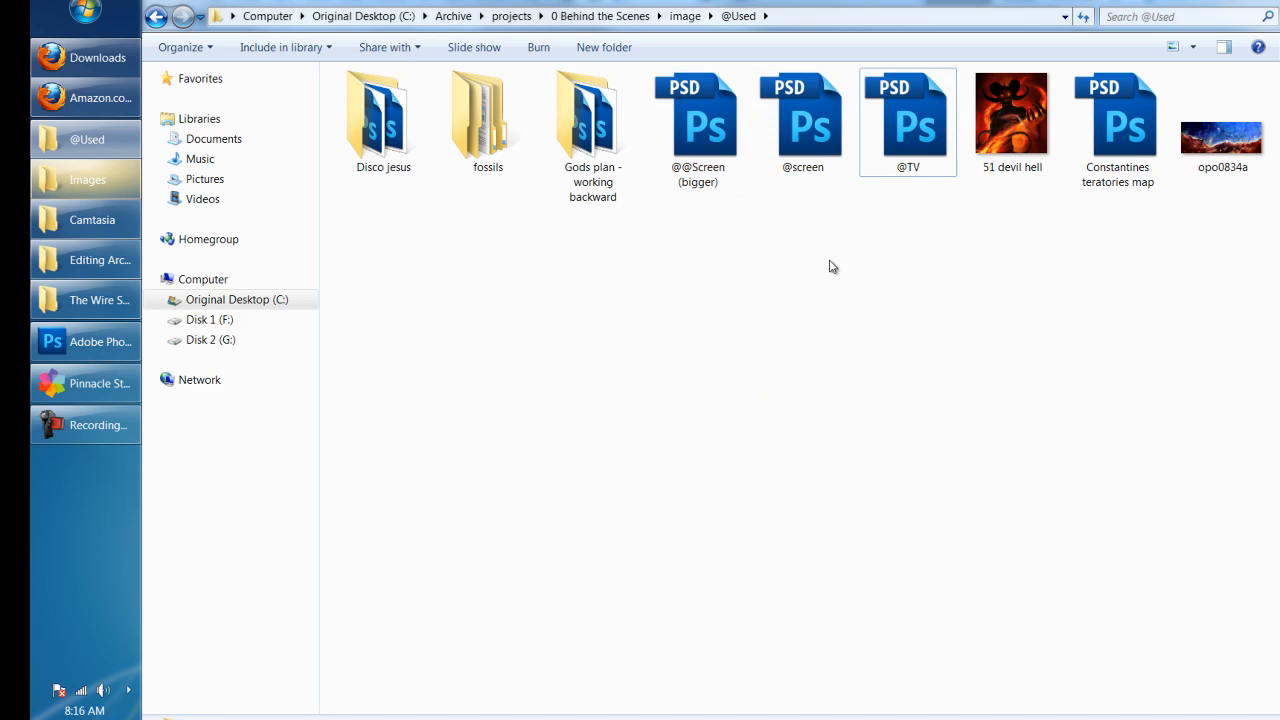
double_click(802, 129)
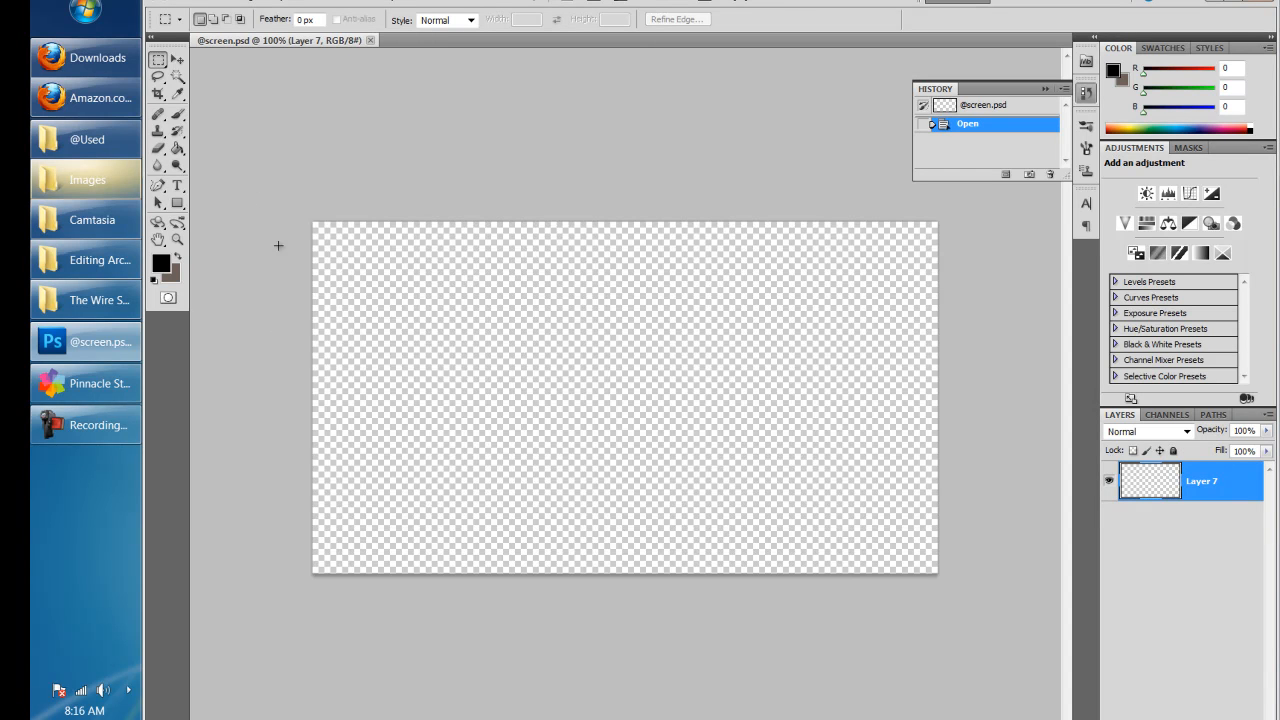
left_click(1213, 2)
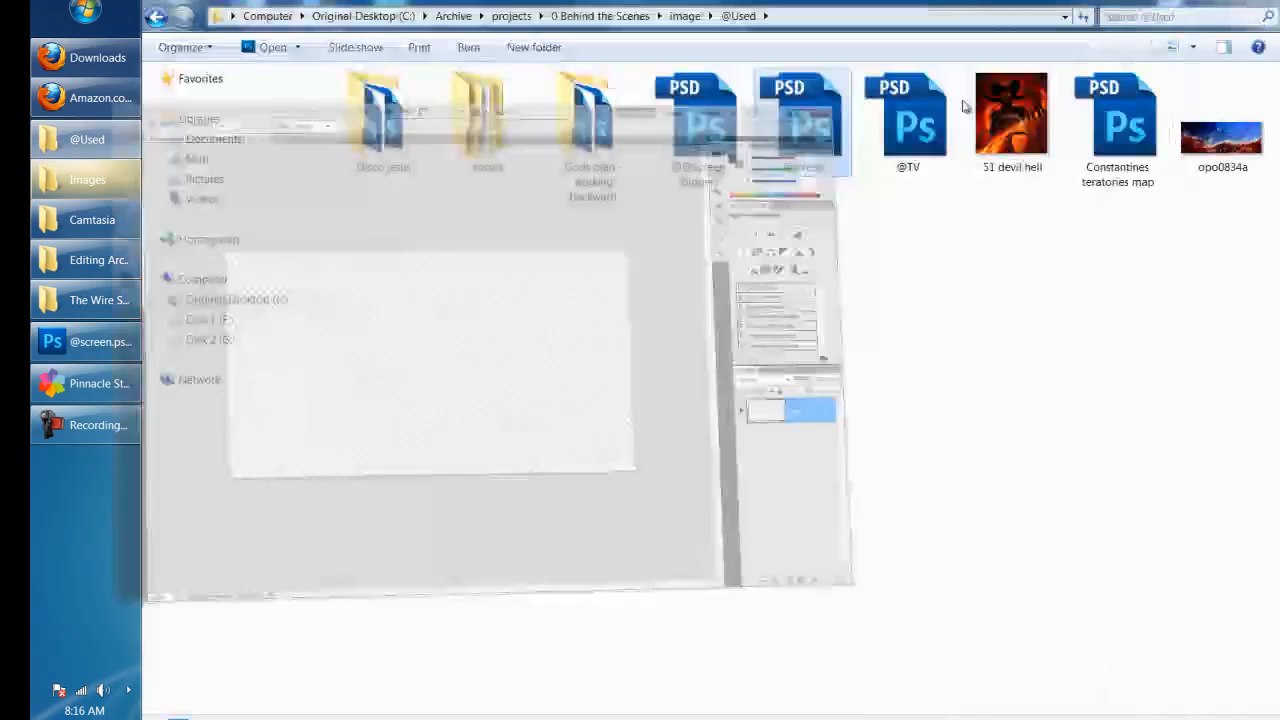
double_click(742, 112)
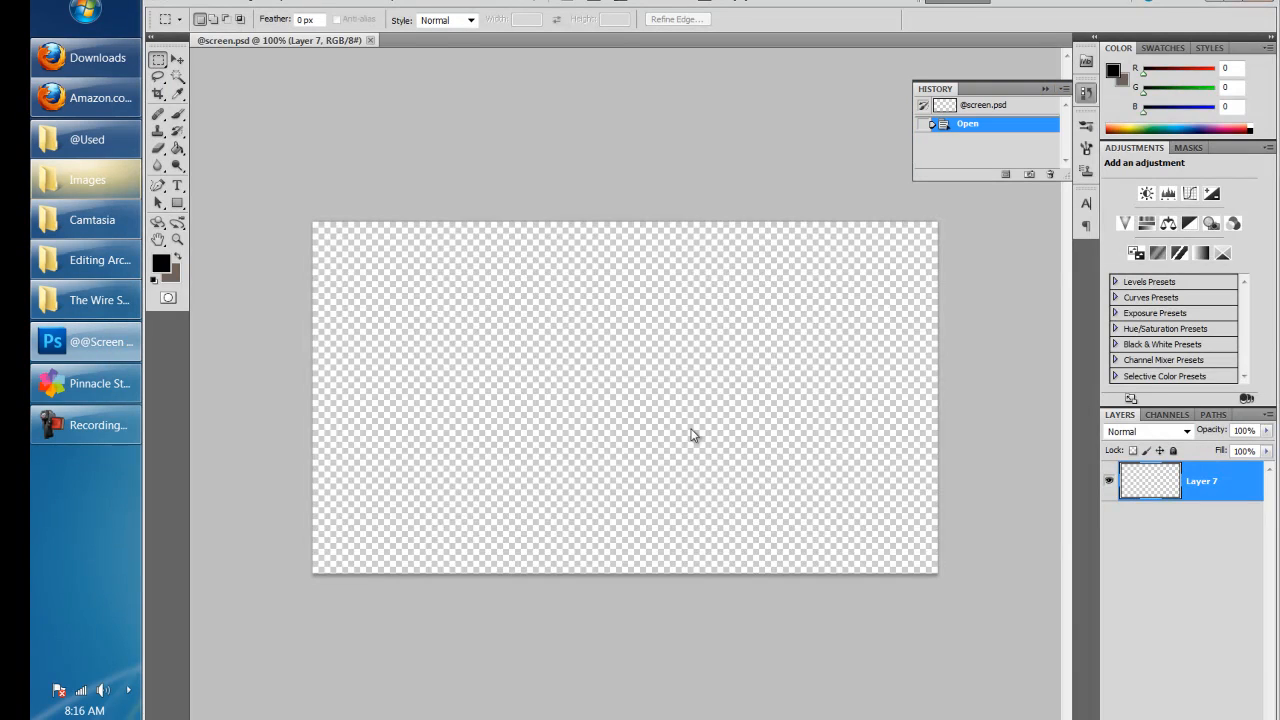
left_click(314, 42)
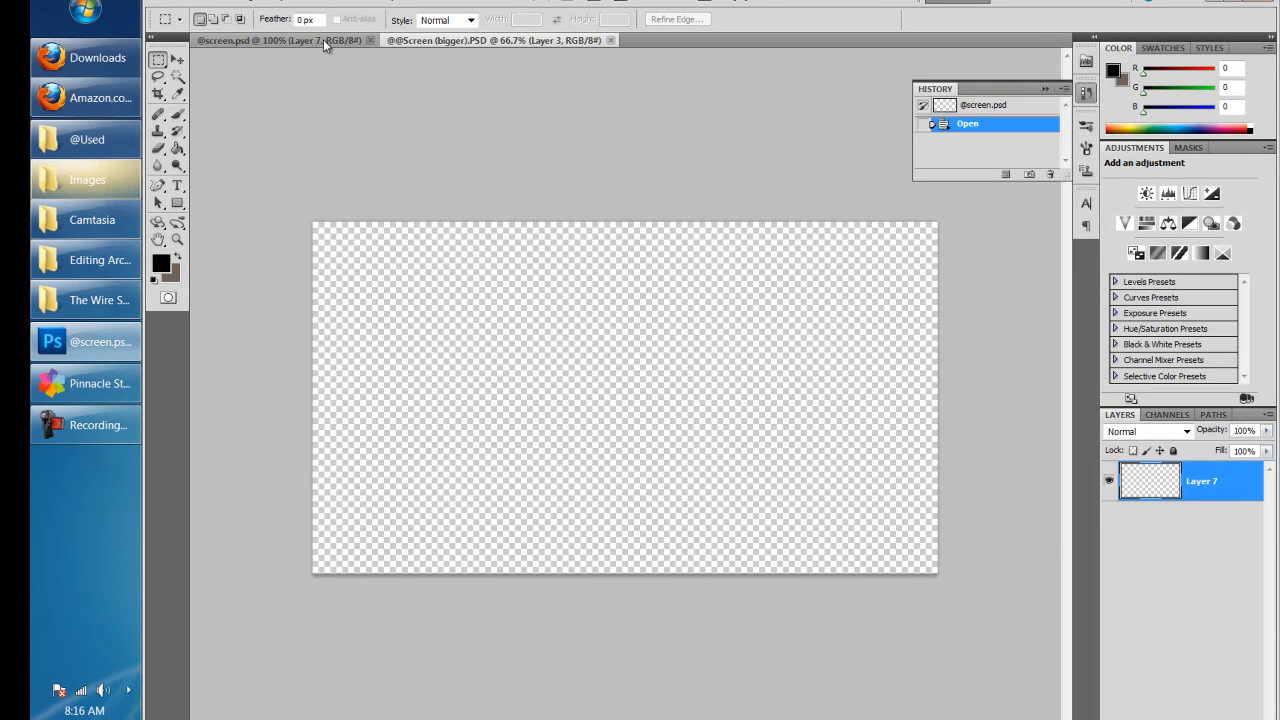
left_click(413, 35)
left_click(289, 40)
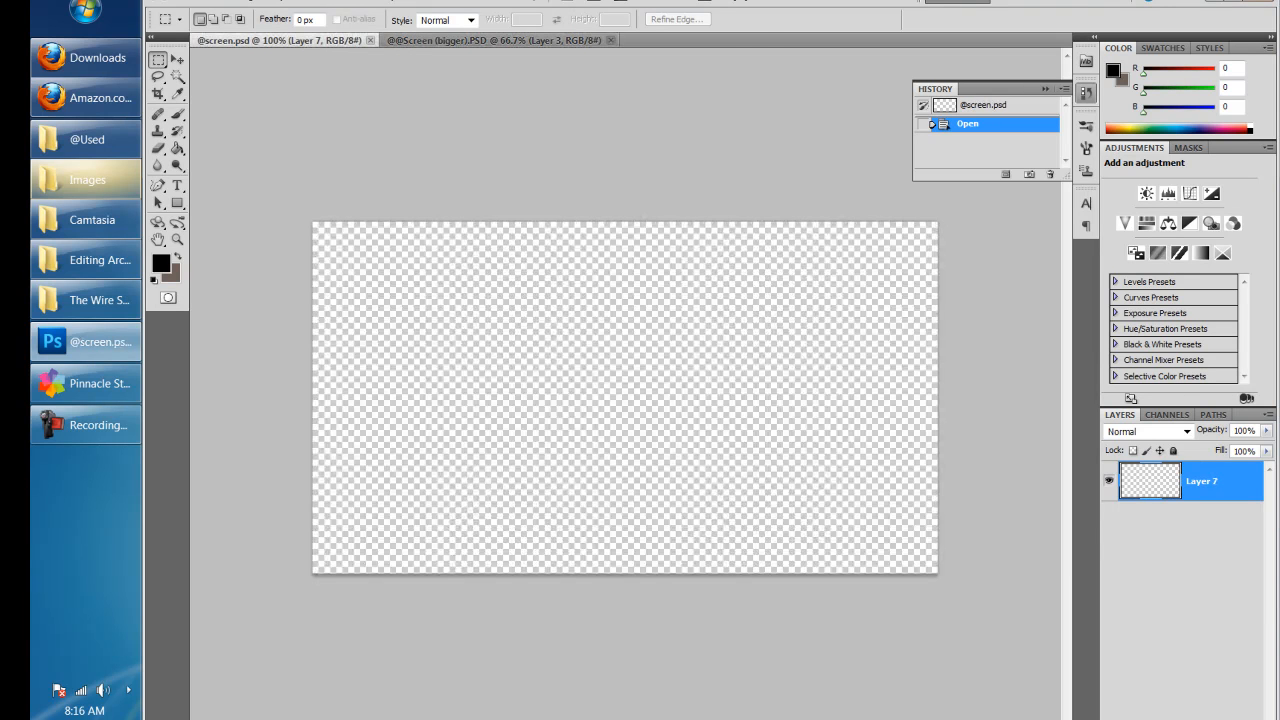
left_click(611, 40)
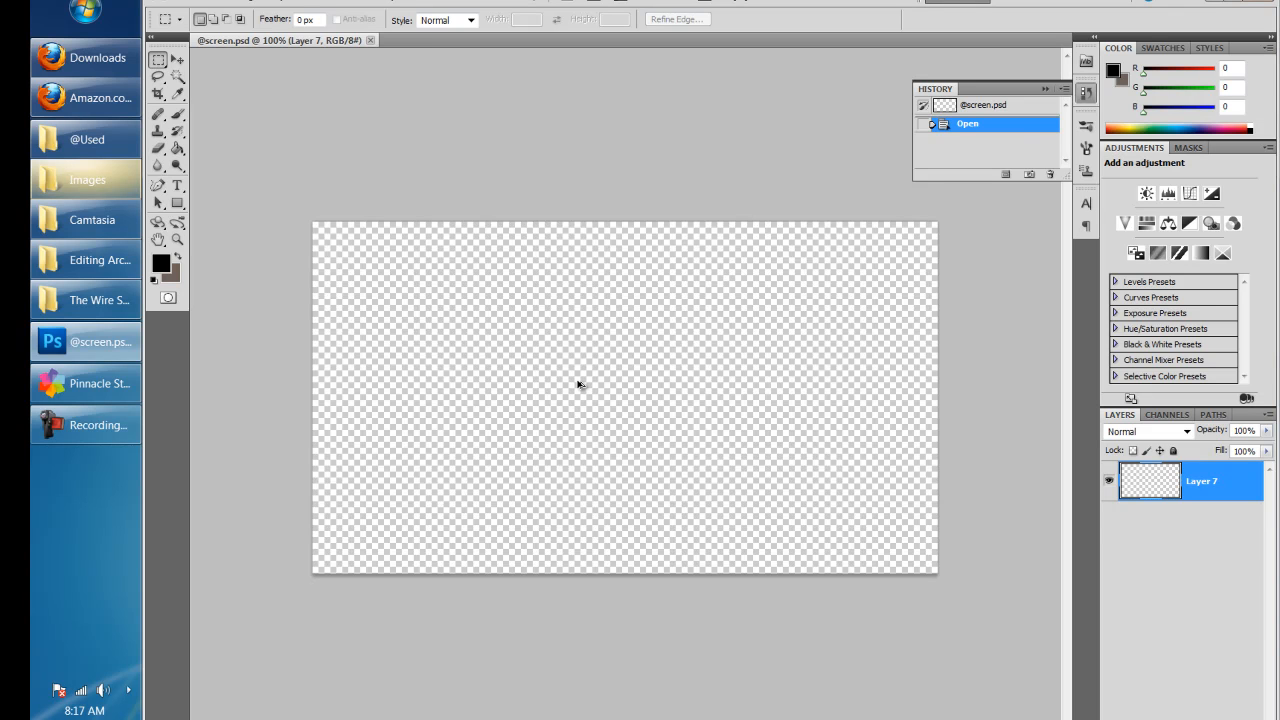
key("ctrl+alt+c")
left_click_drag(880, 166, 759, 196)
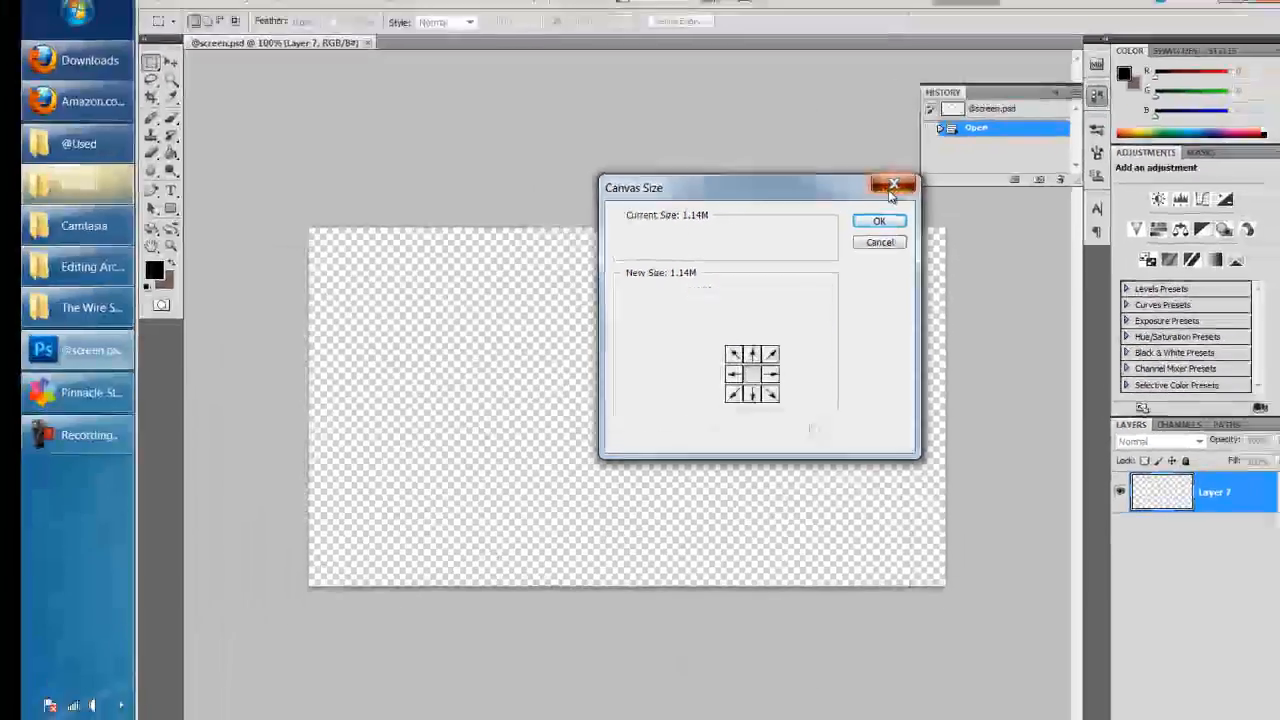
left_click(882, 113)
left_click(134, 156)
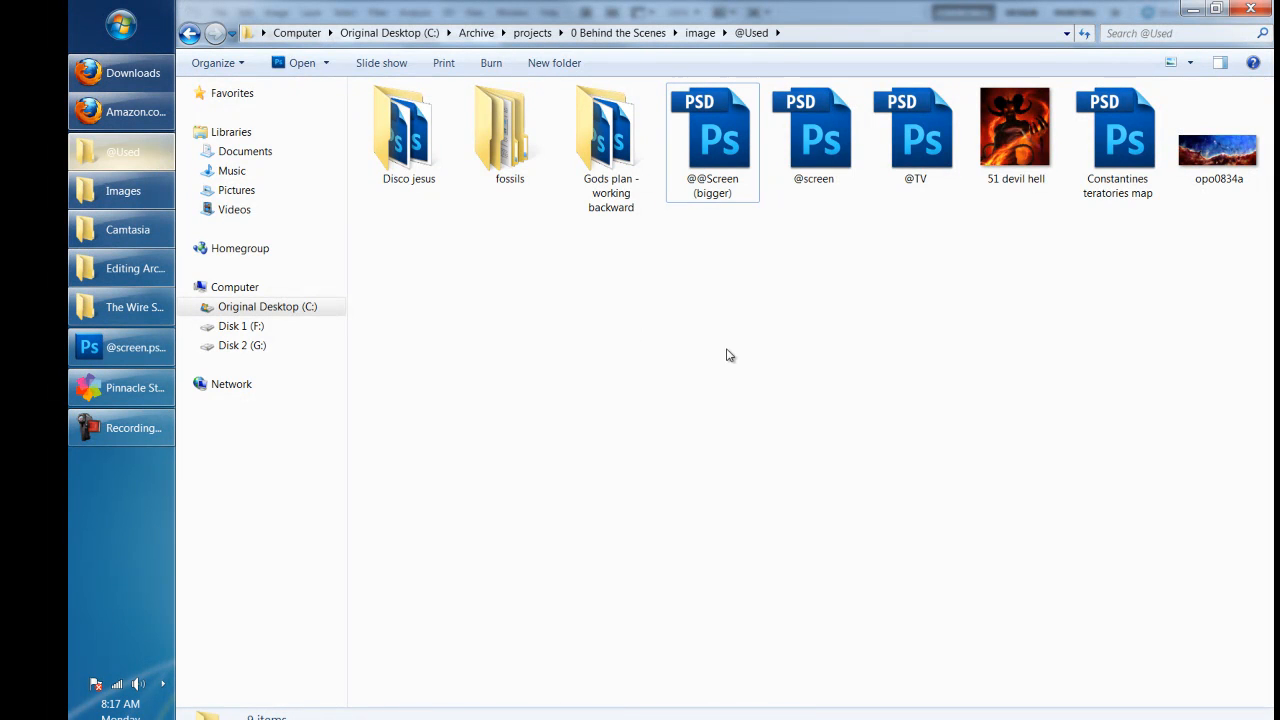
- Open the adam God picture from the project's image Working folder in Adobe Photoshop CS5
key("BackSpace")
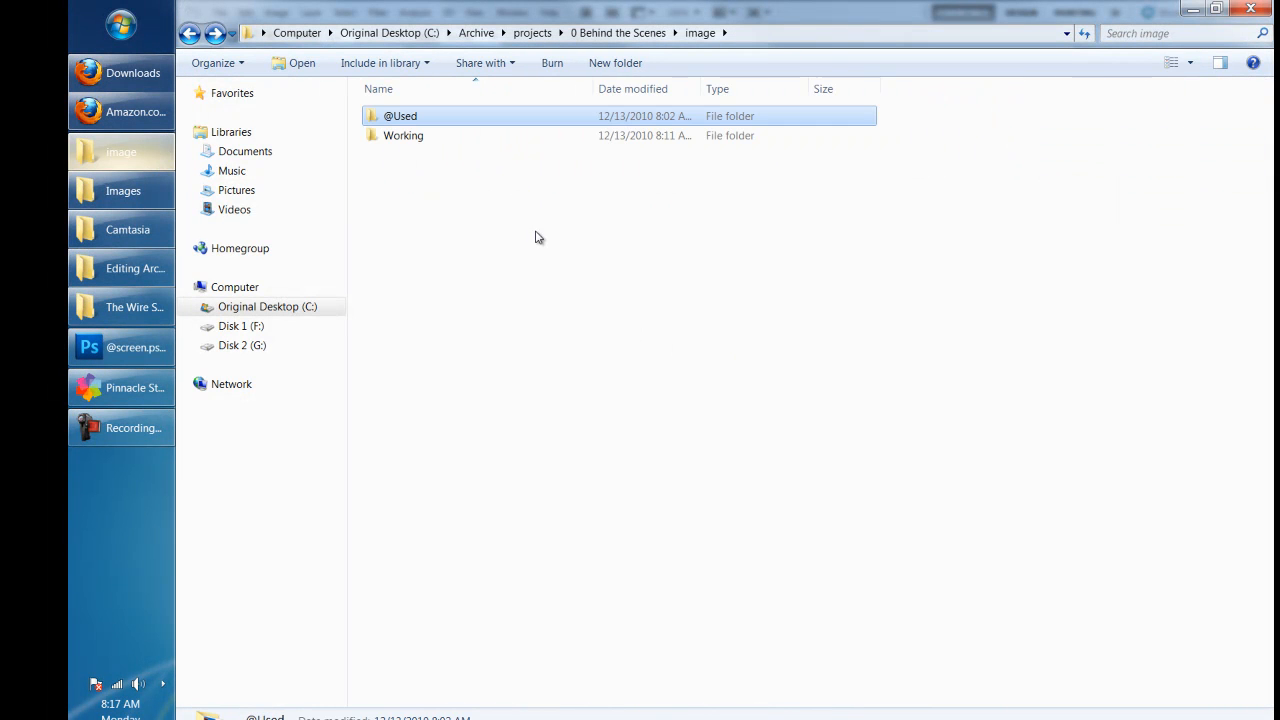
double_click(400, 137)
left_click(619, 150)
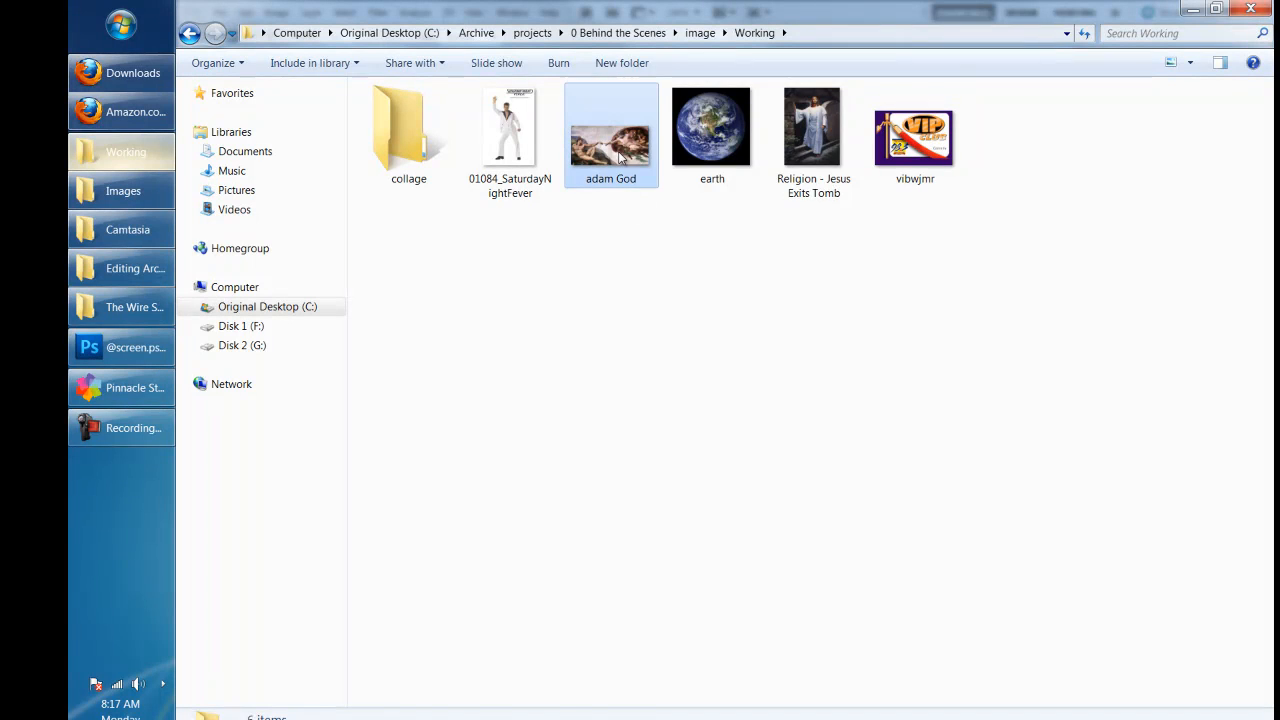
right_click(619, 155)
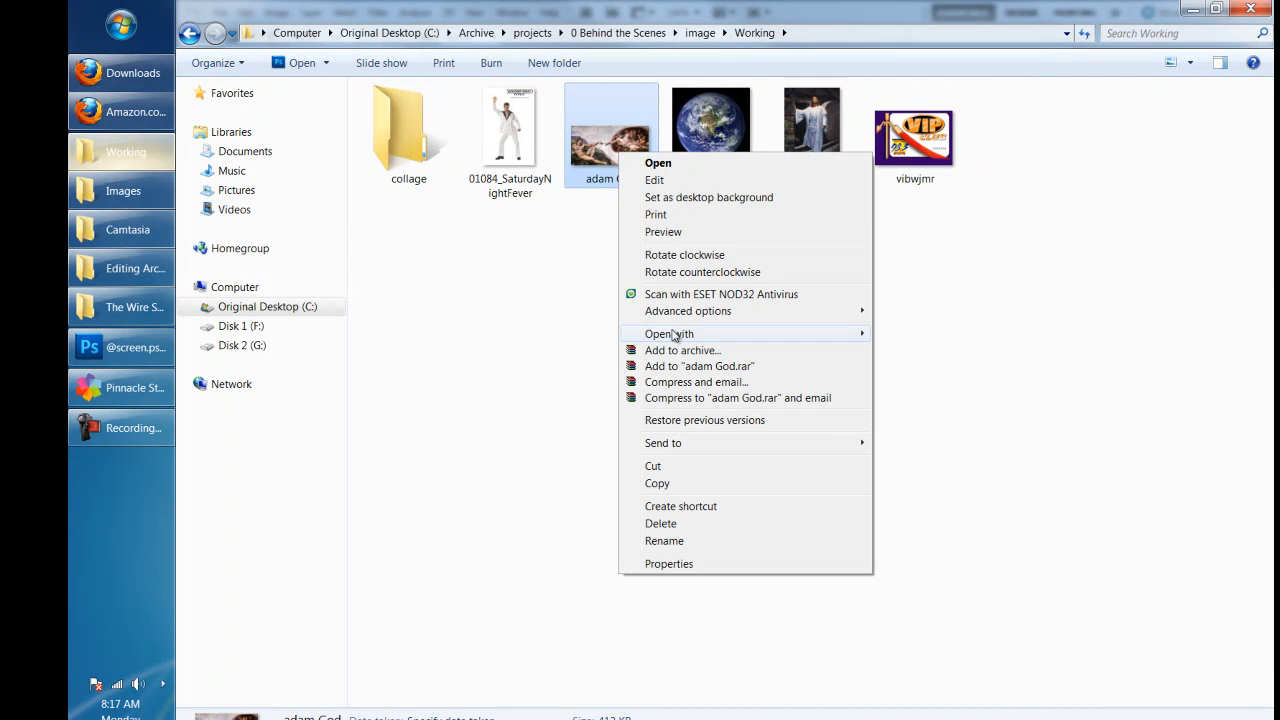
mouse_move(850, 335)
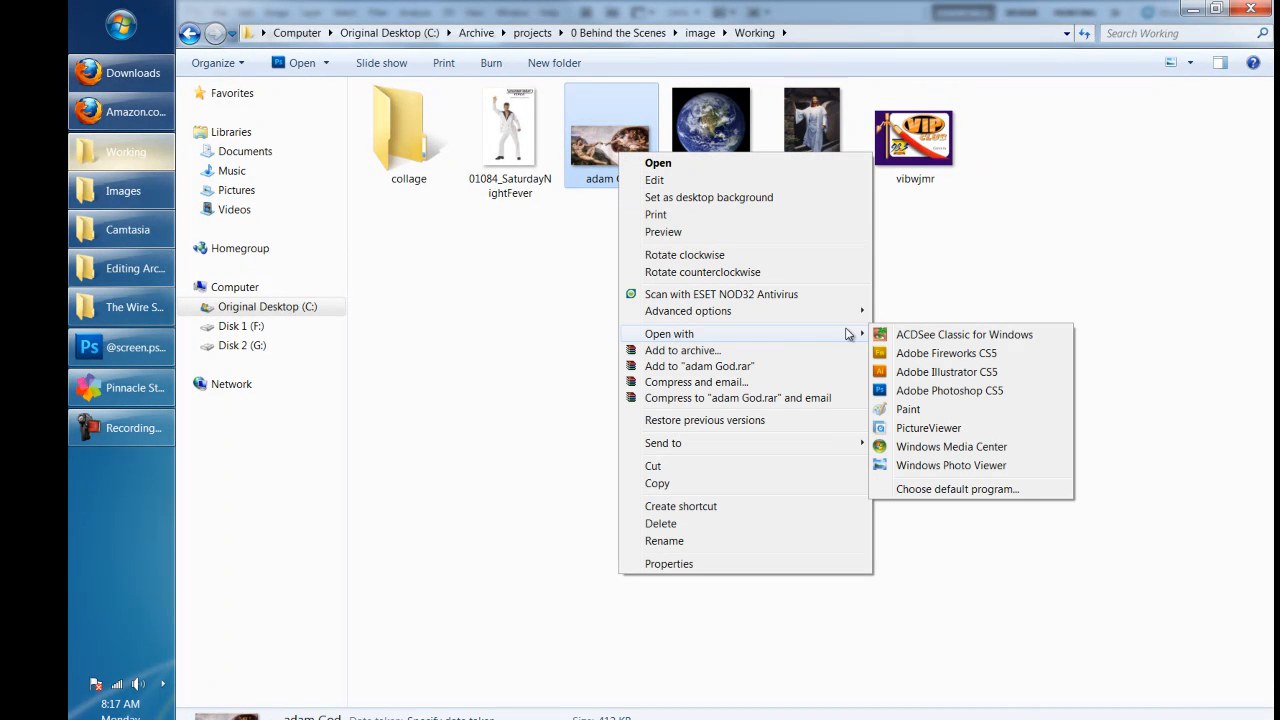
left_click(926, 391)
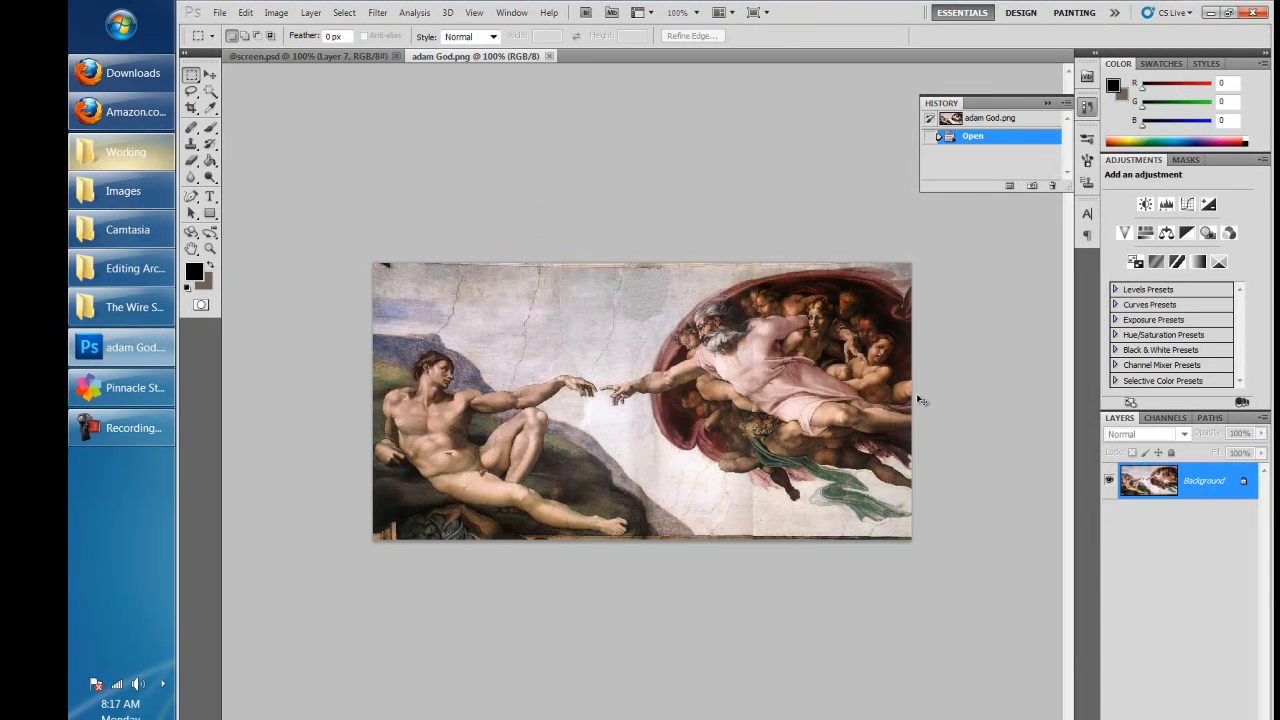
key("ctrl+a")
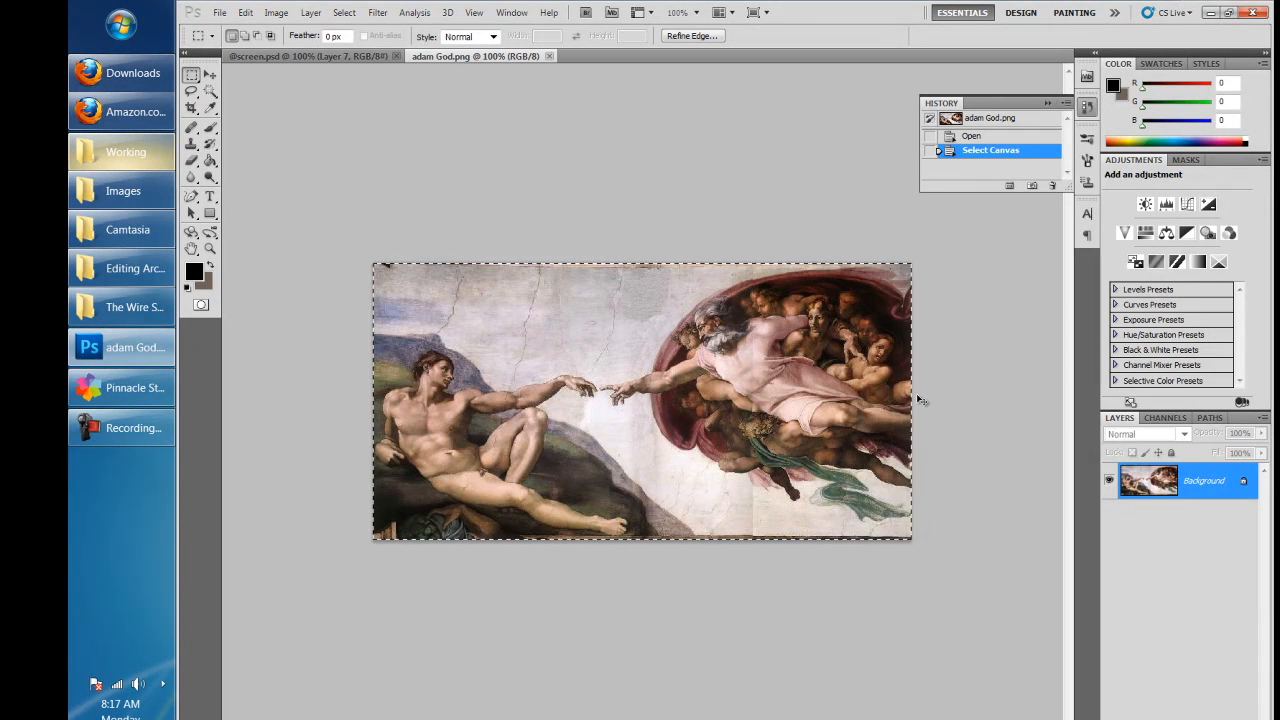
left_click(548, 56)
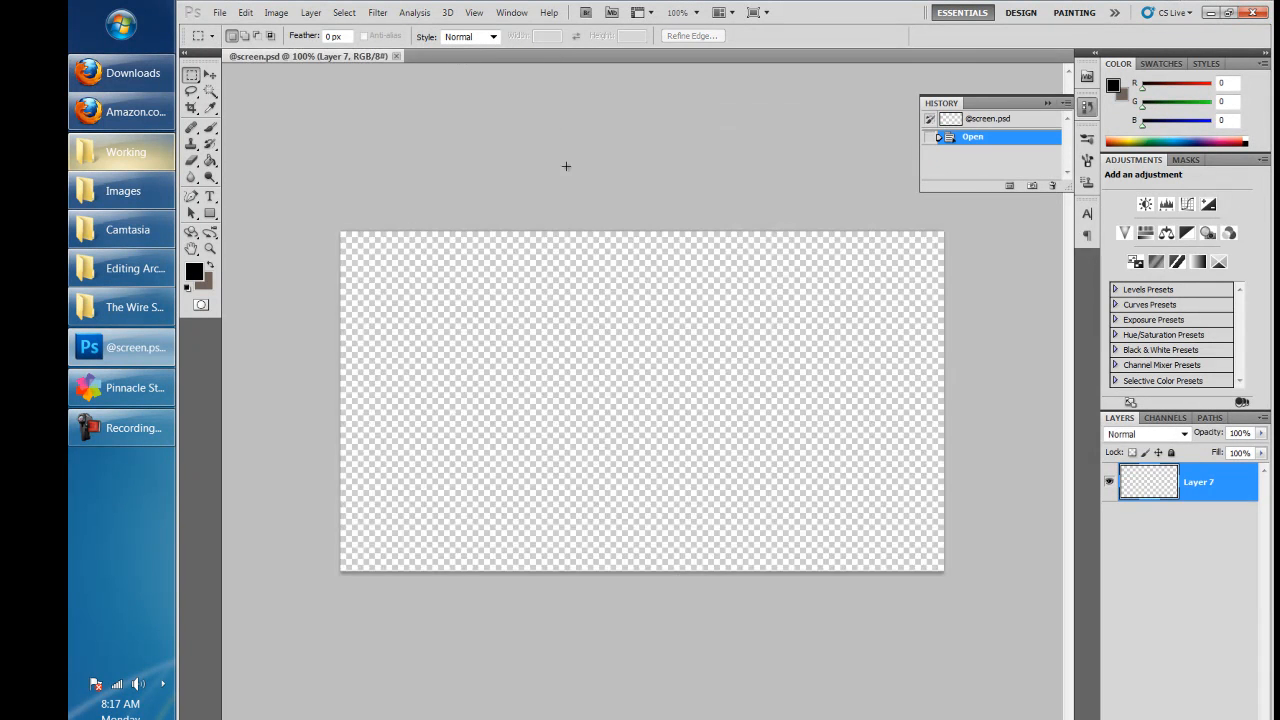
key("ctrl+v")
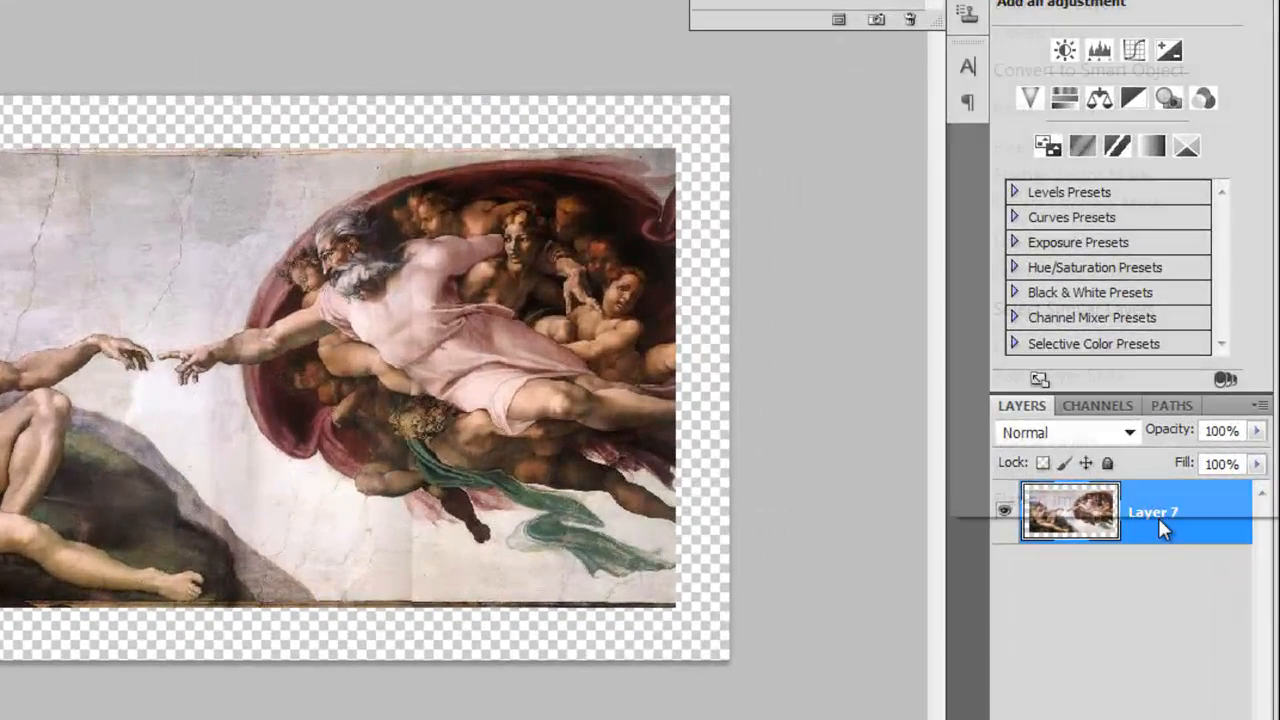
- Convert Layer 7 to a smart object and use Free Transform to move and enlarge the painting until it fills the canvas
right_click(1176, 512)
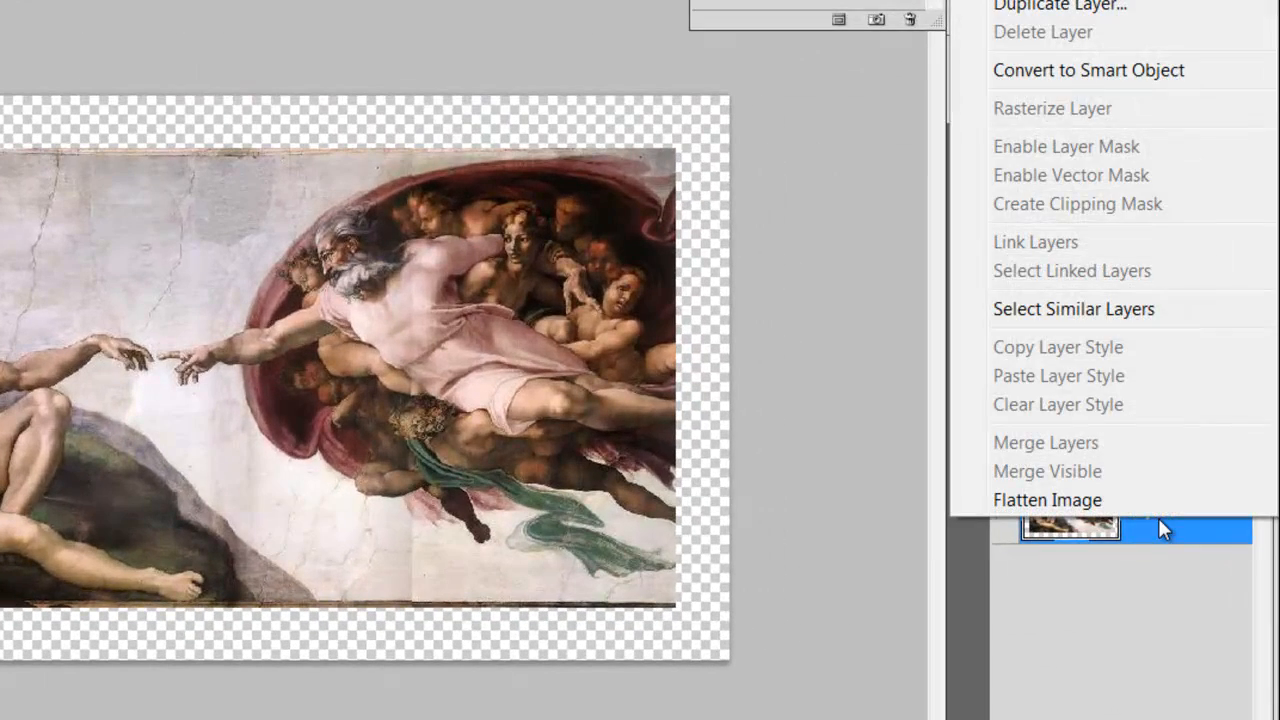
left_click(1097, 72)
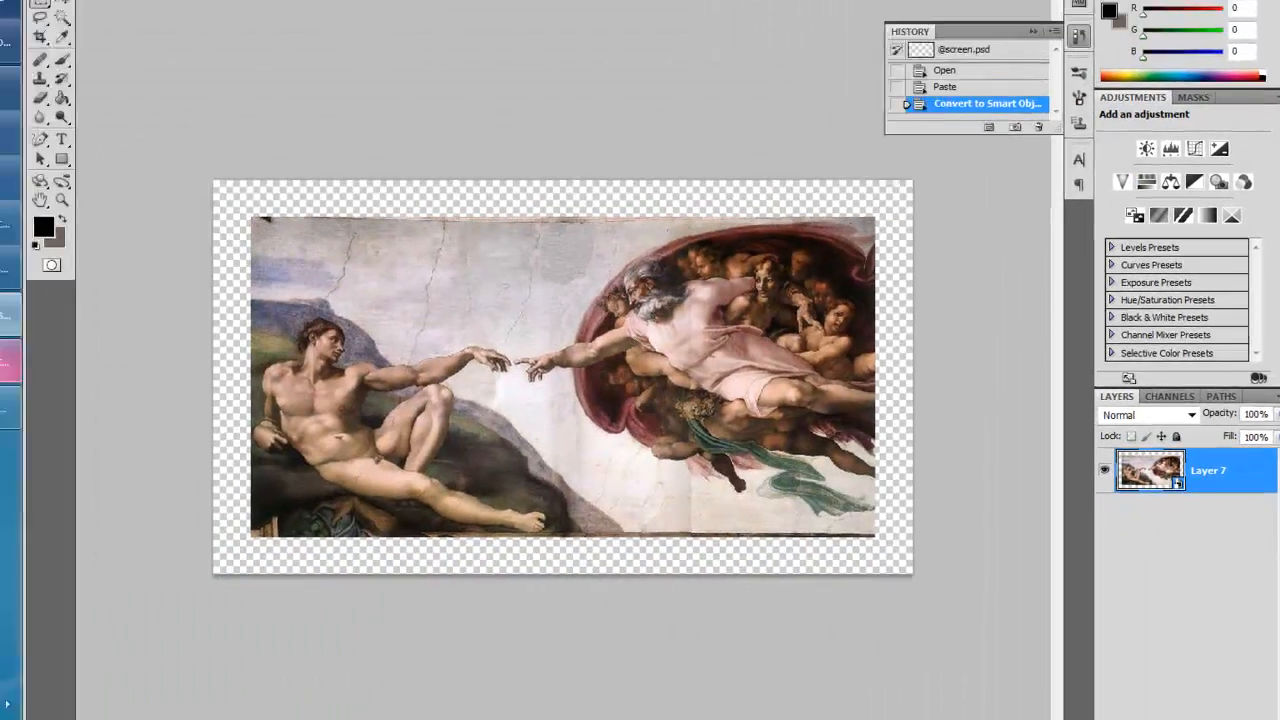
left_click(258, 13)
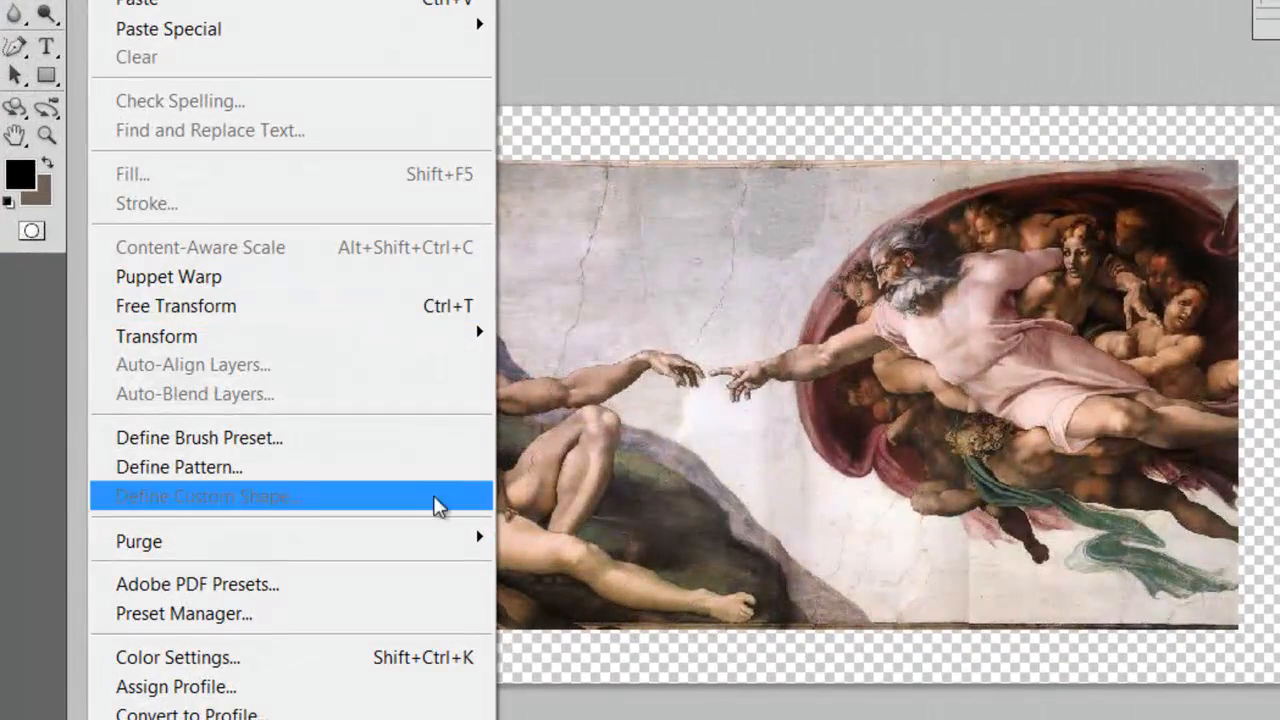
left_click(474, 309)
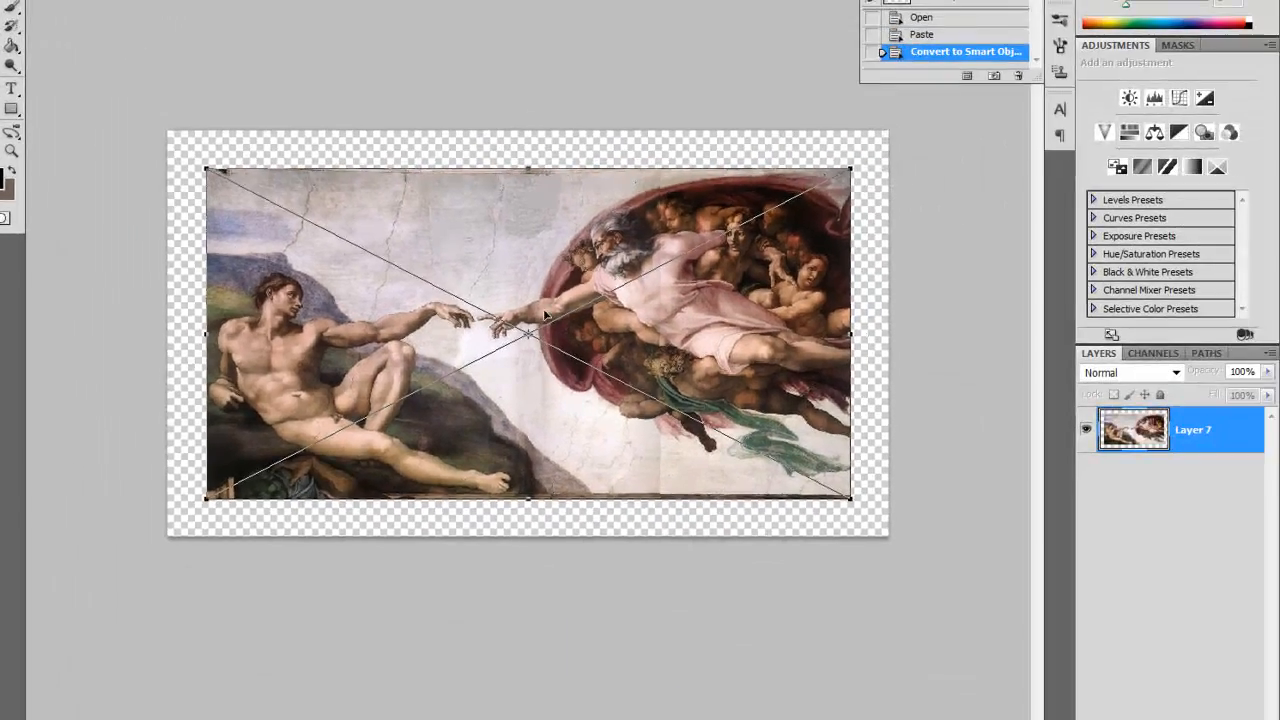
left_click_drag(753, 327, 689, 283)
left_click_drag(469, 255, 482, 247)
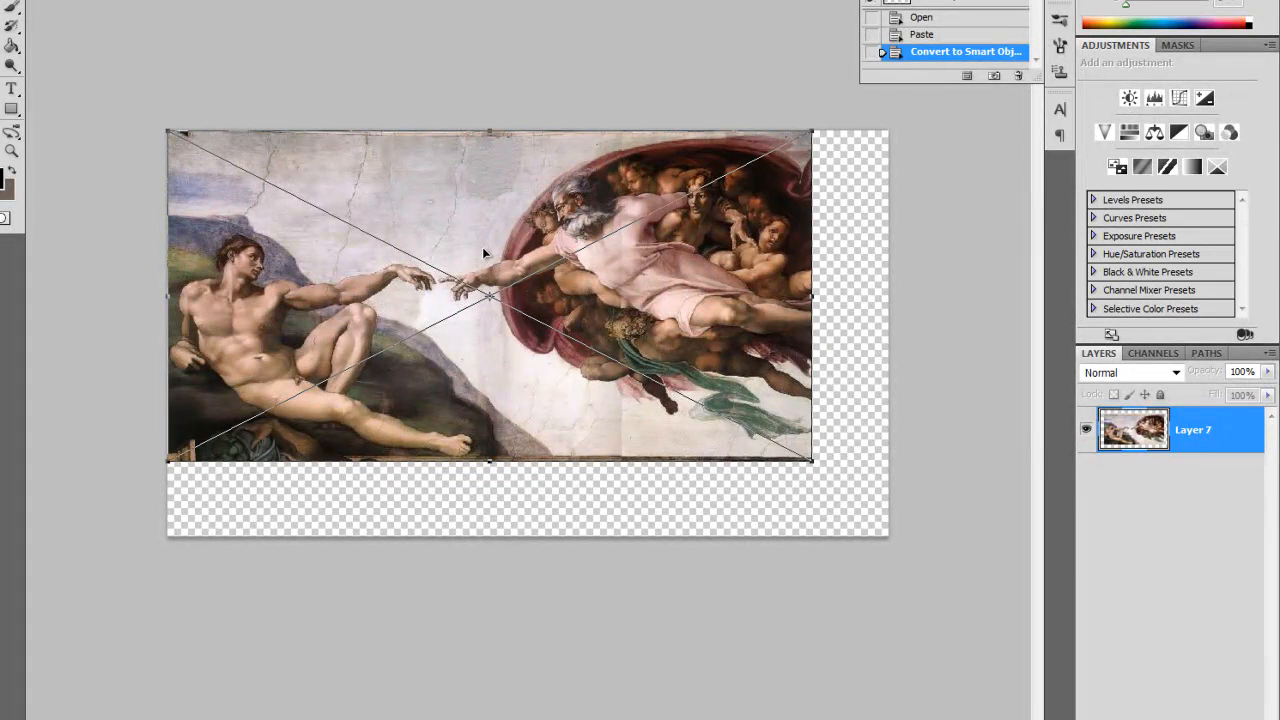
mouse_move(808, 457)
left_mouse_down()
mouse_move(857, 537)
mouse_move(889, 541)
left_mouse_up()
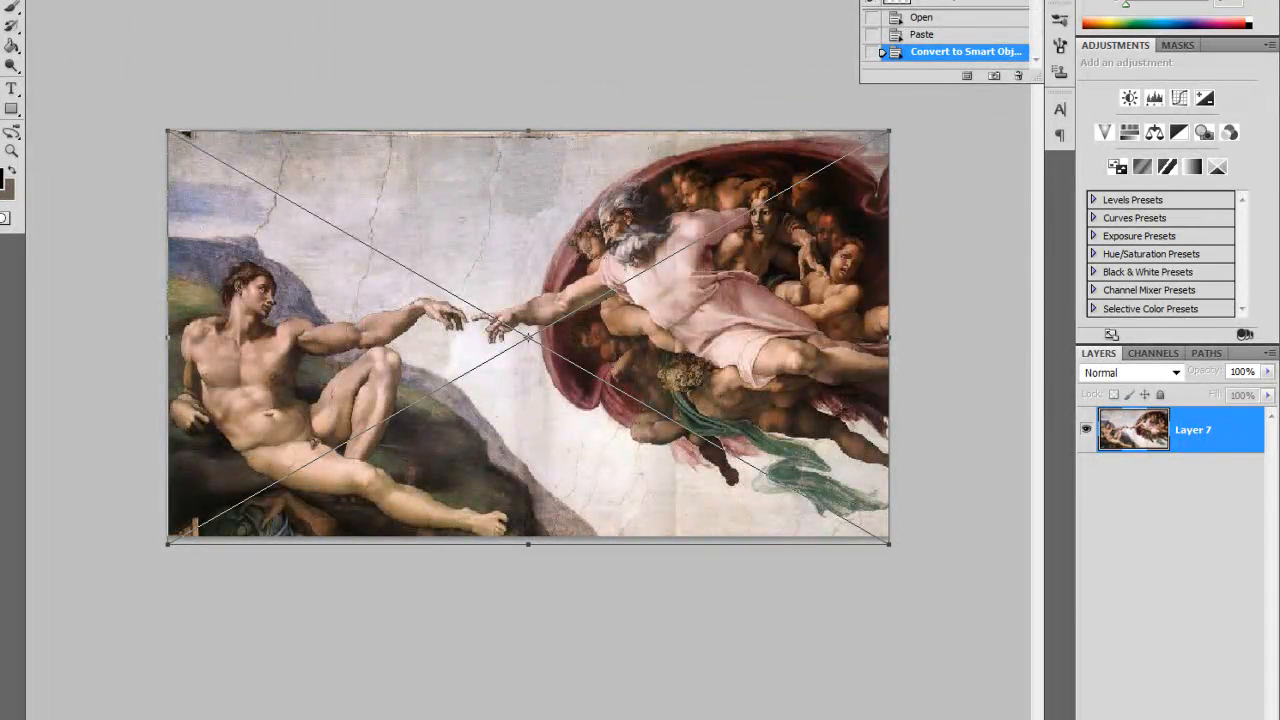
left_click(531, 201)
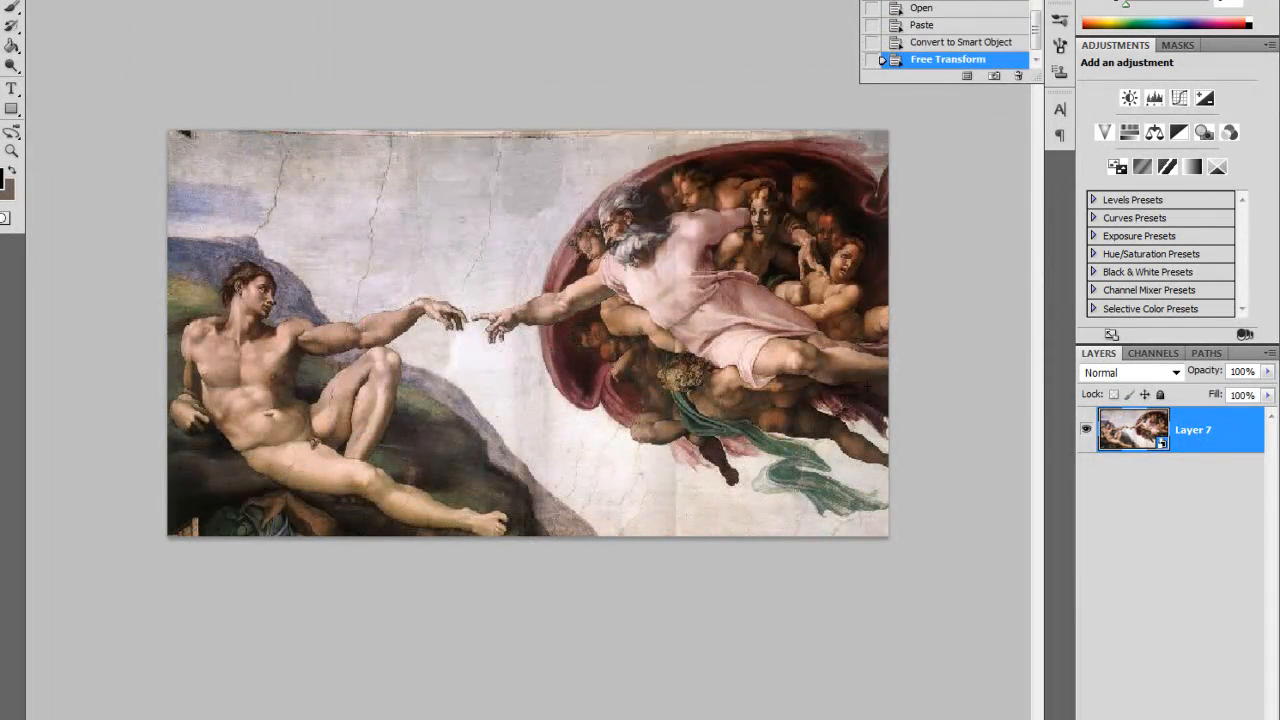
- Rasterize the resized smart object on Layer 7
right_click(1208, 437)
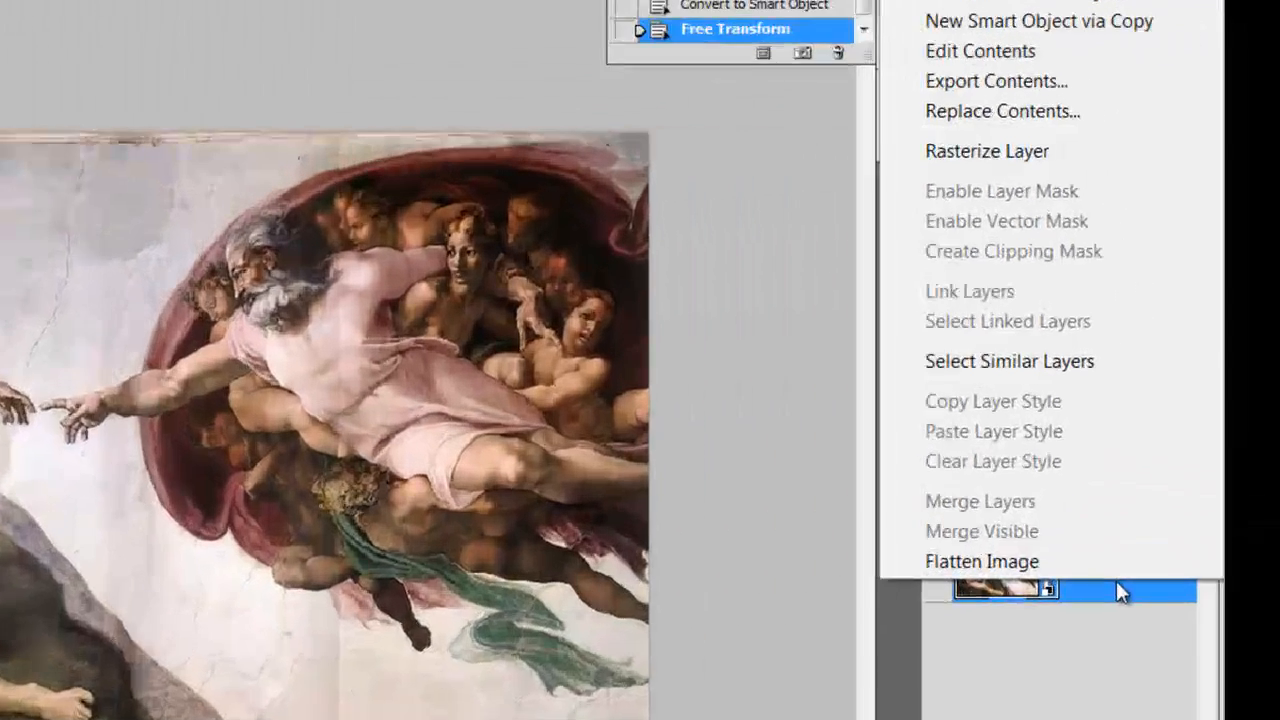
key("Escape")
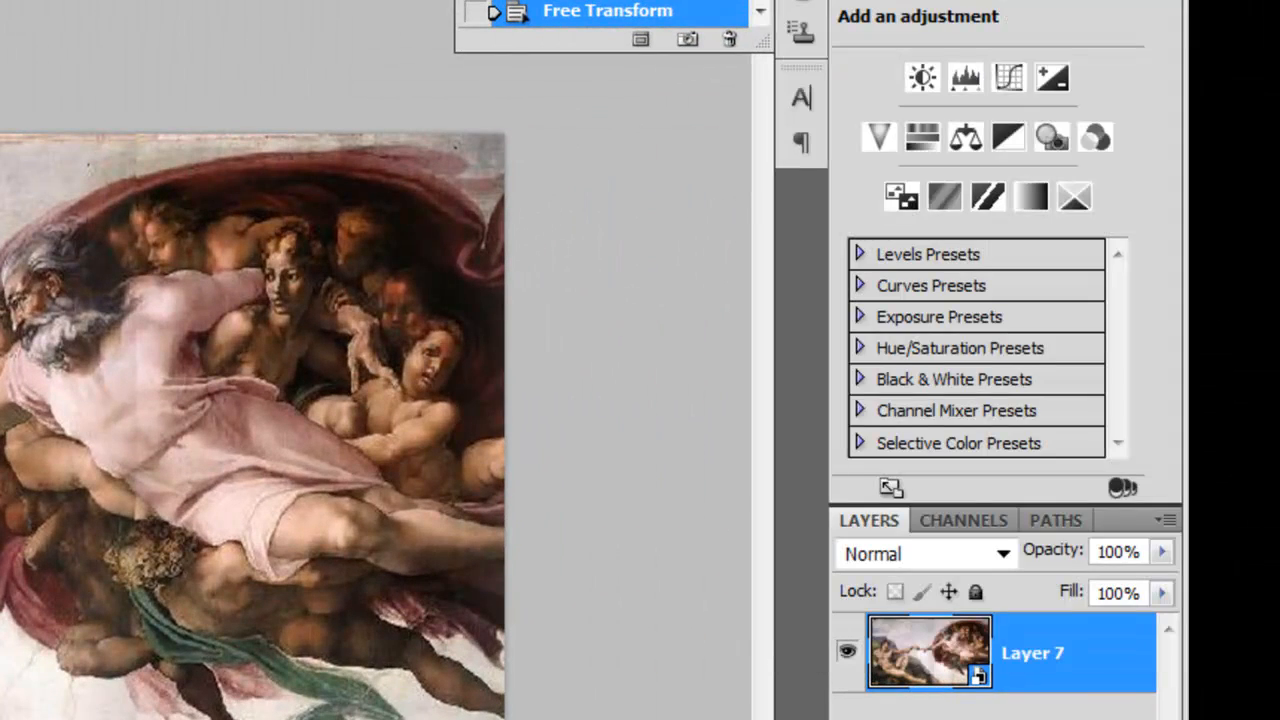
right_click(1016, 677)
key("Escape")
right_click(1031, 666)
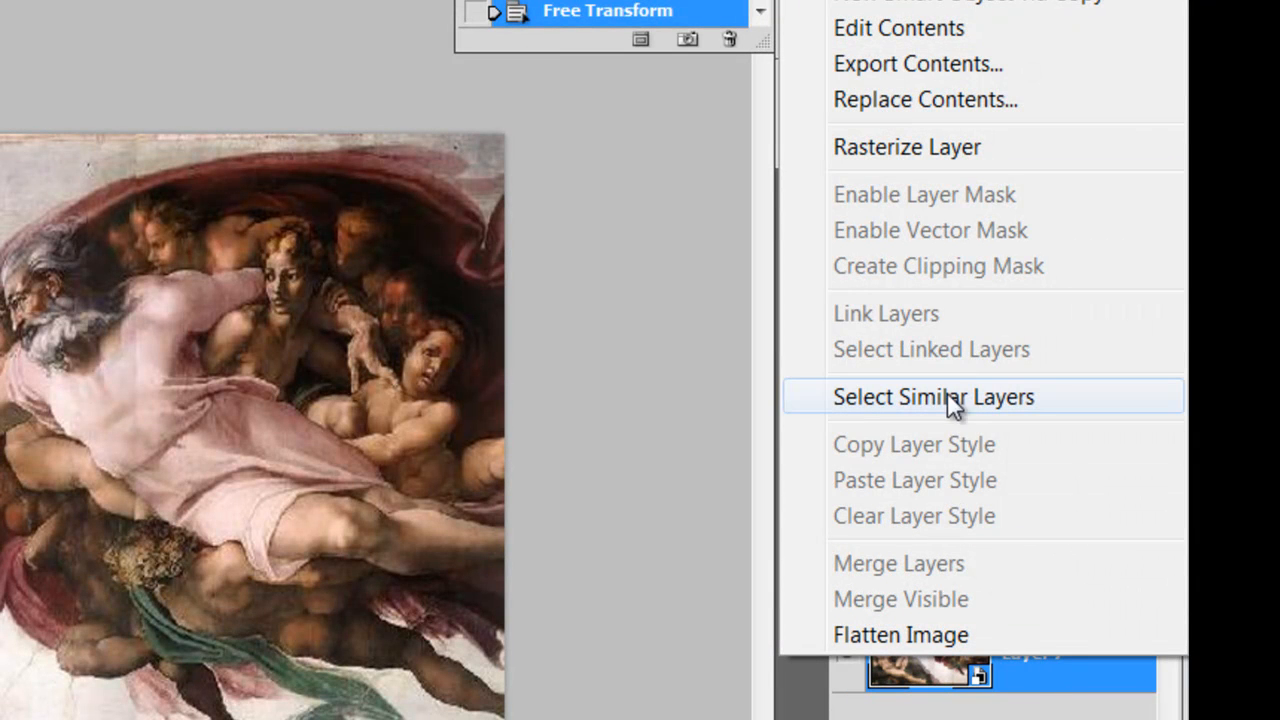
left_click(908, 154)
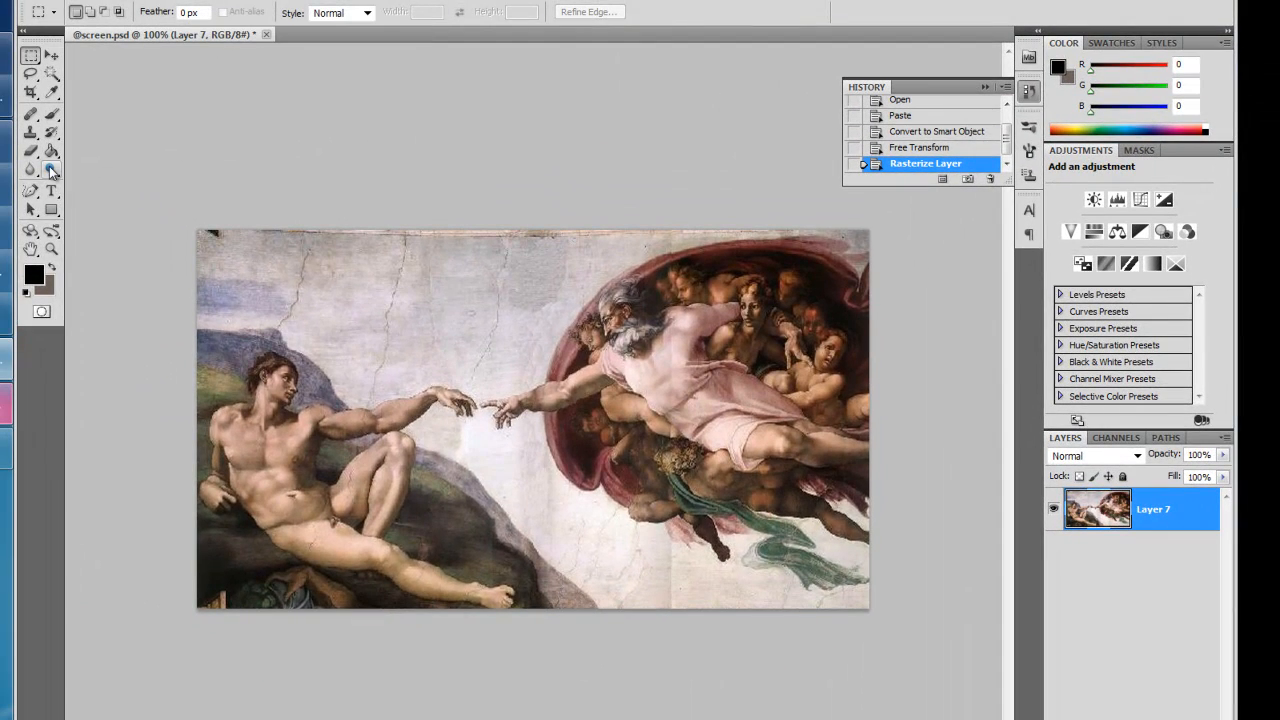
- Examine the enlarged painting's image quality around the two reaching hands at several magnifications
left_click(52, 249)
left_click(493, 419)
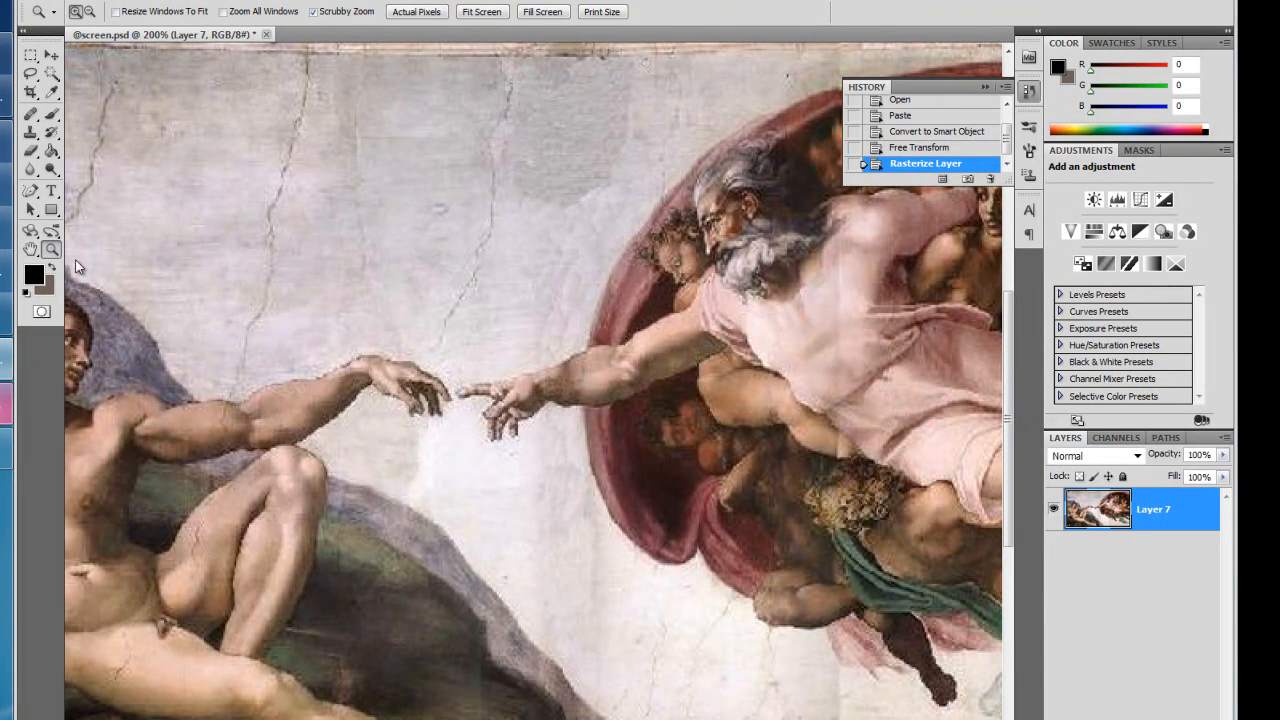
left_click(31, 55)
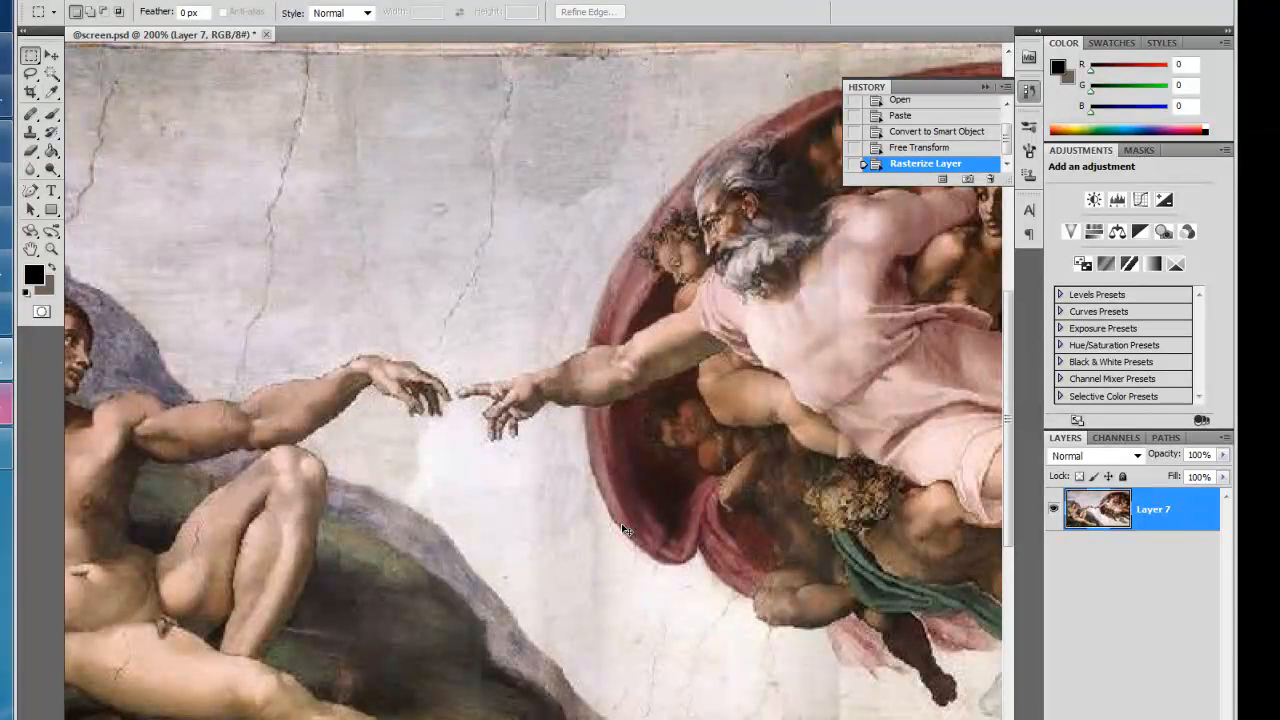
scroll(622, 530, "left", 1)
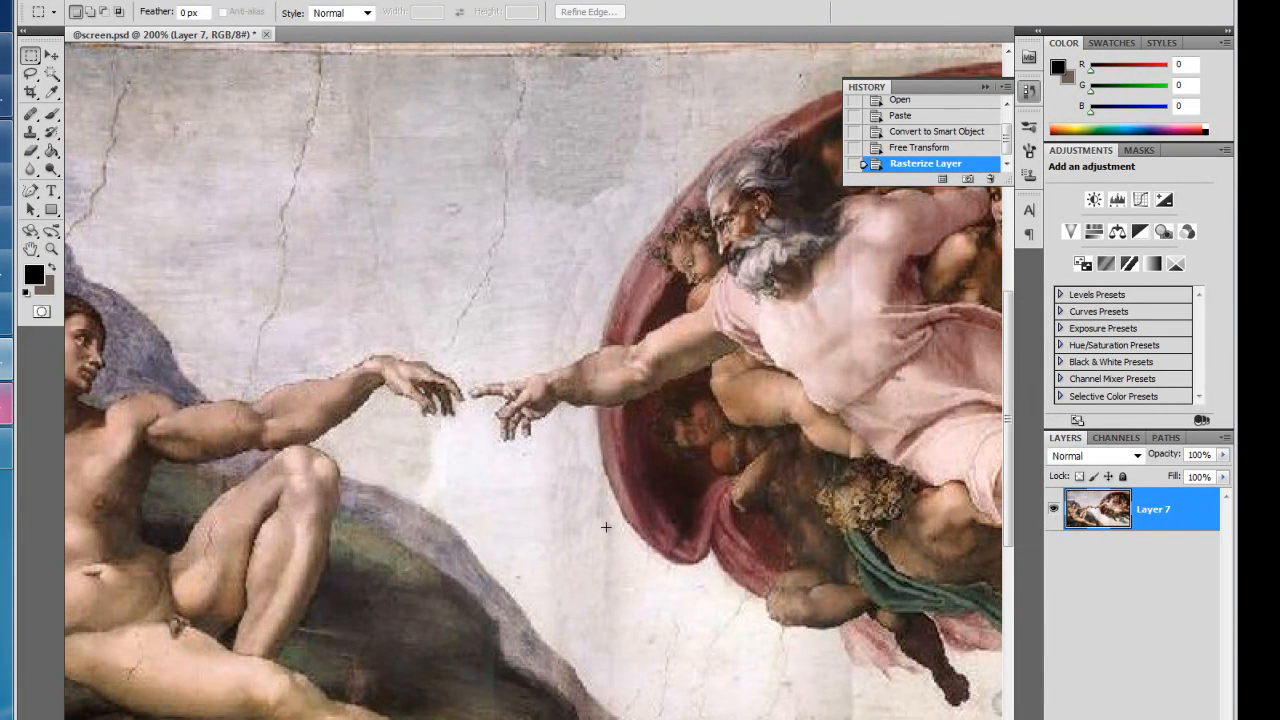
key("ctrl+minus")
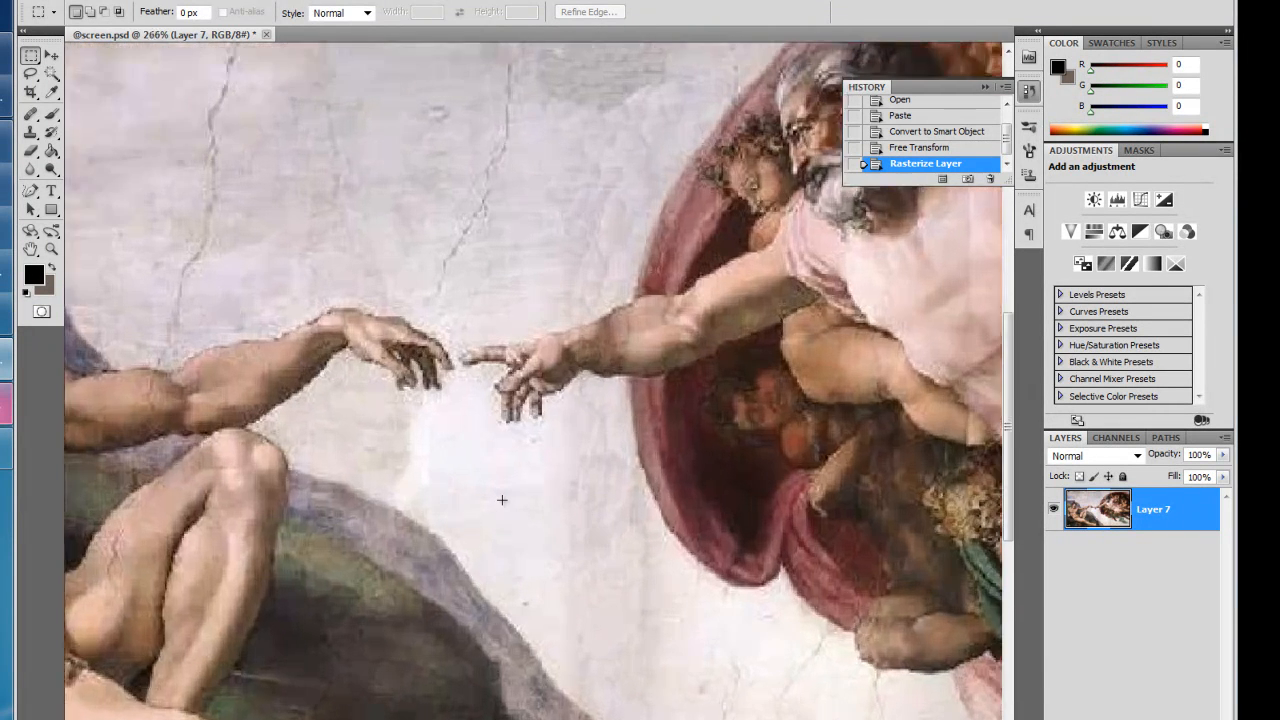
scroll(502, 499, "down", 2)
scroll(502, 499, "up", 5)
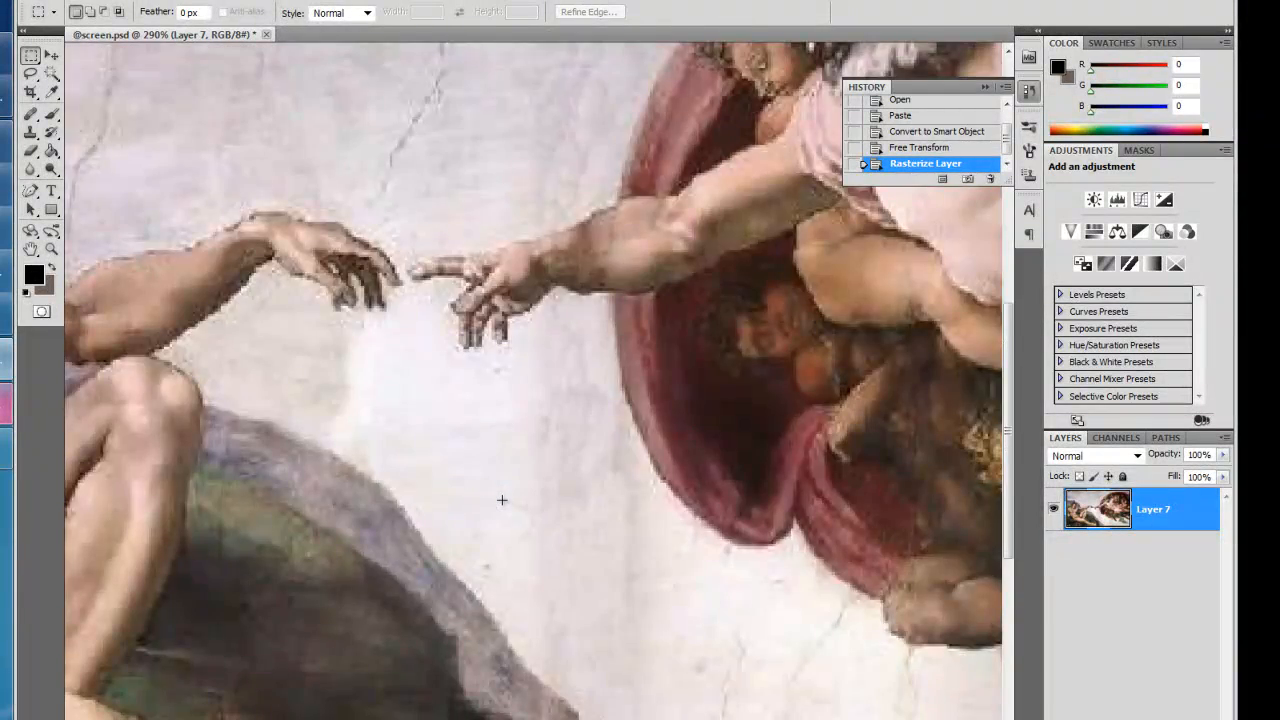
scroll(502, 499, "down", 4)
scroll(502, 499, "up", 1)
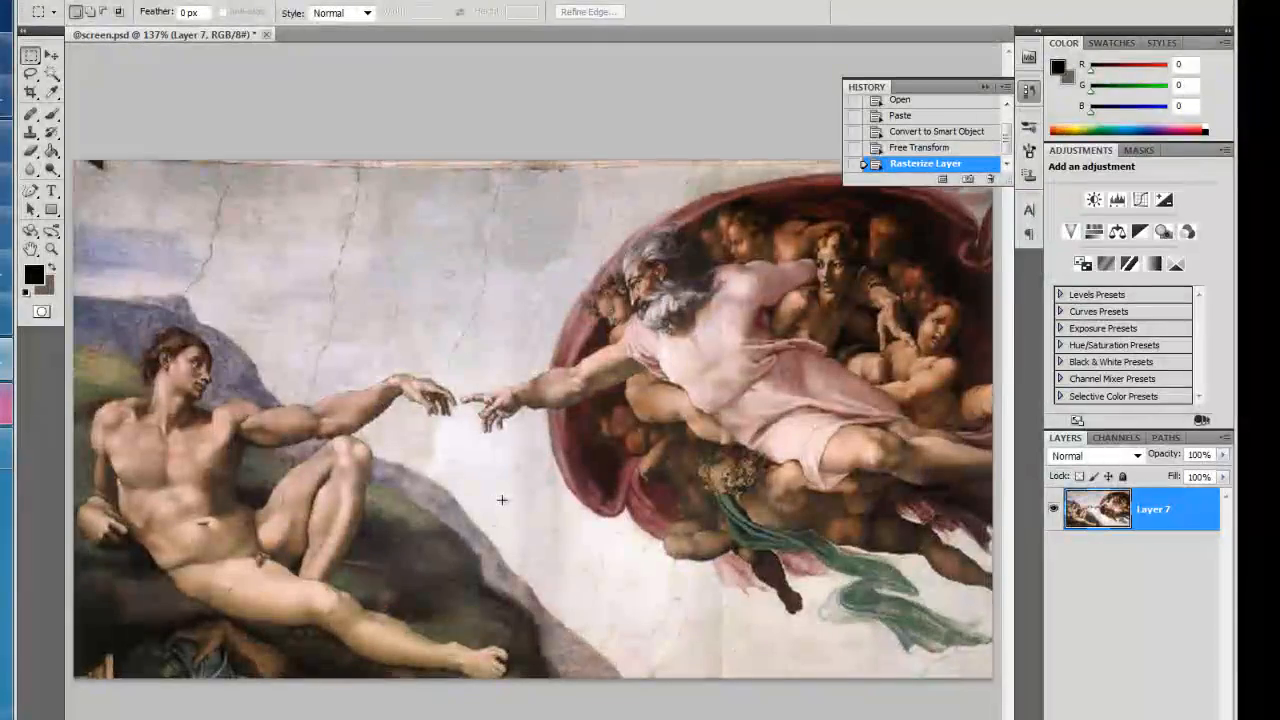
scroll(502, 499, "up", 2)
scroll(496, 470, "up", 1)
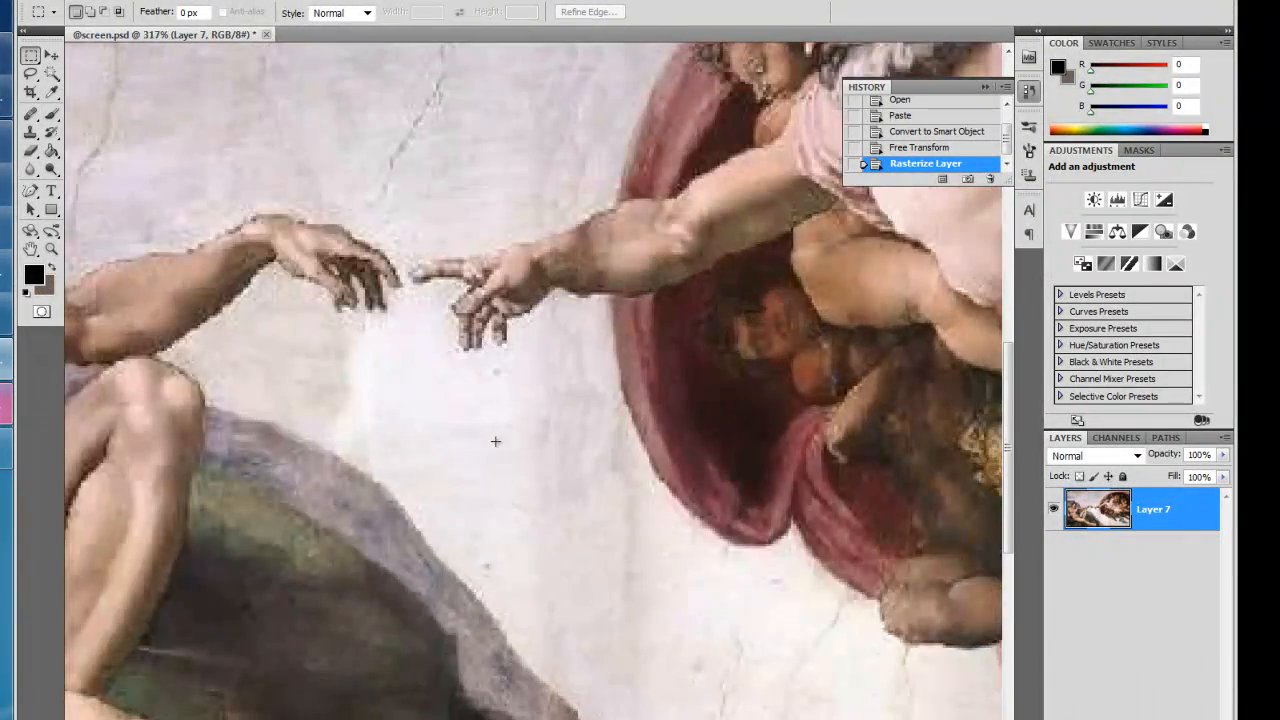
scroll(378, 268, "up", 1)
scroll(378, 268, "down", 4)
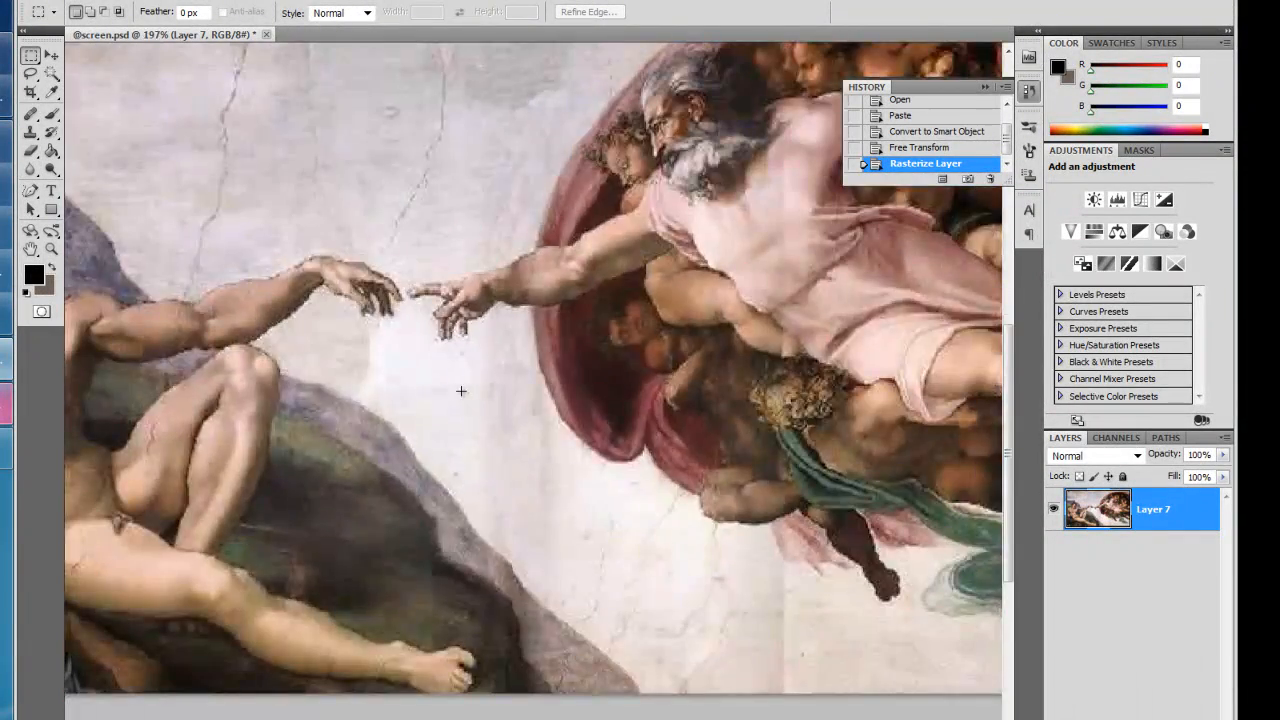
scroll(461, 391, "down", 1)
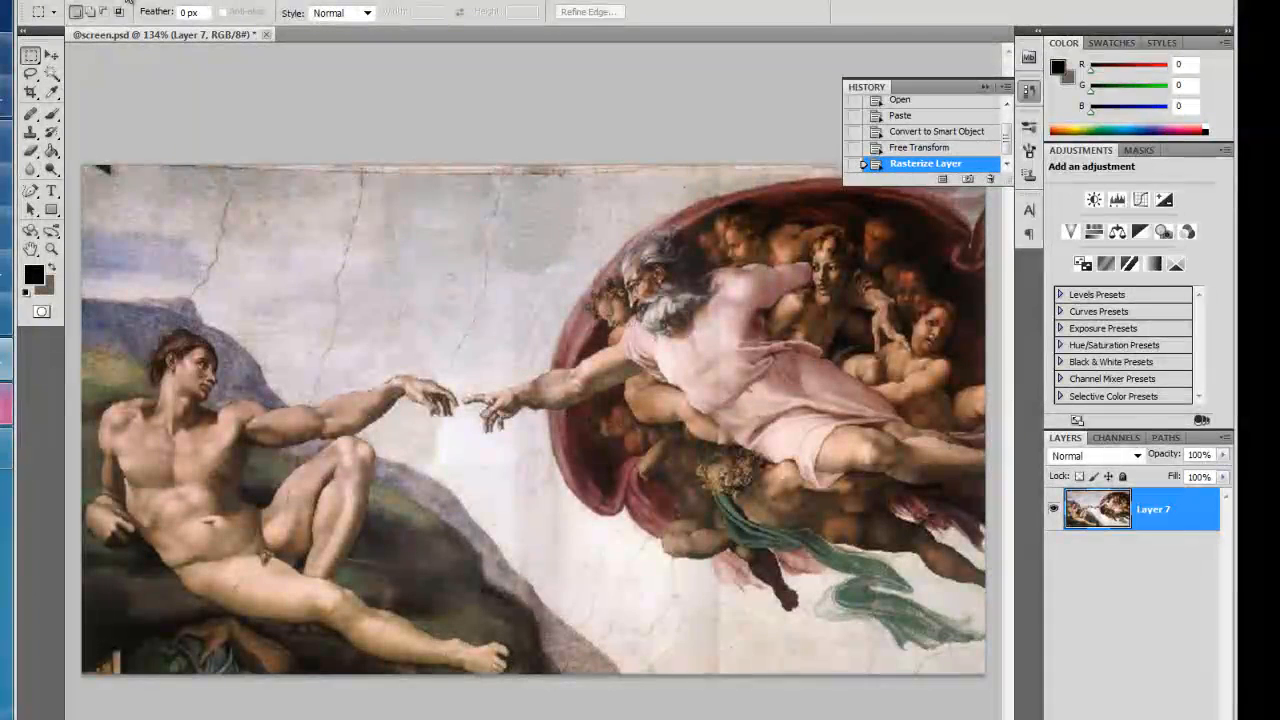
- Try a Brightness/Contrast adjustment of brightness -51 and contrast 53 on the painting, and revert the document to the Rasterize Layer state
left_click(137, 3)
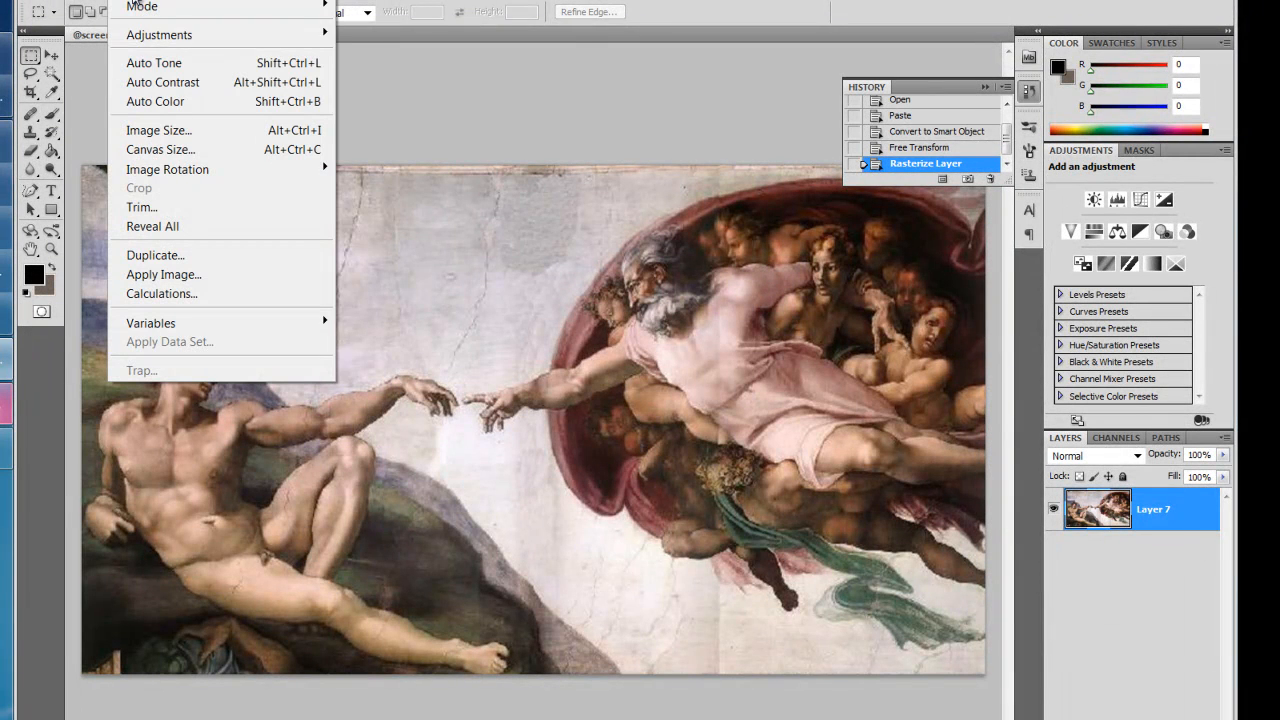
mouse_move(163, 33)
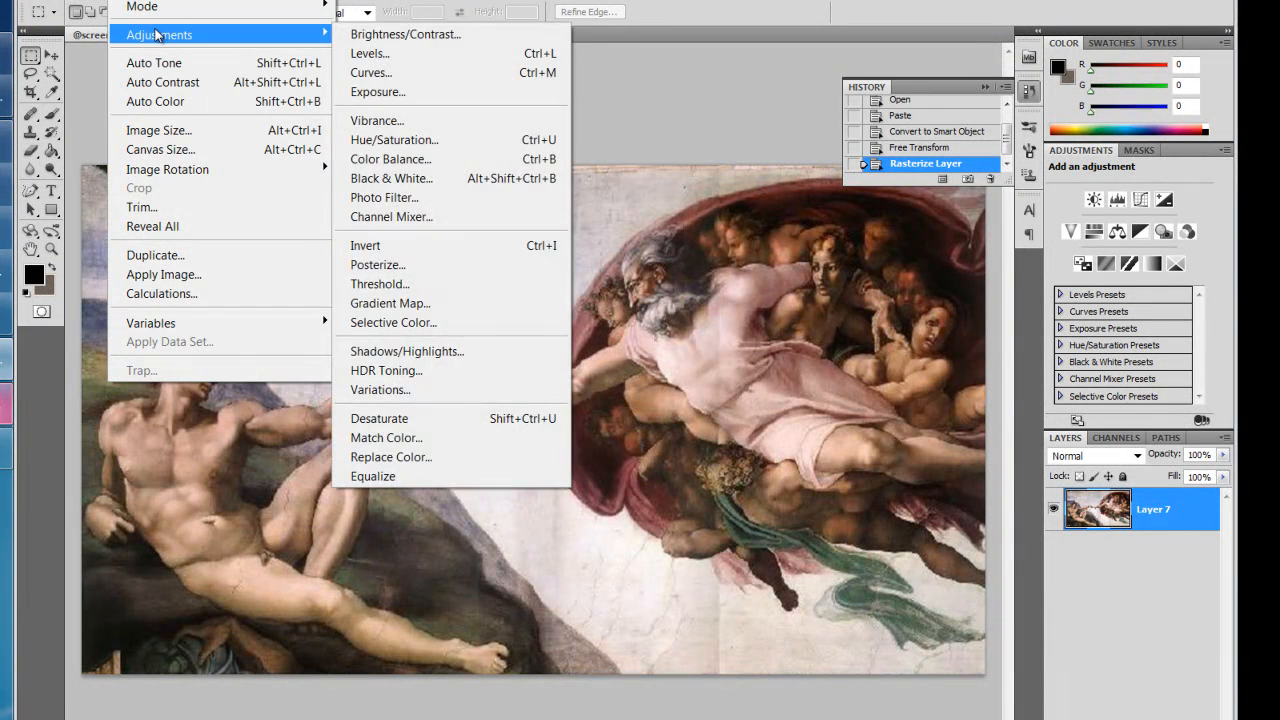
left_click(453, 38)
left_click_drag(580, 179, 592, 178)
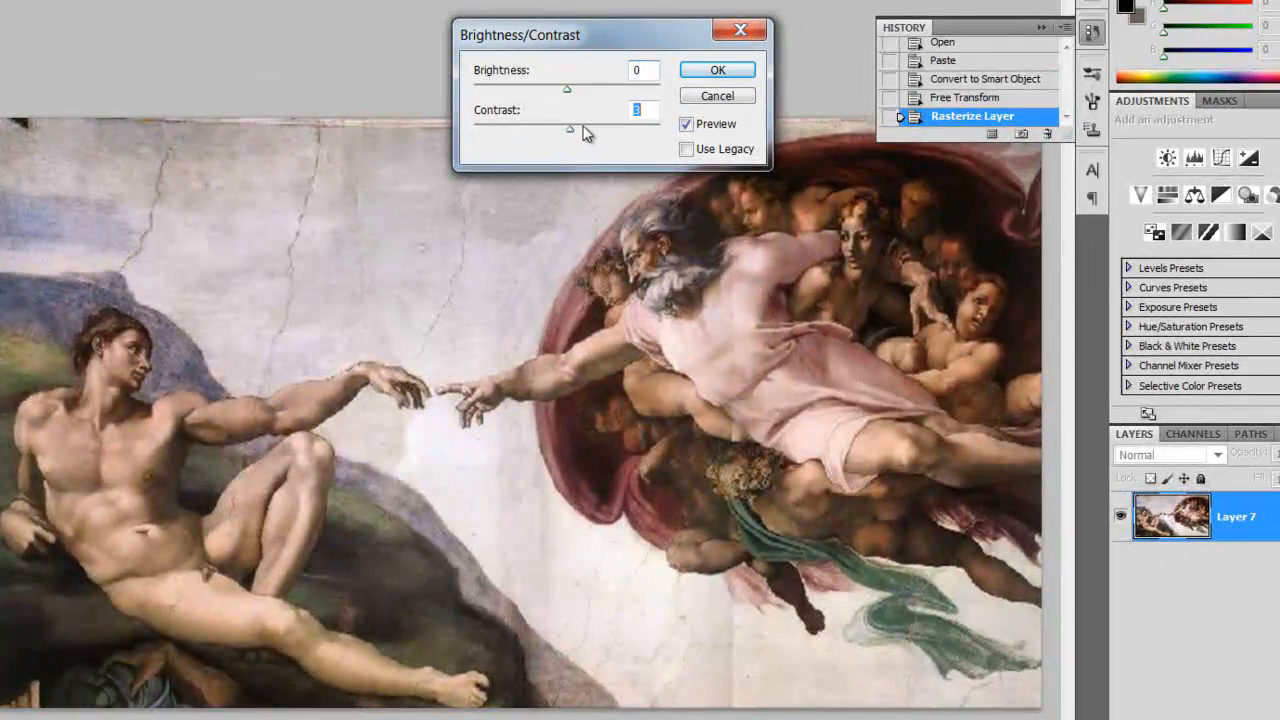
left_click_drag(586, 133, 616, 133)
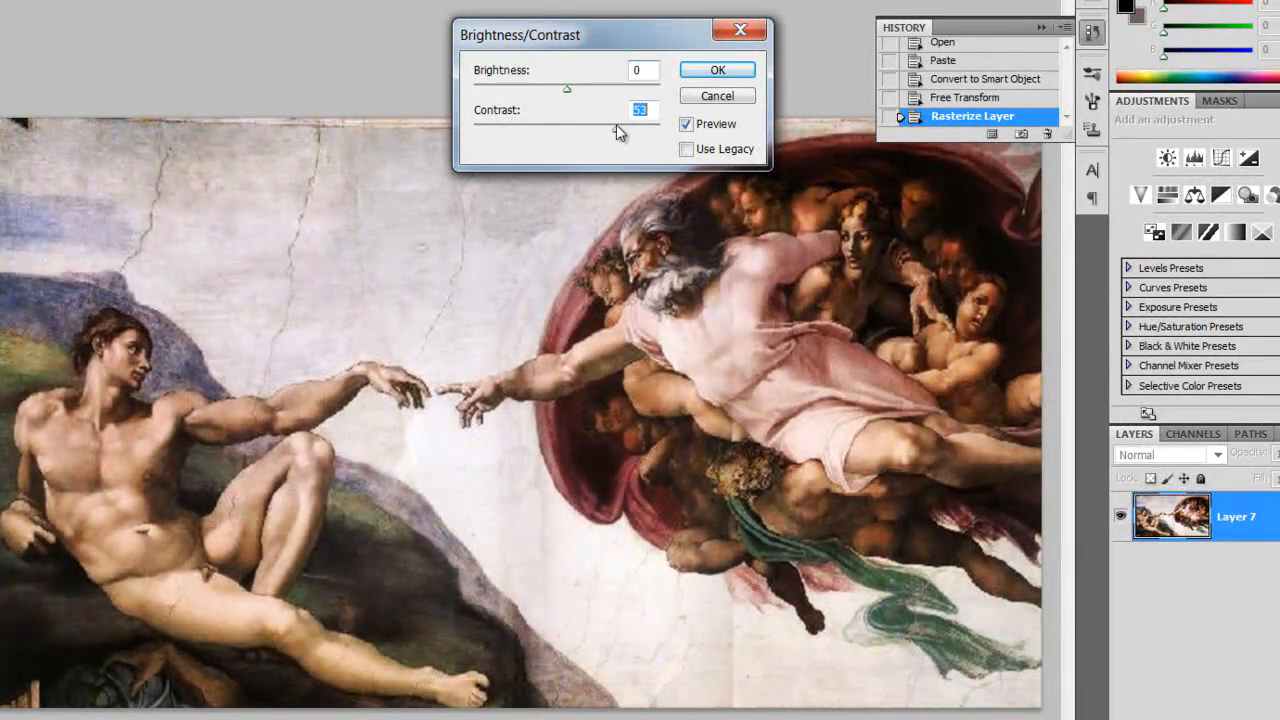
left_click_drag(567, 88, 535, 91)
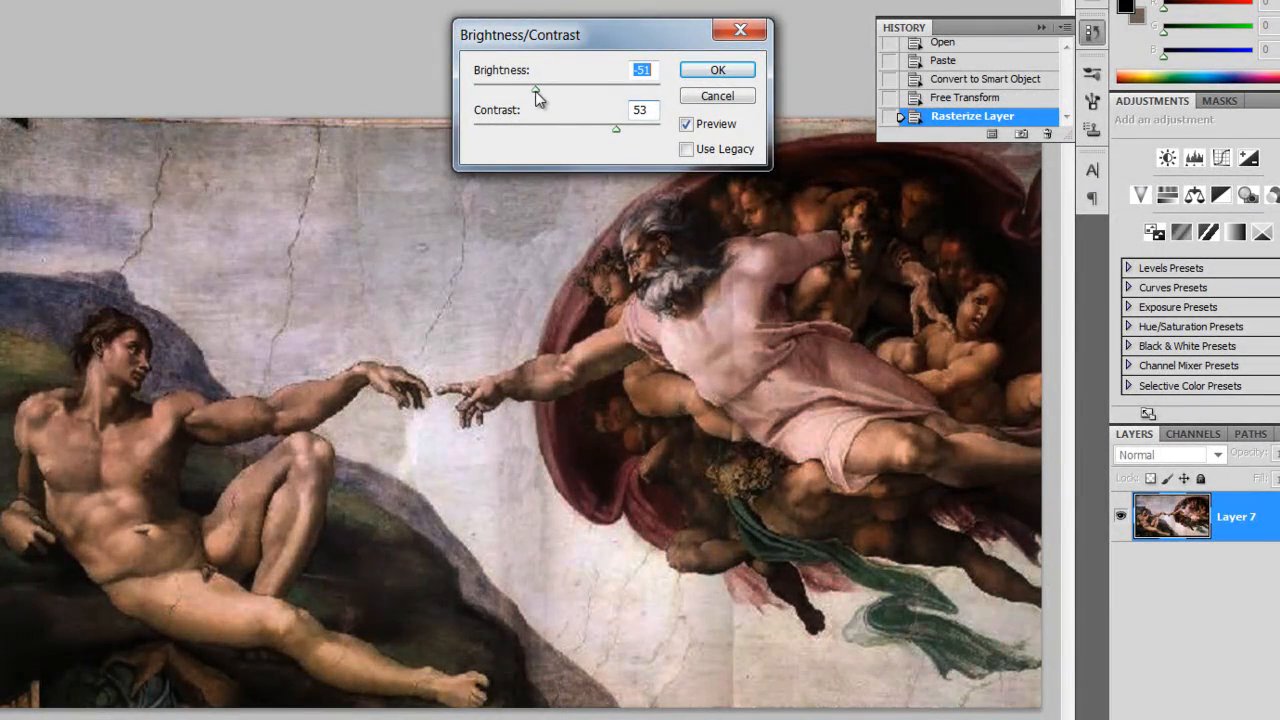
left_click(697, 80)
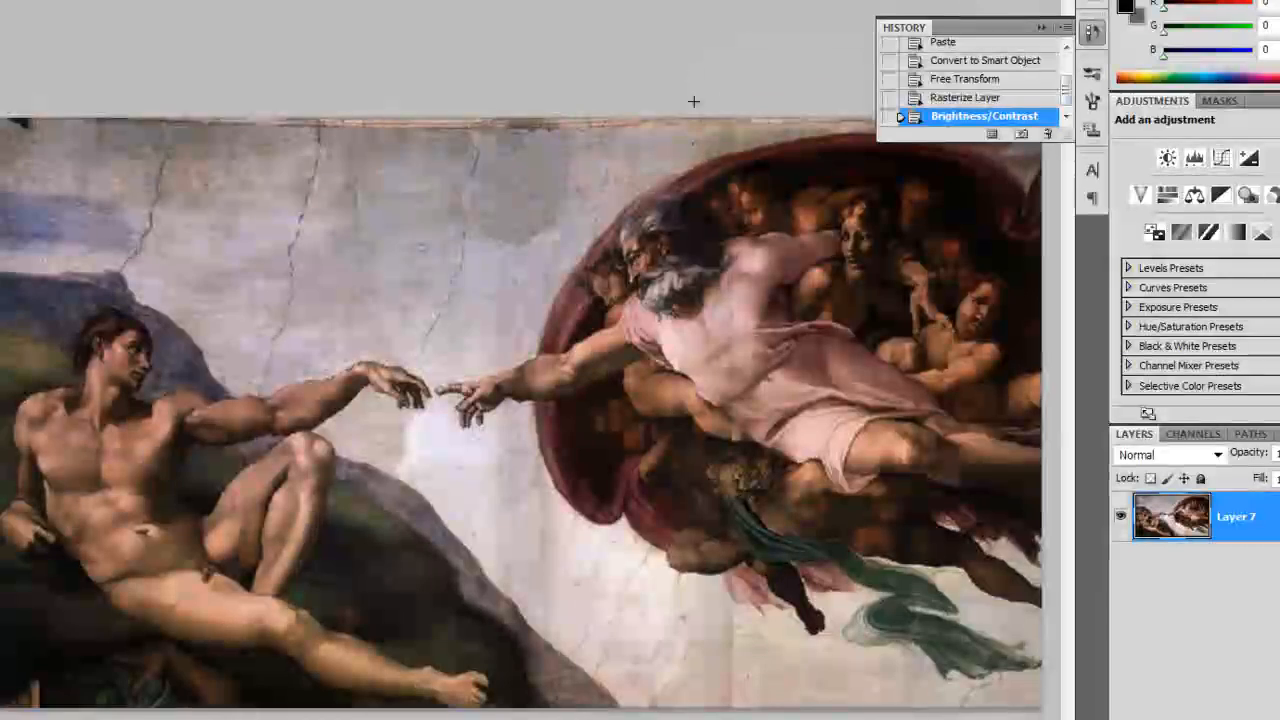
left_click(957, 98)
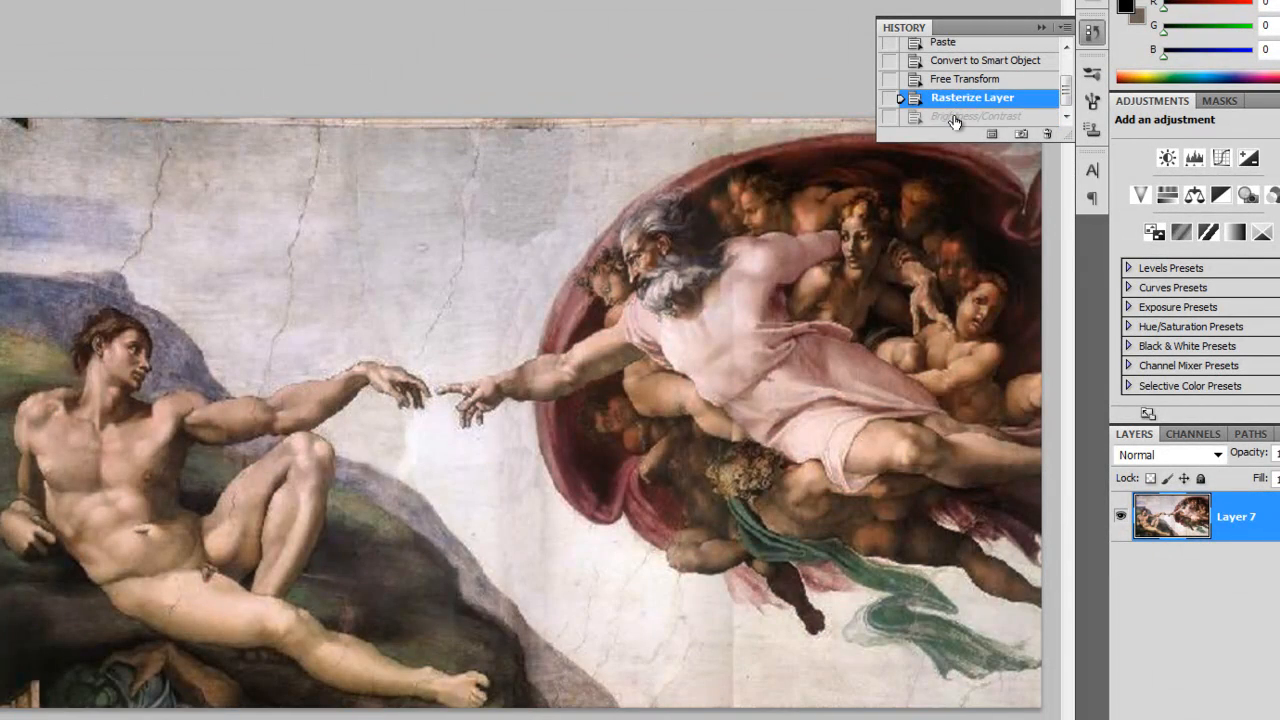
- Compare the painting with and without the Brightness/Contrast adjustment through its history states, ending on the Rasterize Layer state
left_click(958, 116)
left_click(957, 98)
left_click(958, 115)
left_click(957, 98)
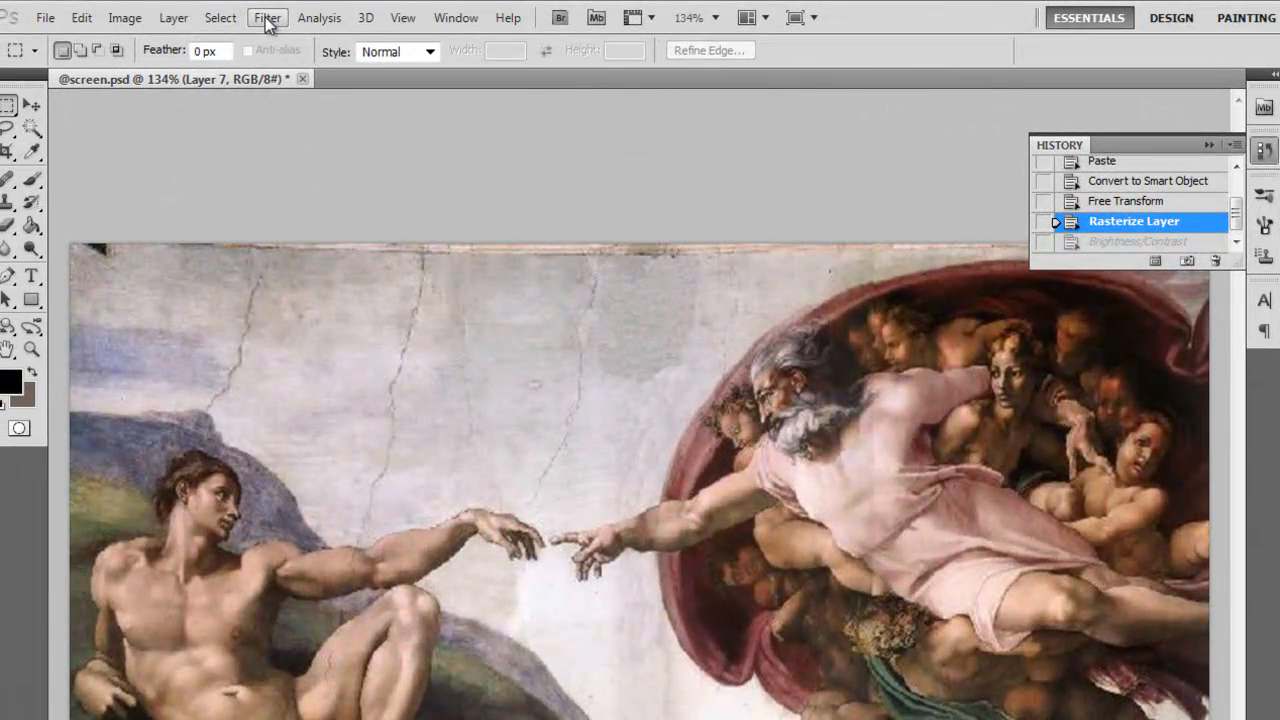
- Apply the Filter Gallery's Dry Brush effect to Layer 7 with brush size 0, brush detail 10 and texture 1
left_click(268, 18)
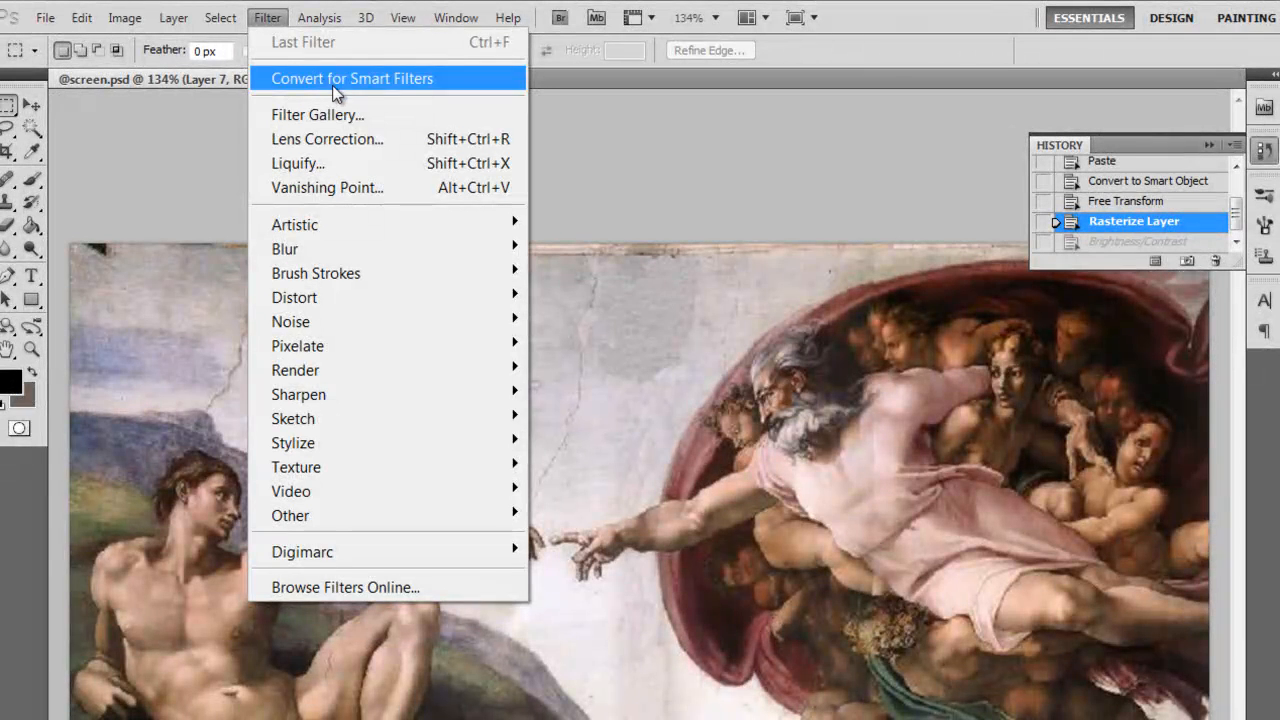
left_click(355, 120)
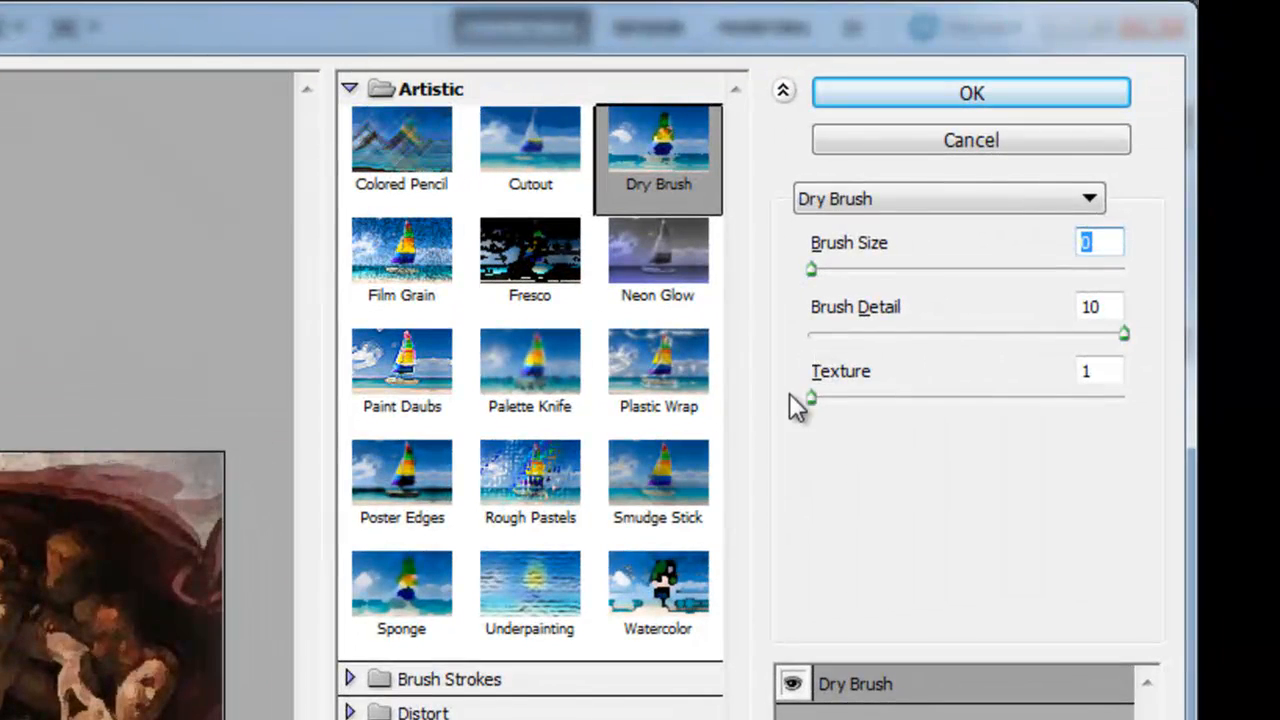
key("Tab")
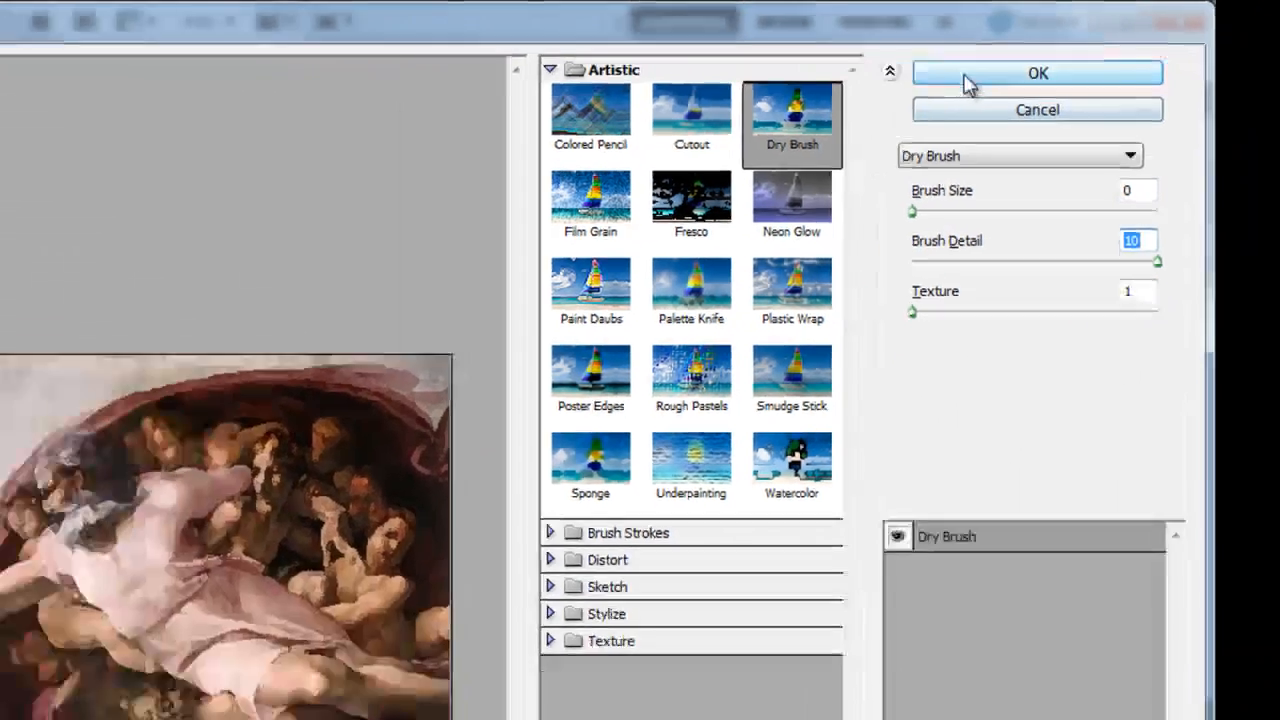
left_click(968, 82)
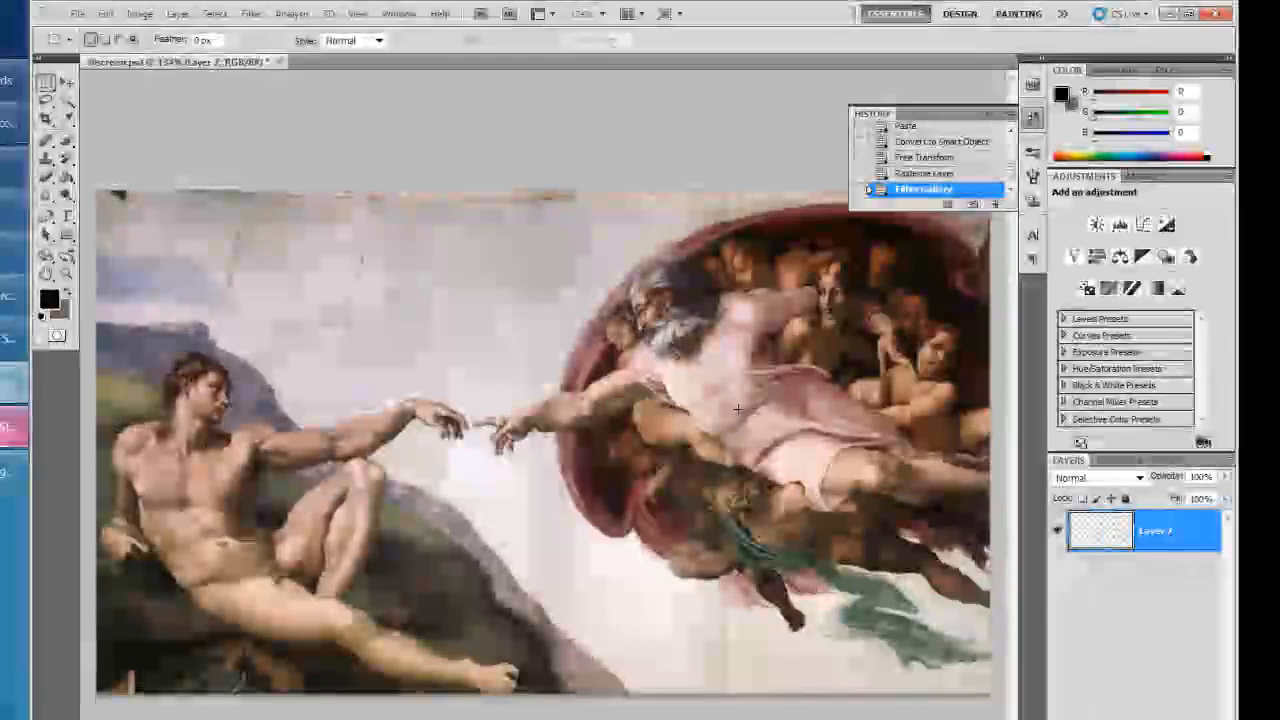
- Examine the Dry Brush texture on both figures and the reaching hands at several magnifications
scroll(668, 379, "up", 3)
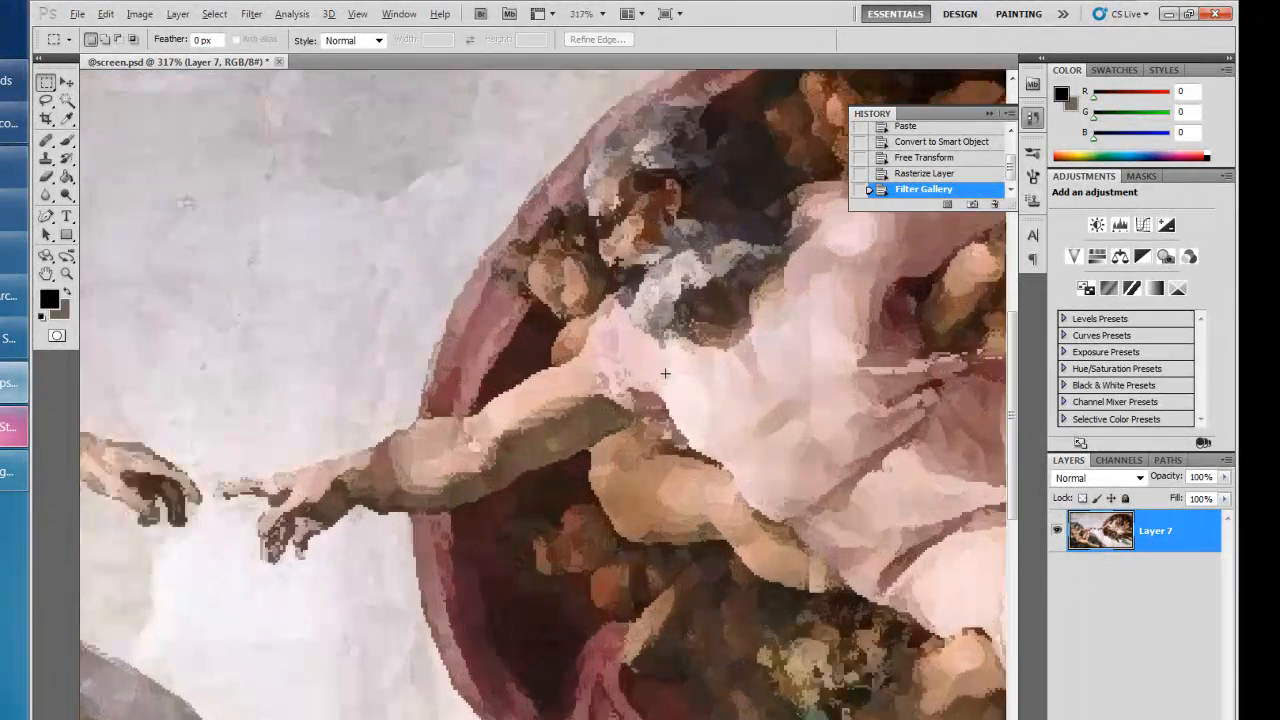
scroll(238, 559, "down", 2)
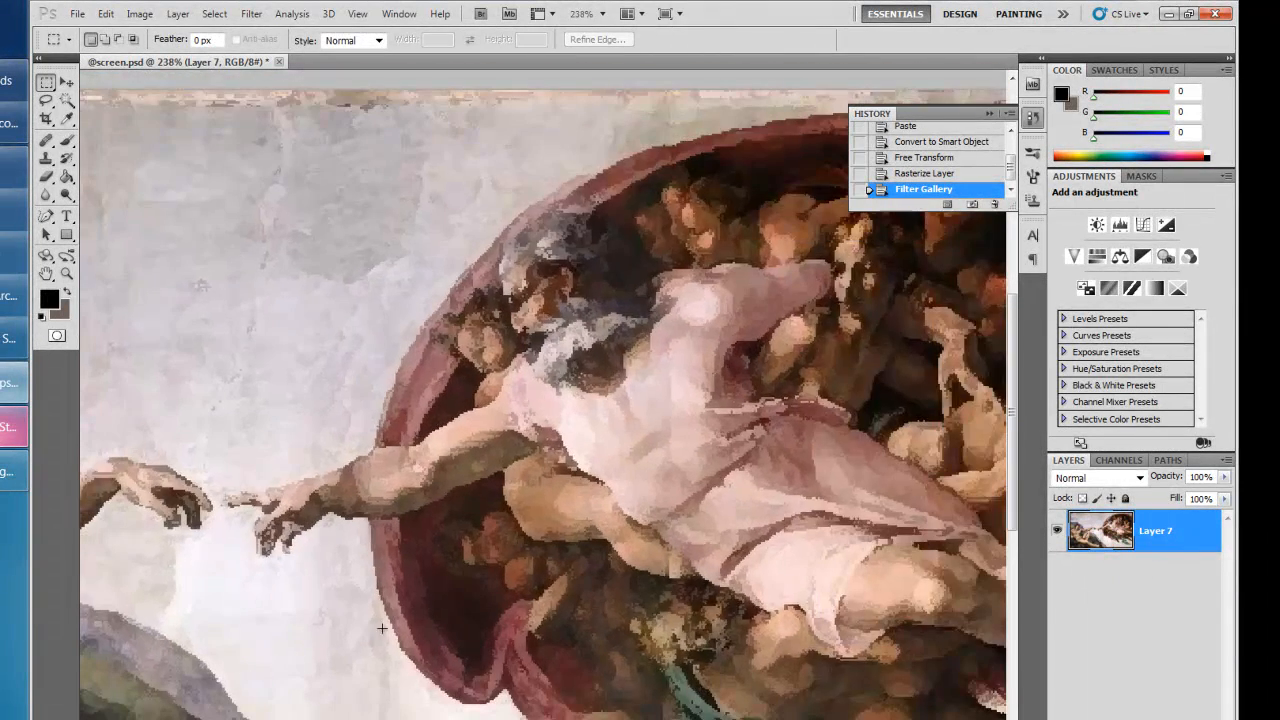
scroll(583, 695, "left", 10)
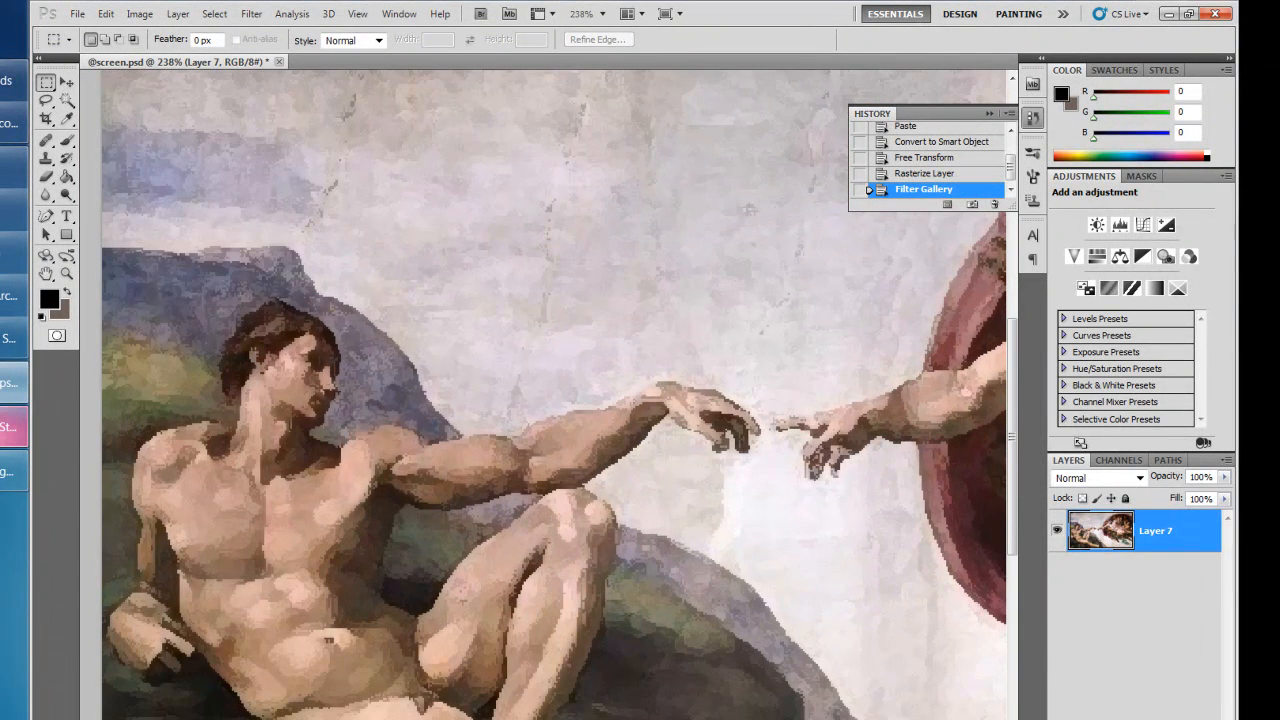
scroll(732, 686, "down", 1)
scroll(732, 686, "right", 6)
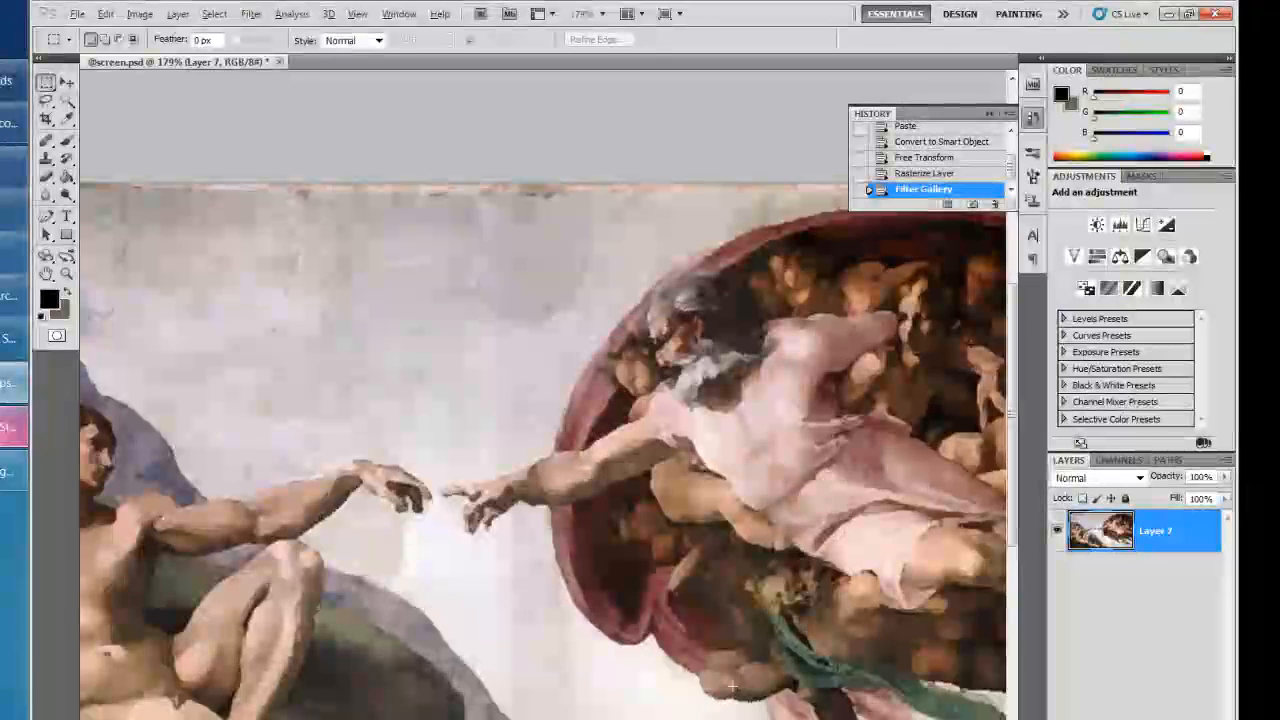
scroll(732, 686, "down", 1)
scroll(710, 686, "down", 1)
scroll(710, 686, "up", 2)
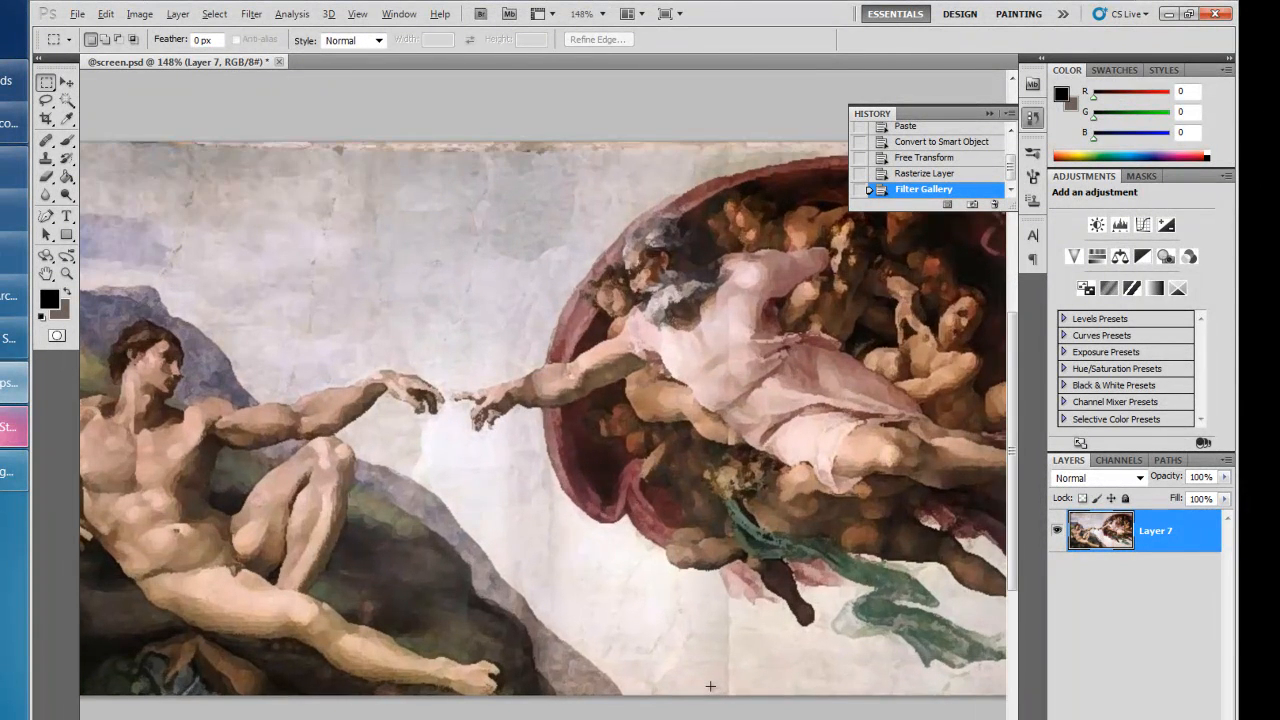
scroll(710, 686, "down", 1)
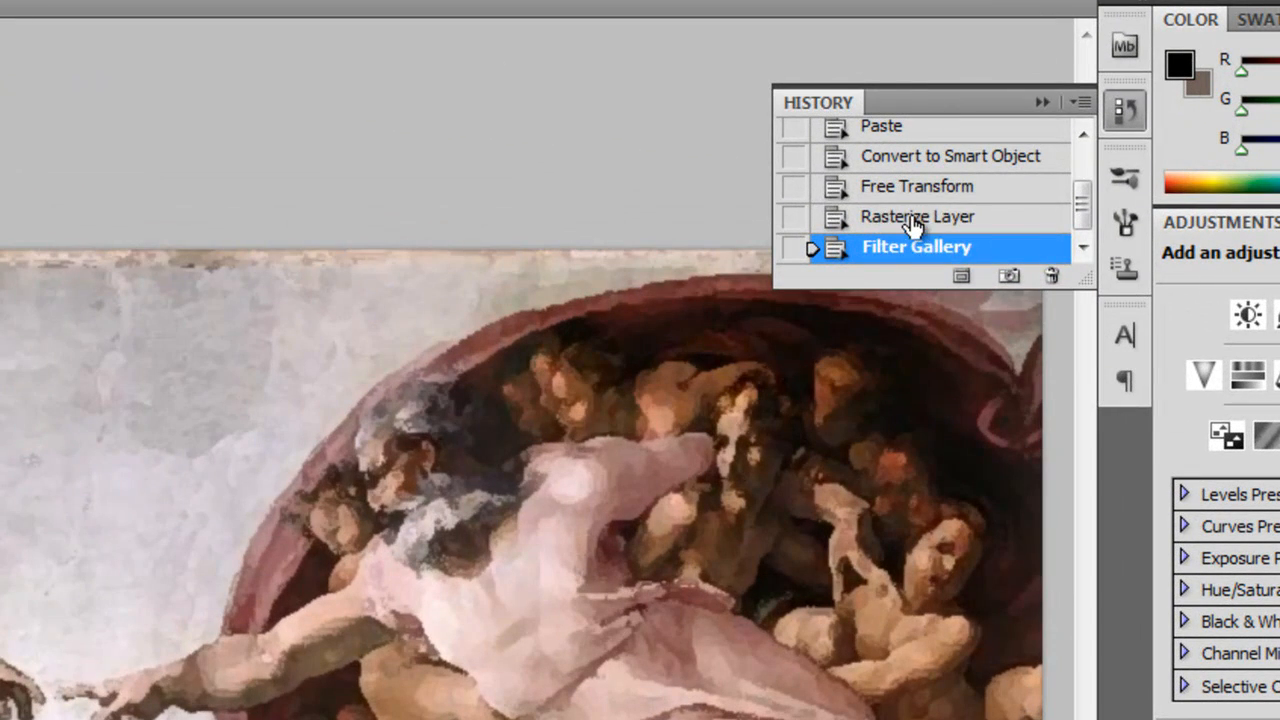
- Compare the painting before and after the Dry Brush filter through the history states, ending on the Filter Gallery state
left_click(915, 218)
left_click(913, 247)
left_click(918, 220)
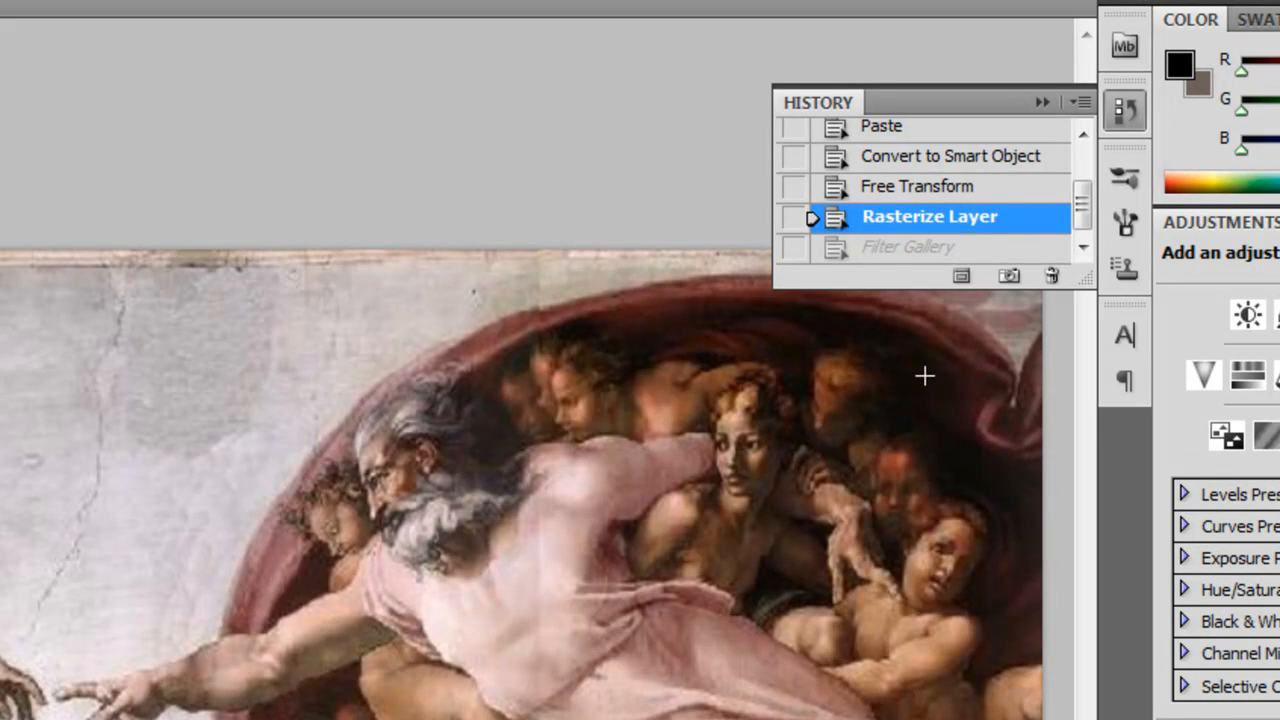
left_click(912, 250)
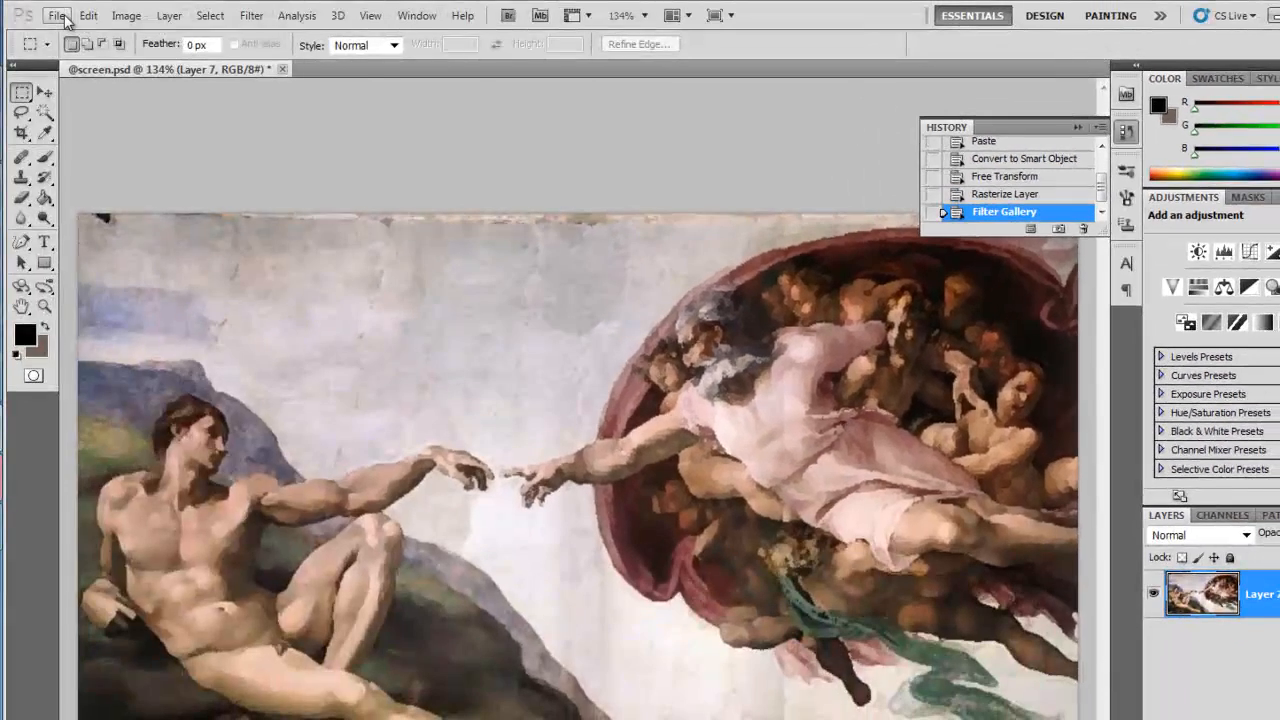
- Save a layered copy of the document in Photoshop format under the file name 01 - adam
left_click(0, 3)
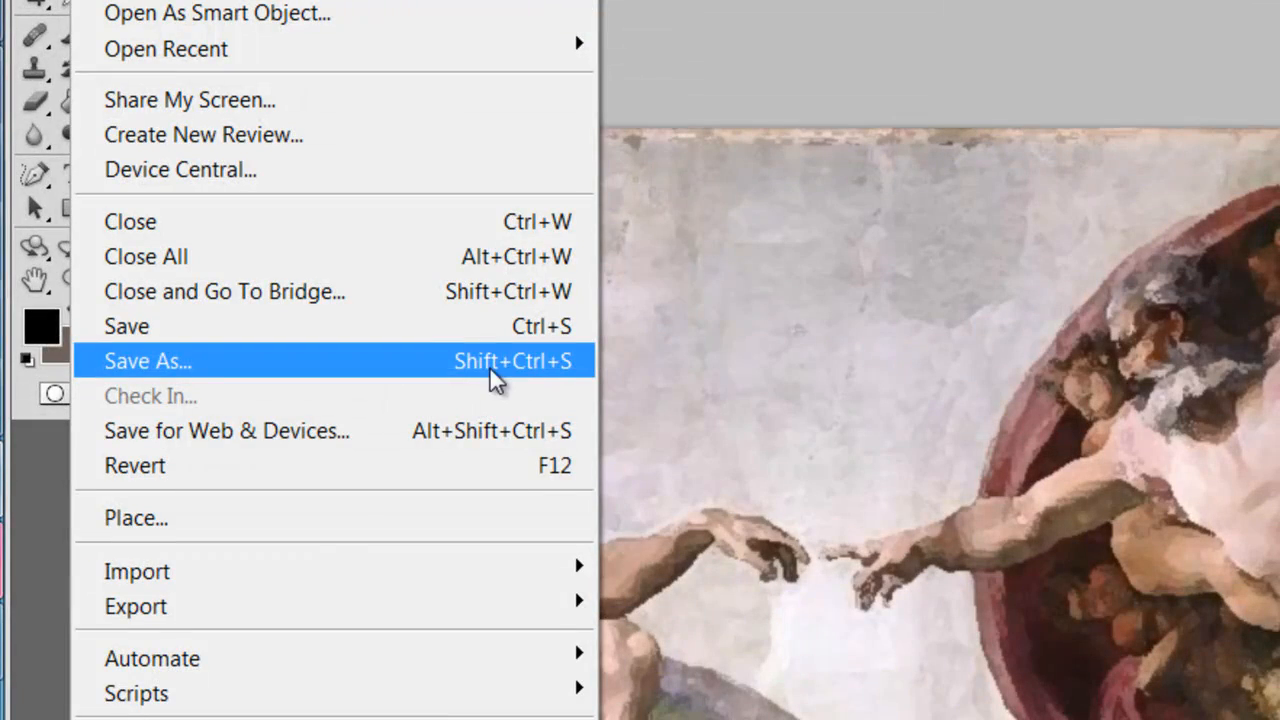
left_click(544, 360)
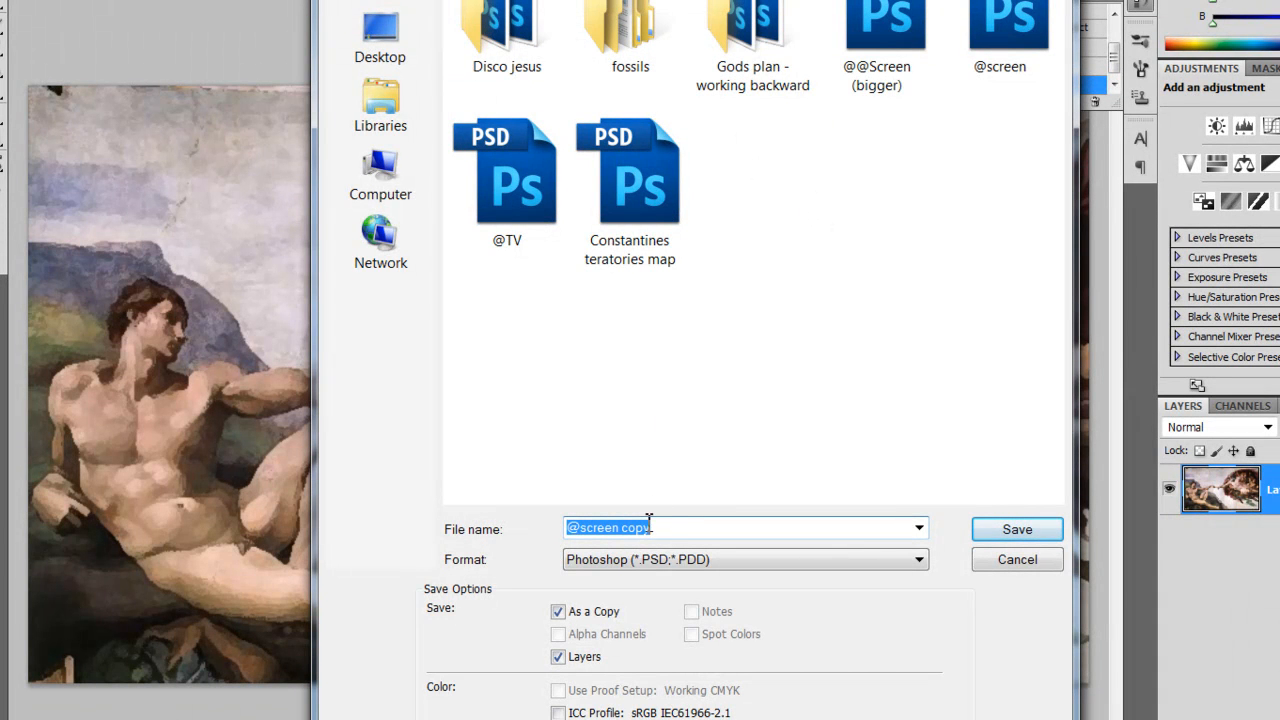
type("01 - adam")
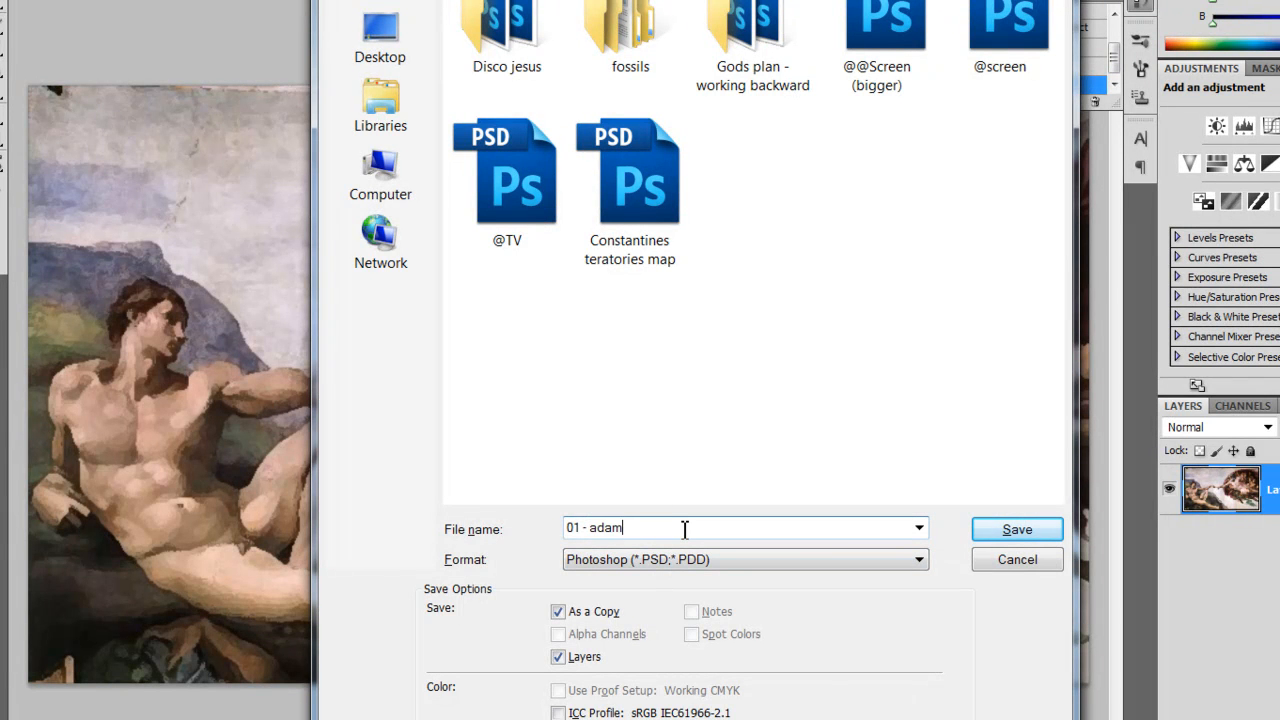
key("Return")
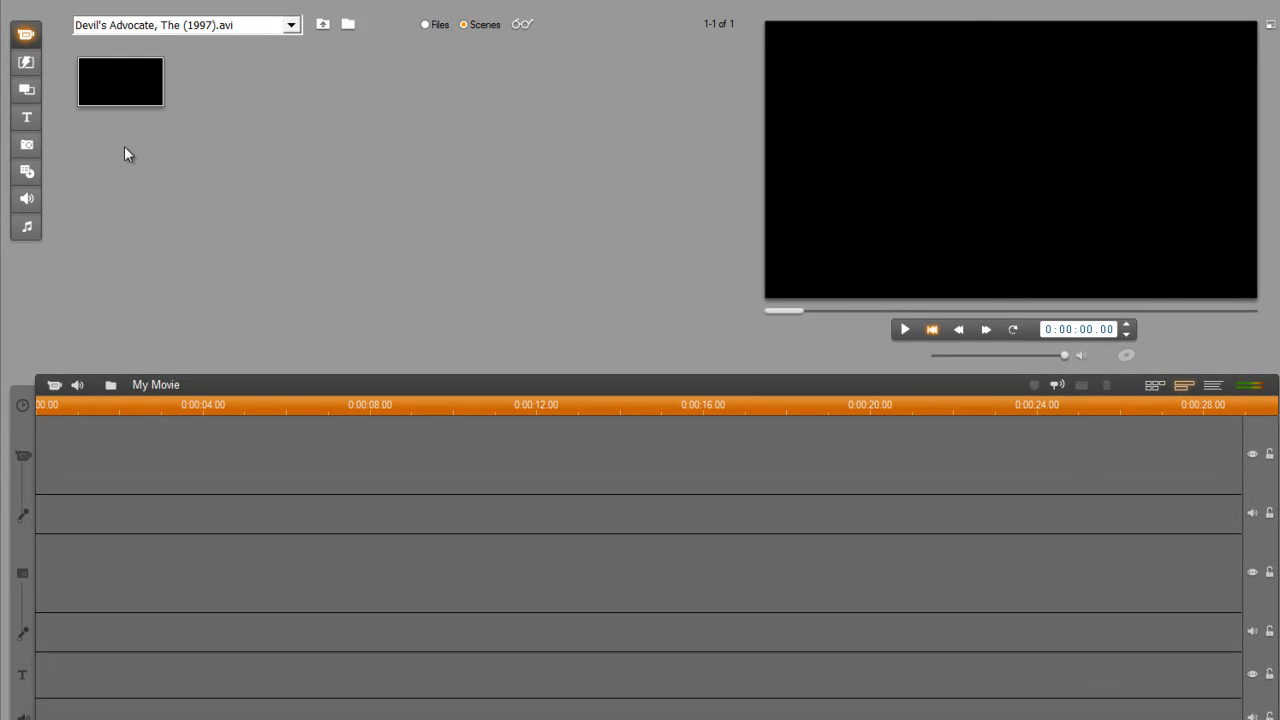
left_click(27, 145)
left_click(348, 24)
left_click(544, 305)
double_click(546, 300)
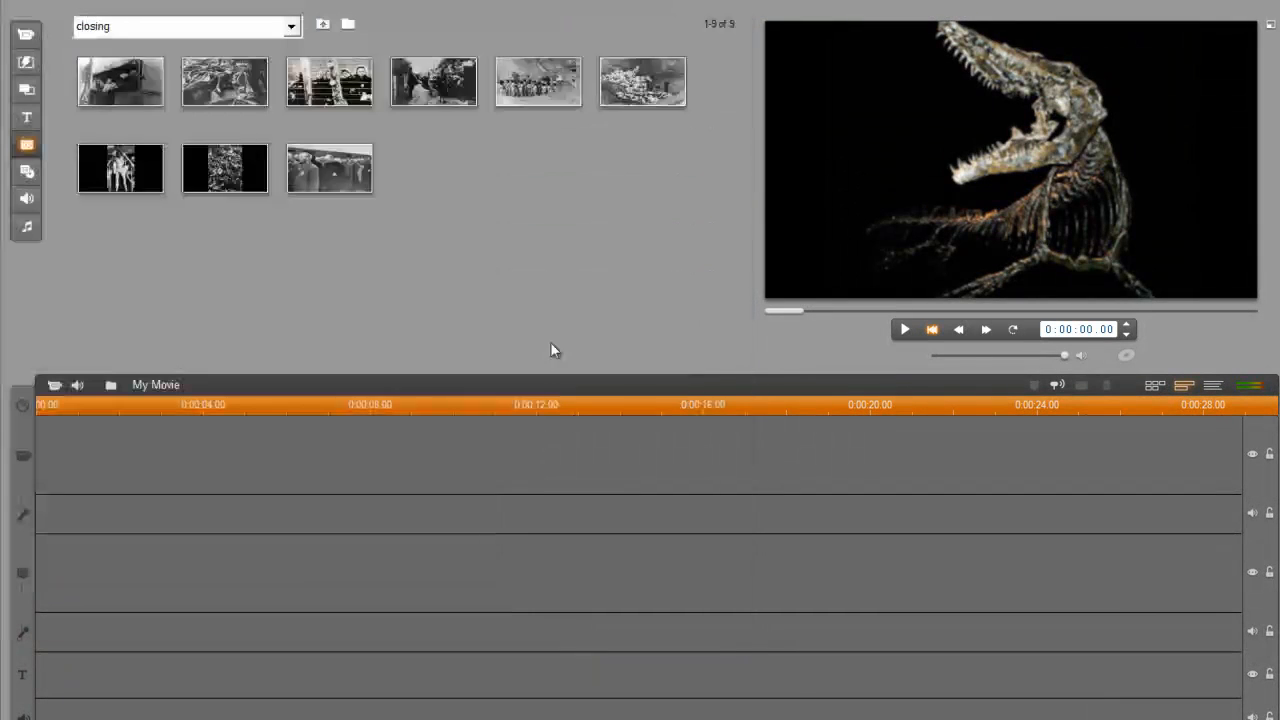
left_click_drag(88, 173, 100, 452)
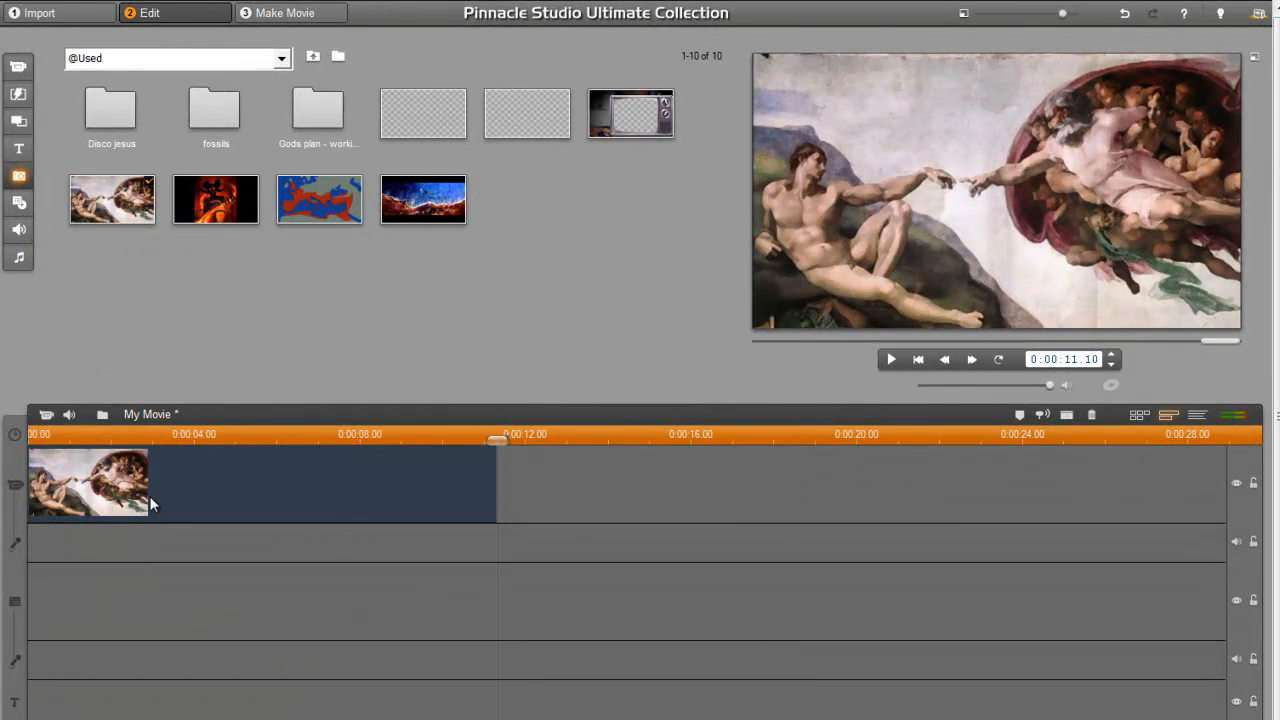
- Zoom in on the 01 - adam clip with Pan and Zoom and shift the framing towards the reclining figure
double_click(149, 496)
left_click_drag(539, 239, 569, 239)
left_click_drag(155, 270, 203, 270)
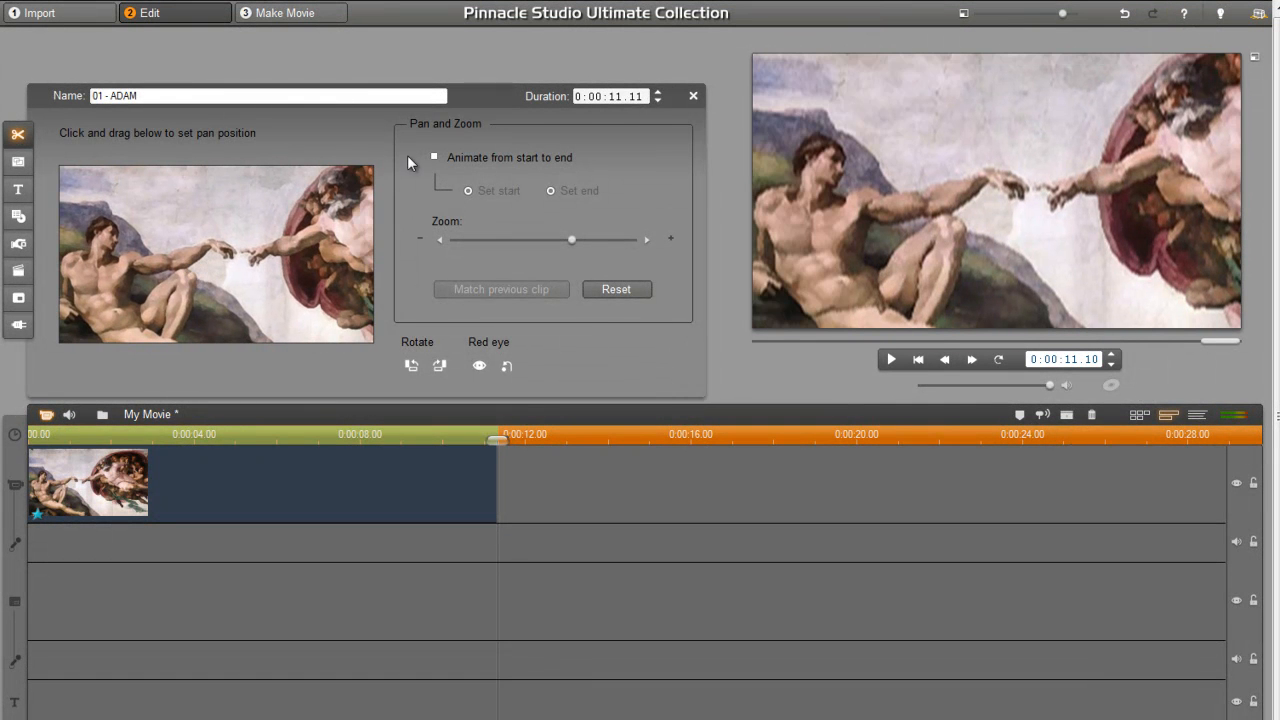
- Animate the clip's pan from start to end with the end framing moved to the robed figure, and scrub through the motion
left_click(433, 158)
left_click(550, 191)
left_click_drag(266, 240, 213, 238)
left_click(693, 96)
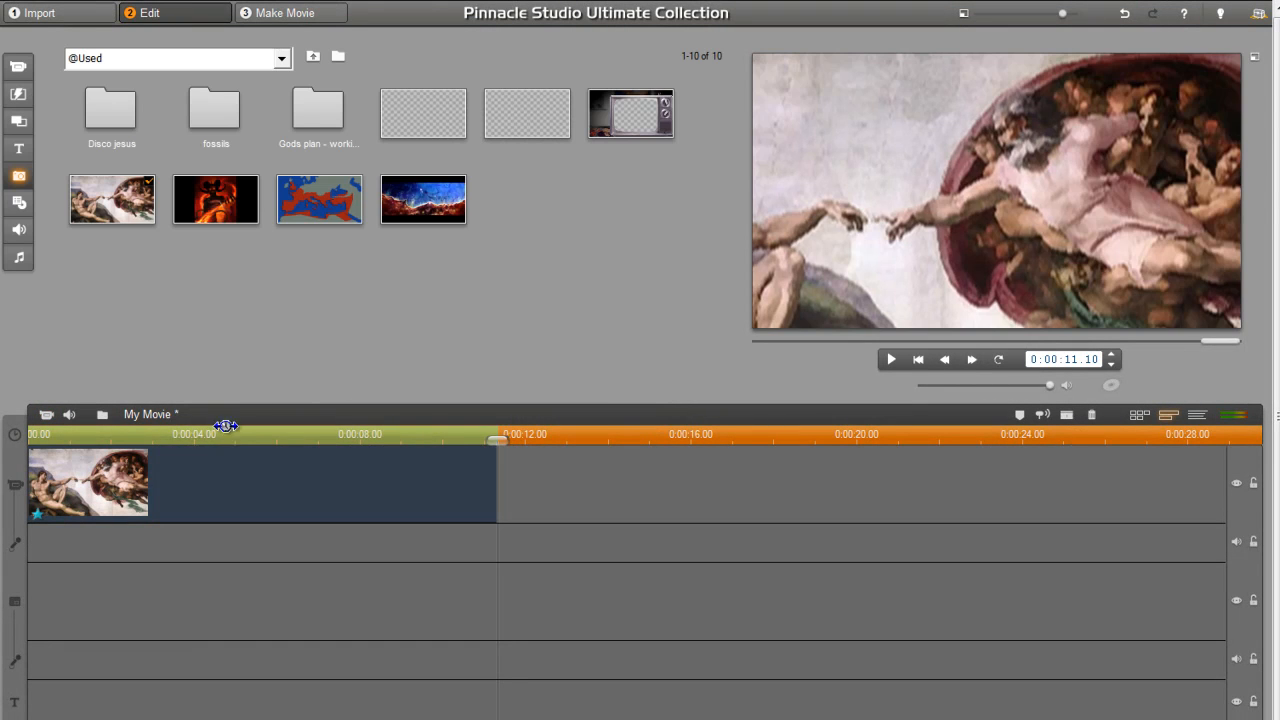
left_click(186, 437)
left_click_drag(186, 441, 349, 441)
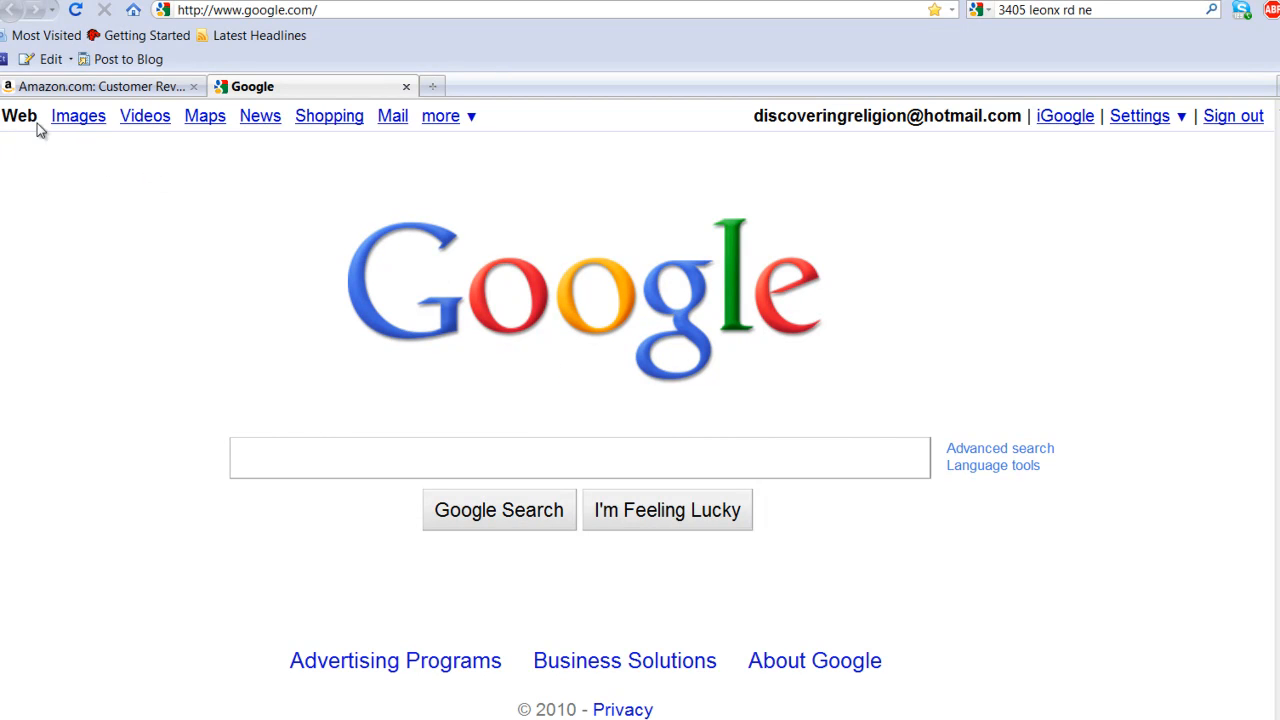
- Switch to the web browser, search Google Images for stars and open a starfield picture from the results
left_click(78, 120)
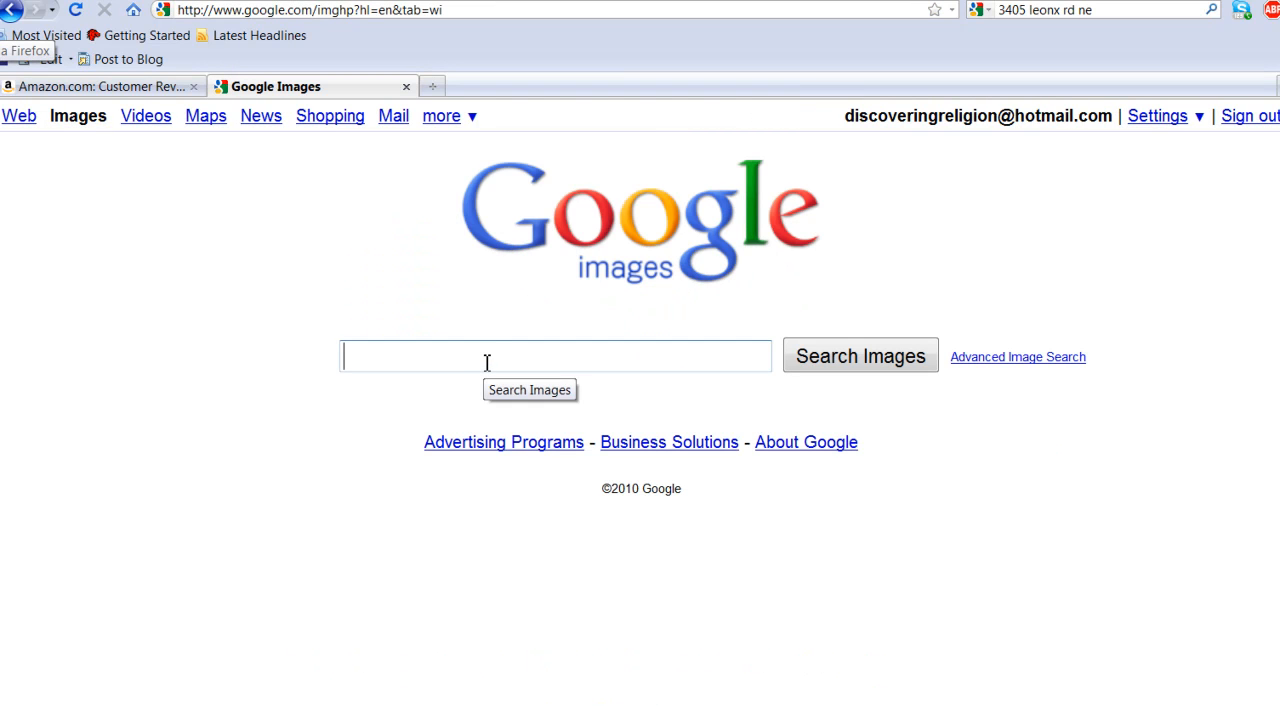
type("stars")
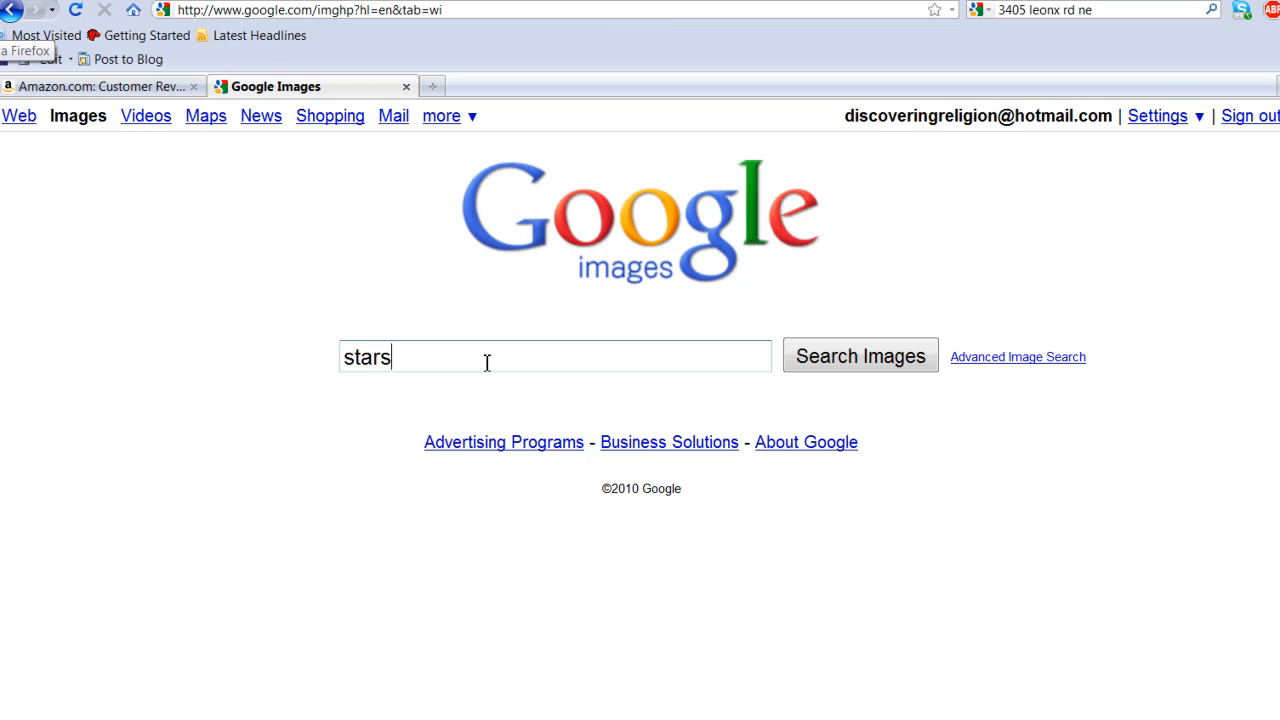
key("Return")
left_click(686, 493)
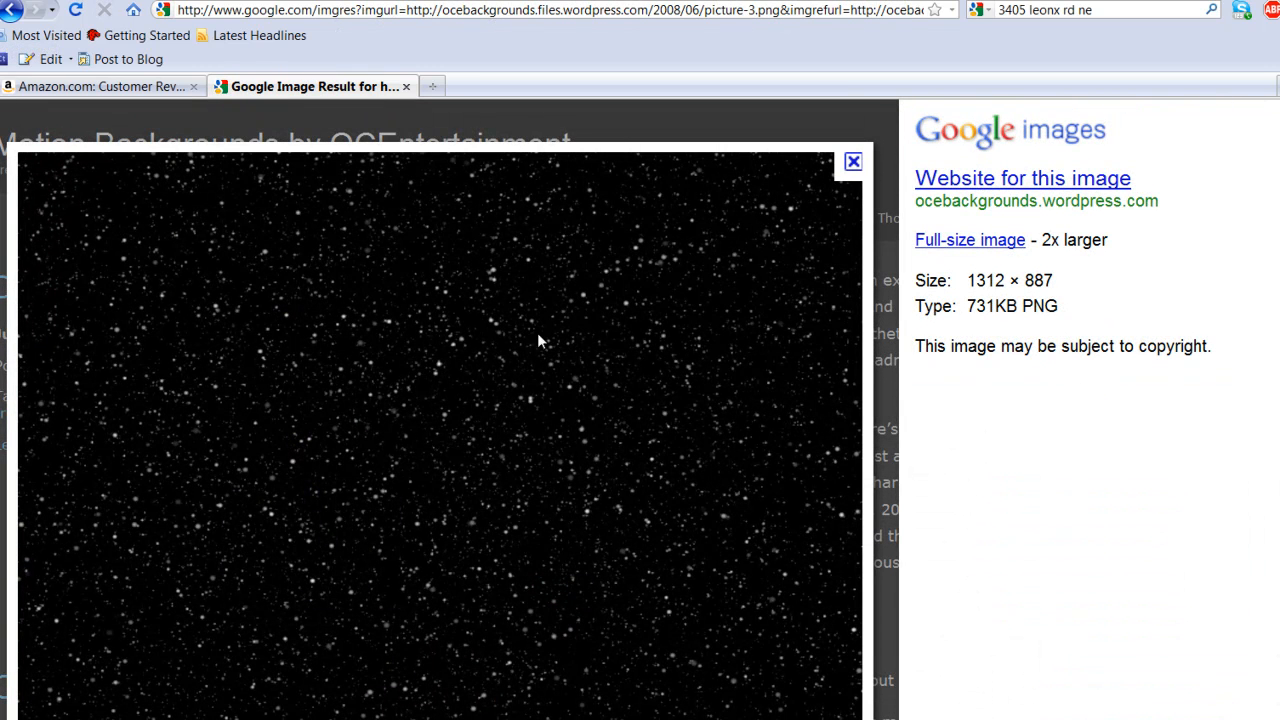
- Save the starfield image as picture-3 in the project's Working image folder
right_click(472, 315)
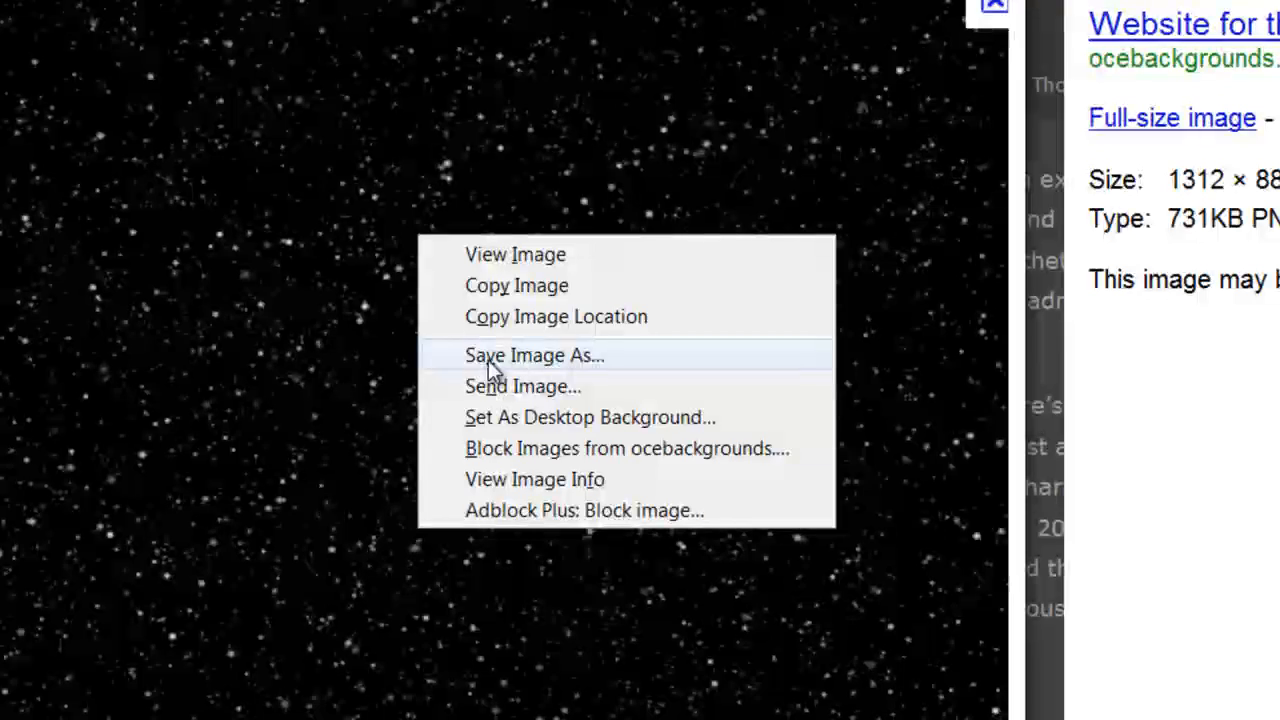
right_click(368, 240)
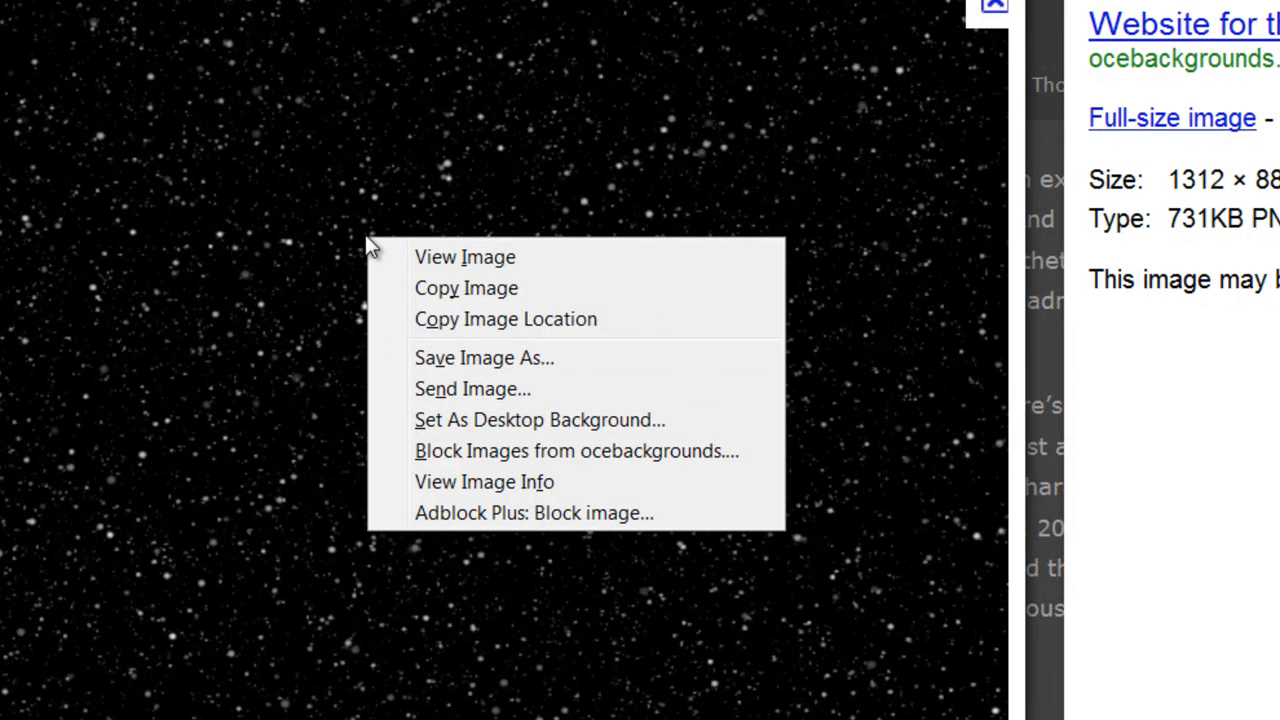
key("v")
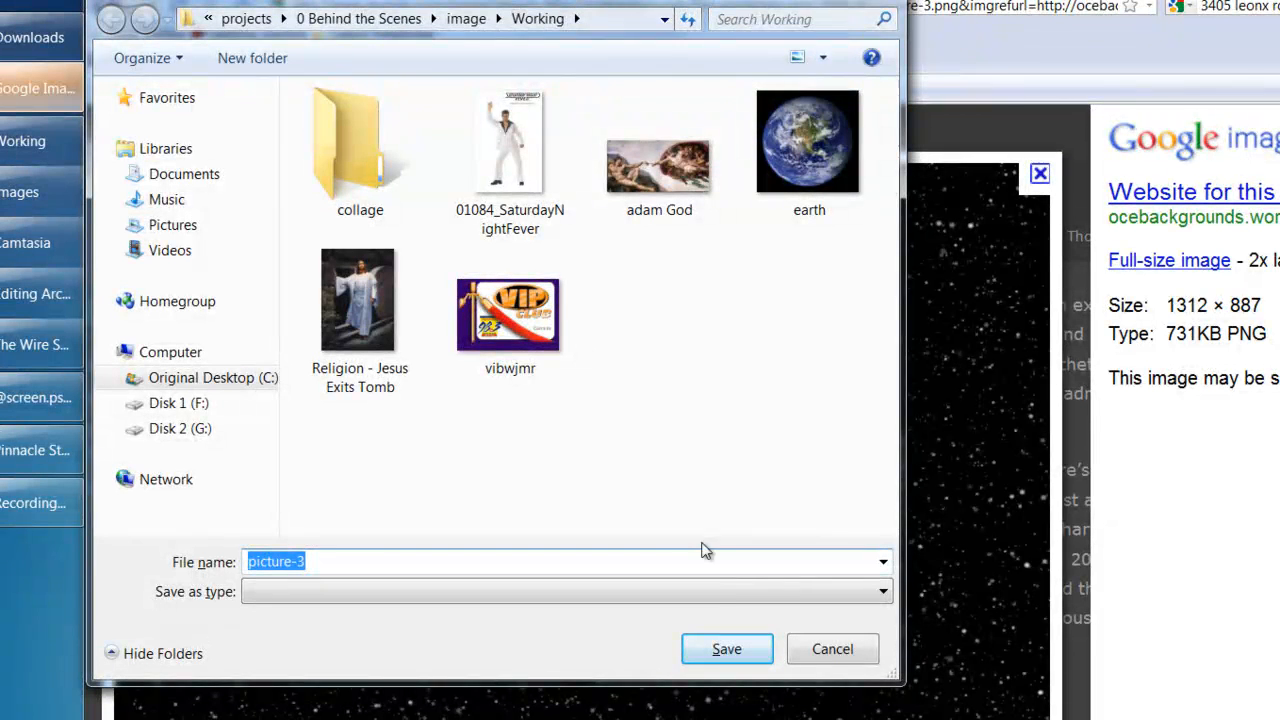
left_click(721, 650)
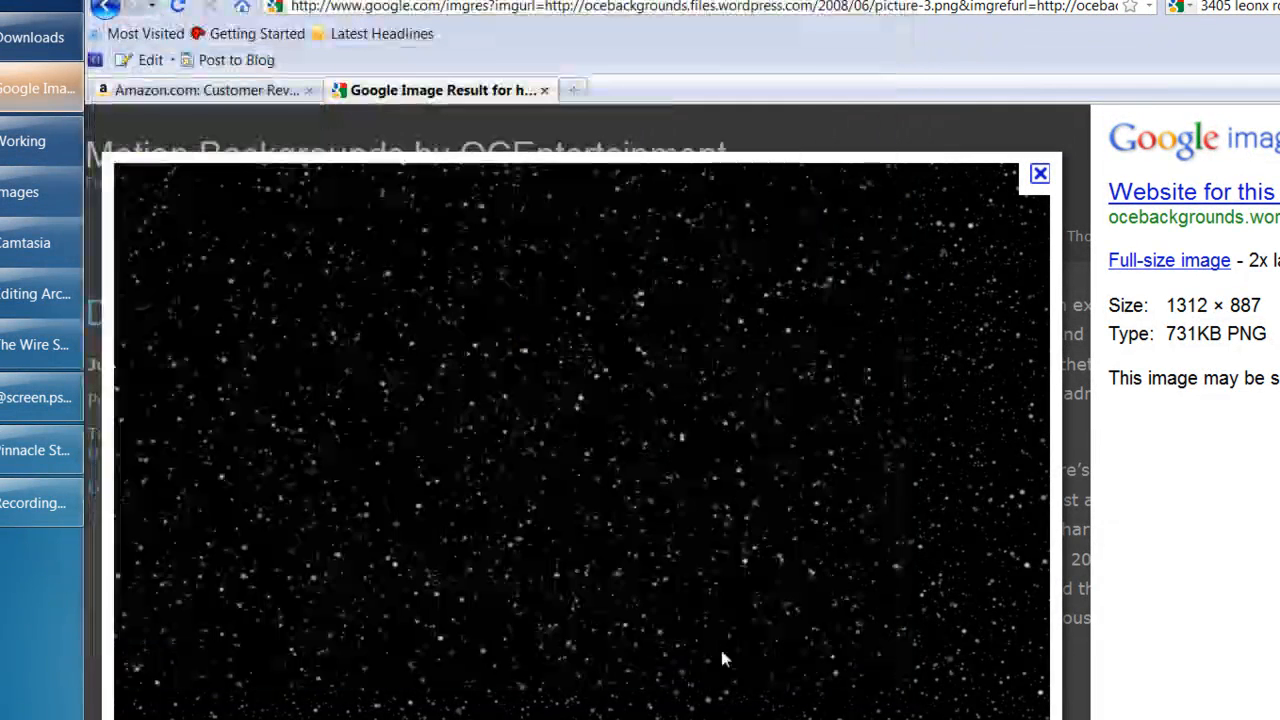
right_click(706, 372)
key("v")
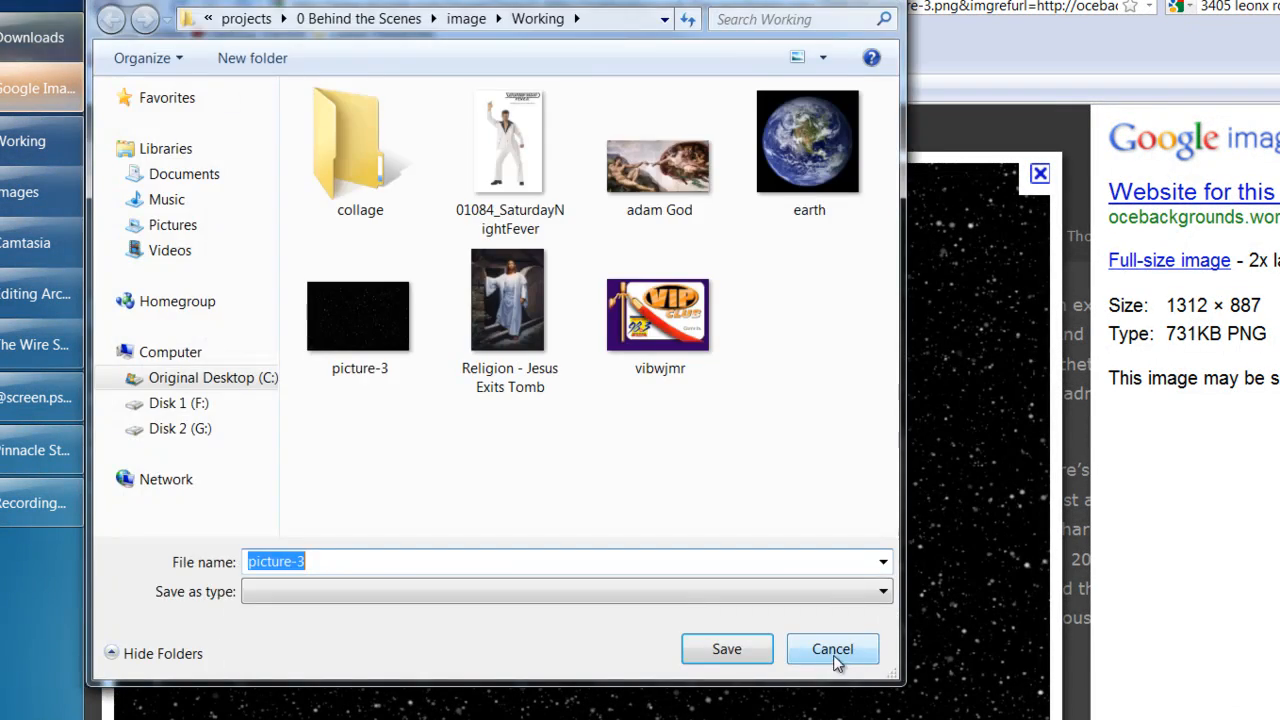
left_click(837, 652)
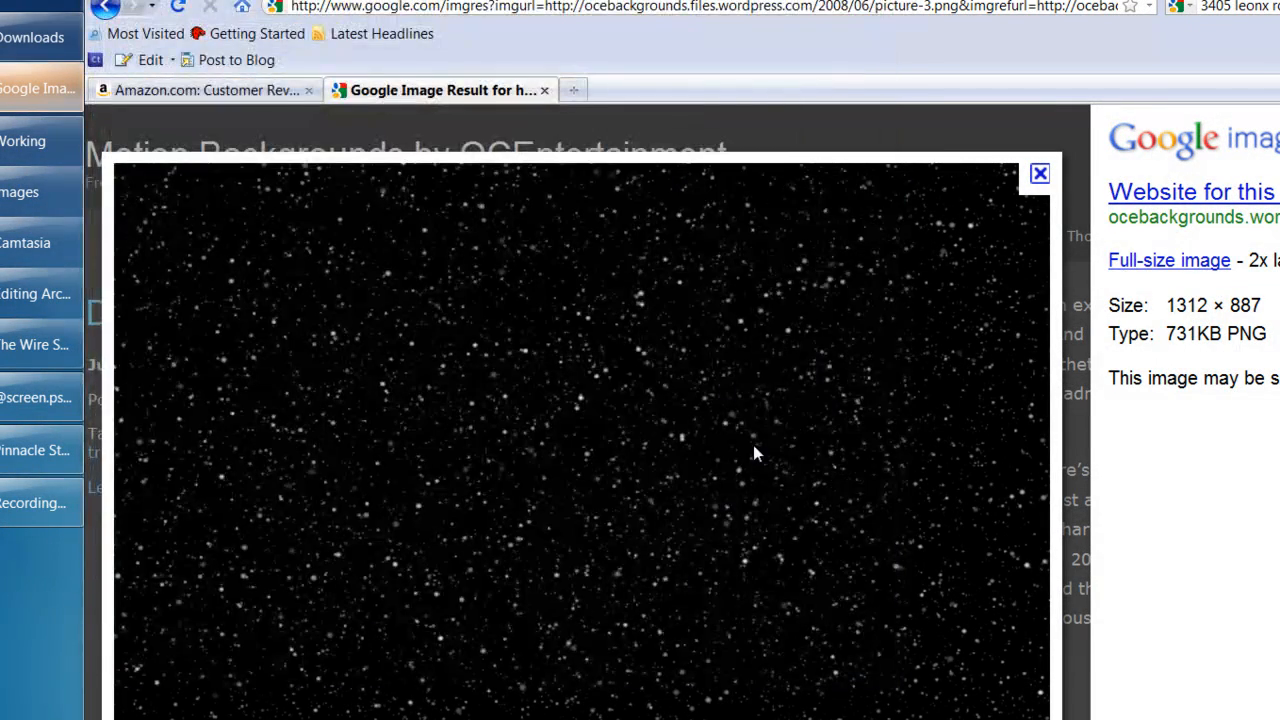
right_click(716, 362)
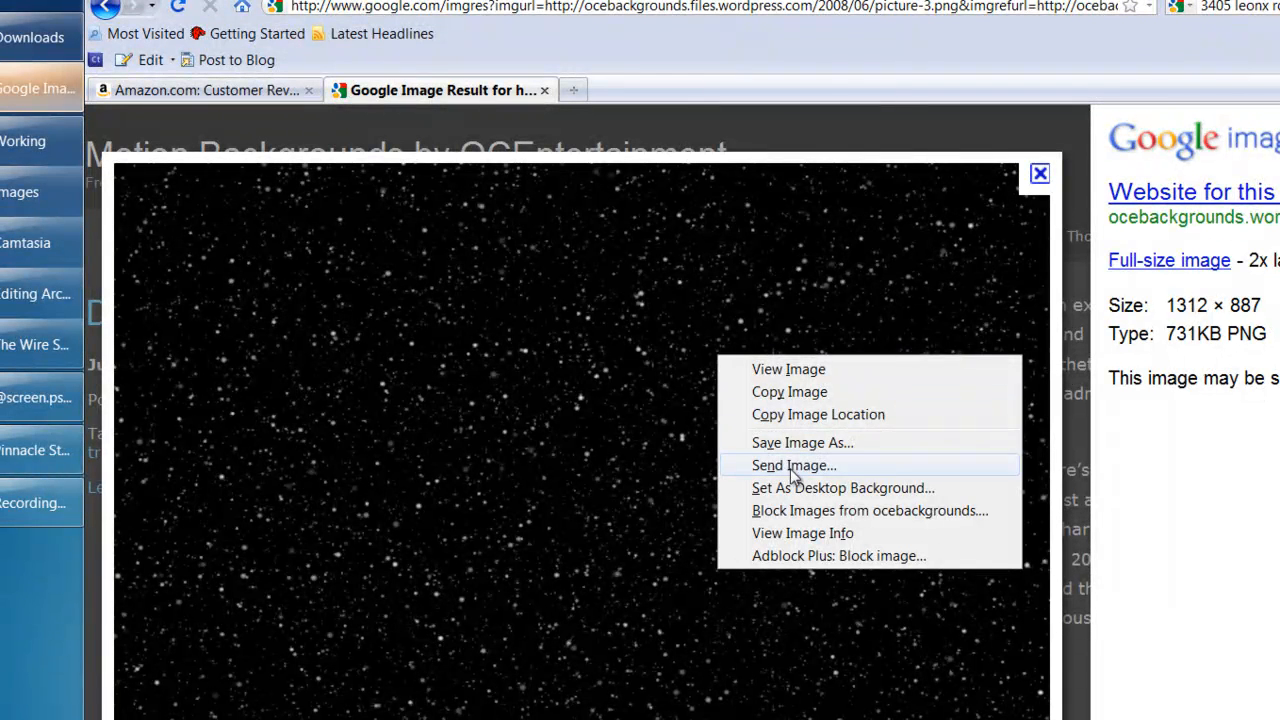
left_click(1260, 565)
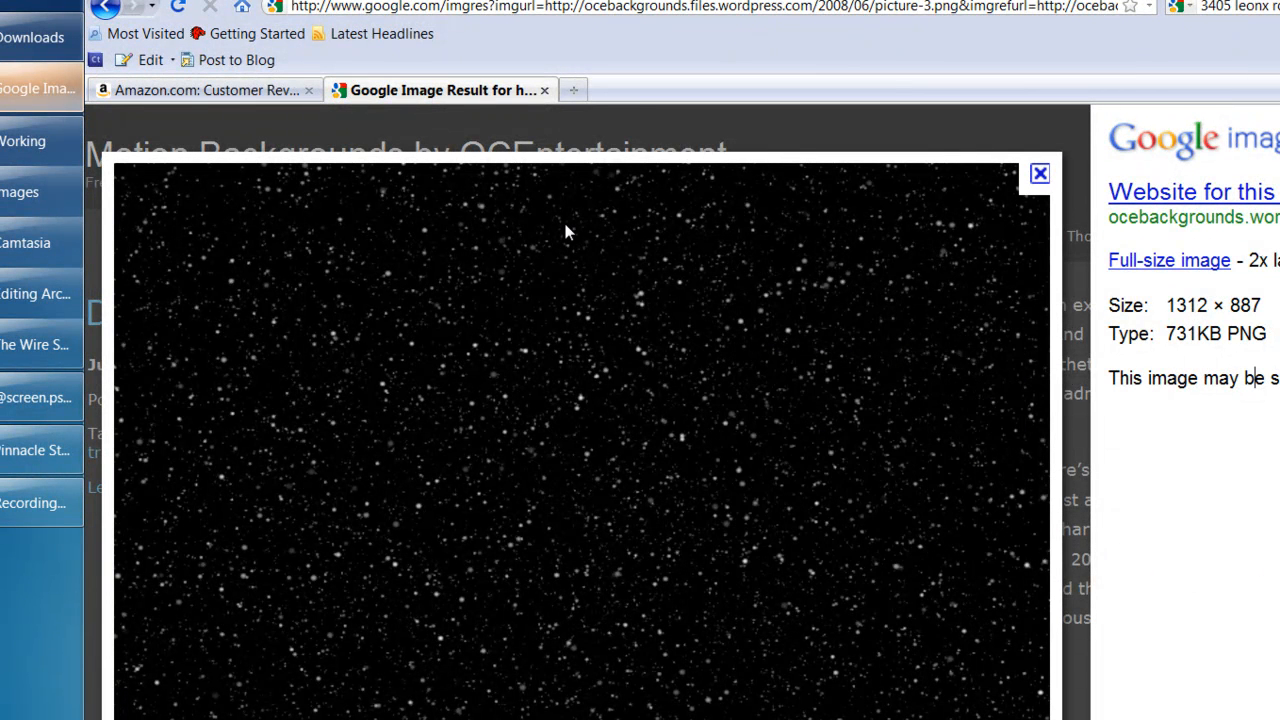
- Search Google Images for sun and open the picture of the orange solar disc from the results
left_click(544, 91)
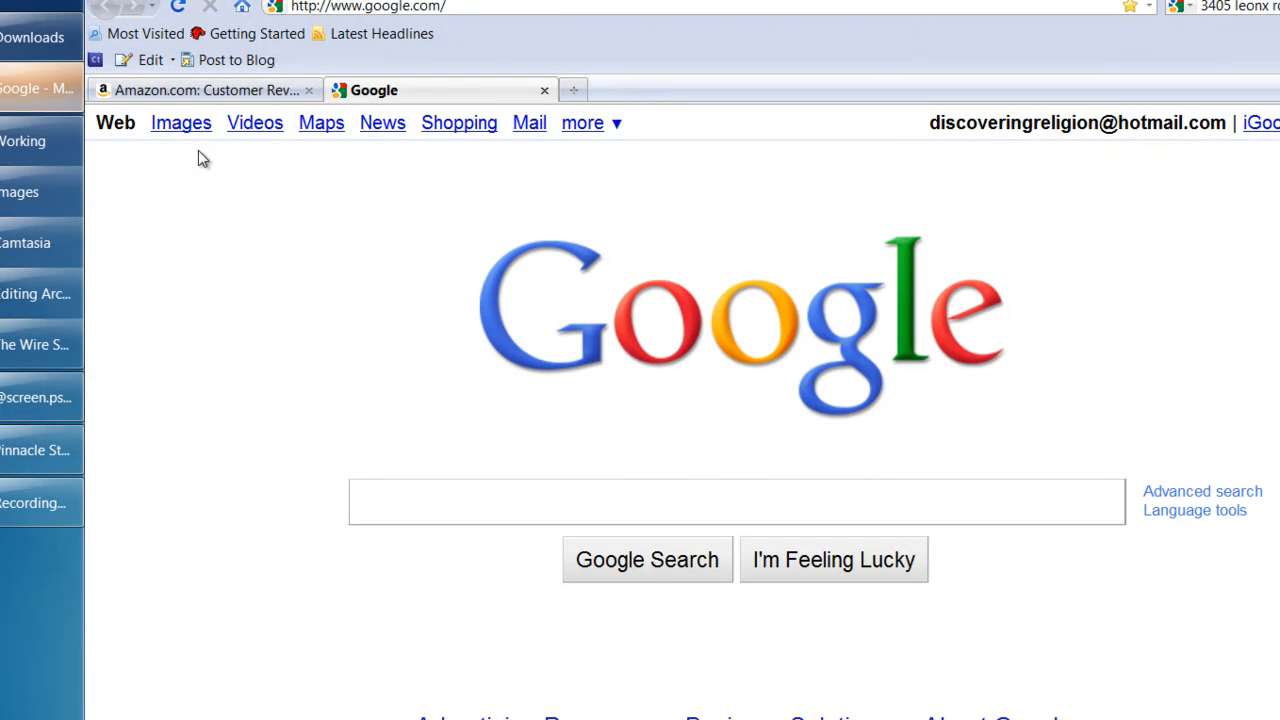
left_click(188, 126)
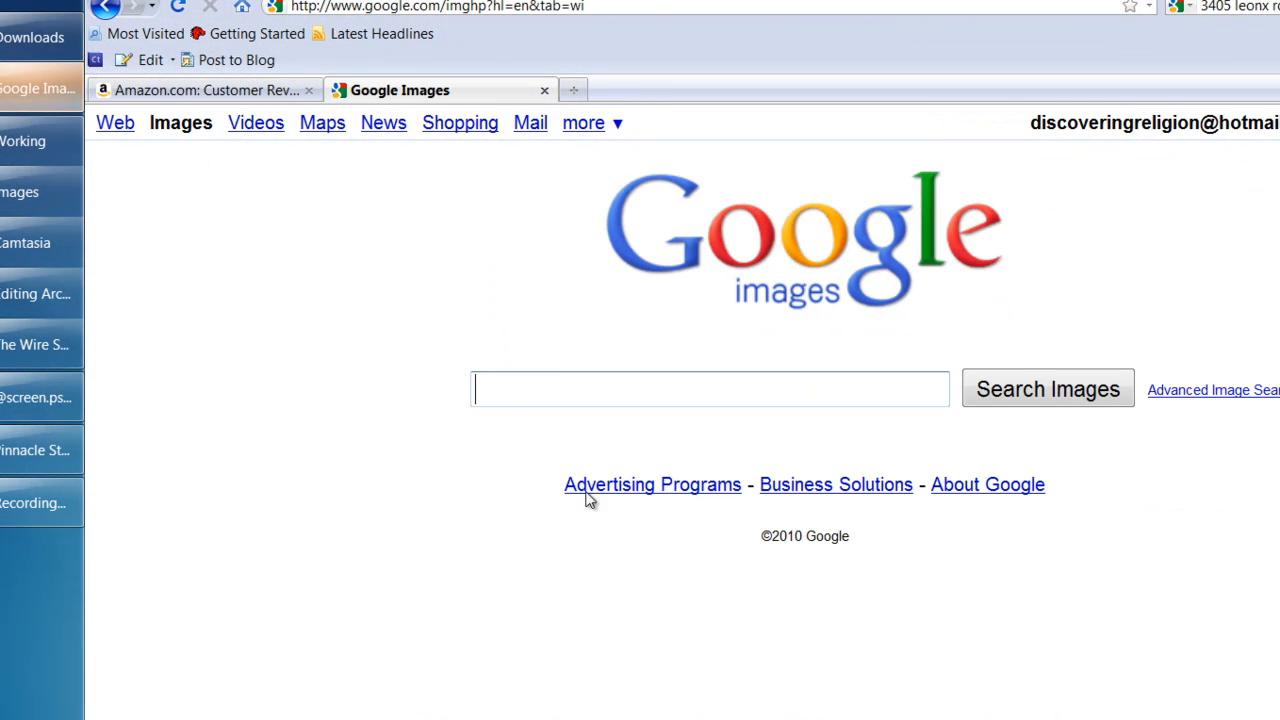
type("sun")
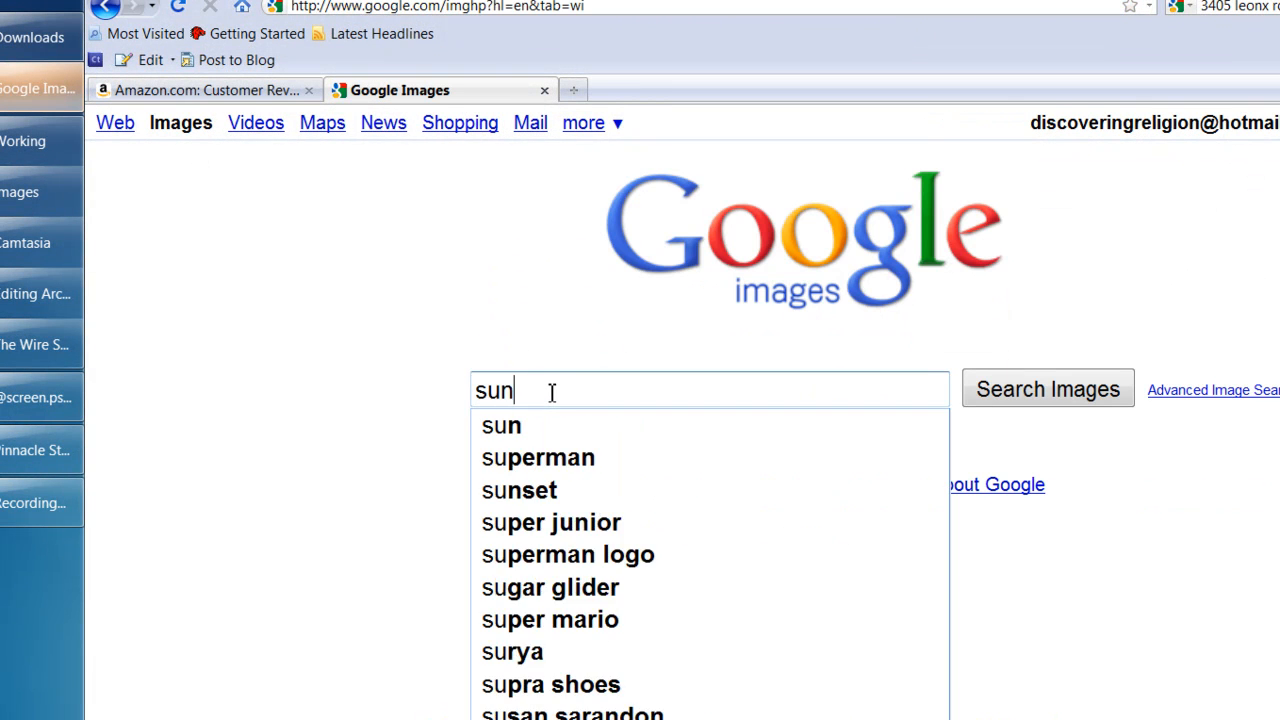
key("Return")
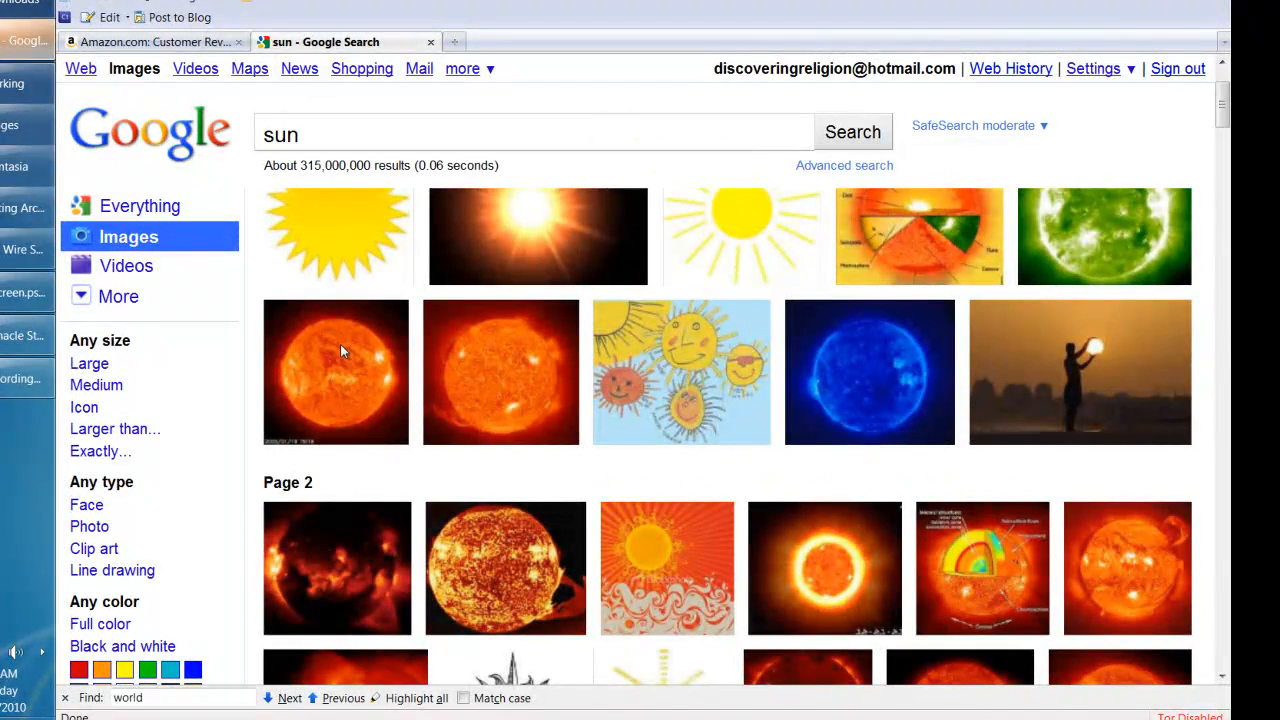
left_click(352, 401)
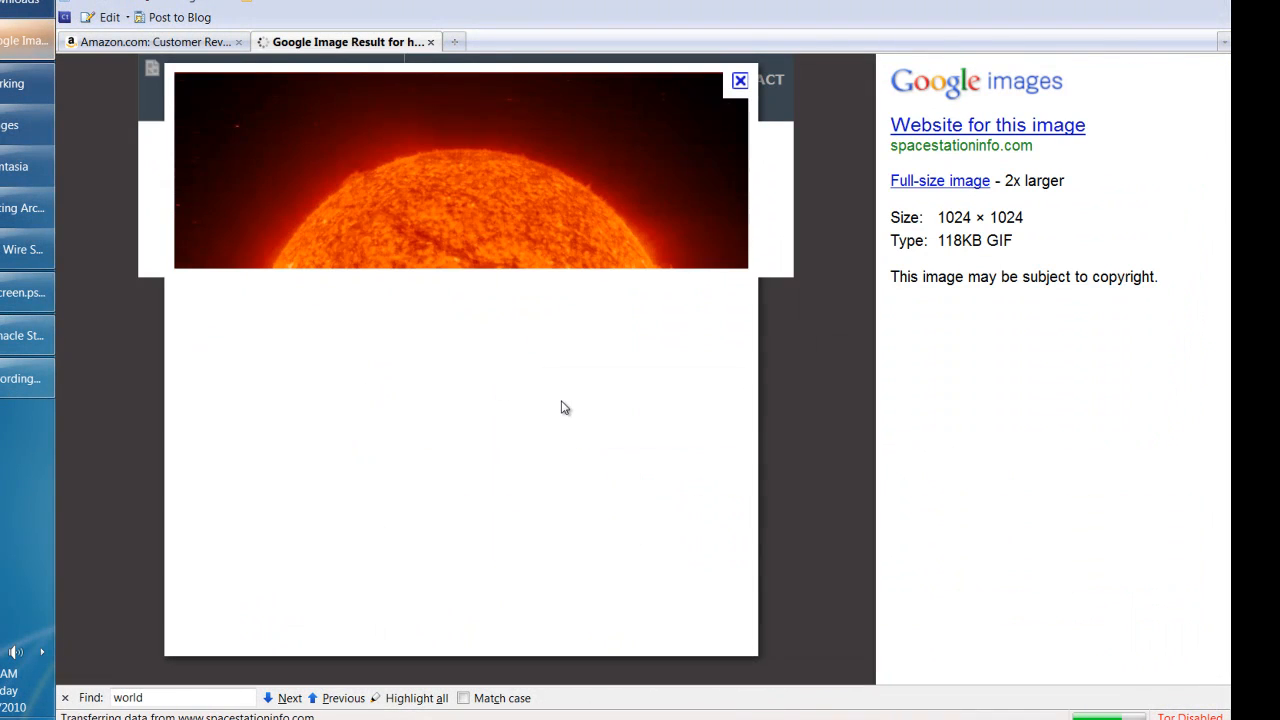
- Save the sun image as sun.gif in the project's Working image folder
right_click(510, 313)
key("v")
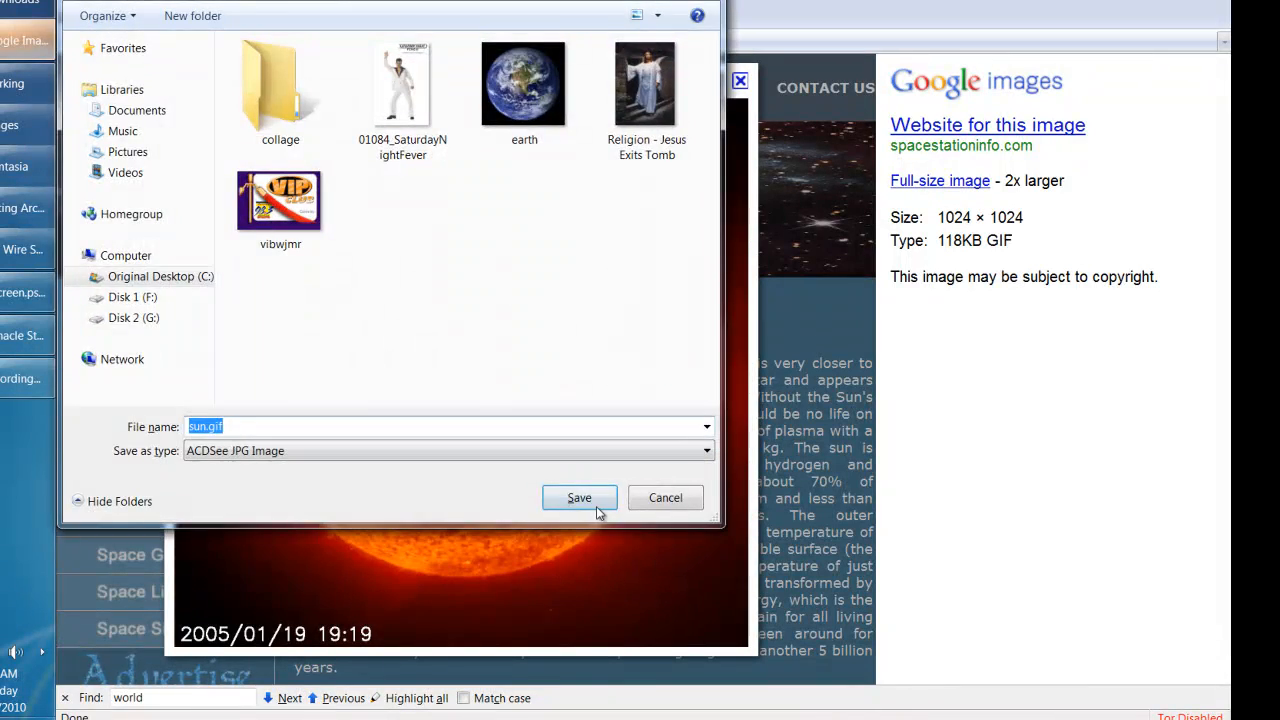
left_click(568, 490)
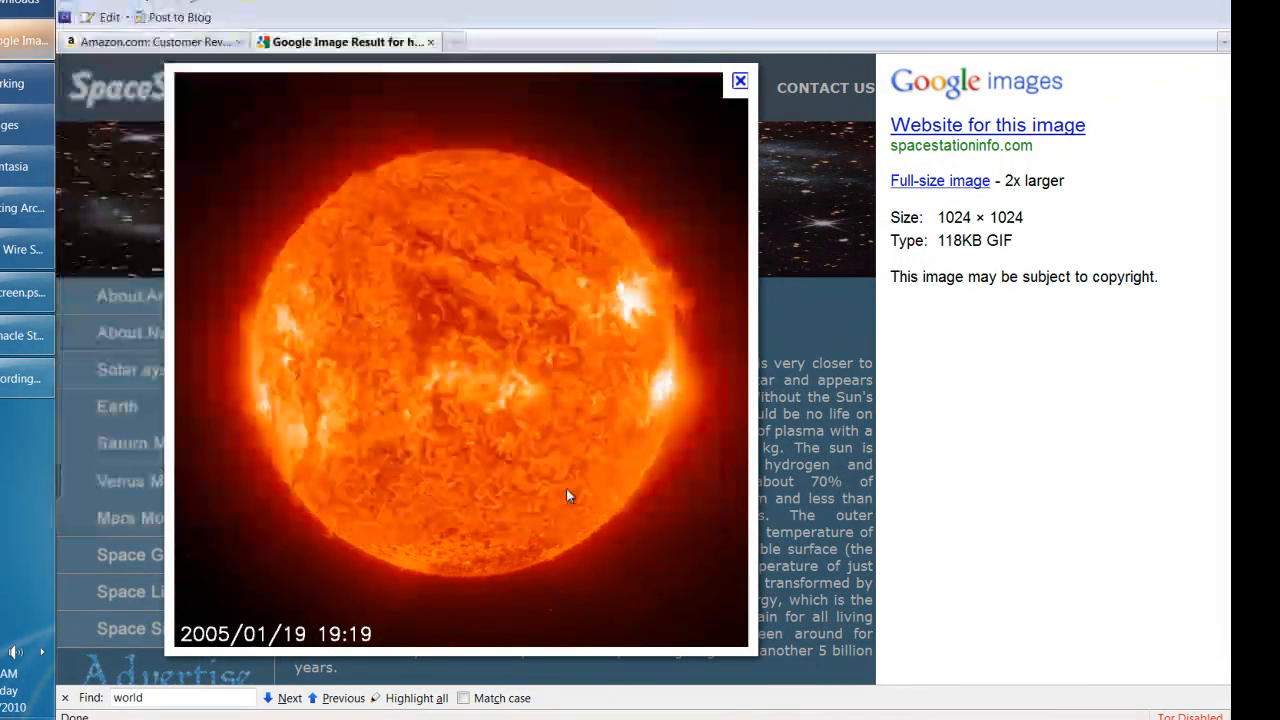
- Switch to the Working folder and open the picture-3 starfield image with Adobe Photoshop CS5
left_click(16, 122)
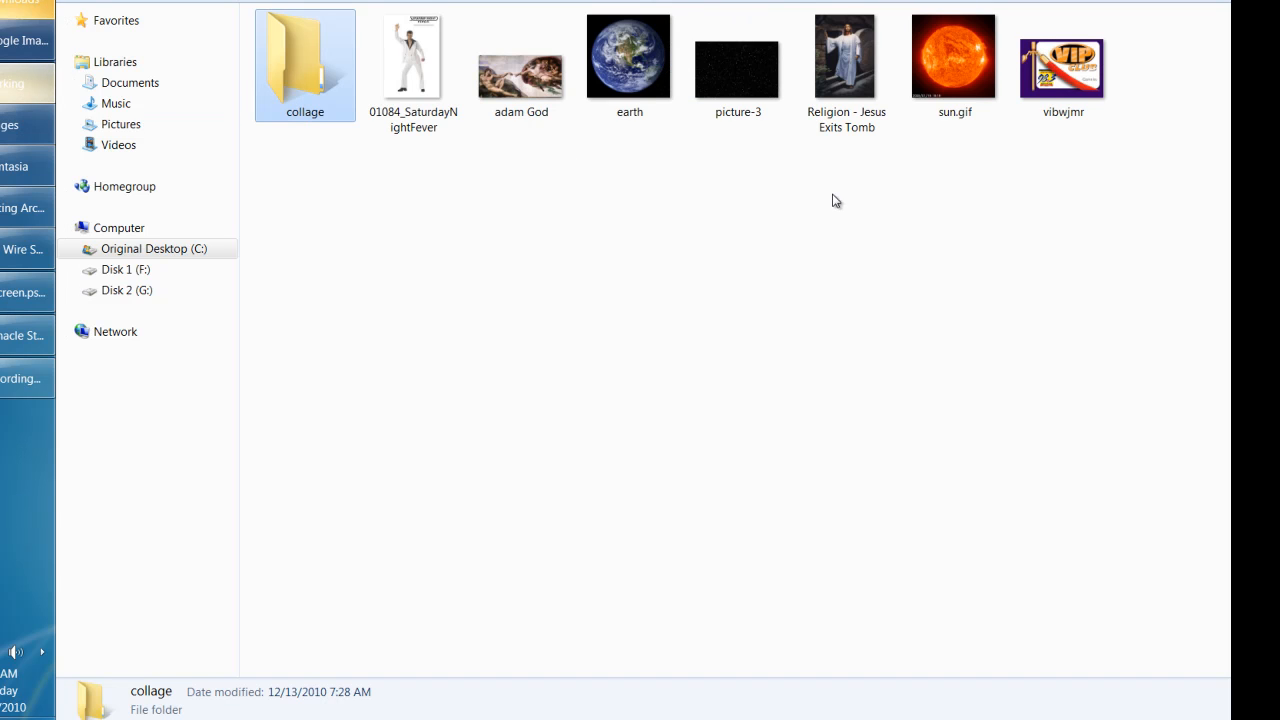
left_click(724, 65)
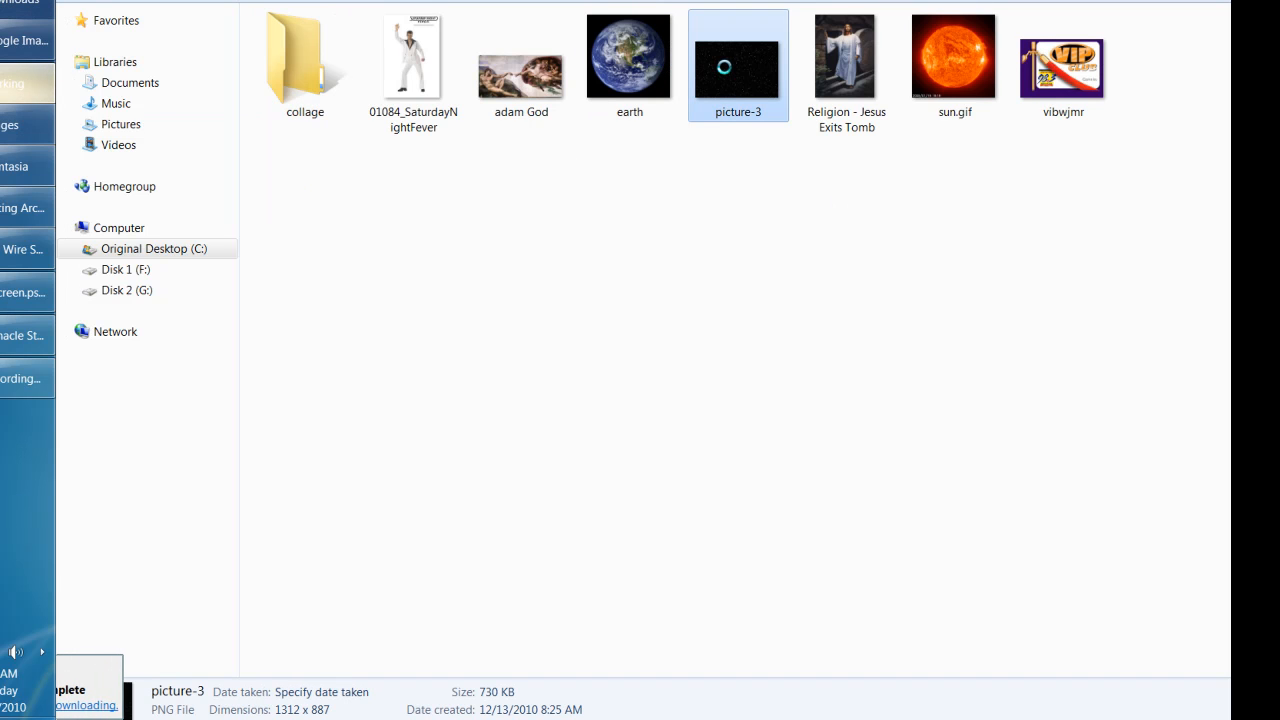
right_click(724, 67)
mouse_move(786, 262)
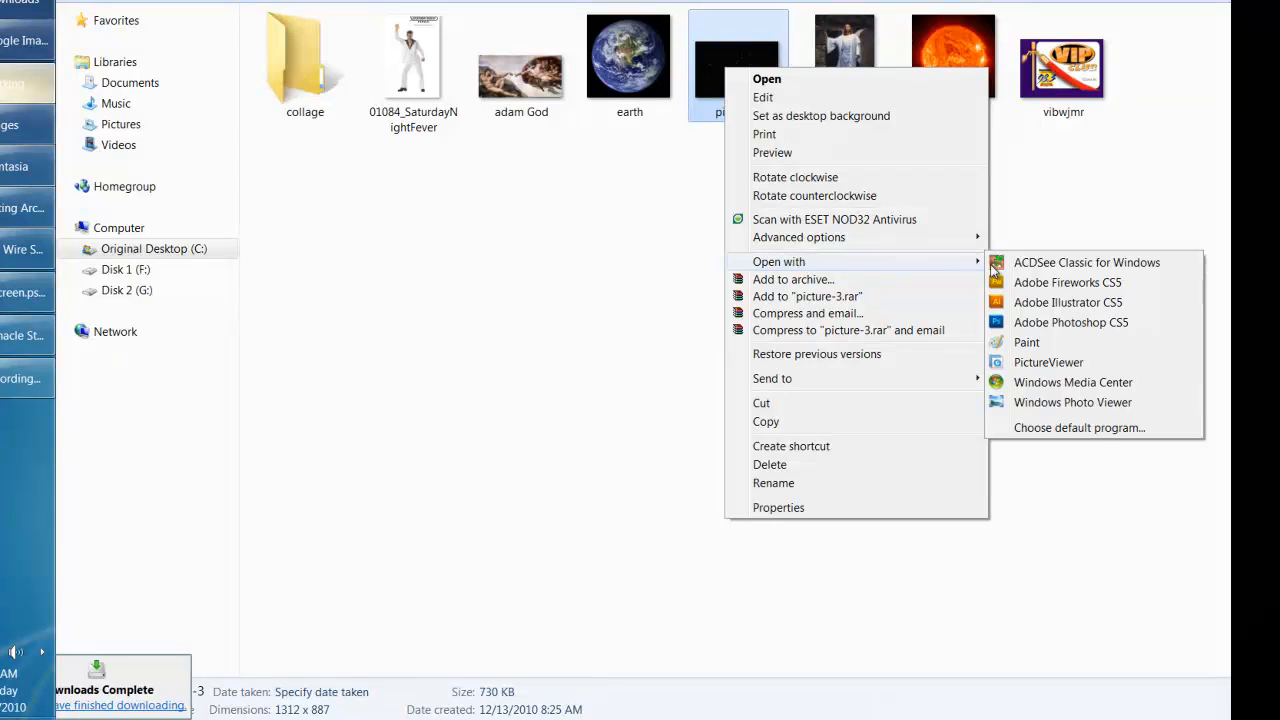
left_click(1030, 322)
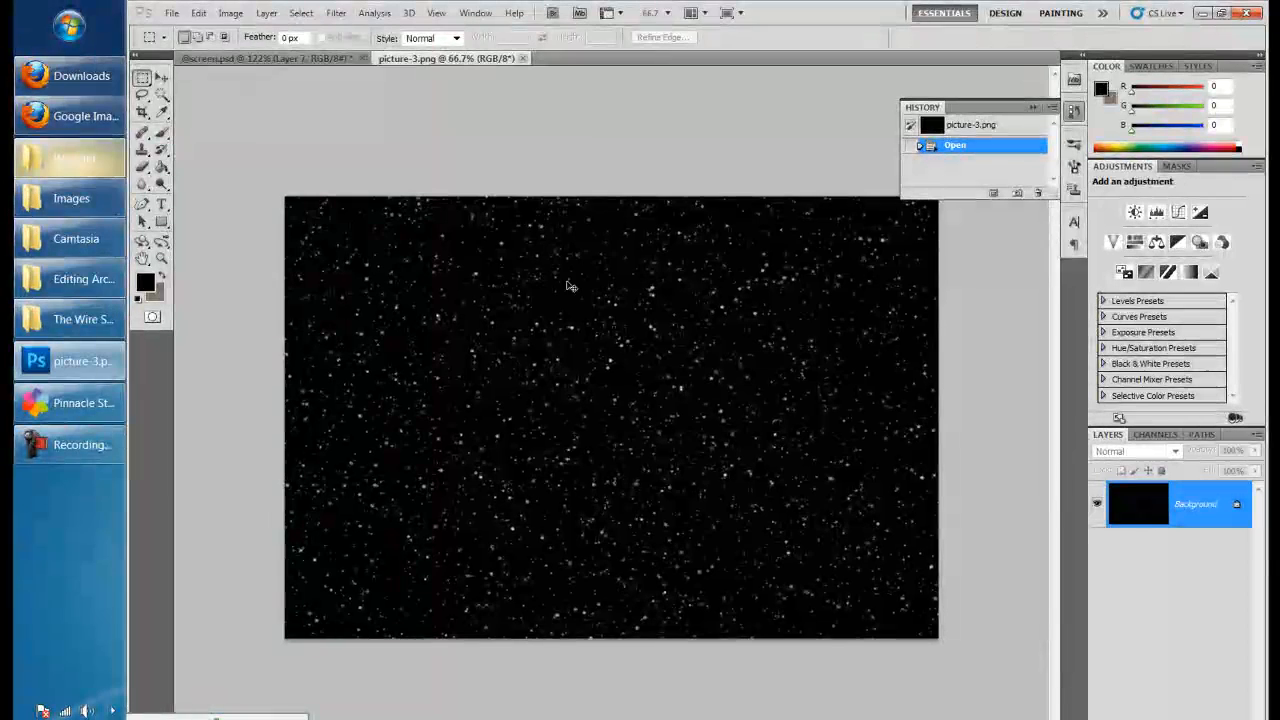
key("ctrl+a")
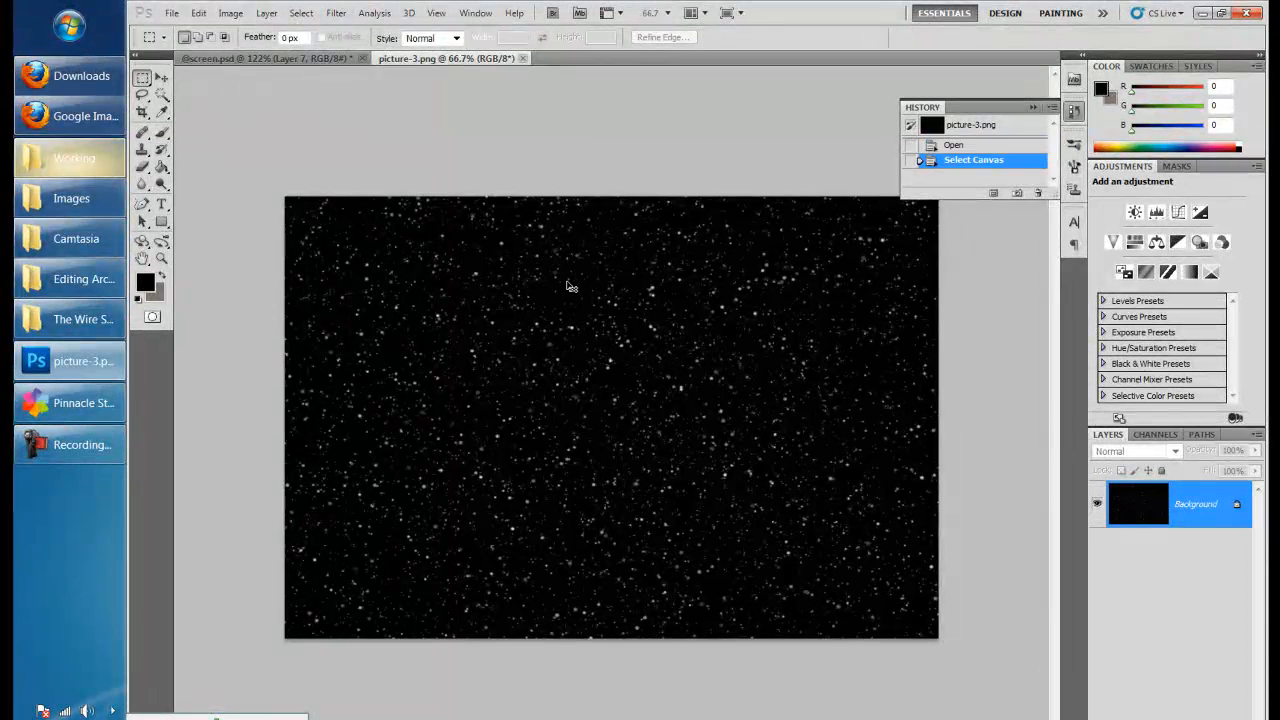
left_click(523, 58)
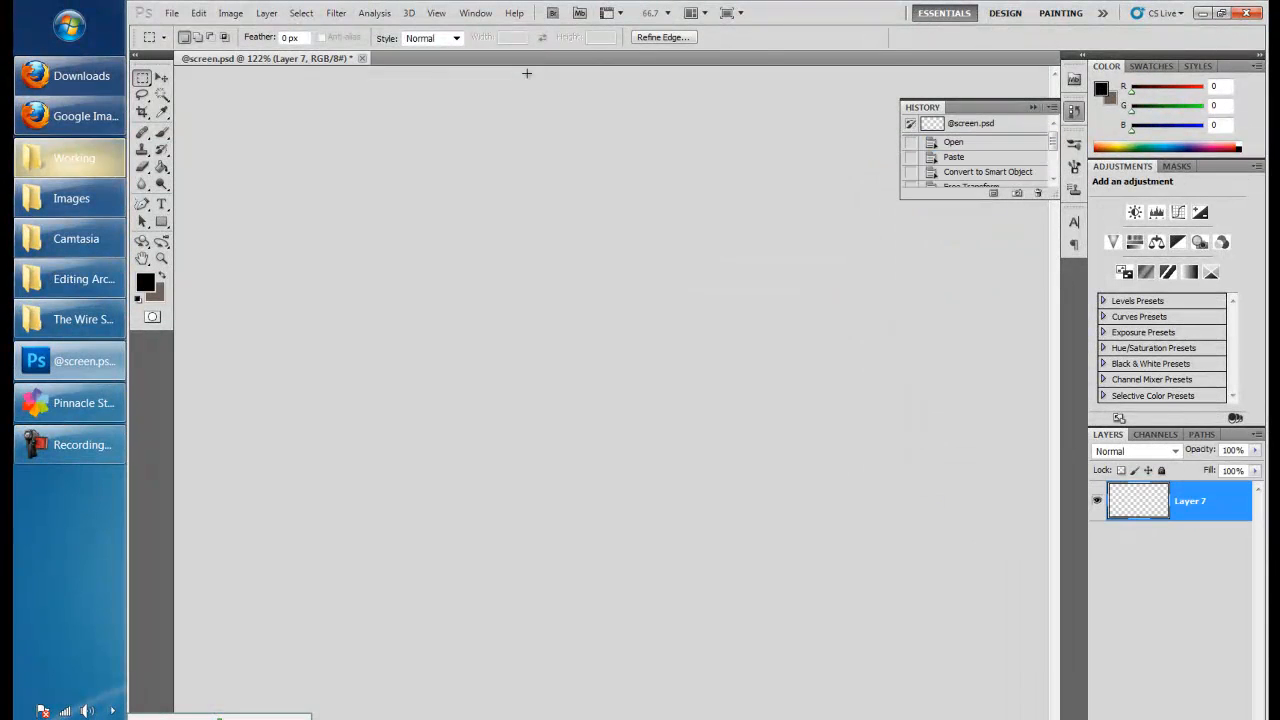
key("ctrl+v")
scroll(701, 374, "down", 1)
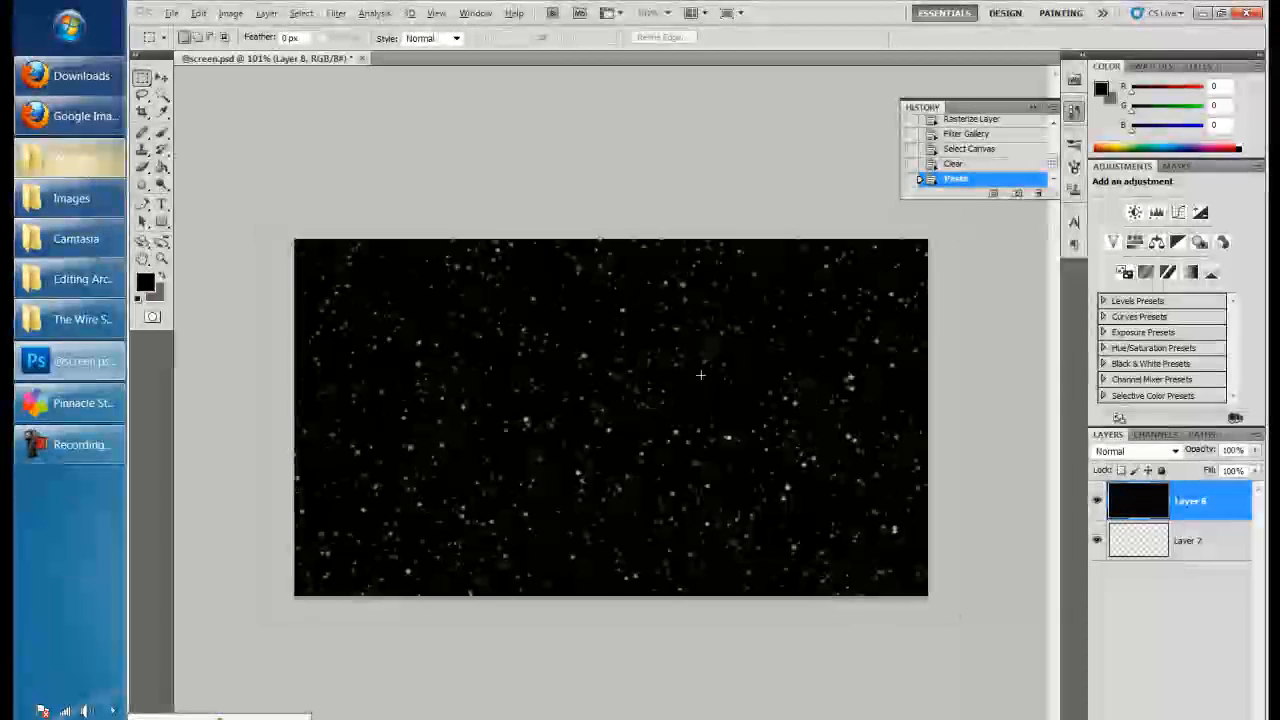
- Convert the pasted starfield layer to a smart object and scale it to about 64% width and 54% height to fit the canvas
right_click(1200, 502)
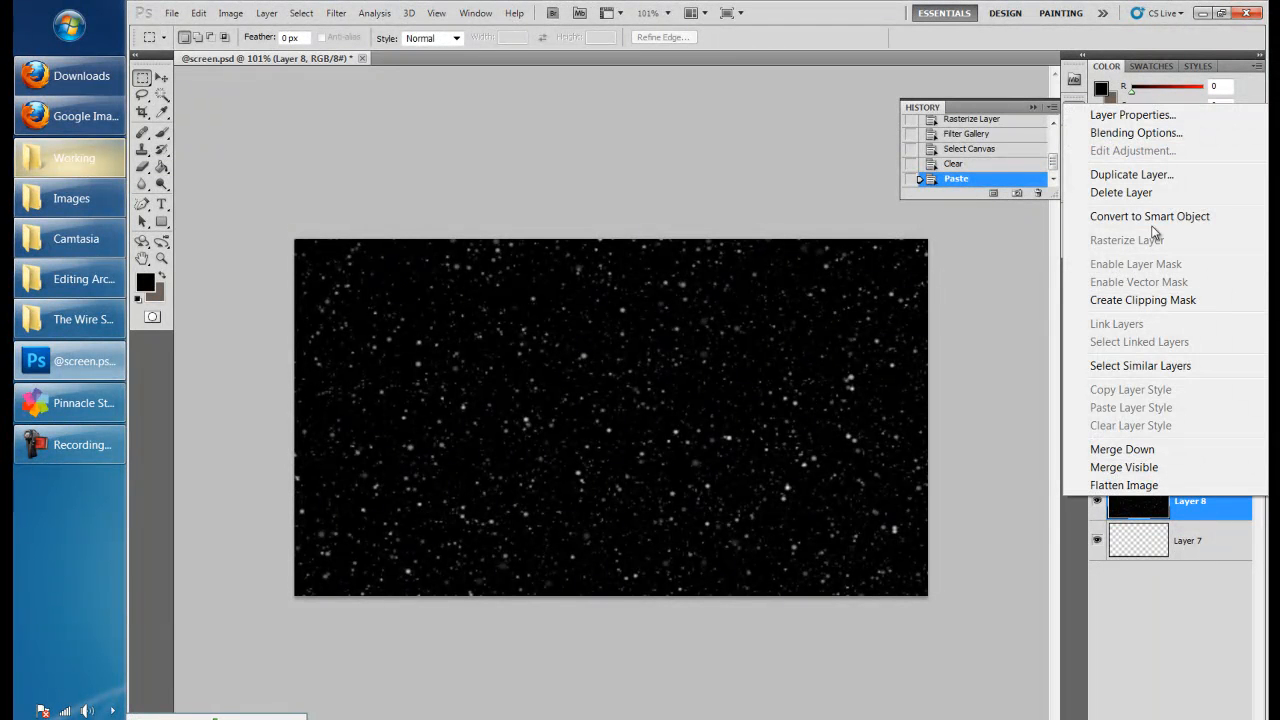
left_click(1080, 215)
key("ctrl+t")
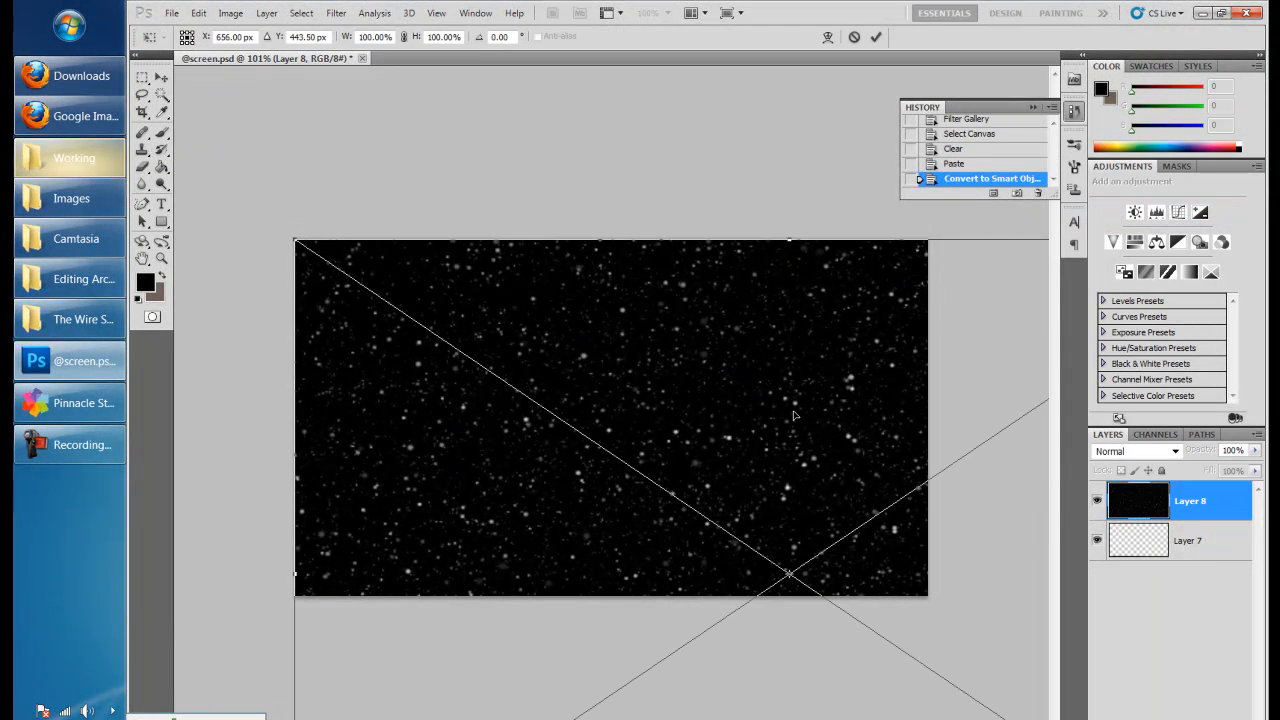
scroll(829, 490, "down", 3)
left_click_drag(993, 697, 793, 524)
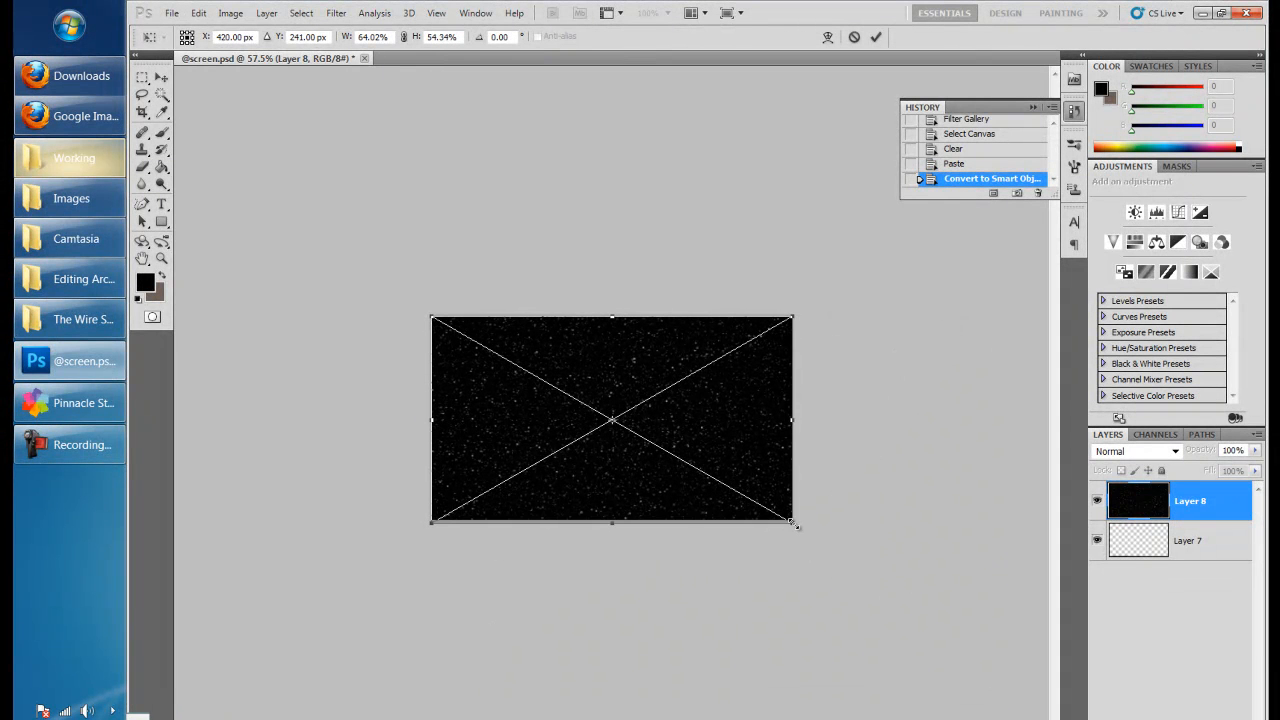
scroll(790, 650, "up", 3)
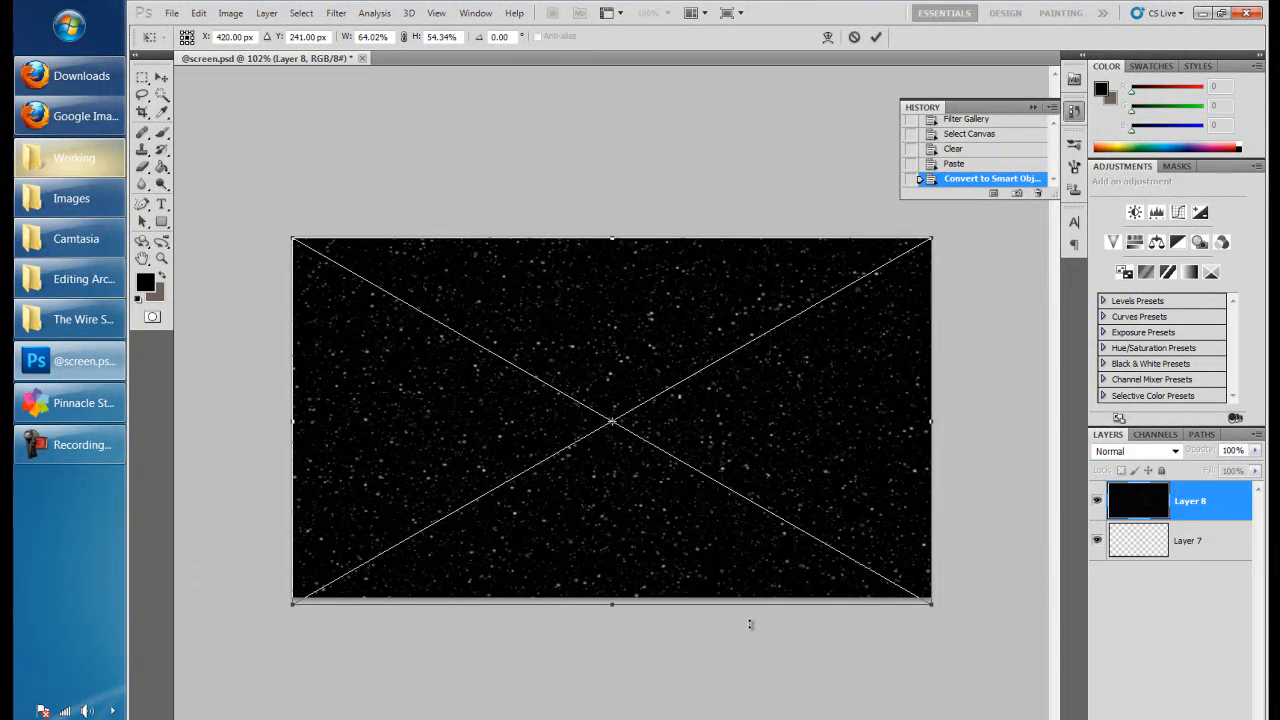
scroll(752, 627, "up", 1)
left_click(144, 80)
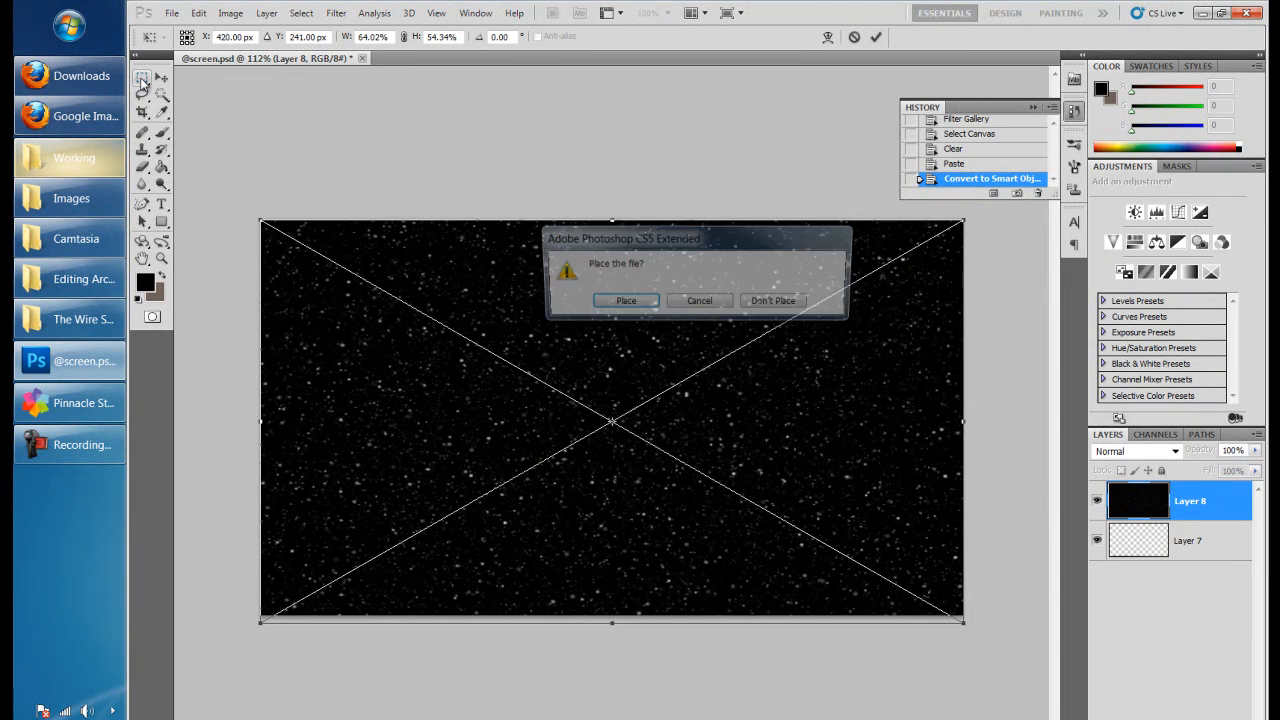
left_click(614, 302)
- Rasterize the starfield layer, and set its brightness to -90 and contrast to 67
right_click(1204, 518)
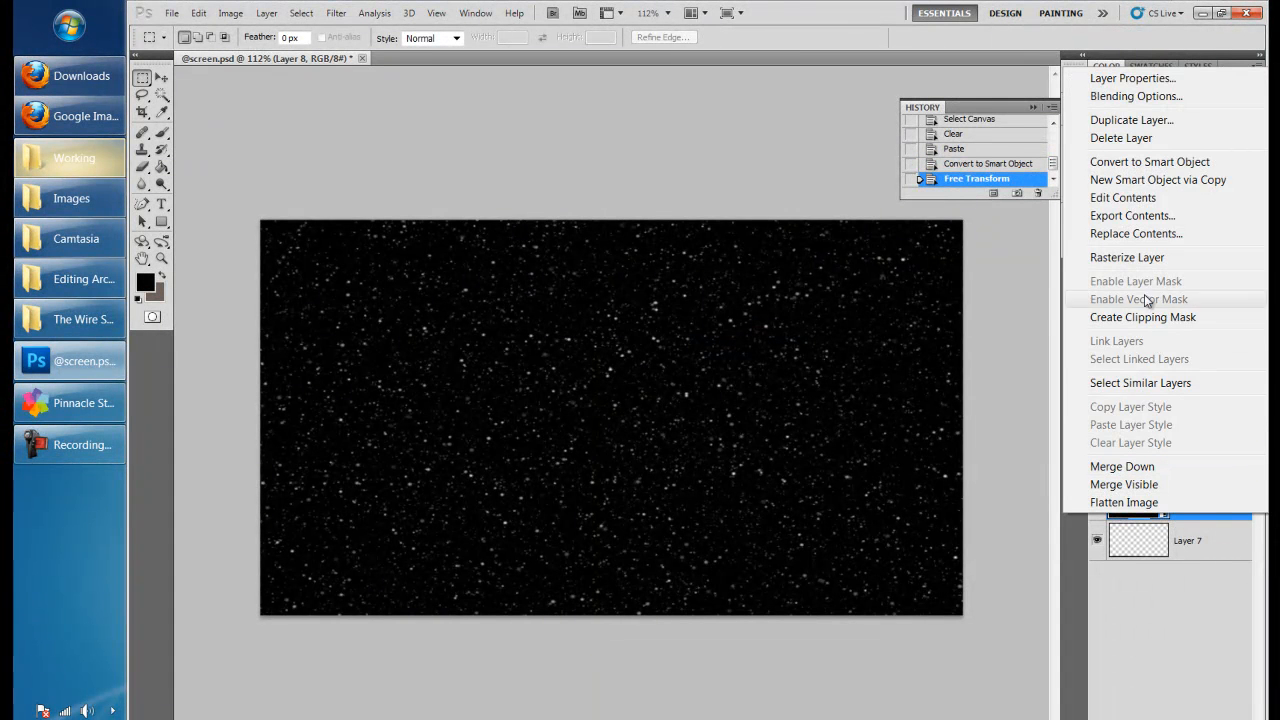
left_click(1144, 259)
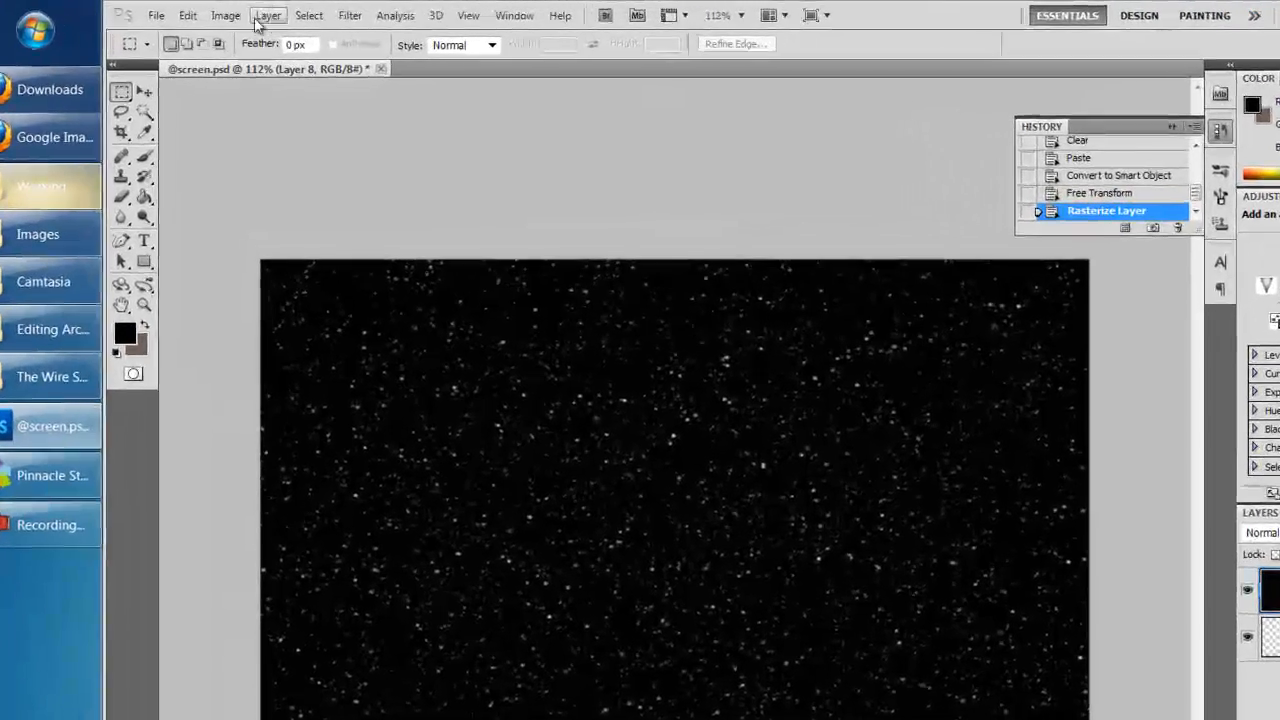
left_click(242, 18)
mouse_move(263, 77)
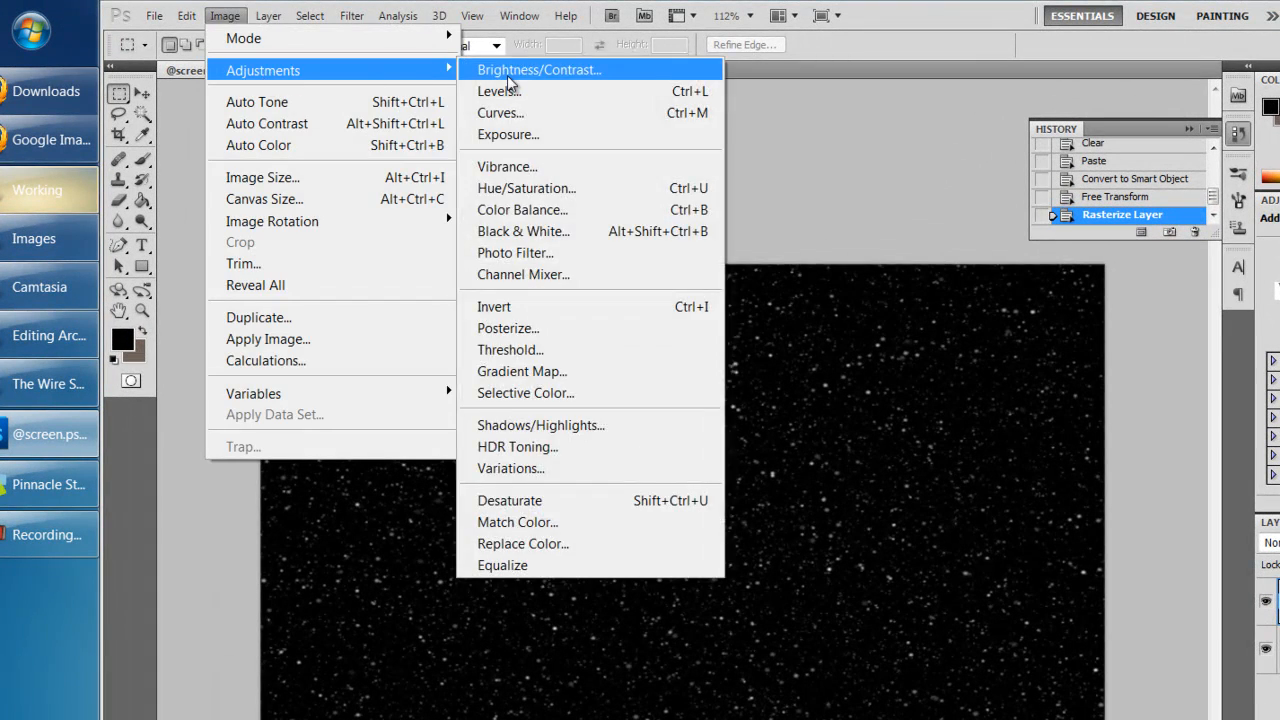
left_click(507, 75)
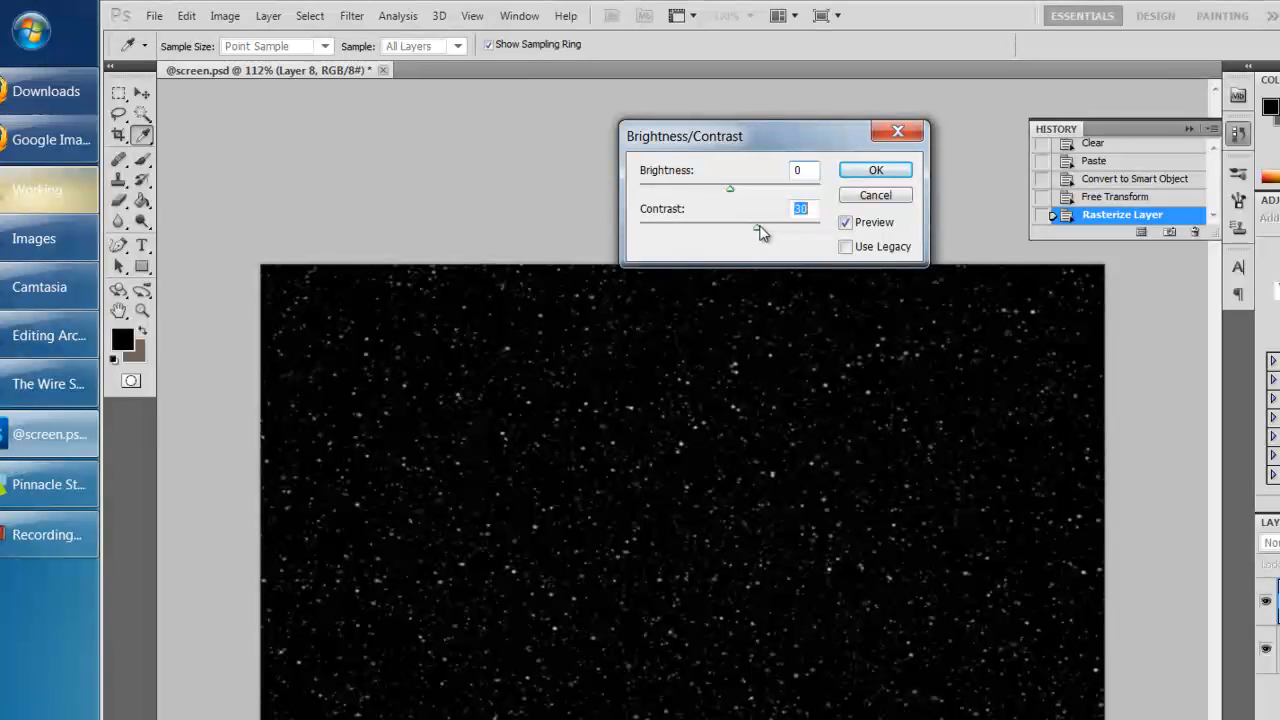
left_click_drag(787, 227, 791, 227)
left_click_drag(734, 188, 680, 205)
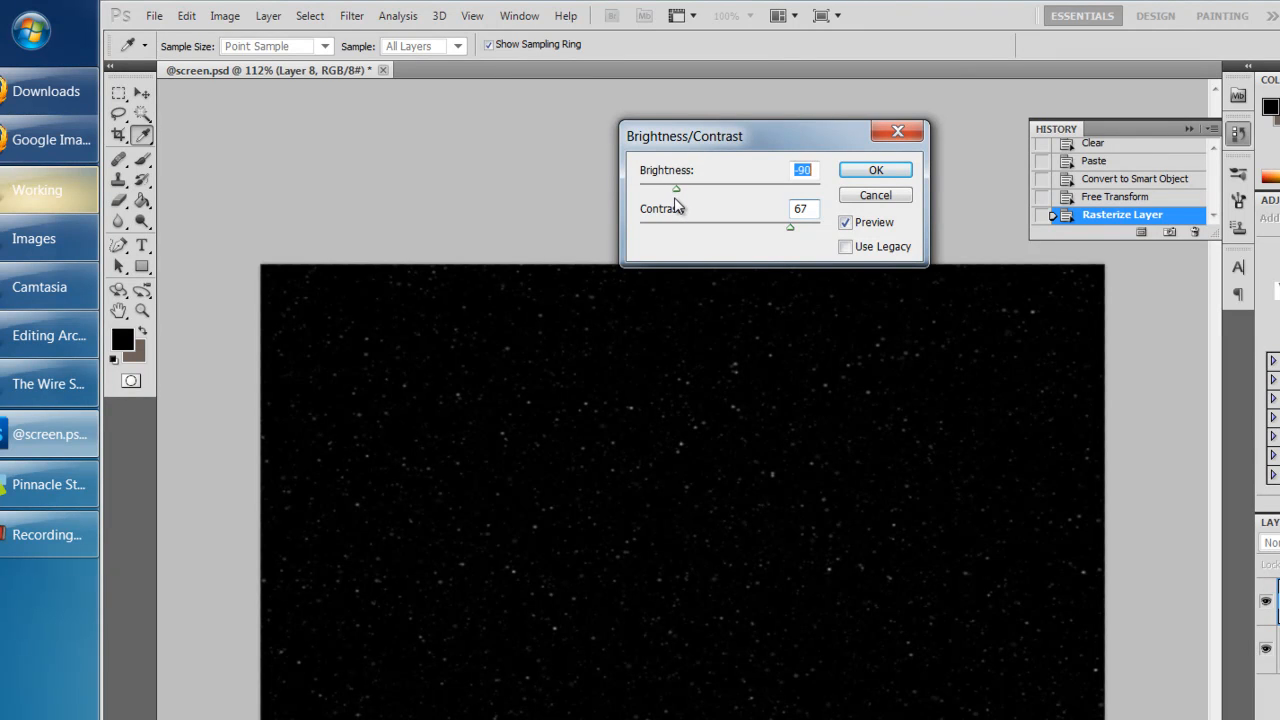
left_click(875, 171)
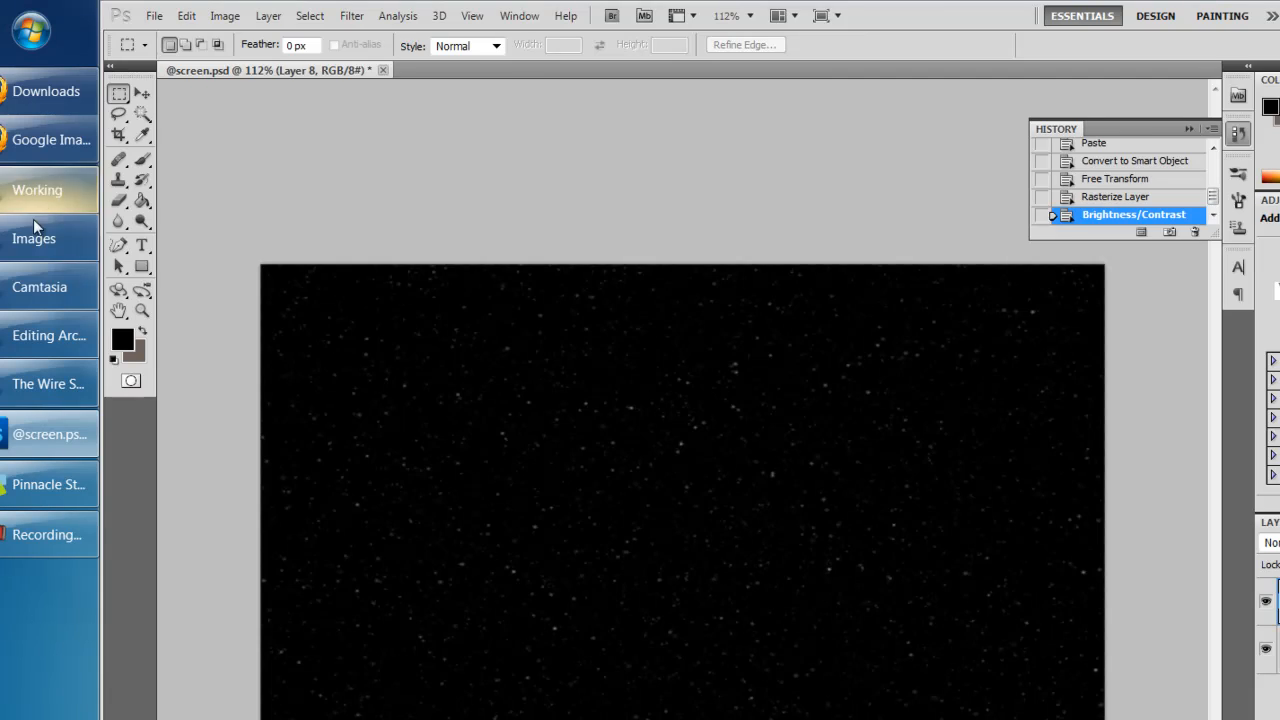
- Switch to the Working folder and open the sun.gif image with Adobe Photoshop CS5
left_click(35, 192)
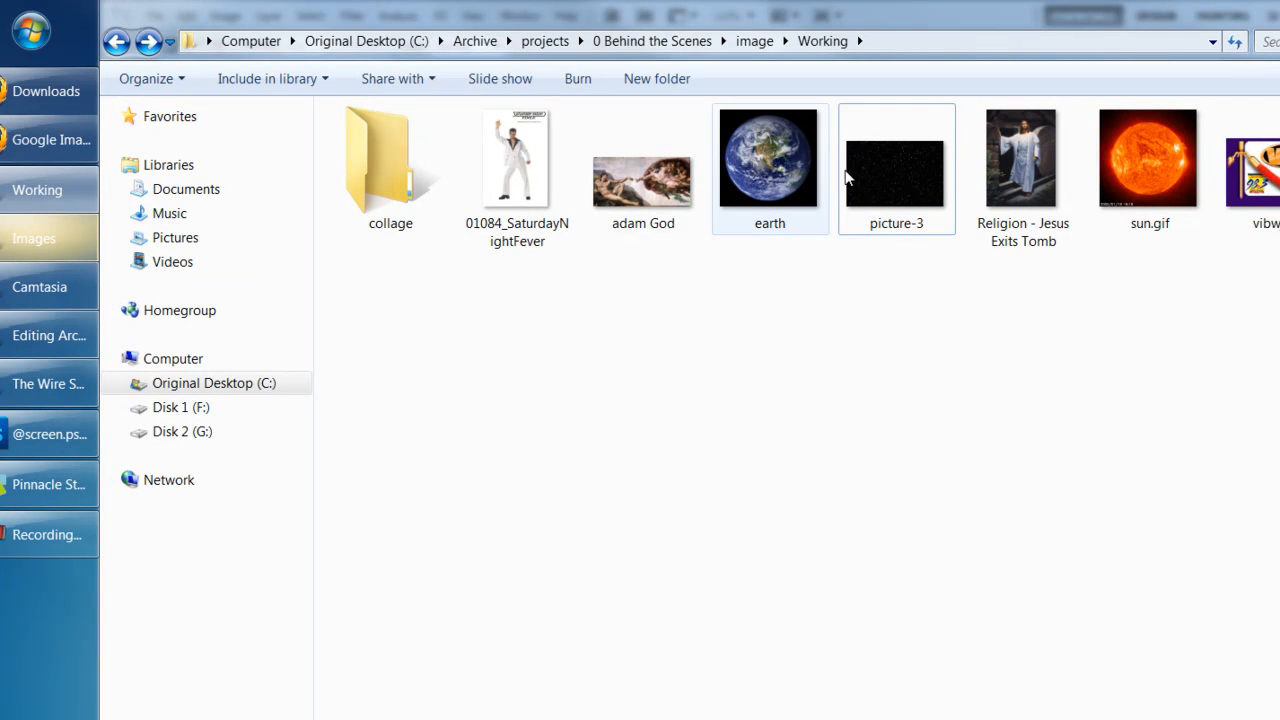
right_click(1148, 160)
mouse_move(1198, 410)
left_click(880, 403)
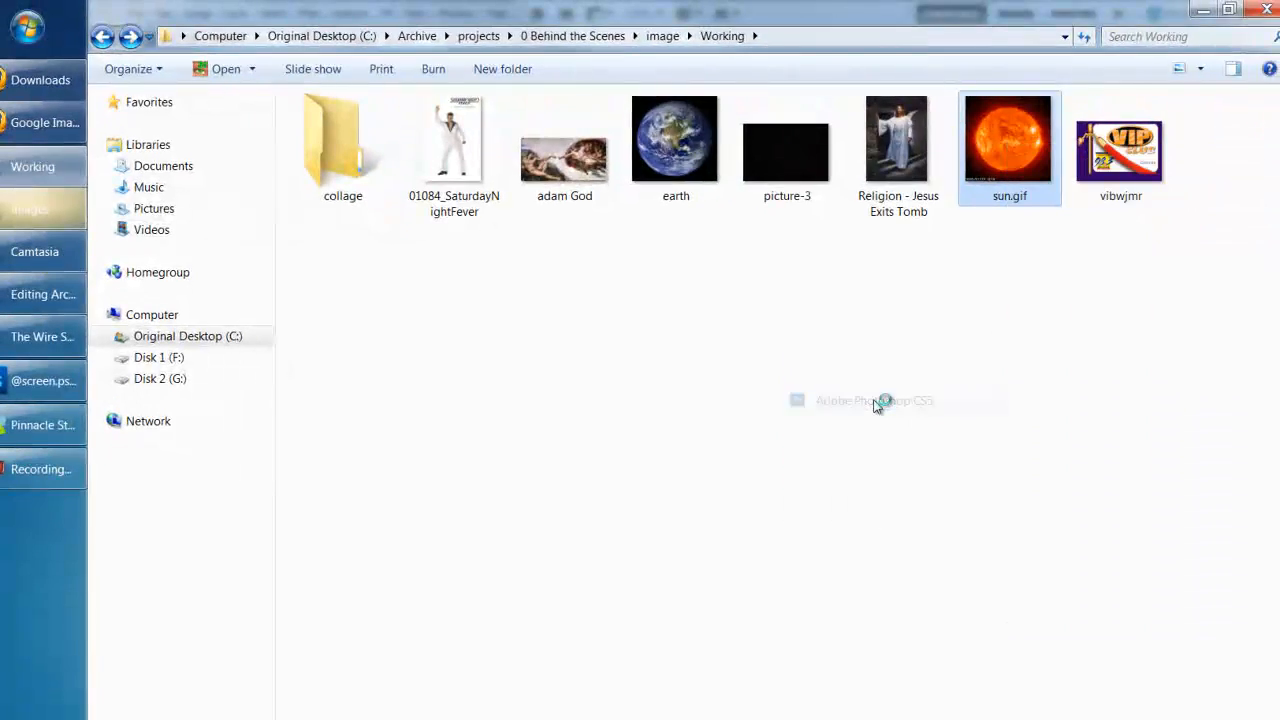
key("ctrl+a")
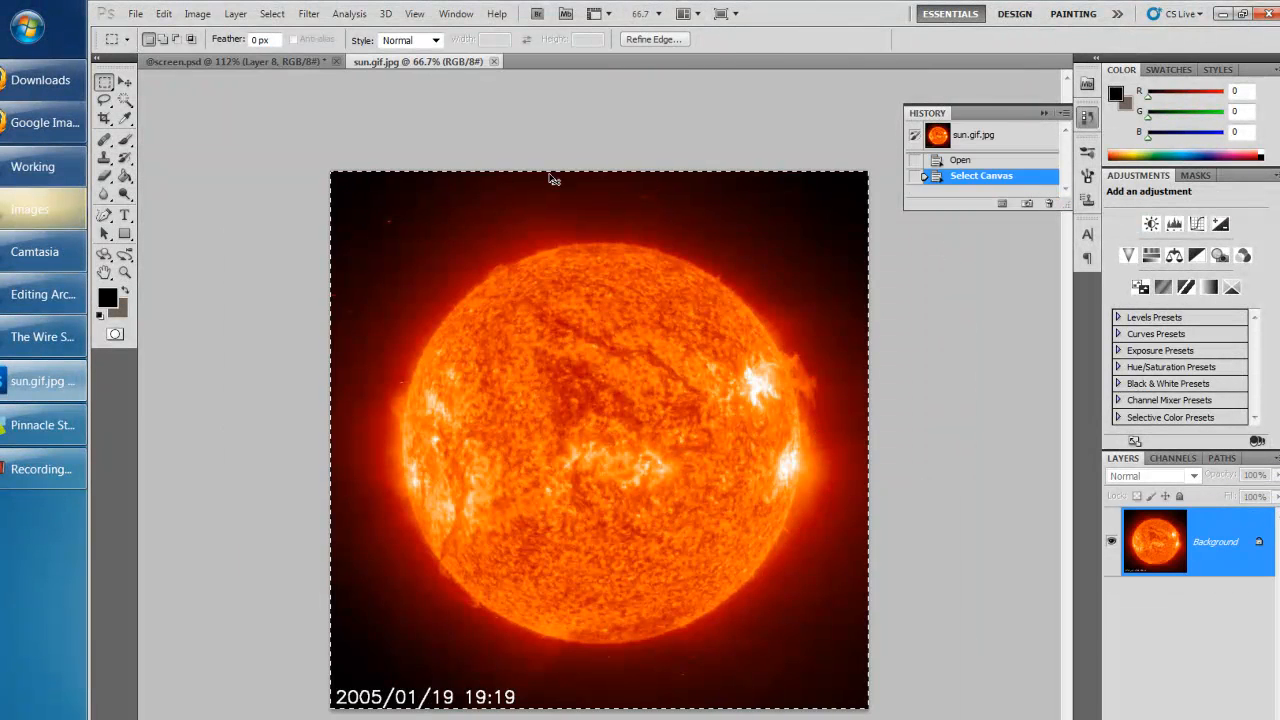
left_click(493, 62)
key("ctrl+v")
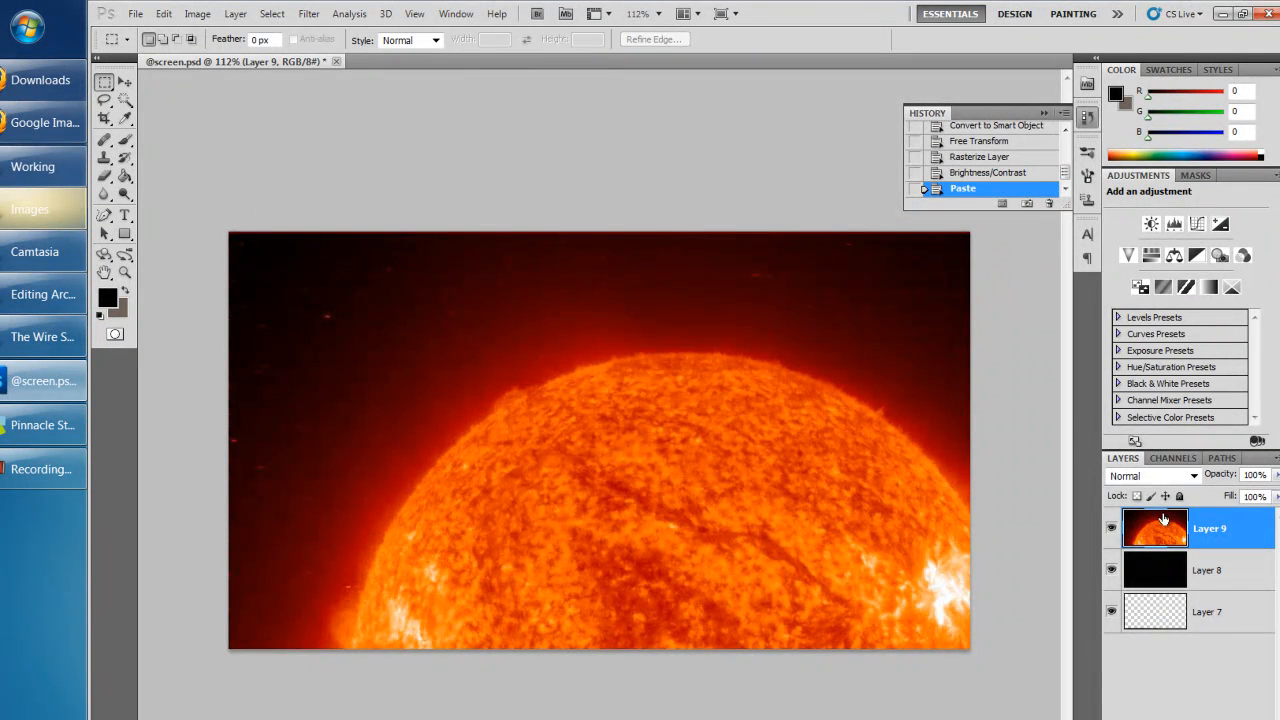
- Convert the pasted sun layer to a smart object, scale it to about 46% width and 41% height, and place it on the starfield
right_click(1217, 540)
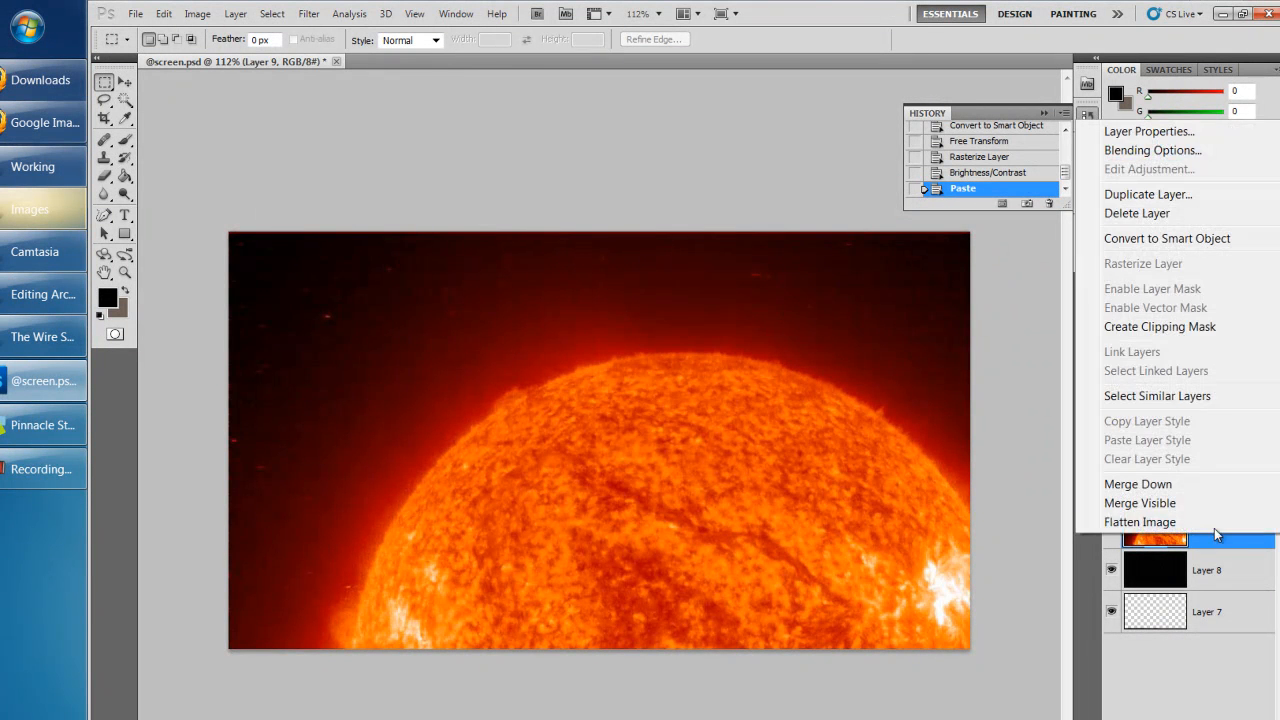
left_click(1166, 237)
scroll(900, 560, "down", 5)
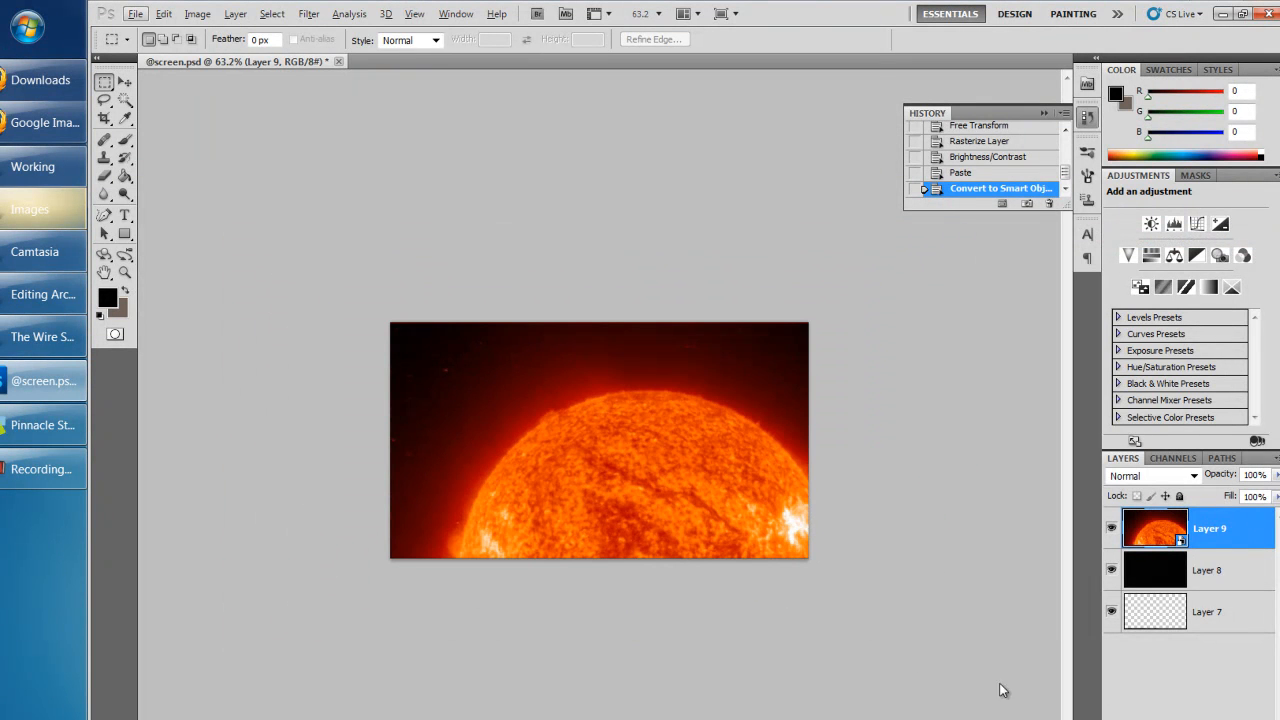
key("ctrl+t")
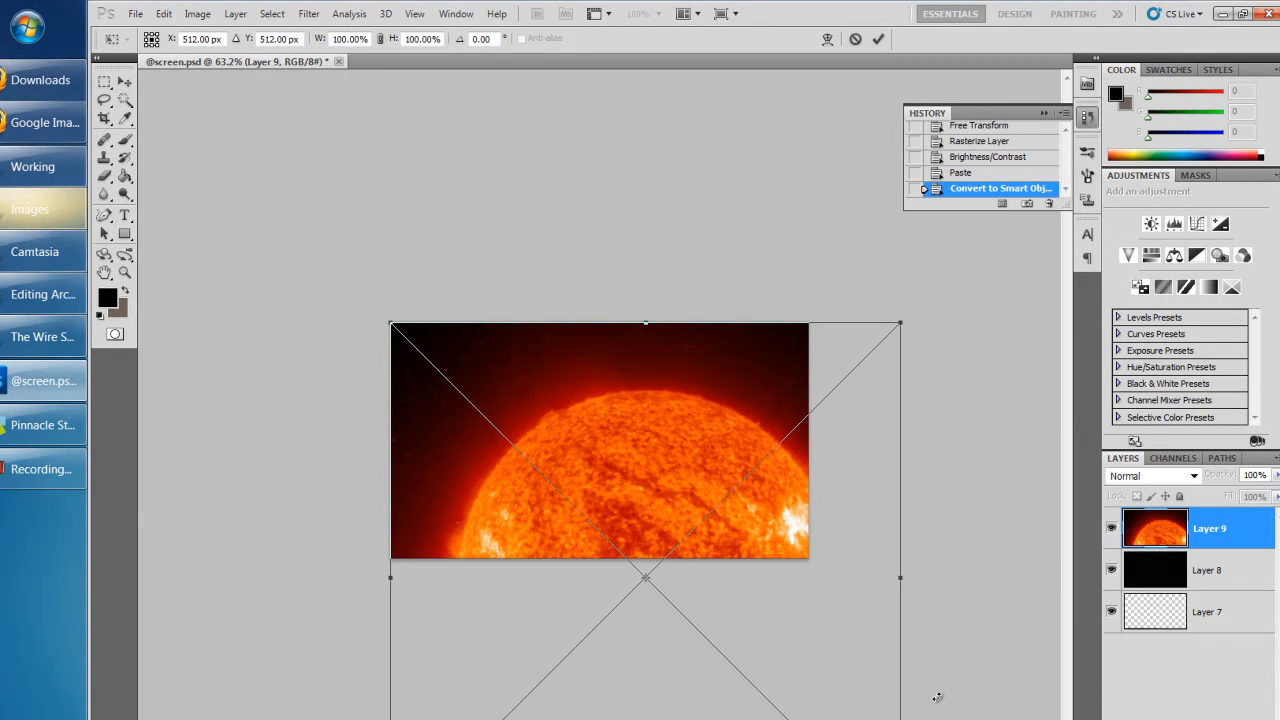
scroll(965, 638, "down", 3)
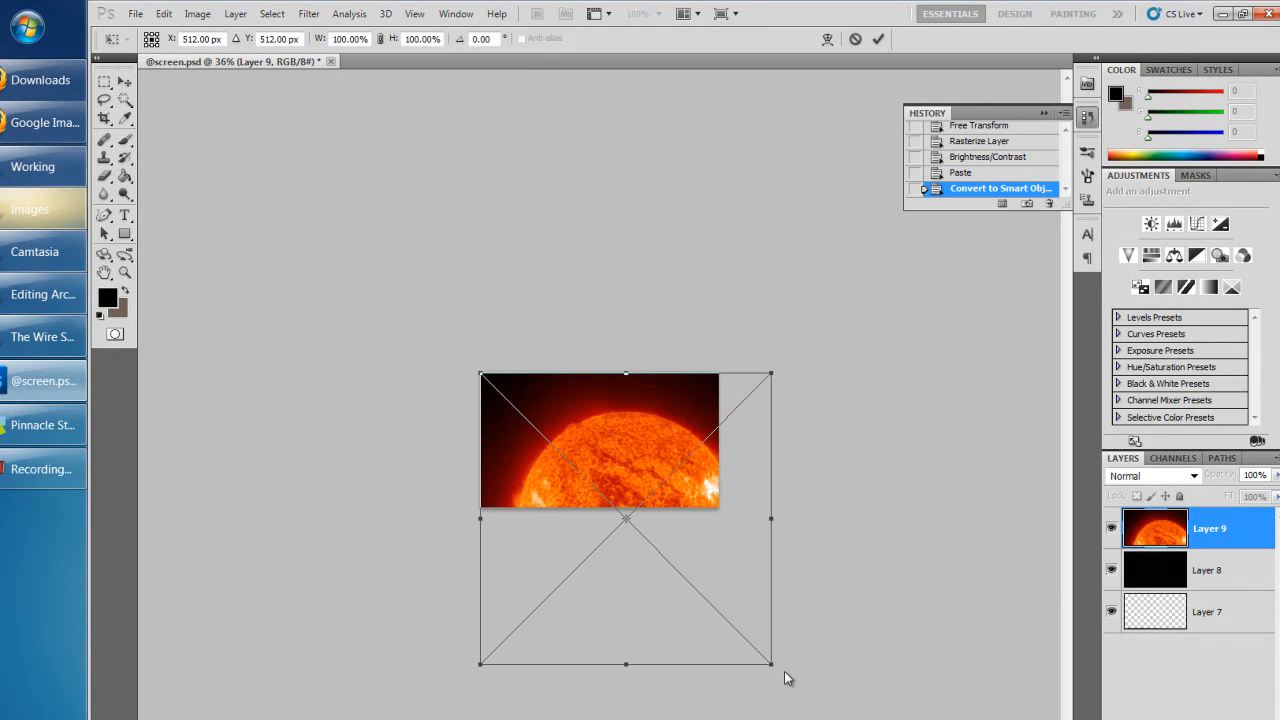
left_click_drag(771, 664, 613, 494)
scroll(613, 521, "up", 6)
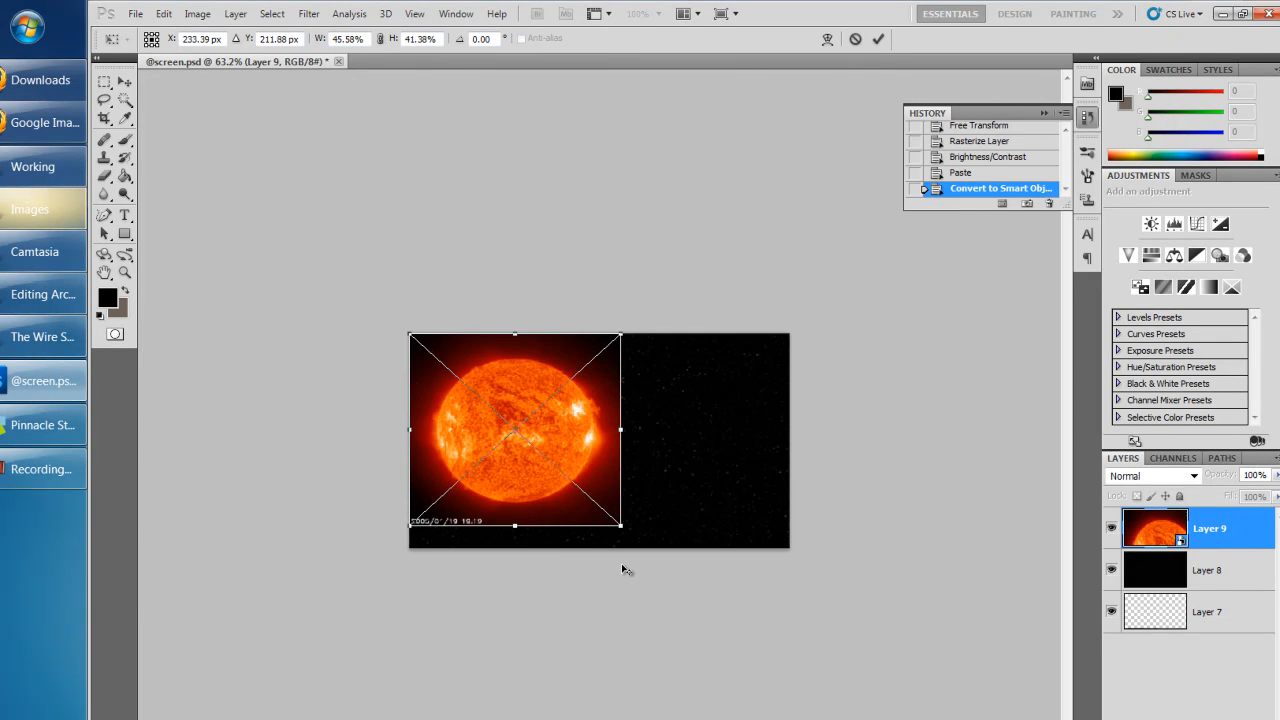
left_click_drag(453, 456, 477, 471)
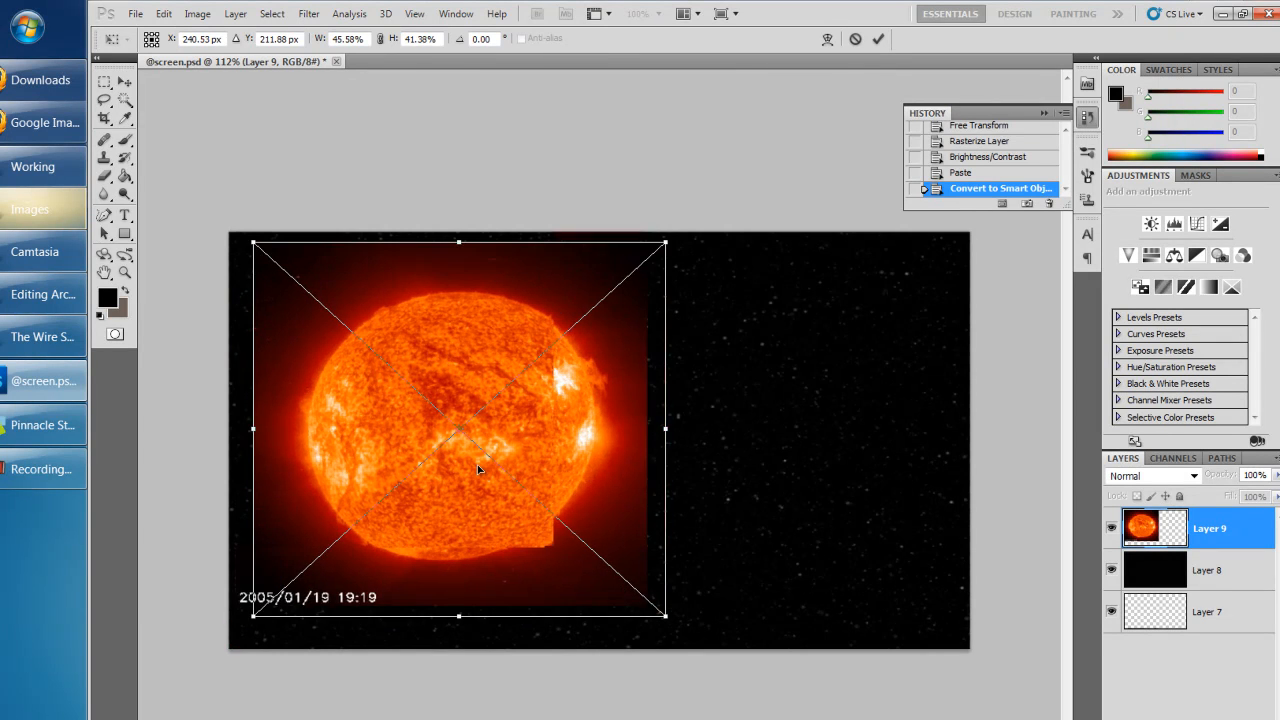
left_click(103, 81)
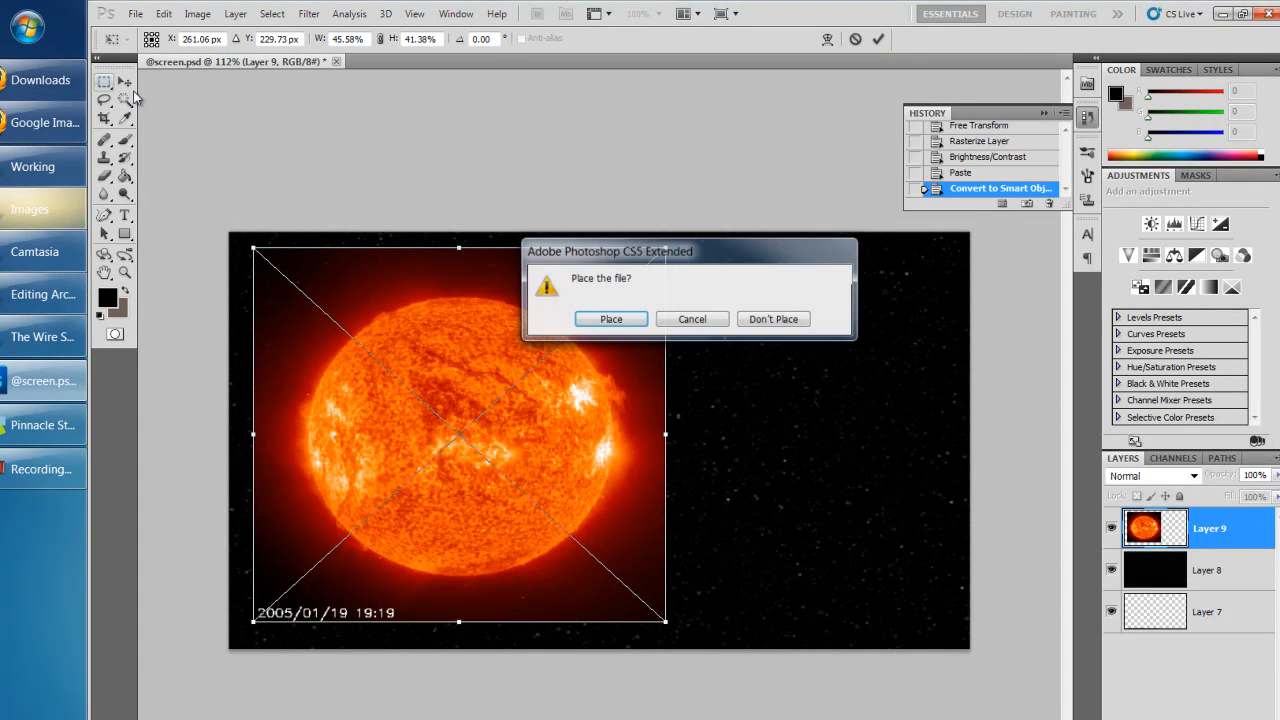
left_click(609, 317)
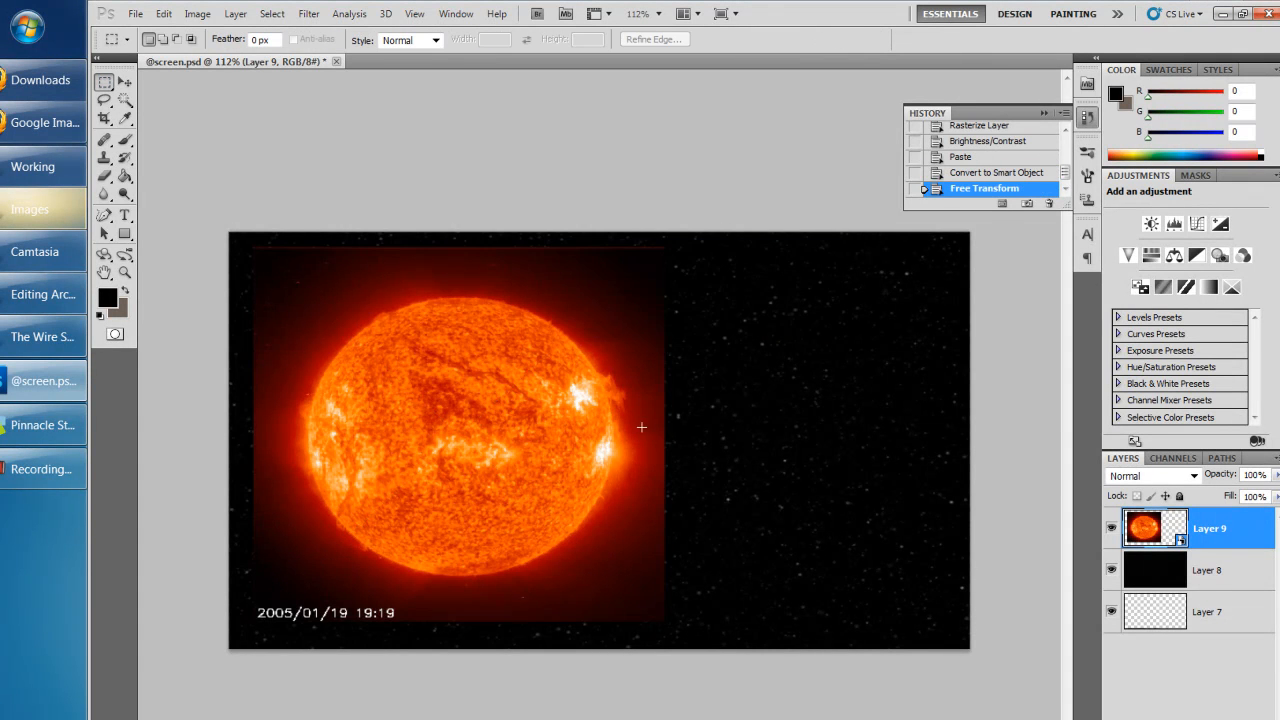
- Hide and show the sun layer to compare the scene with the starfield underneath
left_click(1111, 529)
left_click(1111, 529)
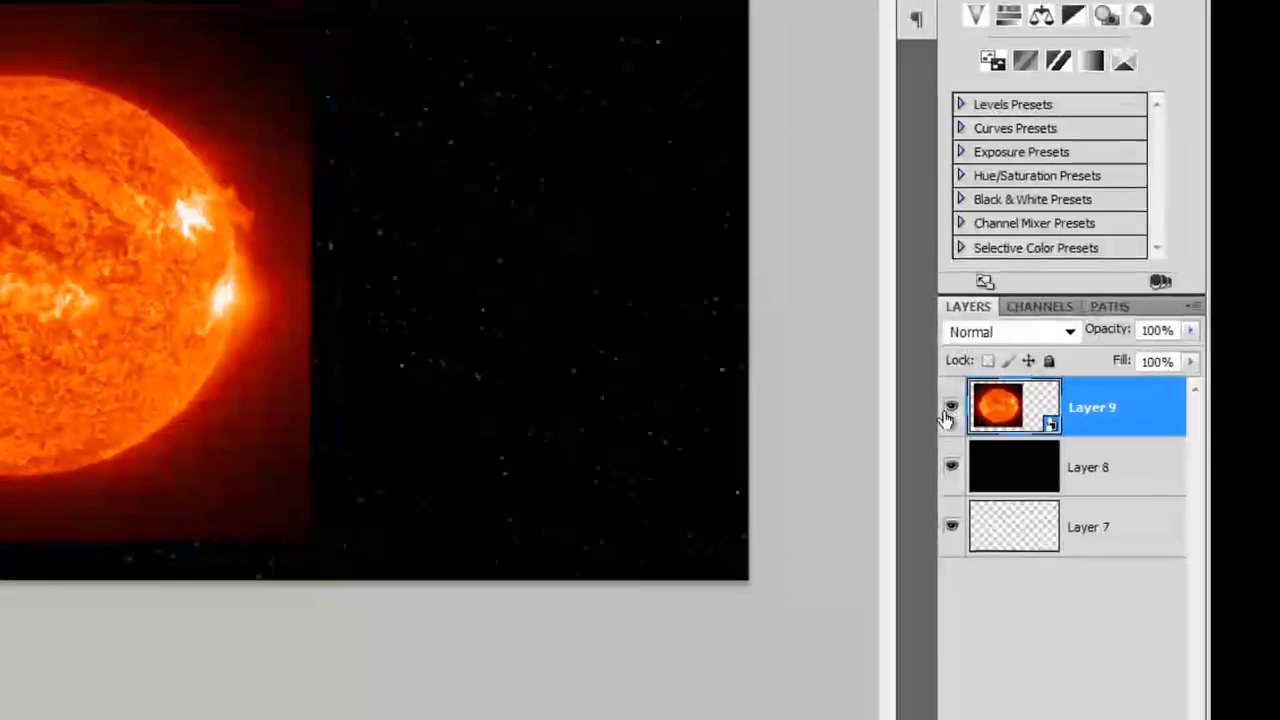
left_click(942, 402)
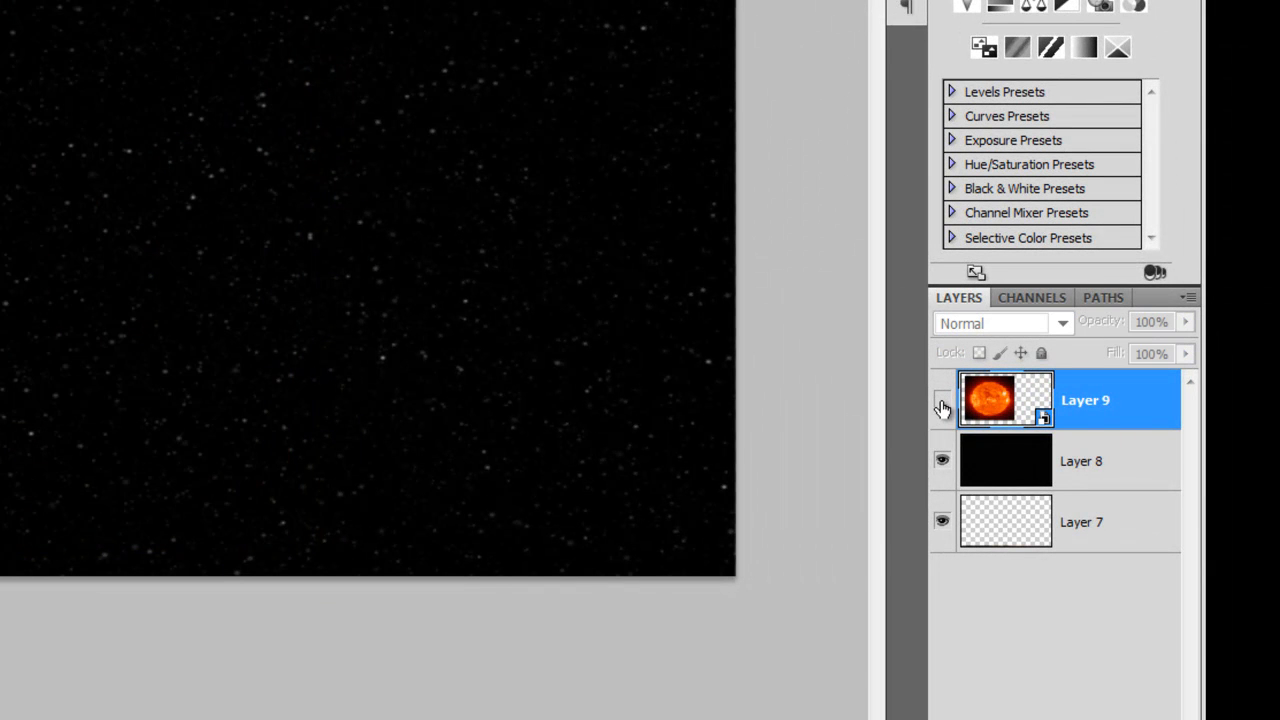
left_click(942, 403)
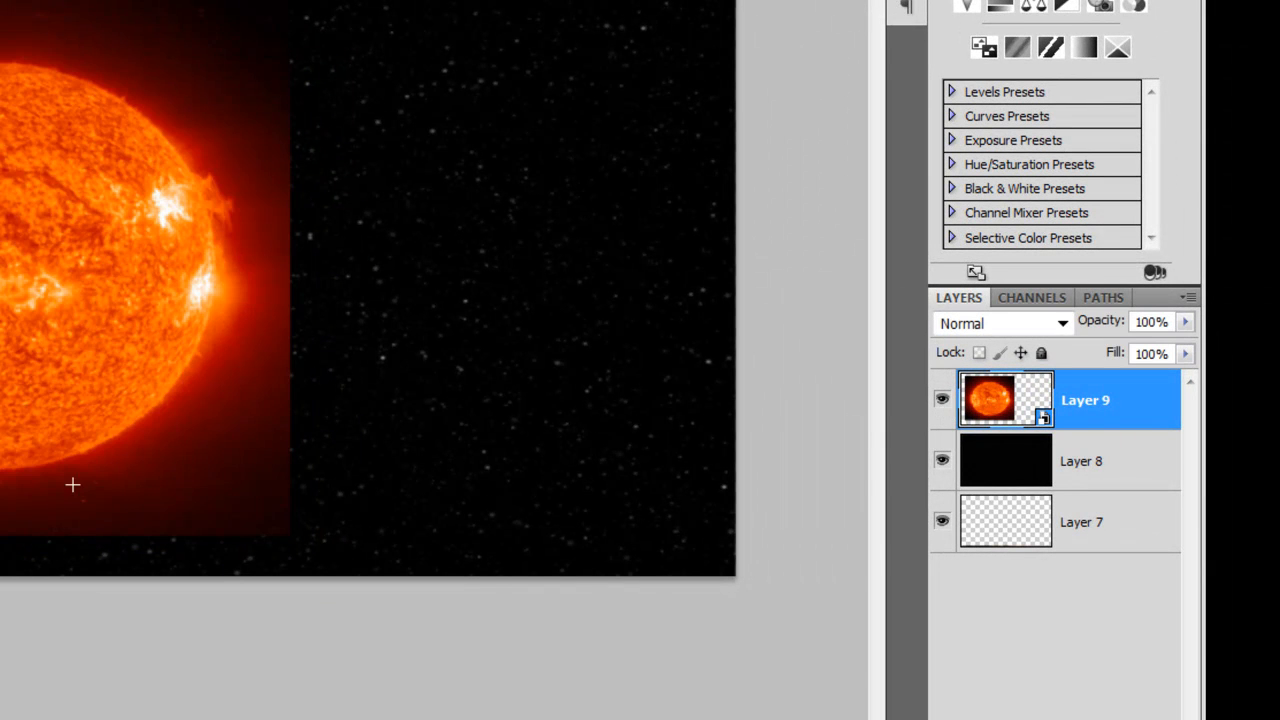
- Move the sun horizontally toward the middle of the canvas and rasterize its layer
scroll(73, 485, "up", 3)
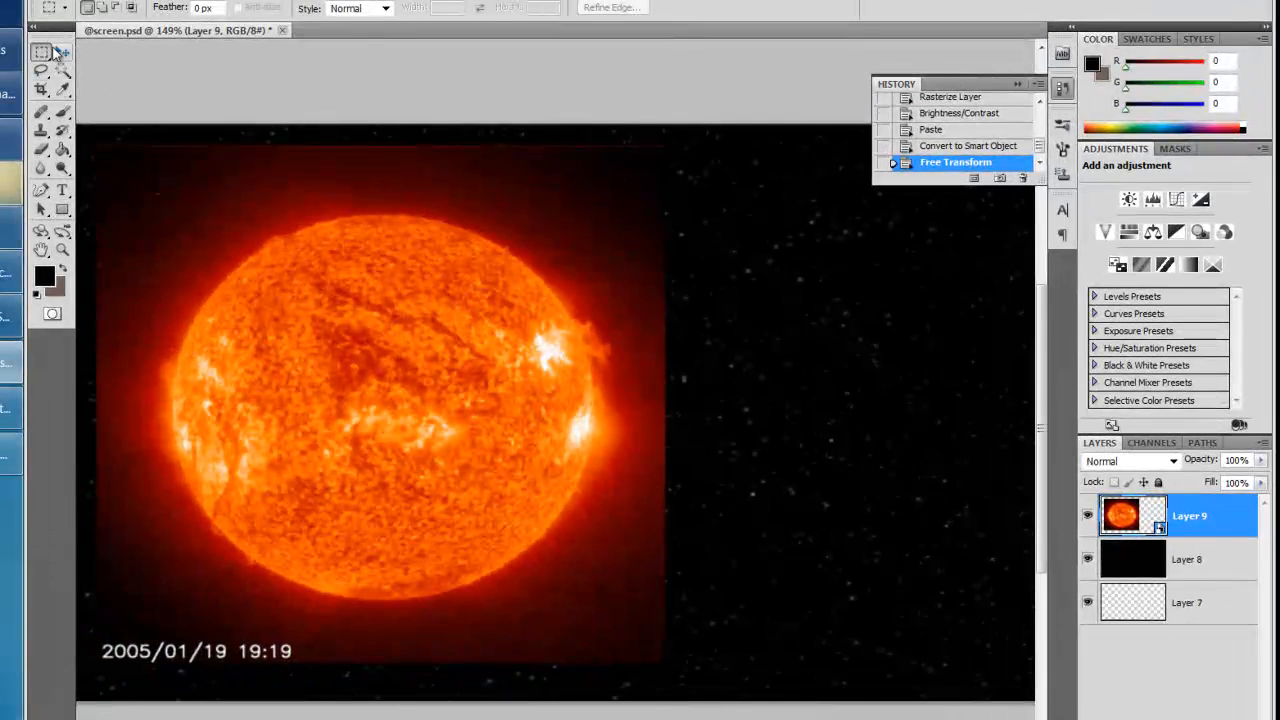
left_click(61, 51)
left_click_drag(266, 363, 384, 367)
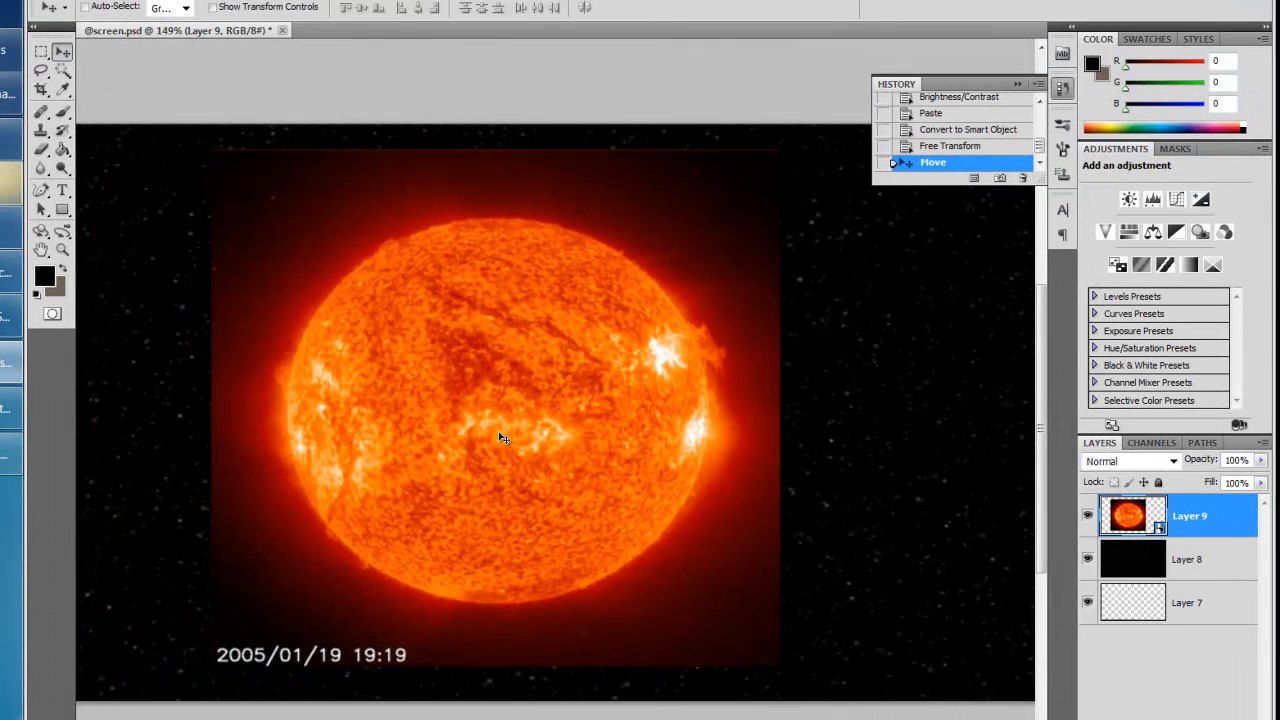
scroll(390, 546, "up", 1)
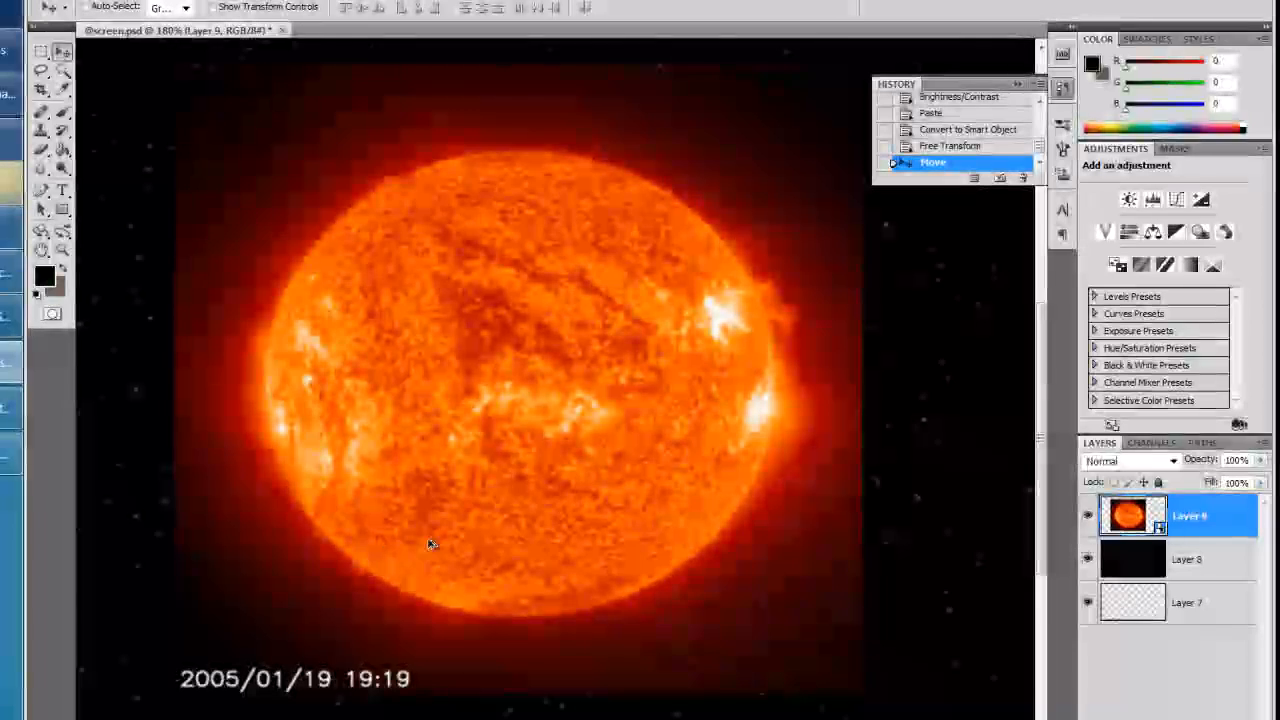
right_click(1202, 516)
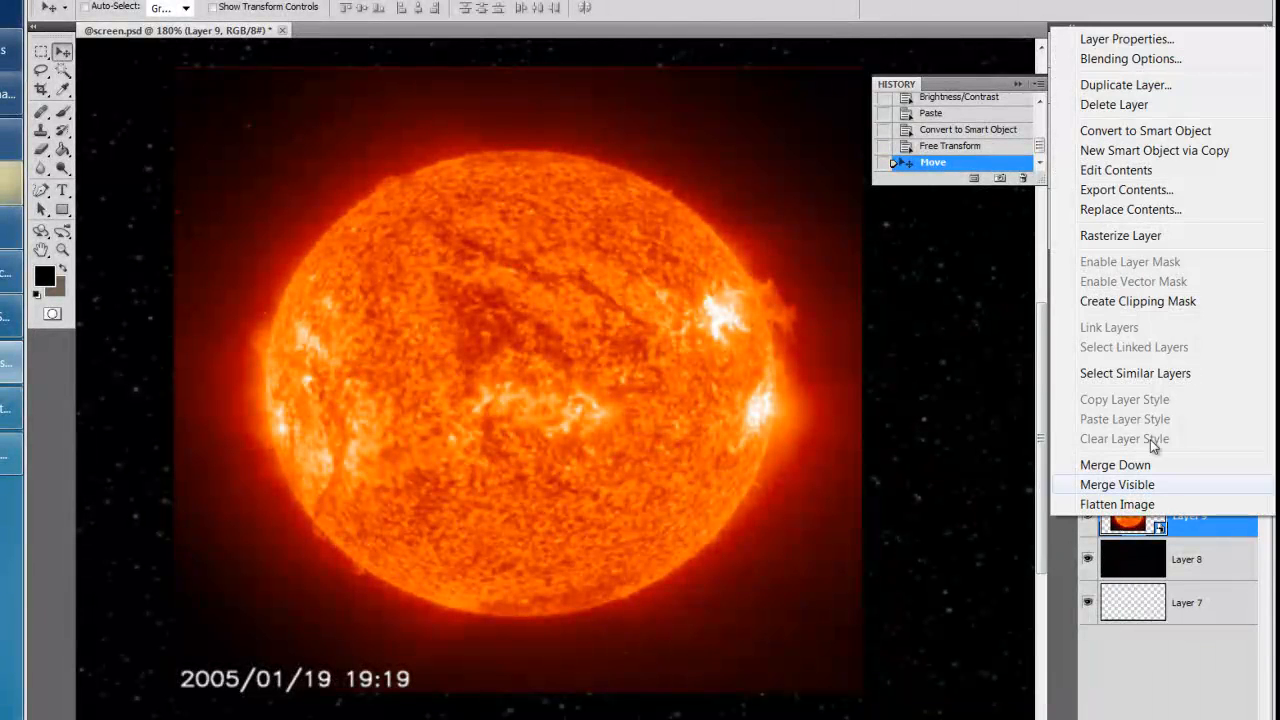
left_click(1127, 236)
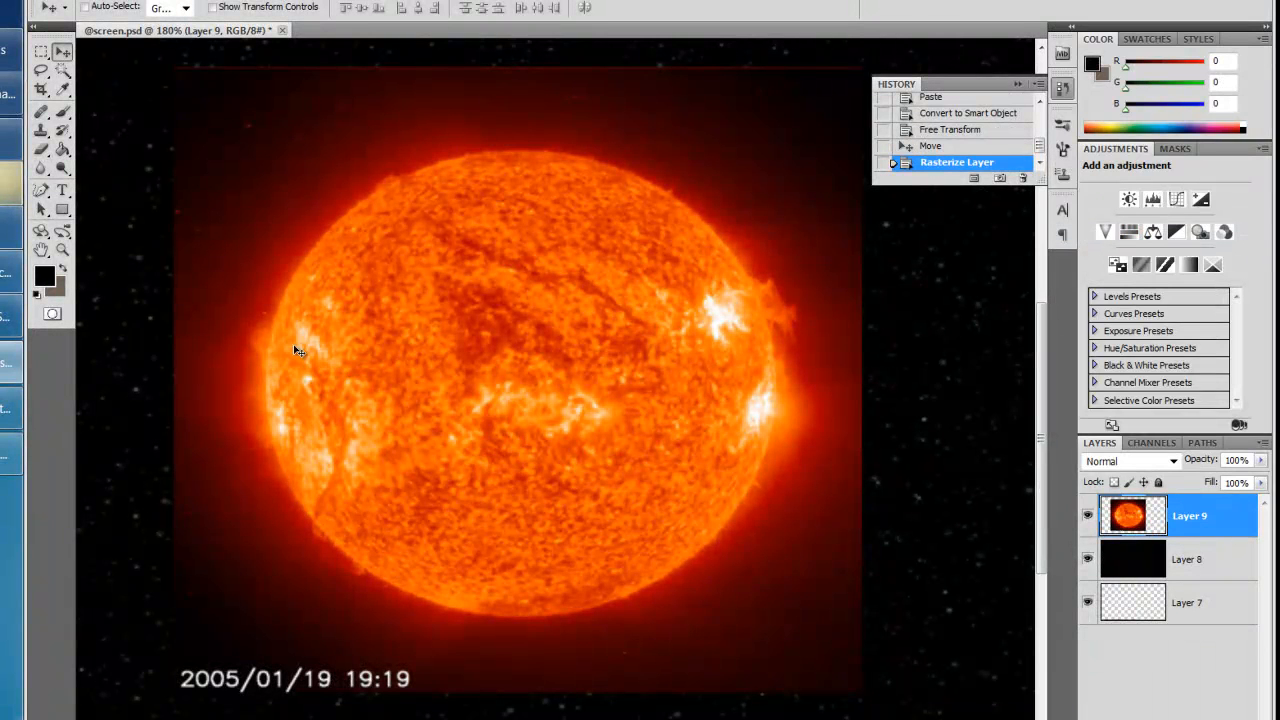
- Set up the Eraser with a 31 px brush at 39% hardness
left_click(41, 150)
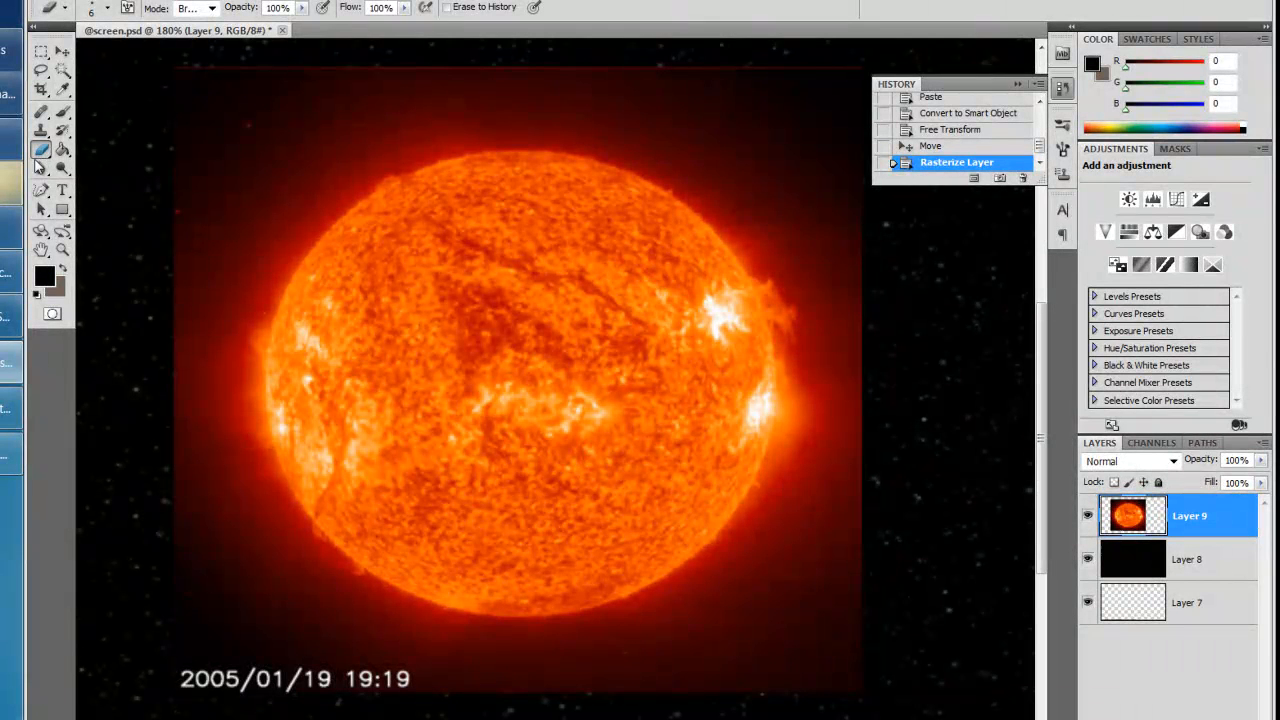
right_click(376, 307)
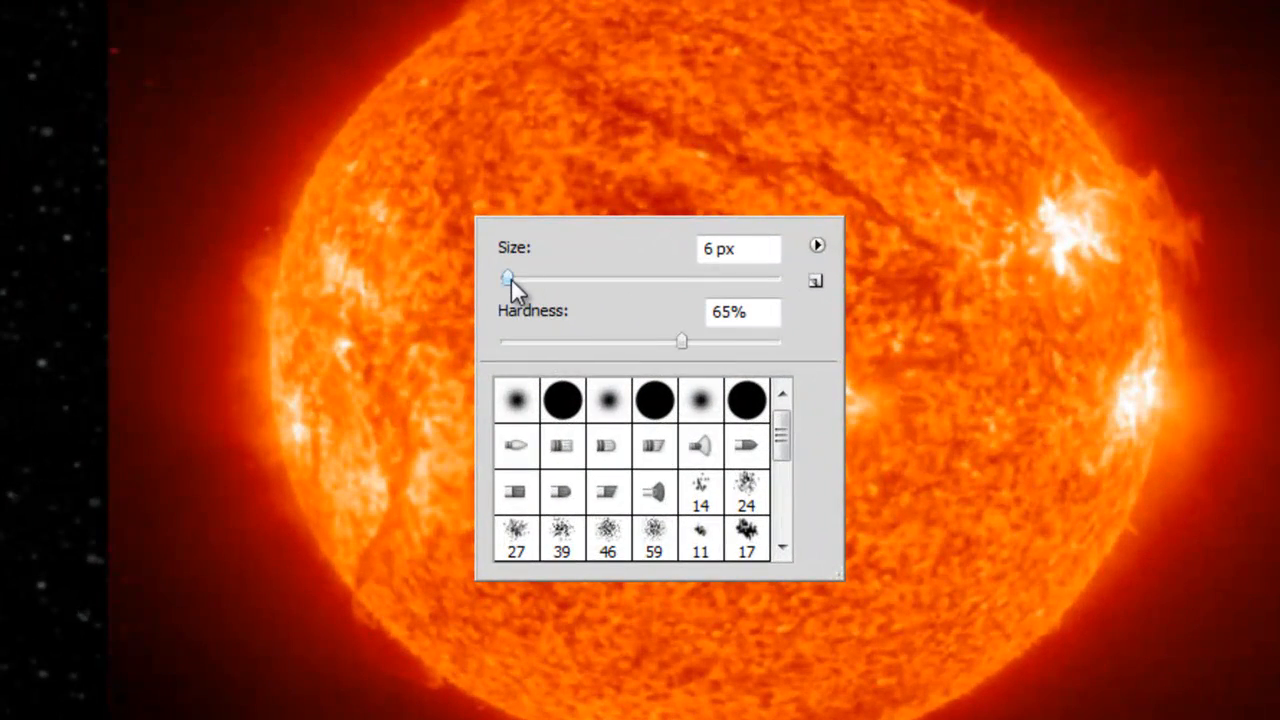
left_click_drag(511, 278, 518, 279)
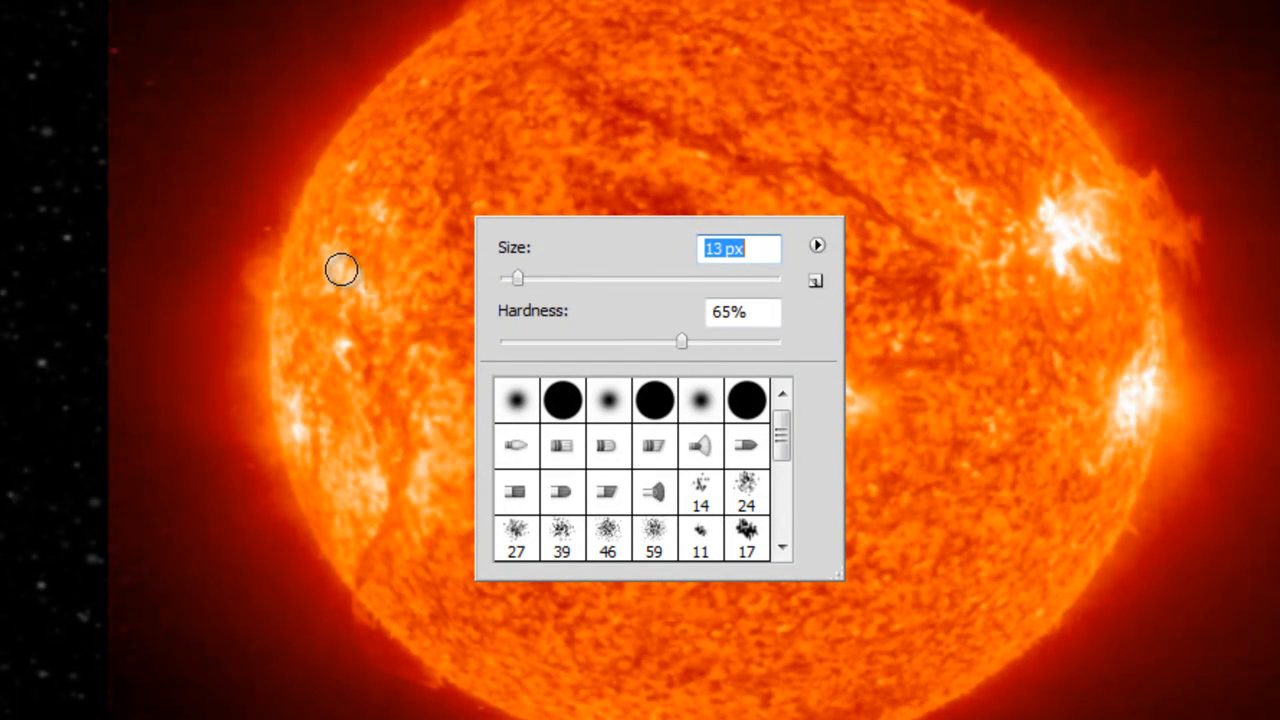
key("Up")
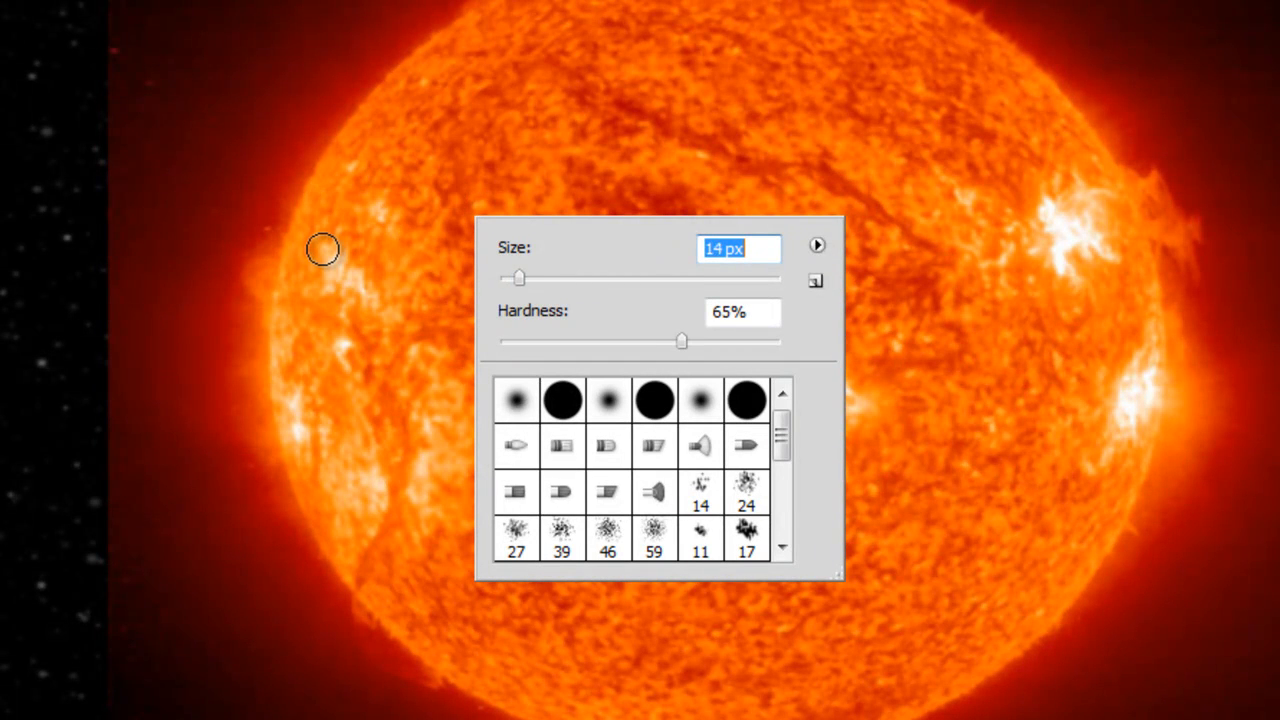
key("Up")
key("Up")
key("Up")
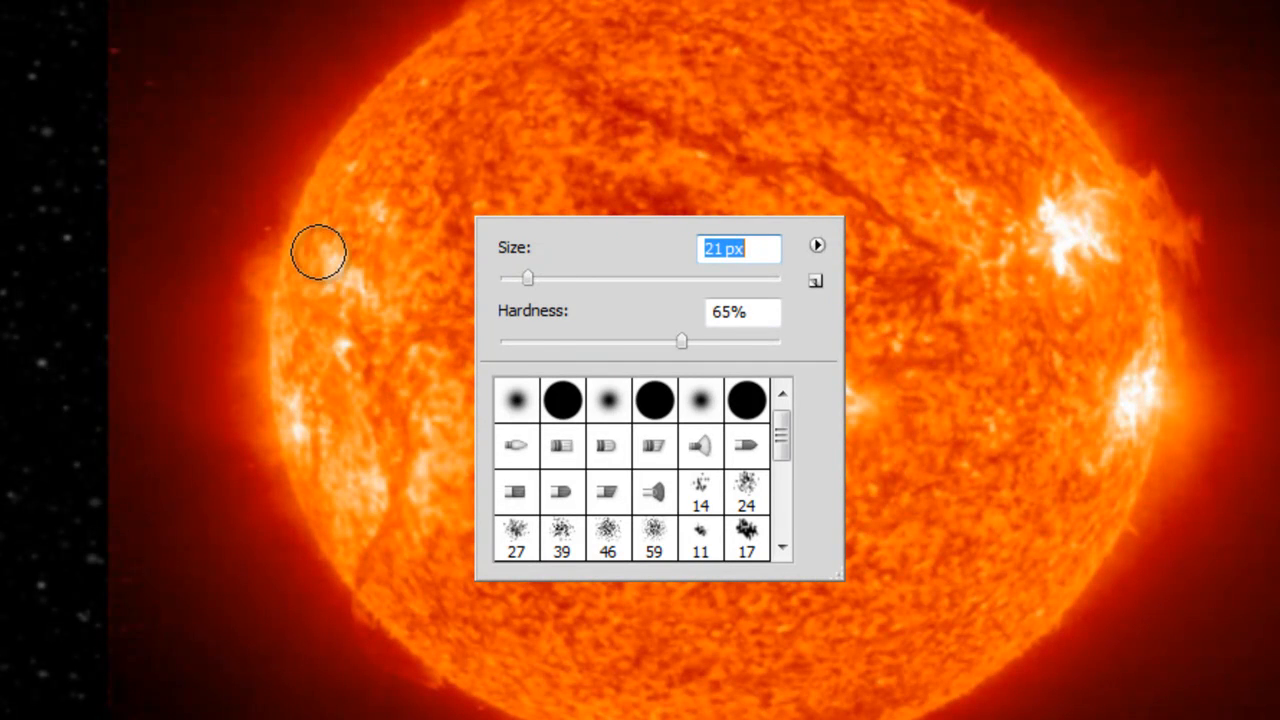
key("Up")
key("Up")
key("Up")
key("Up")
key("Up")
key("Up")
key("Up")
key("Up")
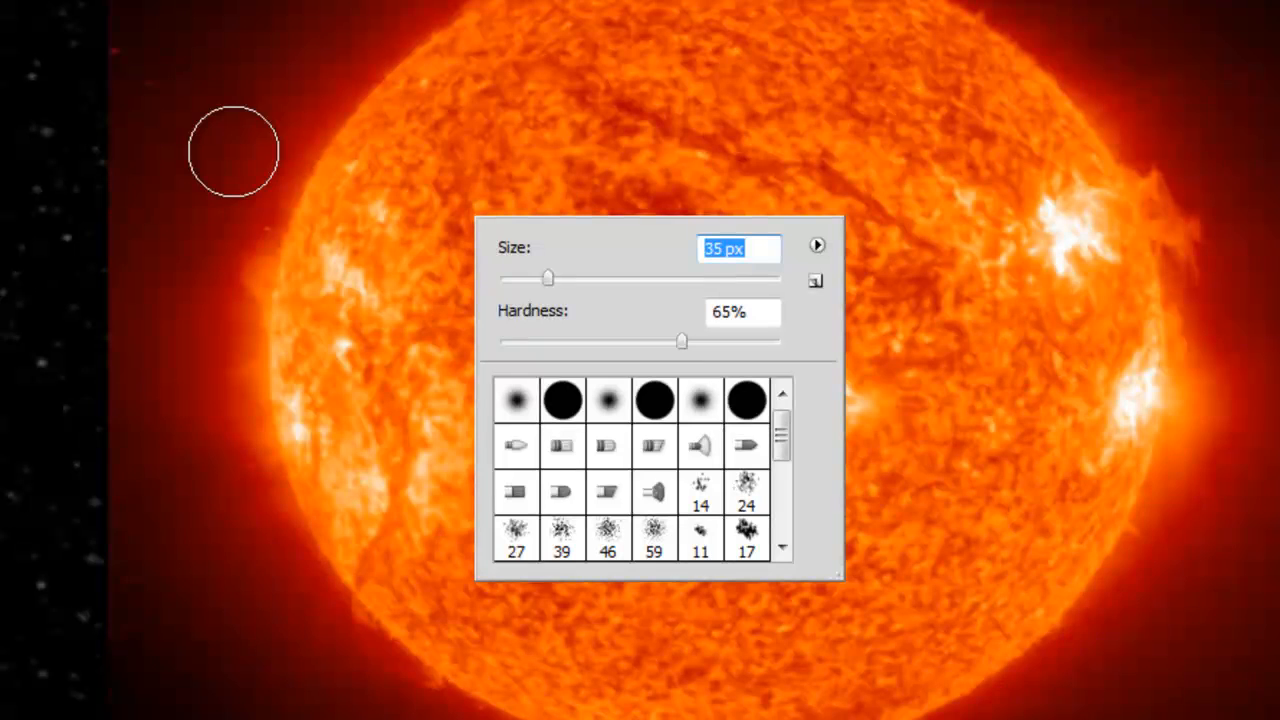
key("Down")
key("Down")
key("Down")
key("Down")
key("Down")
left_click_drag(682, 343, 589, 345)
mouse_move(511, 344)
left_mouse_down()
mouse_move(711, 347)
mouse_move(589, 351)
mouse_move(610, 345)
left_mouse_up()
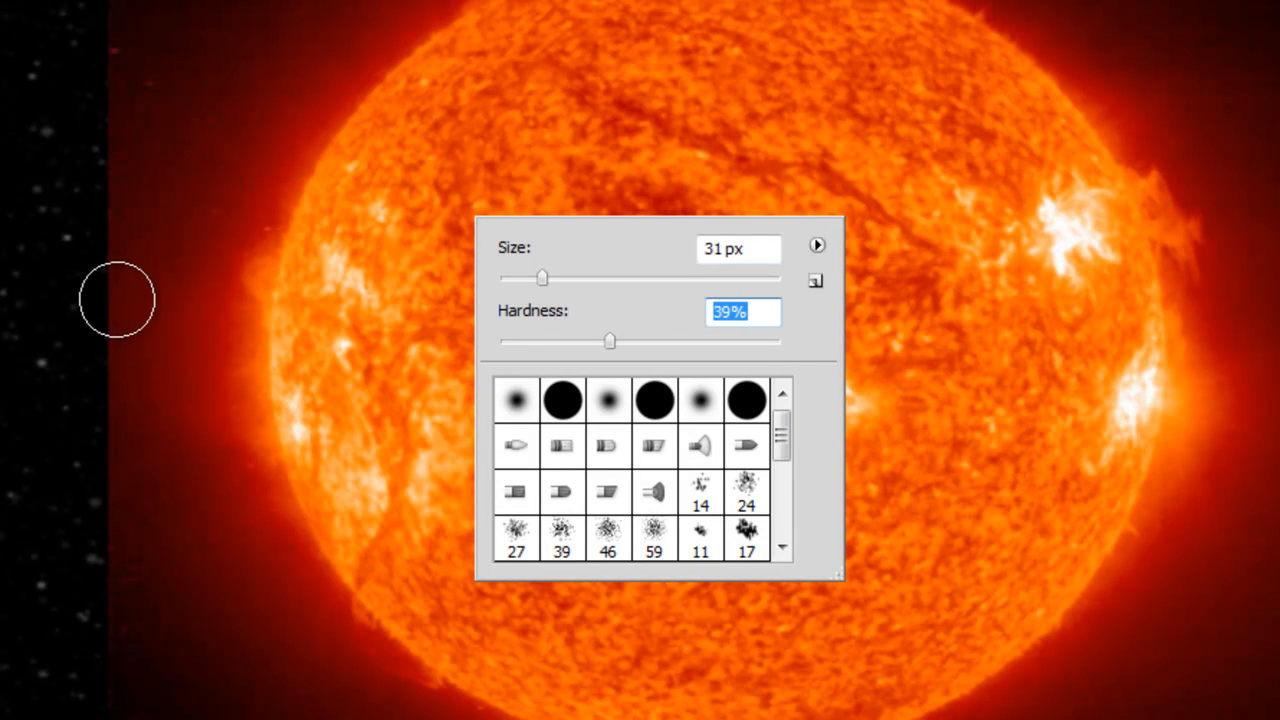
- Erase a test spot in the red glow and a strip of glow along the sun's left edge
left_click(166, 263)
left_click(166, 263)
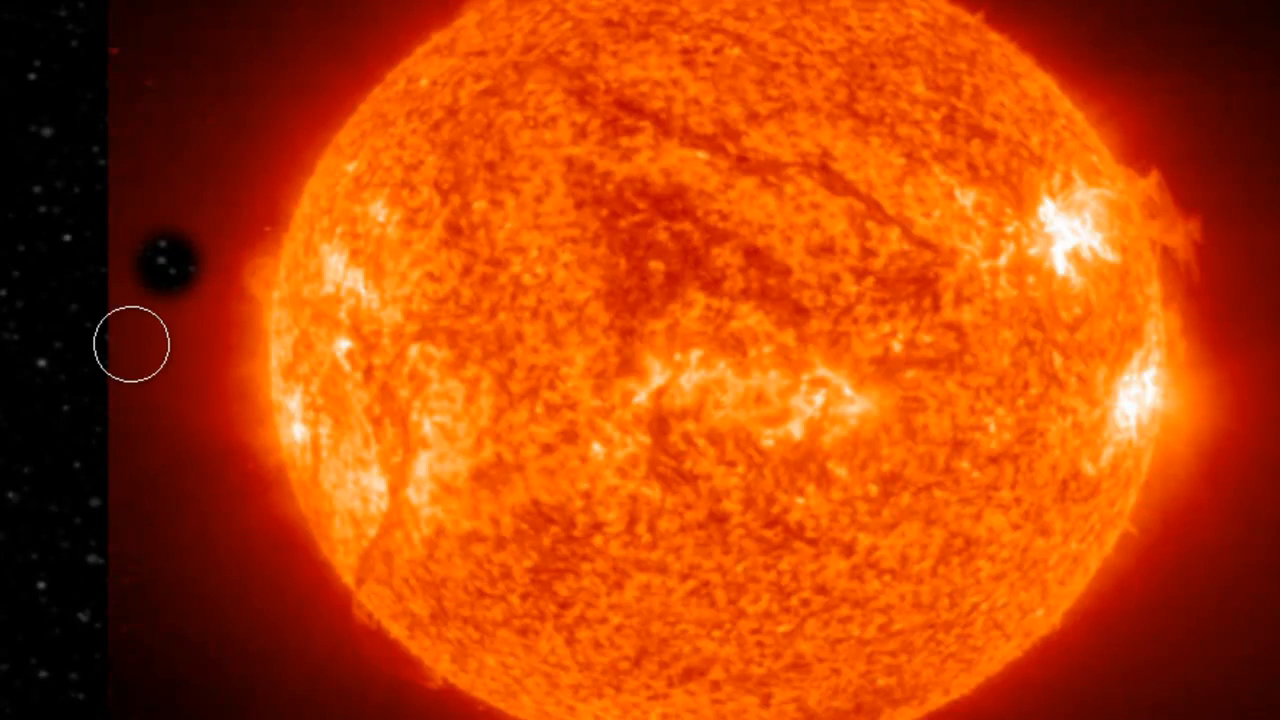
scroll(131, 343, "up", 2)
scroll(131, 343, "up", 1)
scroll(374, 323, "up", 2)
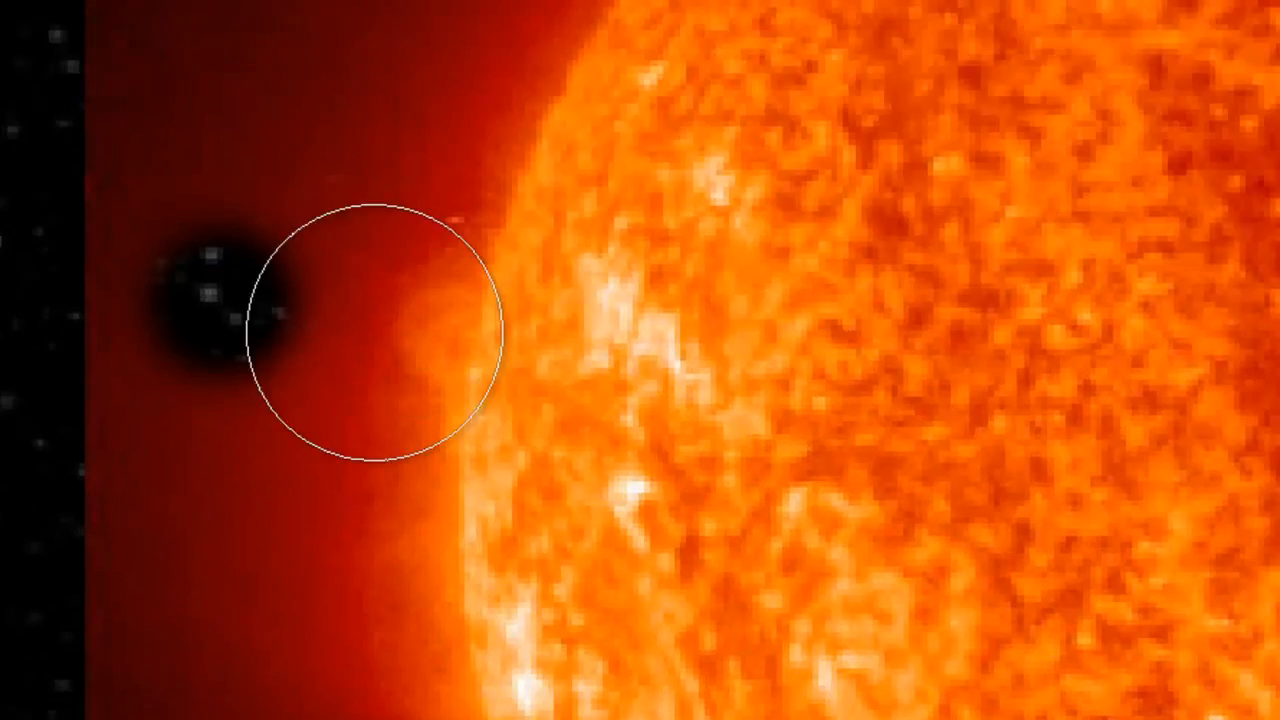
mouse_move(420, 77)
left_mouse_down()
mouse_move(379, 158)
mouse_move(365, 249)
mouse_move(337, 614)
left_mouse_up()
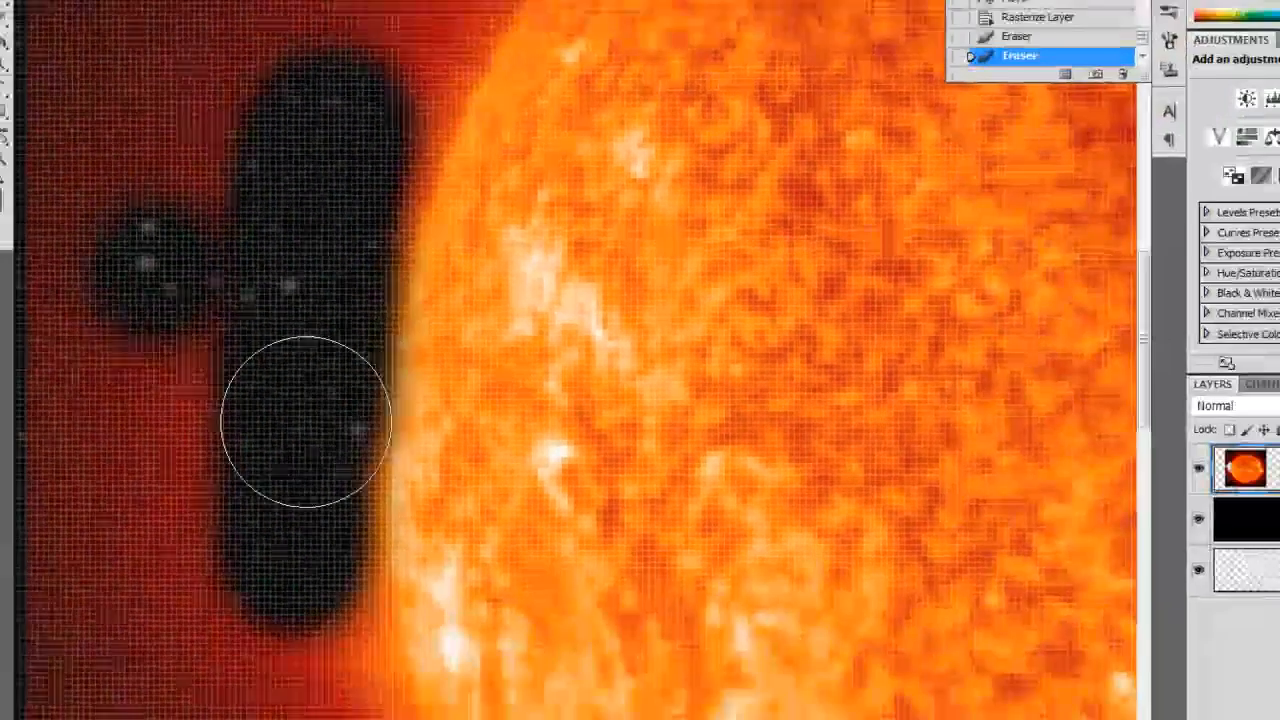
mouse_move(300, 423)
left_mouse_down()
mouse_move(288, 587)
mouse_move(318, 148)
left_mouse_up()
- Continue erasing the glow along the sun's lower-left edge and around the rest of its outline
scroll(294, 251, "down", 5)
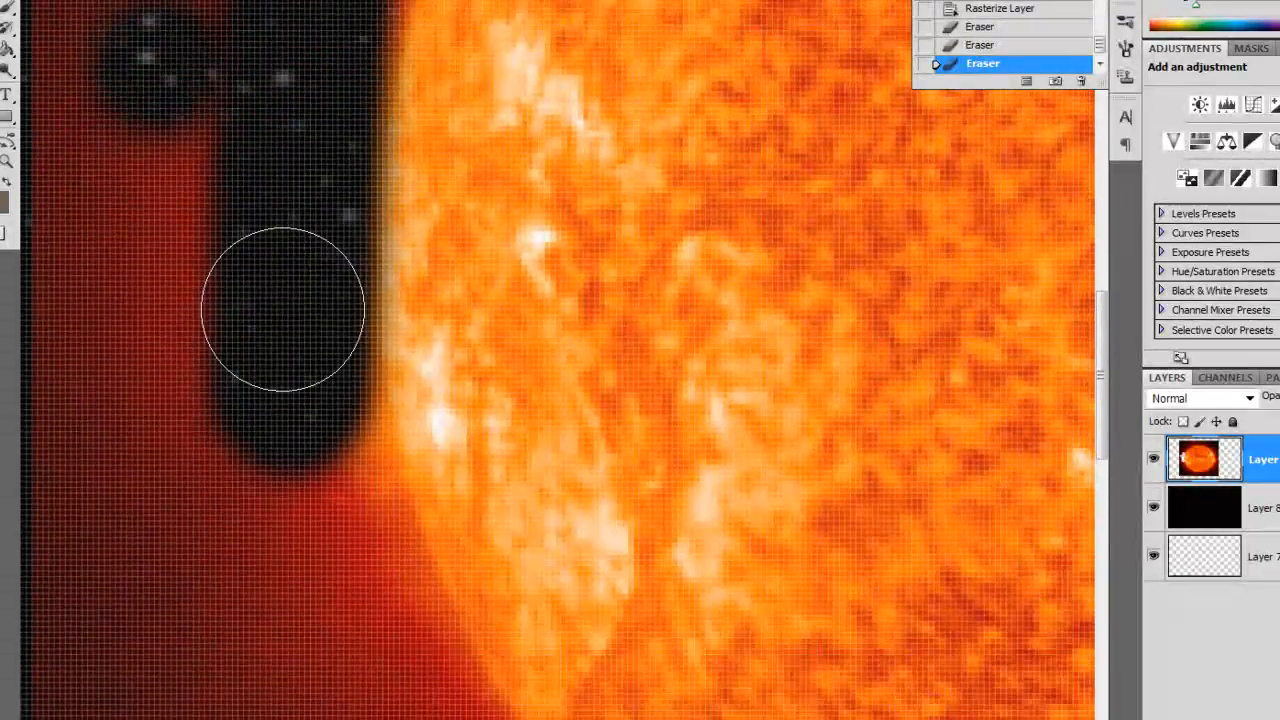
mouse_move(266, 234)
left_mouse_down()
mouse_move(311, 402)
mouse_move(371, 602)
mouse_move(270, 303)
mouse_move(275, 331)
mouse_move(432, 703)
mouse_move(435, 680)
mouse_move(300, 380)
left_mouse_up()
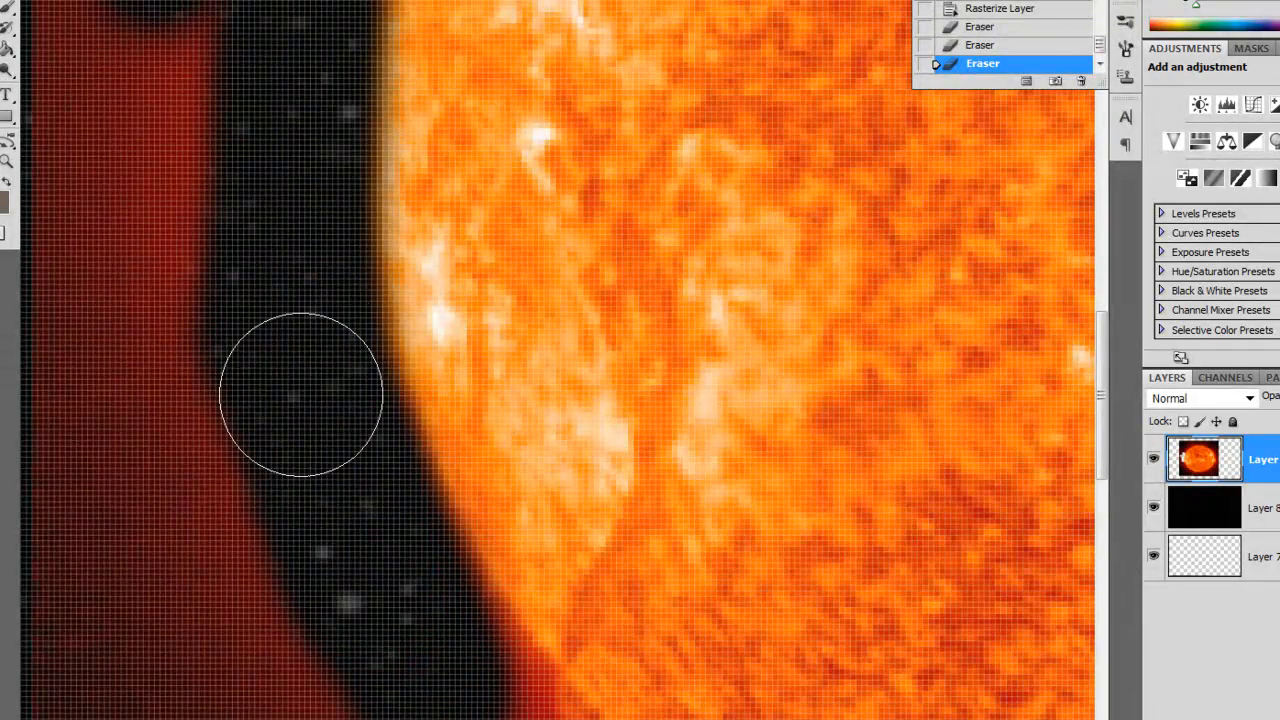
scroll(385, 492, "down", 1)
scroll(385, 492, "down", 5)
mouse_move(383, 386)
left_mouse_down()
mouse_move(449, 414)
mouse_move(746, 672)
mouse_move(466, 394)
left_mouse_up()
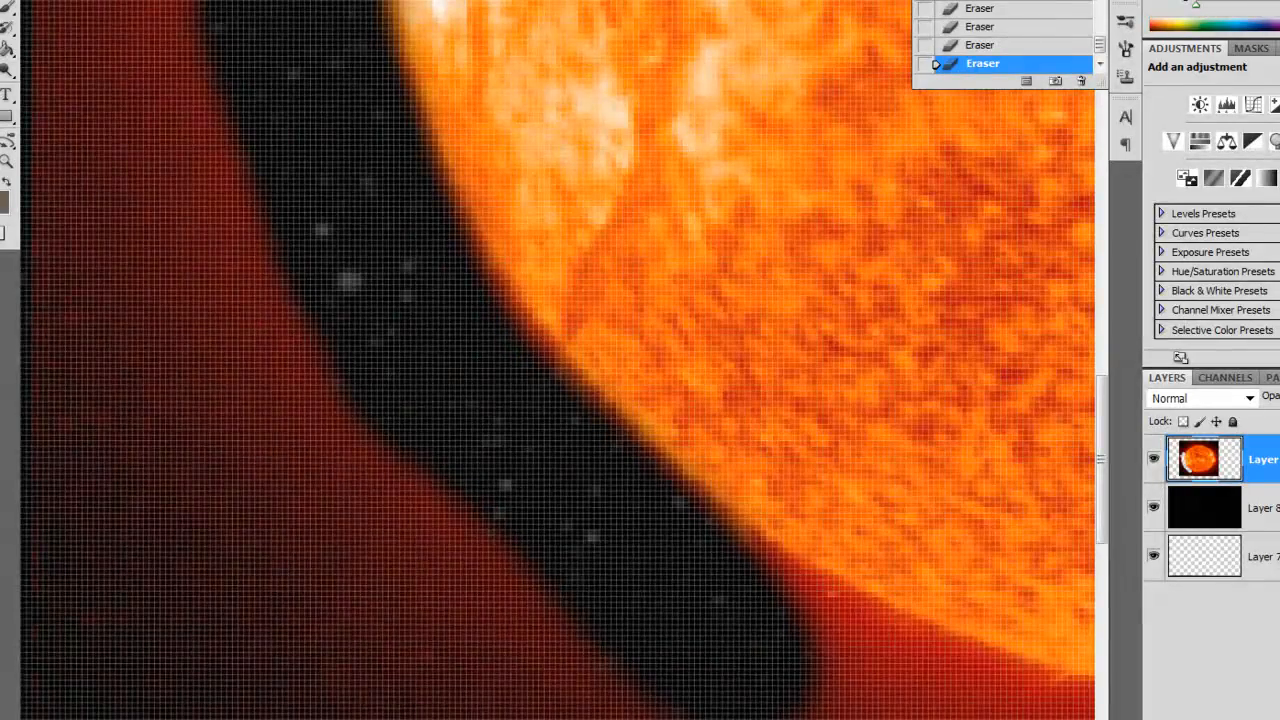
scroll(560, 360, "right", 5)
key("ctrl+0")
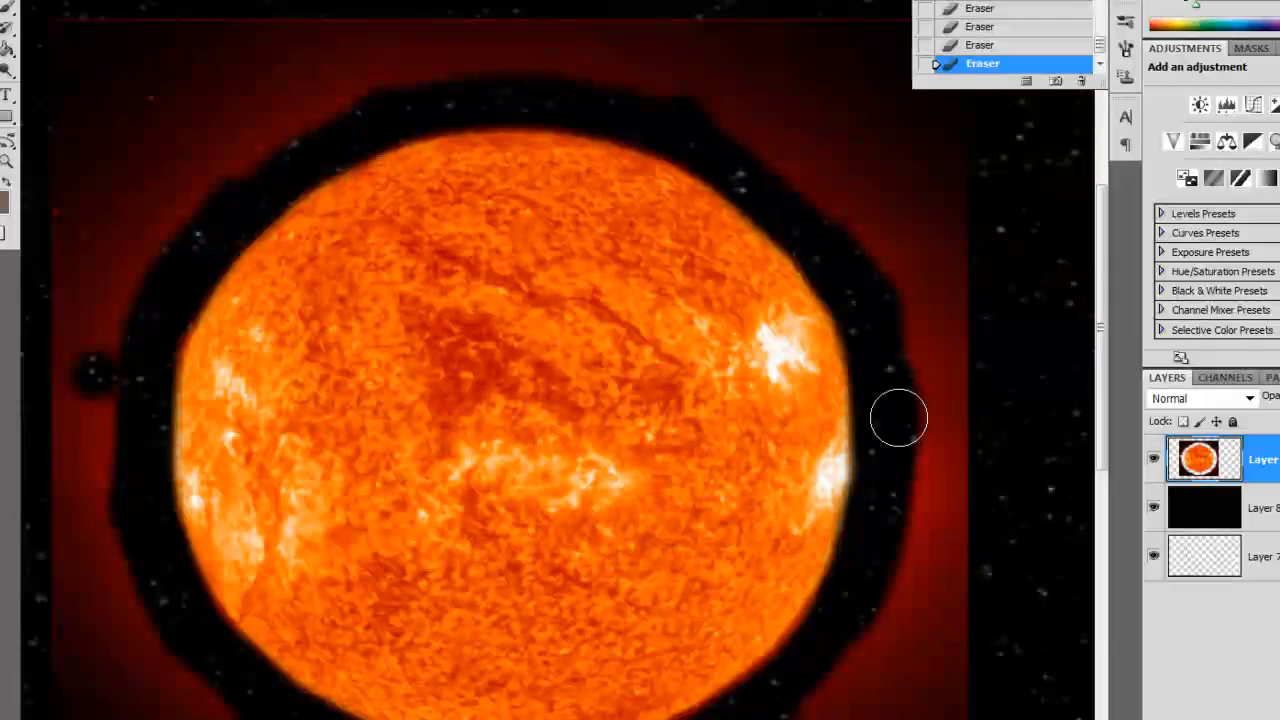
- Enlarge the eraser brush to 59 px and erase the leftover red background beyond the sun's right side
right_click(885, 378)
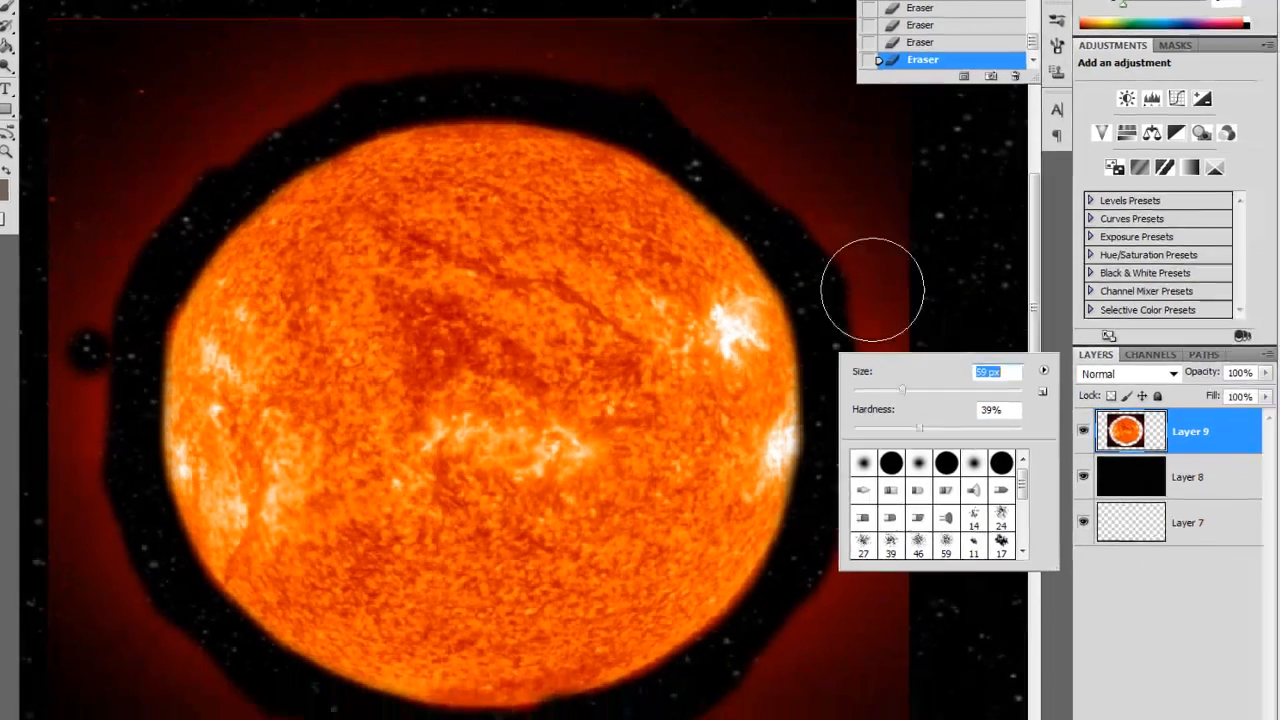
key("Return")
left_click_drag(917, 241, 947, 527)
left_click_drag(847, 470, 830, 480)
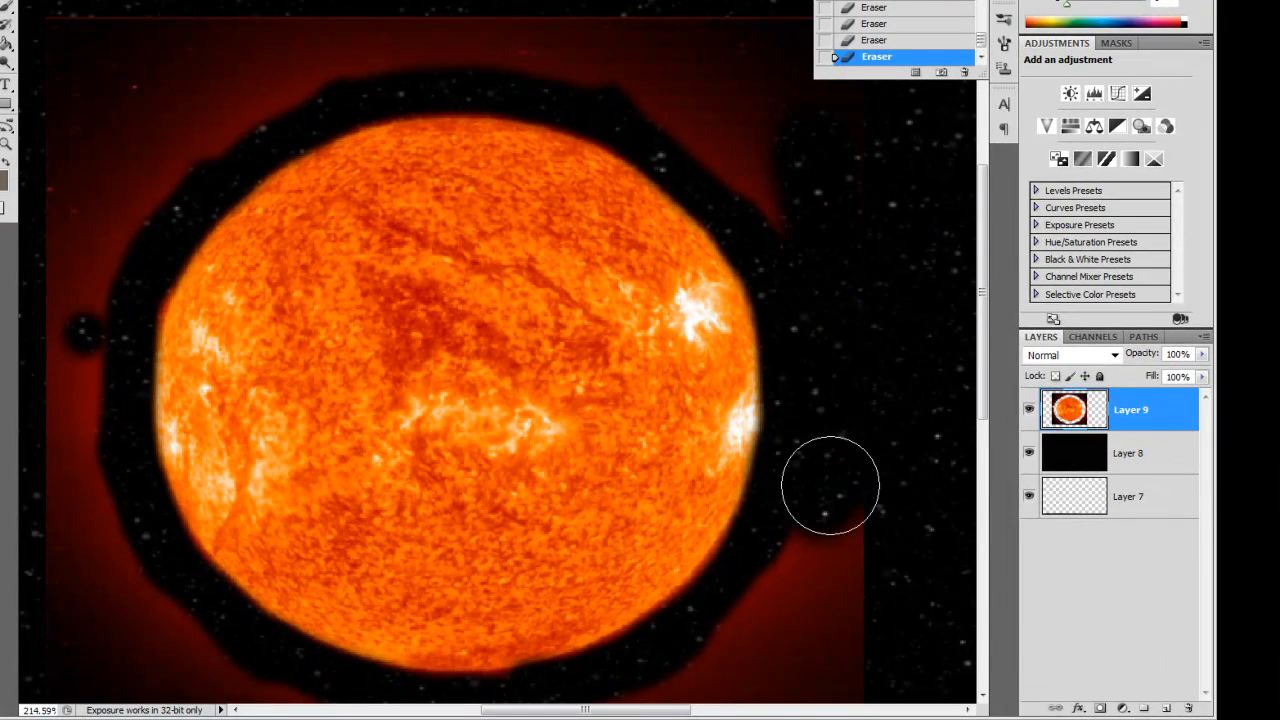
- Enlarge the eraser brush, set its hardness to 96%, and erase all the remaining red background around the sun
right_click(843, 469)
left_click_drag(927, 538, 1015, 538)
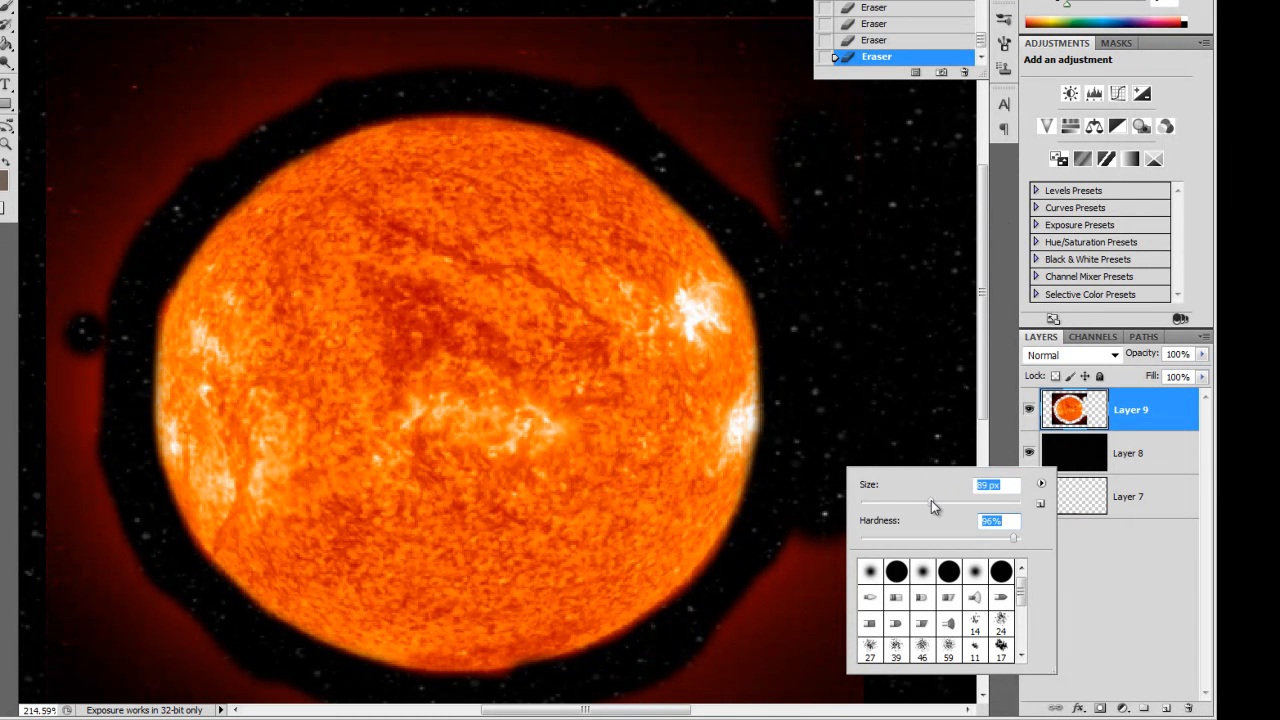
key("Return")
scroll(862, 414, "down", 4)
mouse_move(866, 414)
left_mouse_down()
mouse_move(866, 358)
mouse_move(832, 424)
mouse_move(734, 531)
mouse_move(604, 574)
mouse_move(792, 544)
mouse_move(810, 583)
mouse_move(494, 603)
mouse_move(173, 577)
mouse_move(98, 495)
mouse_move(246, 556)
mouse_move(220, 563)
mouse_move(84, 389)
mouse_move(24, 179)
mouse_move(17, 96)
mouse_move(80, 48)
left_mouse_up()
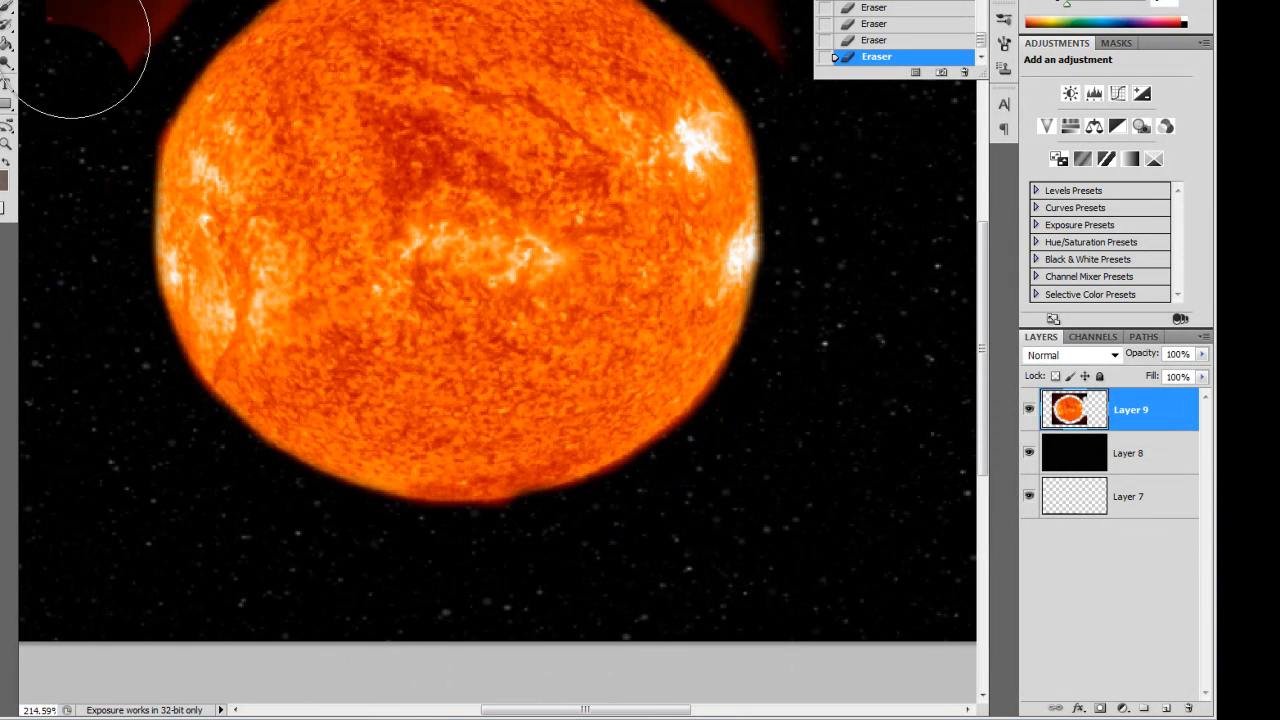
scroll(86, 43, "up", 4)
mouse_move(109, 120)
left_mouse_down()
mouse_move(123, 165)
mouse_move(257, 61)
mouse_move(37, 65)
mouse_move(98, 162)
mouse_move(135, 192)
mouse_move(366, 81)
mouse_move(779, 91)
mouse_move(842, 138)
mouse_move(834, 189)
mouse_move(744, 166)
left_mouse_up()
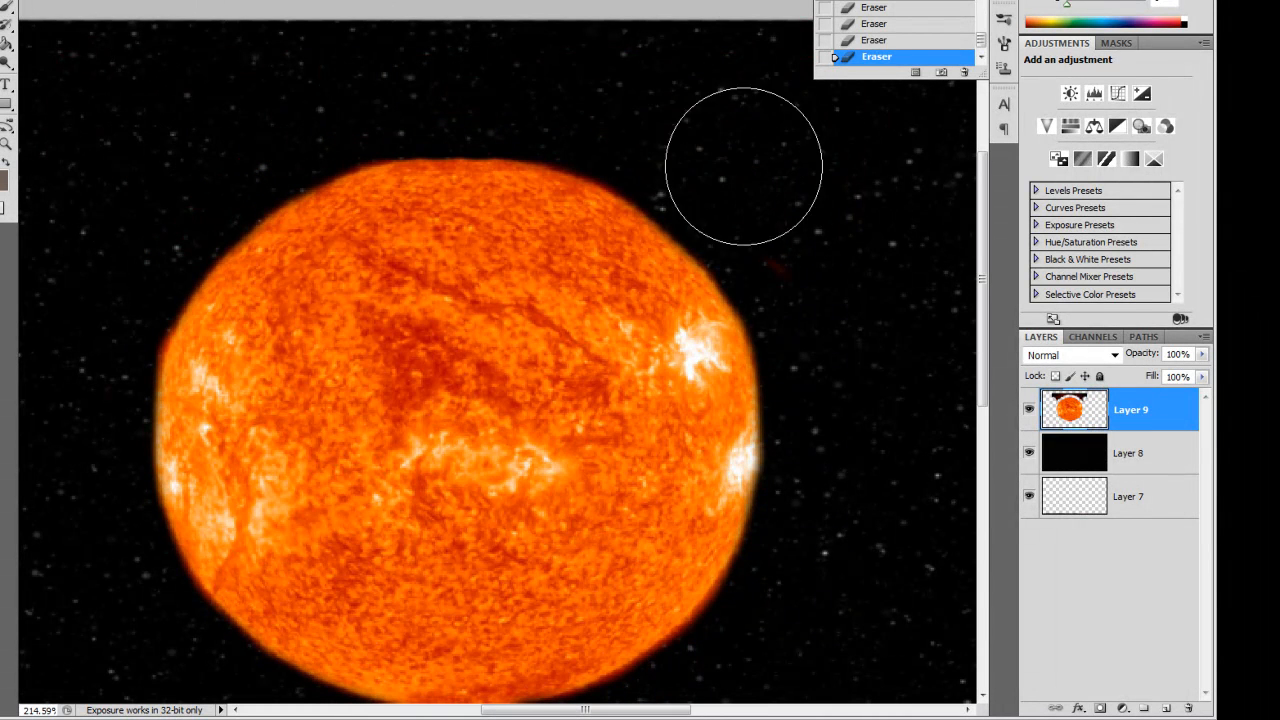
scroll(811, 449, "down", 3)
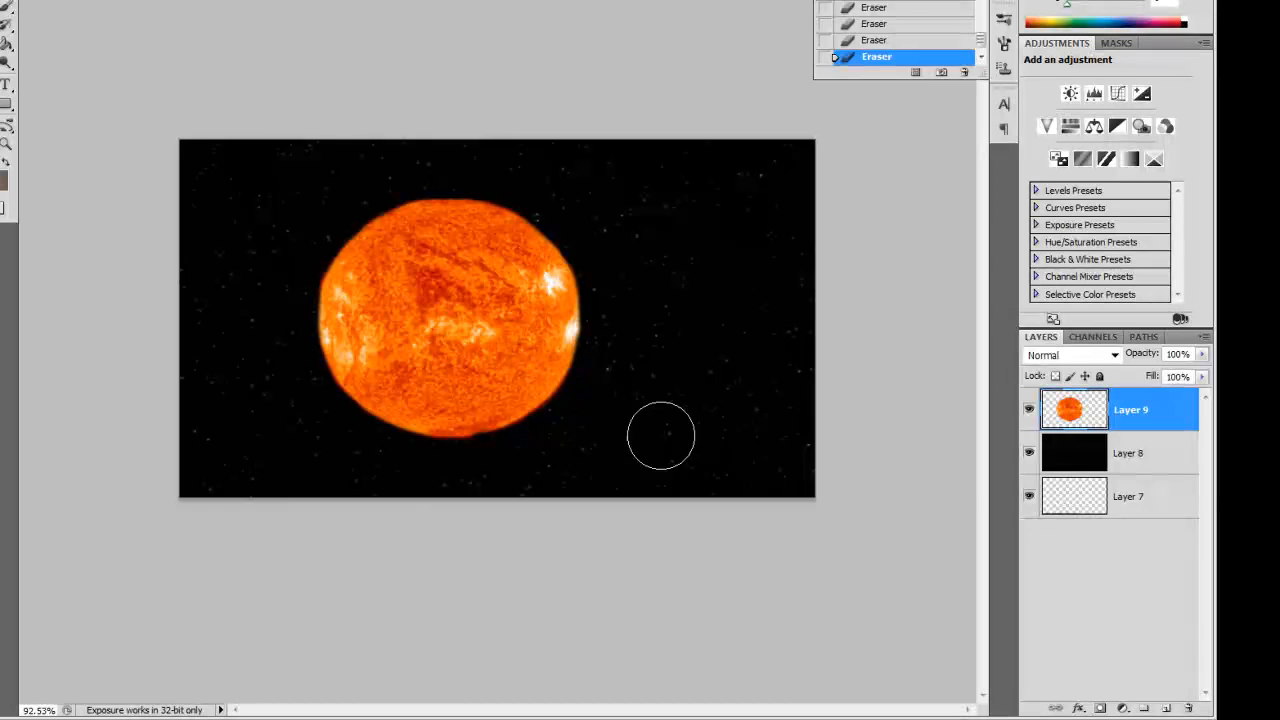
scroll(661, 435, "up", 1)
- Convert the sun layer to a smart object, scale it down to about half size and place it in the left half of the scene
right_click(1137, 425)
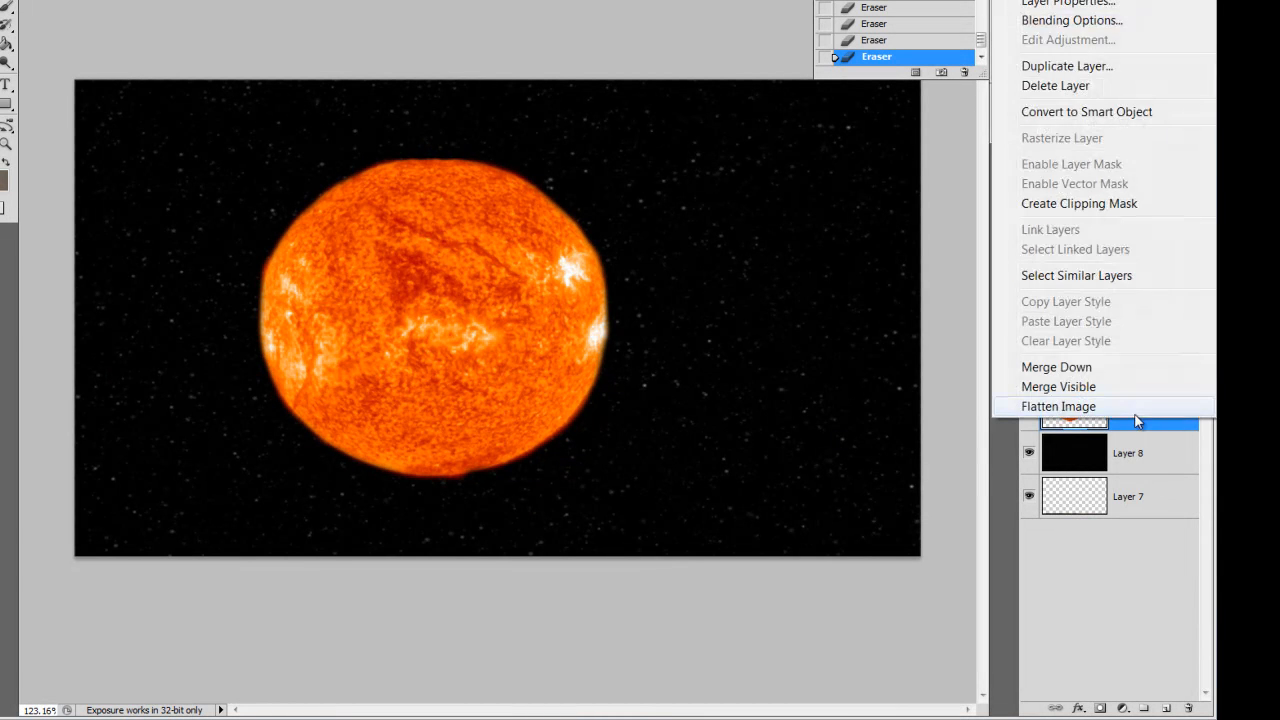
left_click(1075, 110)
key("ctrl+t")
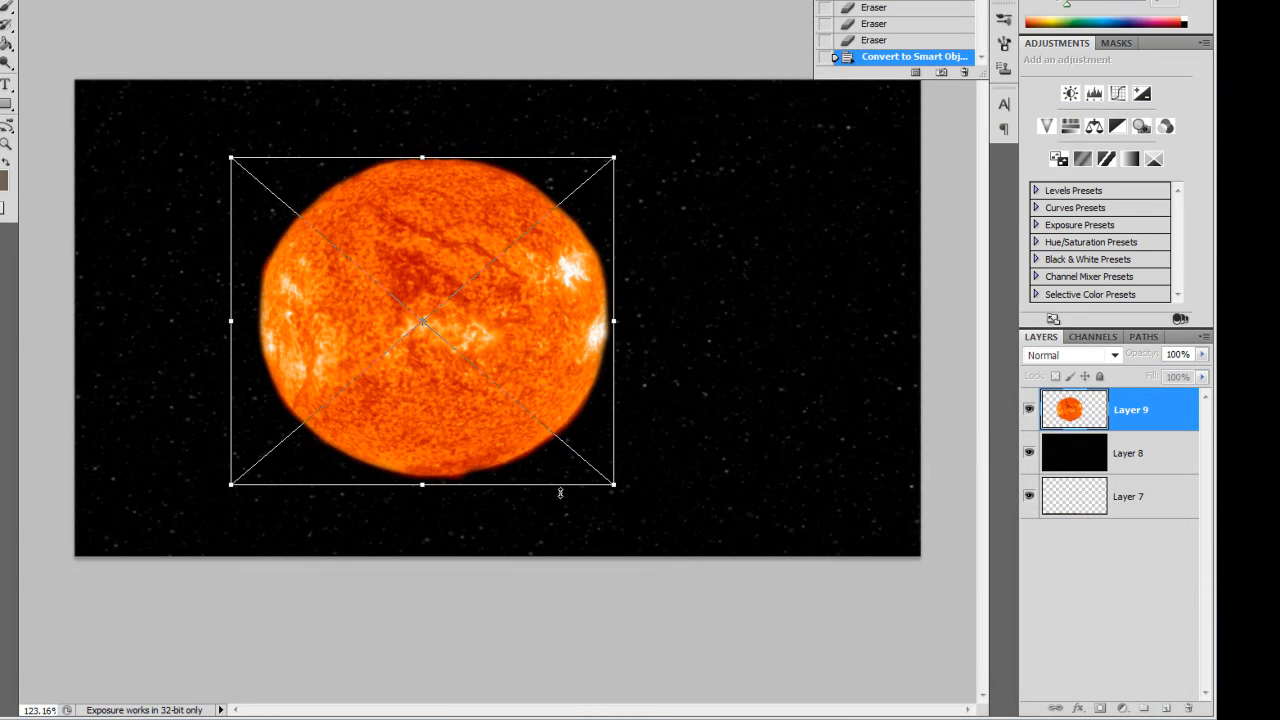
left_click_drag(609, 484, 432, 334)
left_click_drag(394, 280, 349, 381)
left_click_drag(399, 436, 387, 427)
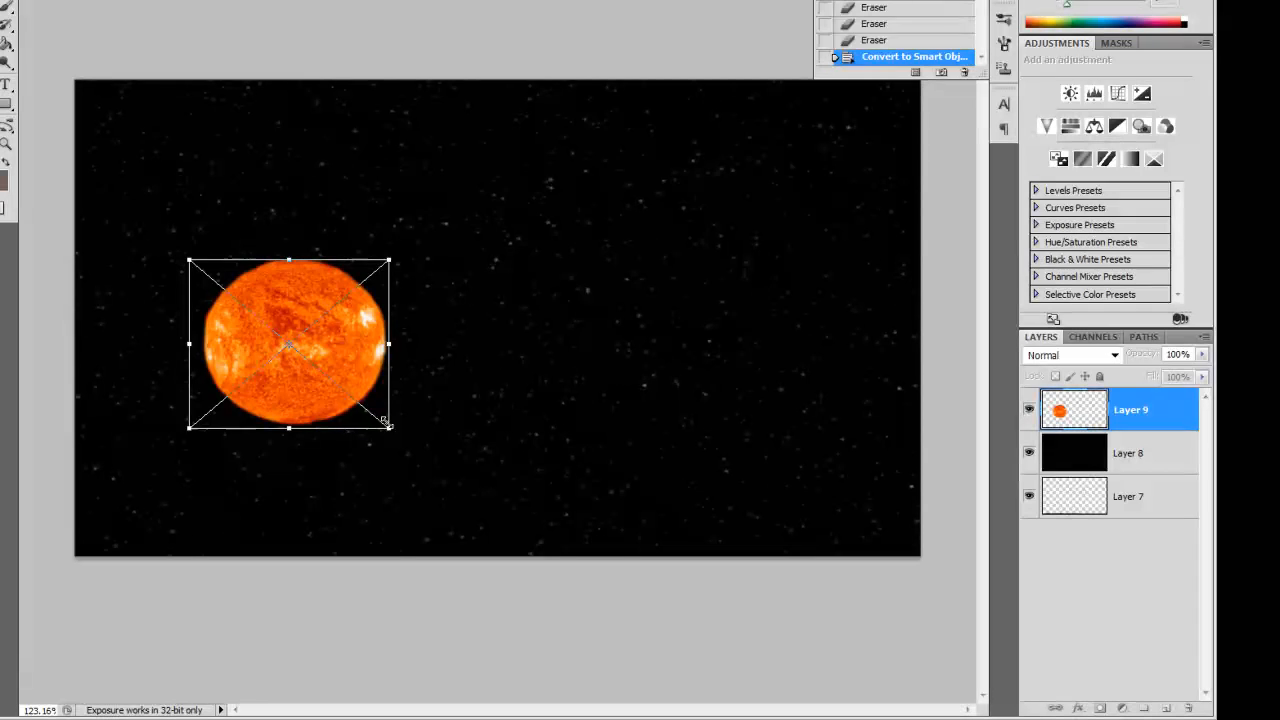
left_click(505, 193)
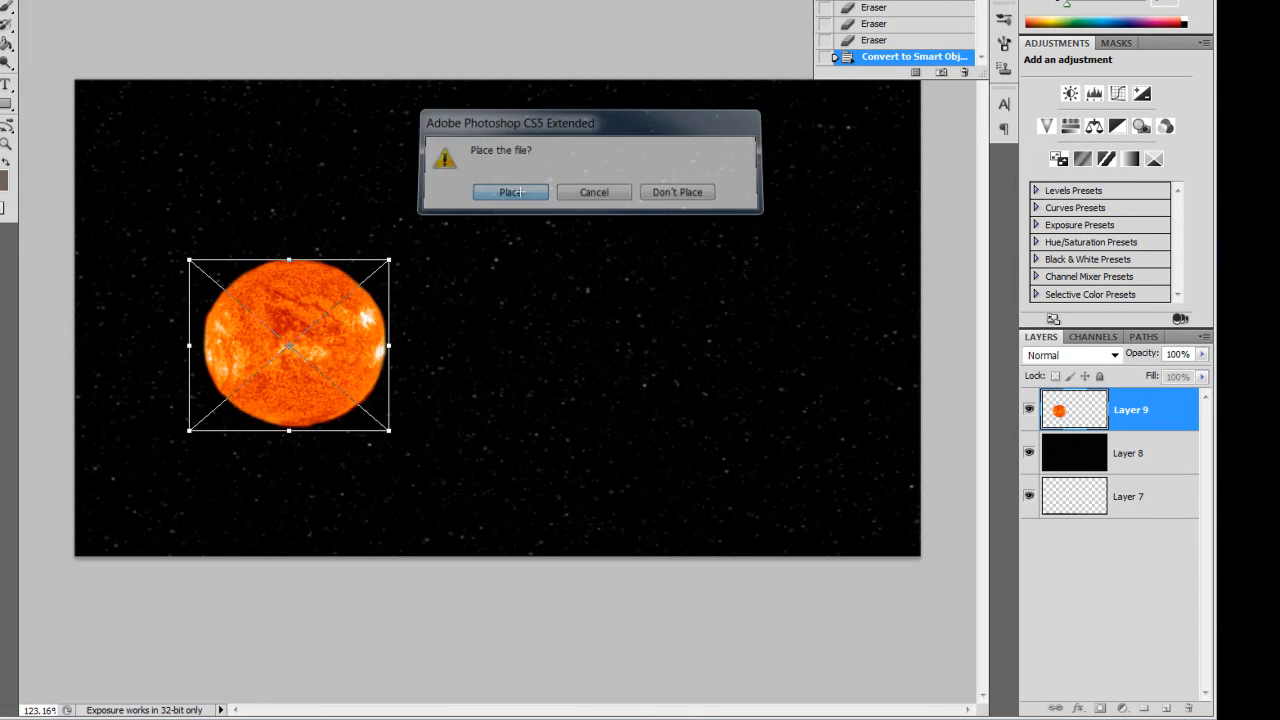
- Rasterize the sun layer and add an Outer Glow layer style to it
right_click(1146, 414)
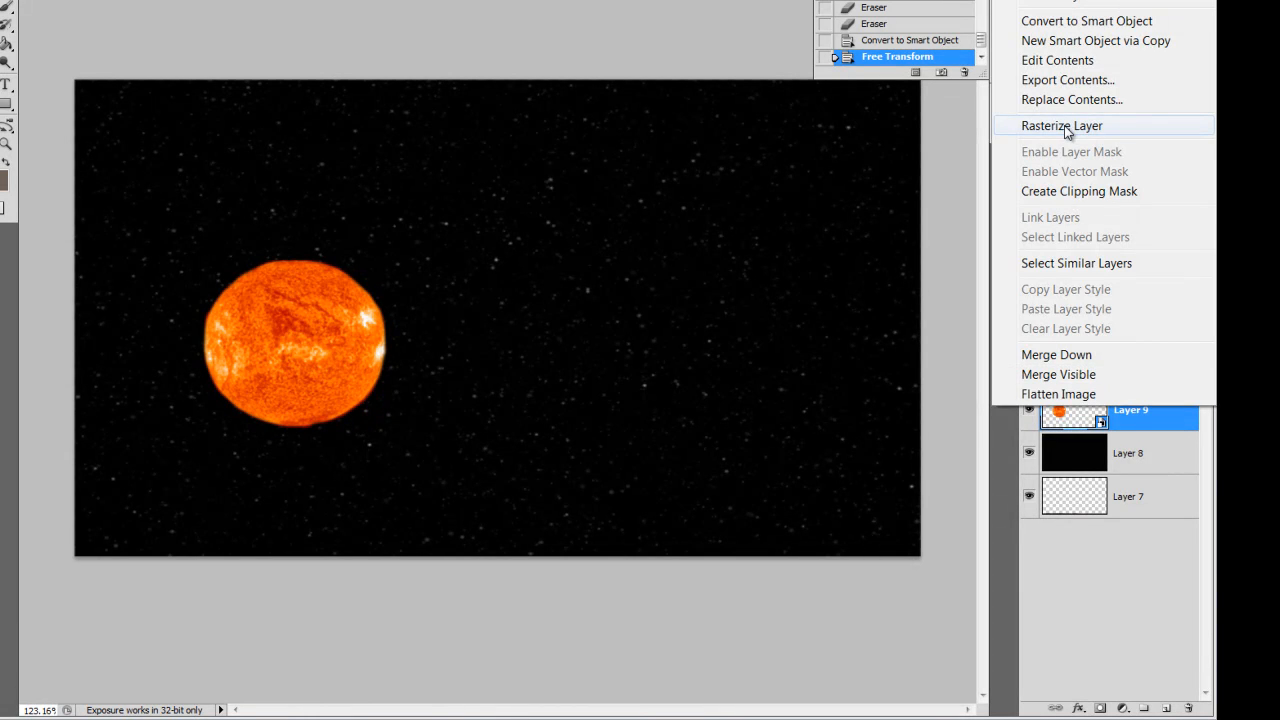
left_click(1062, 126)
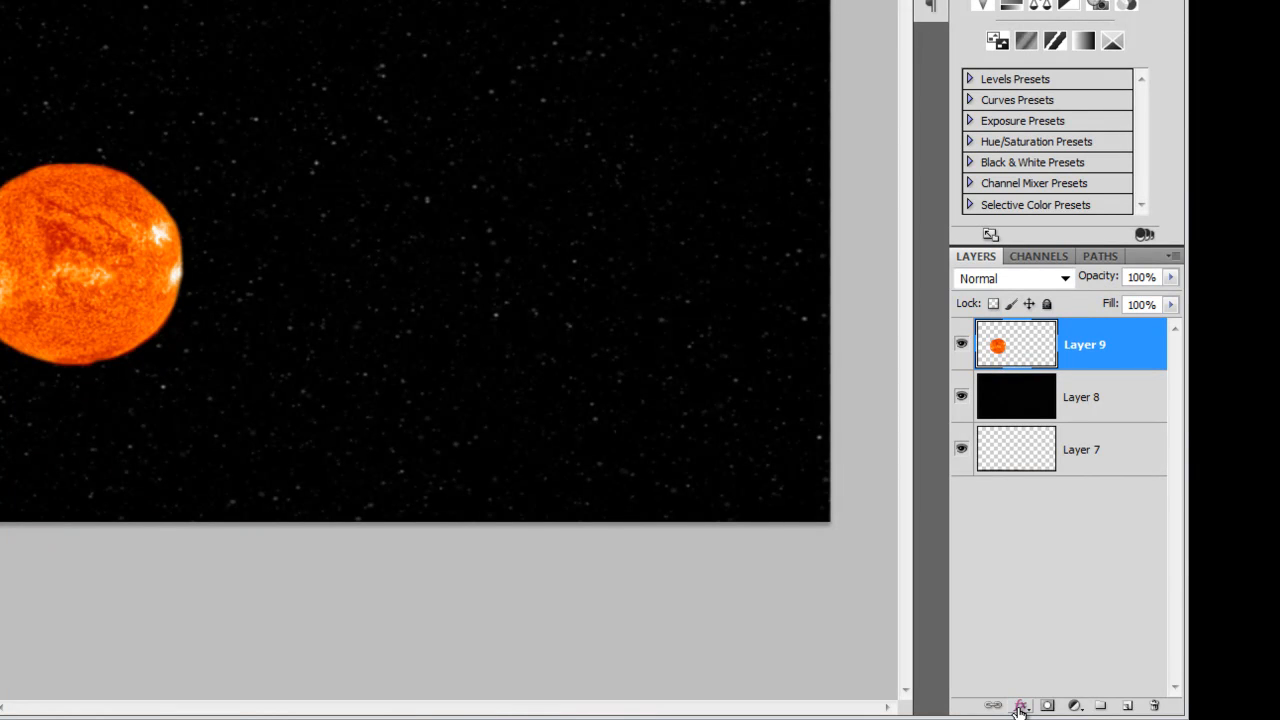
left_click(1021, 708)
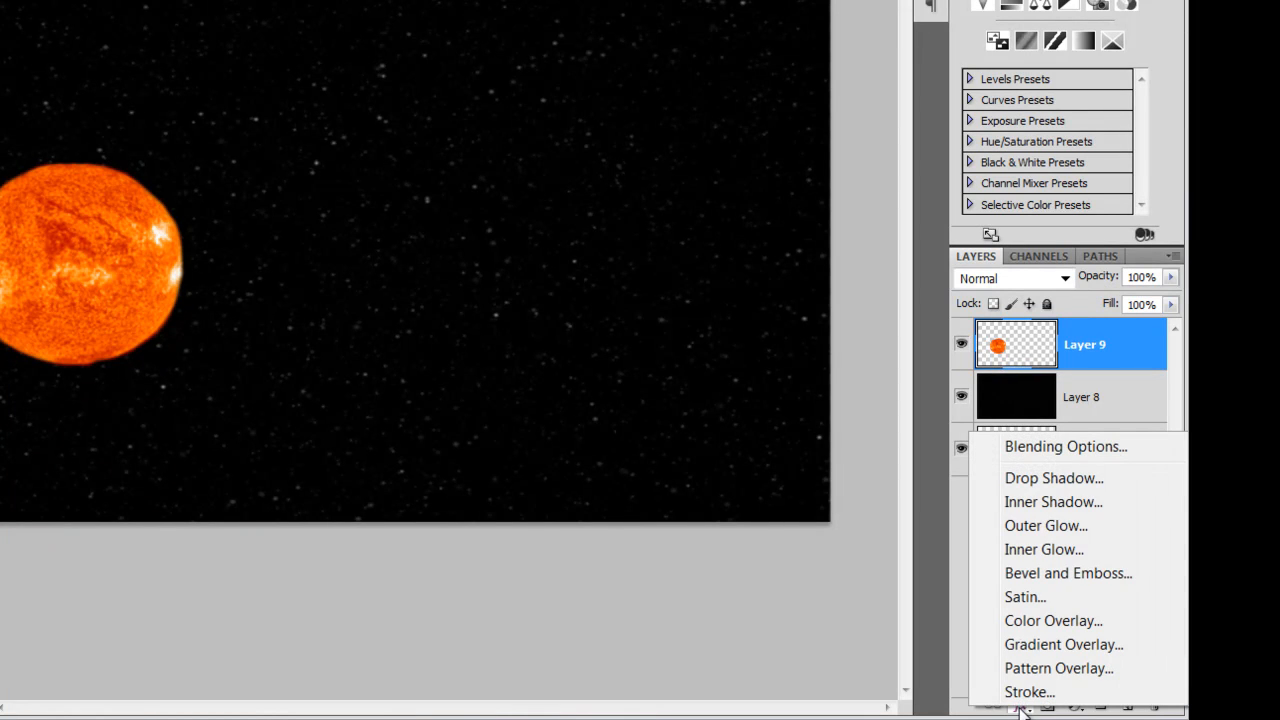
left_click(1029, 452)
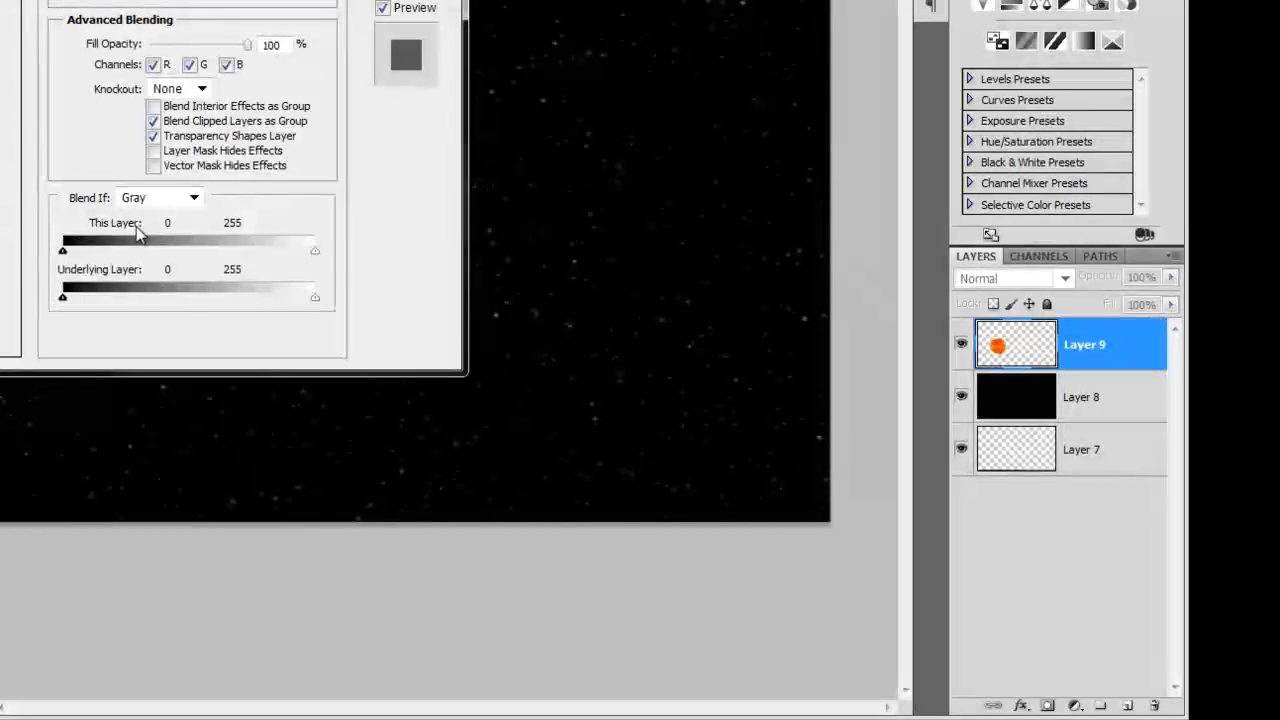
left_click_drag(250, 0, 575, 0)
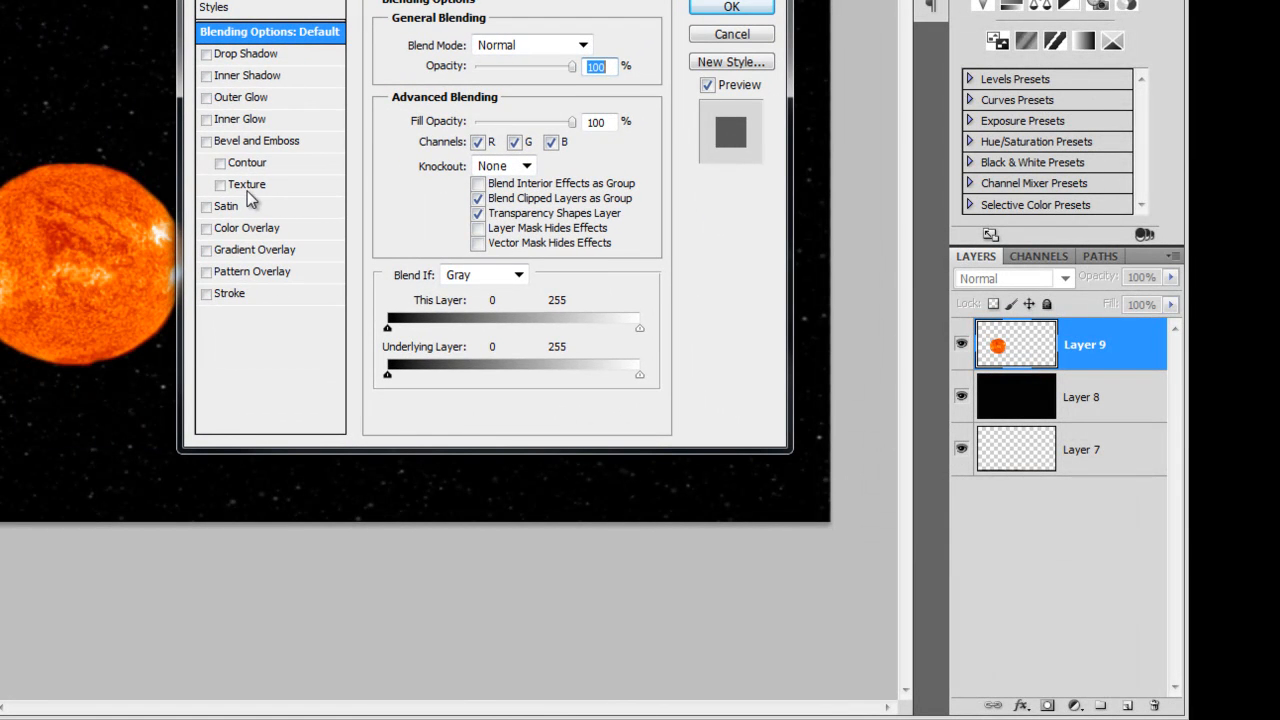
left_click(207, 98)
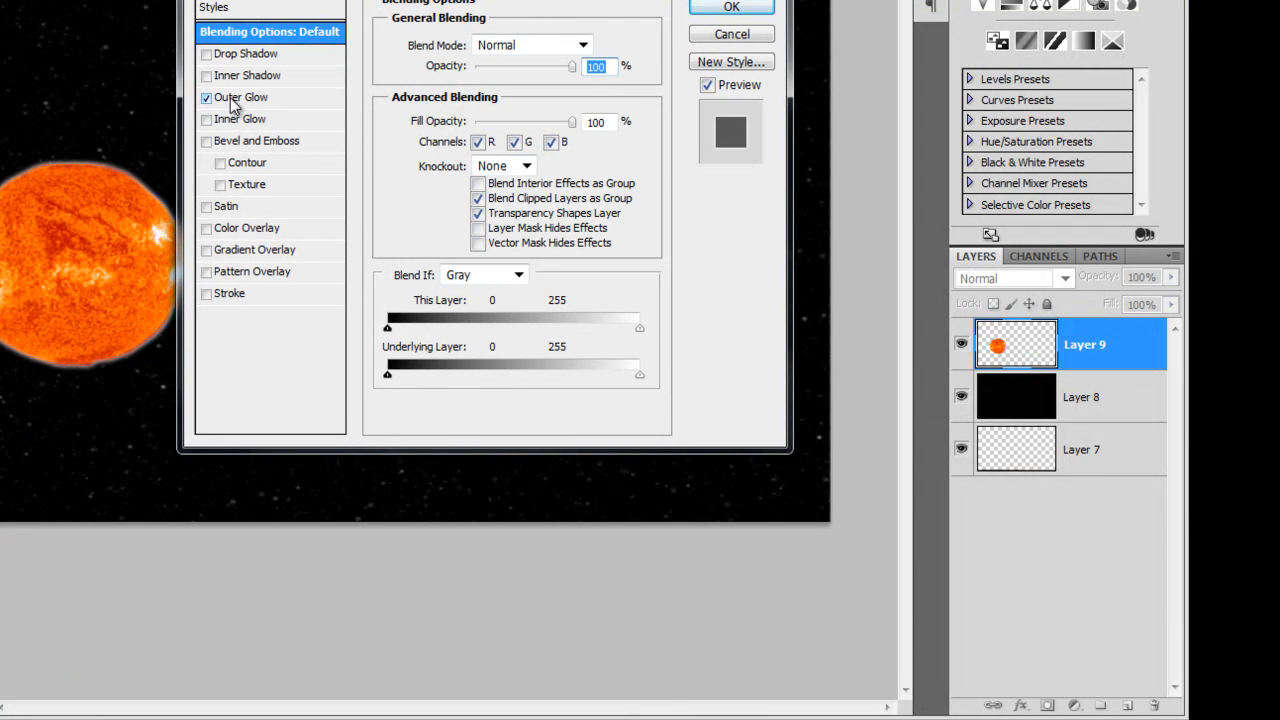
left_click(240, 100)
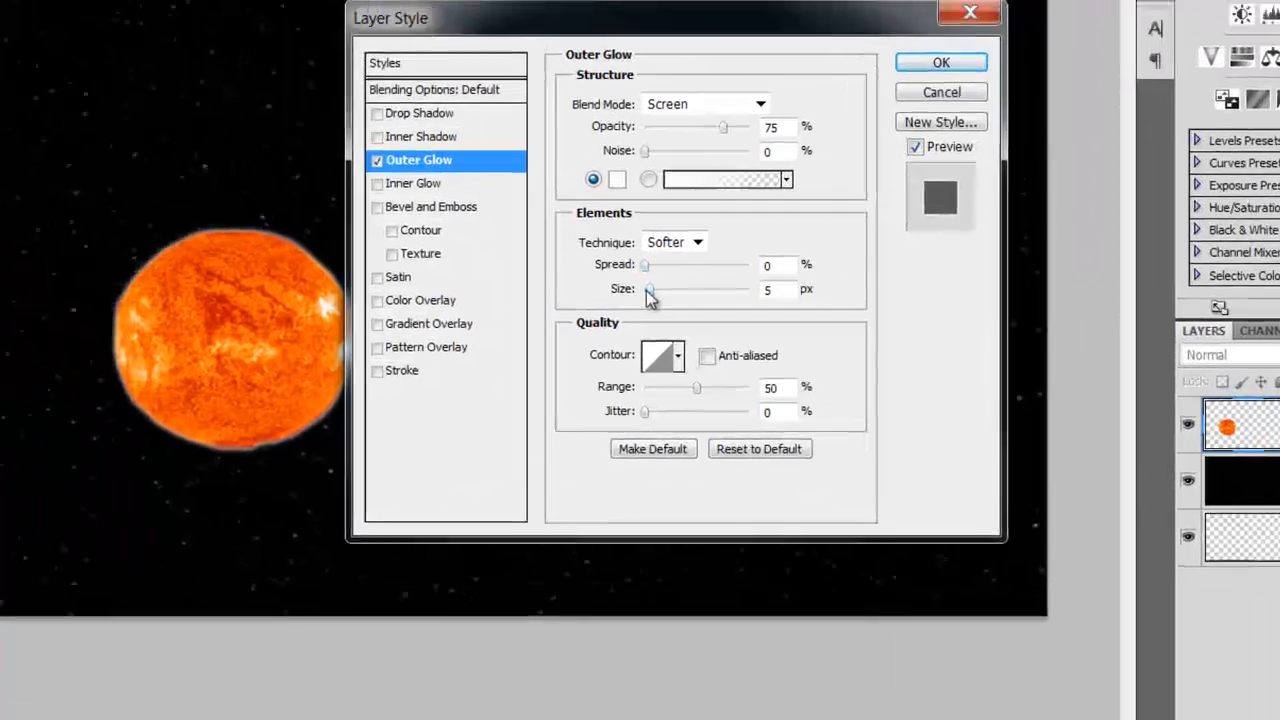
- Set the outer glow's size to 98 px, keeping the sun in view beside the dialog
left_click_drag(463, 218, 494, 228)
left_click_drag(832, 355, 843, 353)
left_click_drag(790, 72, 941, 74)
mouse_move(988, 351)
left_mouse_down()
mouse_move(970, 330)
mouse_move(938, 330)
mouse_move(990, 352)
left_mouse_up()
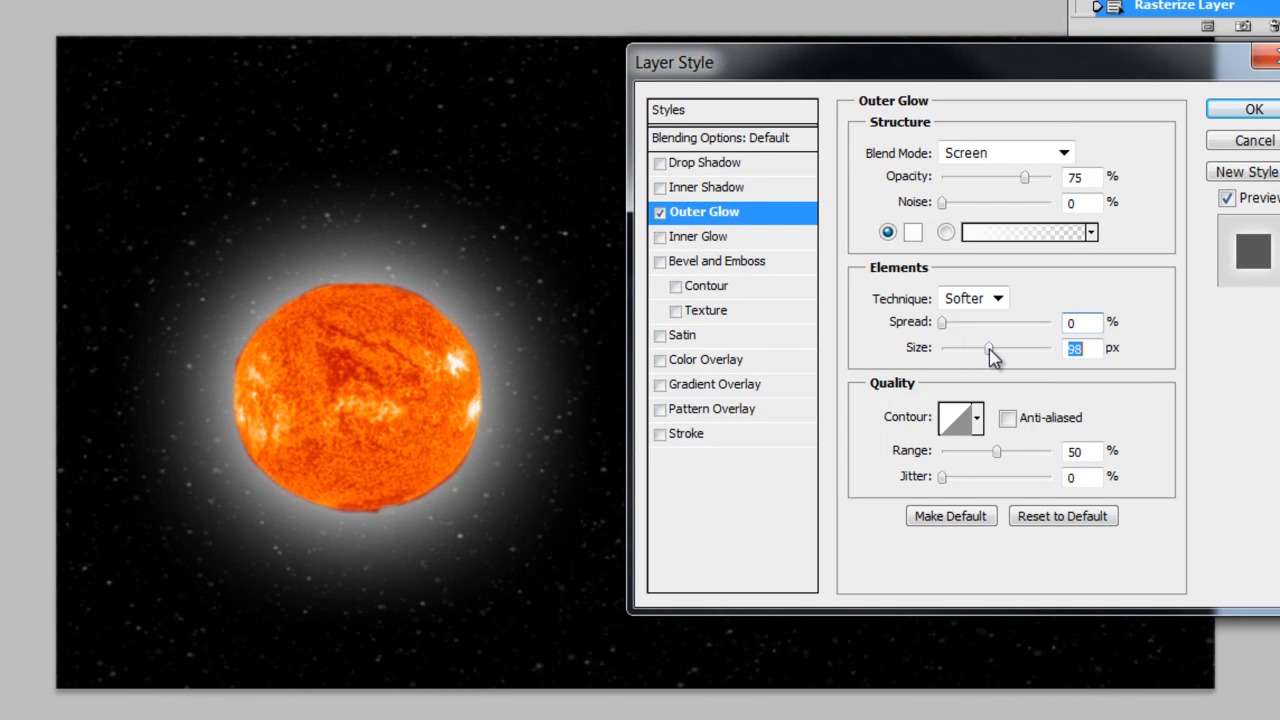
- Change the outer glow colour to pure red (ff0000), apply the layer style and inspect the glow around the sun
left_click(912, 236)
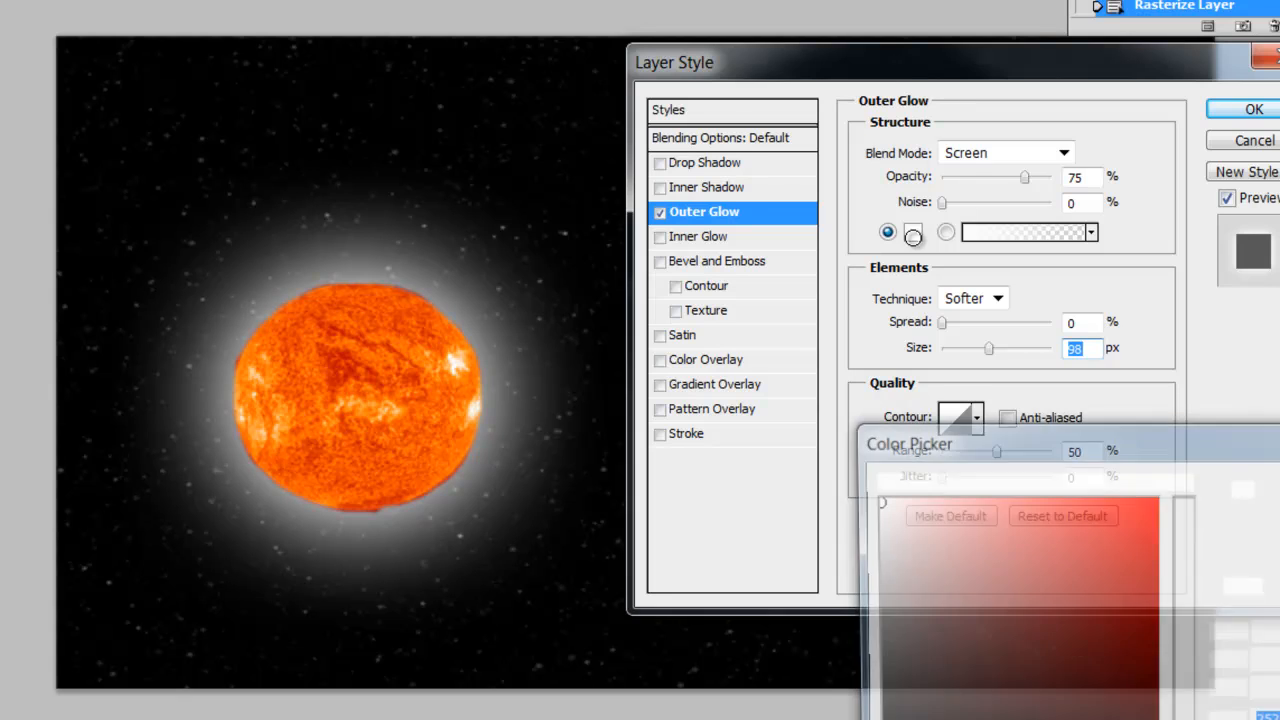
left_click(1108, 571)
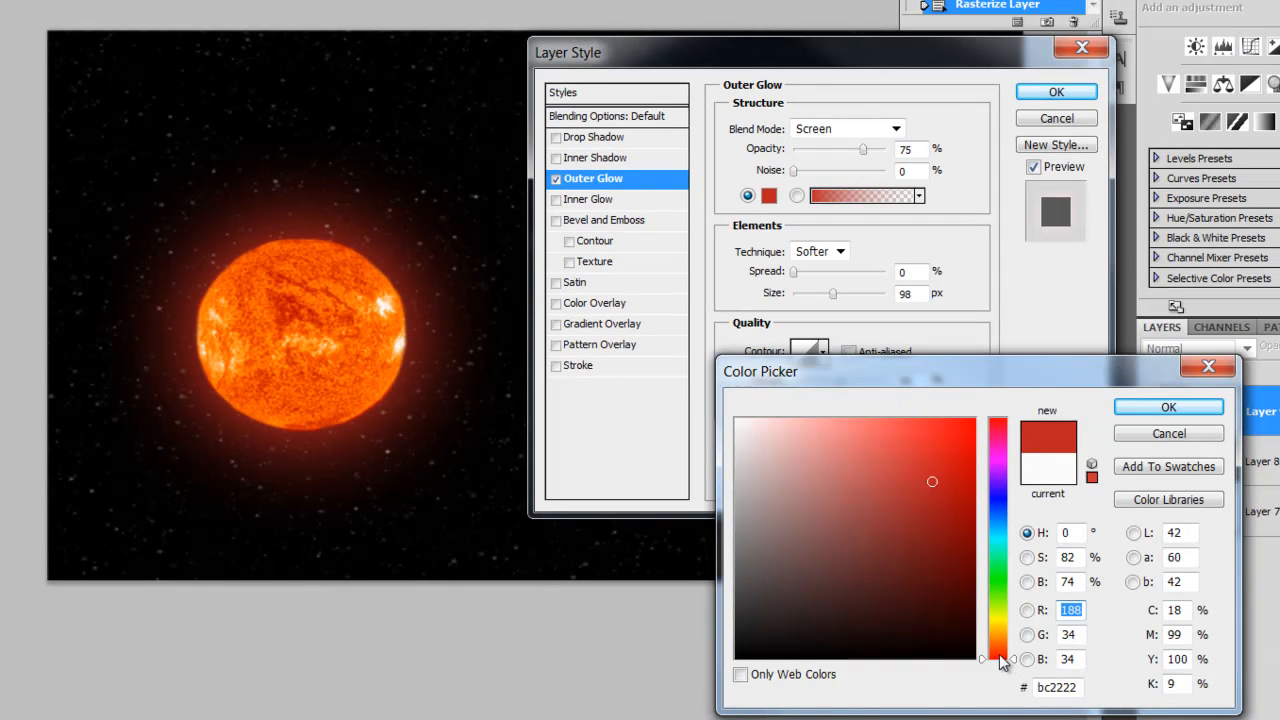
left_click_drag(920, 414, 982, 418)
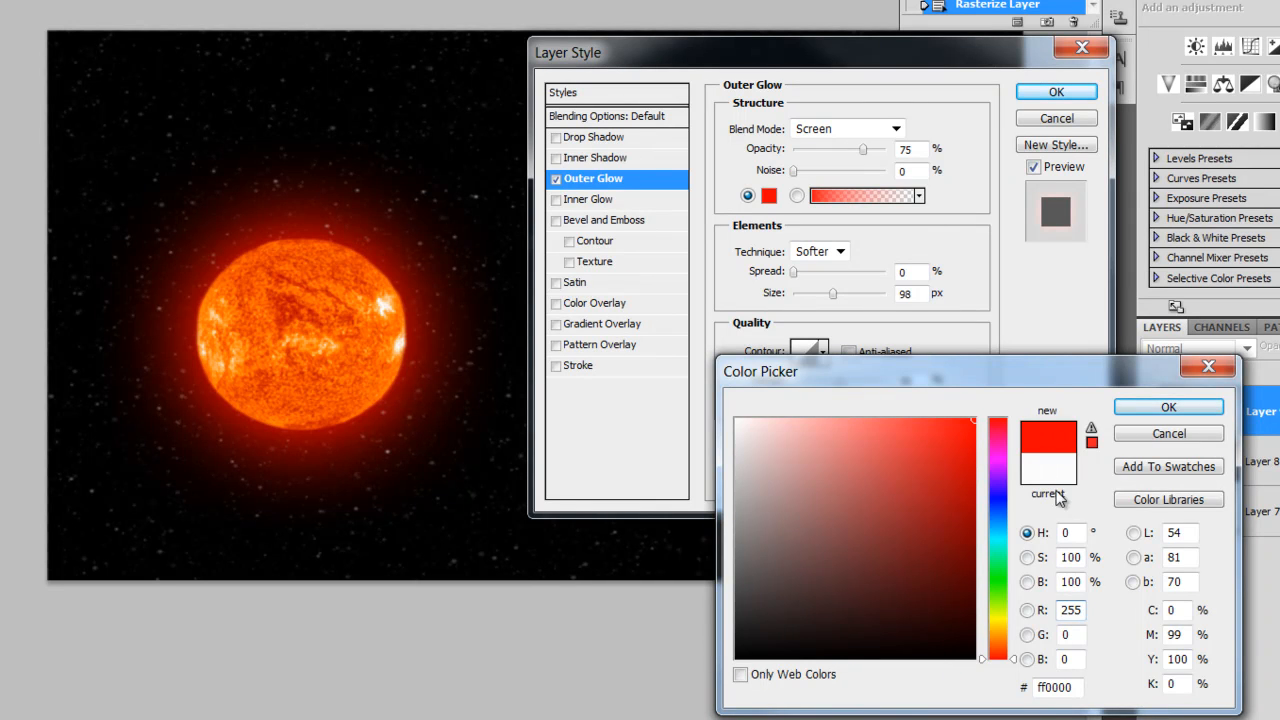
left_click(1163, 408)
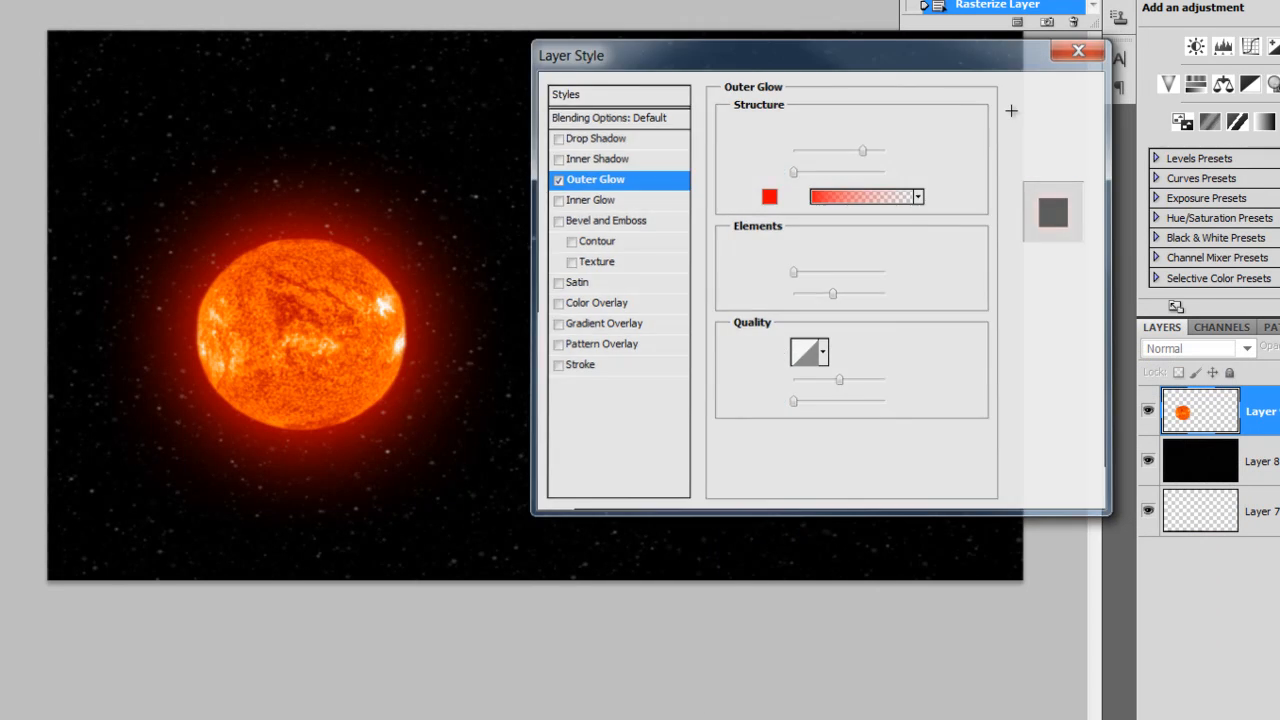
left_click(1053, 88)
scroll(37, 325, "up", 4)
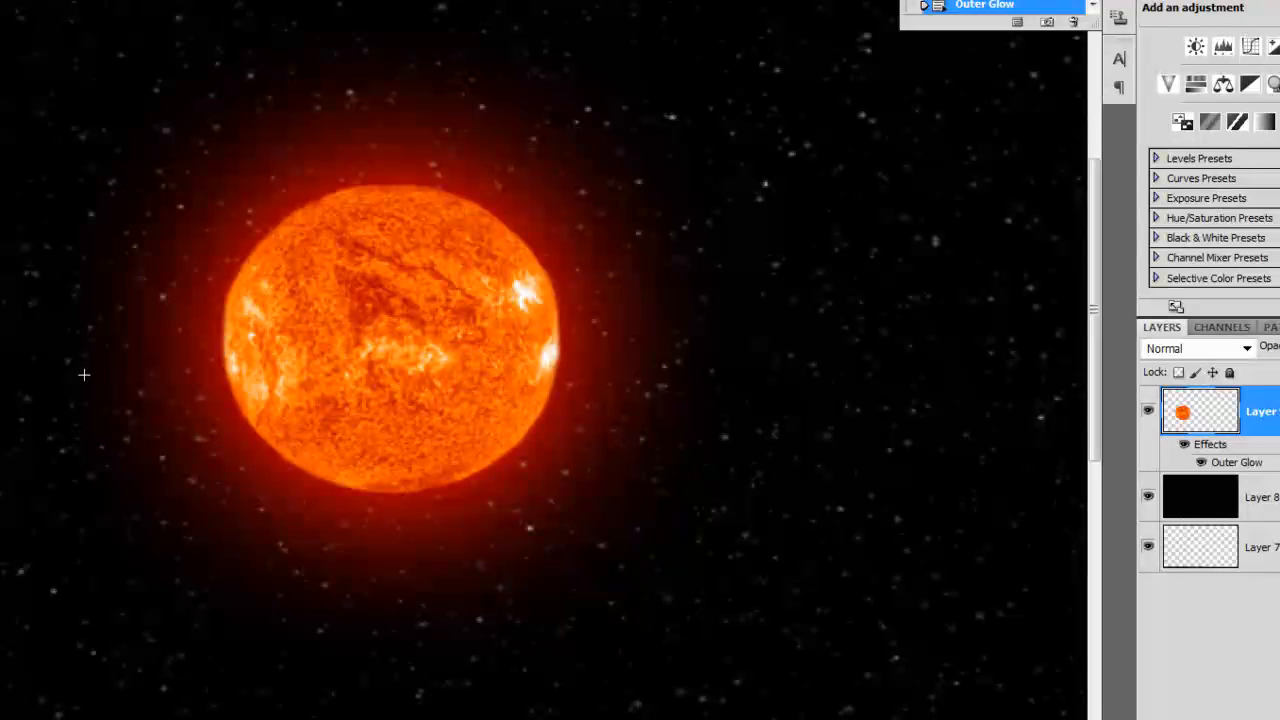
scroll(321, 376, "up", 1)
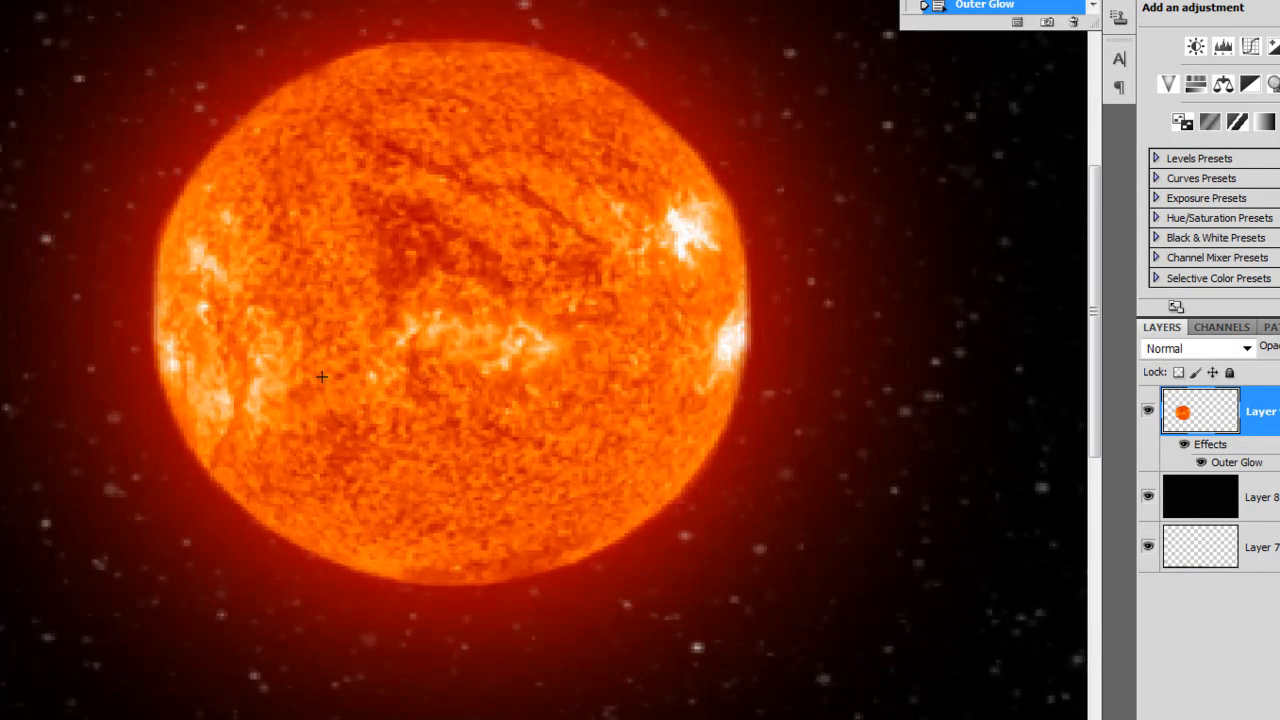
scroll(444, 443, "down", 4)
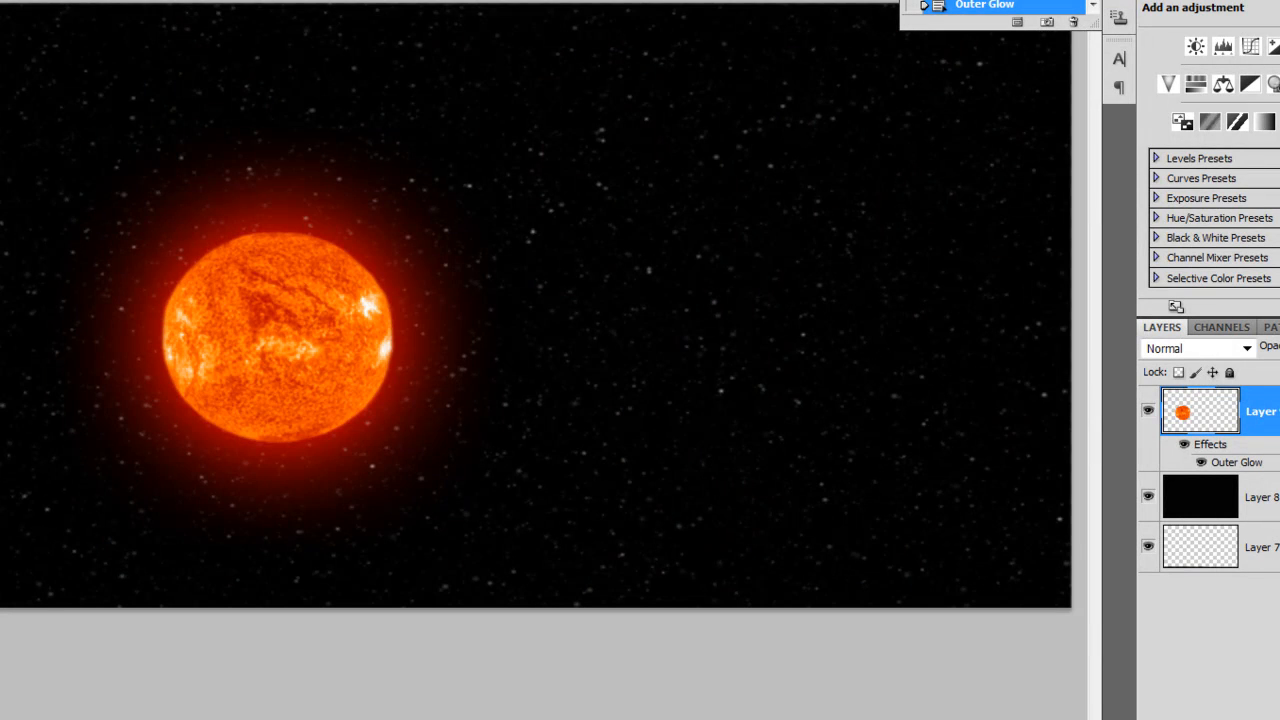
scroll(840, 493, "down", 1)
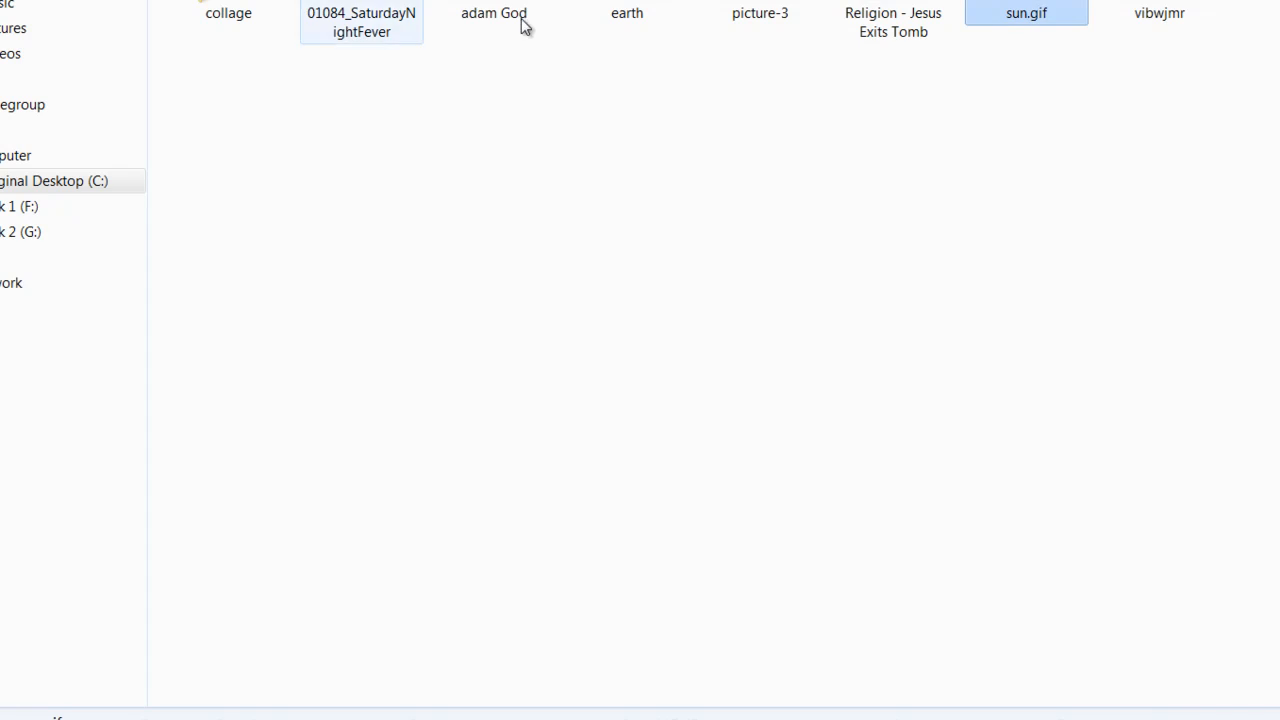
- Open the earth picture from the Working folder in Adobe Photoshop CS5
double_click(600, 45)
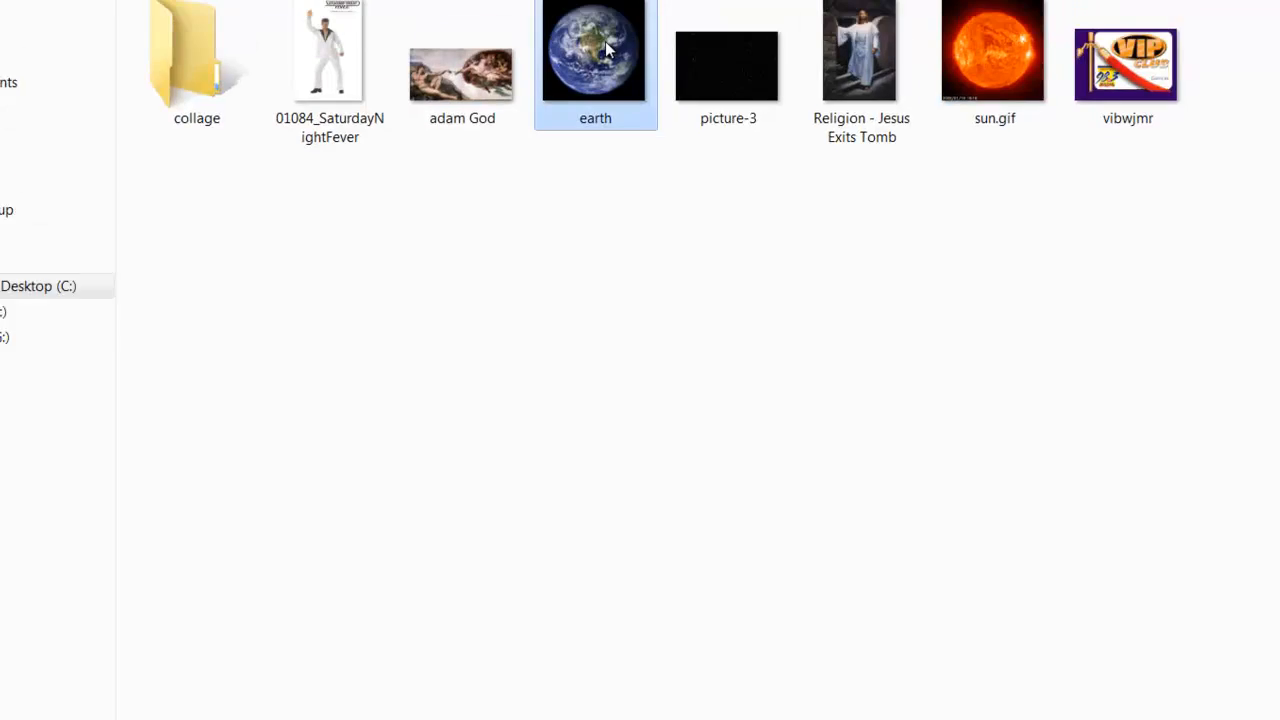
right_click(573, 146)
mouse_move(650, 408)
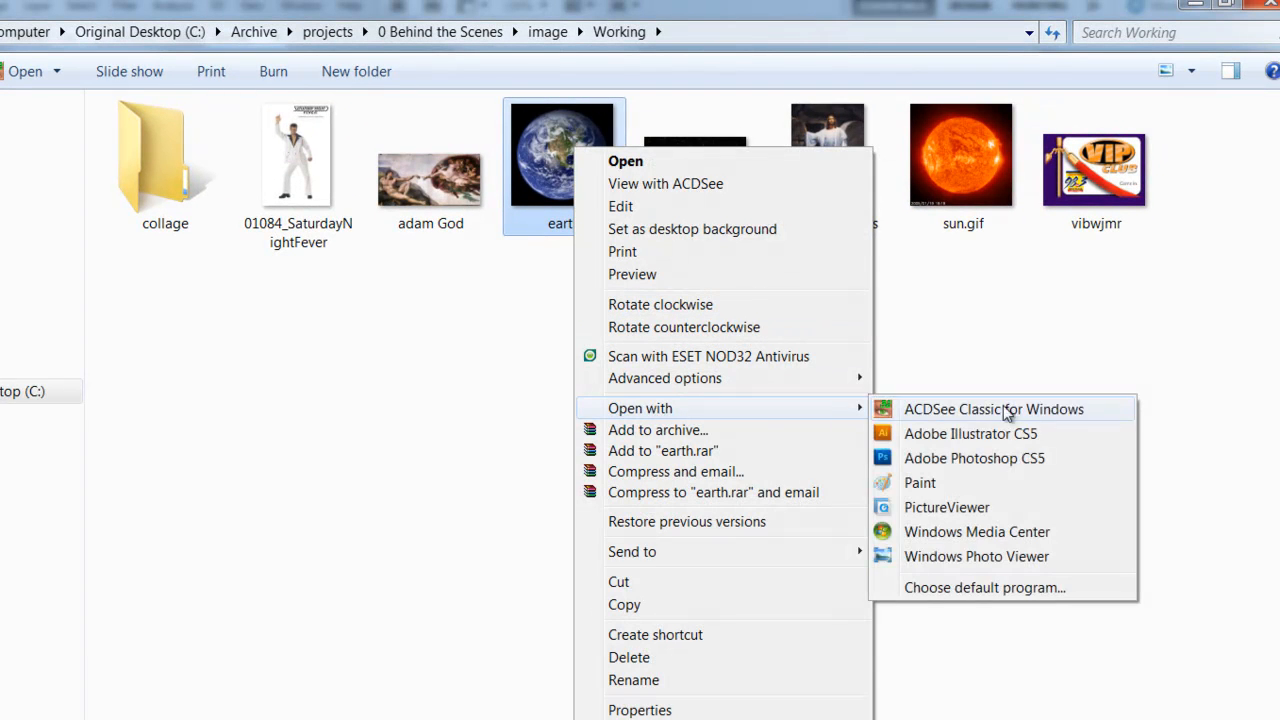
left_click(985, 457)
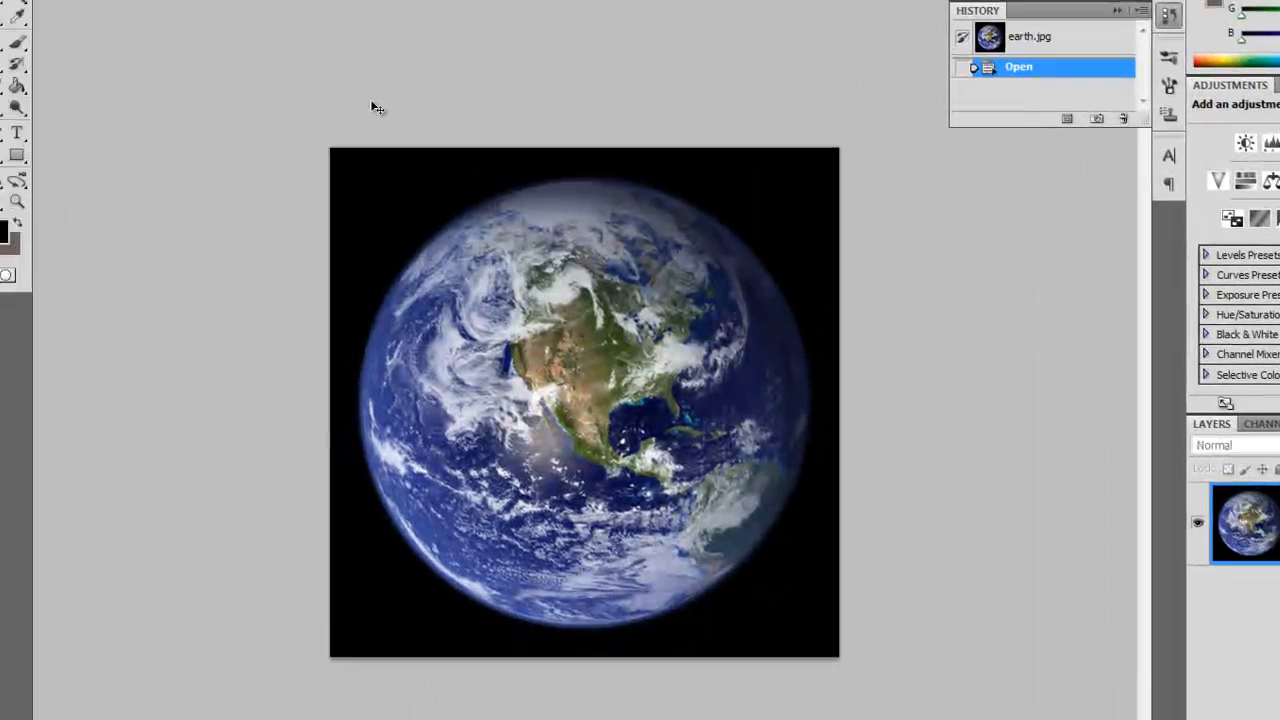
- Copy the entire earth picture and paste it as a new layer into the space scene
key("ctrl+a")
left_click(357, 11)
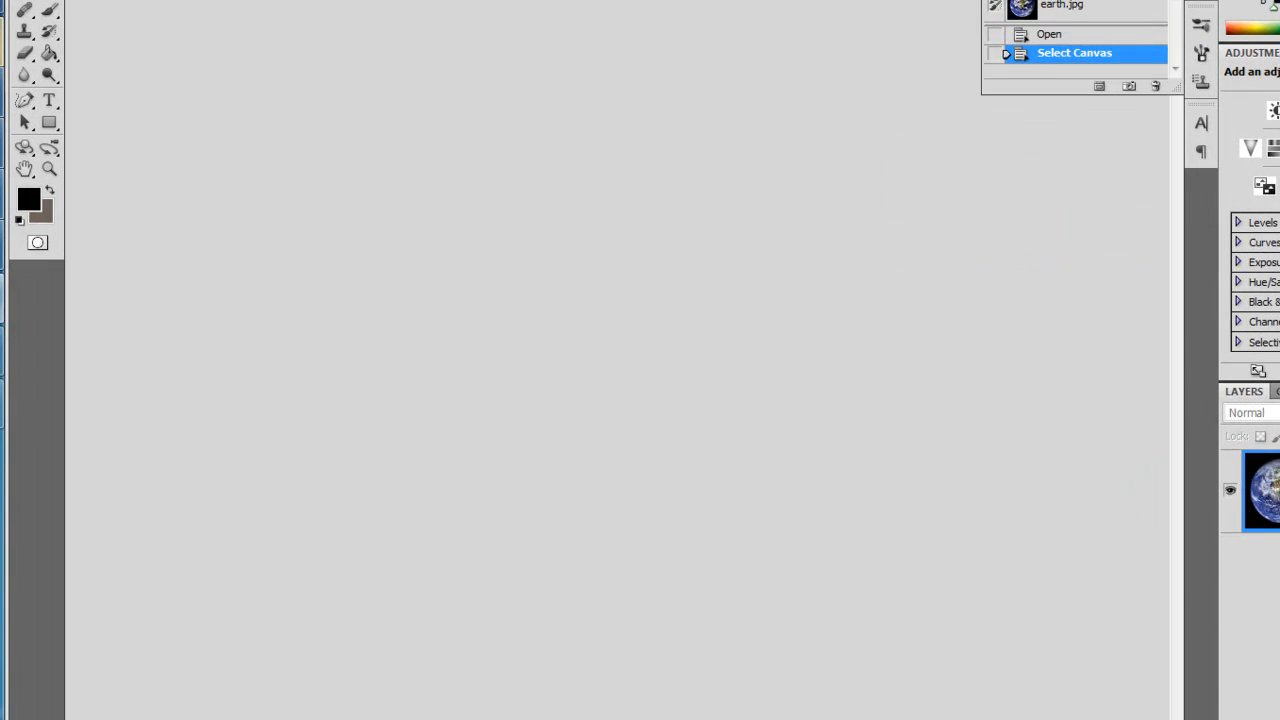
key("ctrl+v")
key("ctrl+minus")
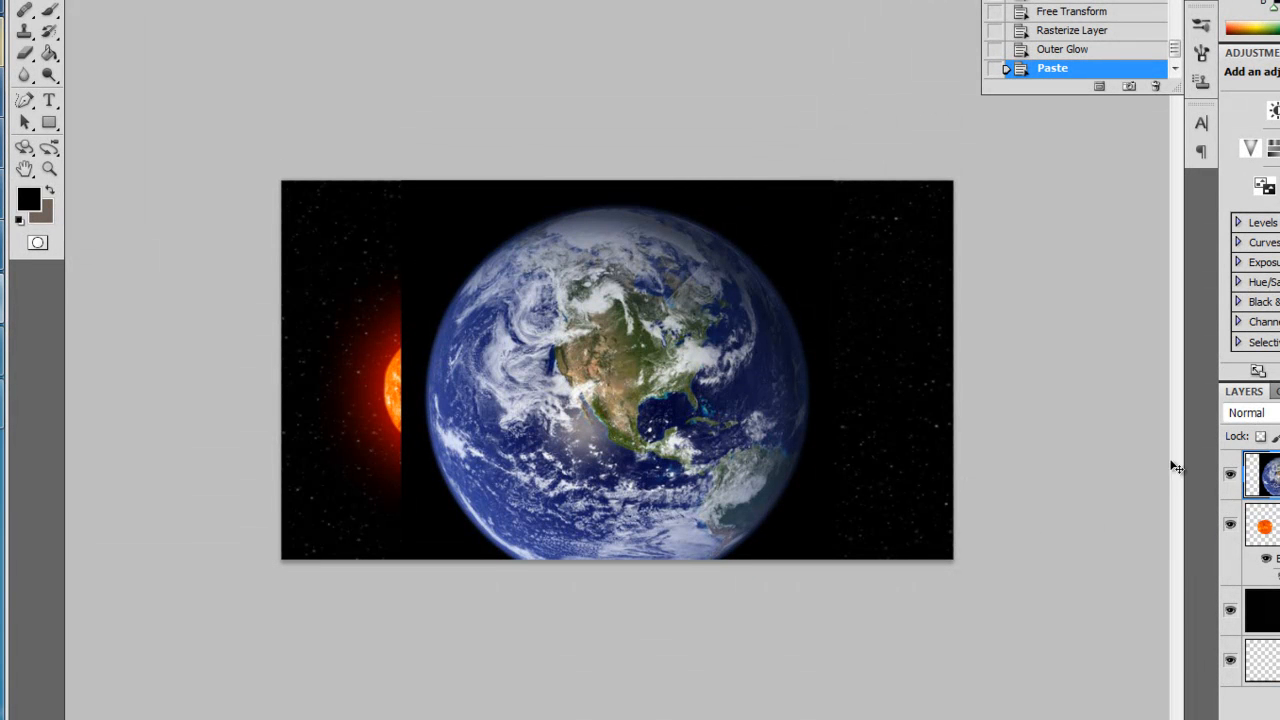
- Scale the earth layer down with Free Transform and position it in the right half of the scene, opposite the sun
key("ctrl+t")
left_click_drag(401, 178, 543, 323)
left_click_drag(694, 446, 748, 356)
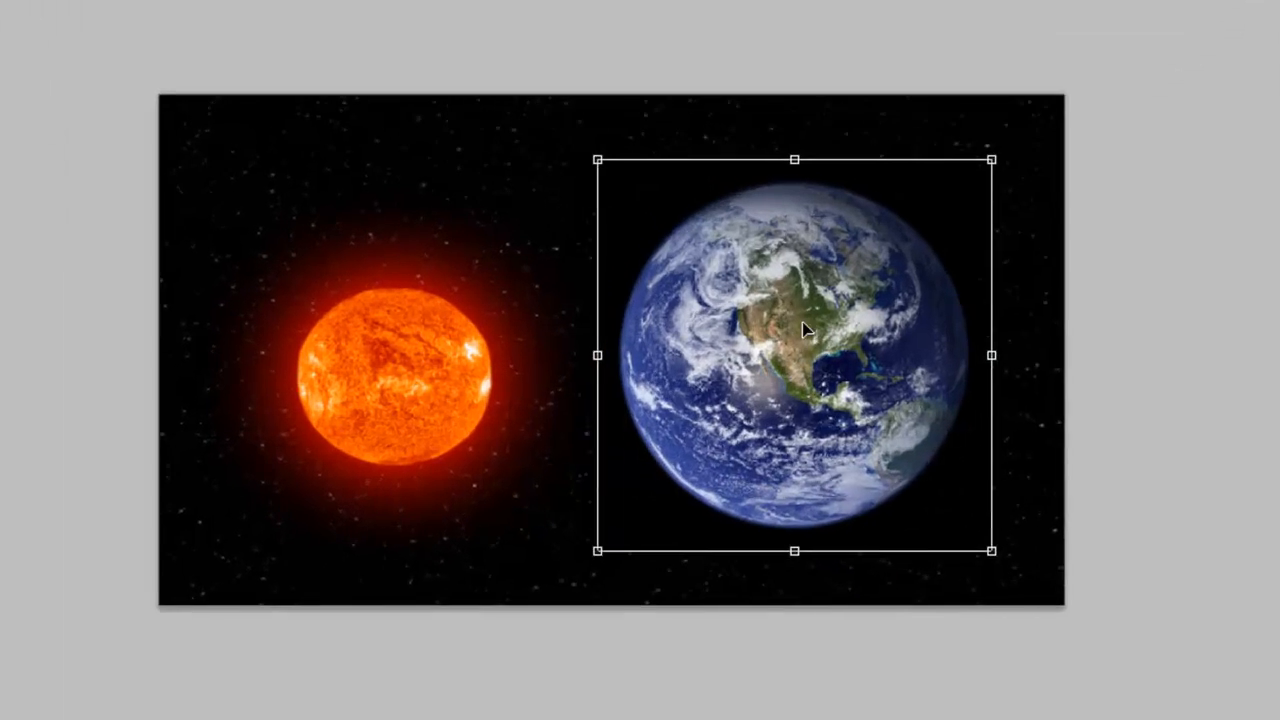
left_click_drag(589, 134, 645, 203)
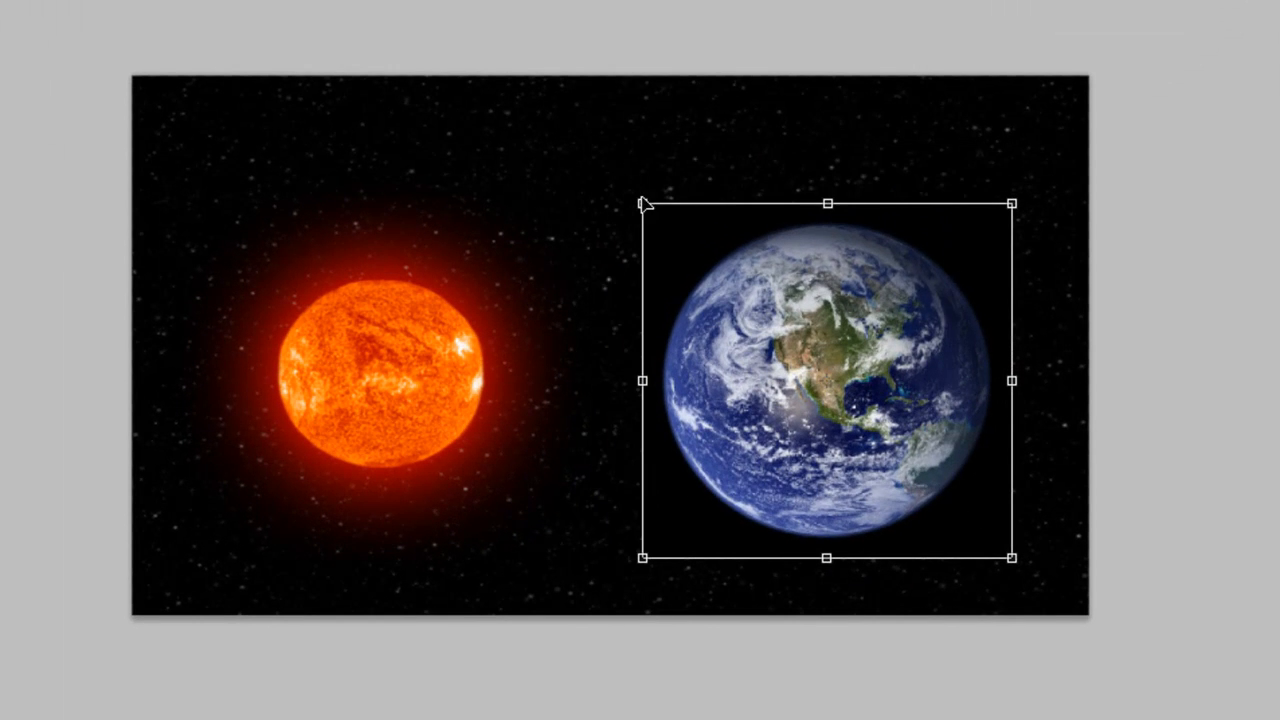
left_click_drag(815, 352, 821, 323)
left_click_drag(652, 167, 668, 184)
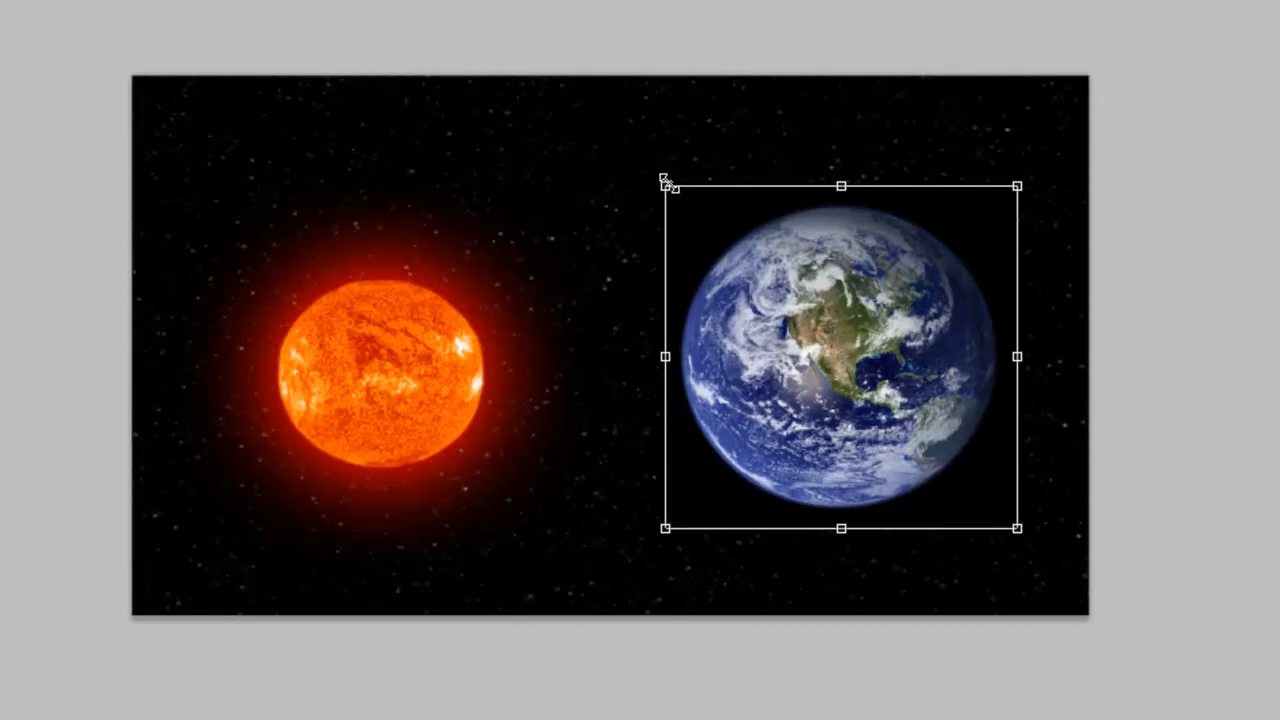
left_click_drag(772, 300, 770, 293)
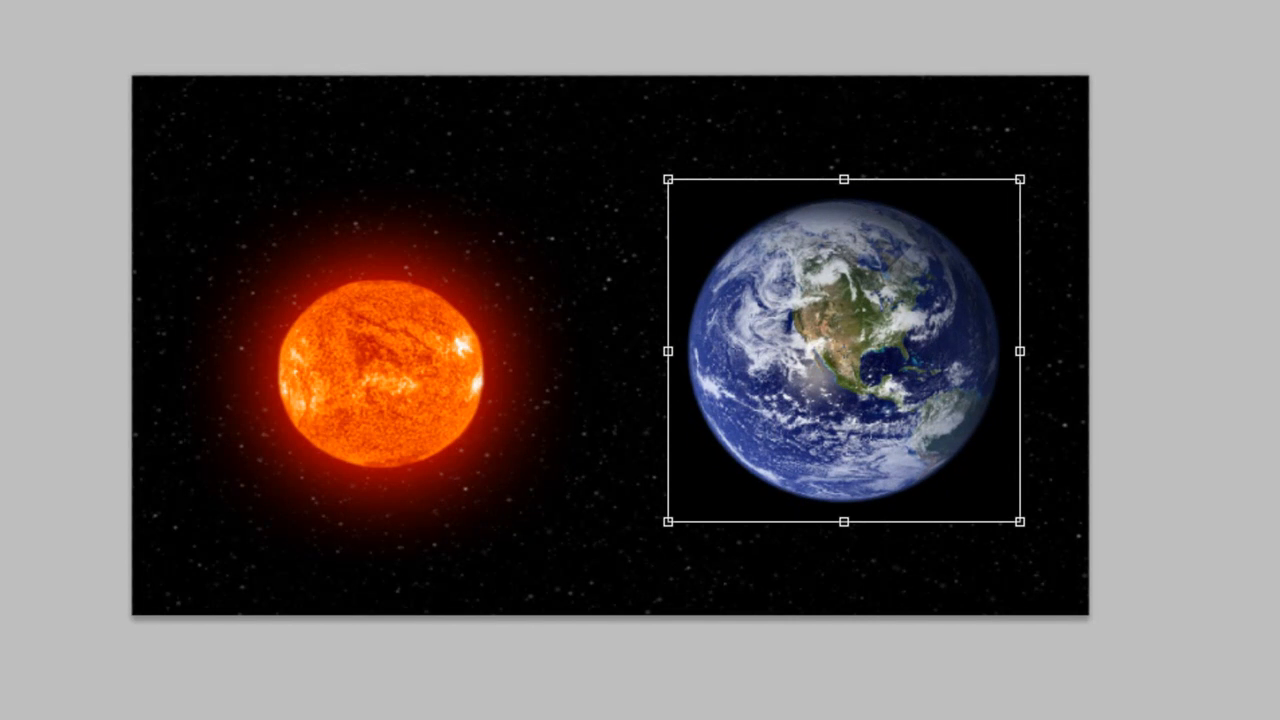
left_click(671, 146)
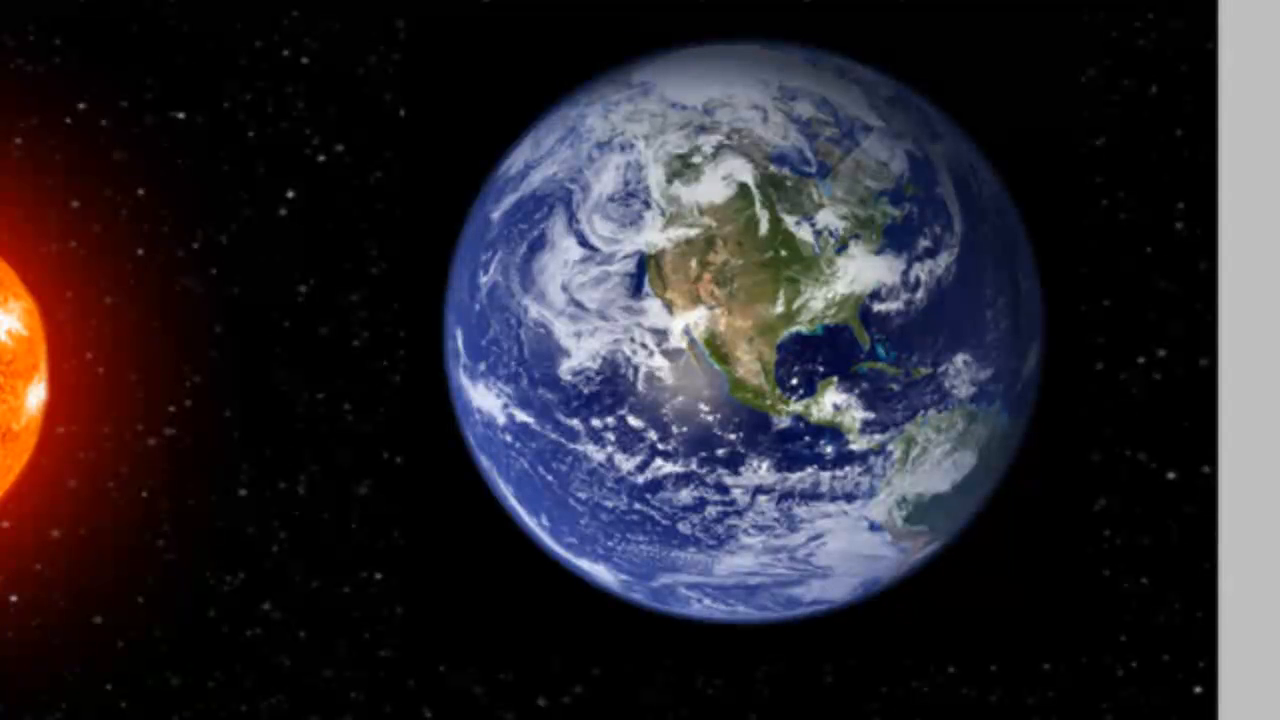
- Set the eraser to 0% hardness with a larger brush and erase the black background around the earth so the stars show through
right_click(356, 240)
left_click(386, 247)
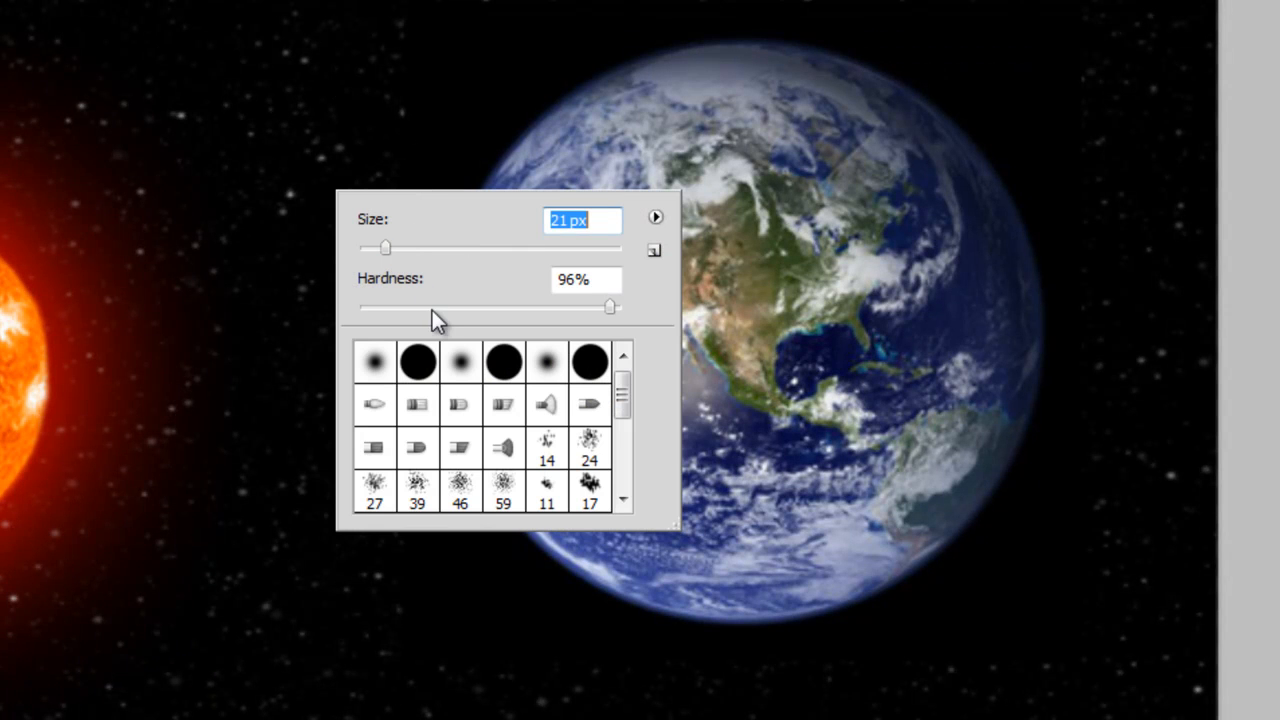
left_click(415, 307)
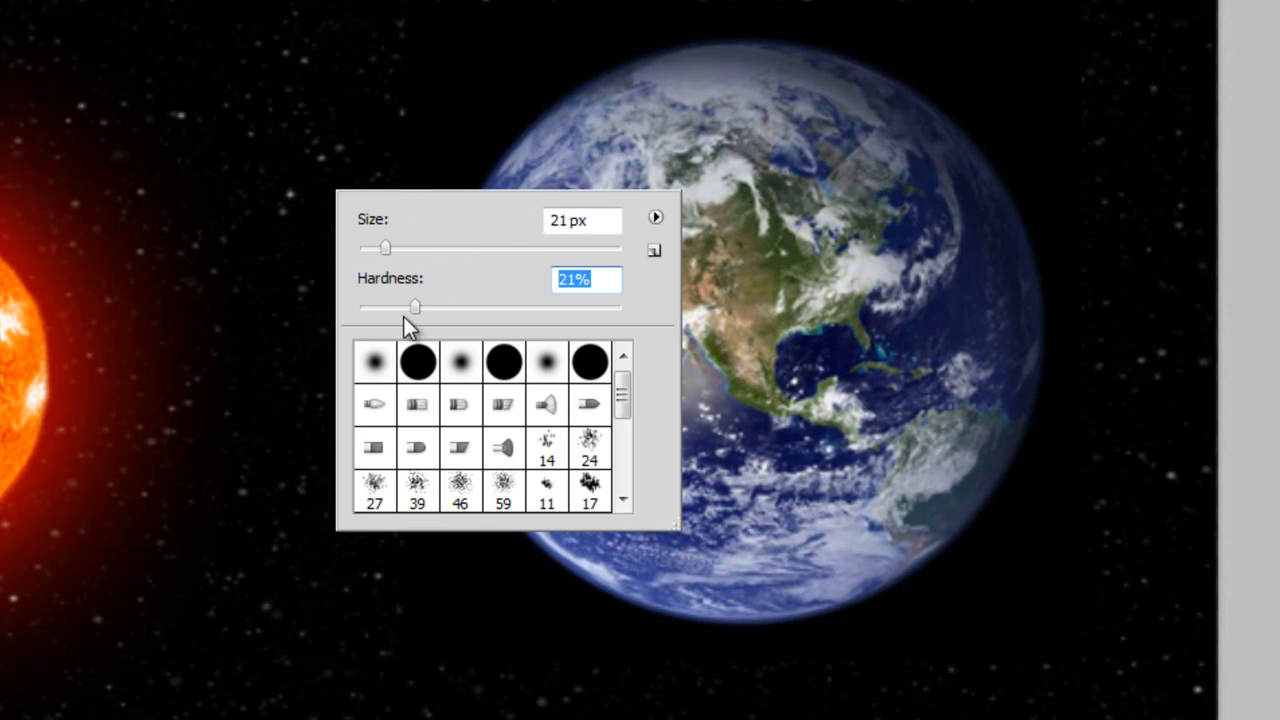
left_click(384, 309)
left_click_drag(430, 252, 449, 252)
key("Return")
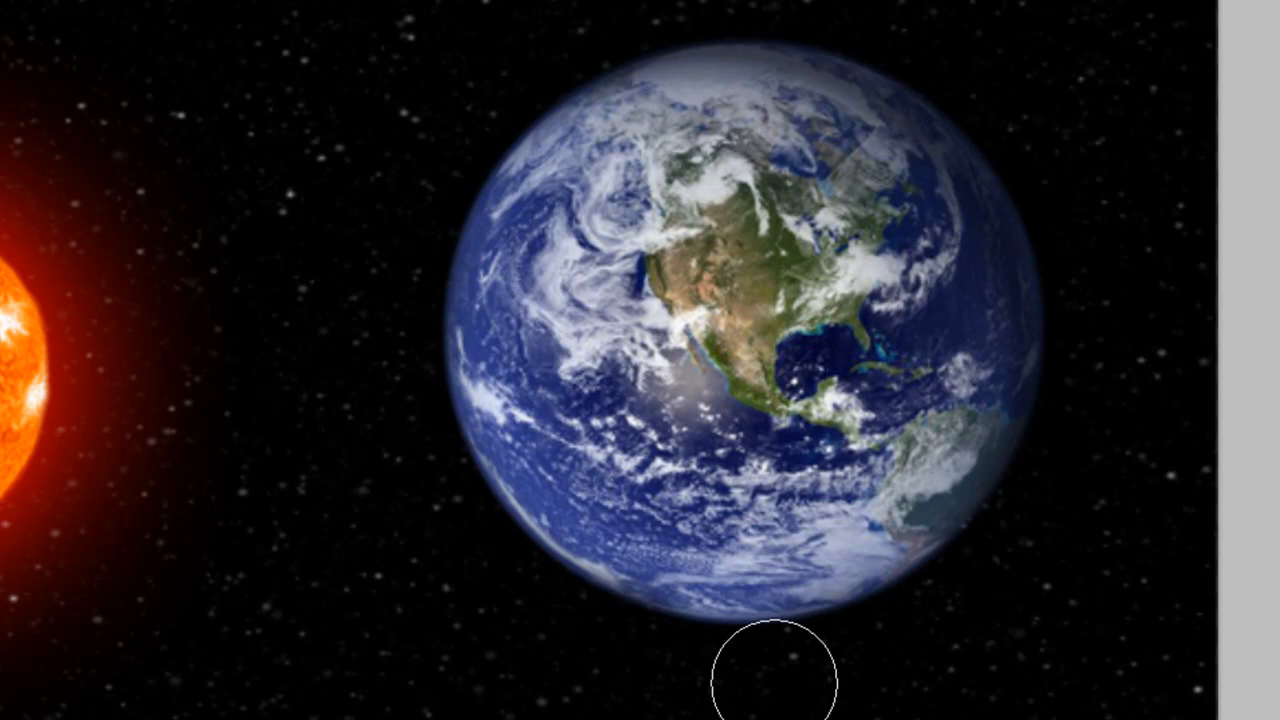
- Move the earth layer across the star background, closer to the sun
left_click_drag(795, 335, 731, 383)
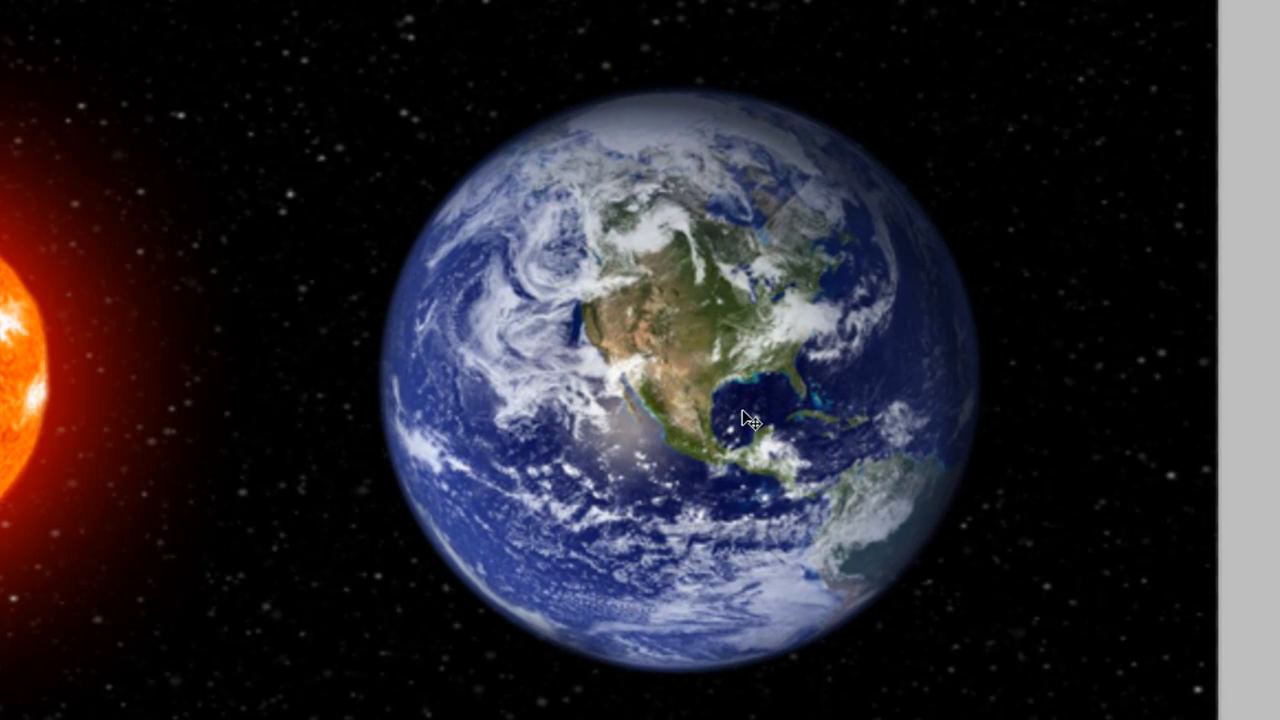
left_click_drag(990, 120, 762, 421)
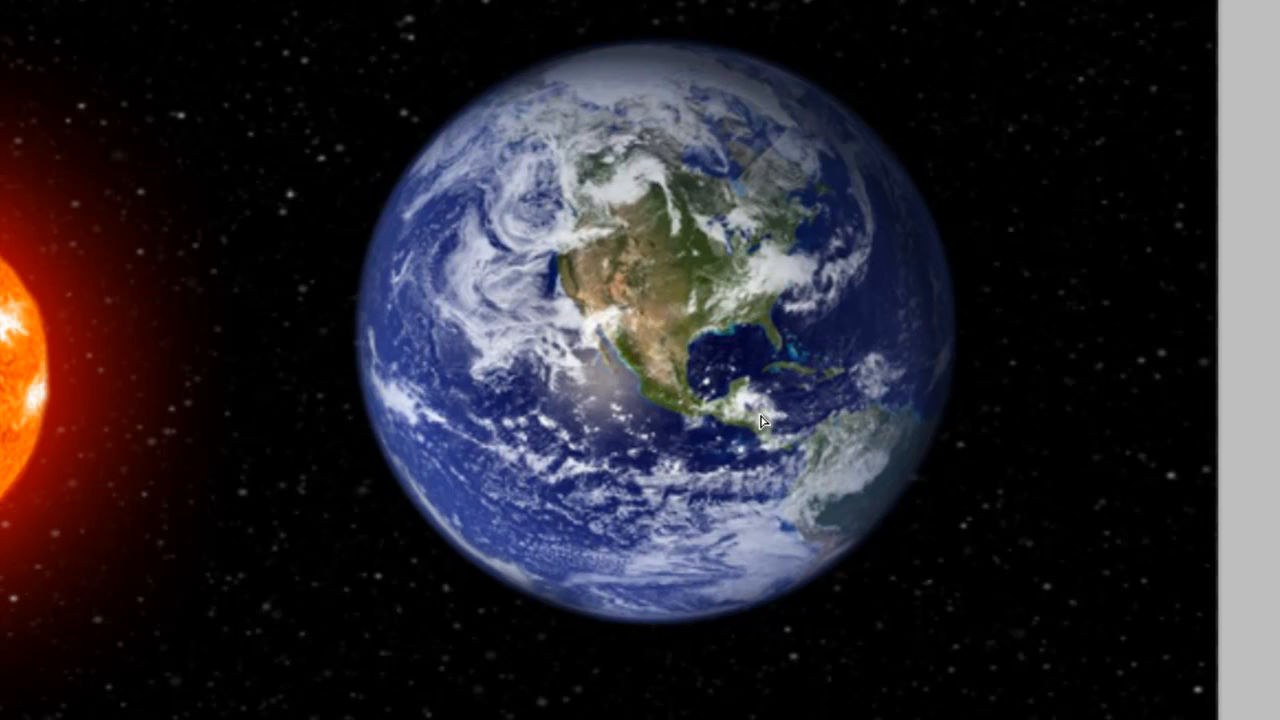
left_click_drag(633, 333, 529, 368)
- Duplicate the earth onto a new layer with Layer via Copy
right_click(550, 347)
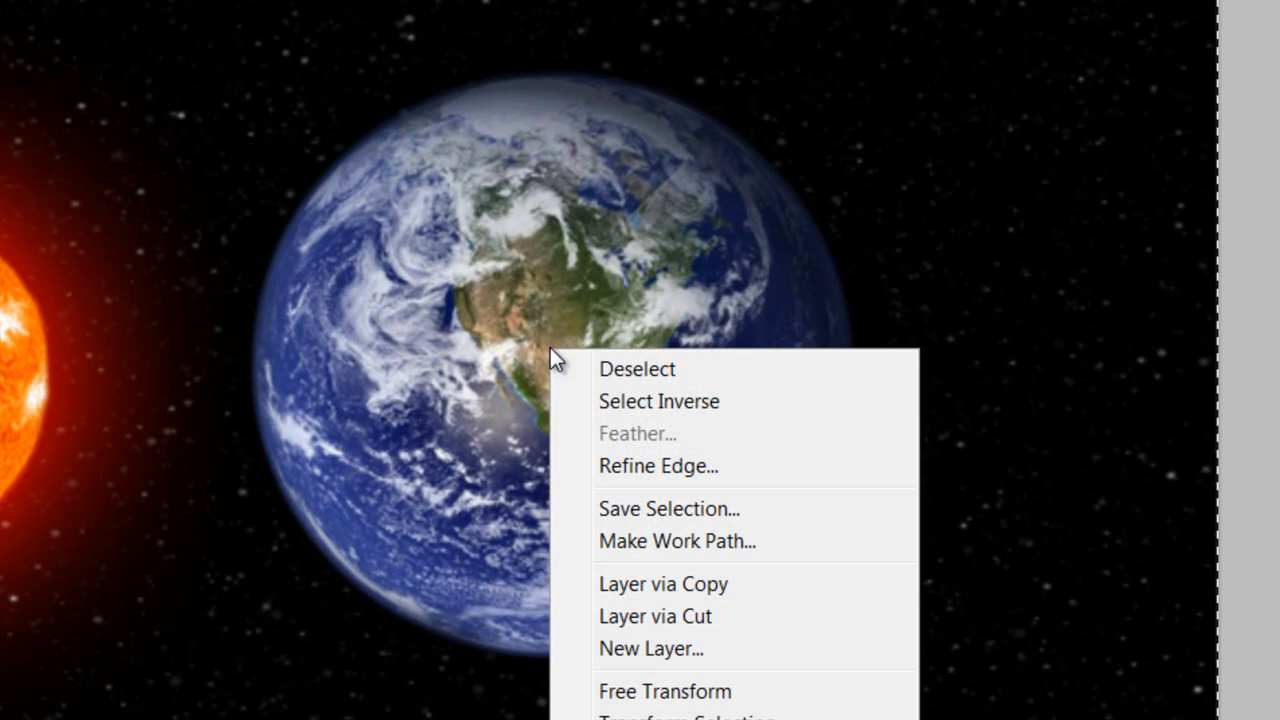
key("Escape")
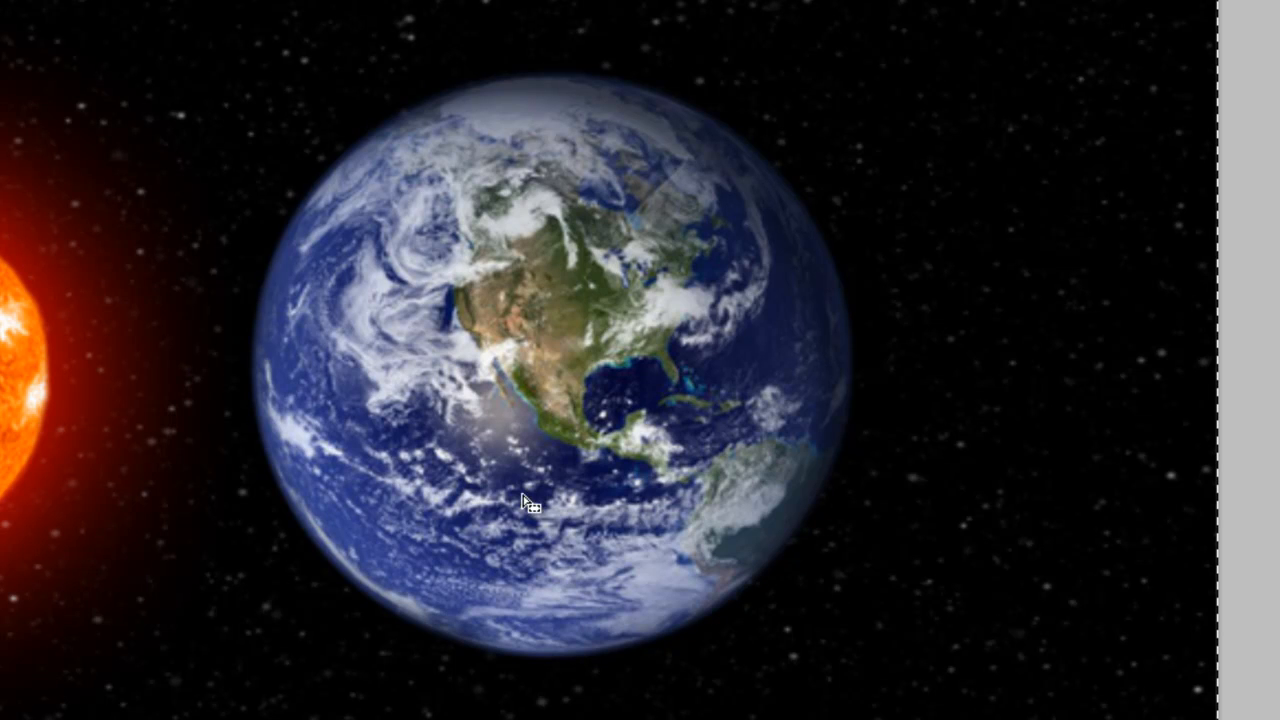
right_click(555, 277)
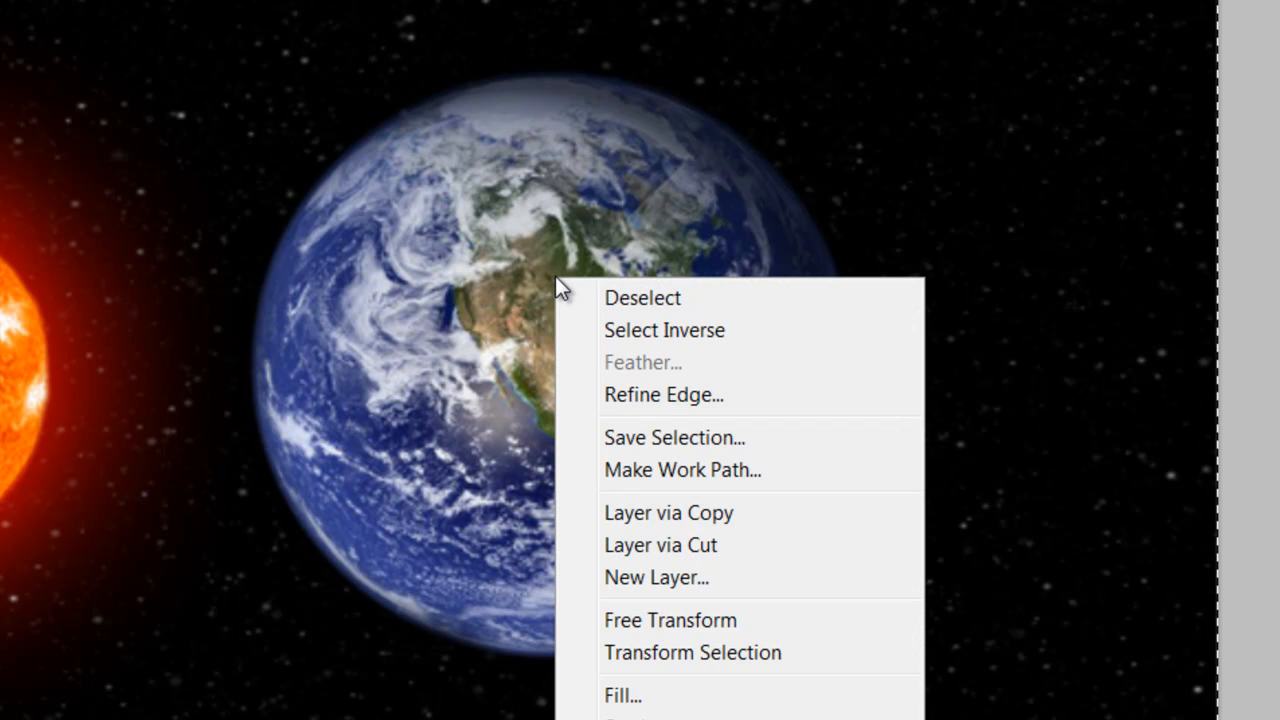
left_click(664, 521)
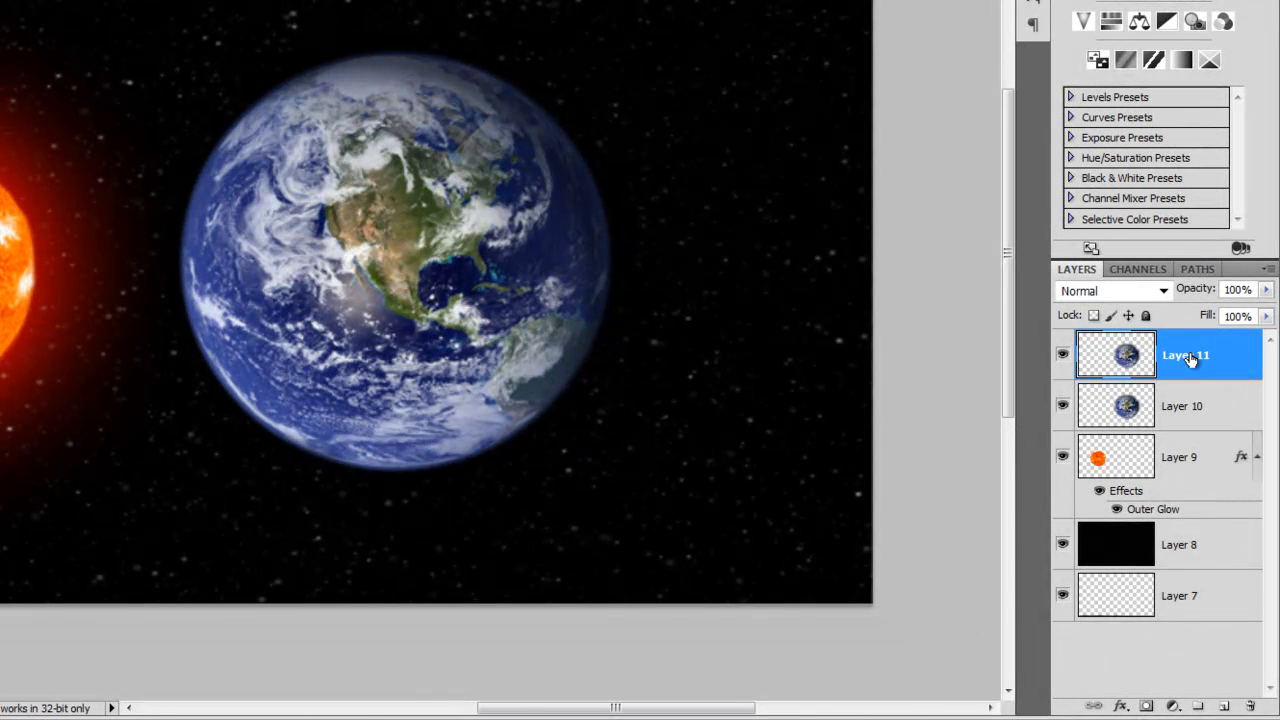
- Add a Color Overlay style to the duplicated earth on Layer 11, set its colour to black and apply it
left_click(1121, 707)
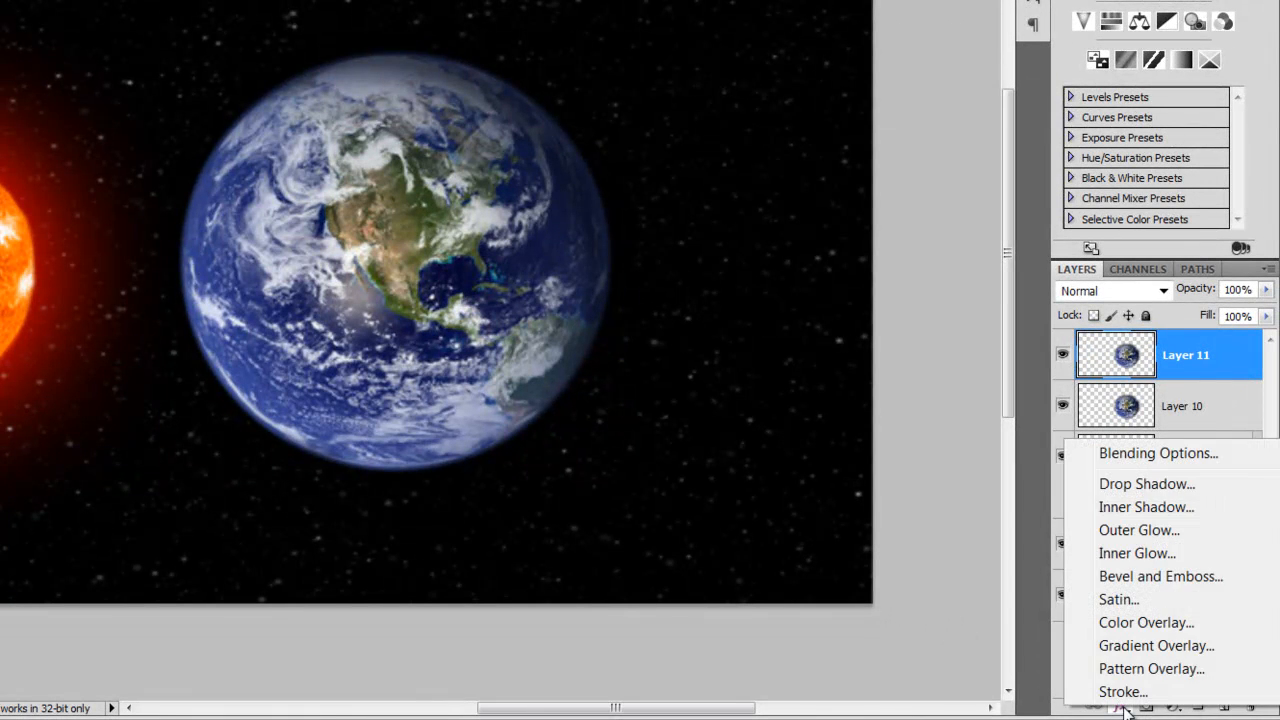
left_click(1133, 457)
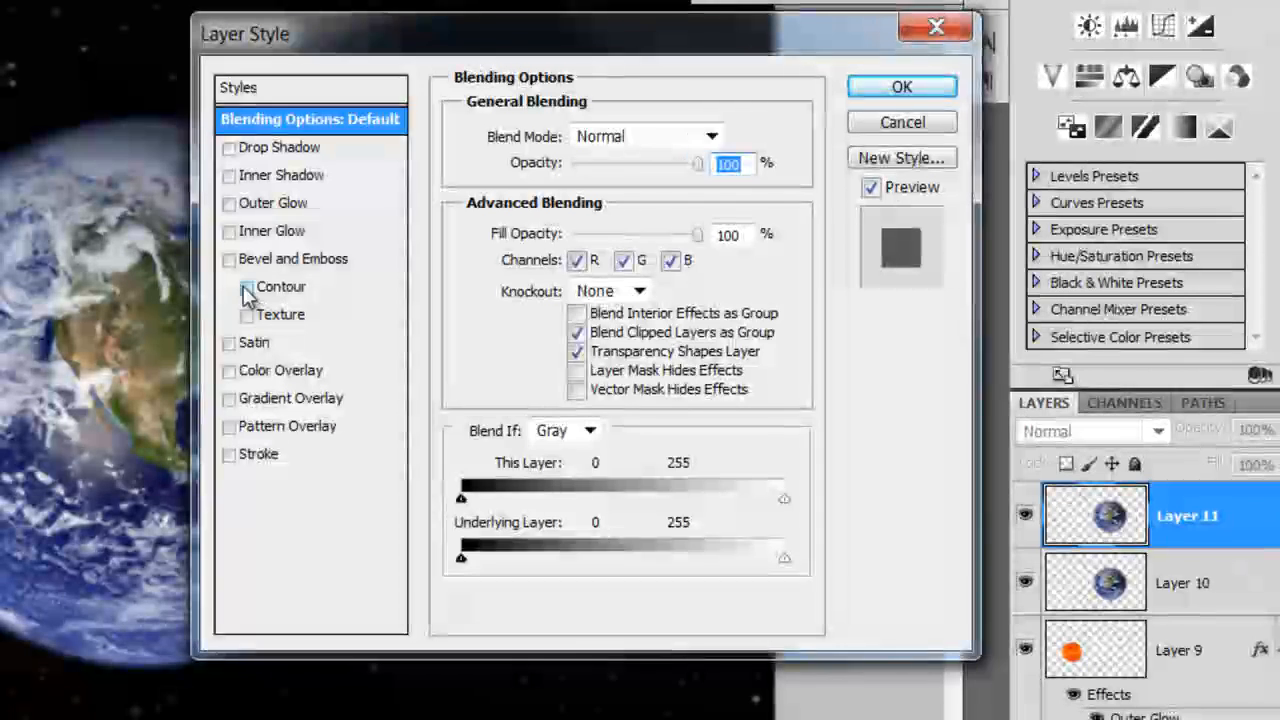
left_click(229, 372)
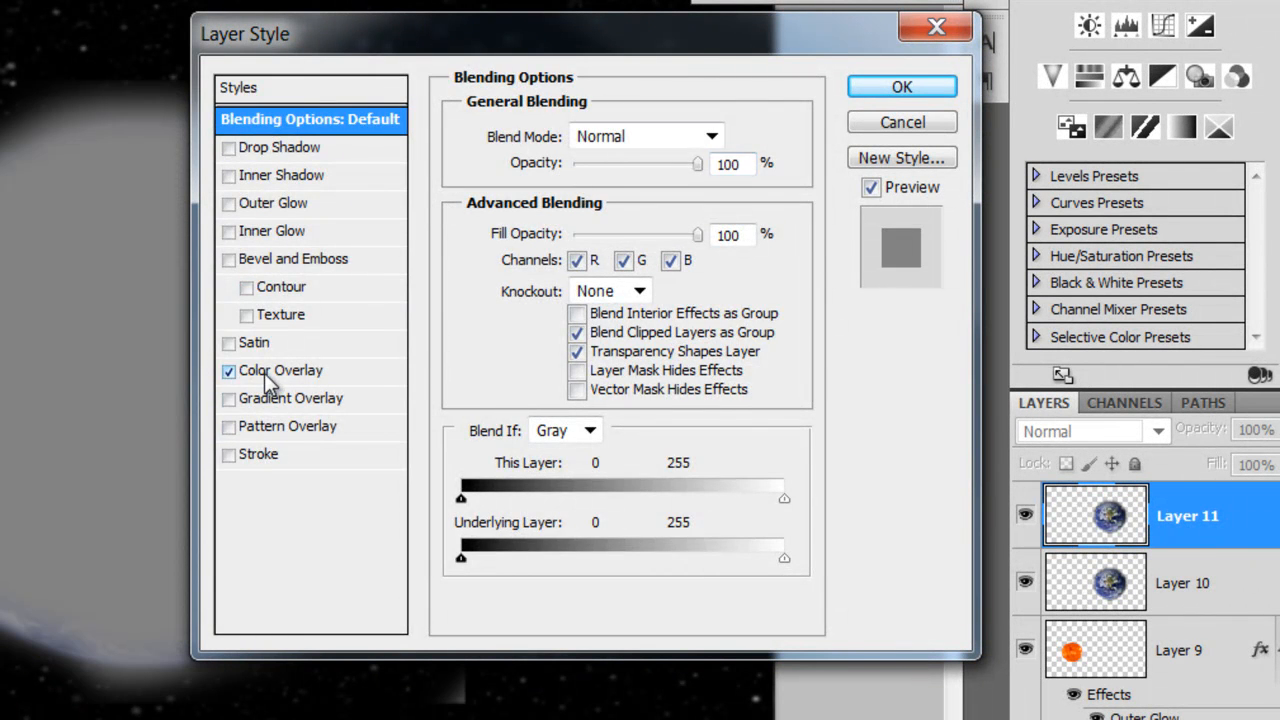
left_click(266, 371)
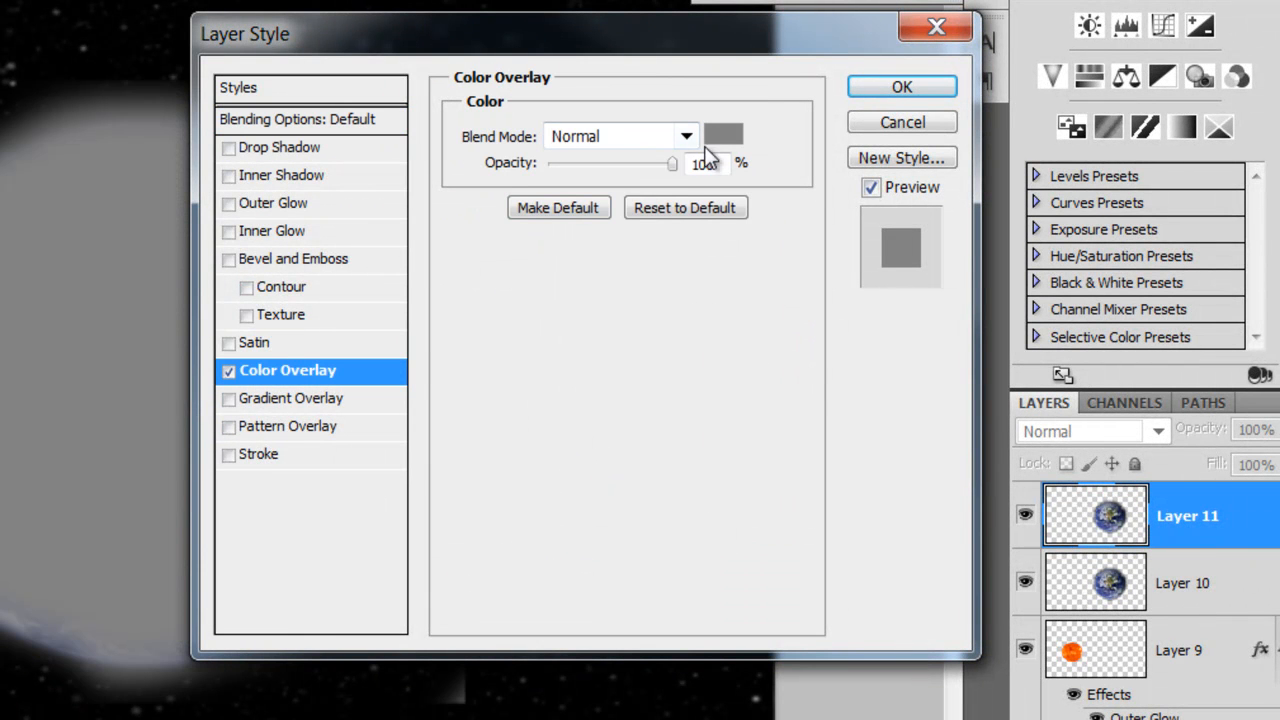
left_click(697, 140)
left_click(723, 134)
left_click(723, 134)
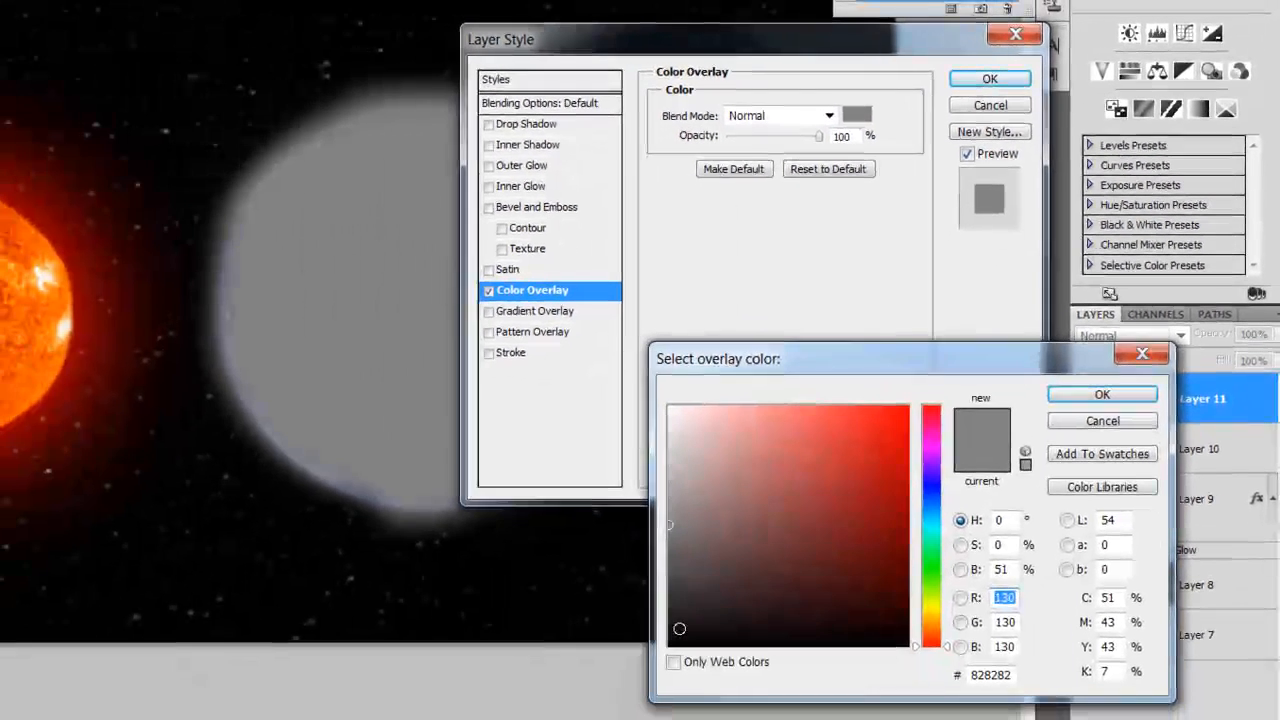
left_click(669, 645)
left_click(1101, 395)
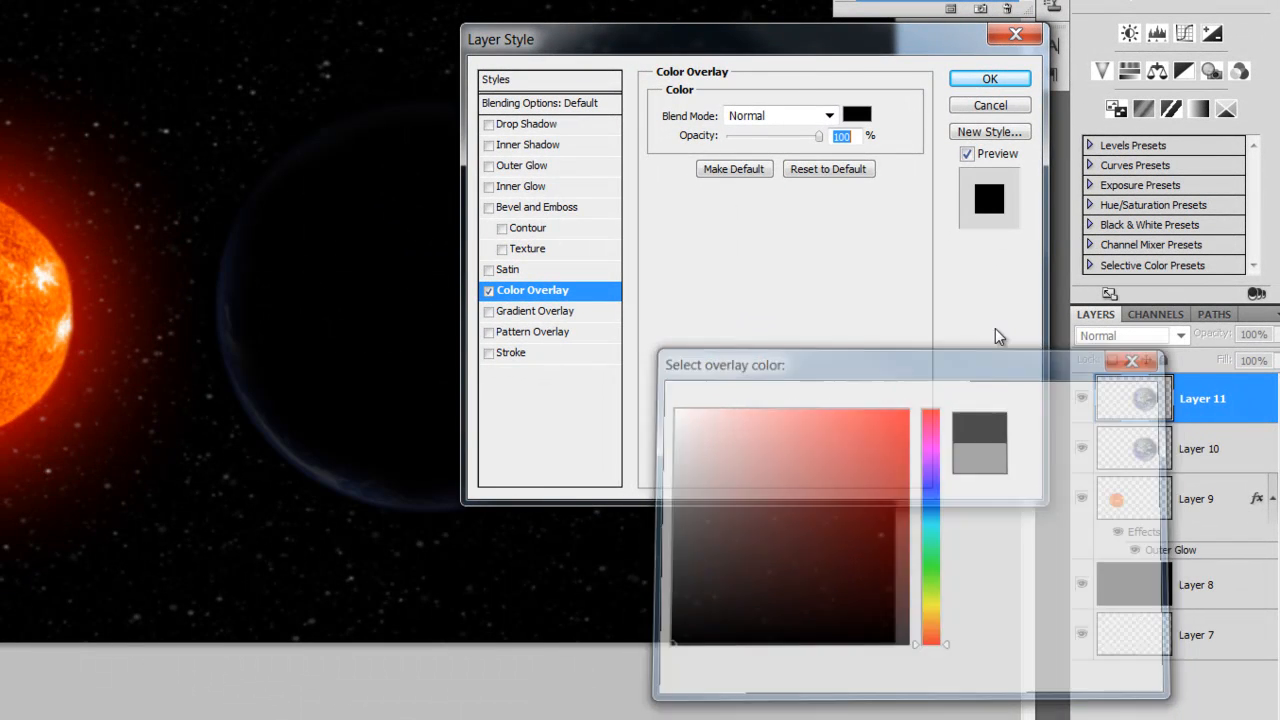
left_click(977, 84)
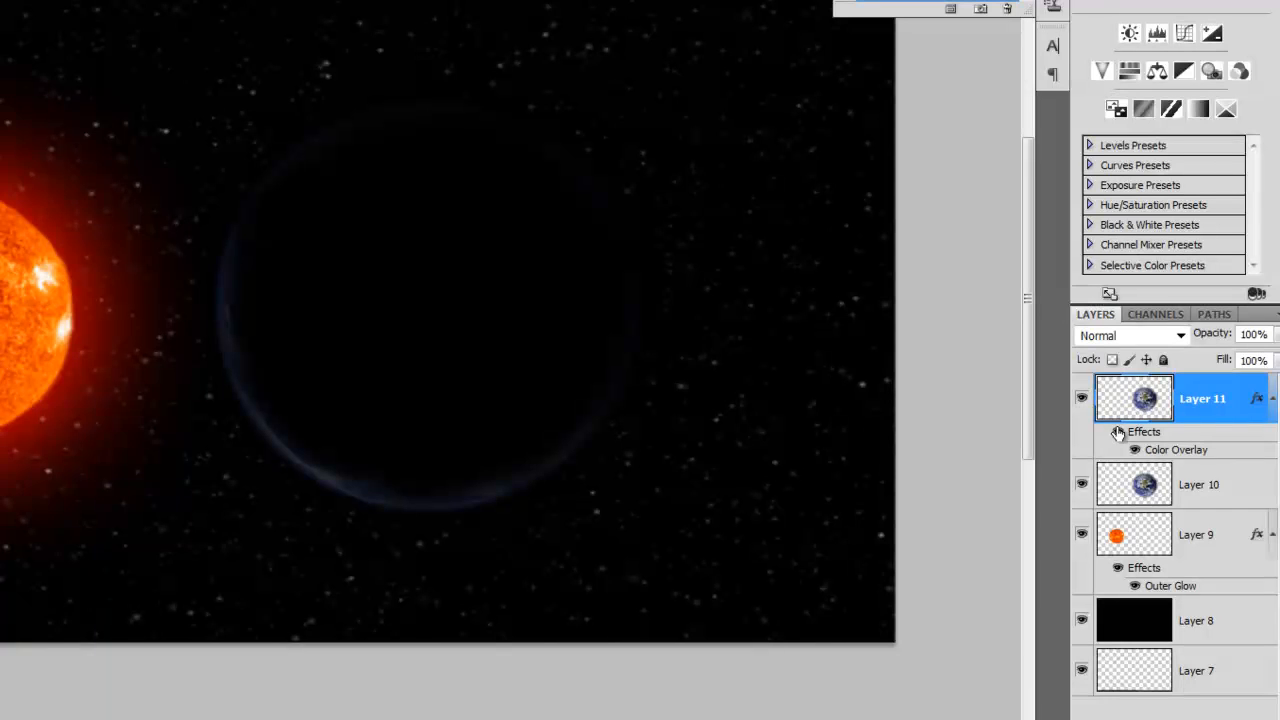
- Place the original earth on Layer 10 above the blackened copy and toggle its visibility to compare the two
left_click(1190, 491)
left_click_drag(1145, 493, 1147, 398)
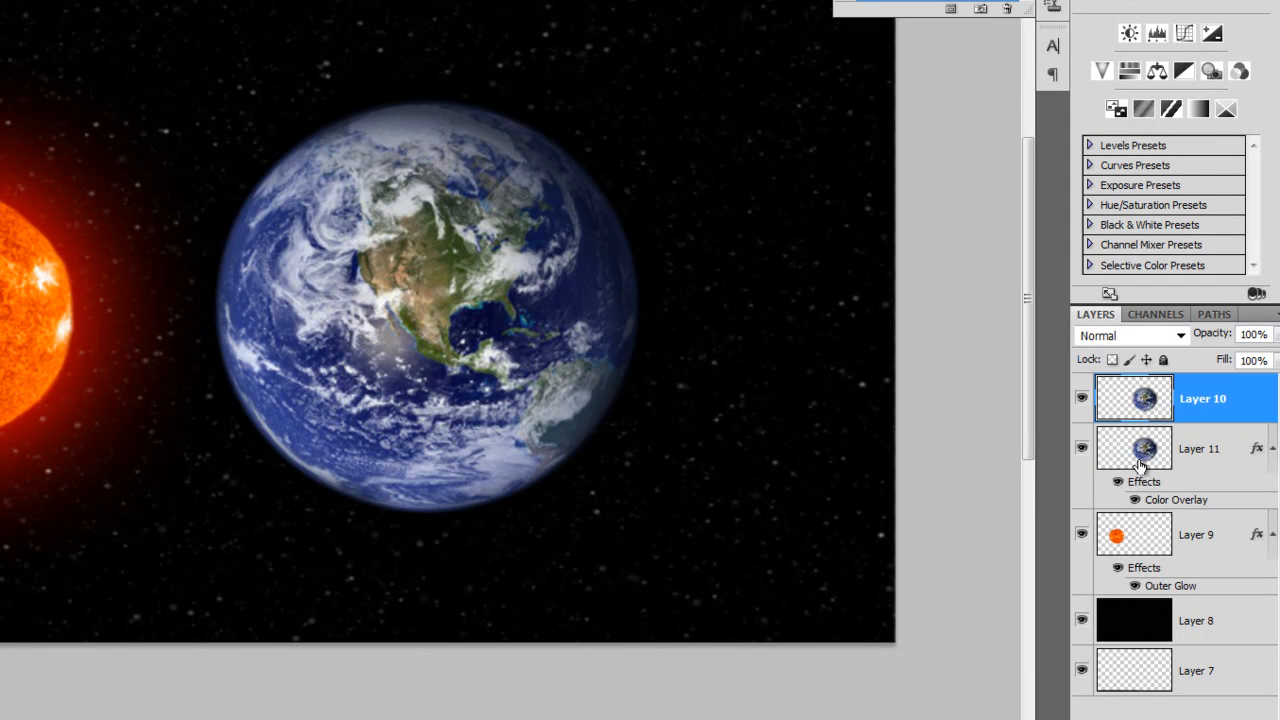
left_click(1081, 398)
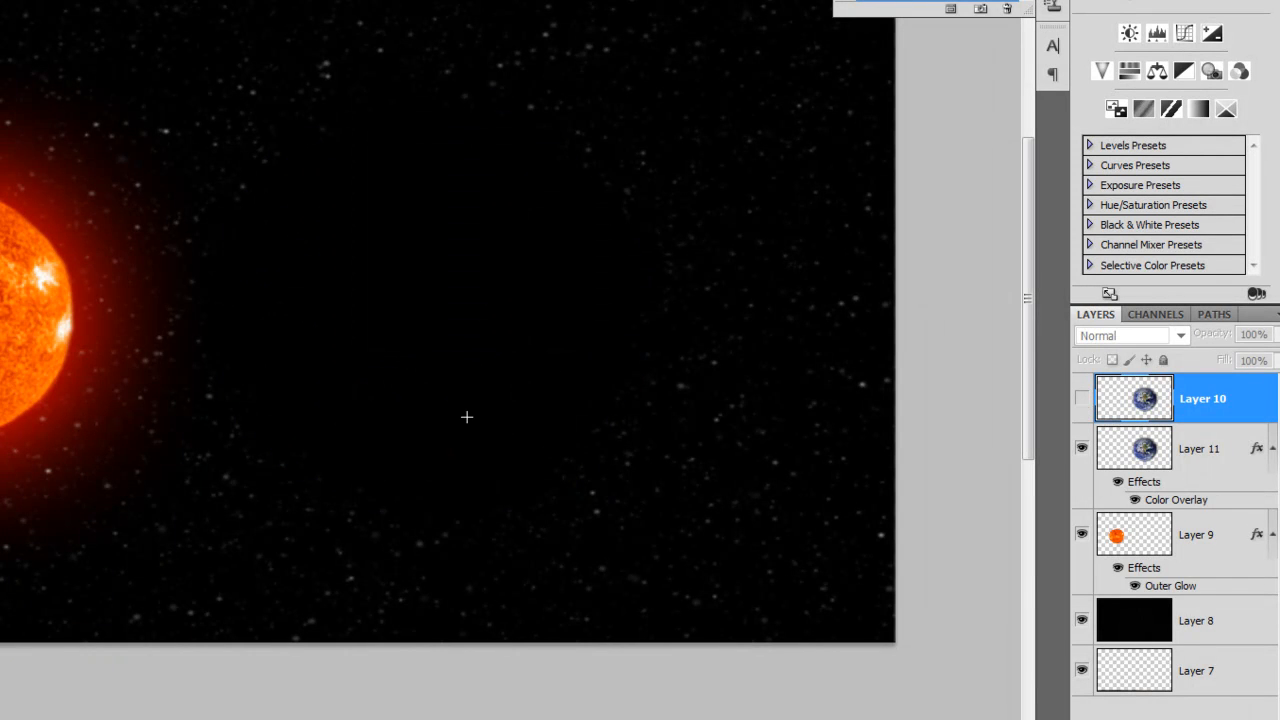
left_click(1081, 401)
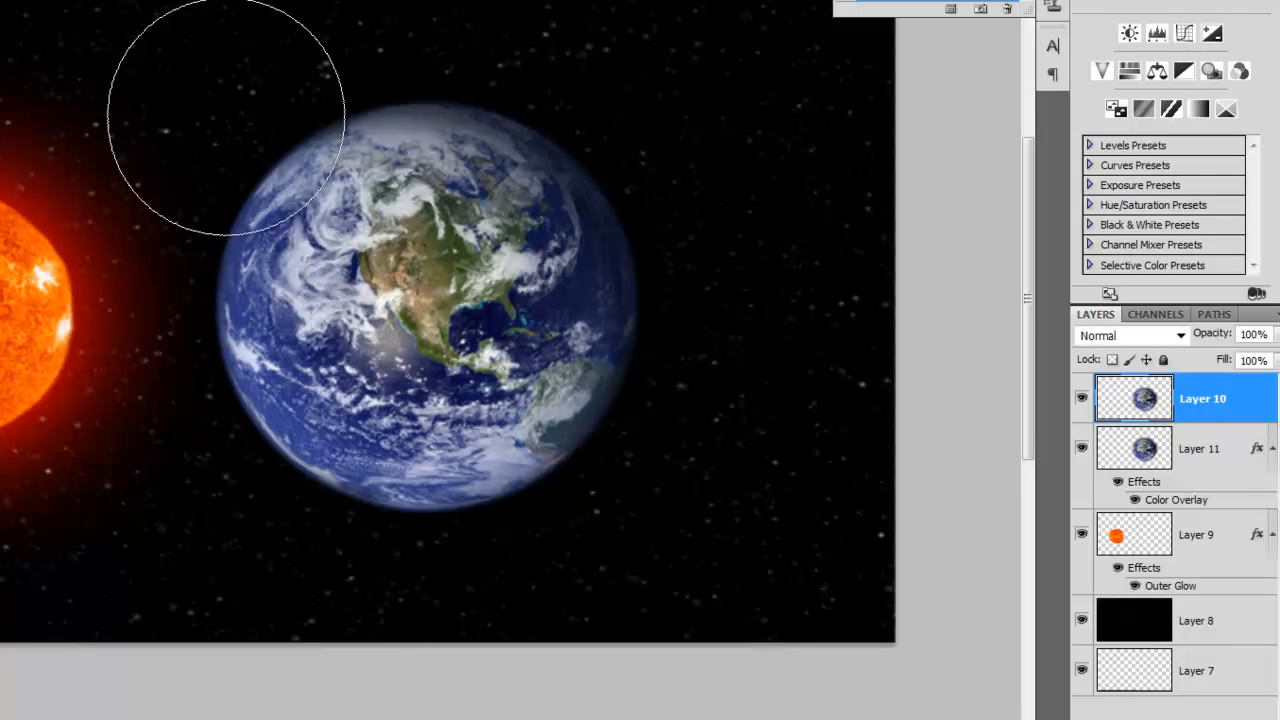
- Erase the side of the Layer 10 earth facing away from the sun using a large eraser at 0% hardness
right_click(662, 170)
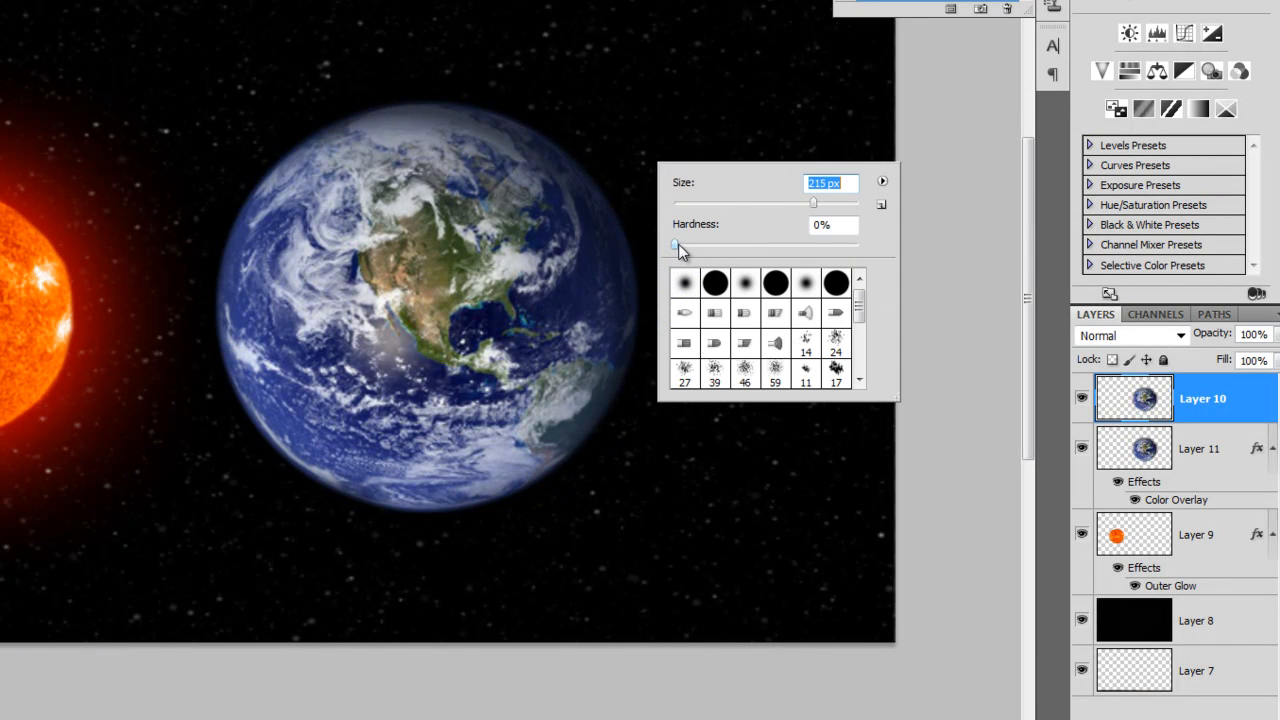
key("Tab")
key("Return")
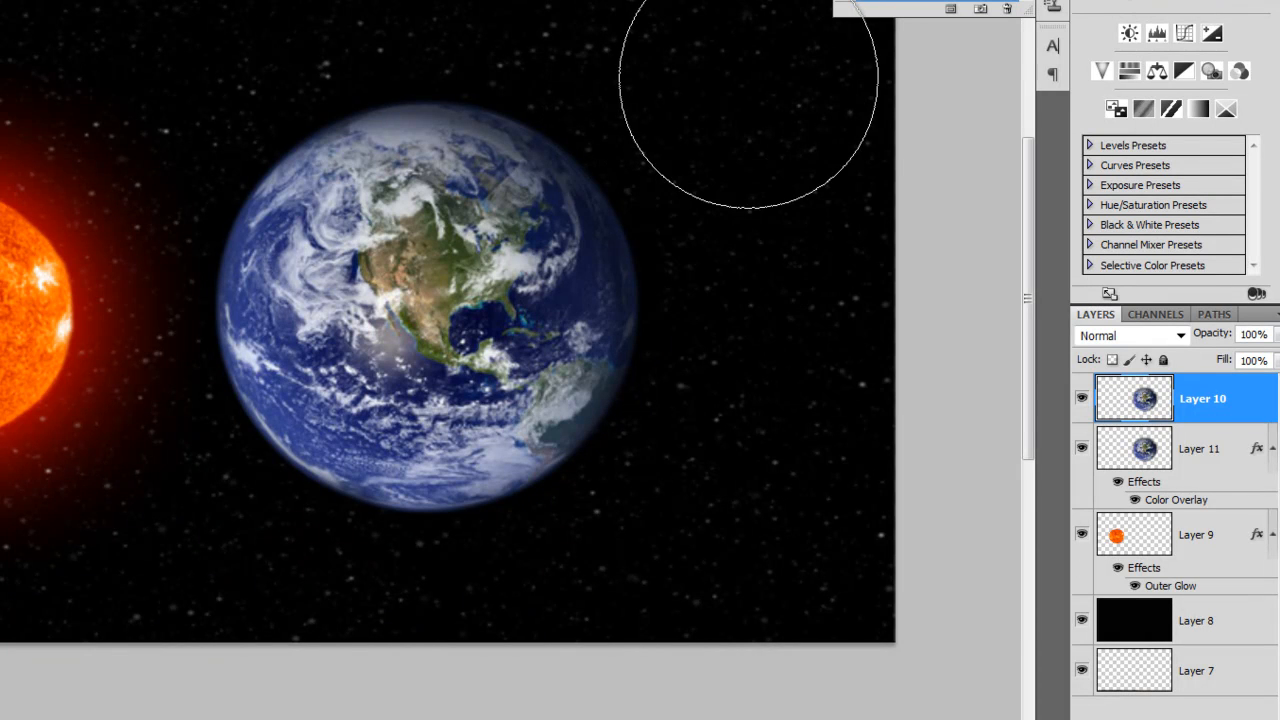
mouse_move(729, 249)
left_mouse_down()
mouse_move(705, 557)
mouse_move(682, 99)
mouse_move(668, 339)
mouse_move(609, 618)
mouse_move(589, 106)
mouse_move(570, 490)
mouse_move(540, 651)
mouse_move(543, 114)
left_mouse_up()
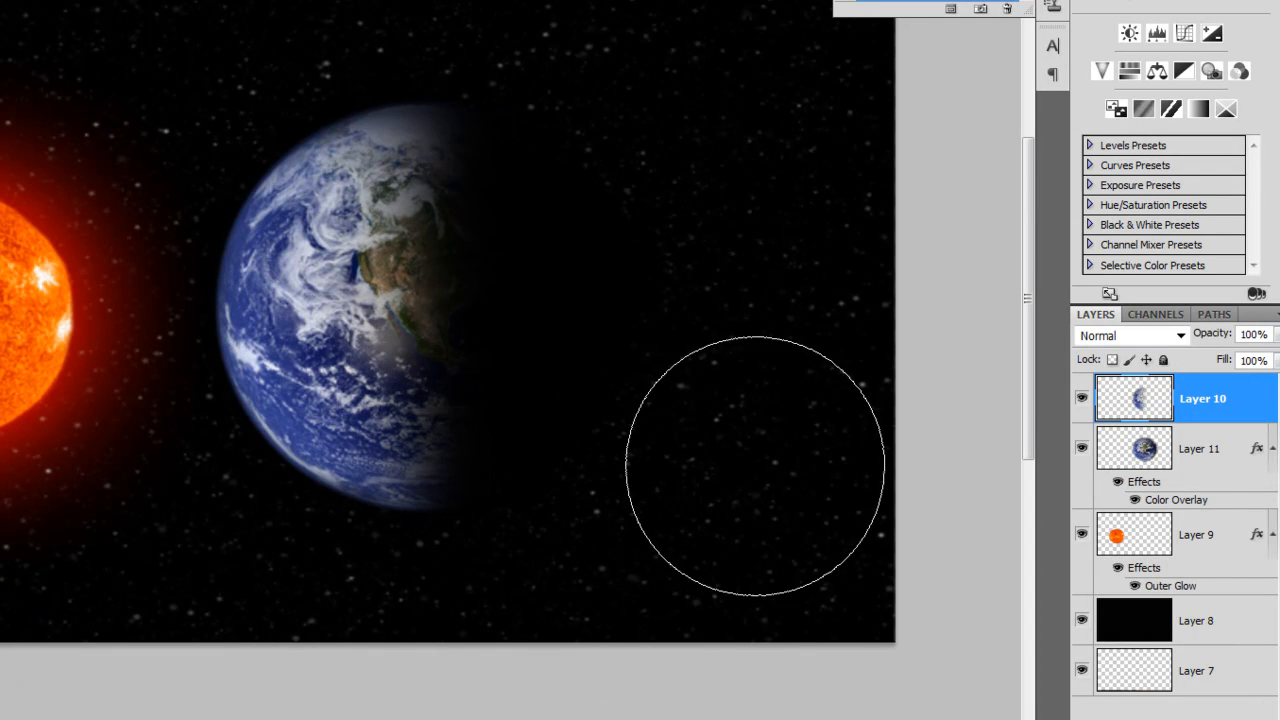
- Select both earth layers, Layer 10 and Layer 11, move them together farther away from the sun and review the scene
scroll(510, 320, "left", 5)
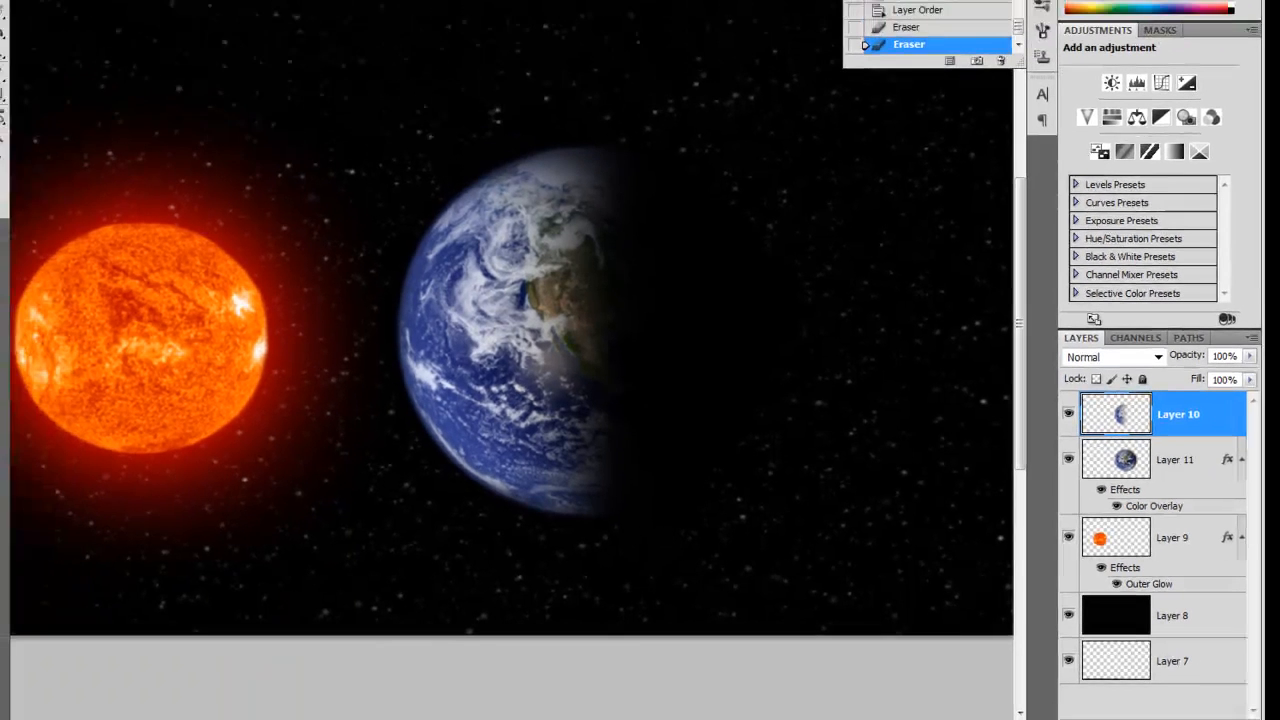
scroll(618, 577, "right", 1)
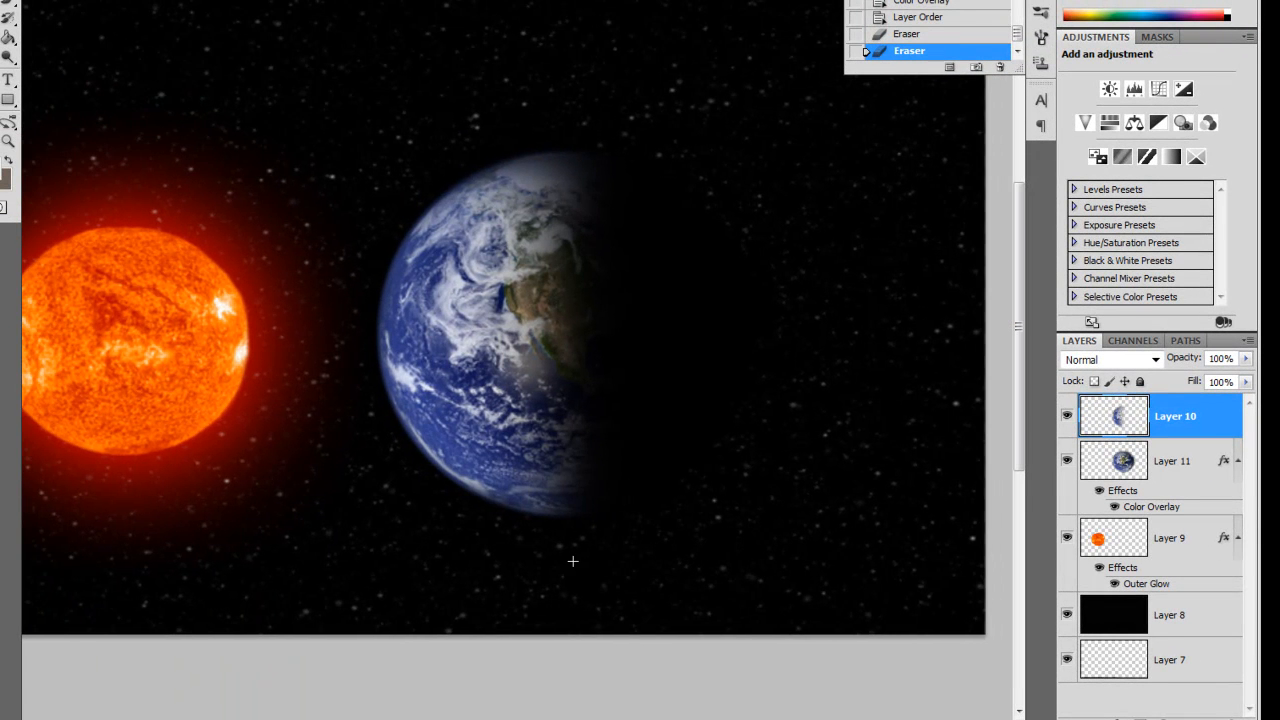
key("ctrl+0")
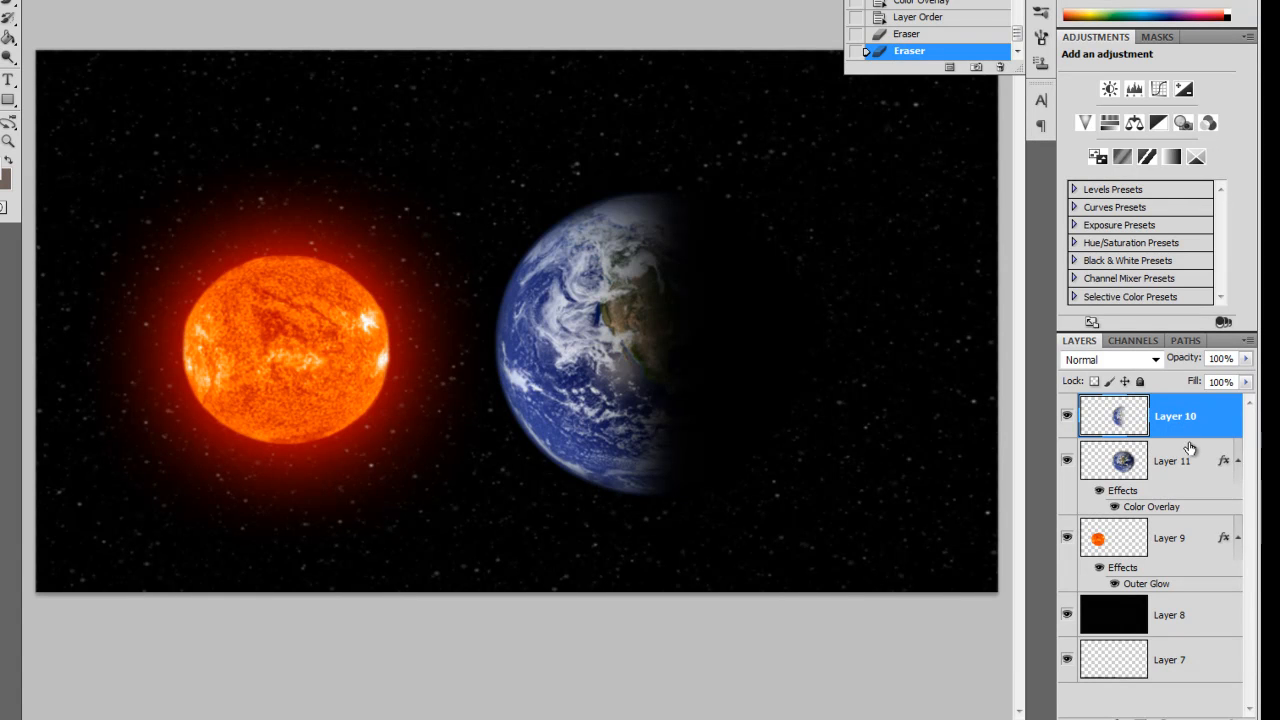
left_click(1172, 473, "ctrl")
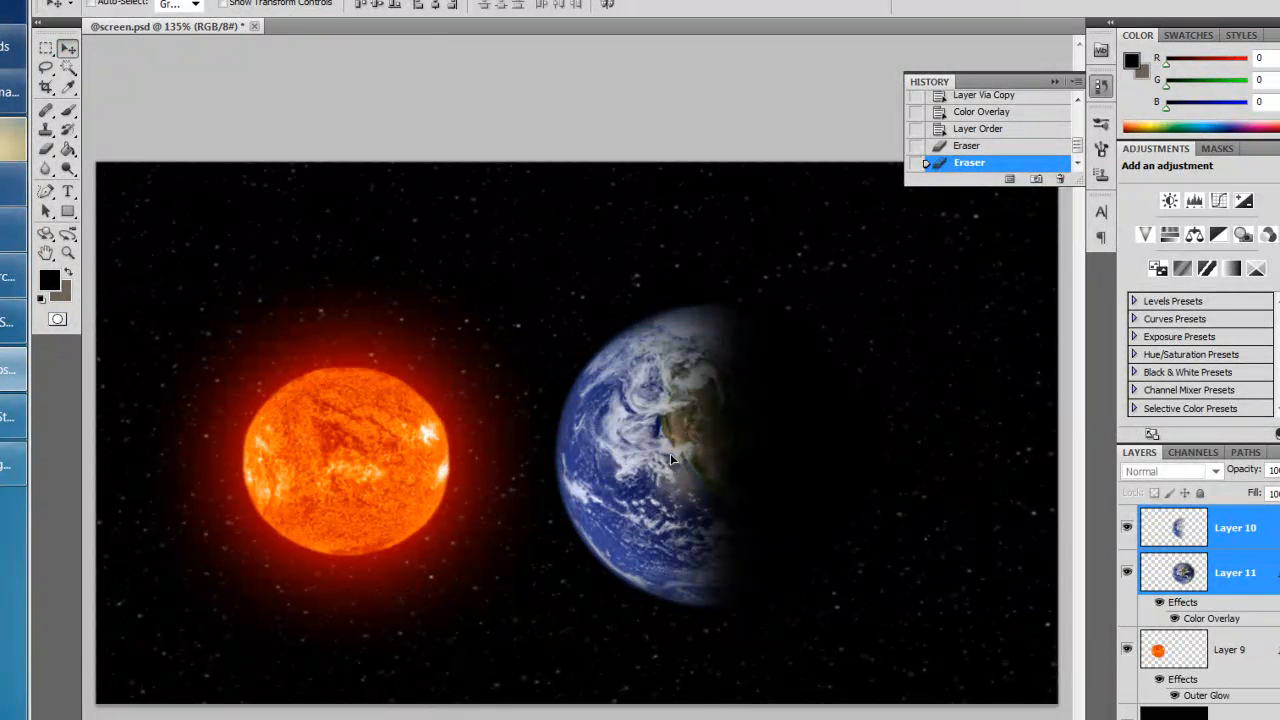
left_click_drag(670, 460, 788, 462)
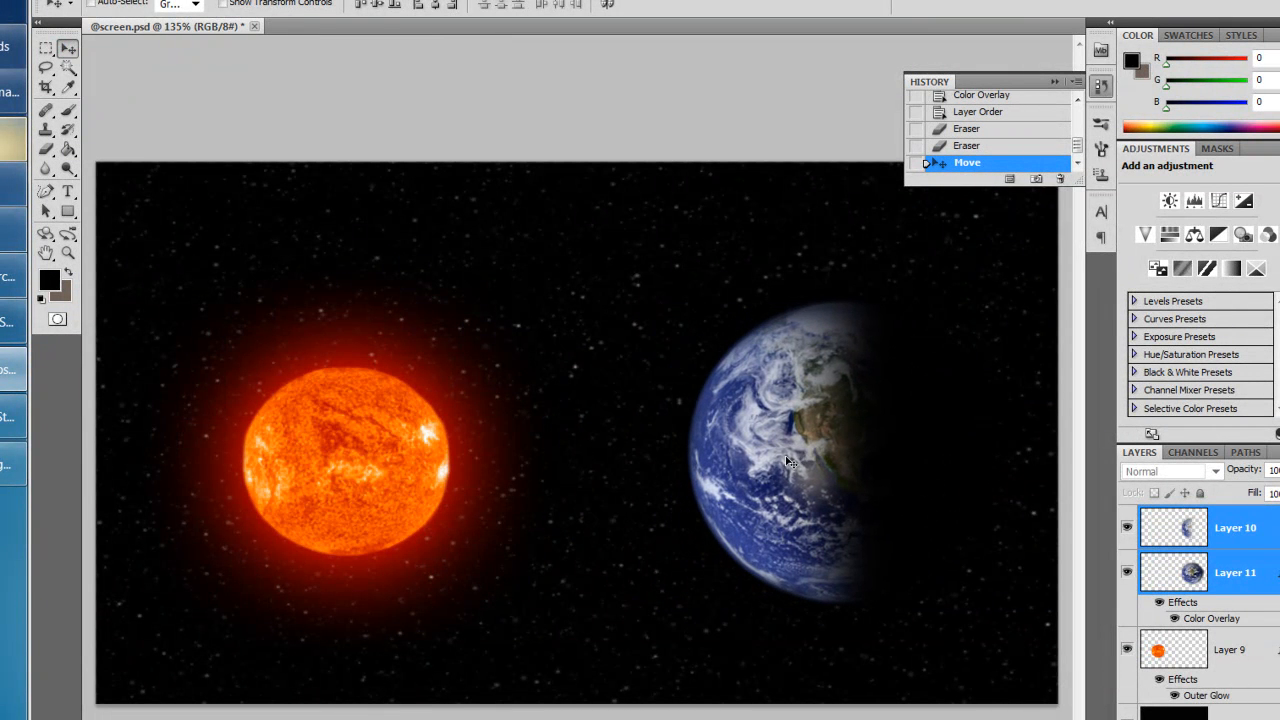
scroll(788, 462, "down", 1)
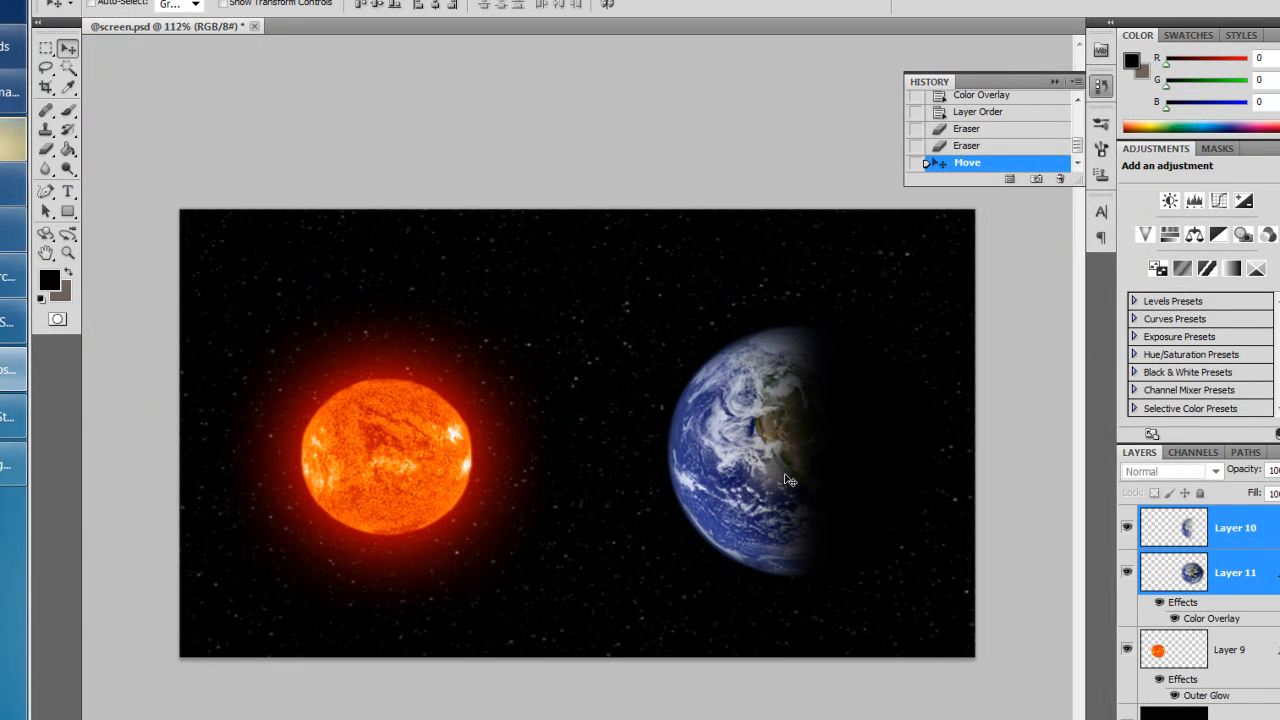
scroll(394, 535, "up", 1)
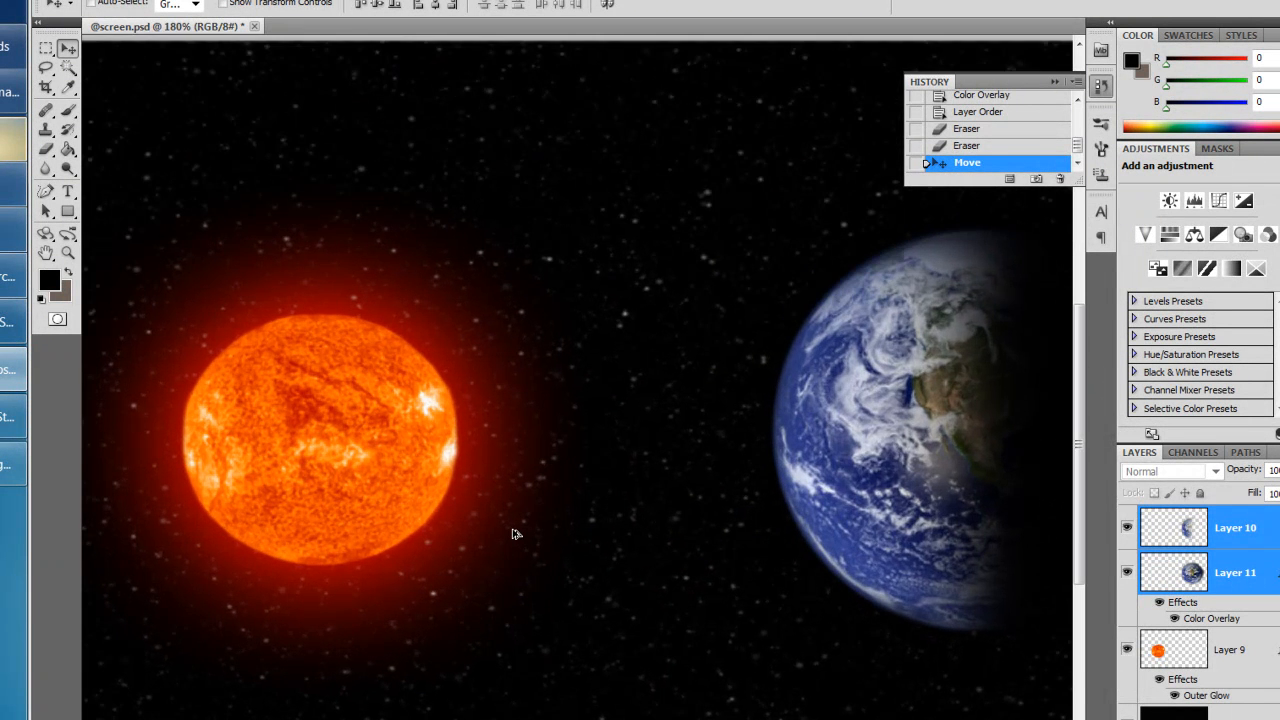
scroll(512, 534, "down", 1)
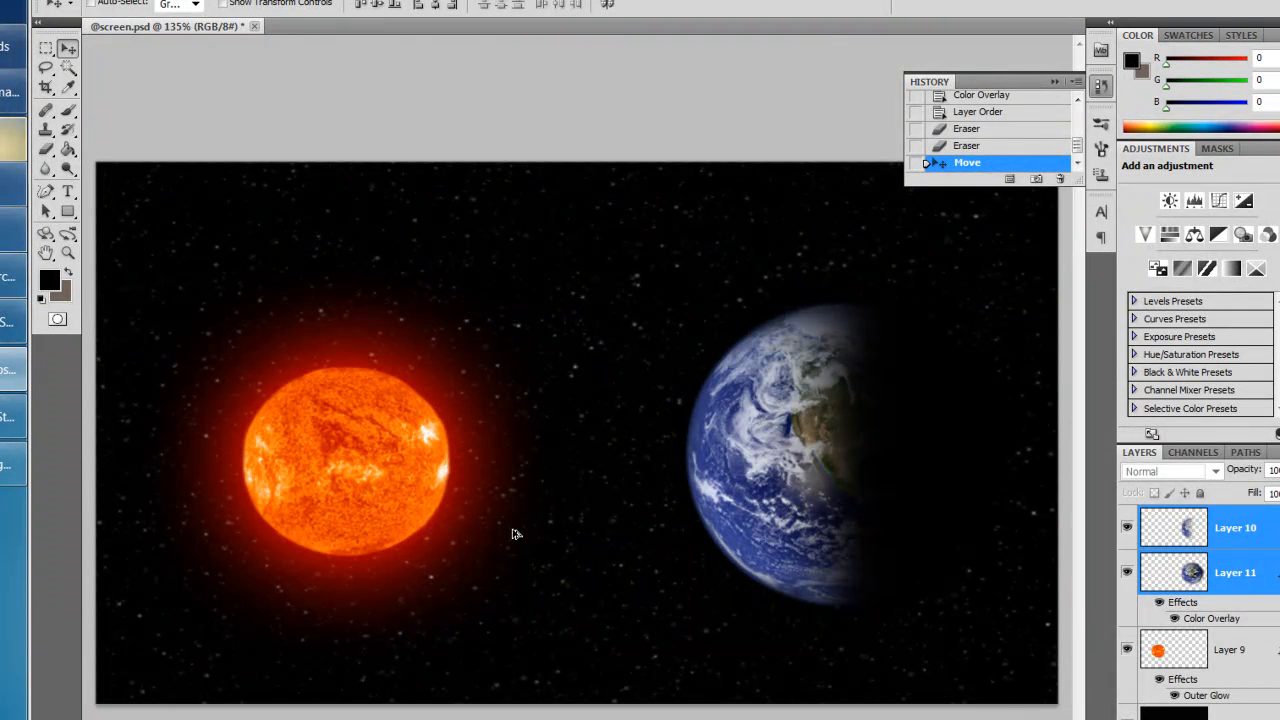
left_click(78, 0)
mouse_move(112, 0)
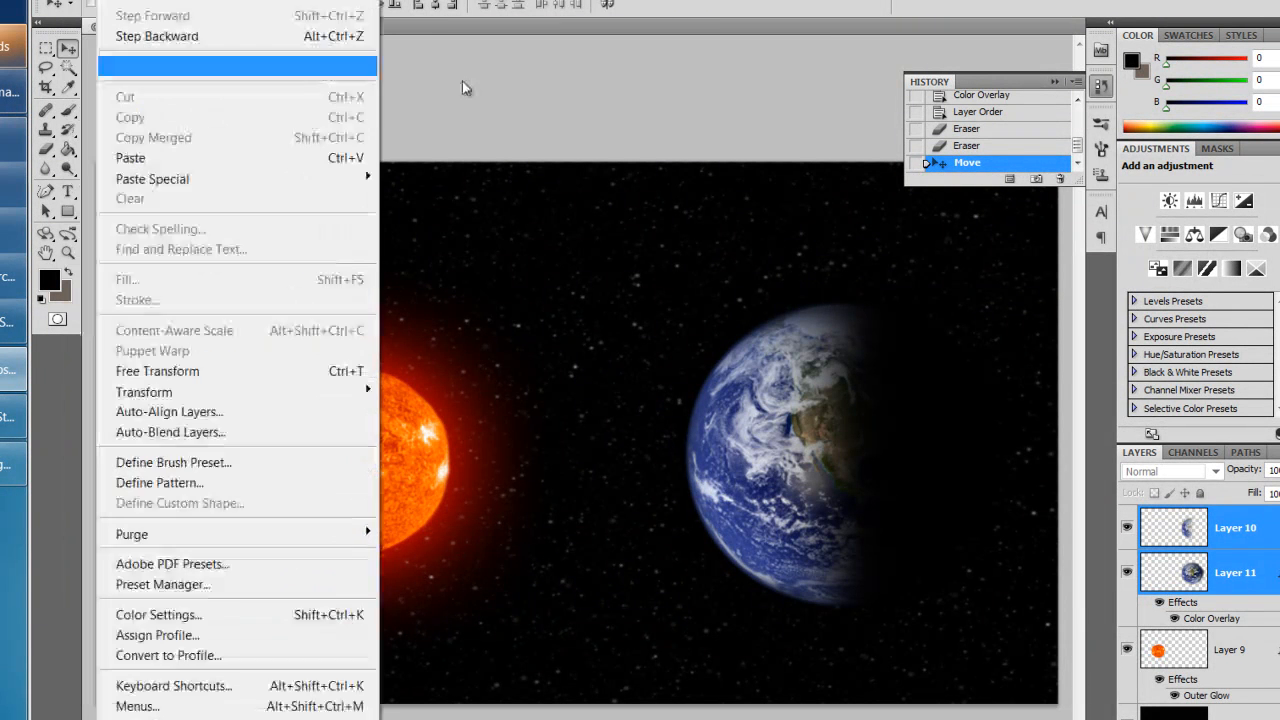
left_click(487, 90)
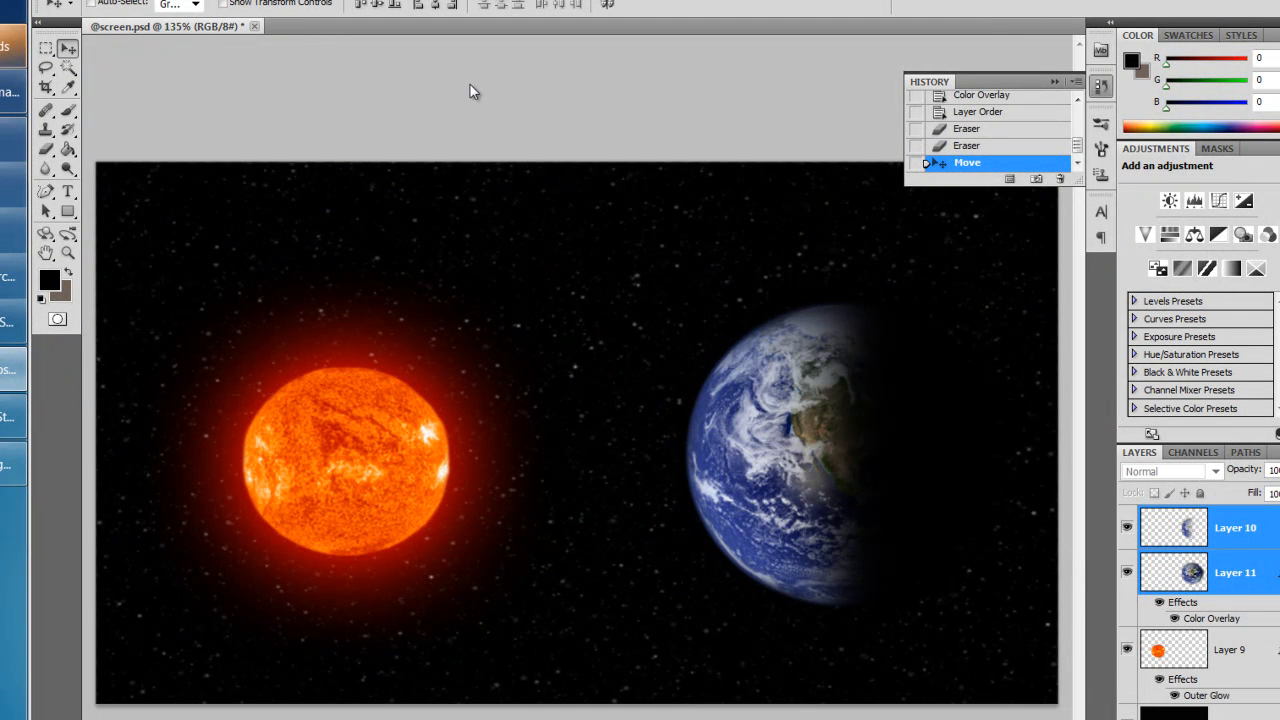
key("ctrl+shift+s")
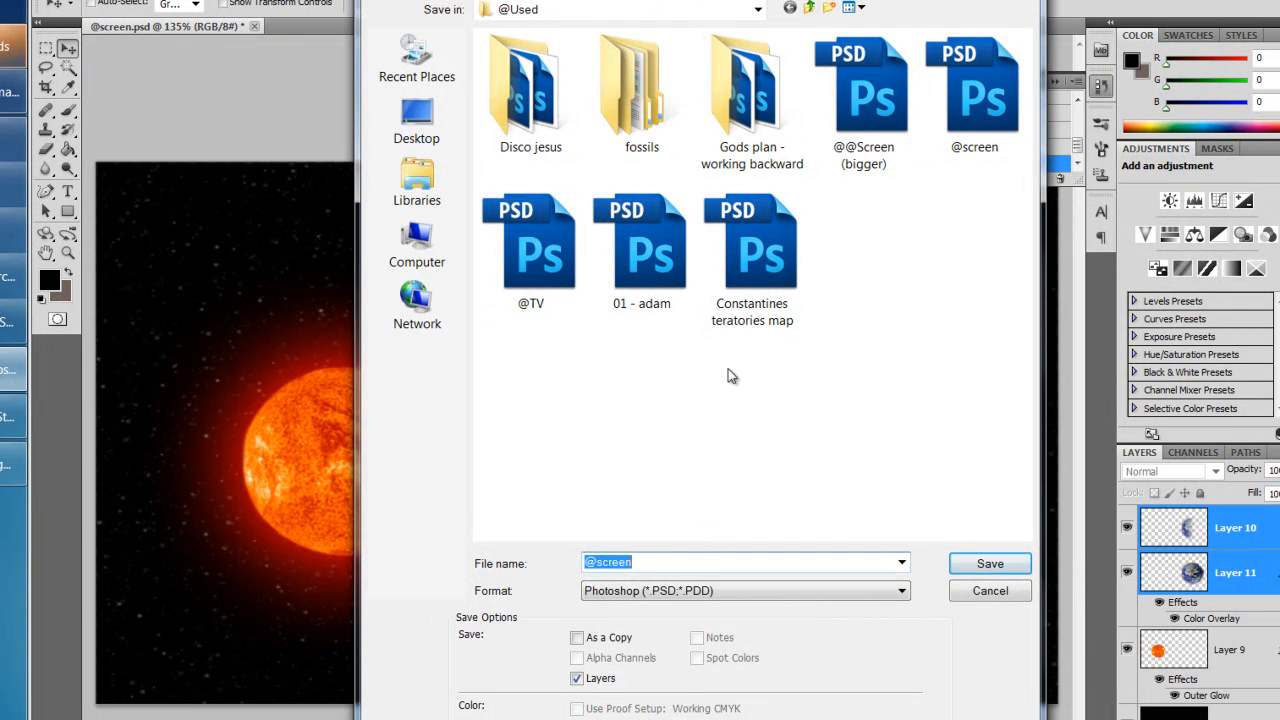
type("02")
left_click(988, 572)
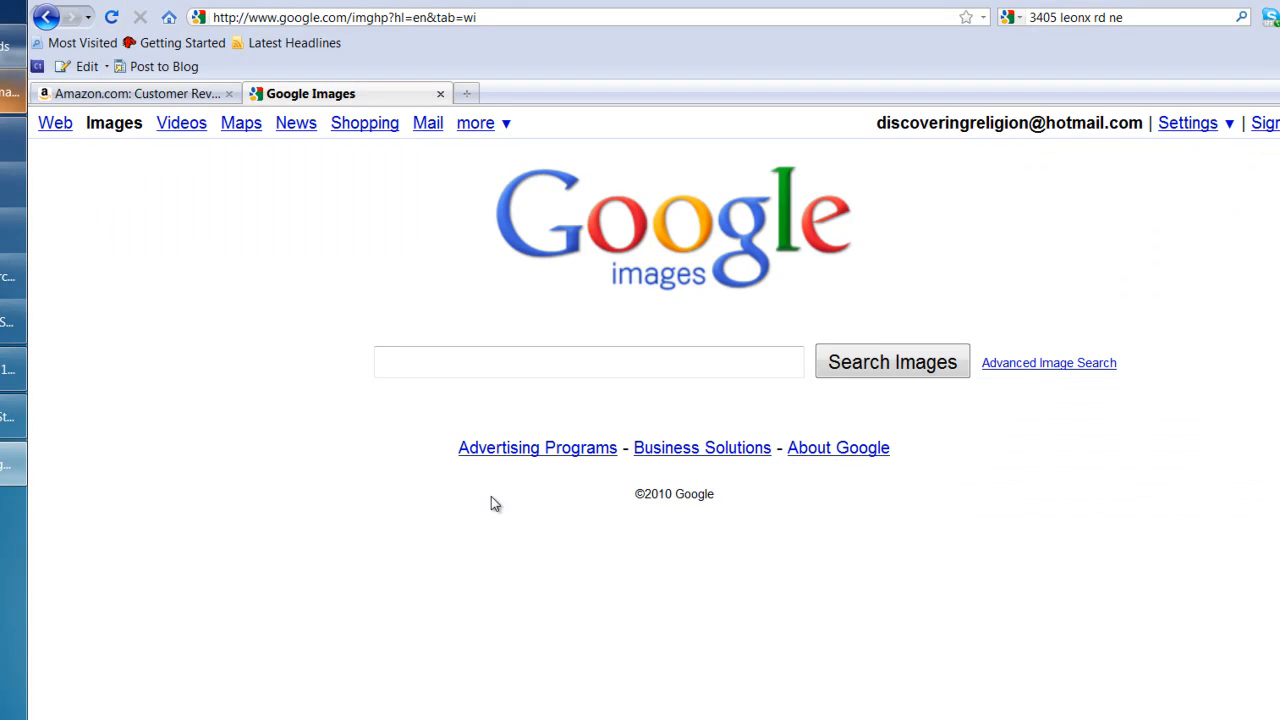
- Search Google Images for "family"
left_click(490, 363)
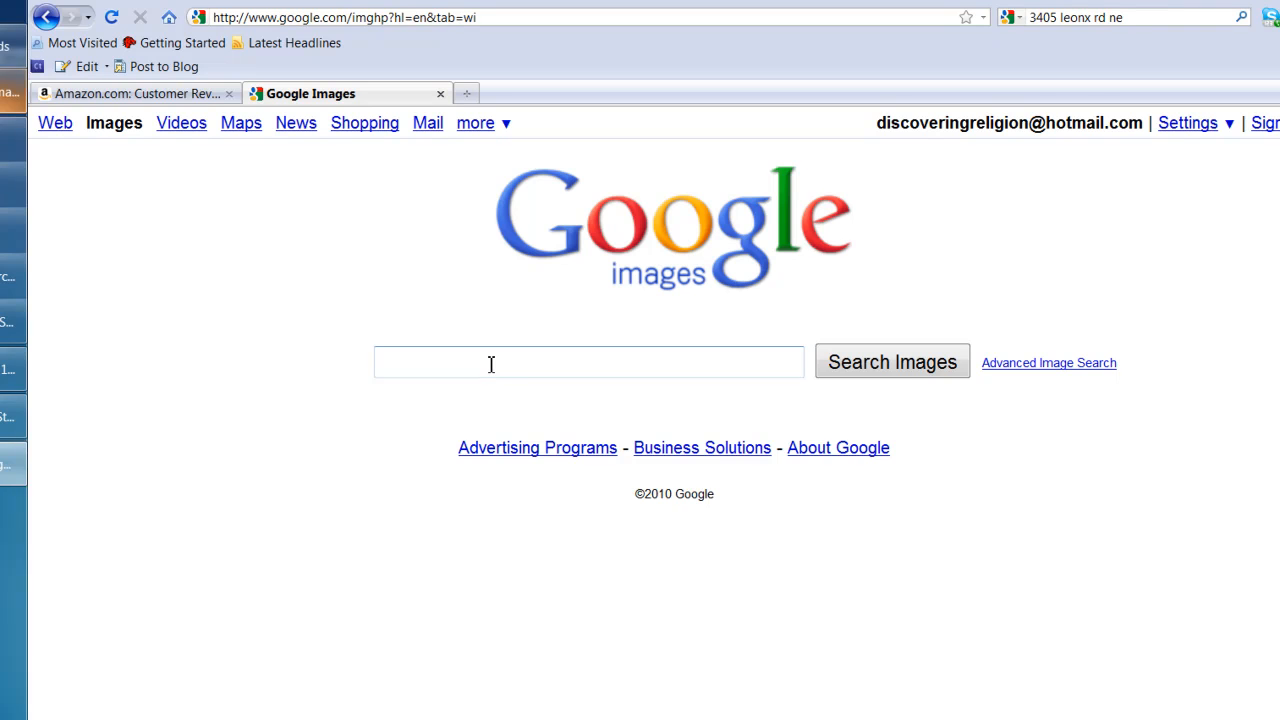
type("f")
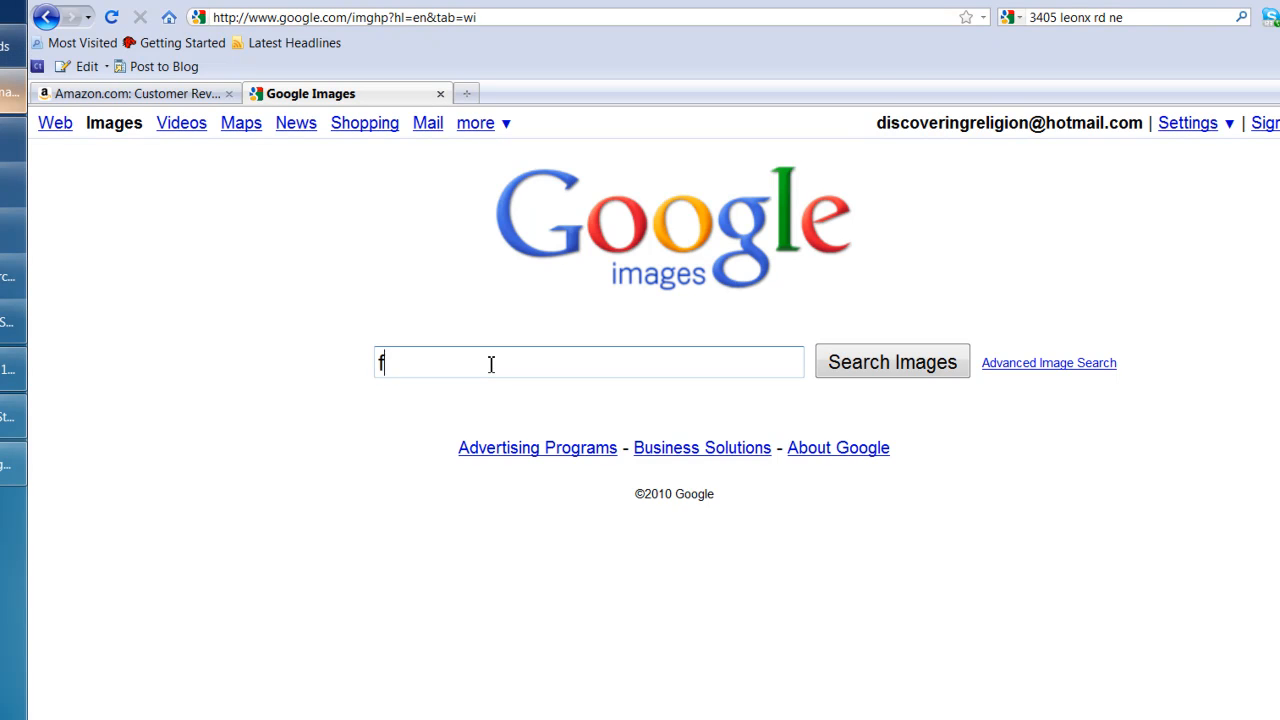
type("amily")
key("Return")
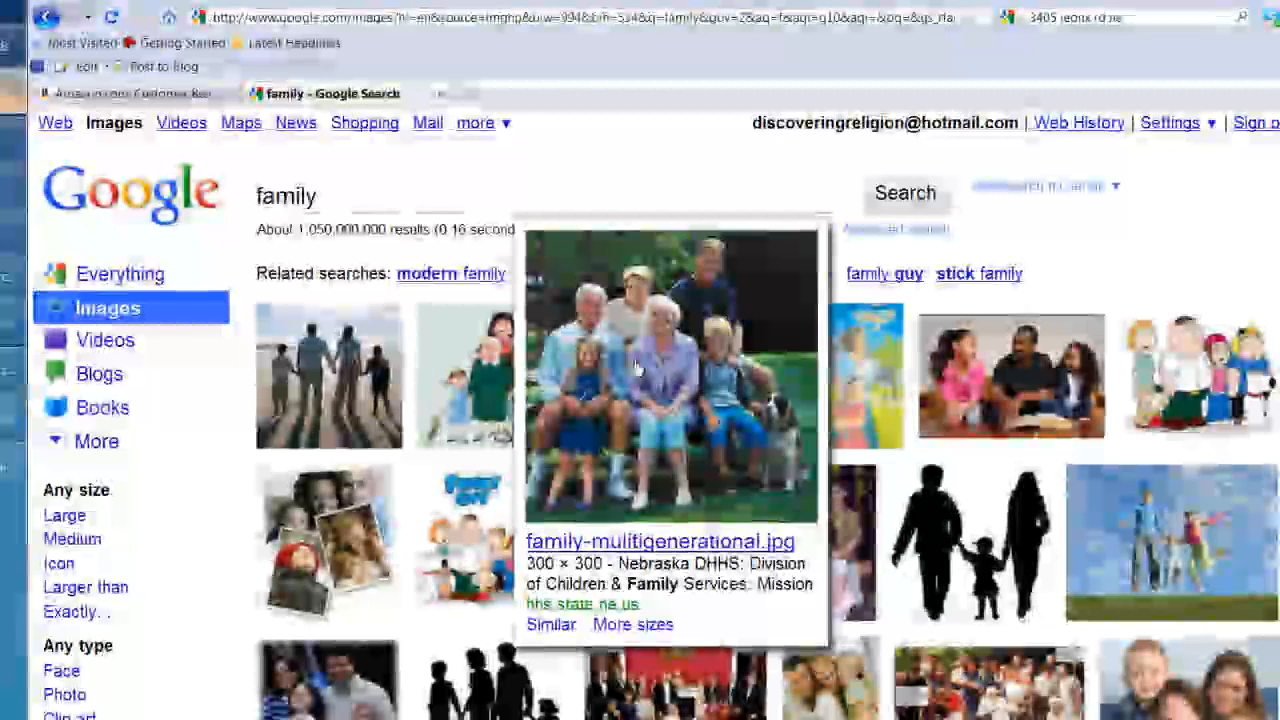
- Open the family-mulitigenerational.jpg result in a new browser tab, browse further results and switch to the Working family folder of collected pictures
right_click(636, 368)
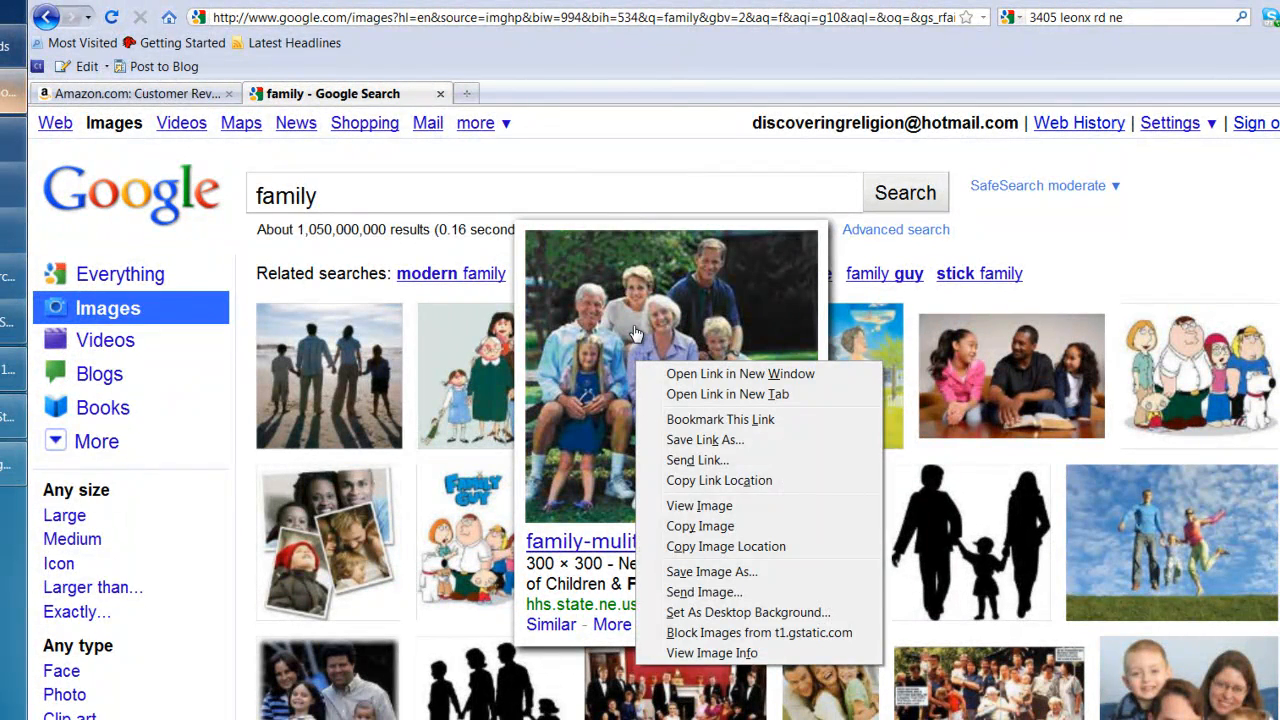
left_click(1150, 238)
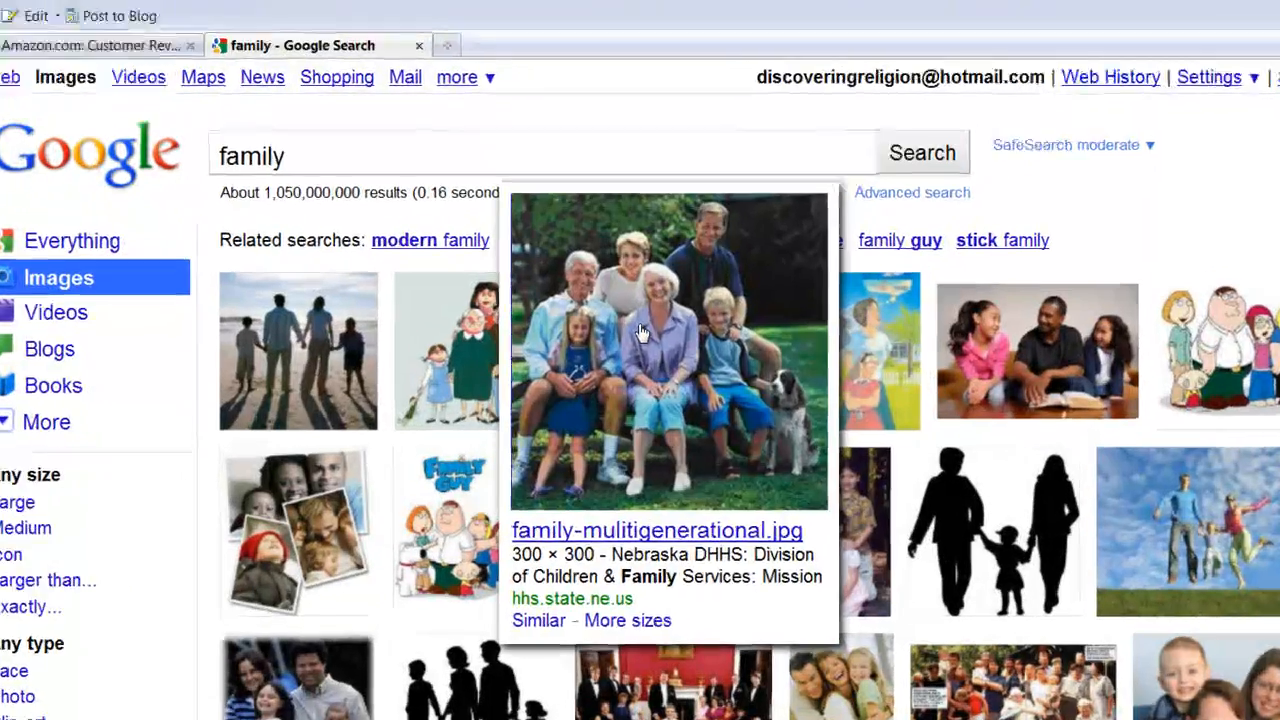
right_click(645, 359)
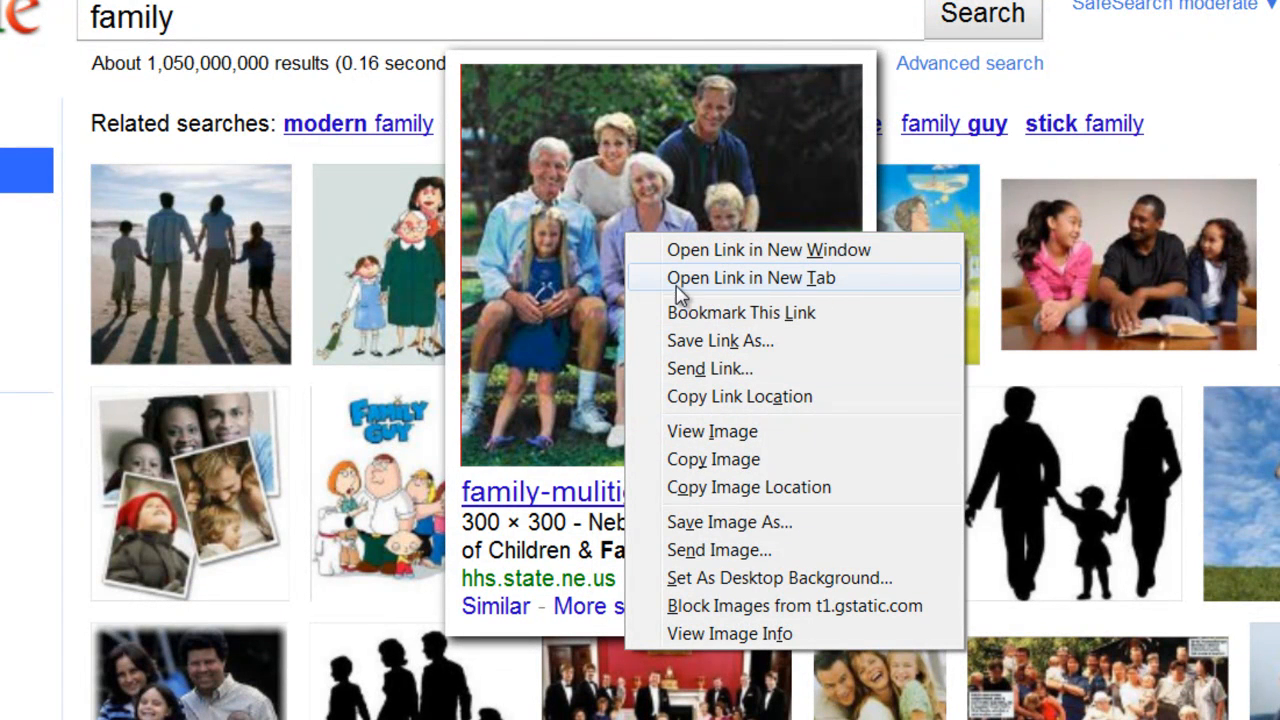
right_click(612, 203)
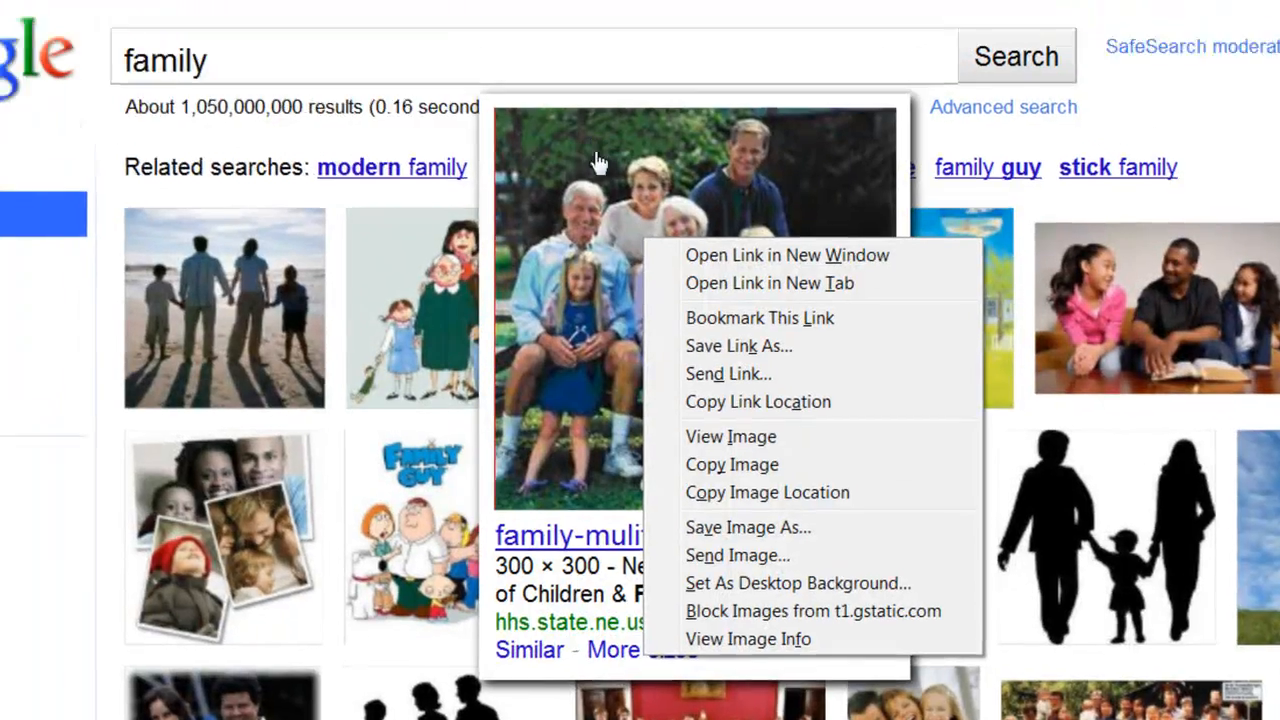
key("t")
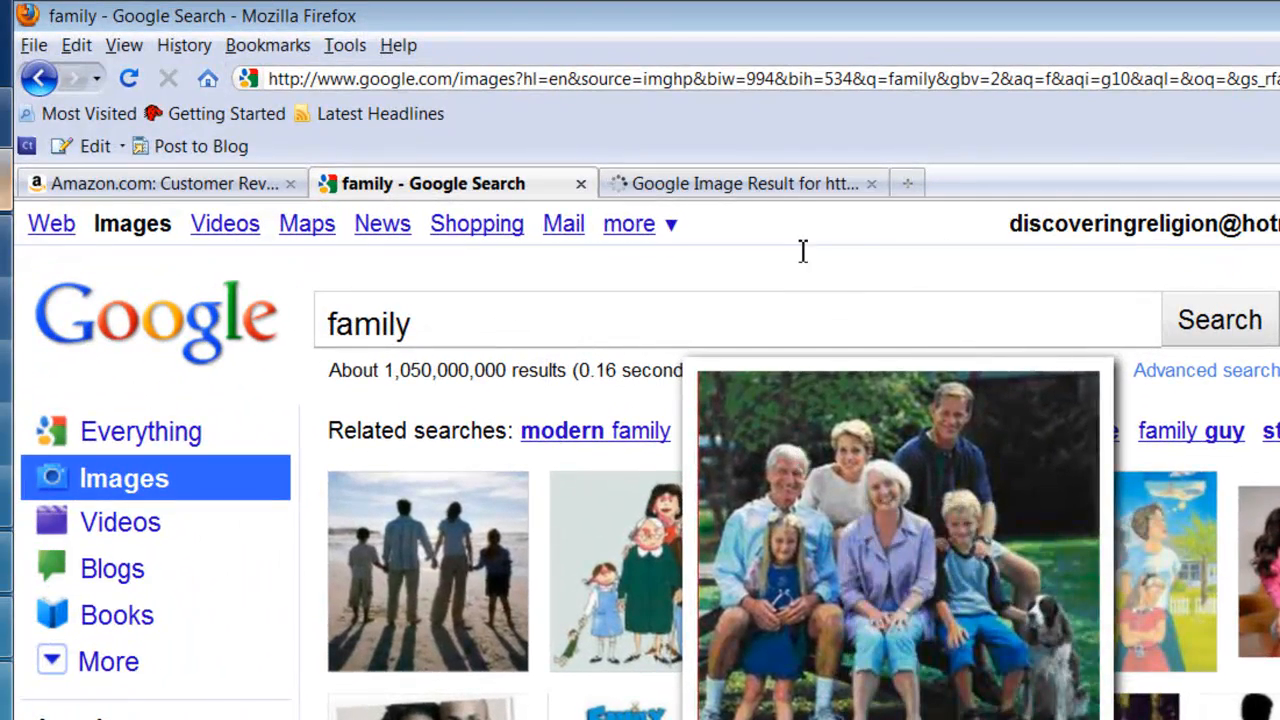
scroll(800, 560, "down", 3)
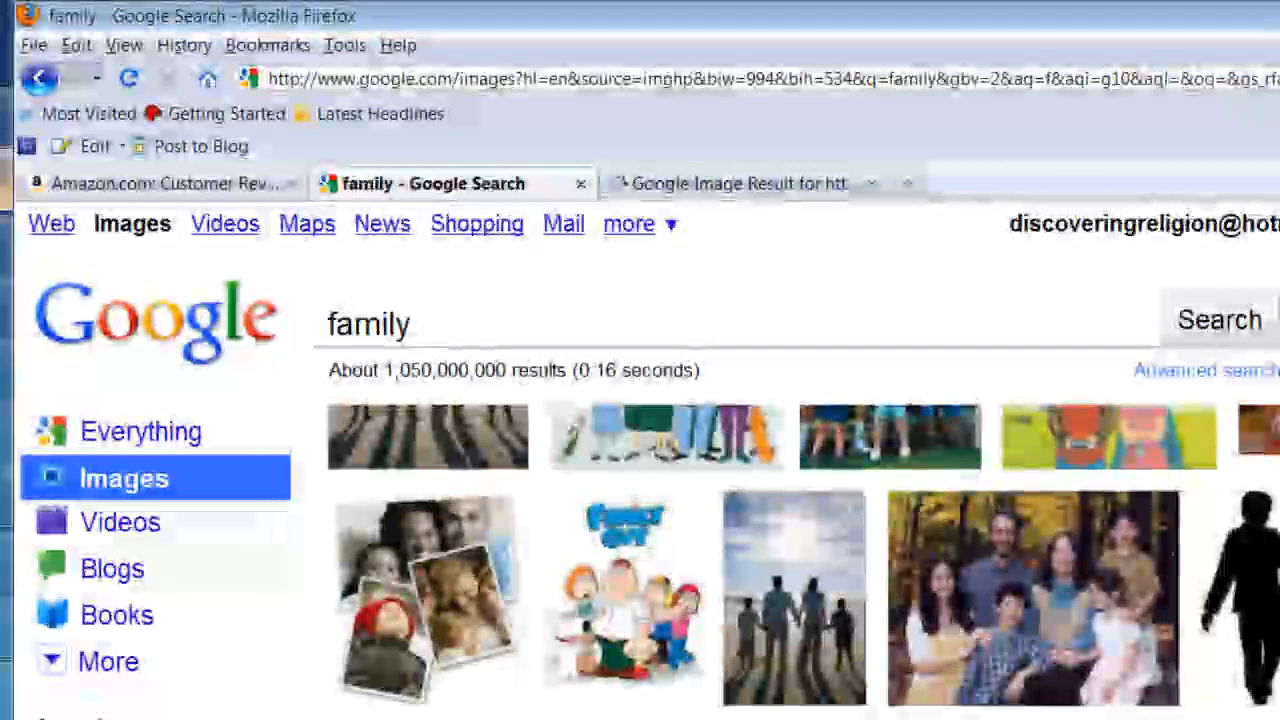
key("alt+Tab")
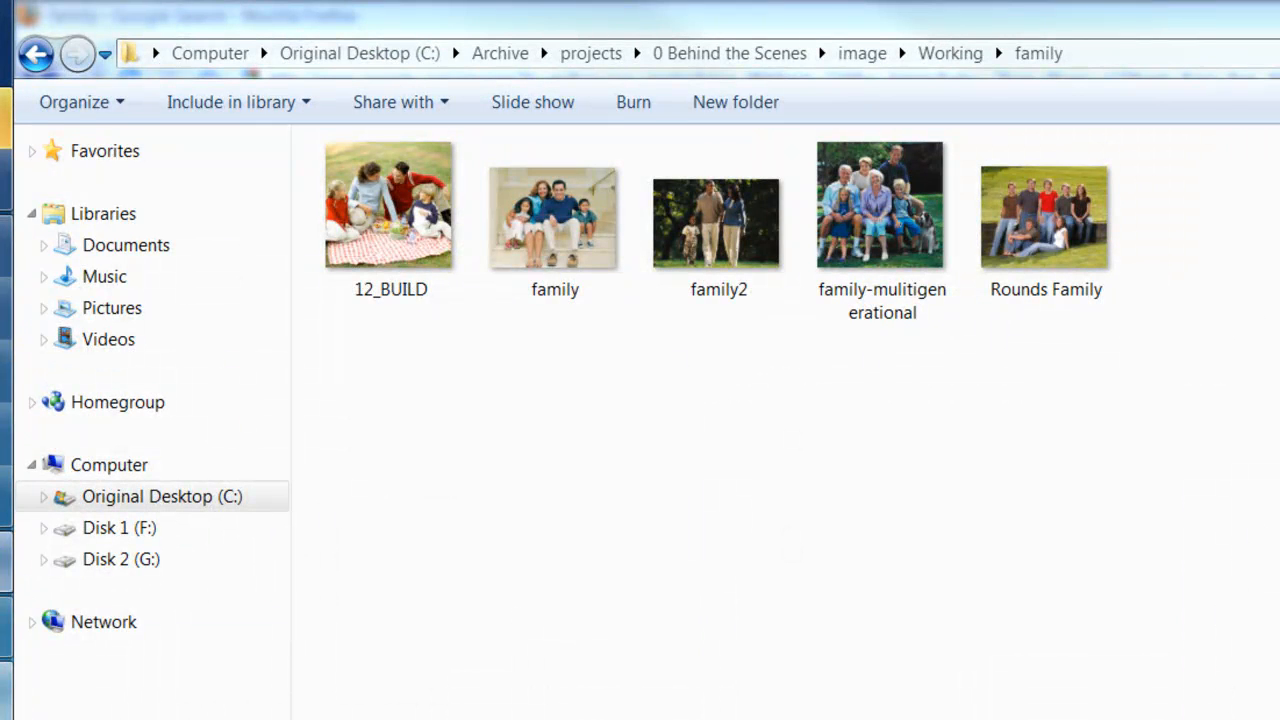
- Switch to Photoshop and delete the space scene's layers from Layer 10 down to Layer 8, keeping Layer 7
left_click(6, 120)
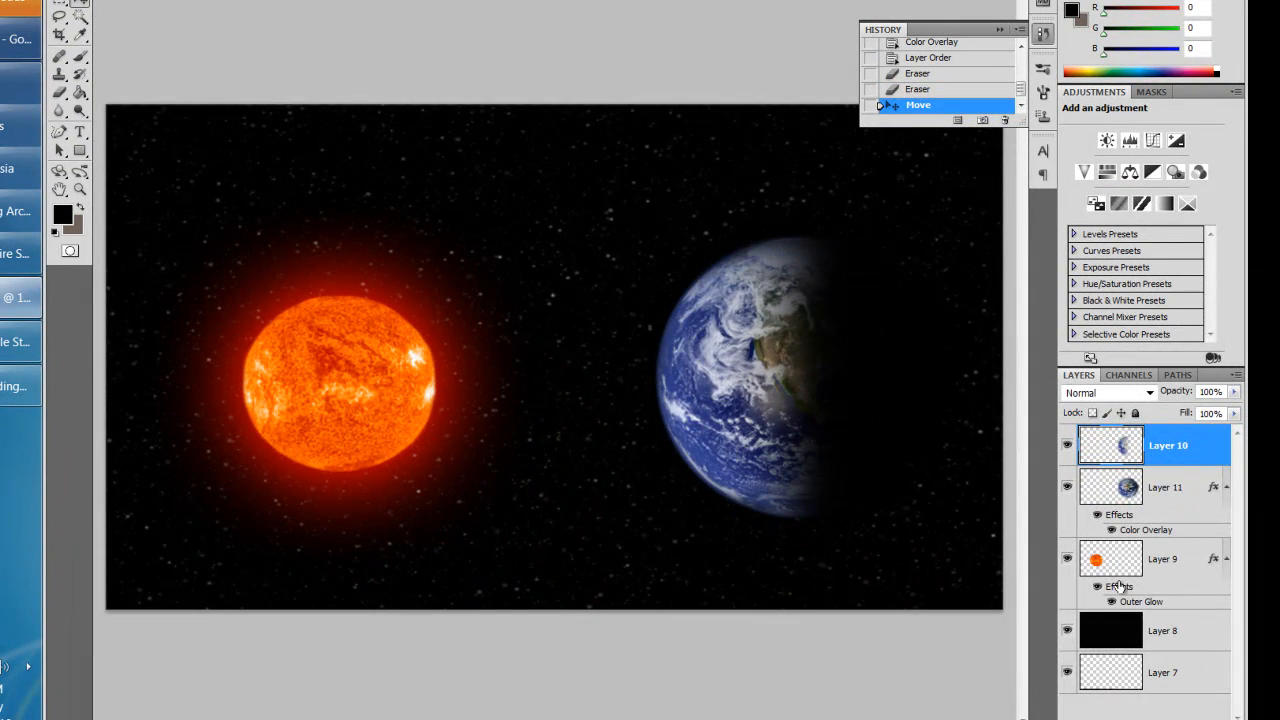
left_click(1121, 627, "shift")
key("Delete")
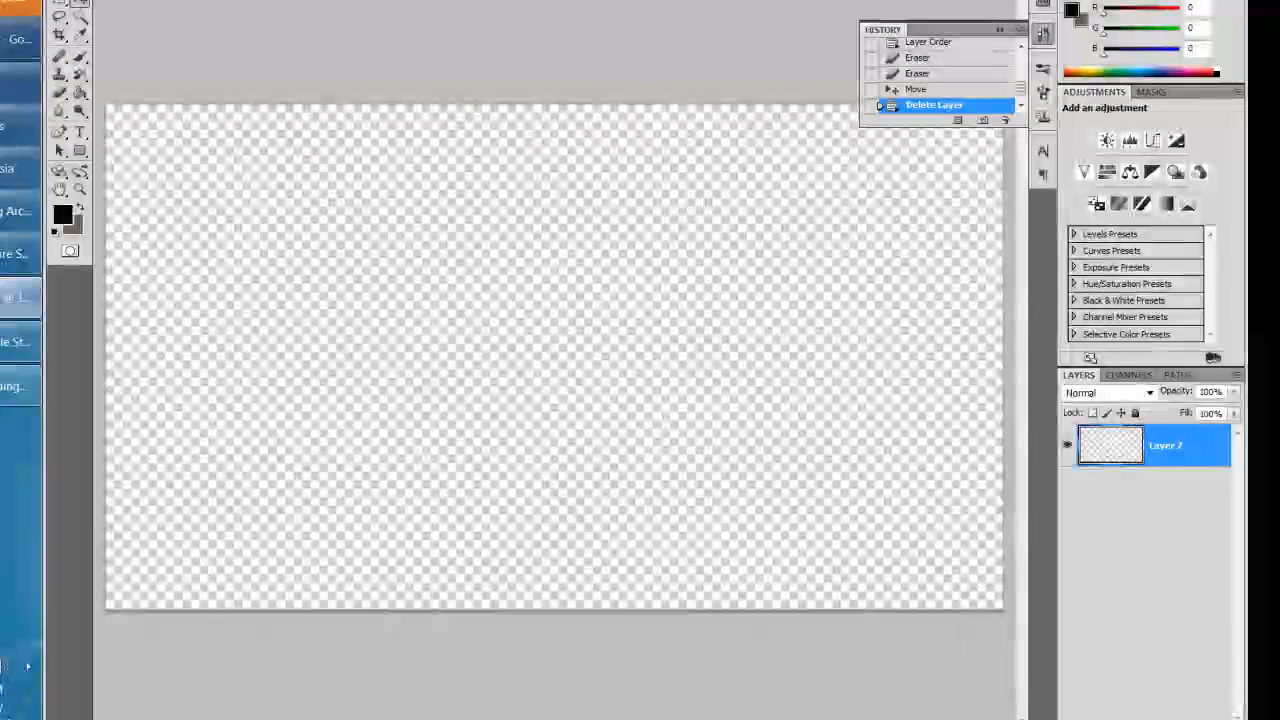
- Open all five family pictures together from the family subfolder of the Working folder
left_click(88, 0)
left_click(110, 0)
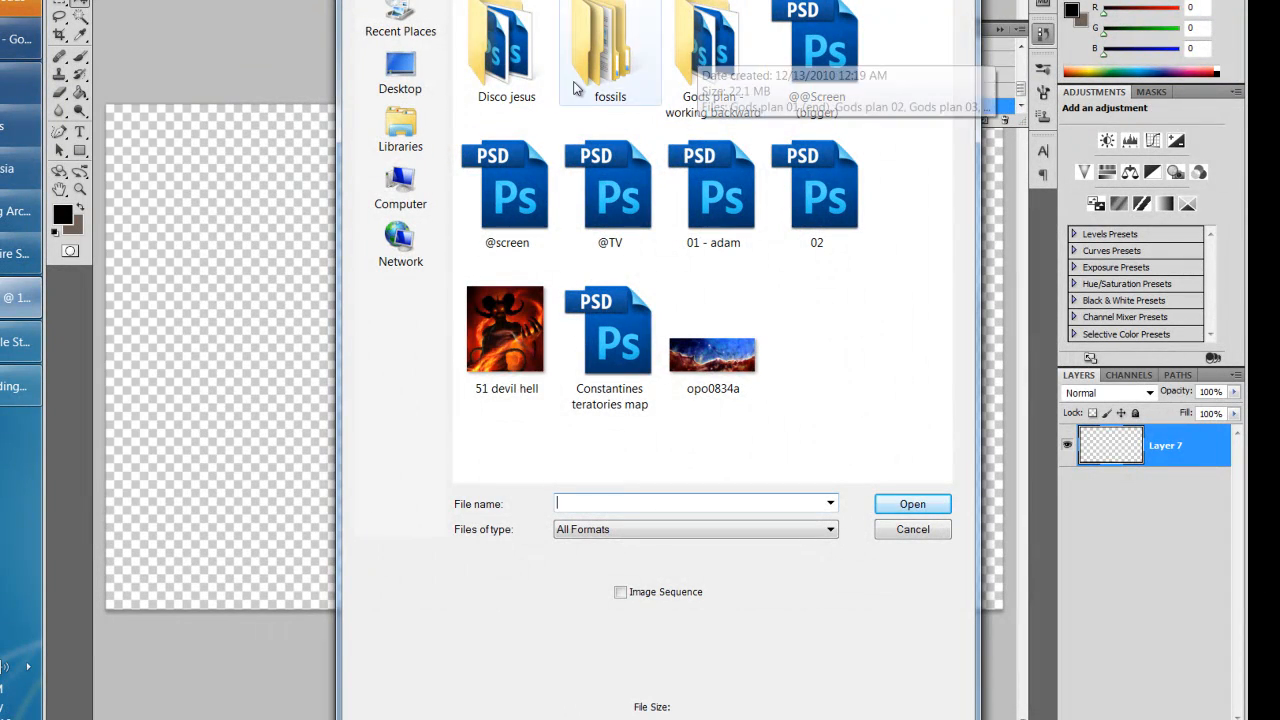
double_click(505, 45)
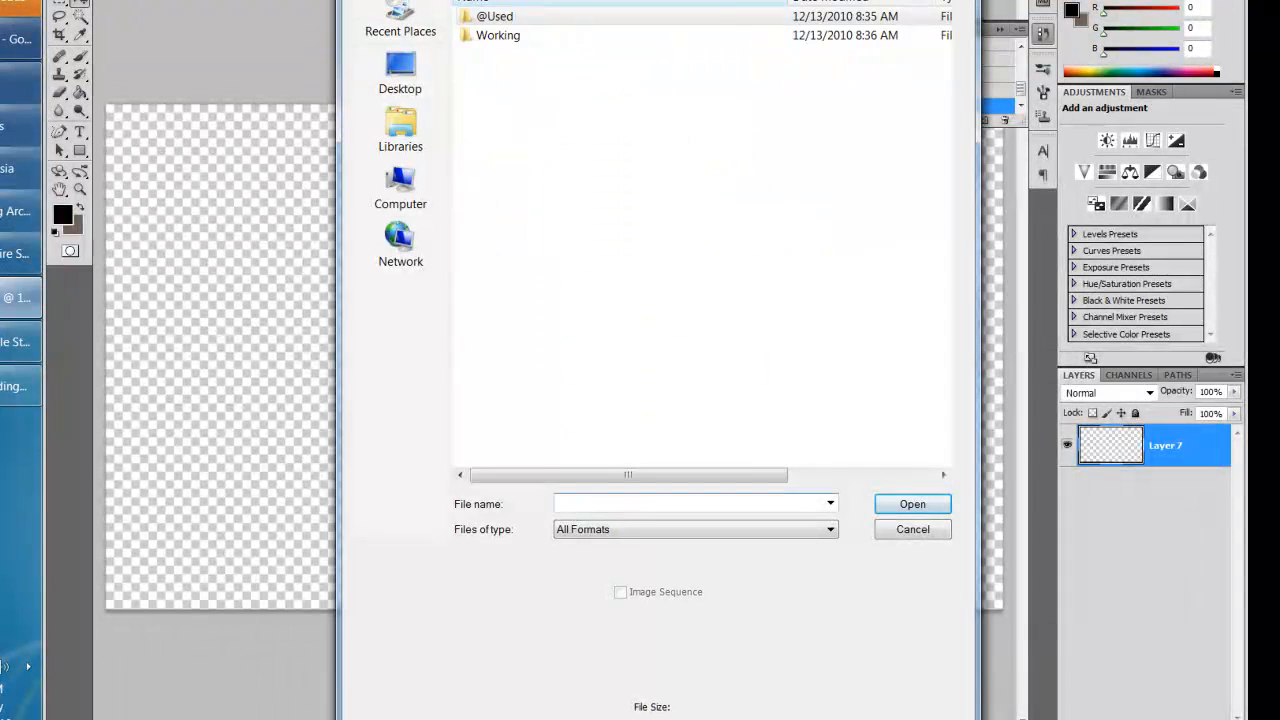
double_click(500, 36)
double_click(606, 48)
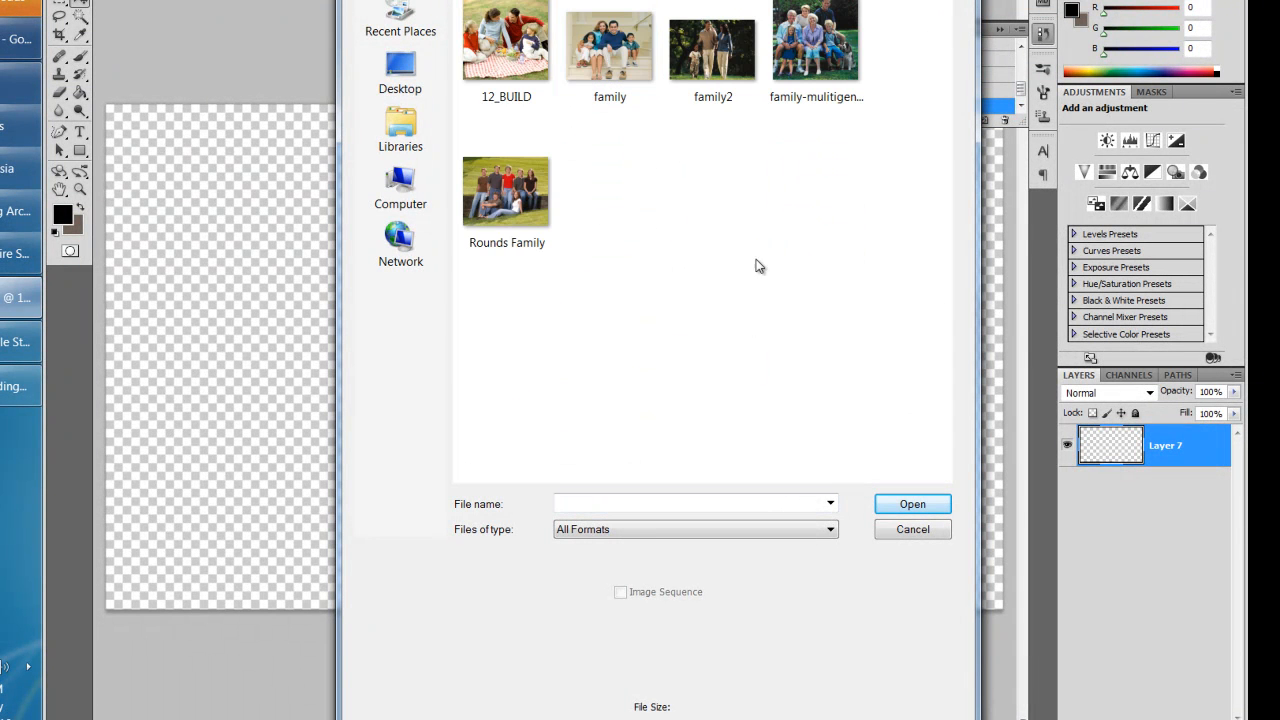
left_click_drag(536, 364, 730, 20)
left_click_drag(914, 56, 454, 326)
left_click(890, 508)
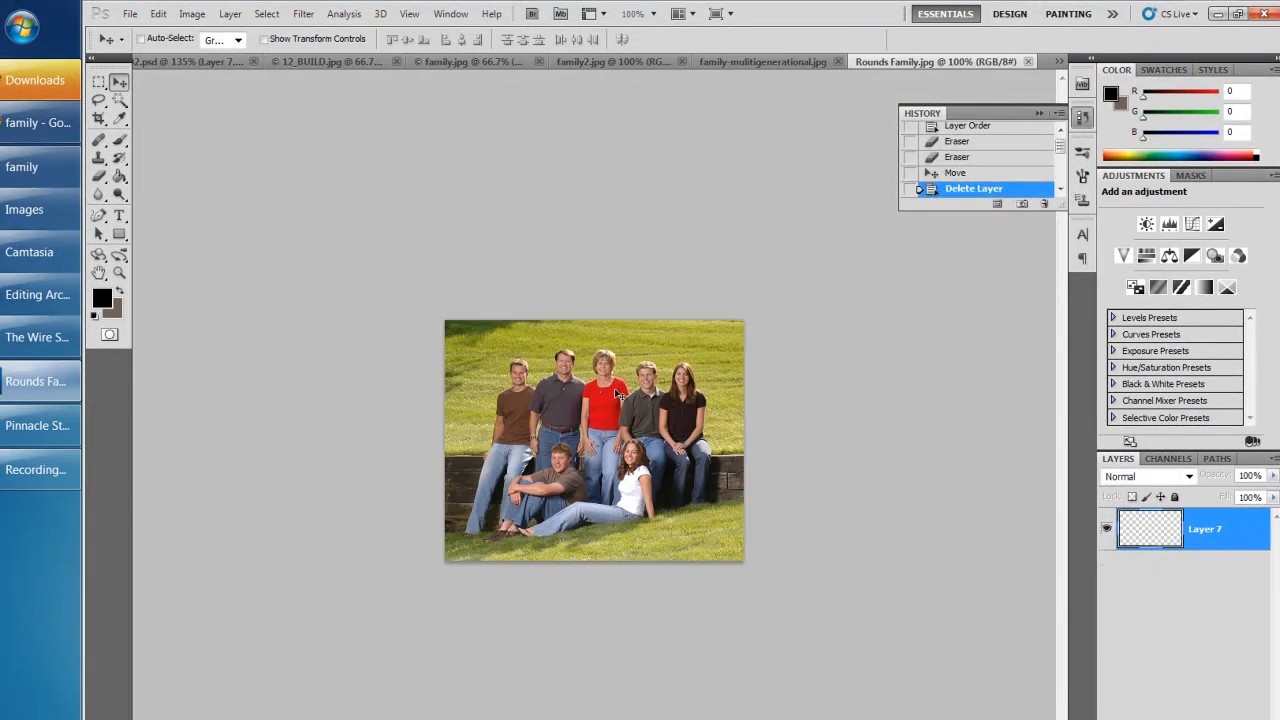
- Copy the entire Rounds Family.jpg picture, close its file and paste it into 02.psd as a new layer
key("ctrl+a")
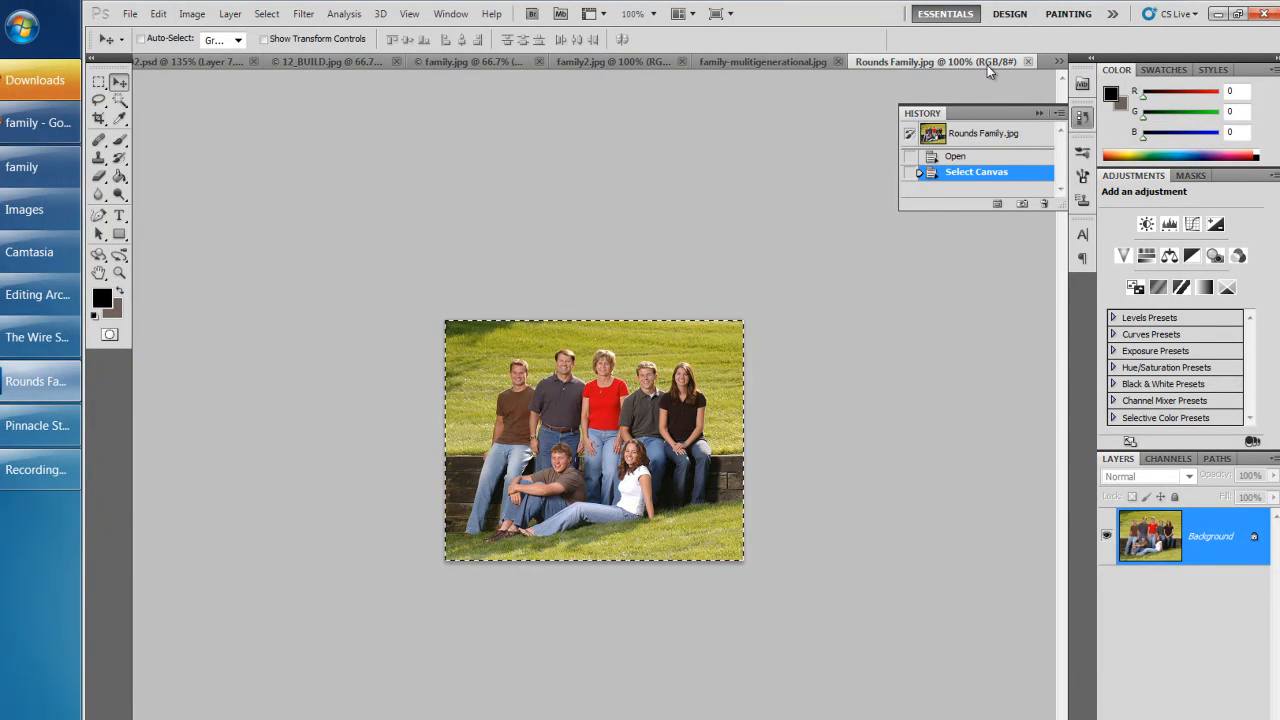
left_click(1035, 61)
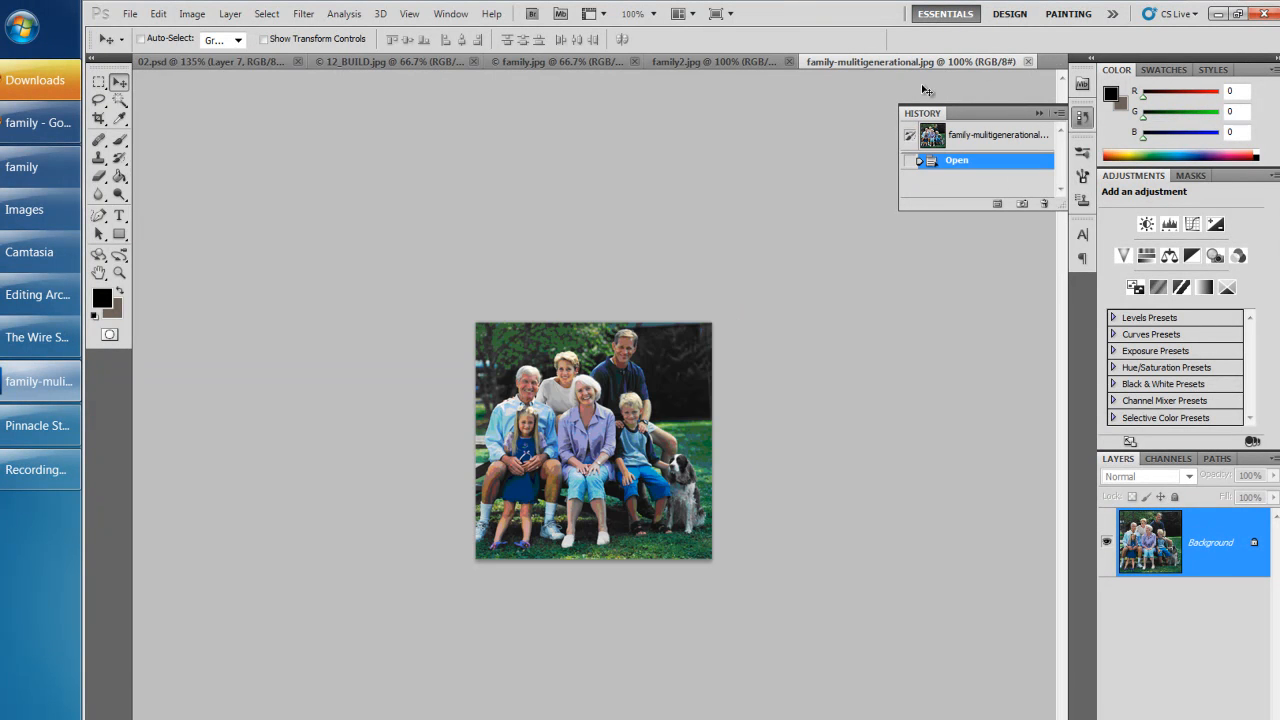
left_click(202, 62)
key("ctrl+v")
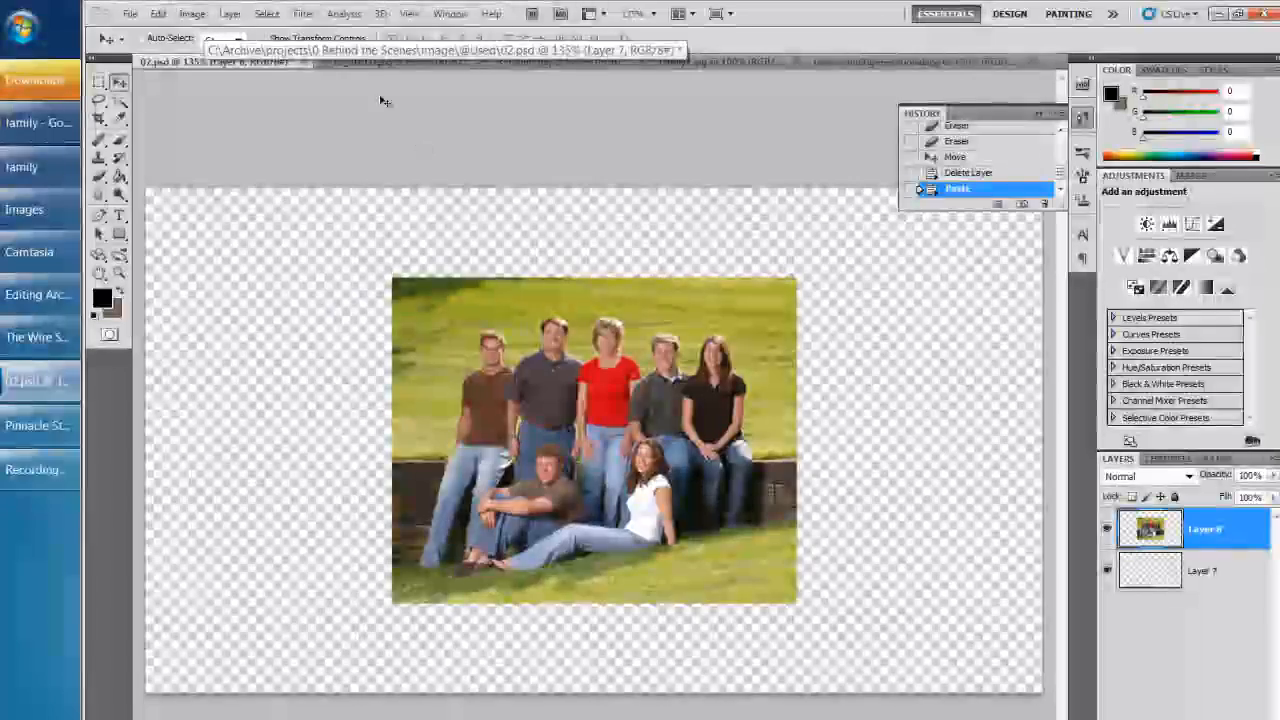
- Copy the entire 12_BUILD.jpg picture, close its file and paste it into 02.psd above the first family picture
left_click(371, 62)
key("ctrl+a")
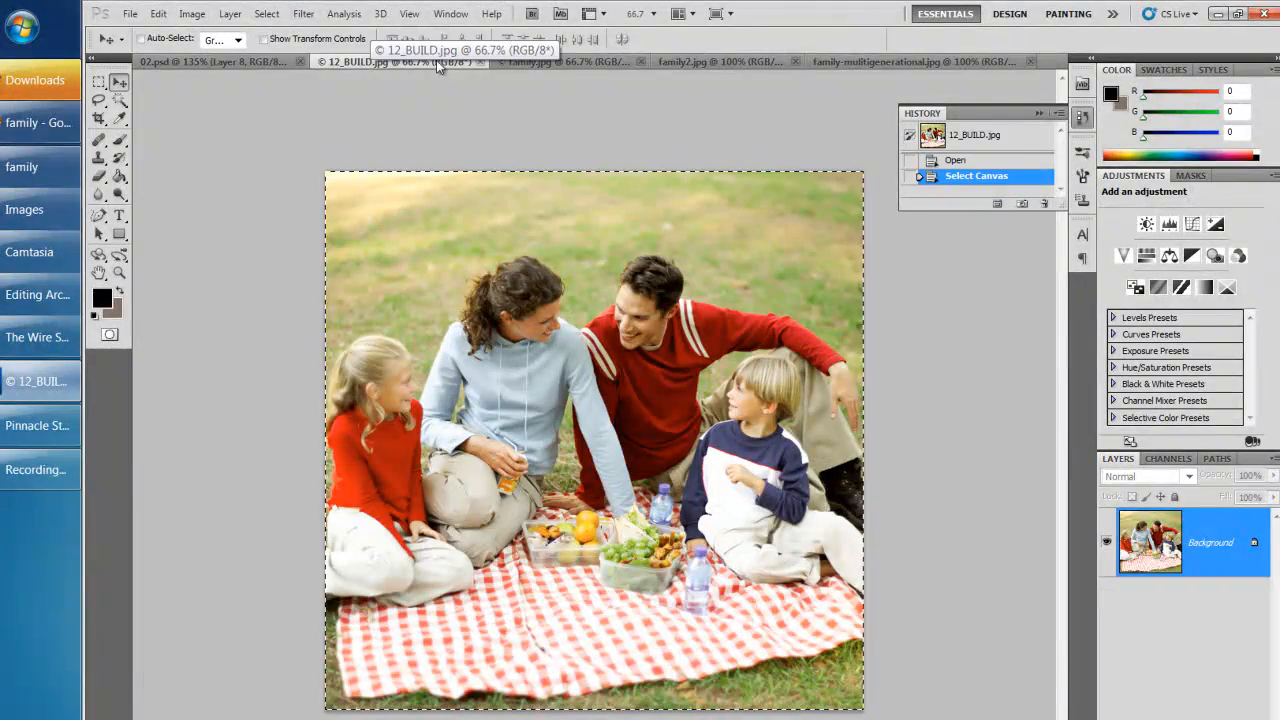
key("ctrl+c")
left_click(478, 62)
key("ctrl+v")
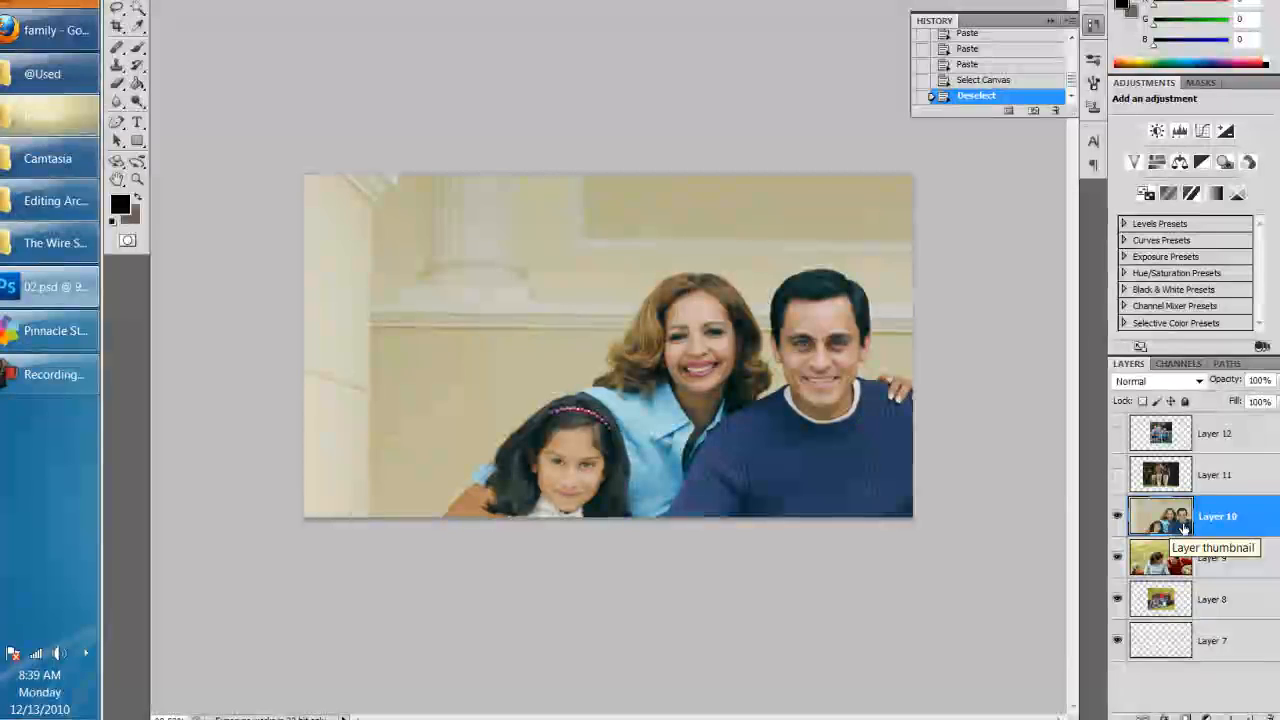
- Convert Layer 10 to a smart object, scale it down so the whole family fits on the canvas, and place it
right_click(1158, 520)
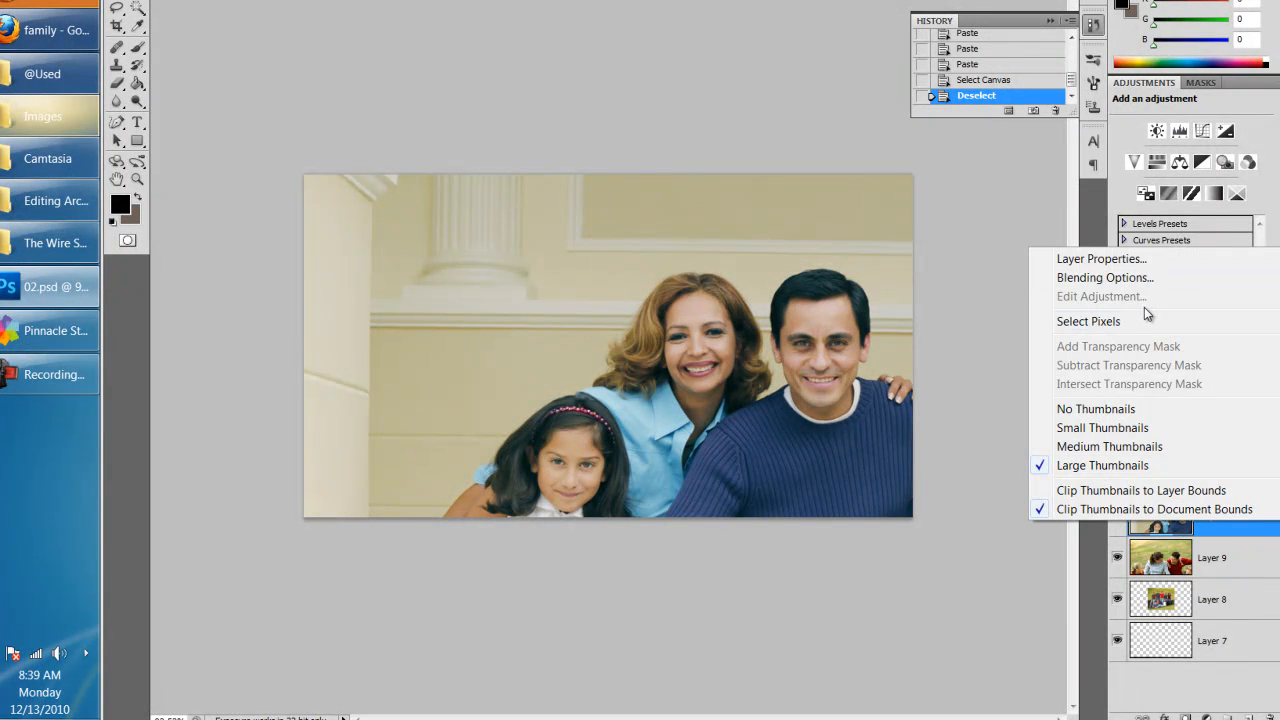
right_click(1228, 522)
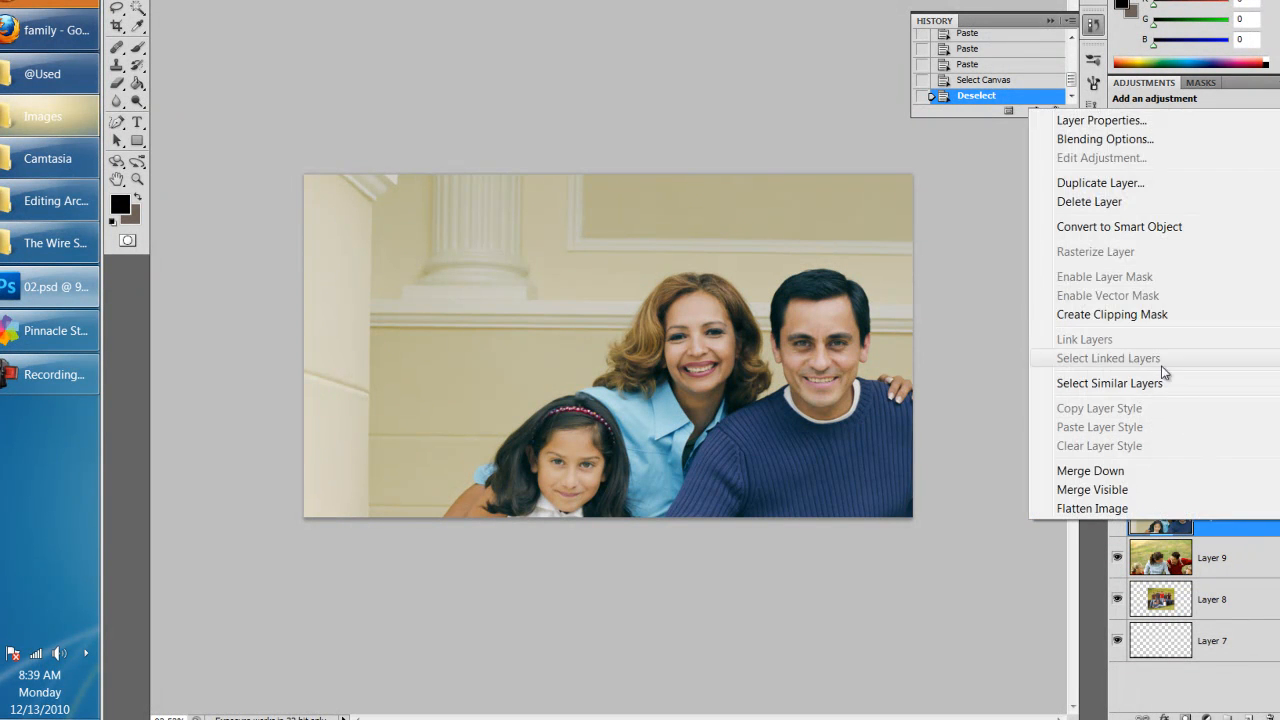
left_click(1098, 238)
key("ctrl+t")
key("ctrl+0")
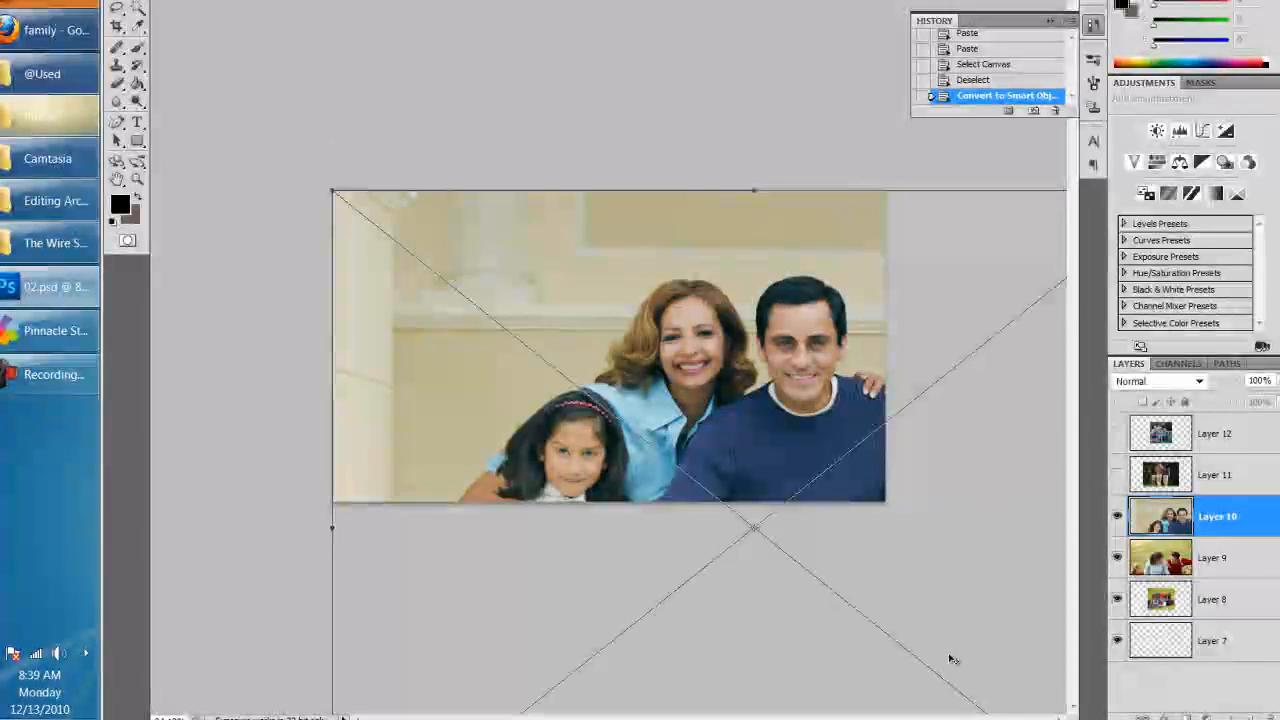
left_click_drag(963, 671, 692, 436)
left_click(1158, 550)
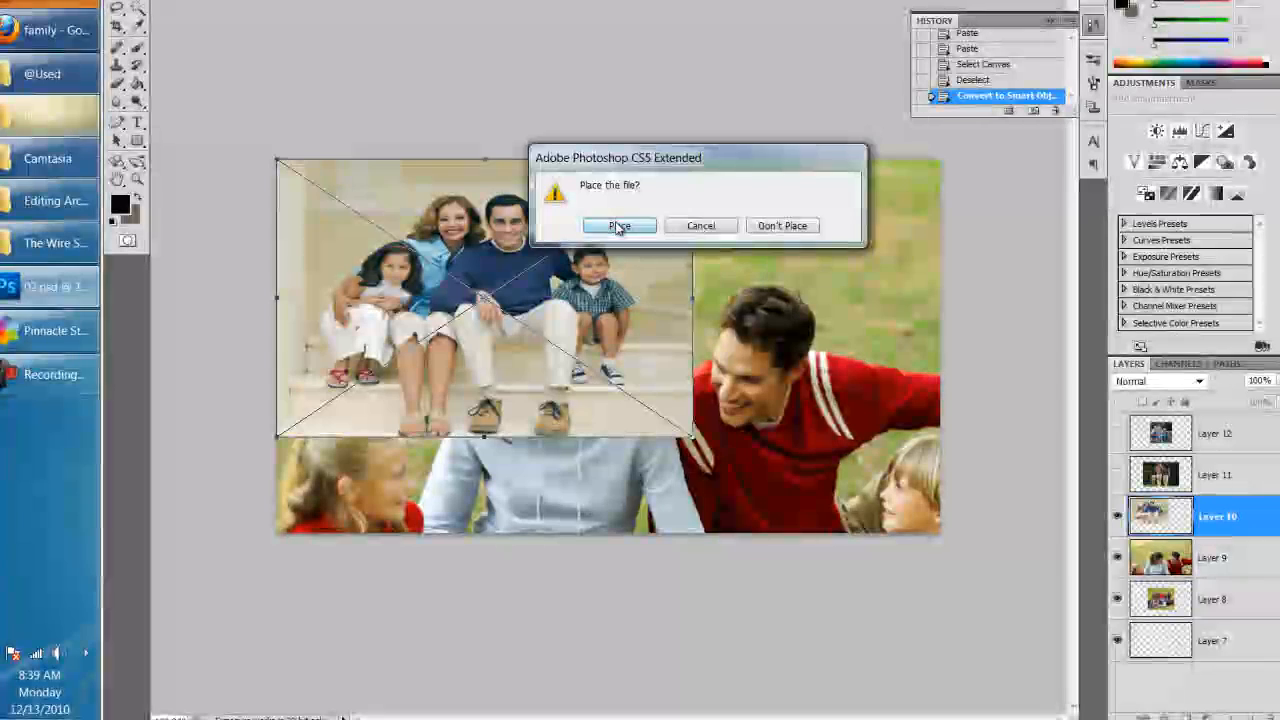
key("Return")
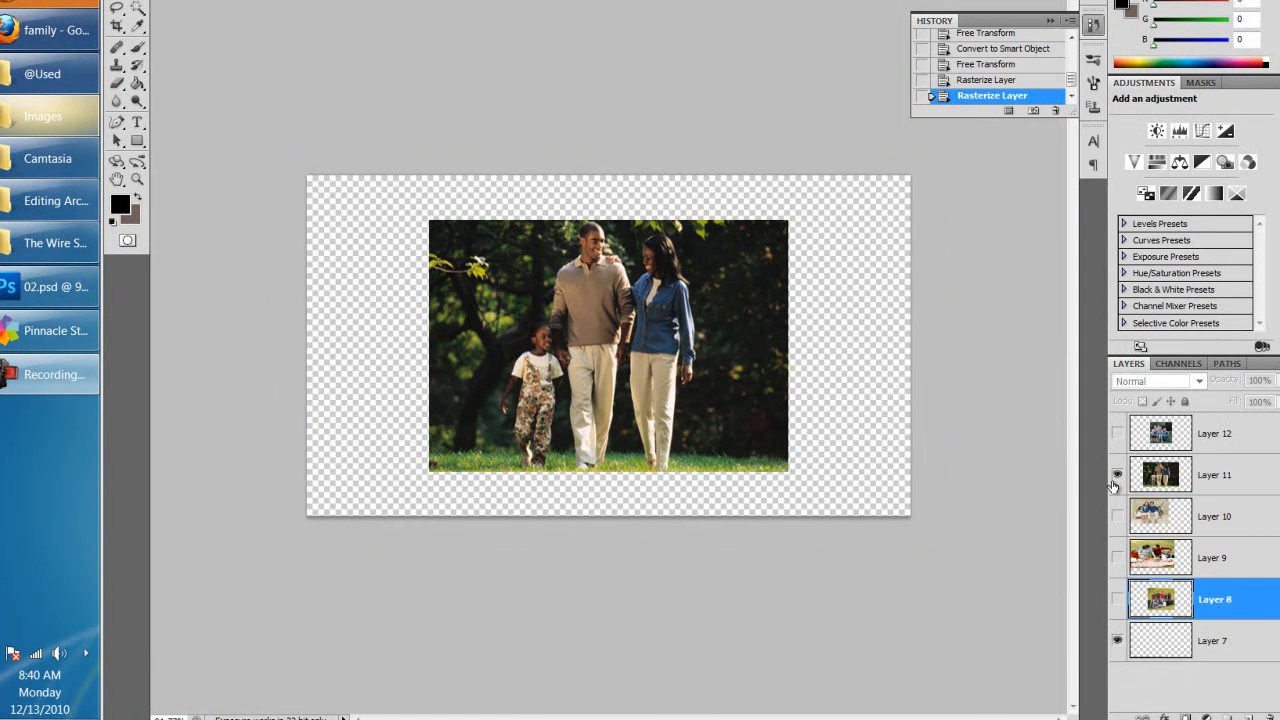
- Hide Layer 11 and show Layer 10 so its family on the steps is the only picture displayed
left_click(1117, 516)
left_click(1117, 516)
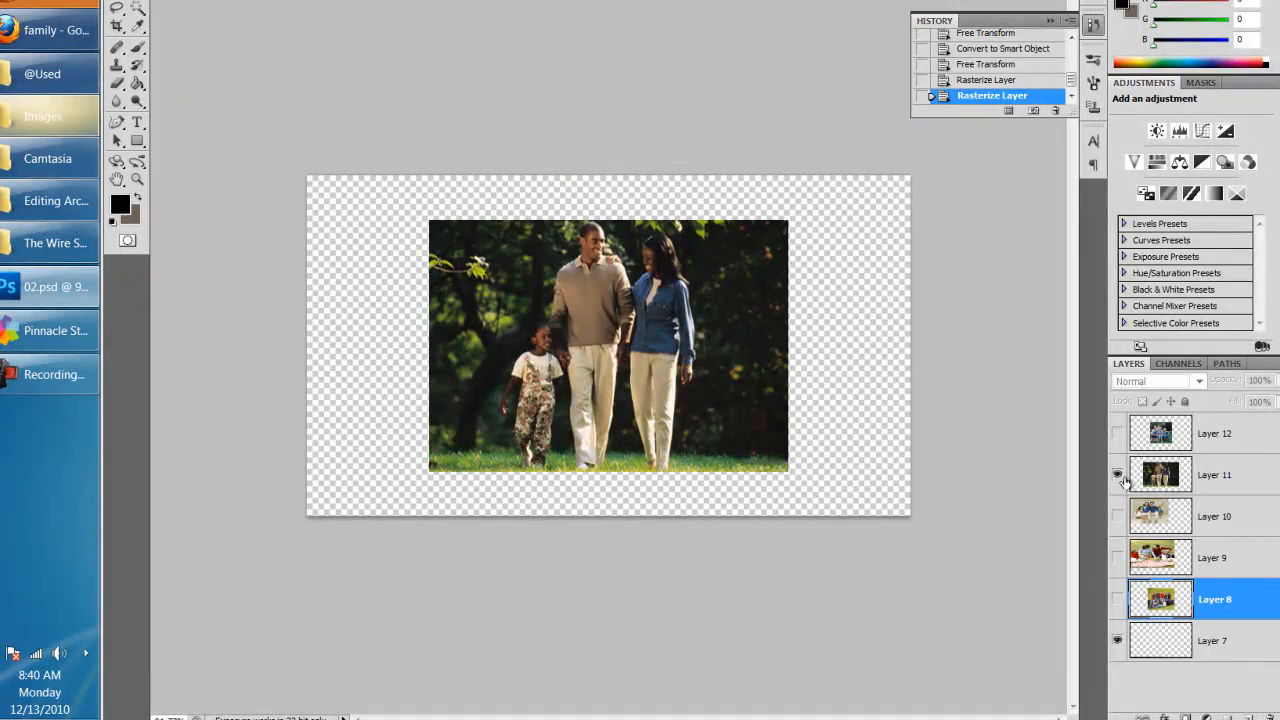
left_click(1117, 475)
left_click(1117, 516)
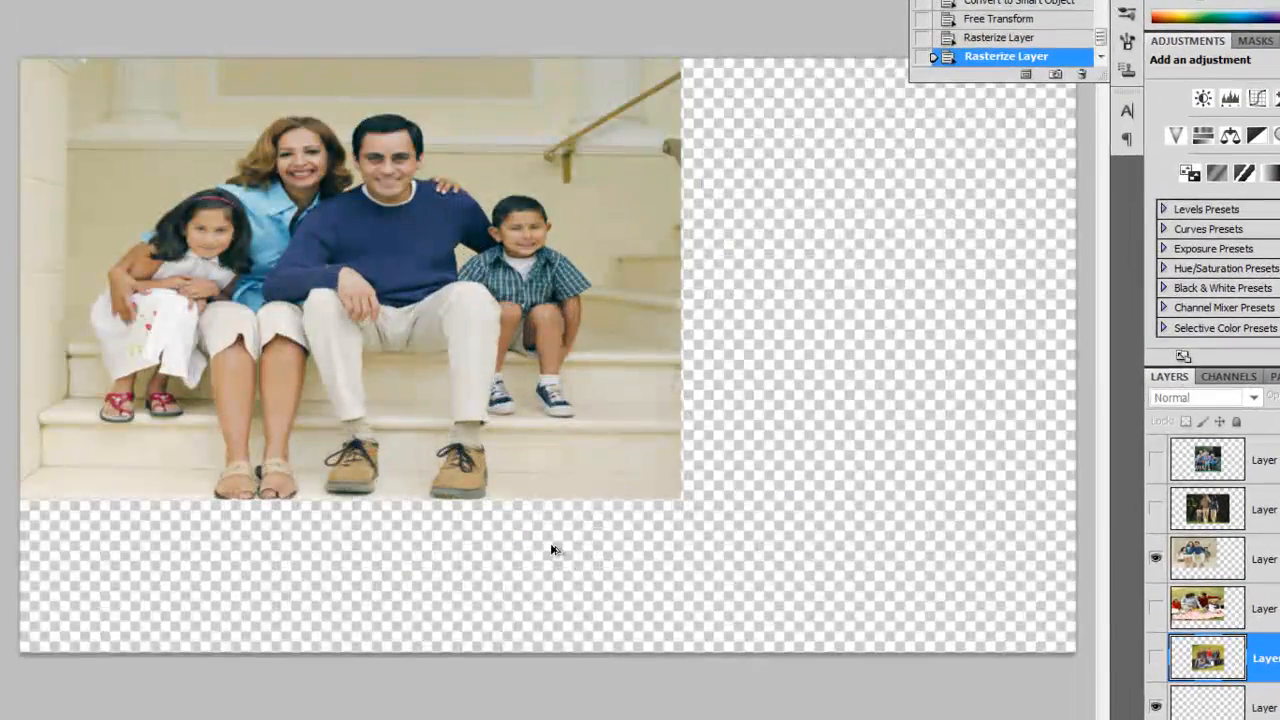
- Move the Layer 8 picture toward the canvas's lower right, and center the Layer 10 family picture on the canvas
scroll(500, 530, "up", 1)
left_click_drag(385, 132, 582, 280)
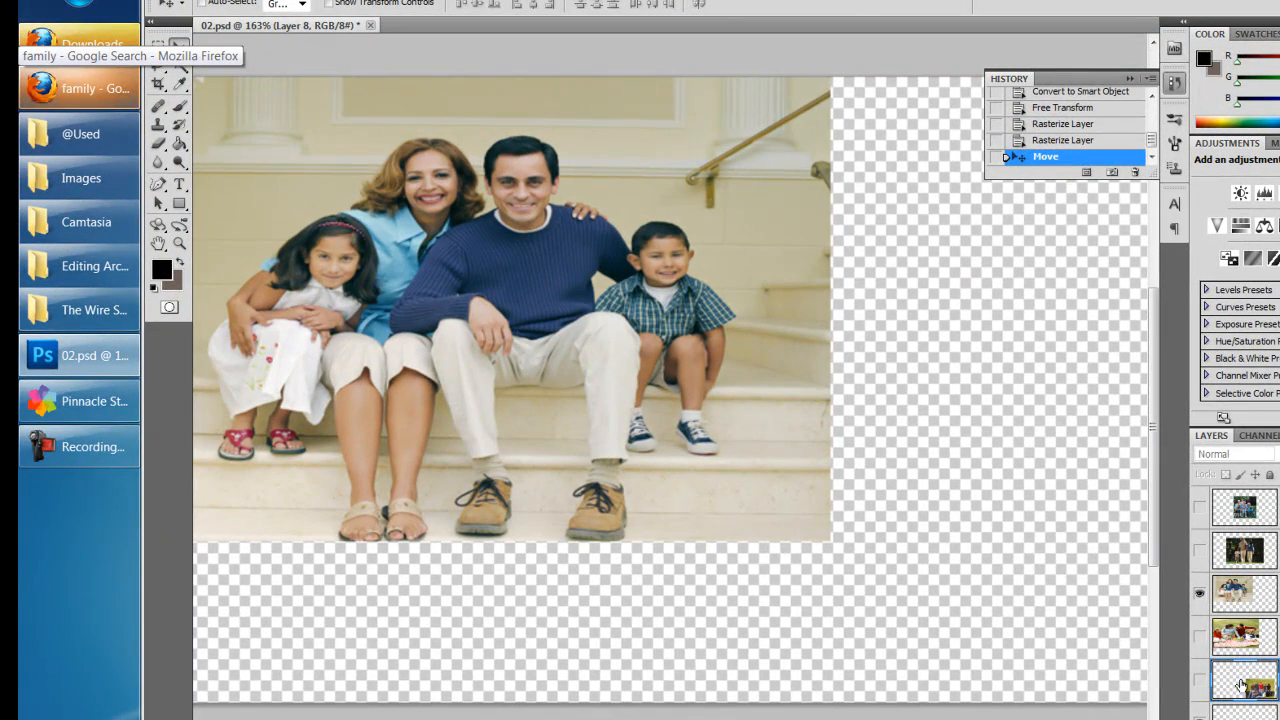
left_click(1241, 592)
left_click_drag(479, 178, 657, 258)
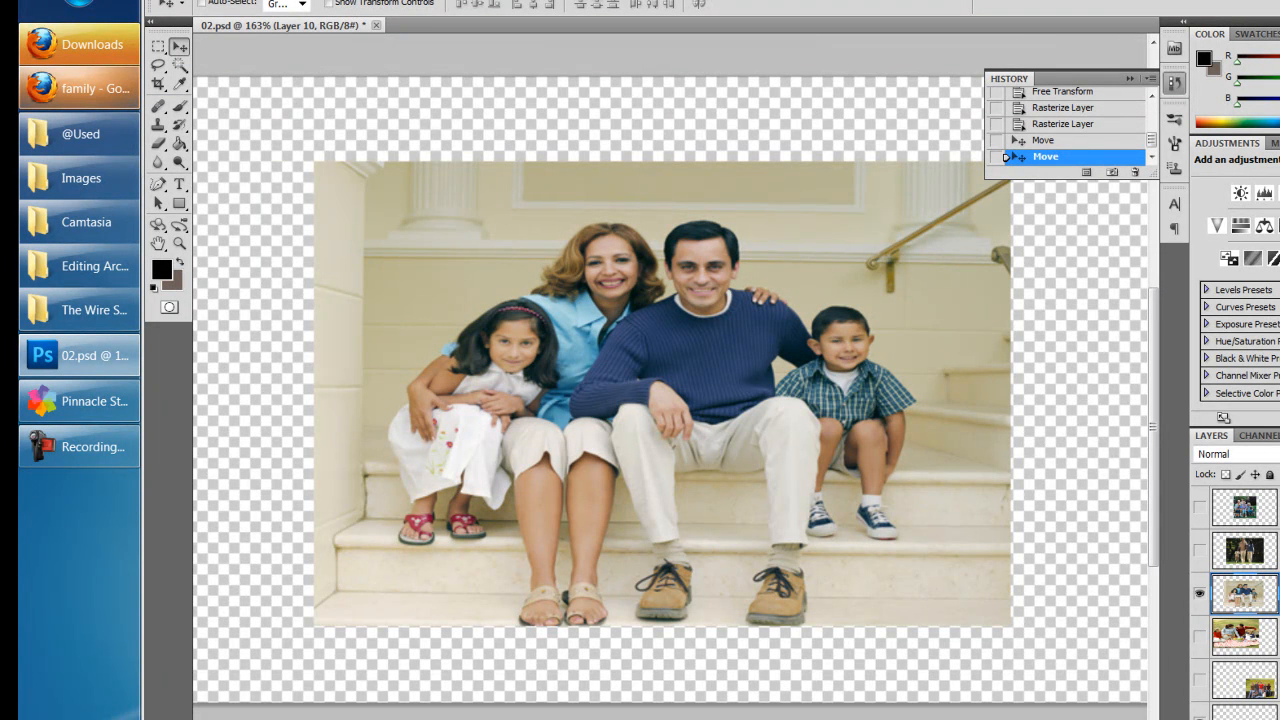
- Draw a circular selection with the Elliptical Marquee Tool and position it around the center of the family picture on Layer 10
left_click(157, 47)
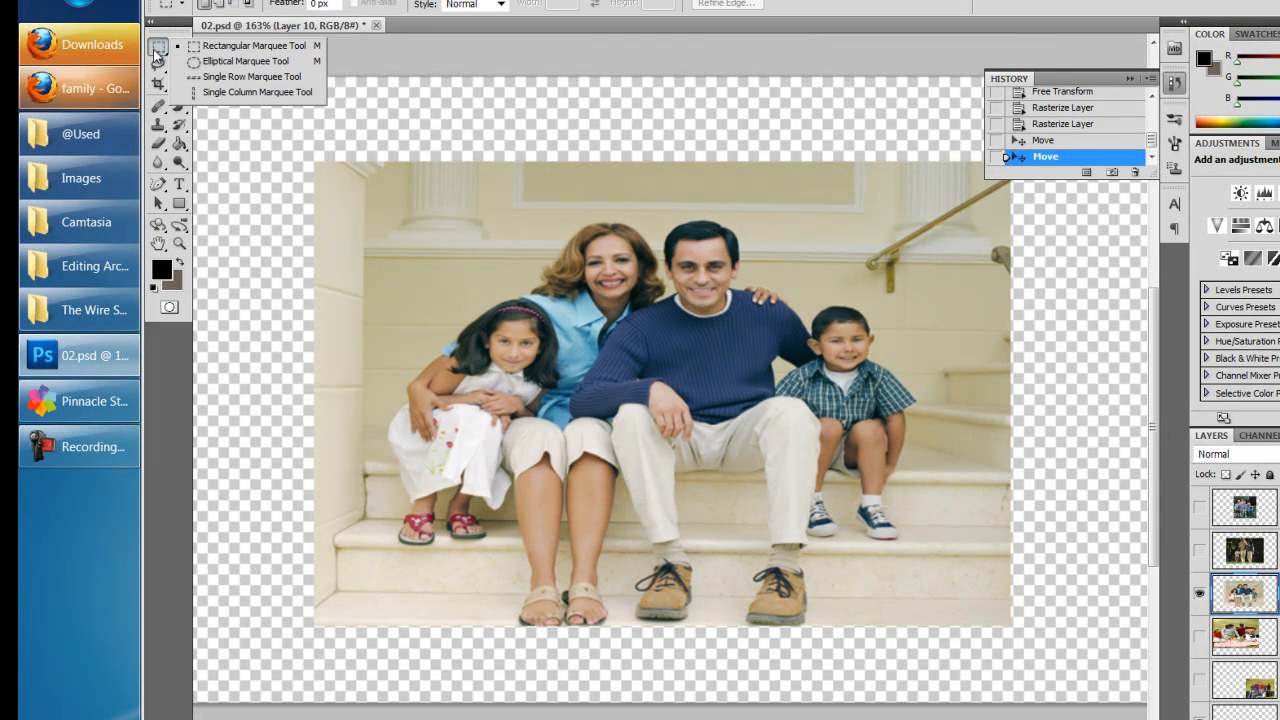
left_click(157, 50)
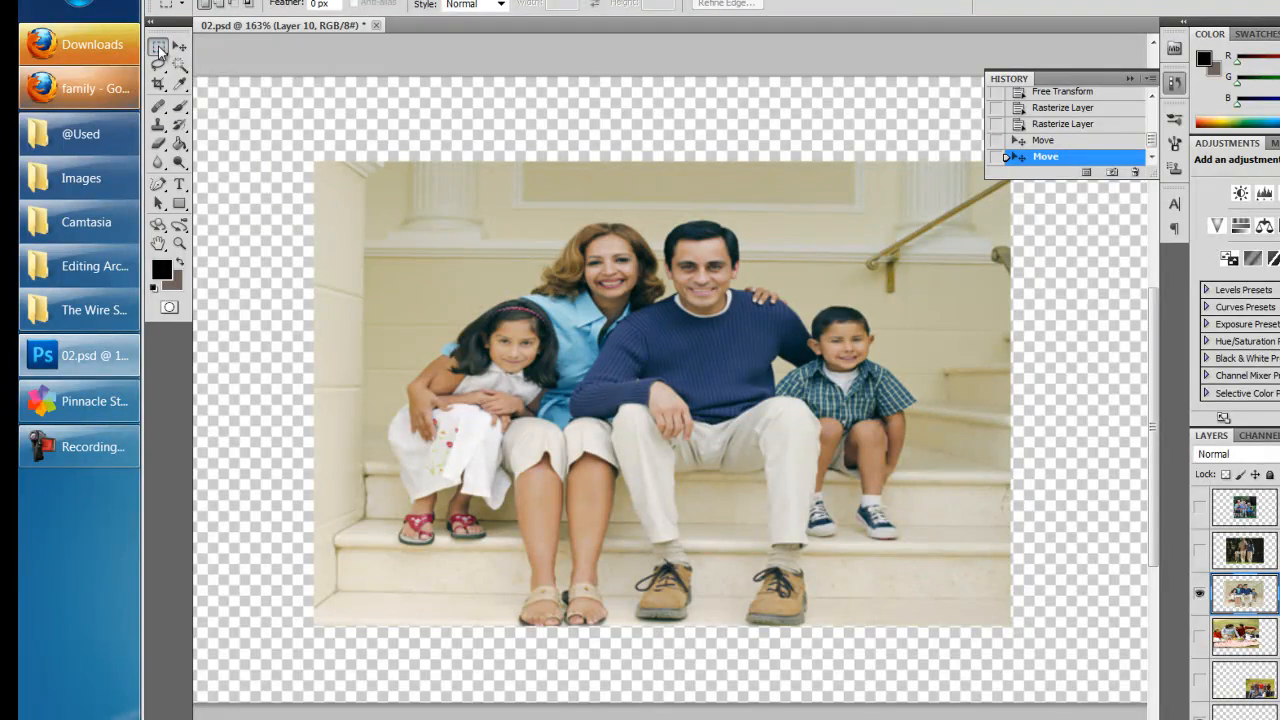
left_click(160, 50)
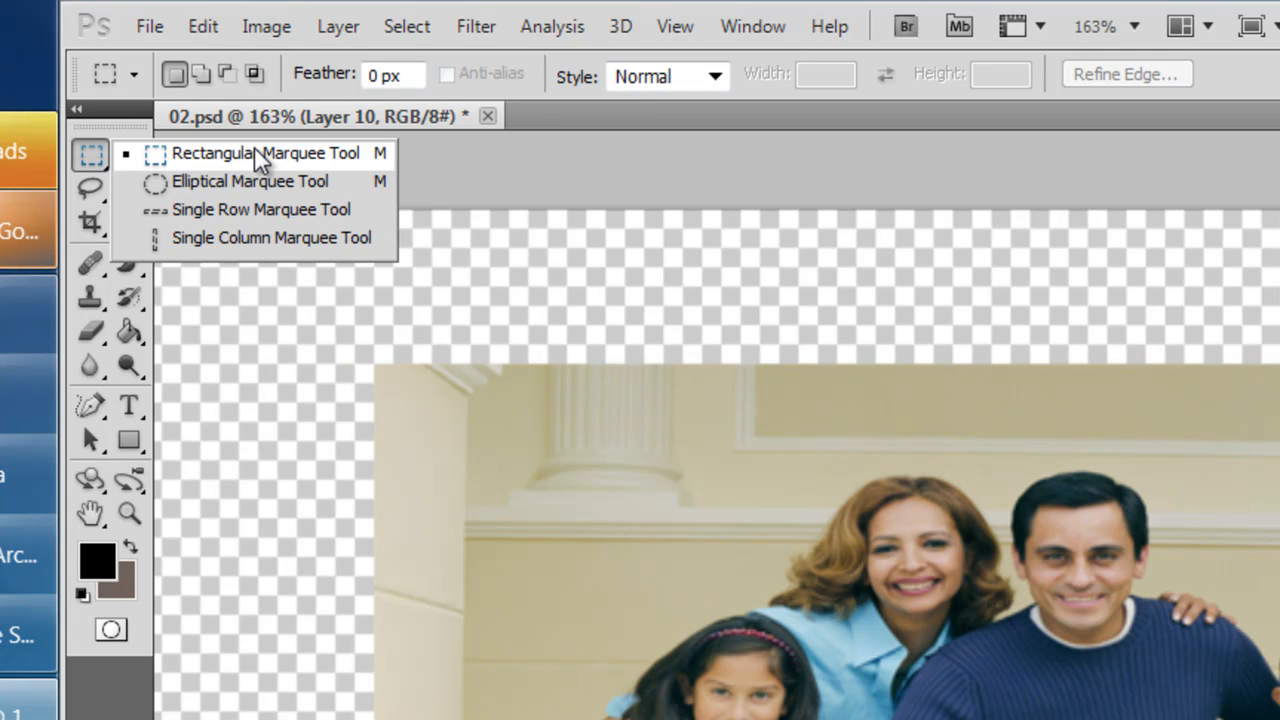
left_click(260, 160)
left_click(119, 150)
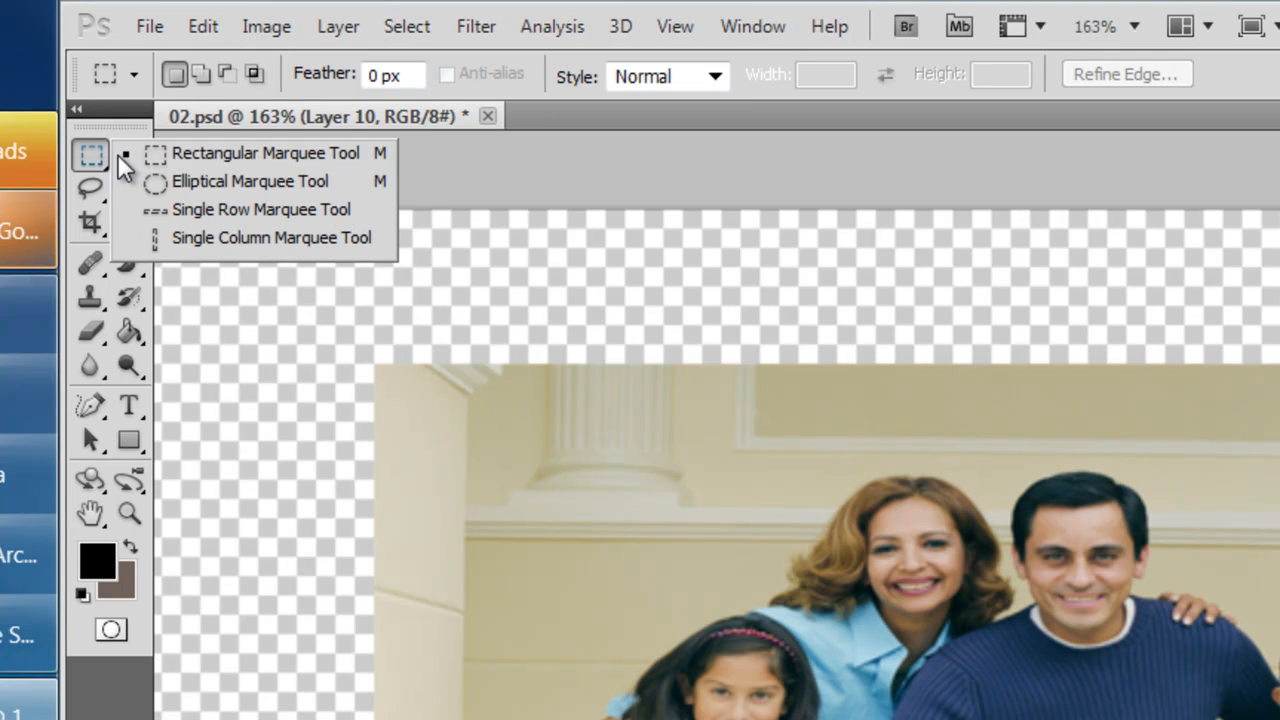
left_click(222, 206)
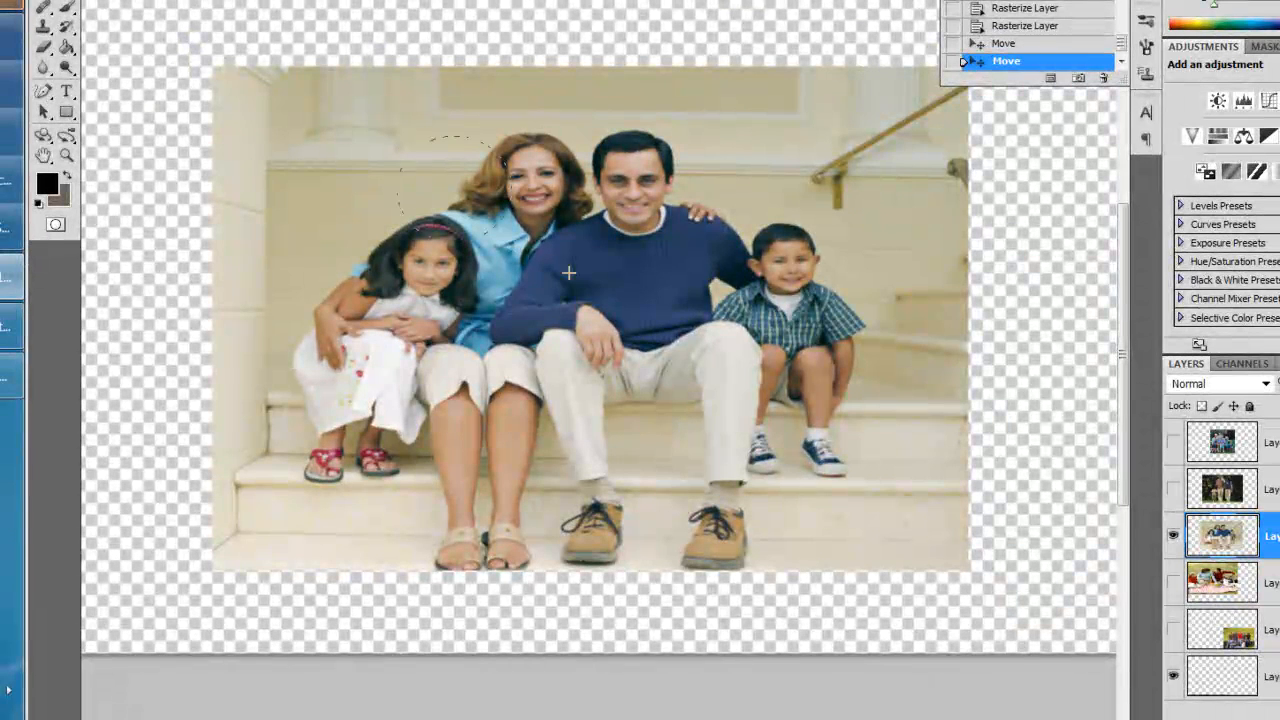
left_click_drag(735, 425, 689, 342)
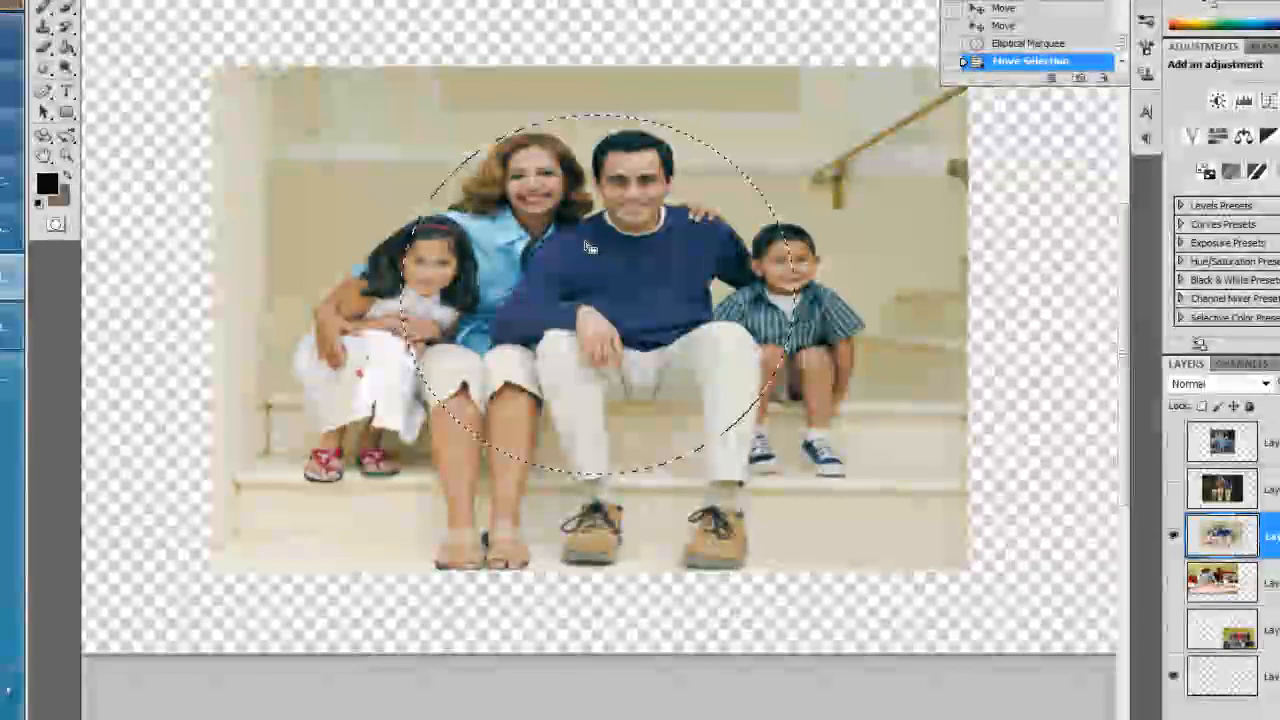
- Feather the circular selection with a radius of 30 pixels
right_click(589, 247)
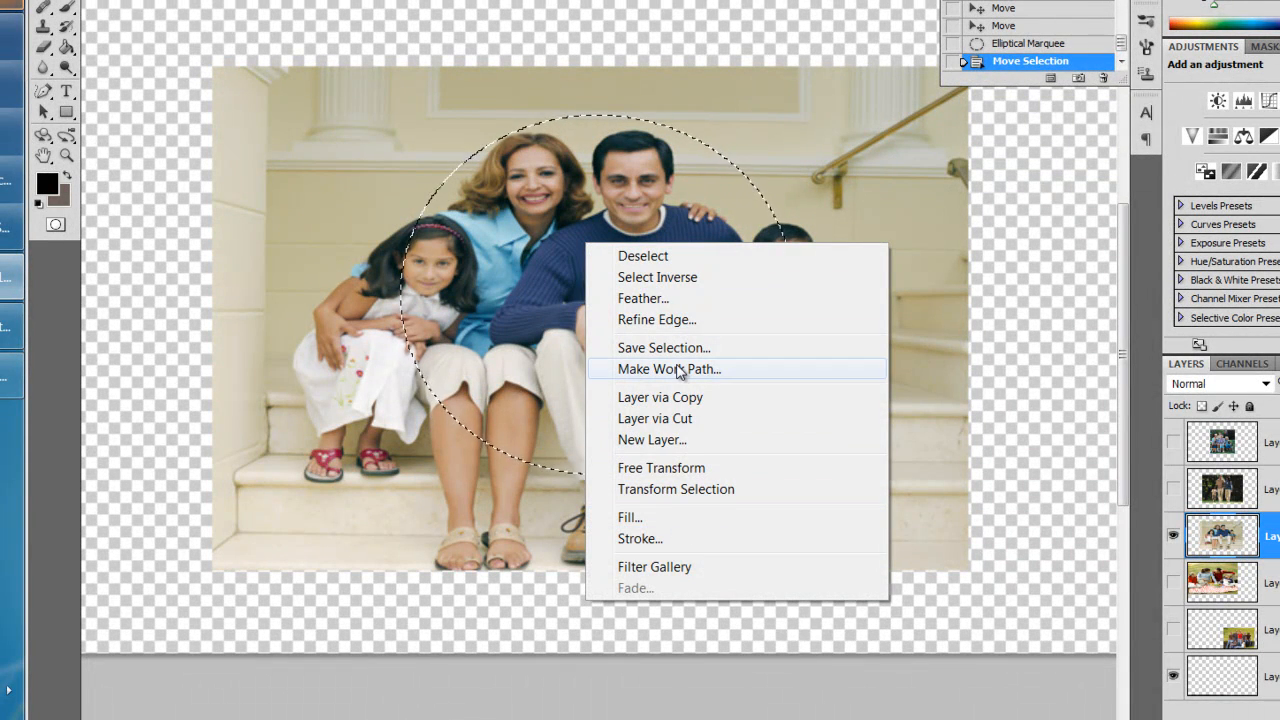
left_click(666, 302)
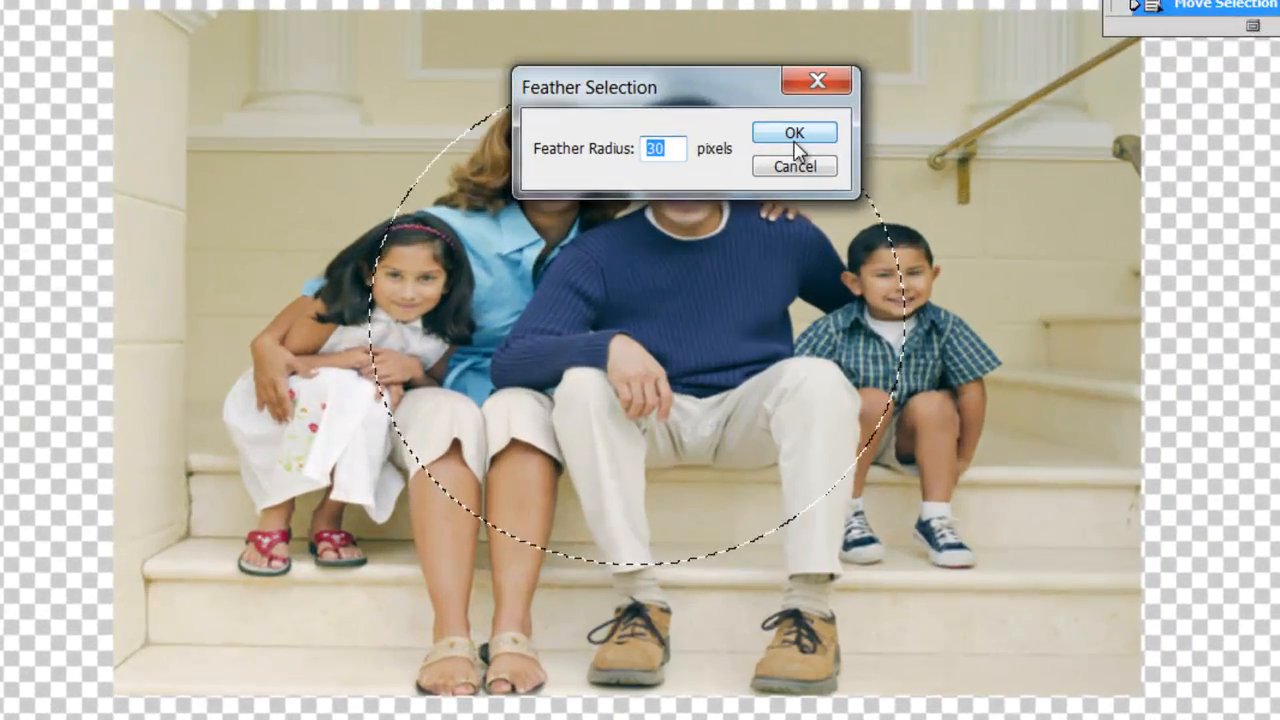
left_click(714, 158)
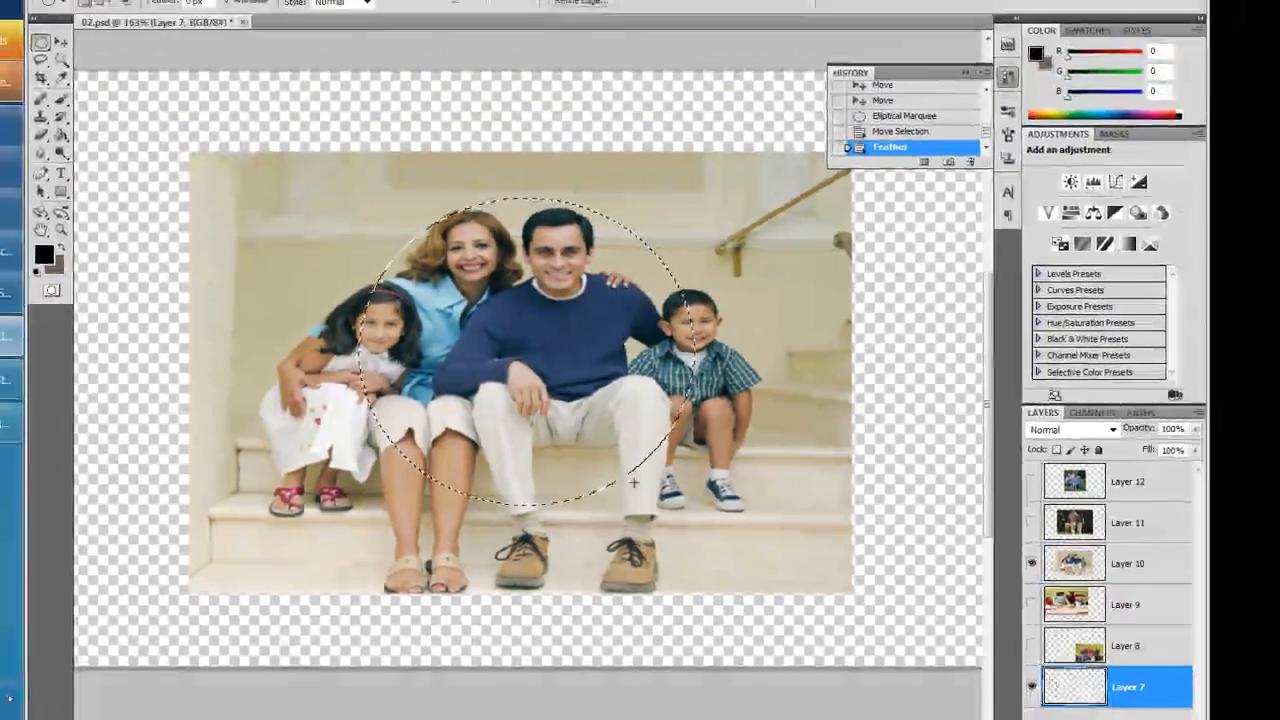
- Deselect the circular area, hide Layer 10 and fill the whole of Layer 7 with black using the Paint Bucket
left_click(61, 134)
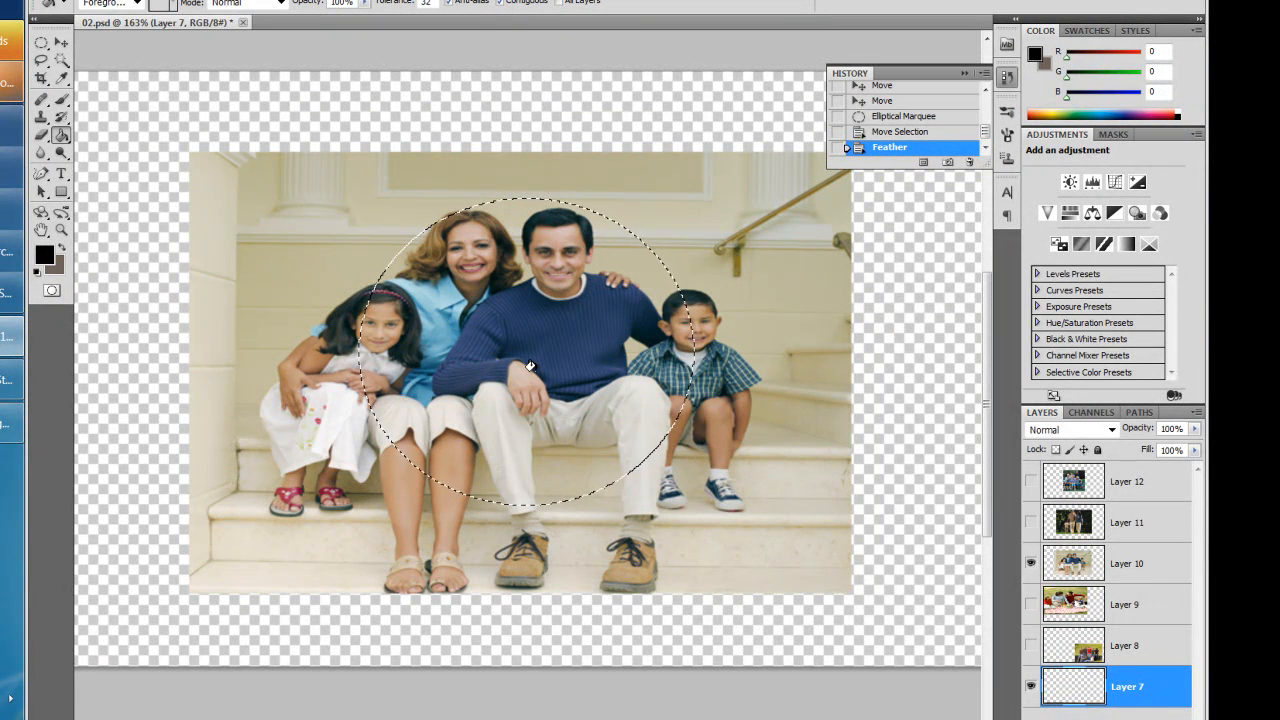
key("ctrl+d")
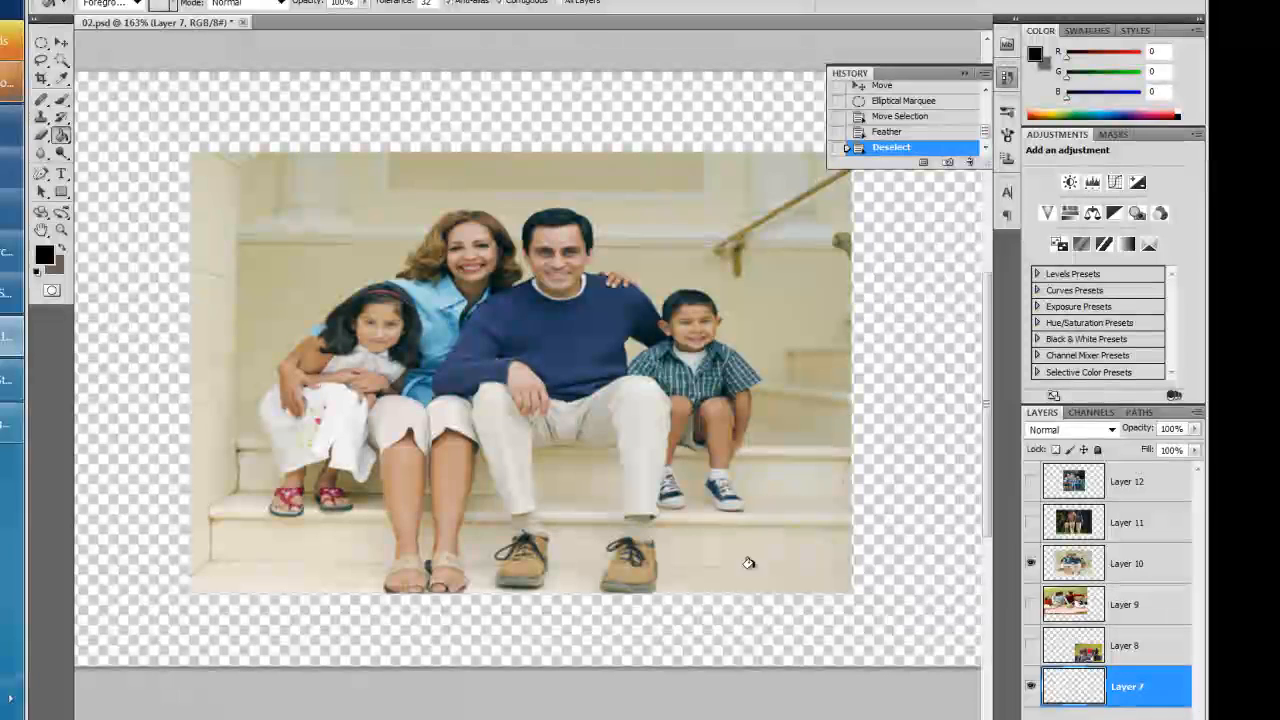
left_click(1030, 564)
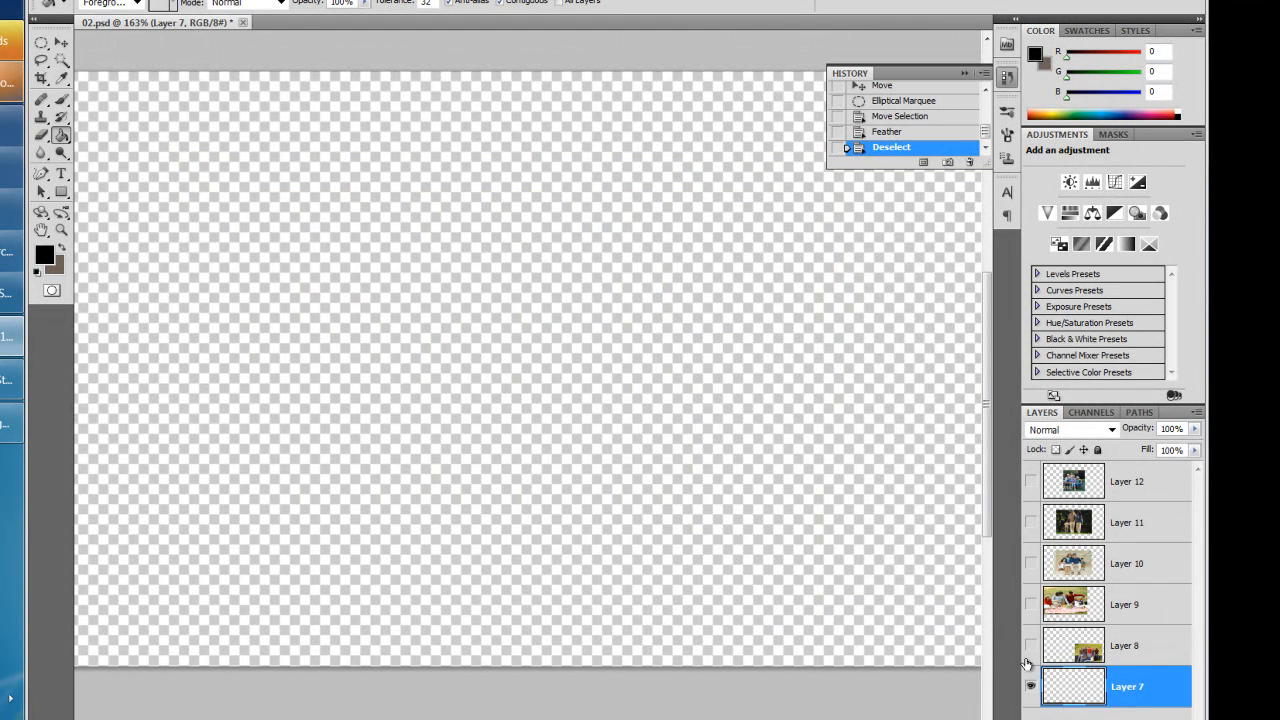
left_click(489, 403)
key("ctrl+0")
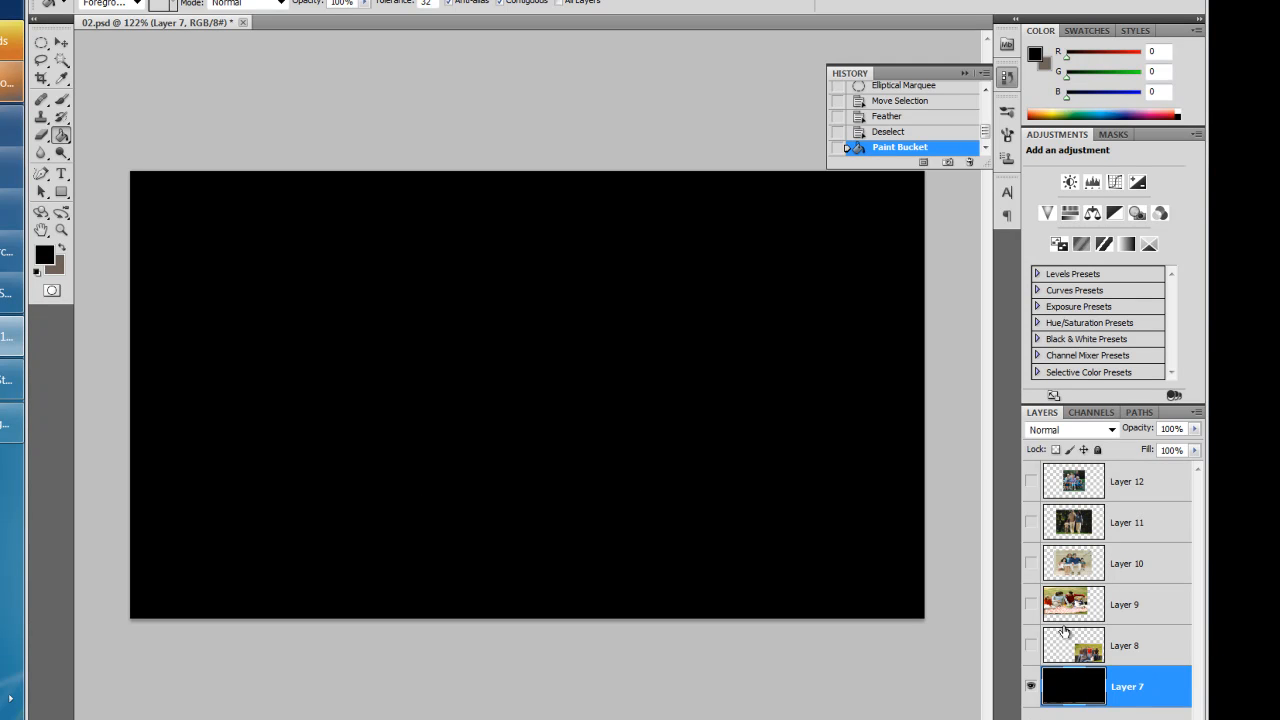
- Select Layer 10 and paste the clipboard content as a new layer directly above it
left_click(1069, 574)
key("ctrl+v")
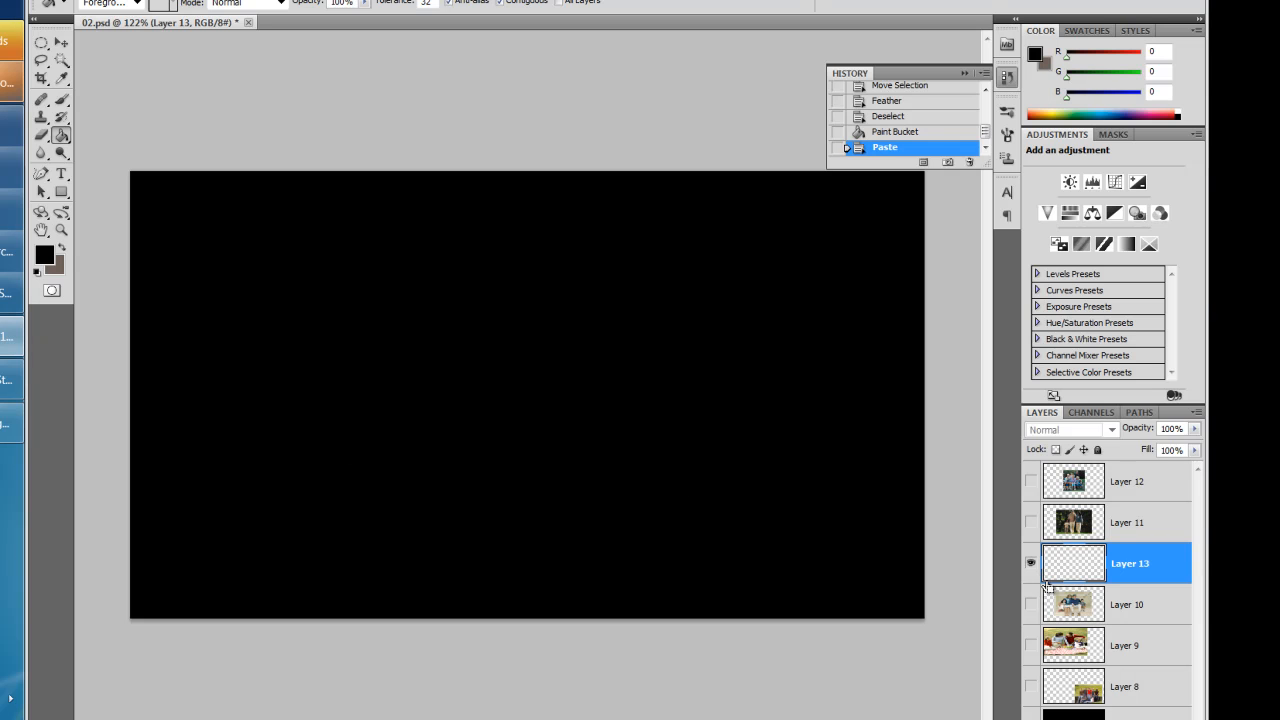
- Reposition the pasted family portrait on Layer 13 and erase along its top edge
key("ctrl+plus")
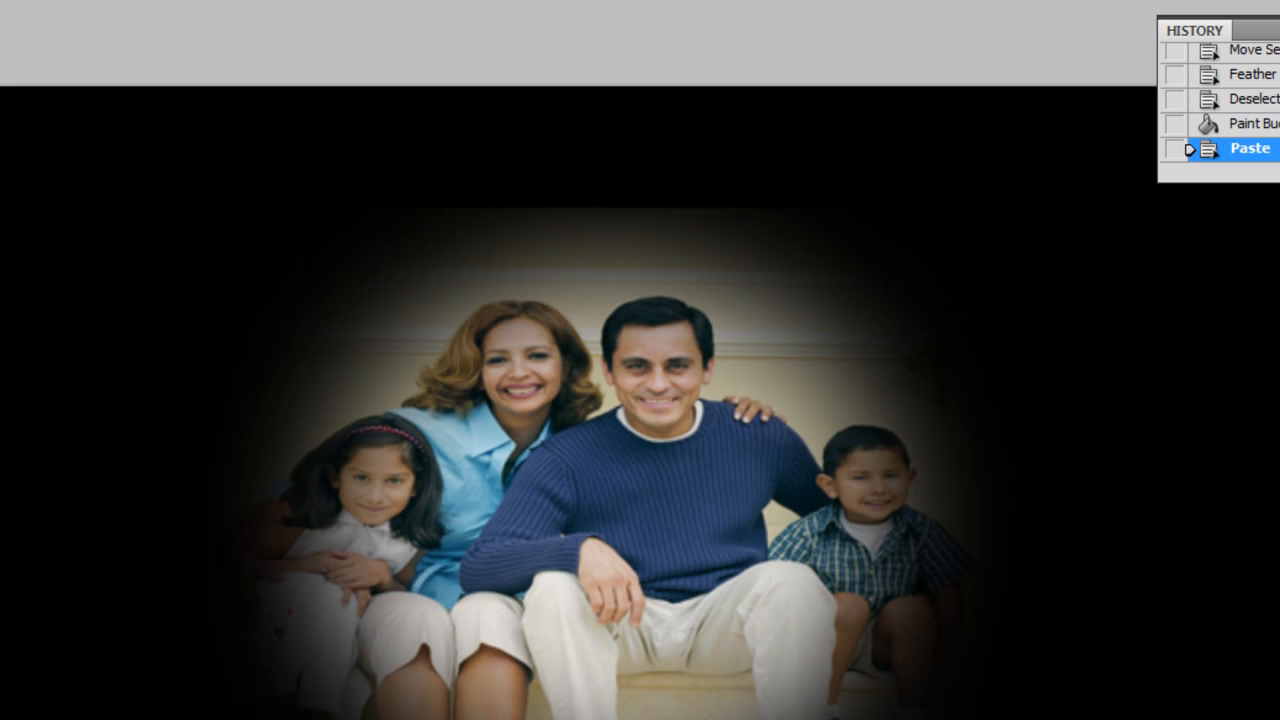
left_click_drag(668, 561, 727, 612)
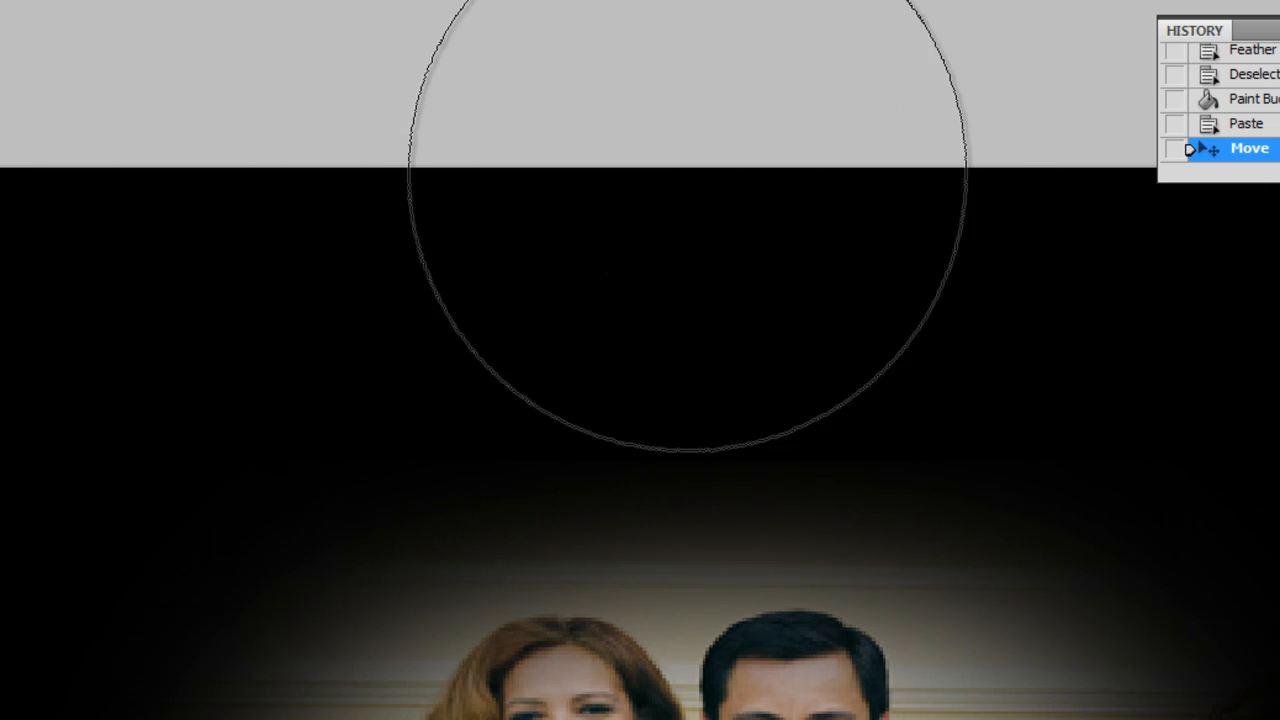
left_click_drag(762, 160, 666, 286)
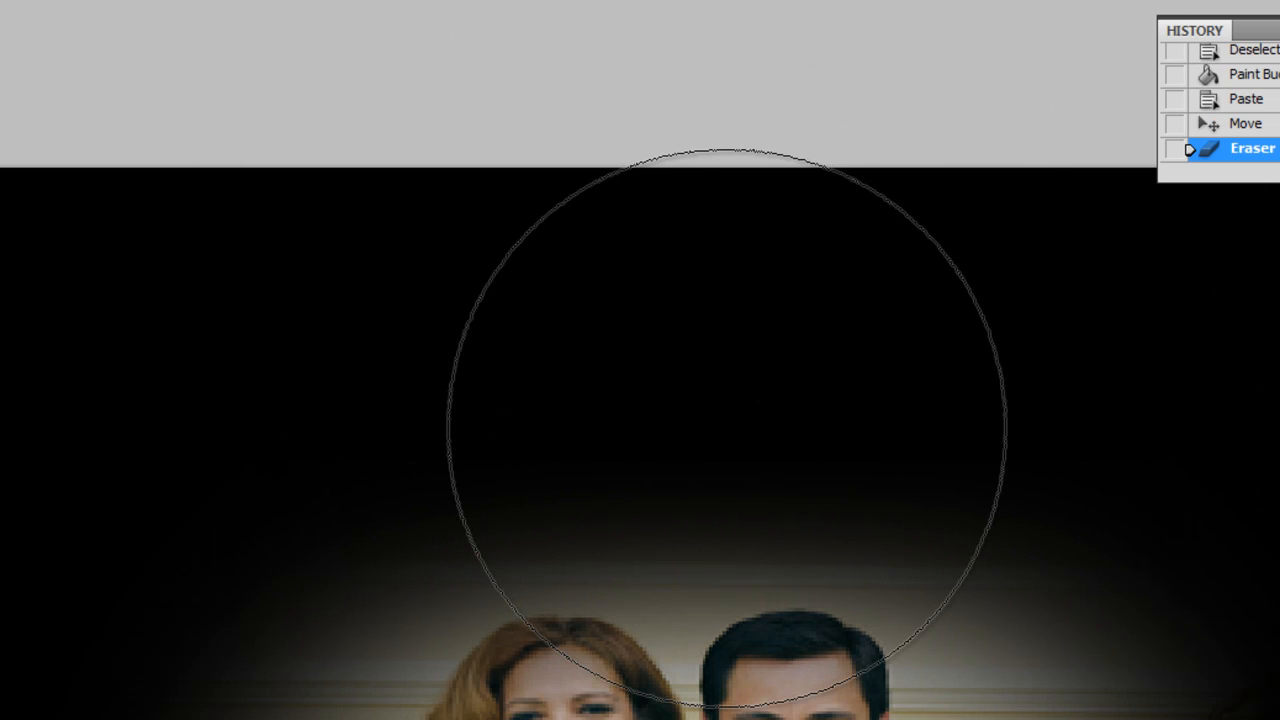
- Set the Eraser's hardness to 0% and fade the family portrait's top edge further into the black background
right_click(726, 427)
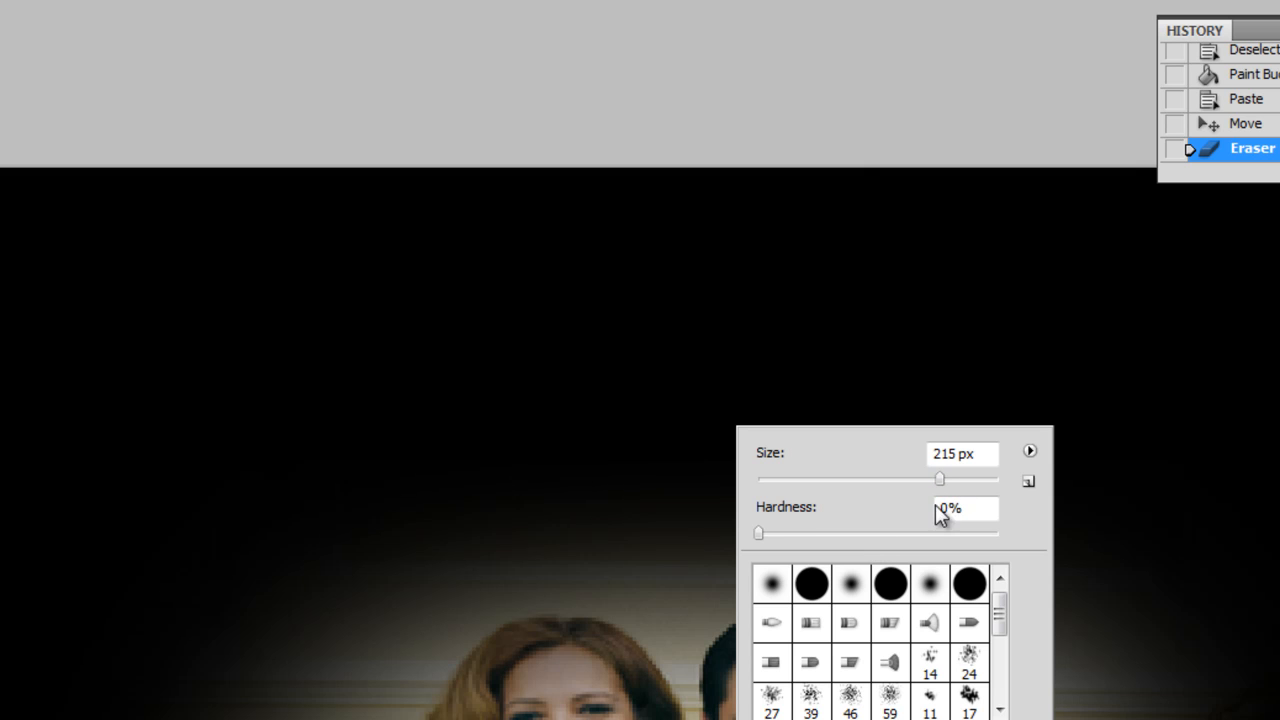
left_click(760, 534)
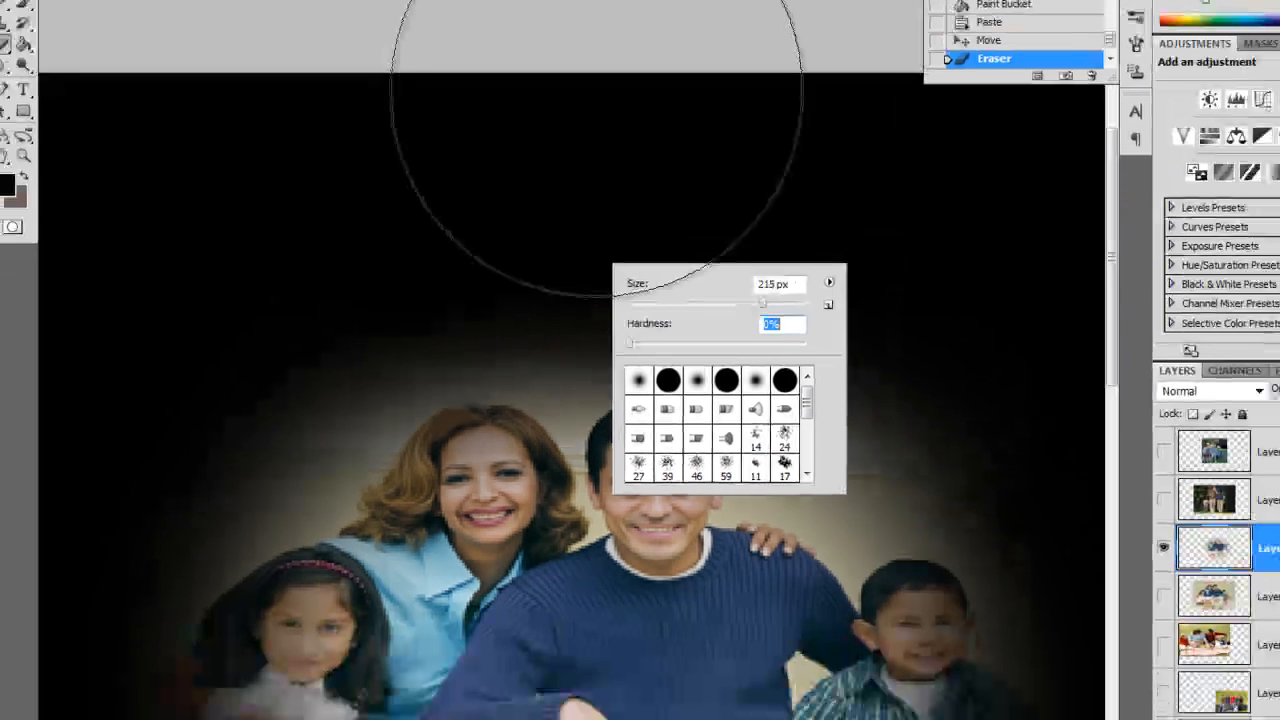
left_click(646, 92)
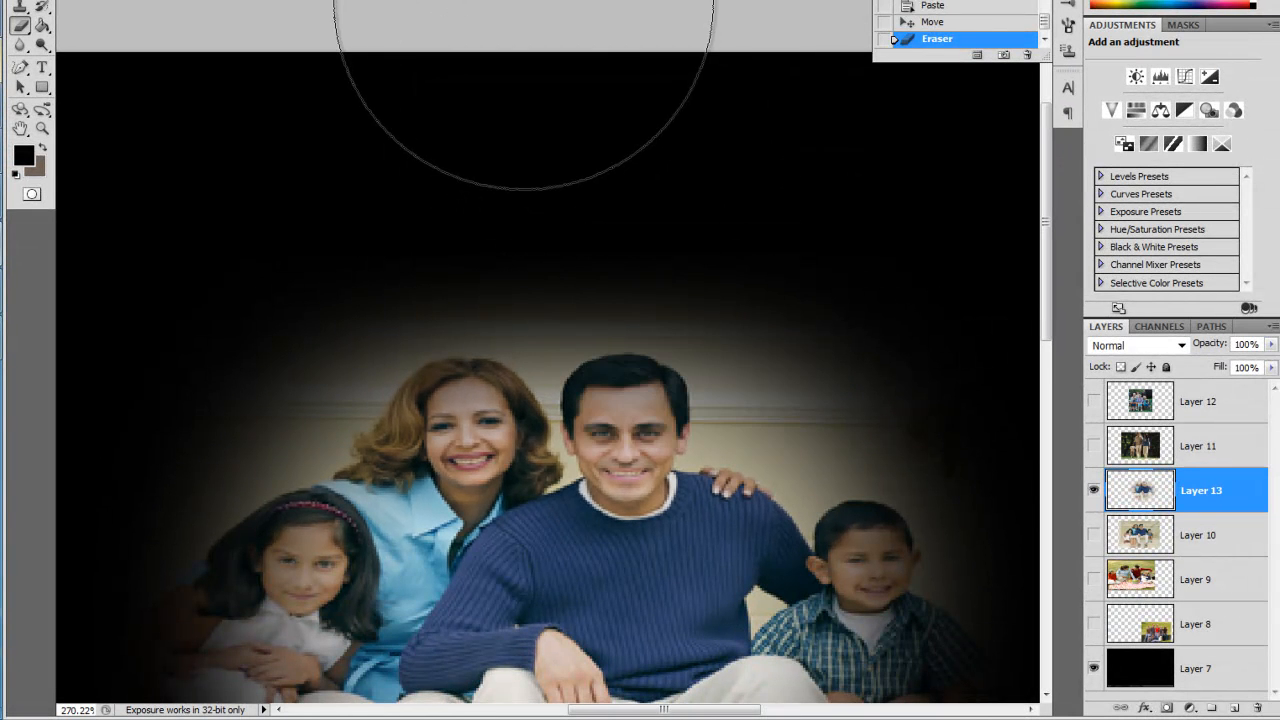
left_click_drag(523, 5, 491, 251)
scroll(491, 251, "down", 5)
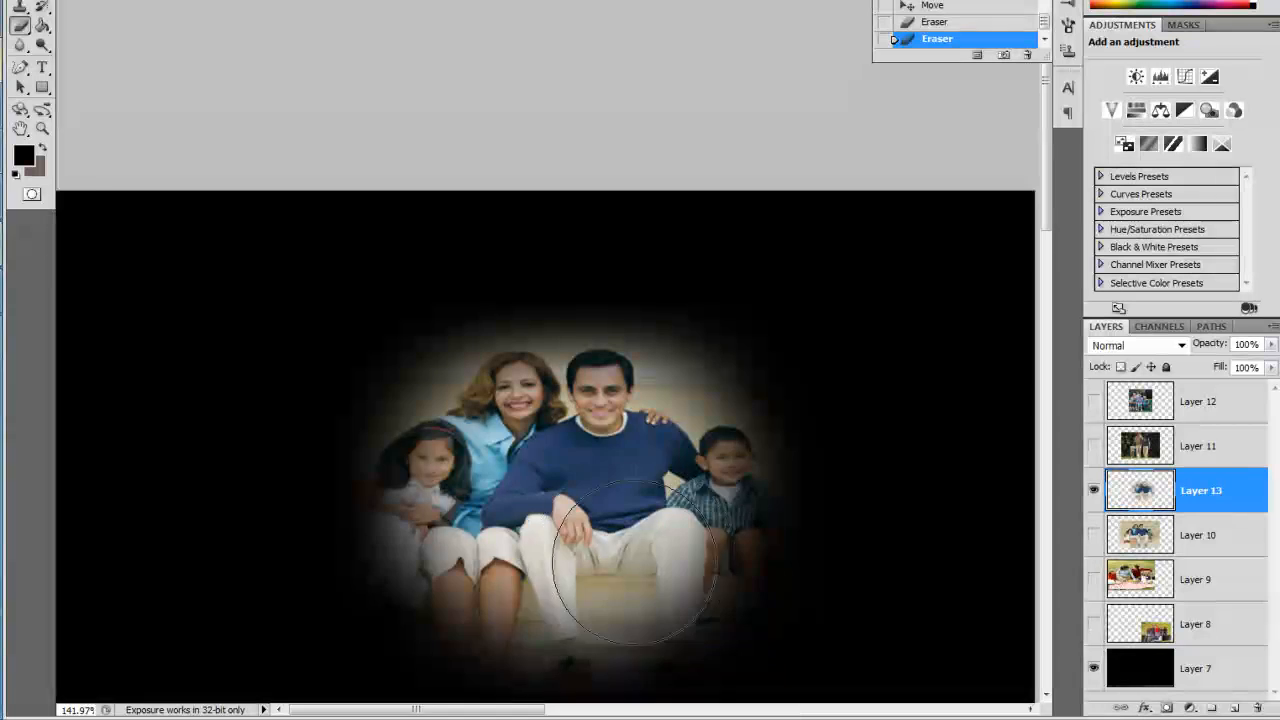
scroll(651, 594, "up", 2)
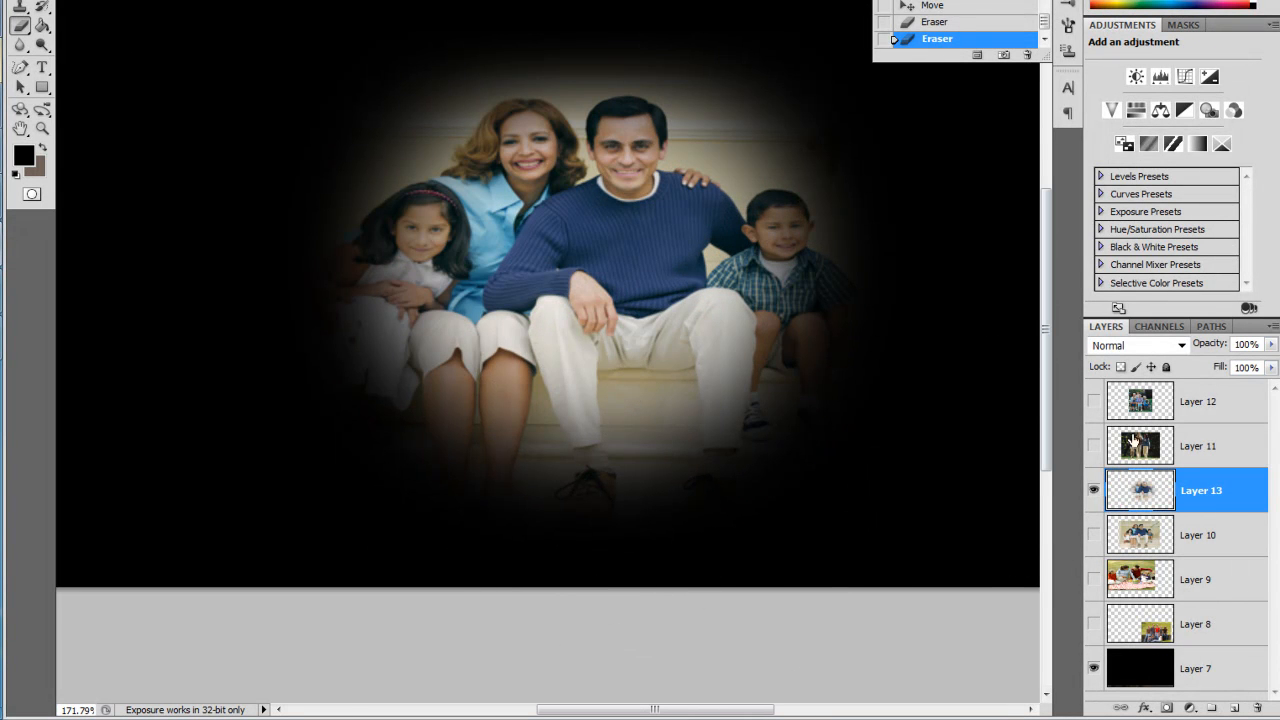
- Show Layer 11, revert the last eraser stroke, and make Layer 11 the active layer
left_click(1094, 447)
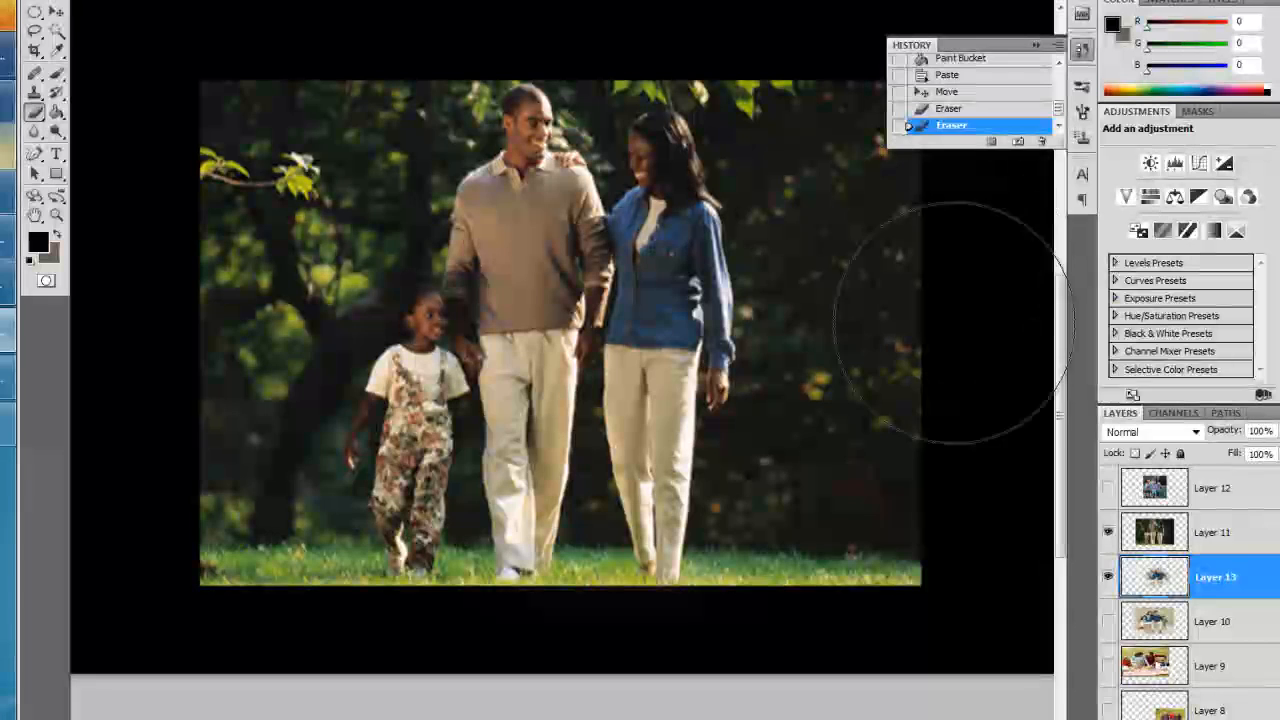
left_click(1146, 530)
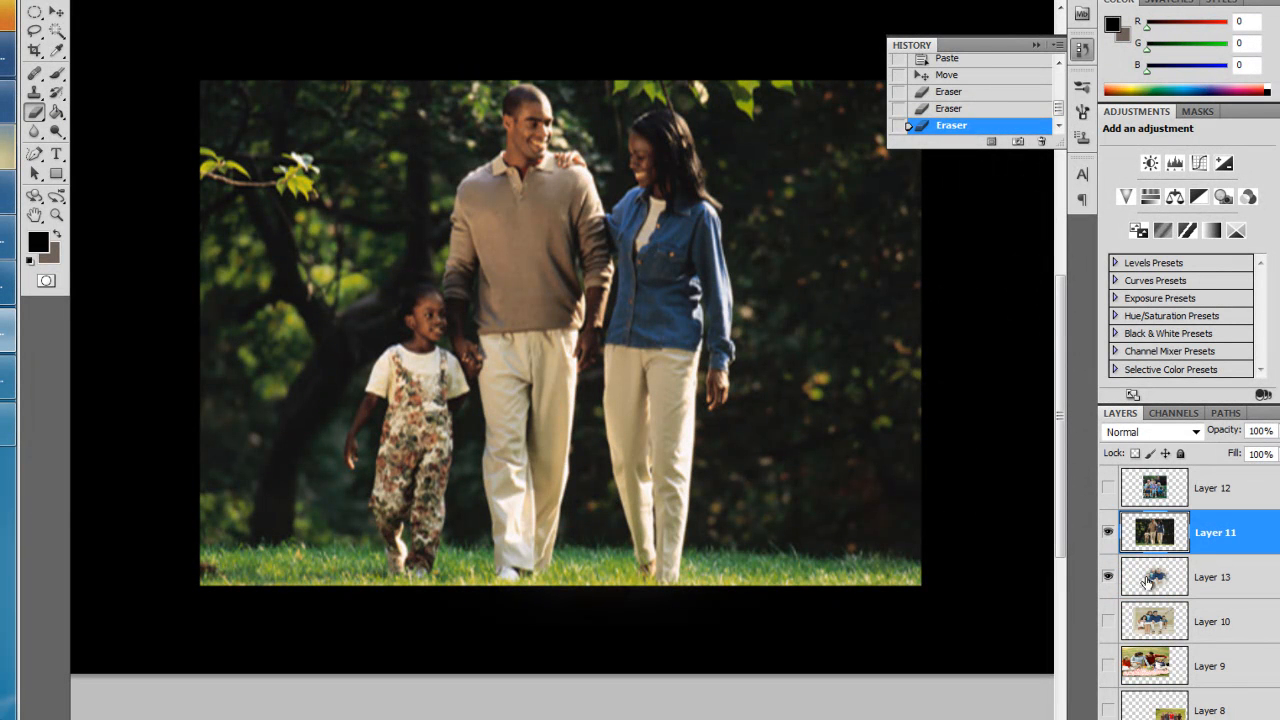
left_click(955, 109)
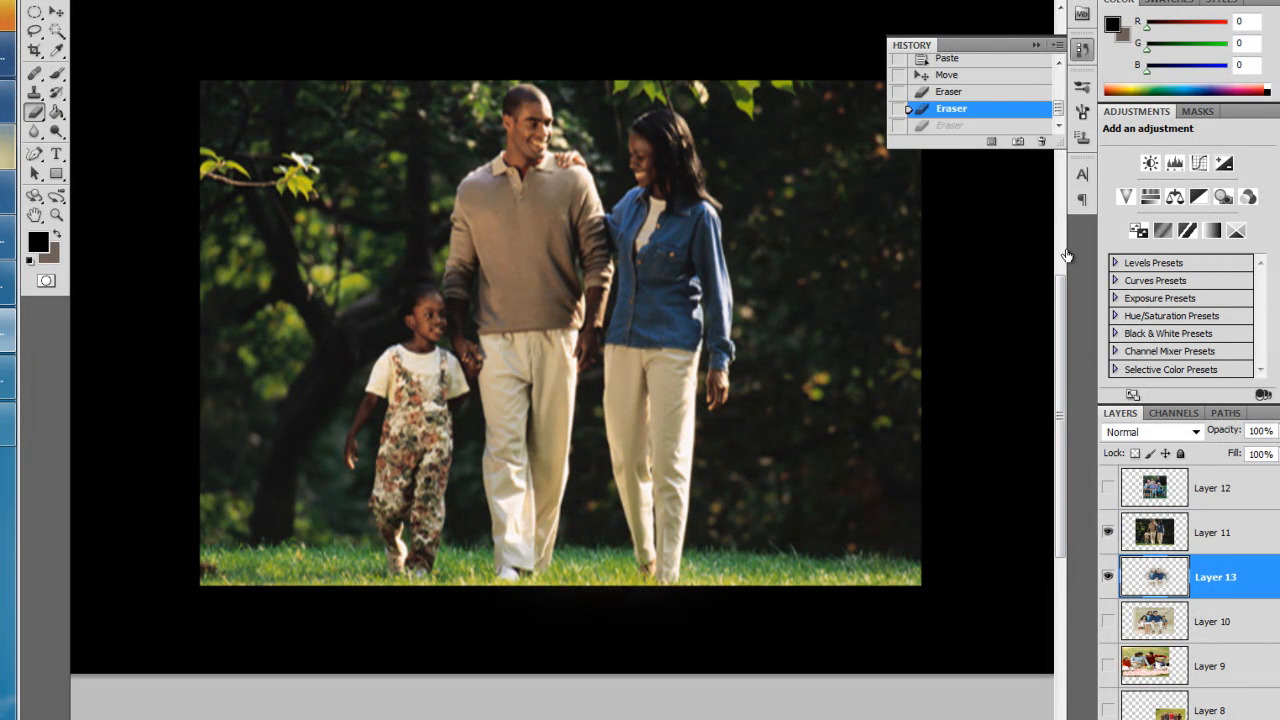
left_click(1182, 525)
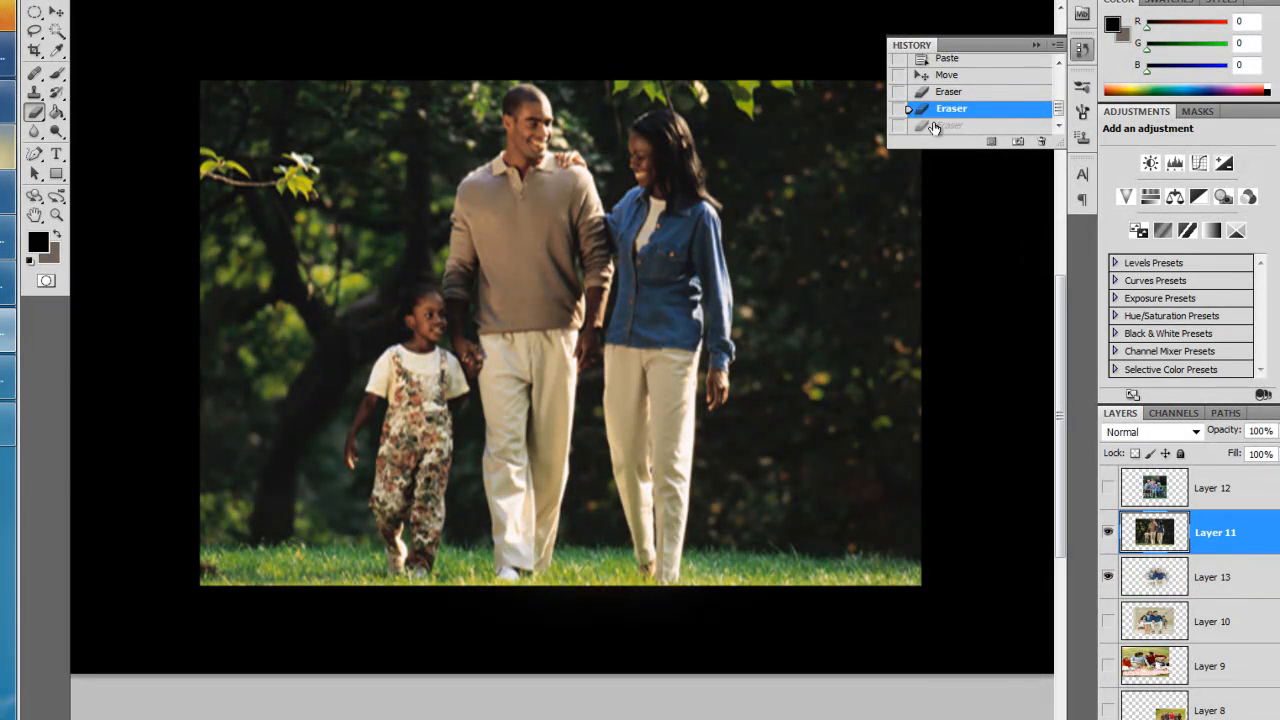
- Erase the edges of the walking family photo on Layer 11 and move it to the canvas's upper-left area
mouse_move(885, 20)
left_mouse_down()
mouse_move(977, 257)
mouse_move(914, 557)
mouse_move(940, 30)
mouse_move(660, 15)
mouse_move(375, 20)
mouse_move(243, 206)
mouse_move(206, 557)
mouse_move(343, 680)
mouse_move(845, 680)
mouse_move(471, 657)
mouse_move(677, 663)
mouse_move(168, 437)
mouse_move(236, 10)
mouse_move(600, 0)
mouse_move(845, 15)
mouse_move(371, 0)
mouse_move(128, 57)
left_mouse_up()
left_click_drag(615, 318, 310, 190)
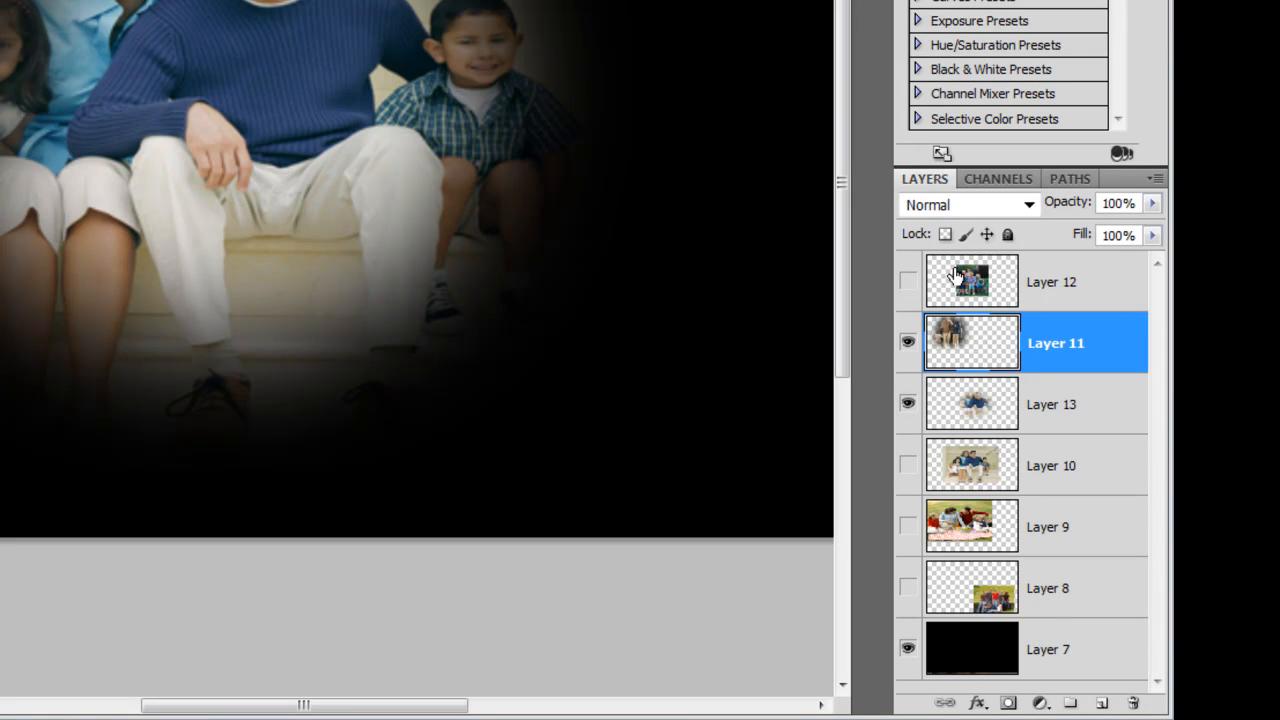
- Rearrange the stacking order of the upper photo layers, moving Layer 12 below Layer 13
left_click_drag(975, 290, 988, 450)
left_click_drag(970, 350, 972, 280)
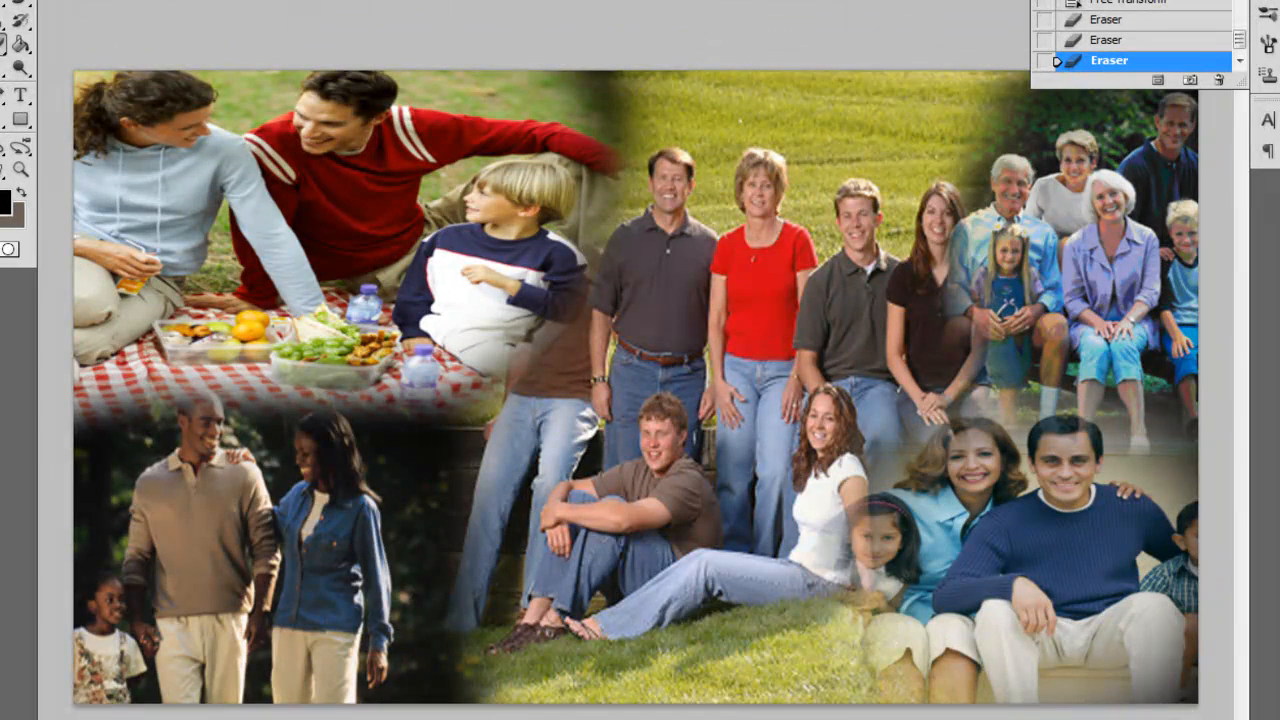
- Delete the finished family photo collage layer, leaving the black background layer
key("ctrl+minus")
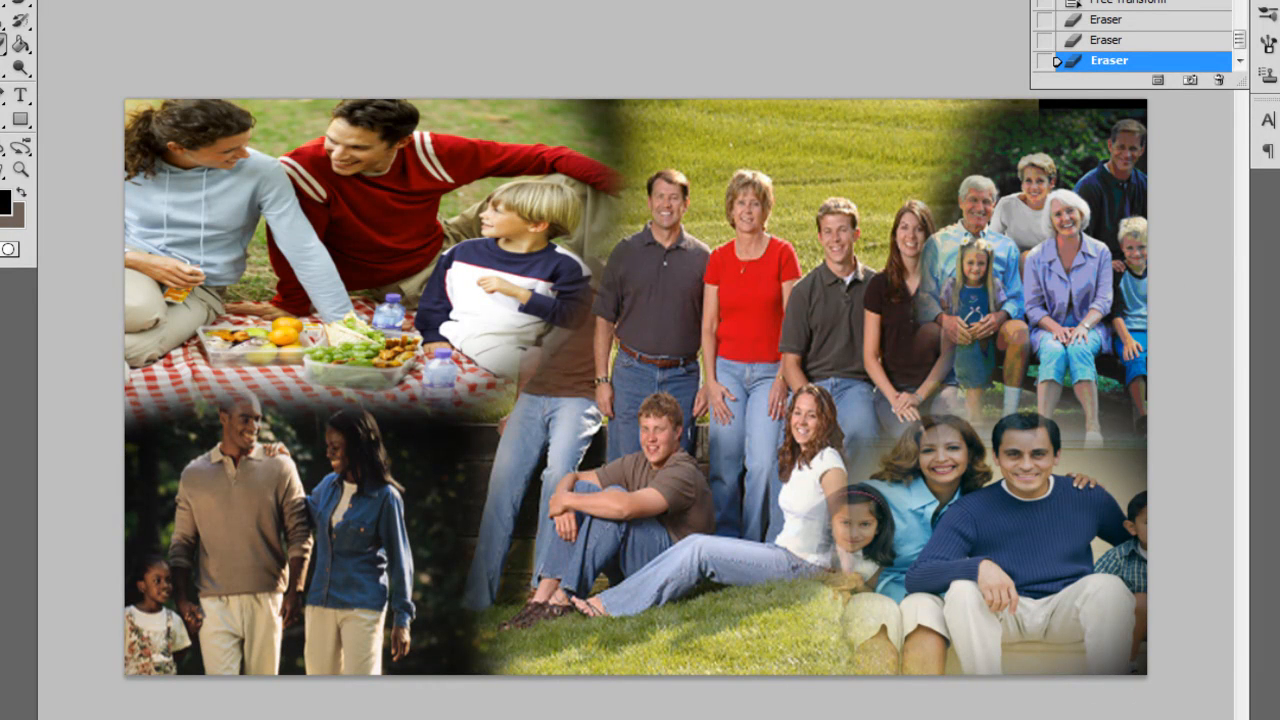
key("Delete")
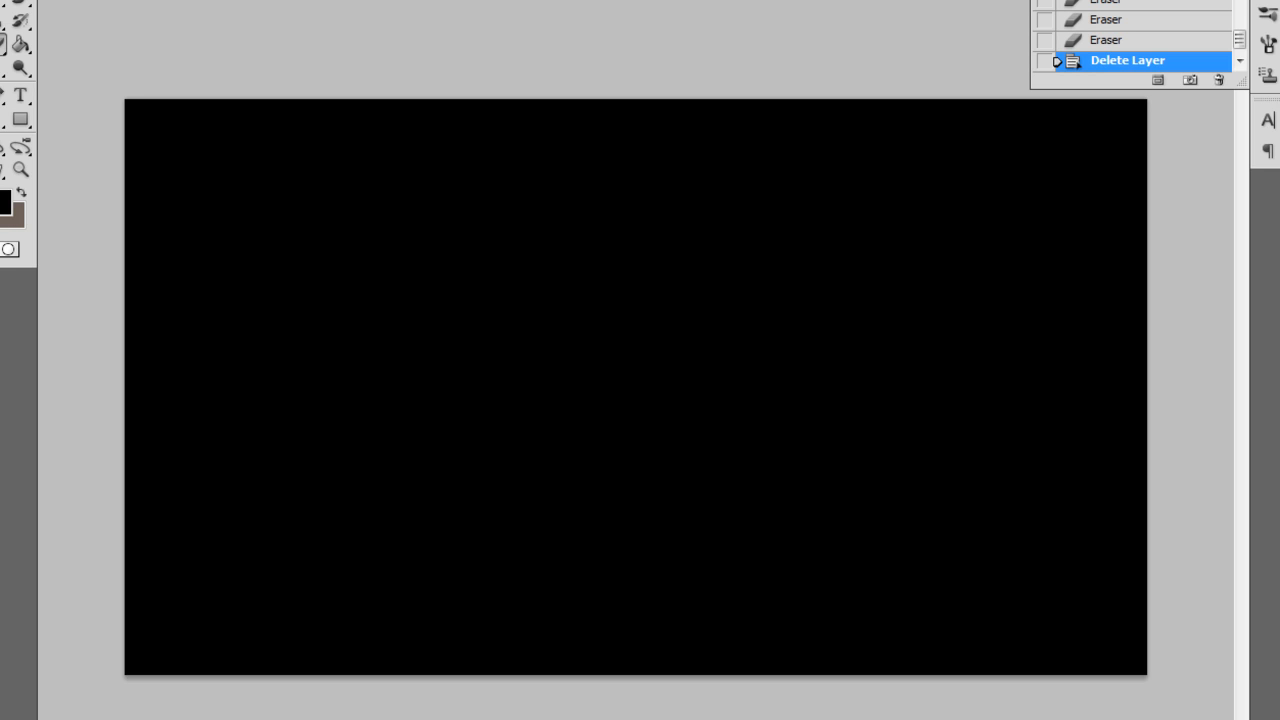
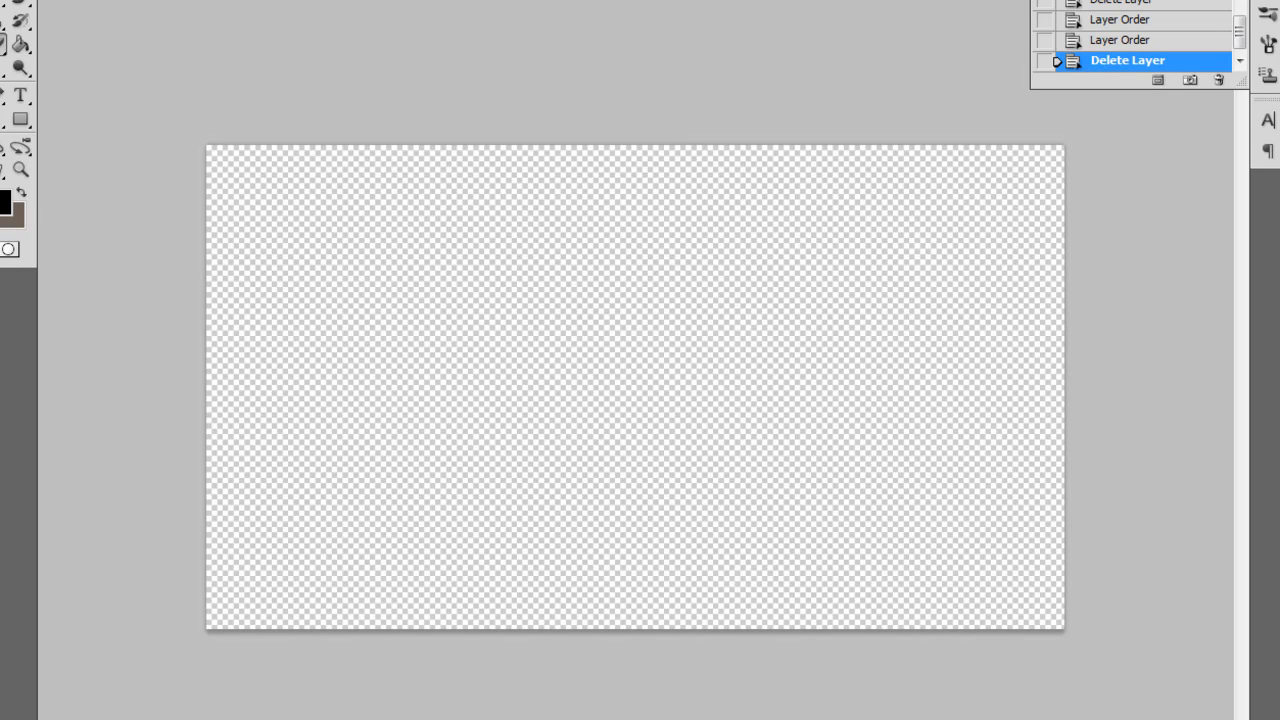
- Erase the hard side edges of the club photo on Layer 2 with black Layer 4 hidden, and show Layer 4 again
key("alt+BackSpace")
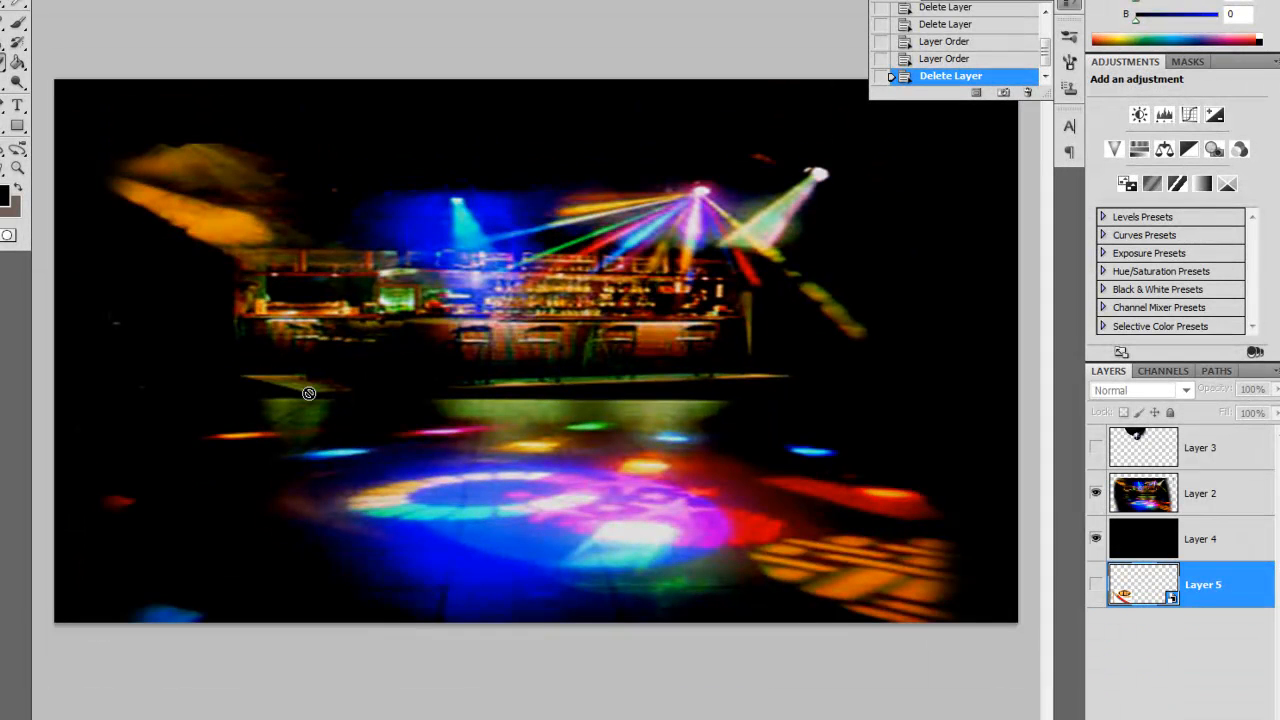
left_click(1096, 539)
scroll(621, 348, "down", 1)
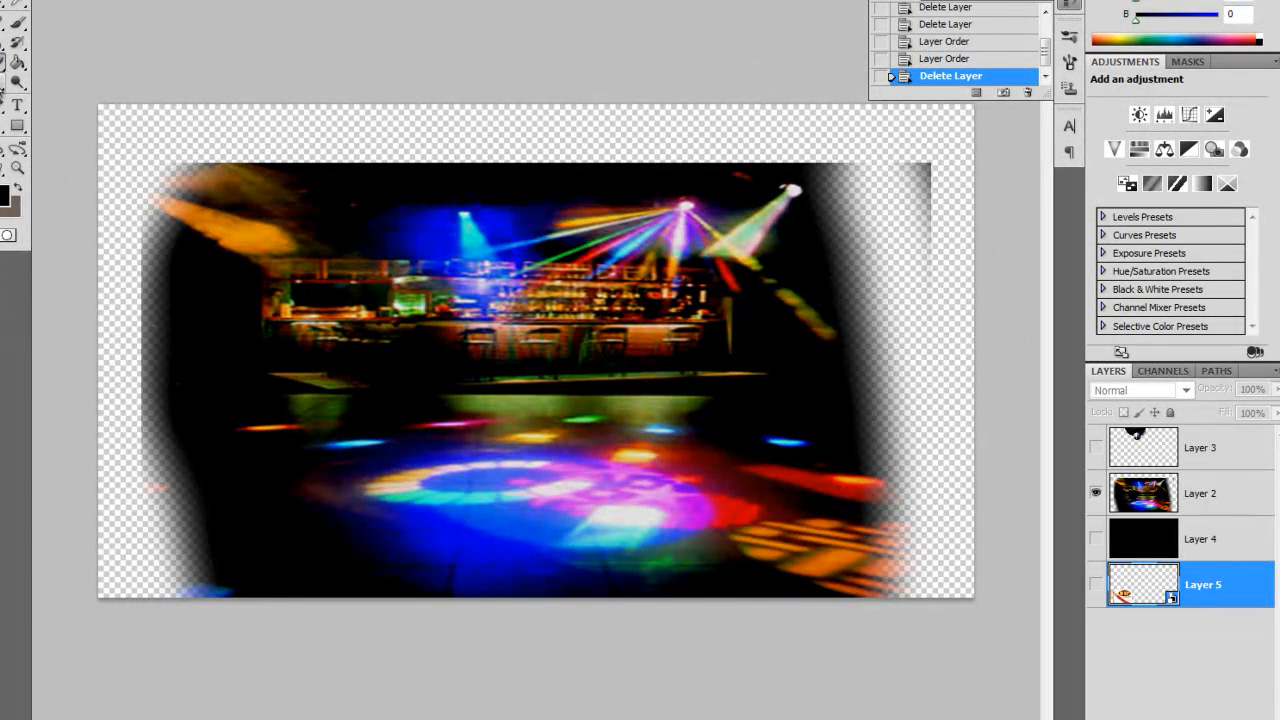
left_click(1167, 510)
mouse_move(812, 295)
left_mouse_down()
mouse_move(877, 163)
mouse_move(926, 274)
mouse_move(920, 163)
left_mouse_up()
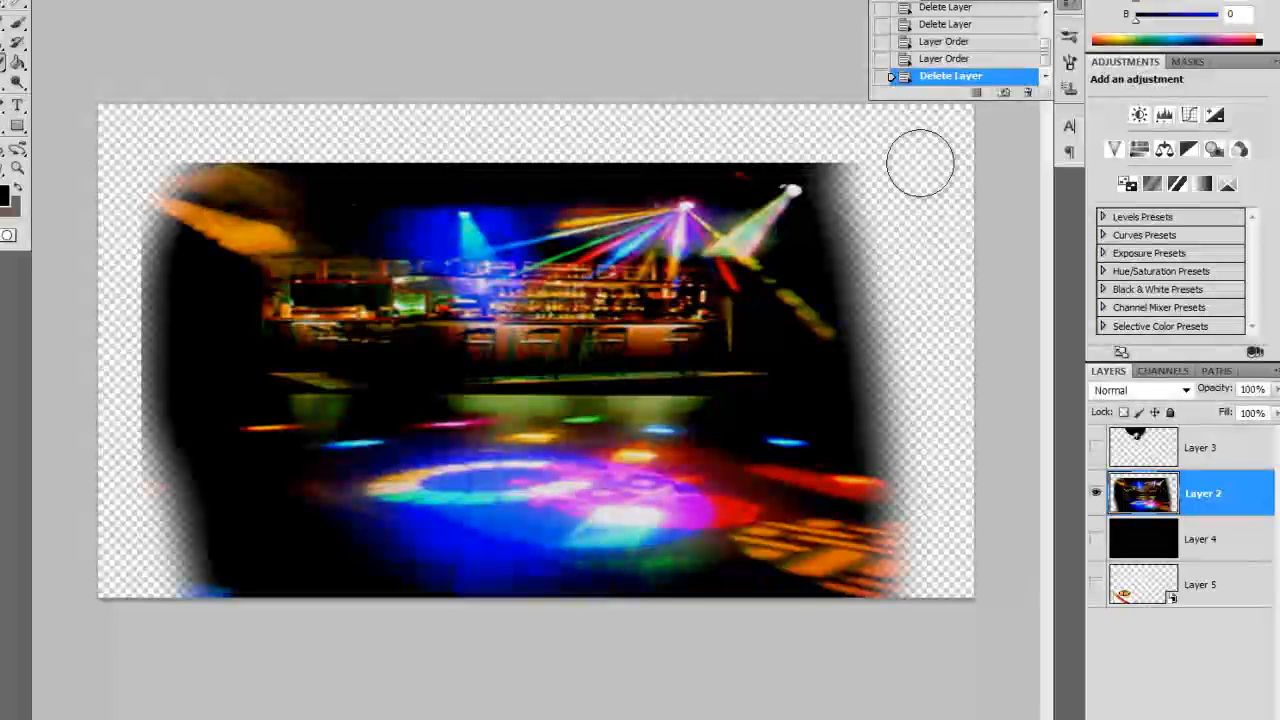
mouse_move(134, 134)
left_mouse_down()
mouse_move(117, 434)
mouse_move(264, 563)
left_mouse_up()
left_click(1095, 540)
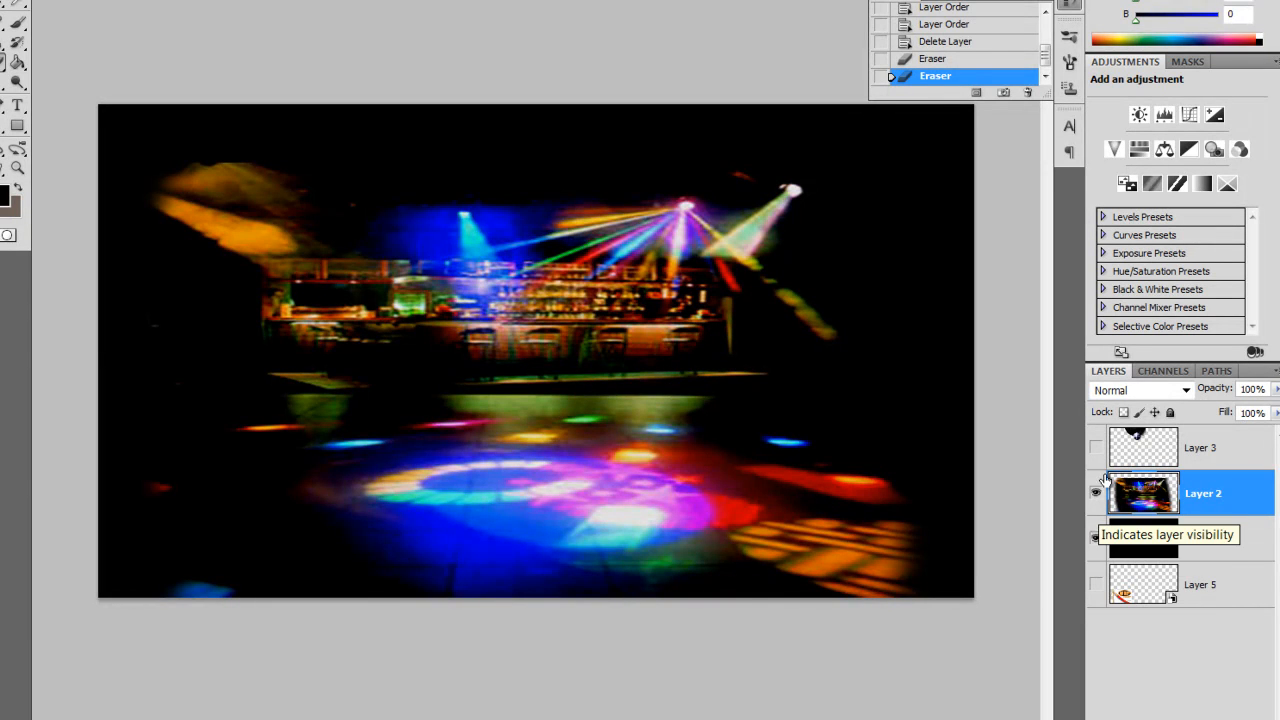
- Isolate the disco ball on Layer 3, erase its ceiling's hard right edge, and show Layers 2 and 4 again
left_click(1093, 540)
left_click(1095, 493)
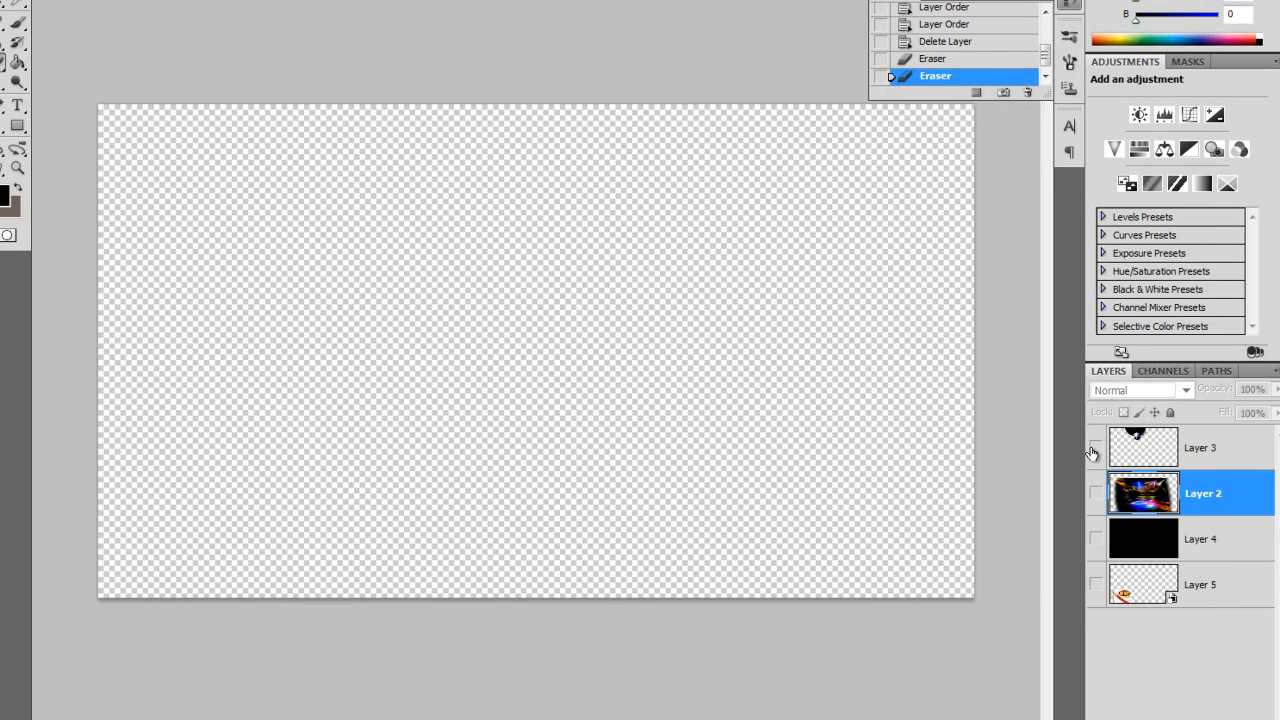
left_click(1095, 447)
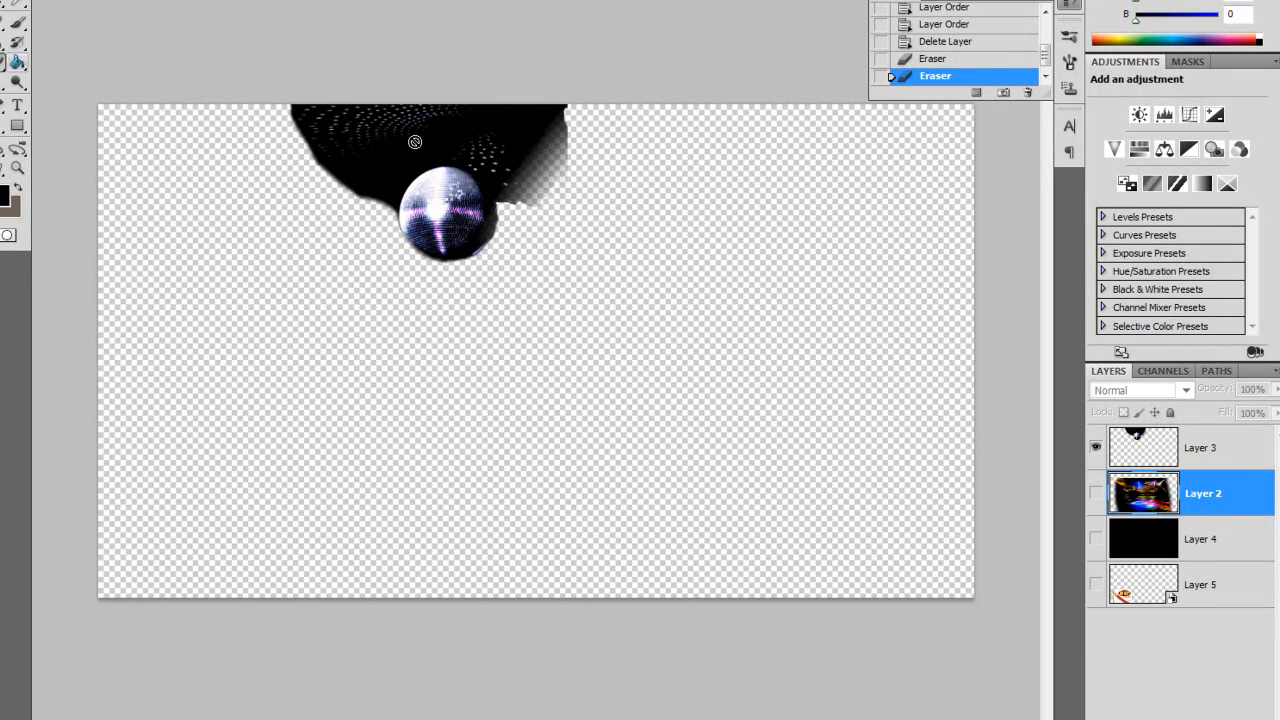
left_click(1190, 450)
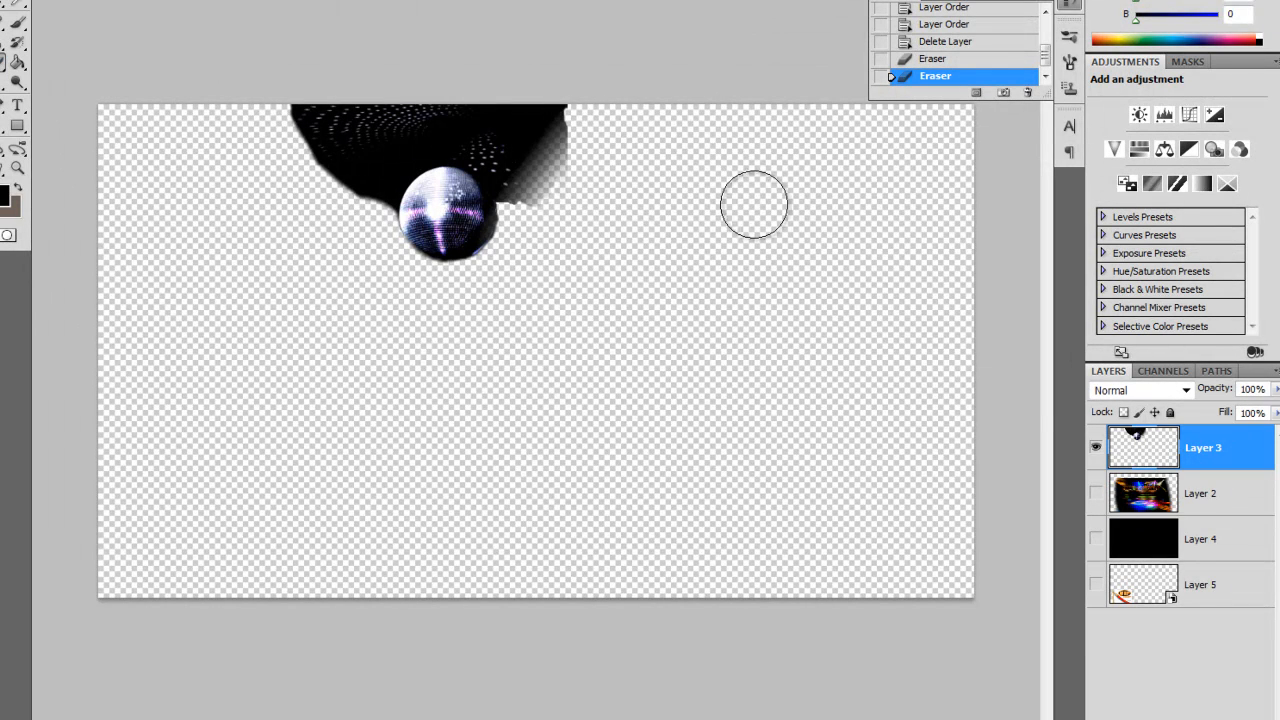
mouse_move(566, 100)
left_mouse_down()
mouse_move(583, 165)
mouse_move(574, 240)
mouse_move(595, 190)
mouse_move(590, 109)
left_mouse_up()
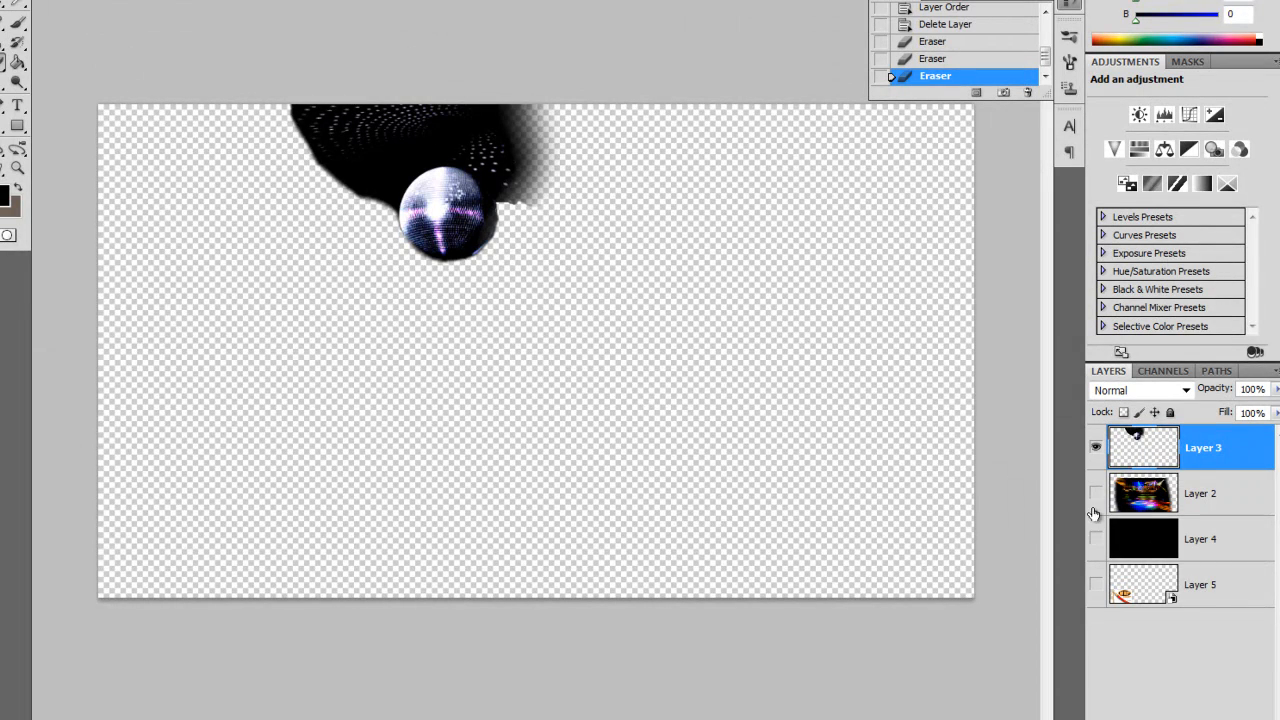
left_click(1095, 540)
left_click(1095, 494)
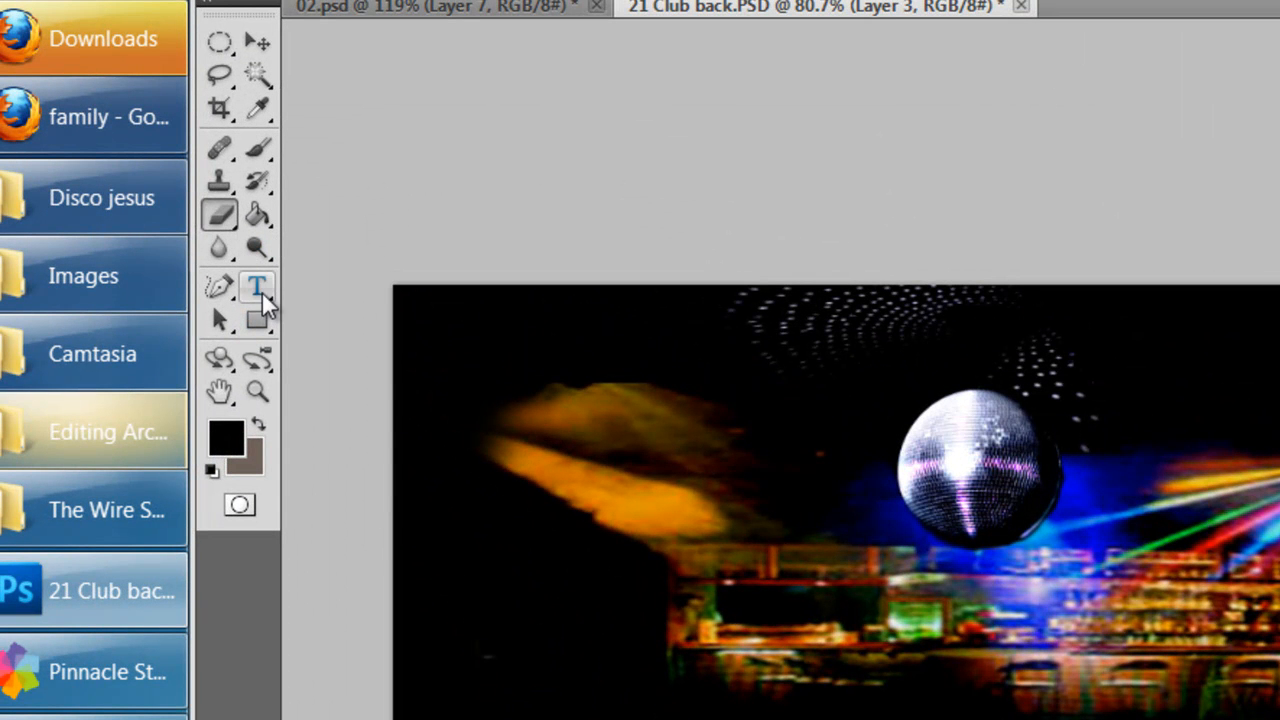
- Add the text "Club" over the orange glow beside the disco ball
left_click(260, 289)
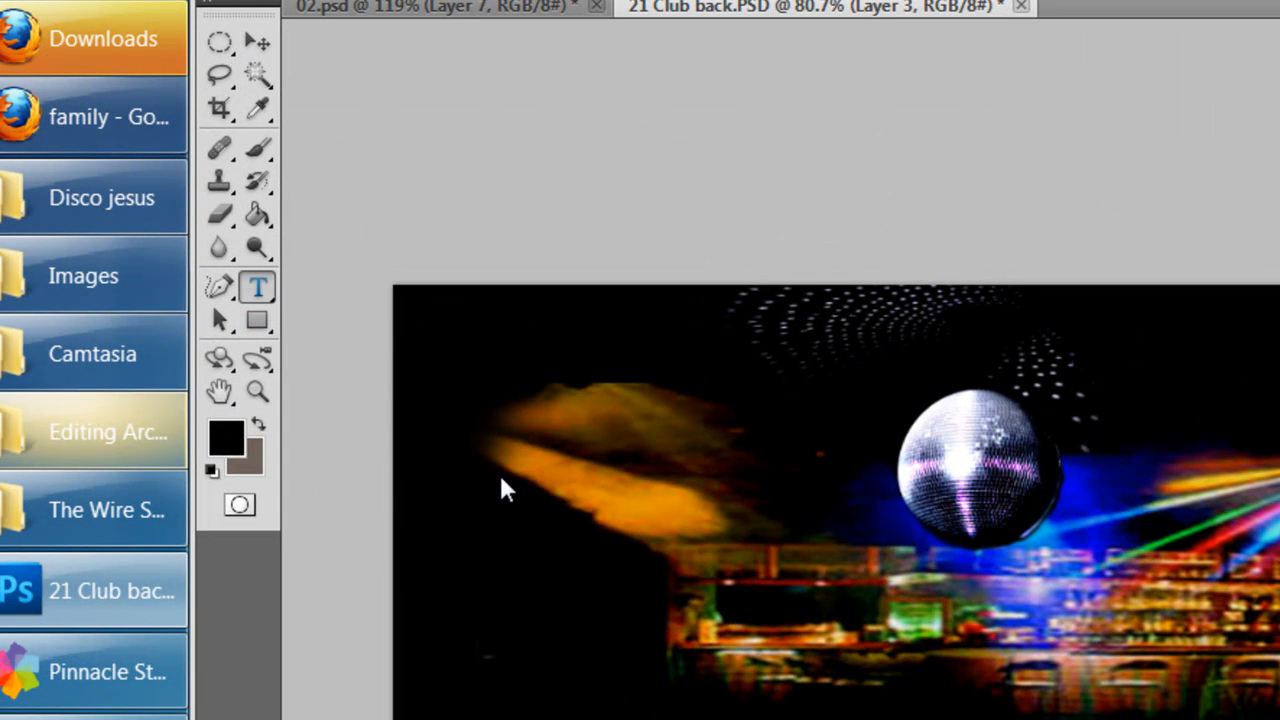
left_click(540, 496)
type("Club")
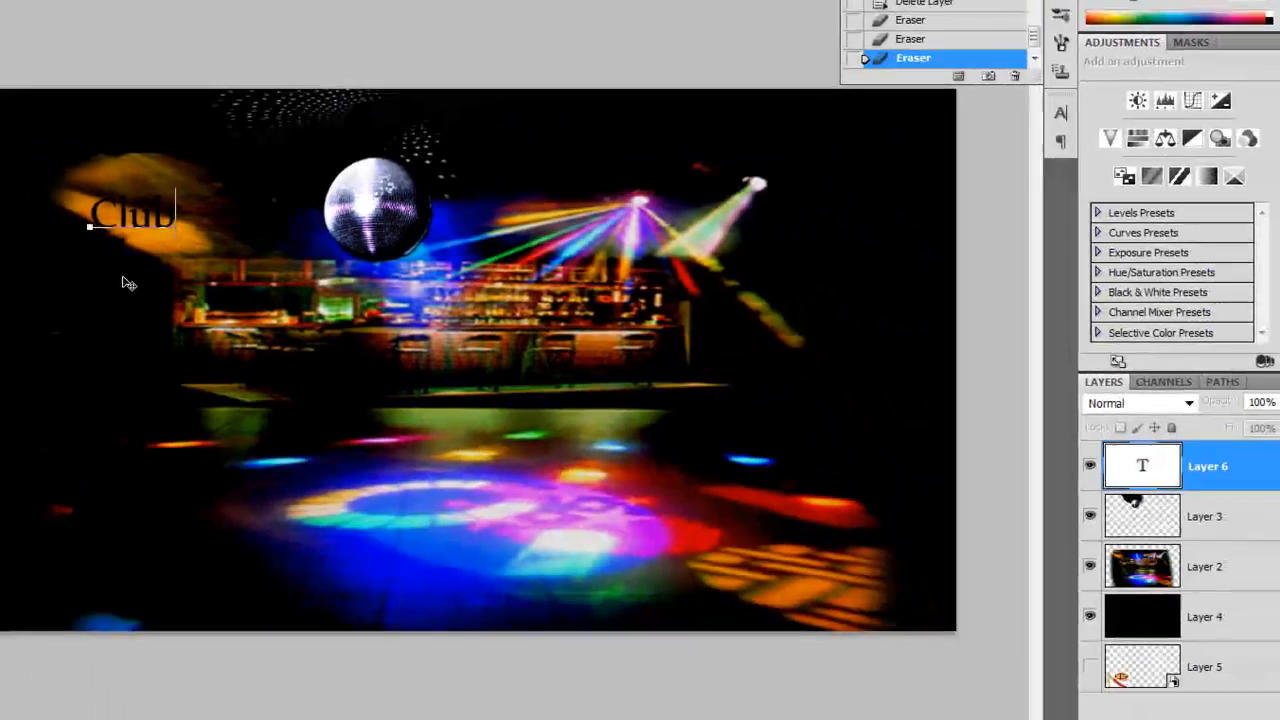
- Set the colour of the whole "Club" text to white
key("ctrl+a")
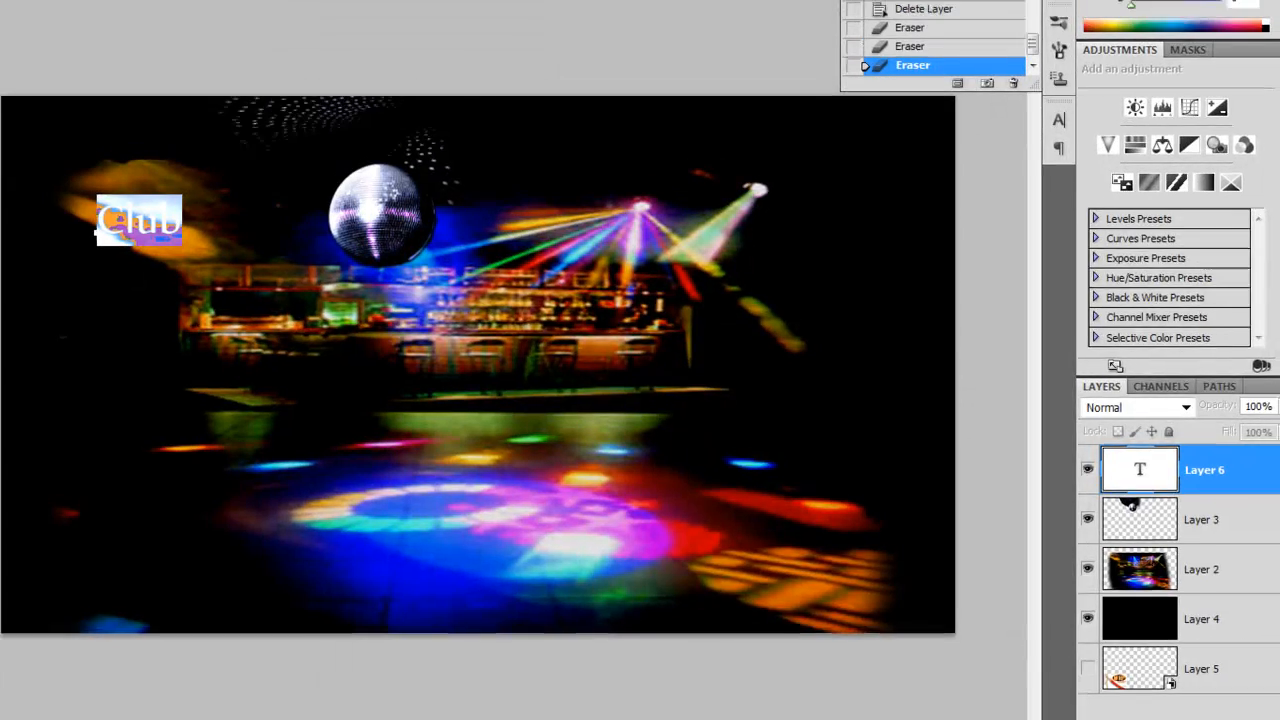
left_click(550, 39)
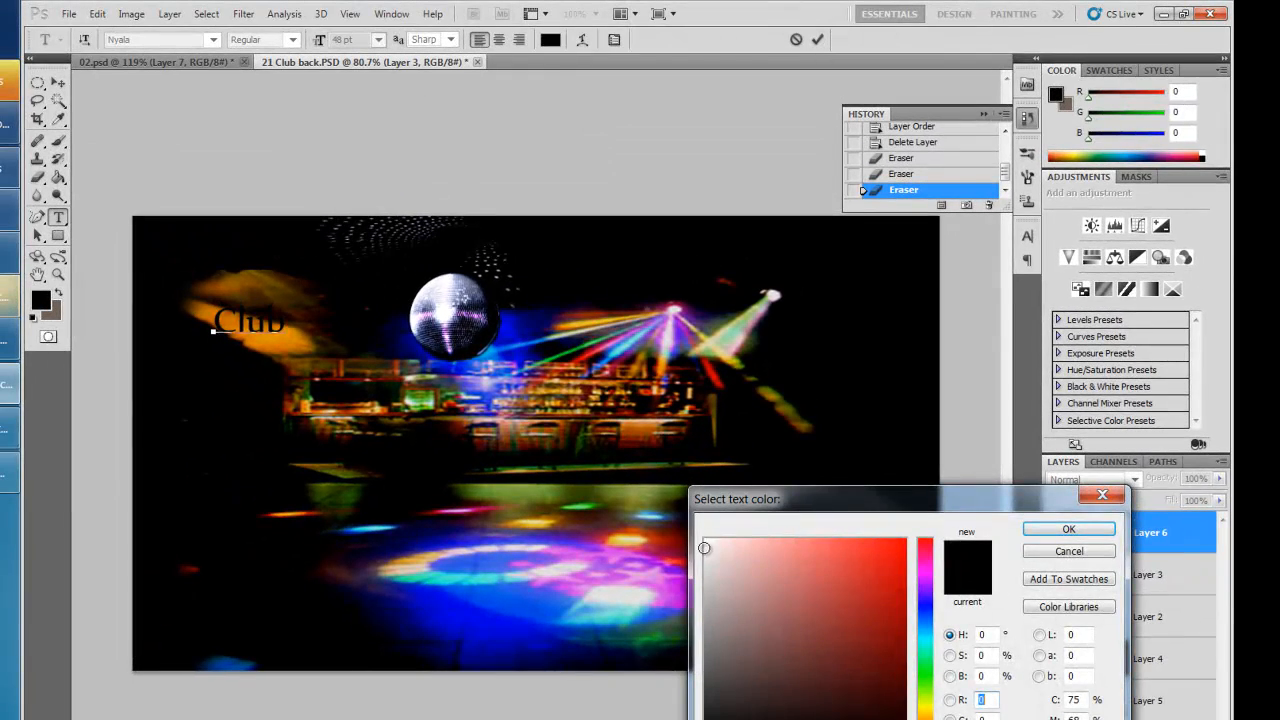
left_click(704, 548)
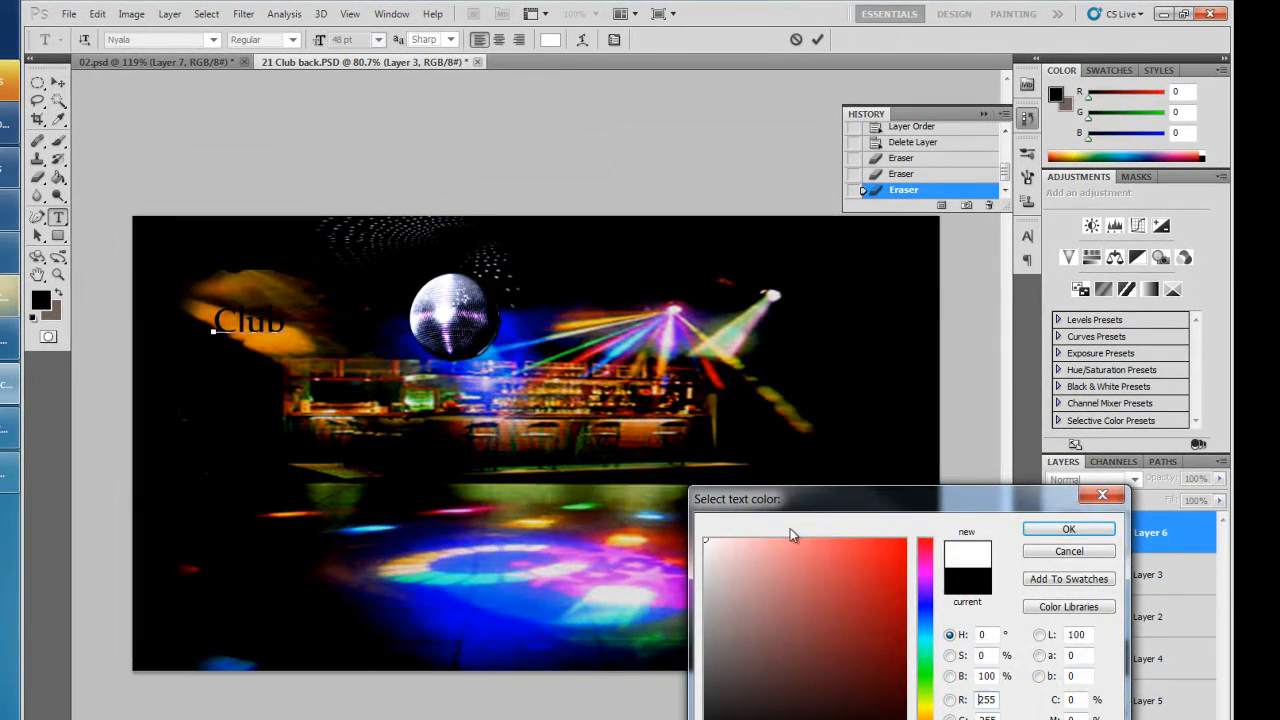
left_click(1068, 529)
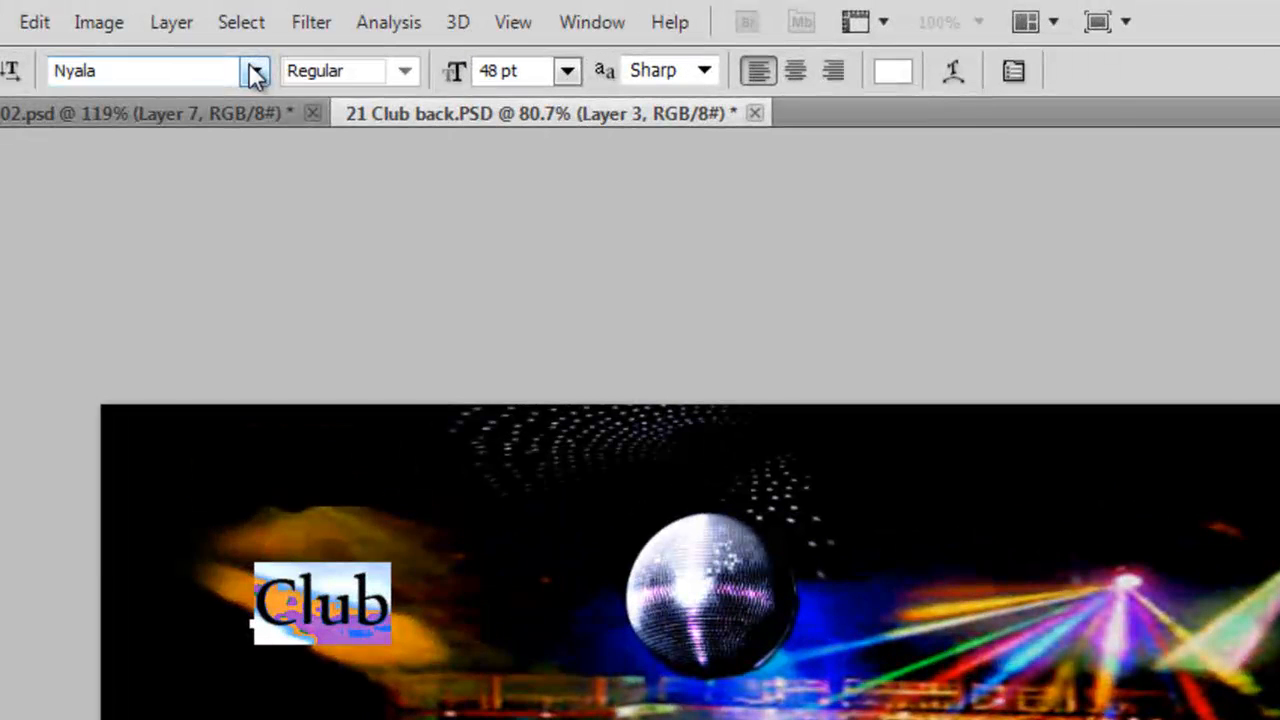
- Browse the fonts from OCR A Std onward and apply a blackletter-style typeface to the "Club" text
left_click(215, 41)
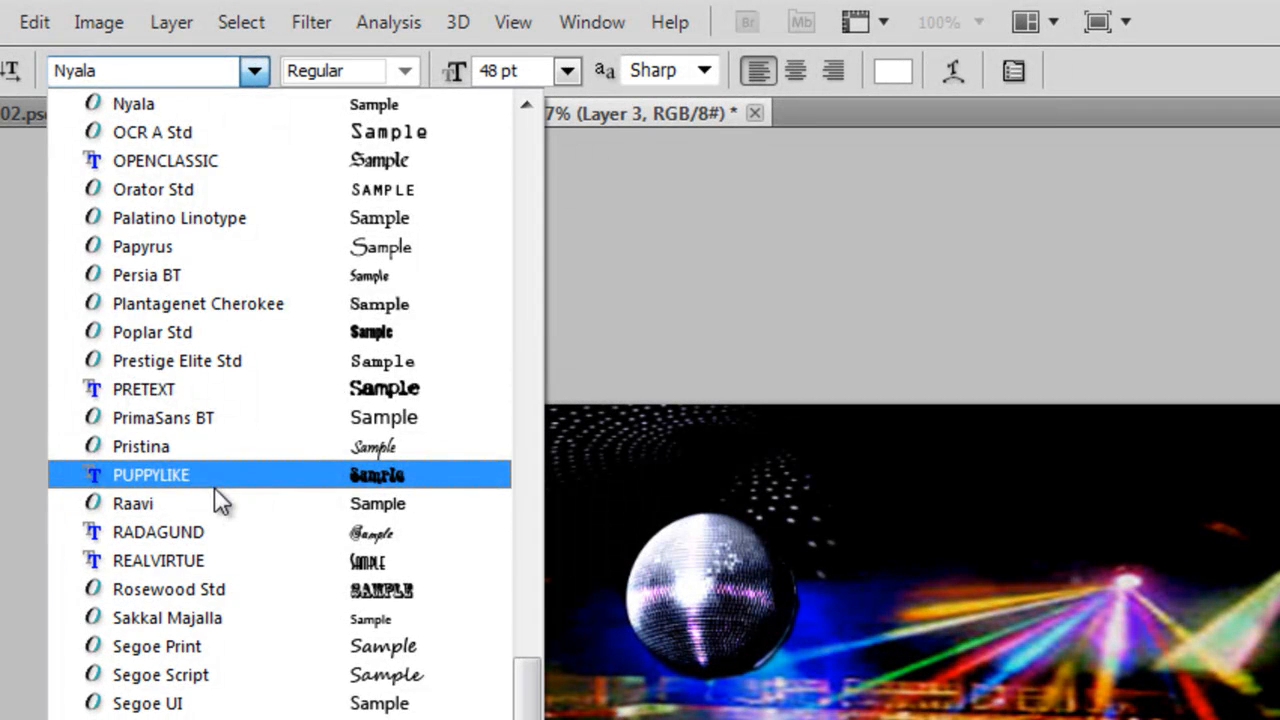
left_click(117, 66)
left_click(117, 66)
type("OCR A Std")
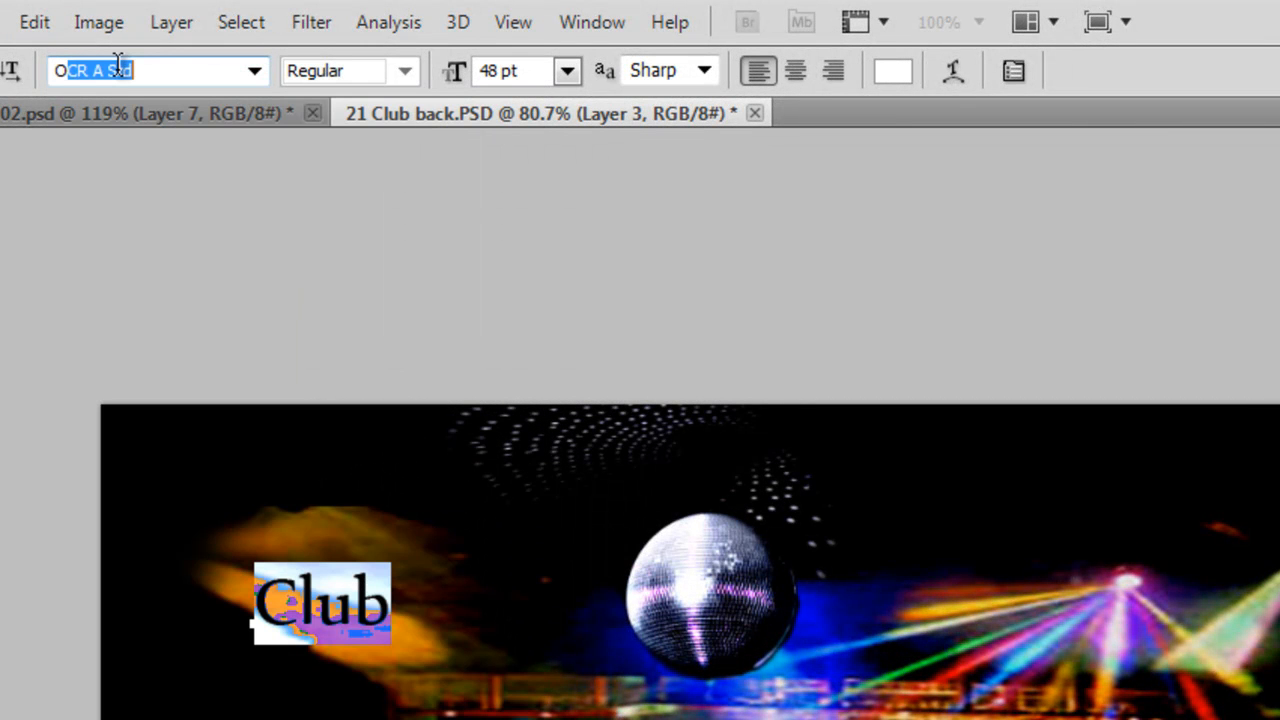
key("Down")
key("Down")
key("Down")
key("Up")
key("Up")
key("Down")
key("Down")
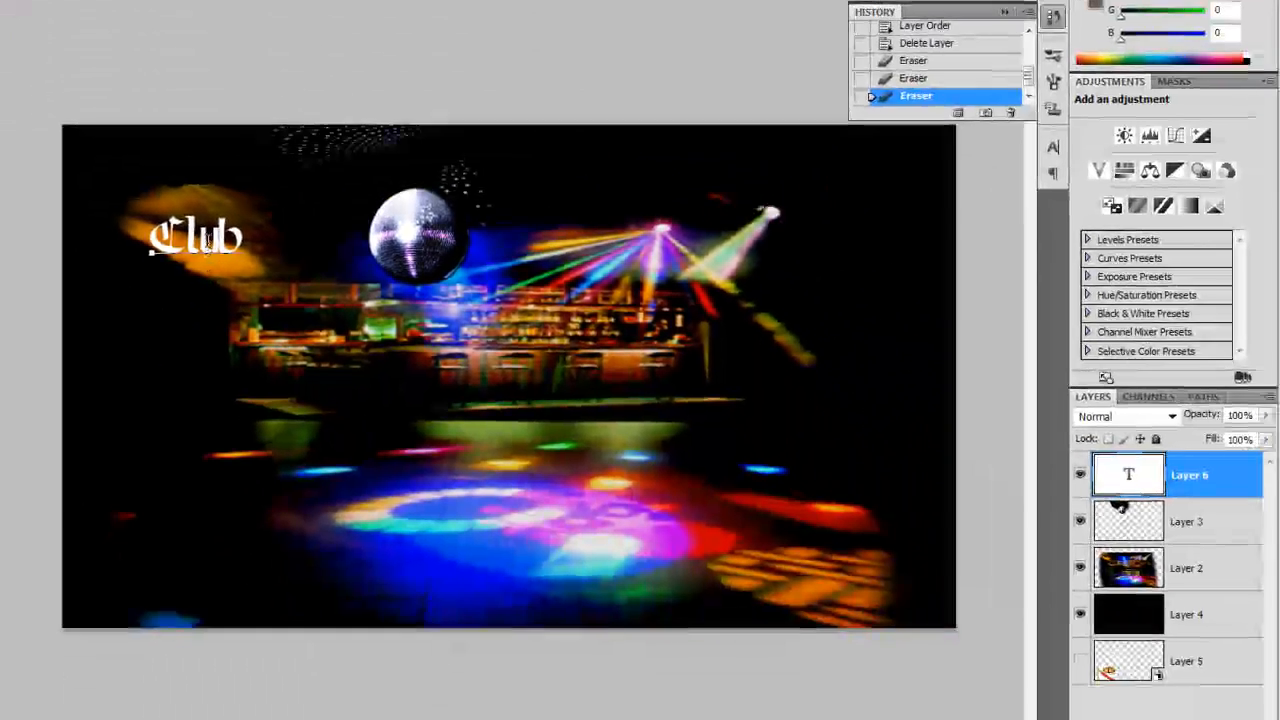
- Set the size of the whole "Club" text to 72 pt and commit the edit
left_click(1138, 470)
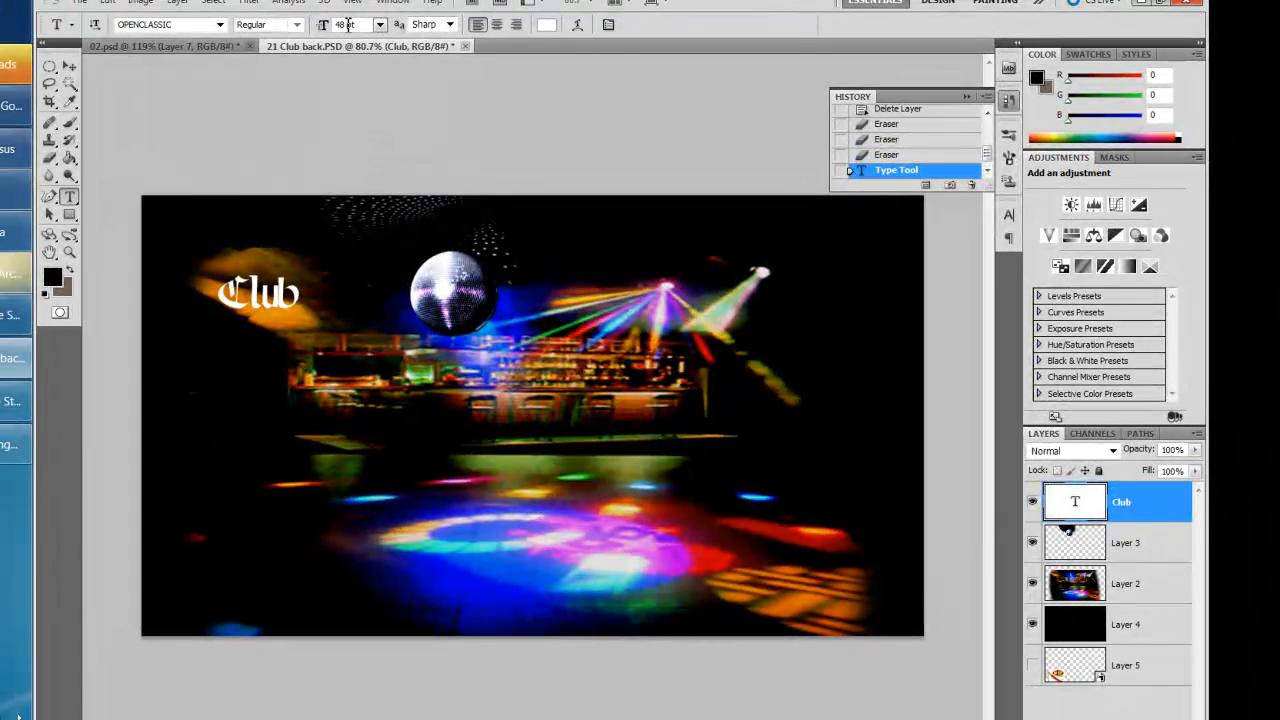
left_click(278, 292)
key("ctrl+a")
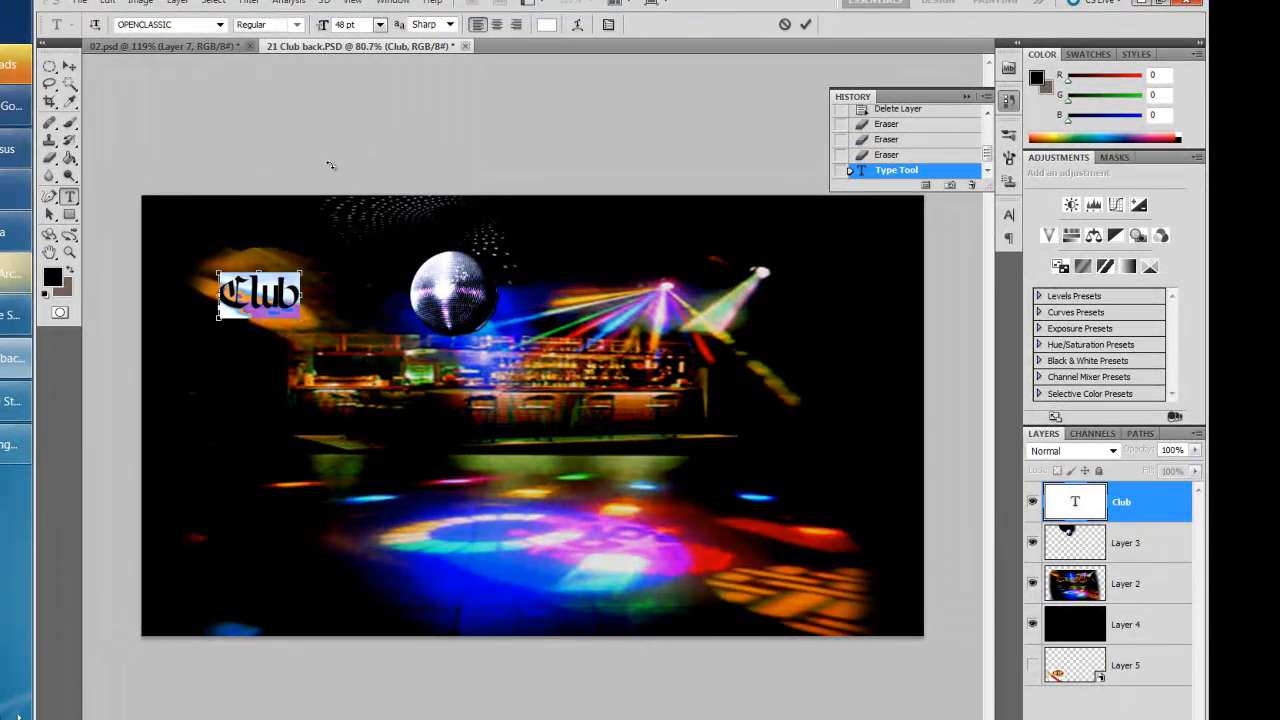
left_click(380, 24)
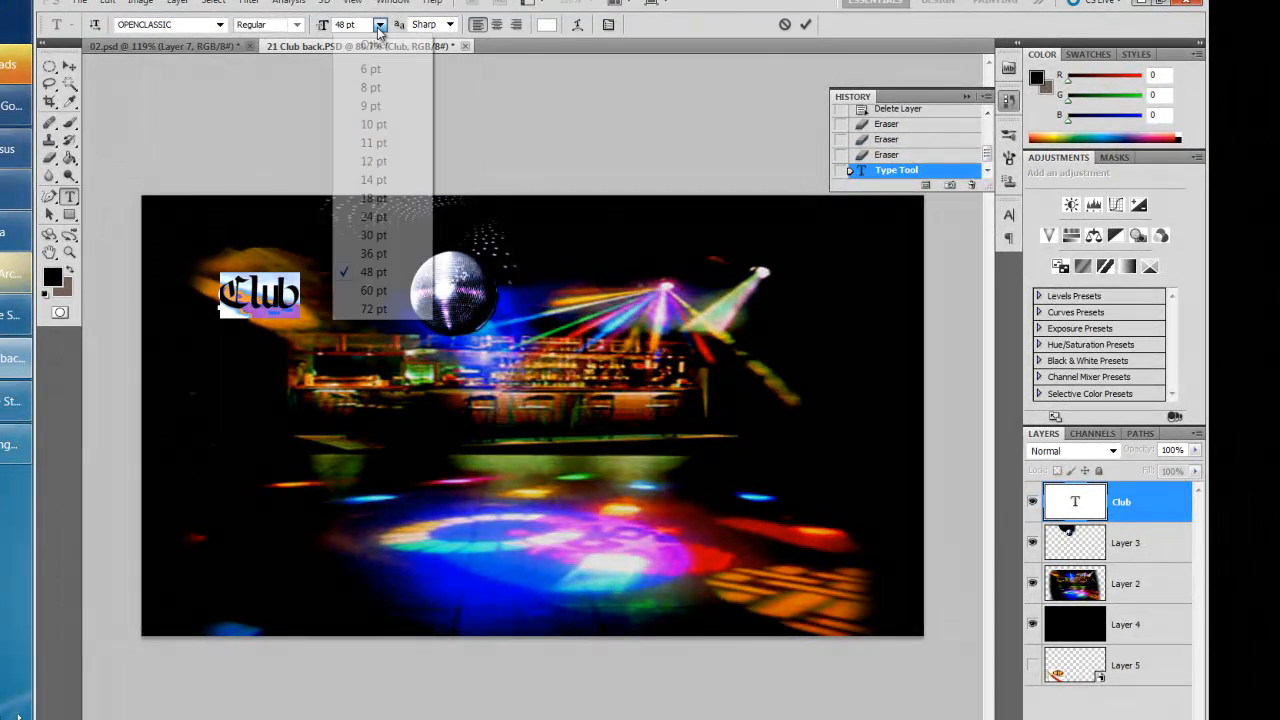
left_click(373, 309)
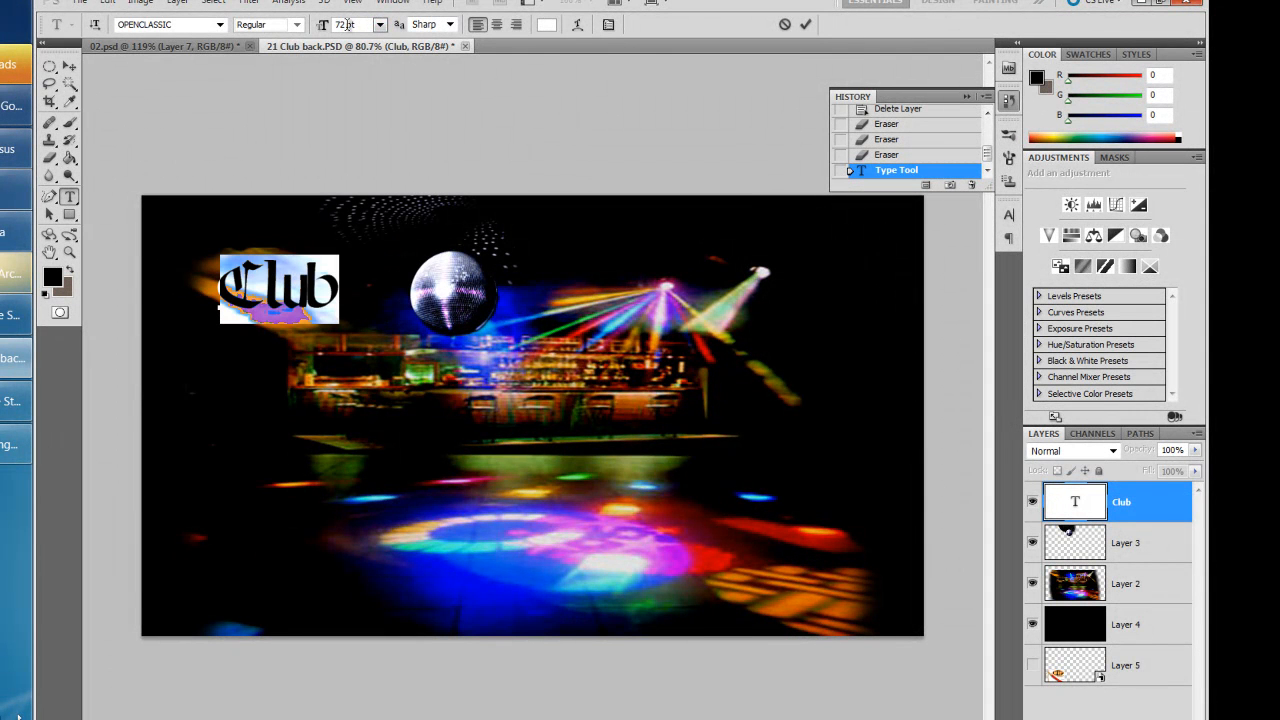
left_click(379, 26)
left_click(570, 212)
left_click(1066, 518)
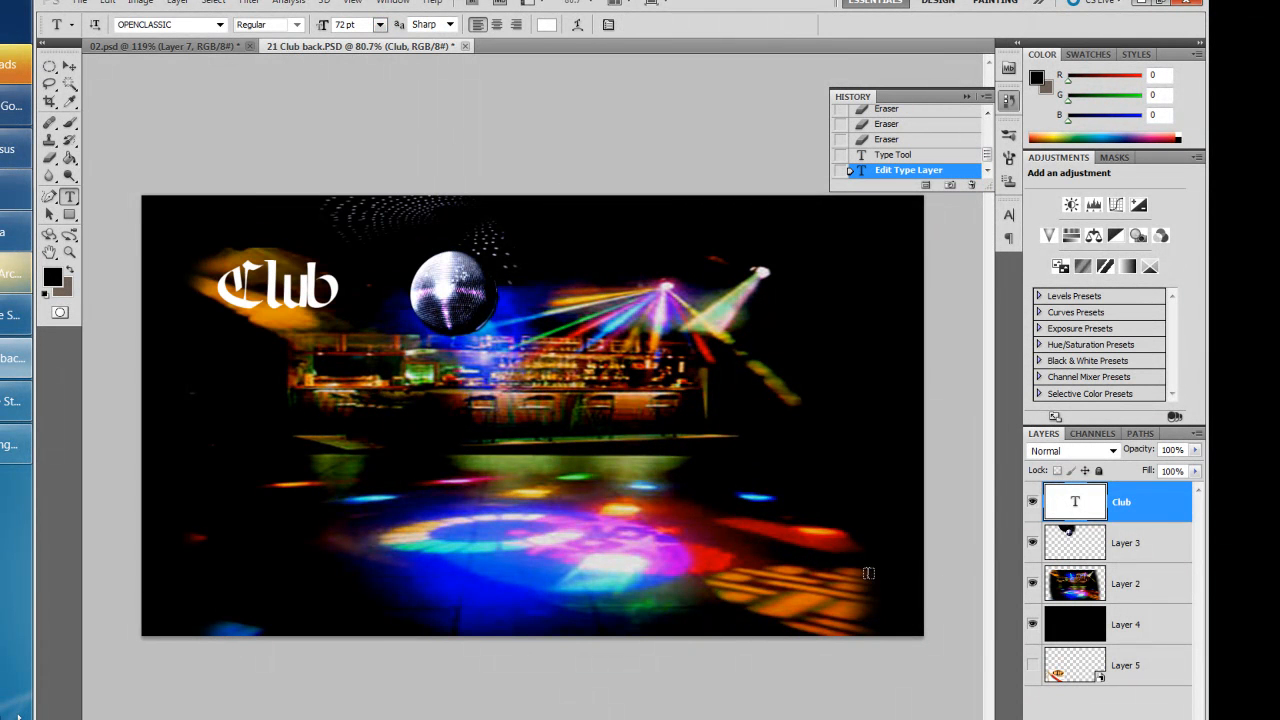
- Enlarge the "Club" text with Free Transform and place it over the orange glow, just clear of the disco ball
key("ctrl+t")
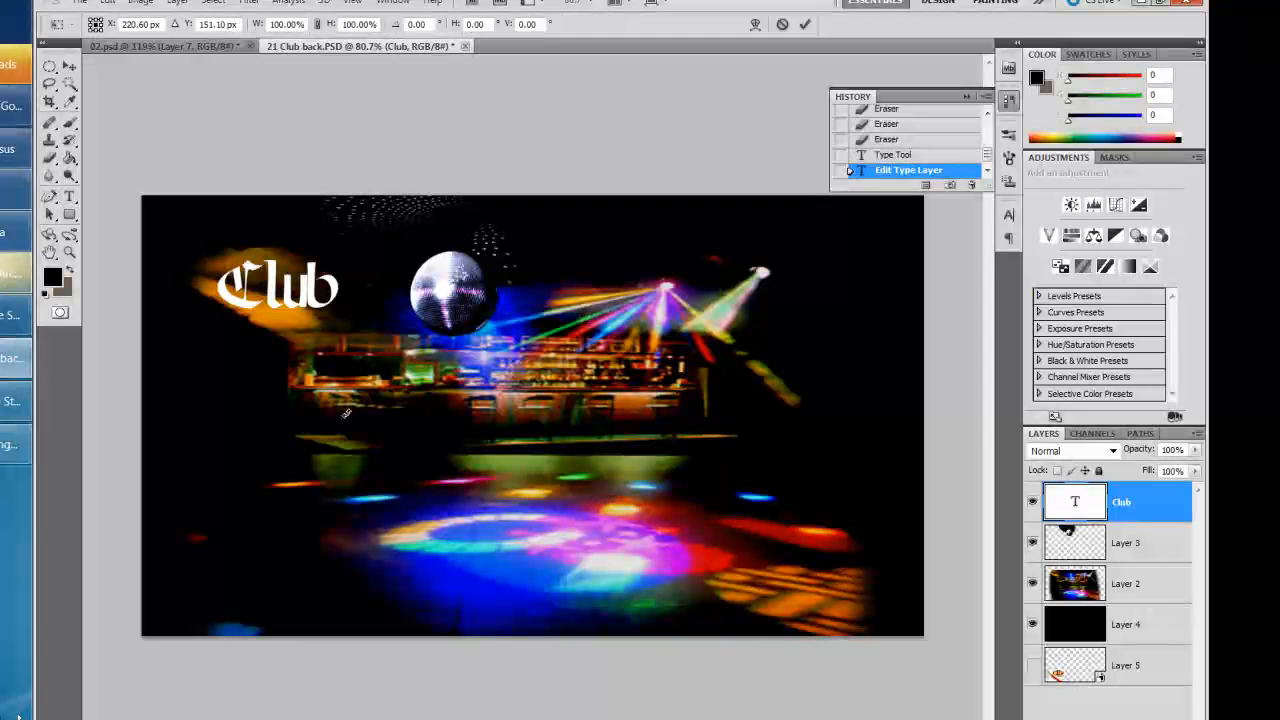
left_click_drag(335, 324, 461, 374)
left_click_drag(422, 325, 373, 317)
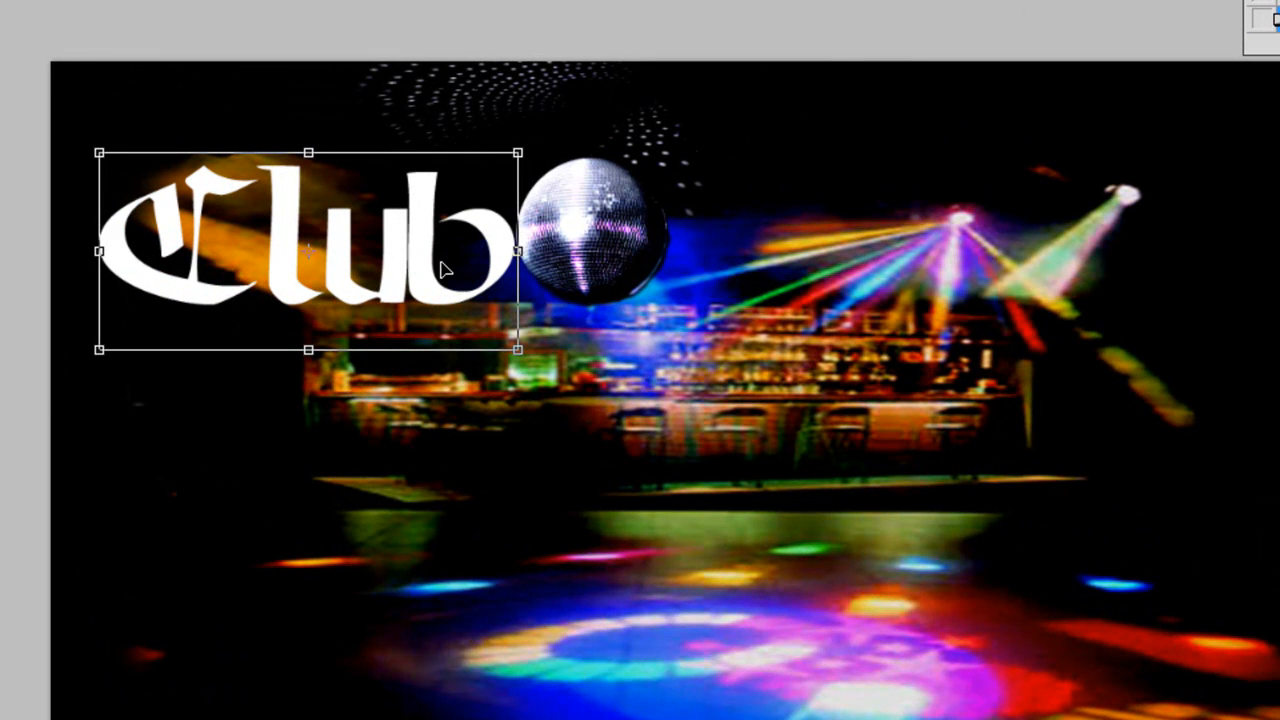
left_click_drag(445, 270, 442, 270)
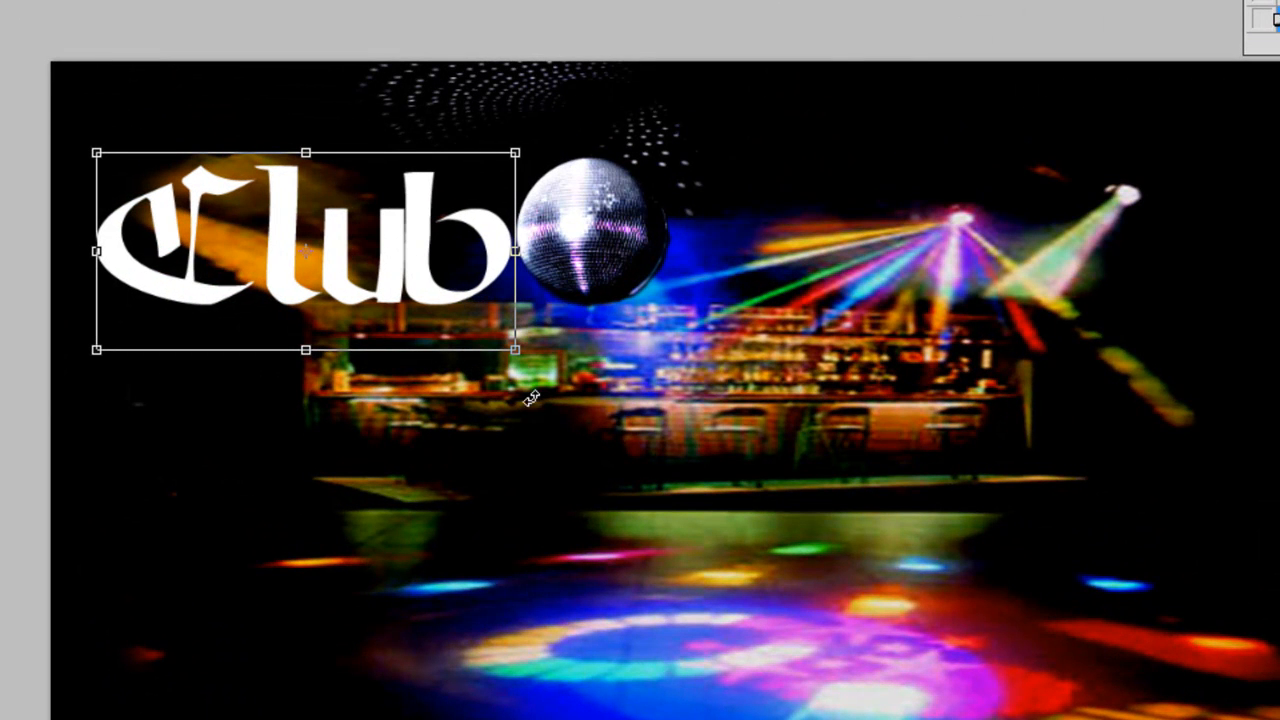
left_click_drag(514, 349, 494, 335)
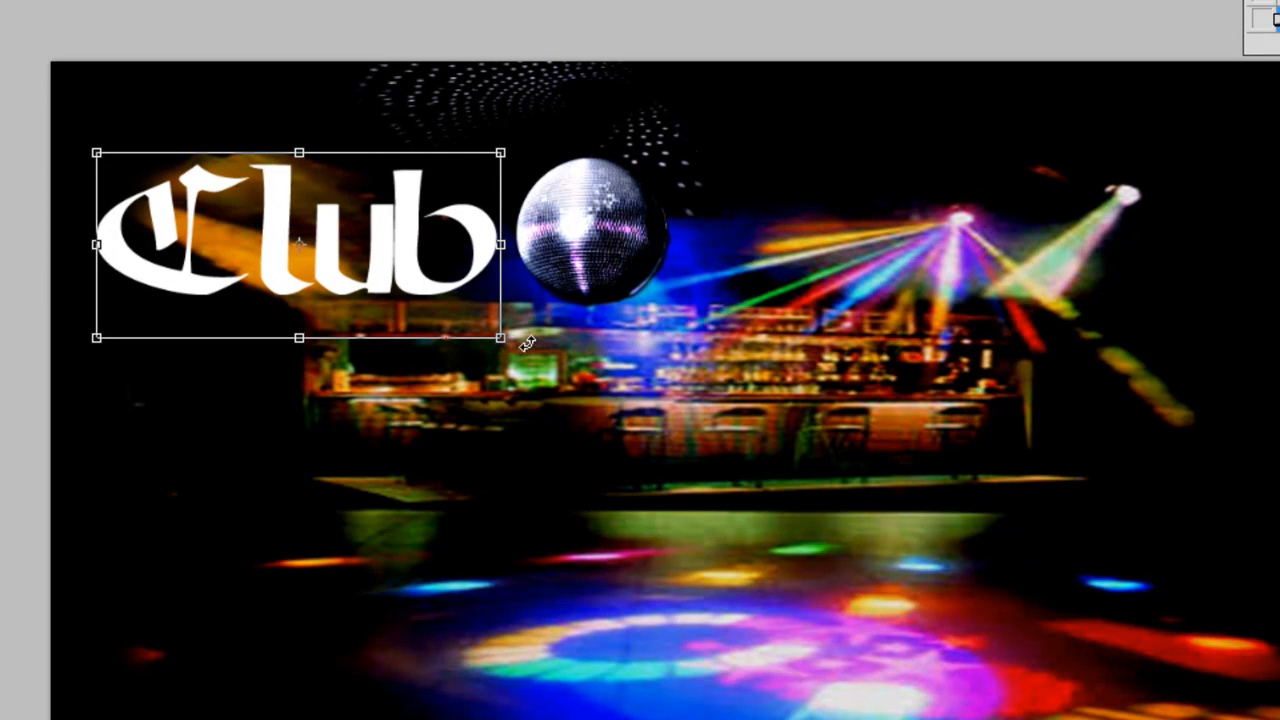
- Tilt the "Club" text counterclockwise so it rises toward the disco ball, shrink it slightly and apply the transformation
left_click_drag(526, 358, 578, 278)
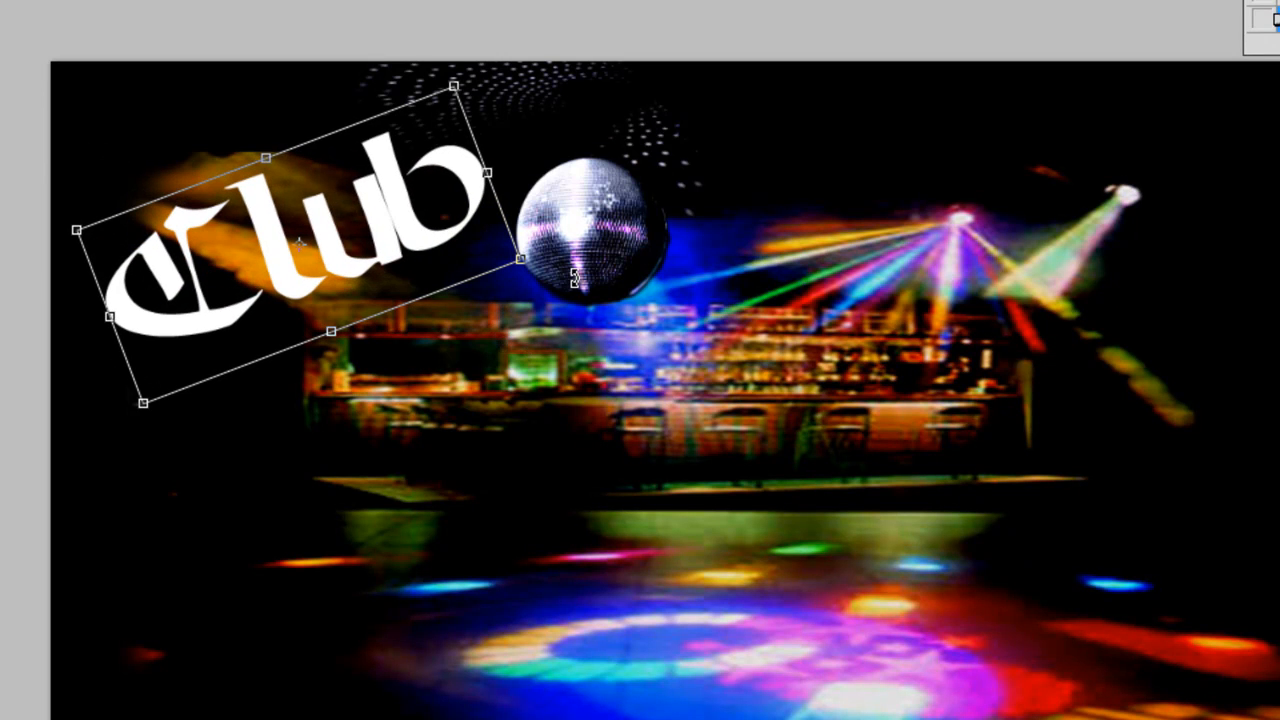
left_click_drag(349, 220, 365, 224)
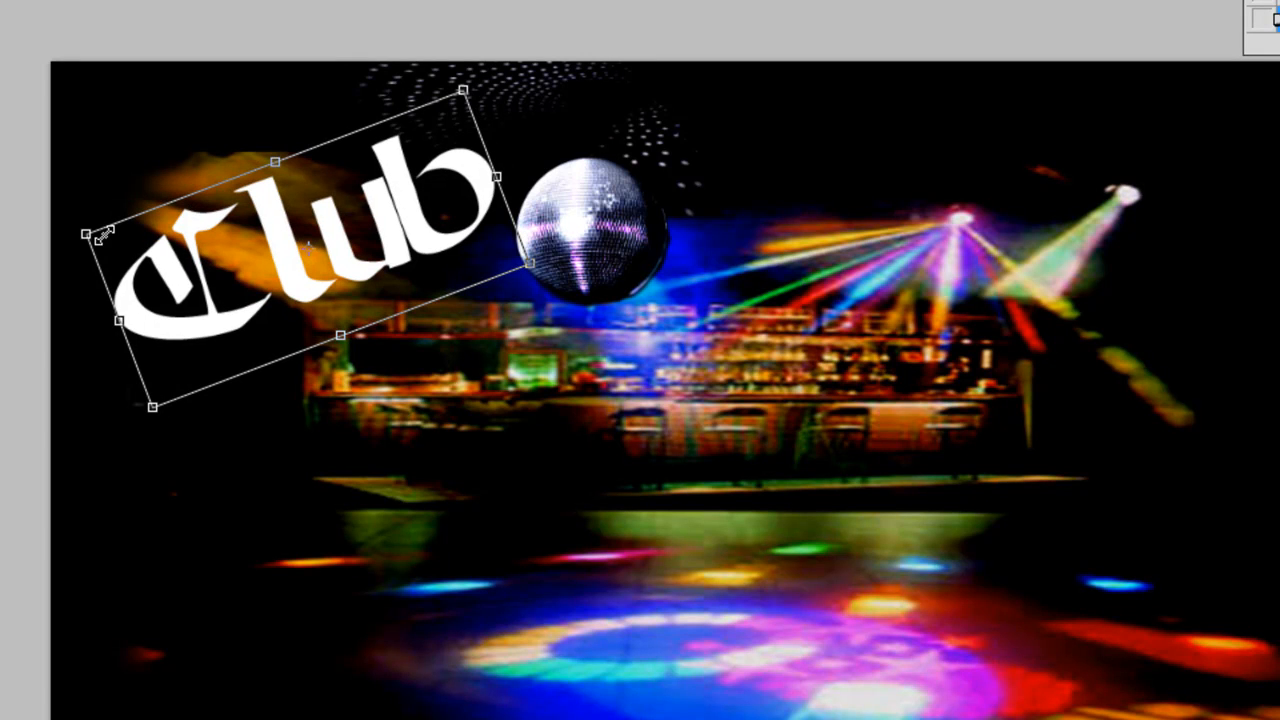
left_click_drag(530, 266, 518, 256)
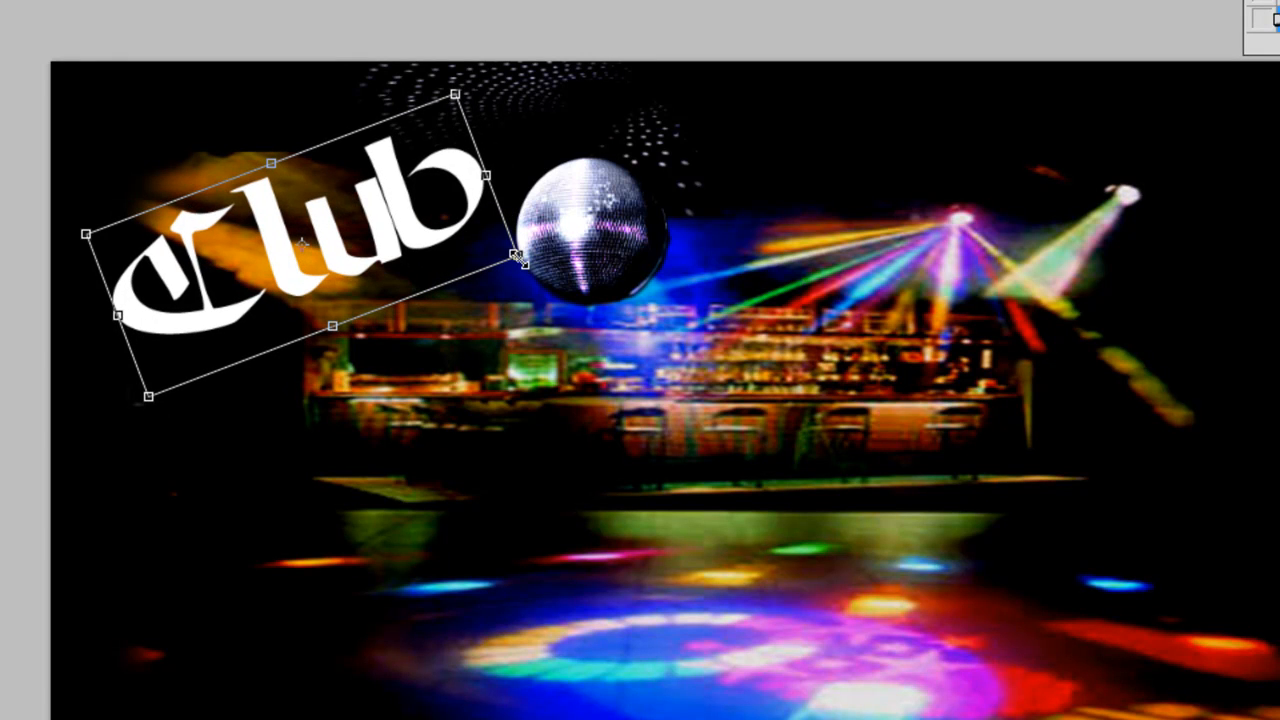
left_click(209, 2)
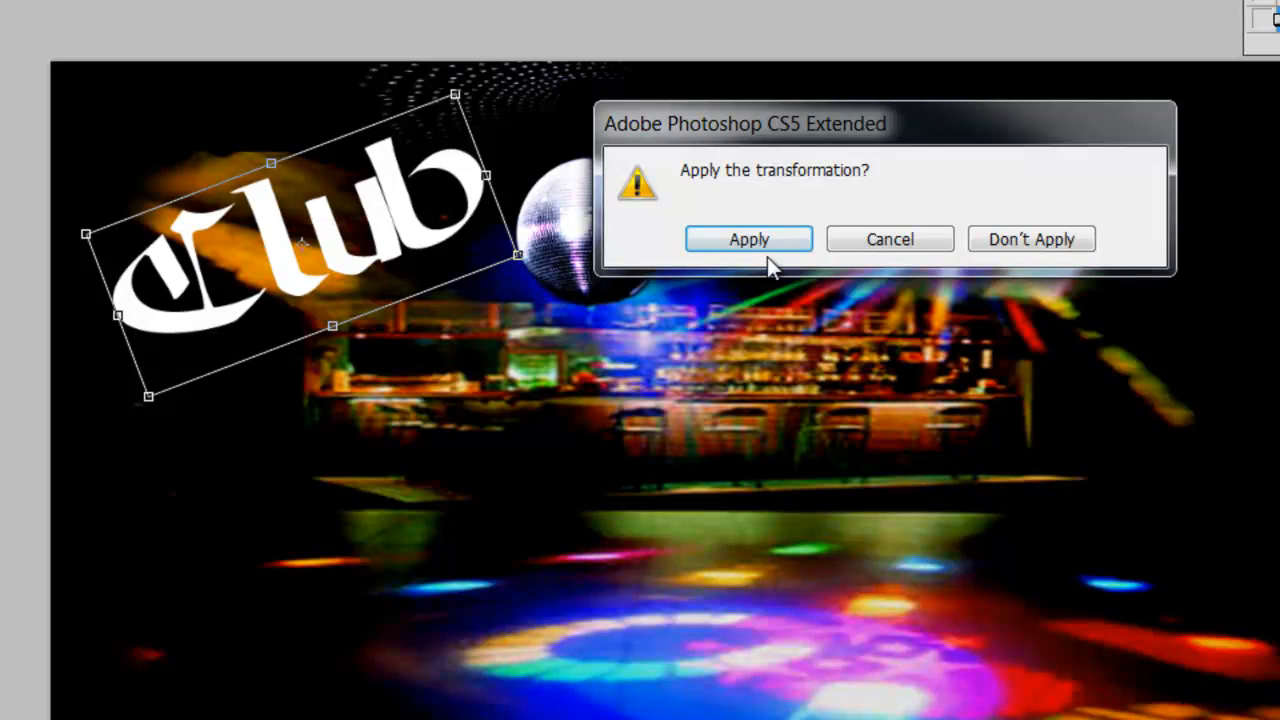
left_click(767, 250)
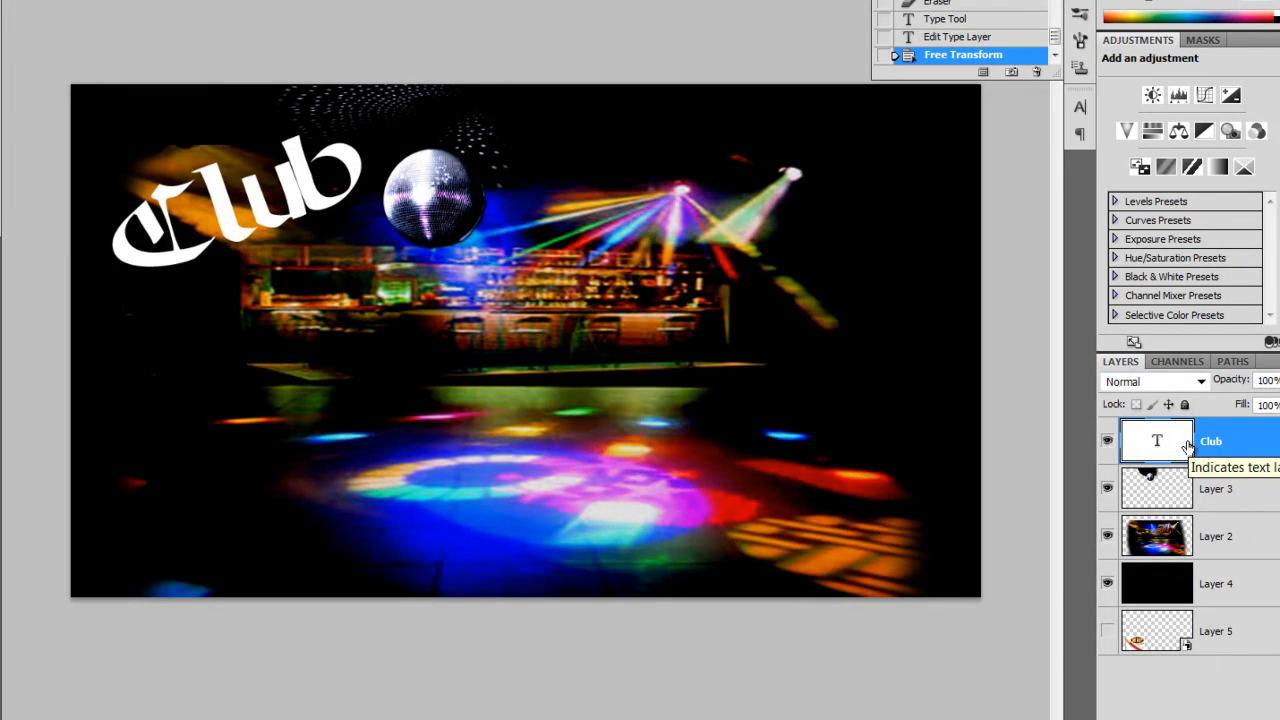
- Add a 2 px black outside Stroke layer style to the "Club" text
left_click(1188, 447)
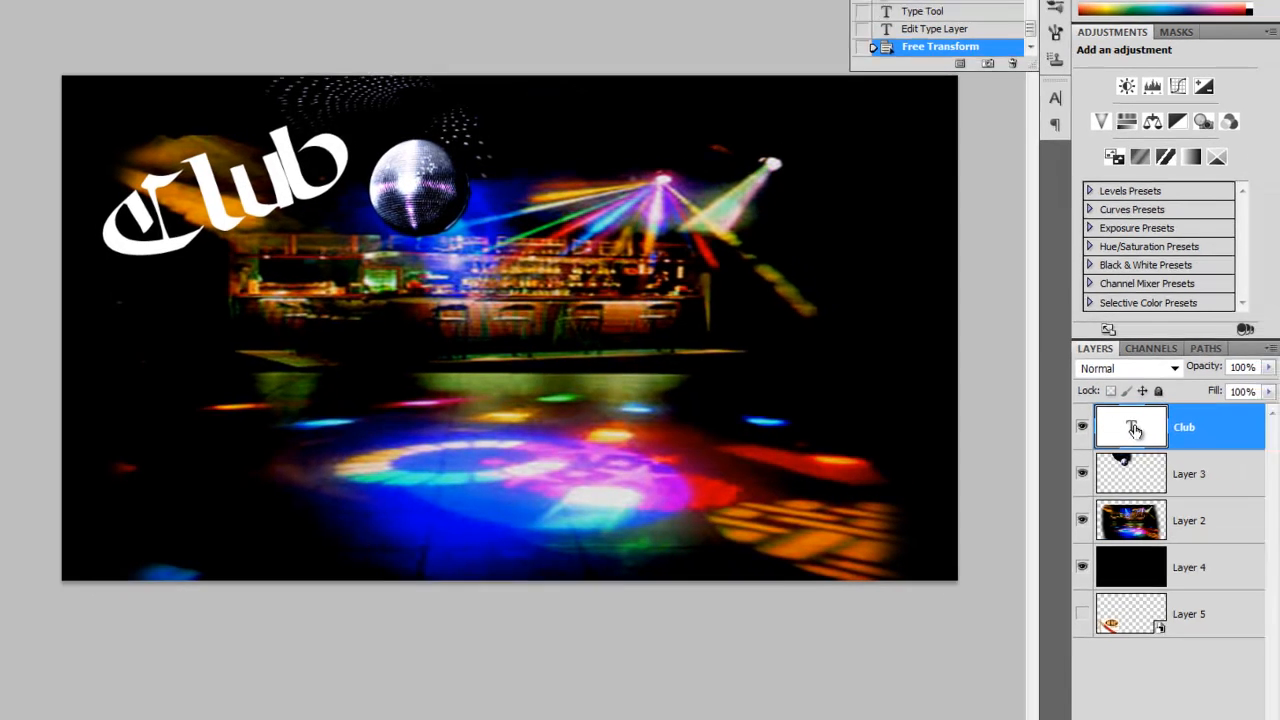
double_click(1157, 441)
left_click(1146, 396)
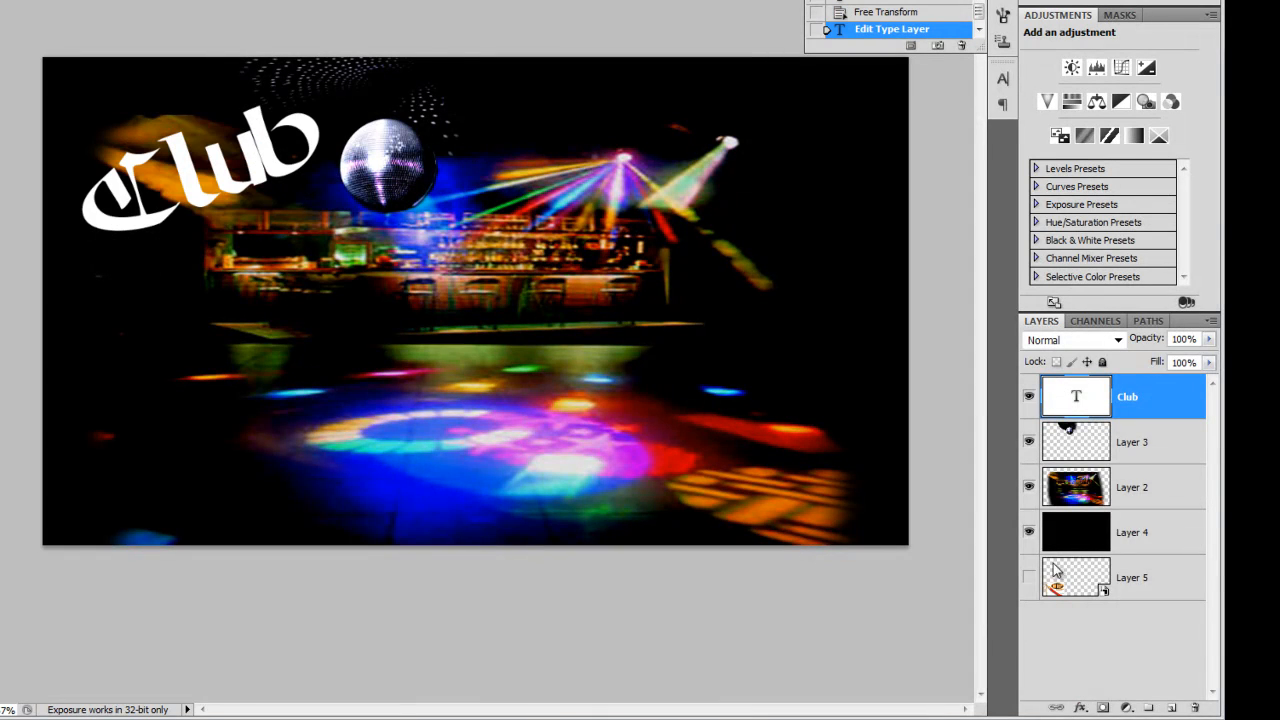
left_click(1080, 708)
key("Escape")
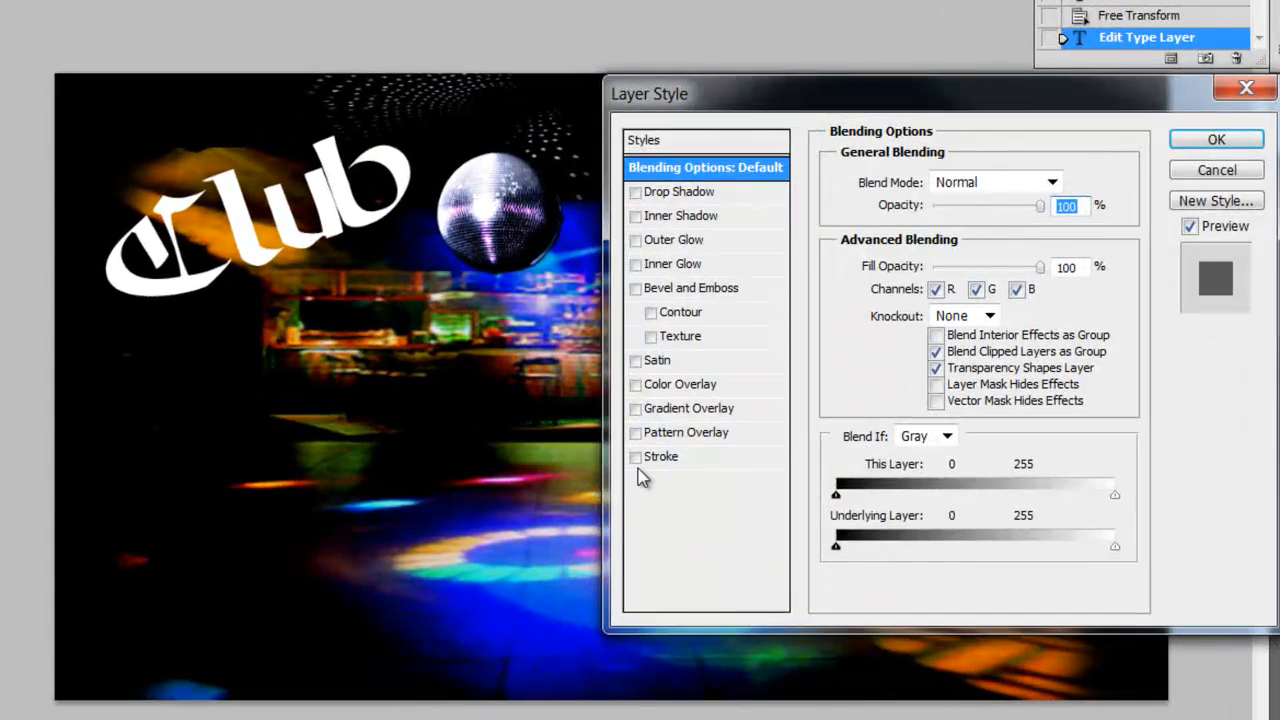
left_click(510, 367)
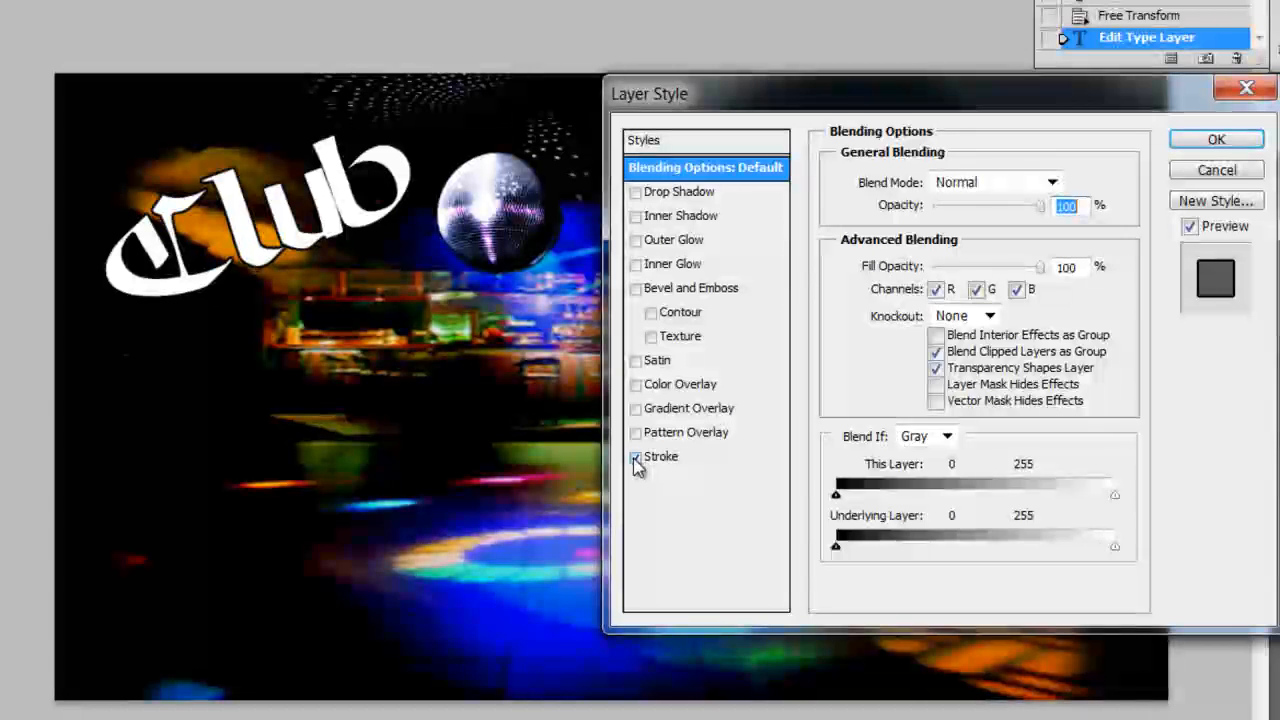
left_click(656, 458)
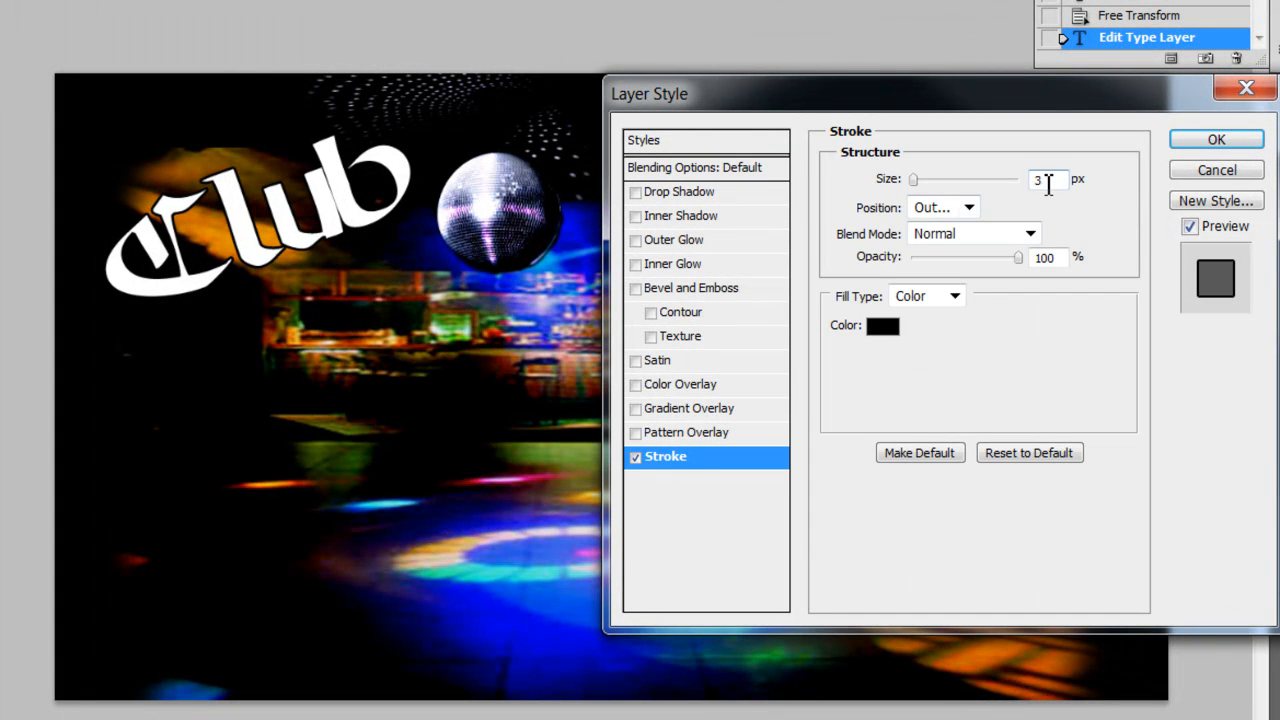
type("2")
left_click(1214, 140)
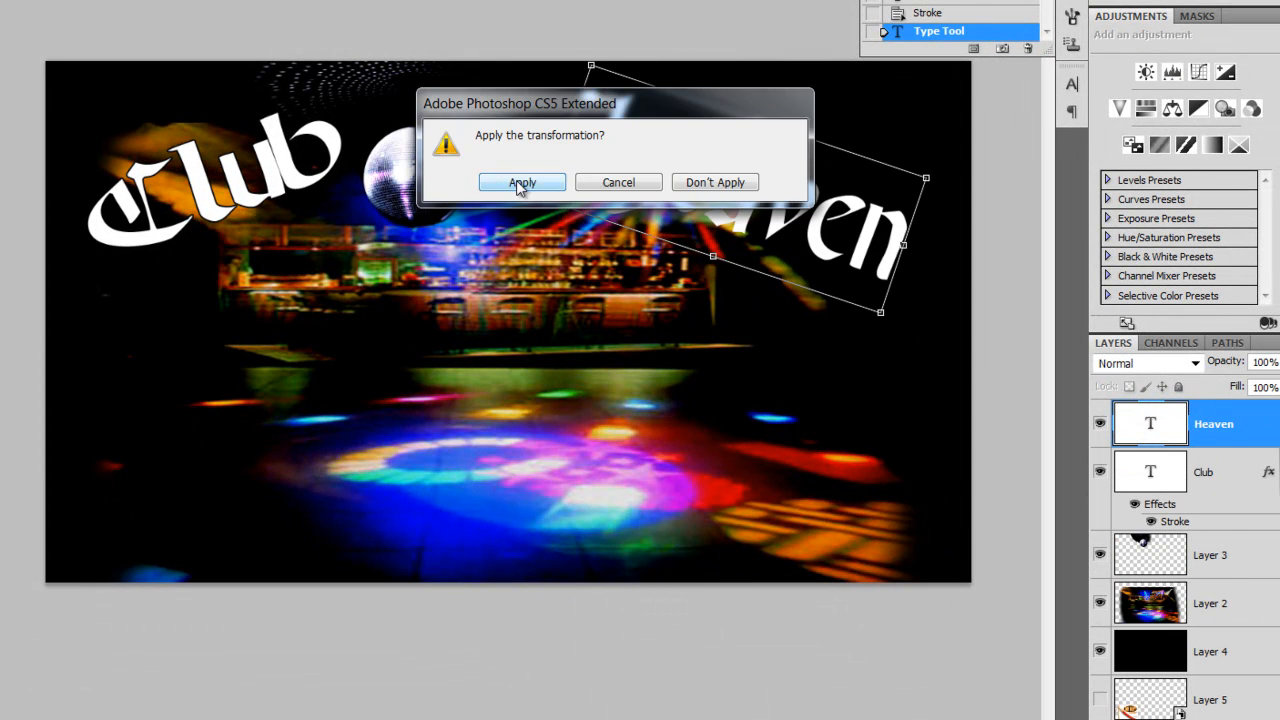
- Apply the "Heaven" text's transformation and give that layer a 2 px black outside Stroke
left_click(520, 177)
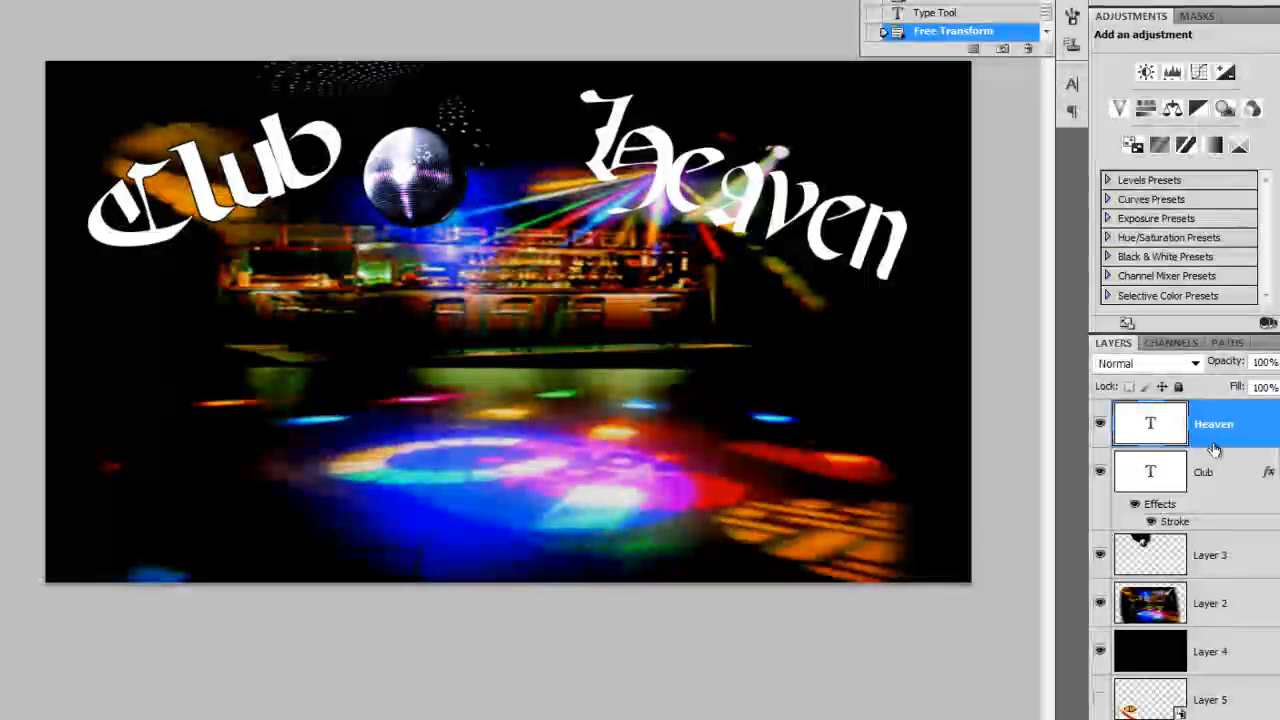
right_click(1123, 512)
left_click(1151, 509)
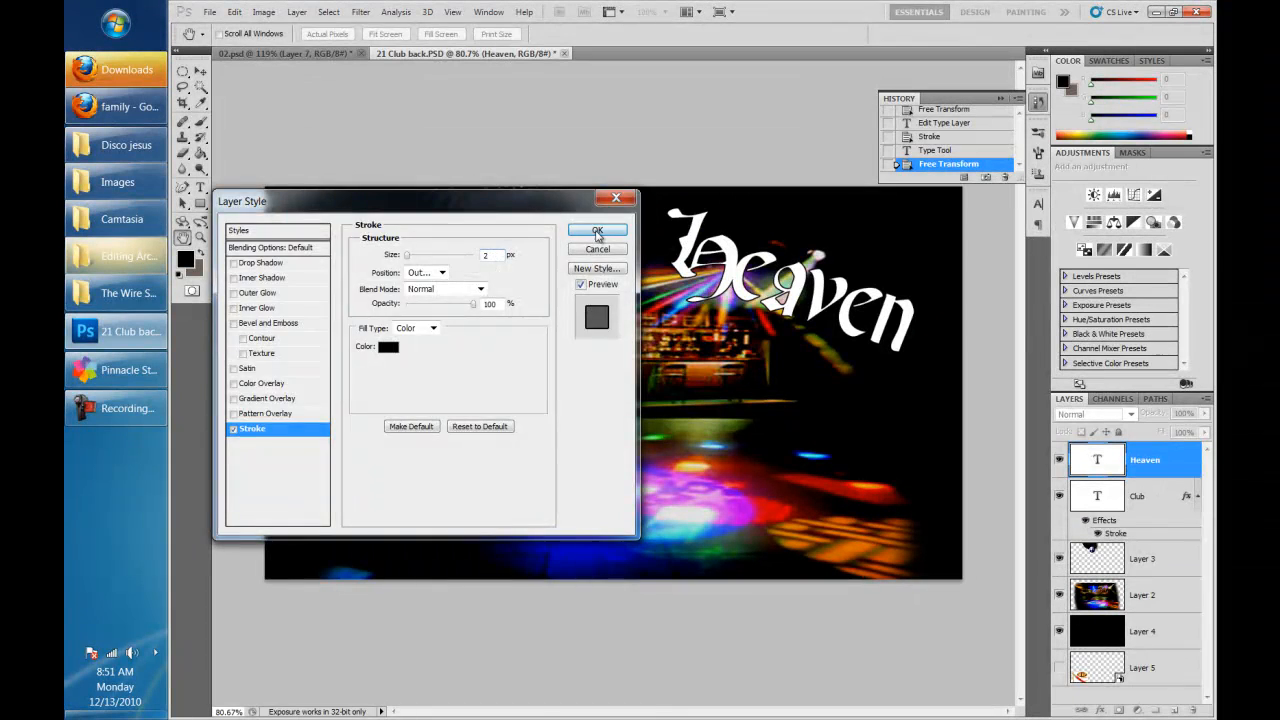
left_click(597, 231)
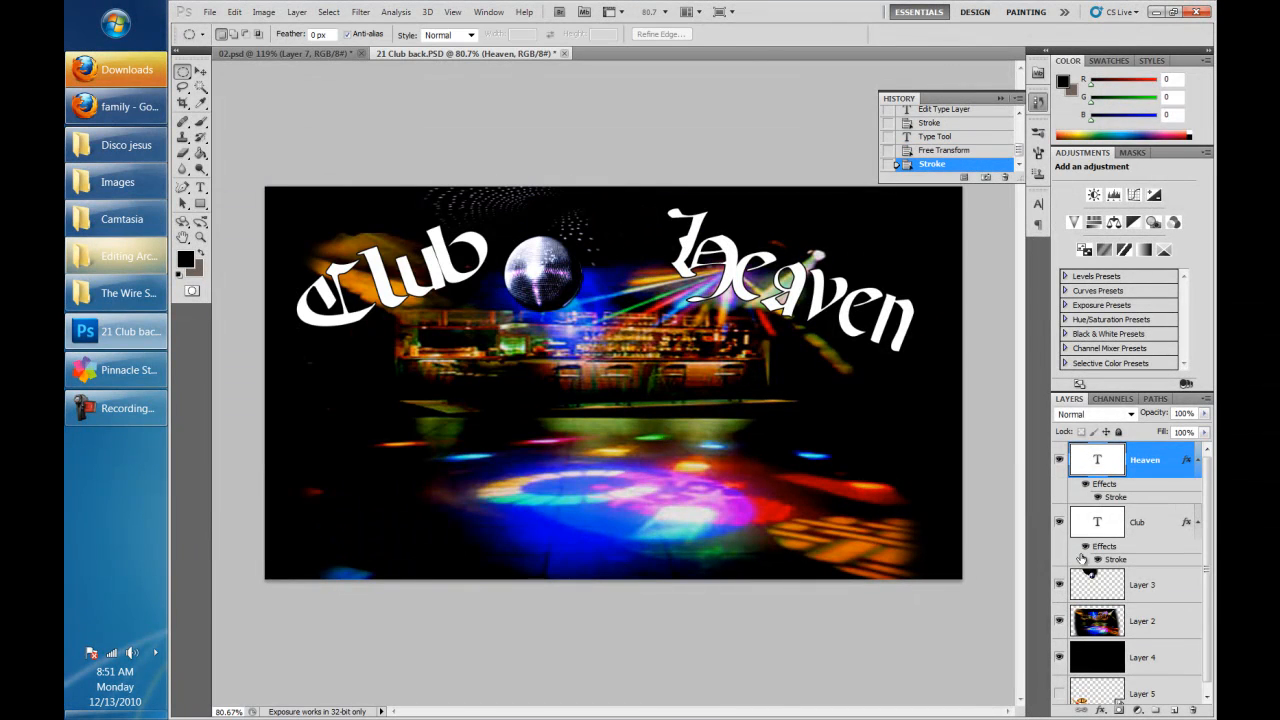
- Add an Outer Glow to the "Heaven" text and set its colour to pale yellow f5f7be
left_click(1100, 709)
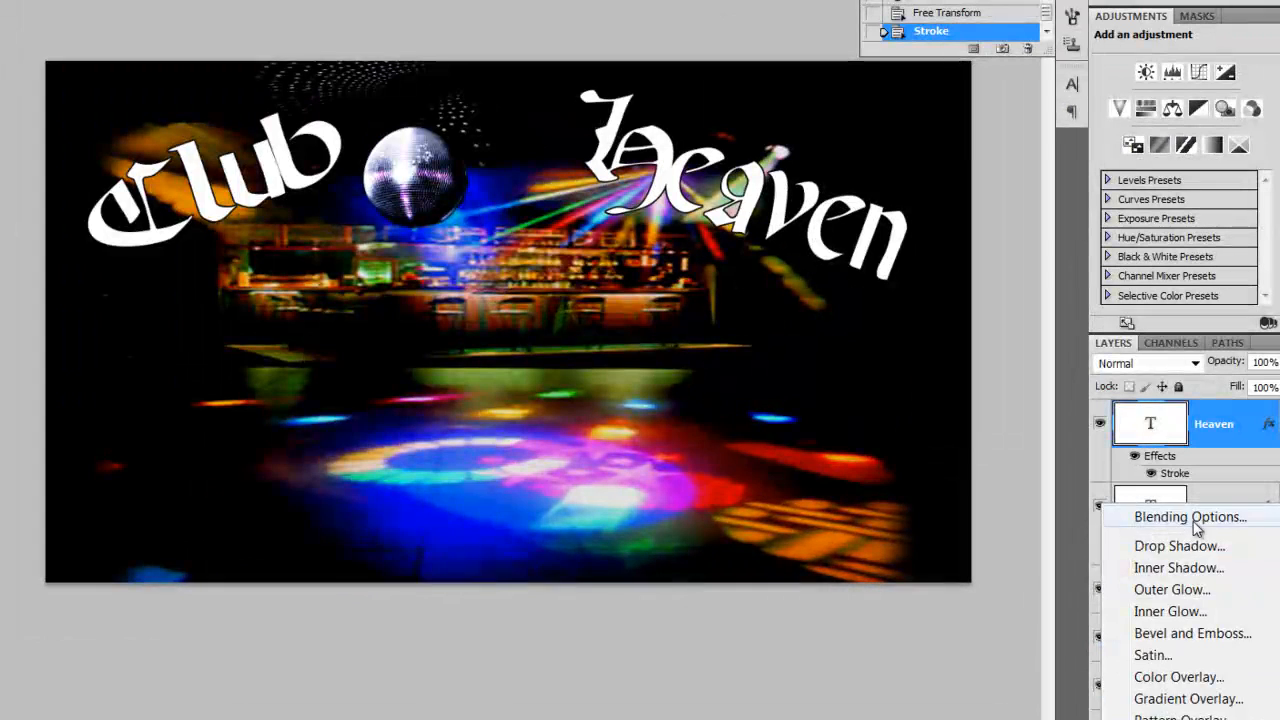
left_click(1118, 533)
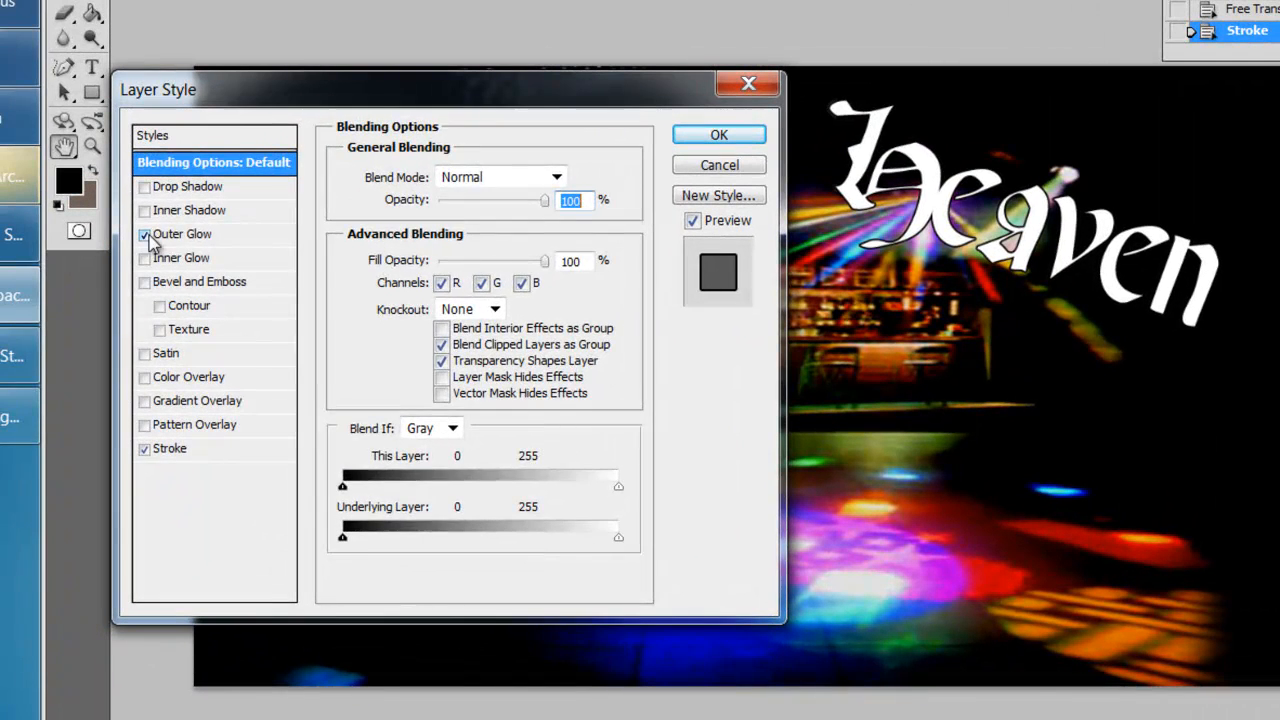
left_click(152, 234)
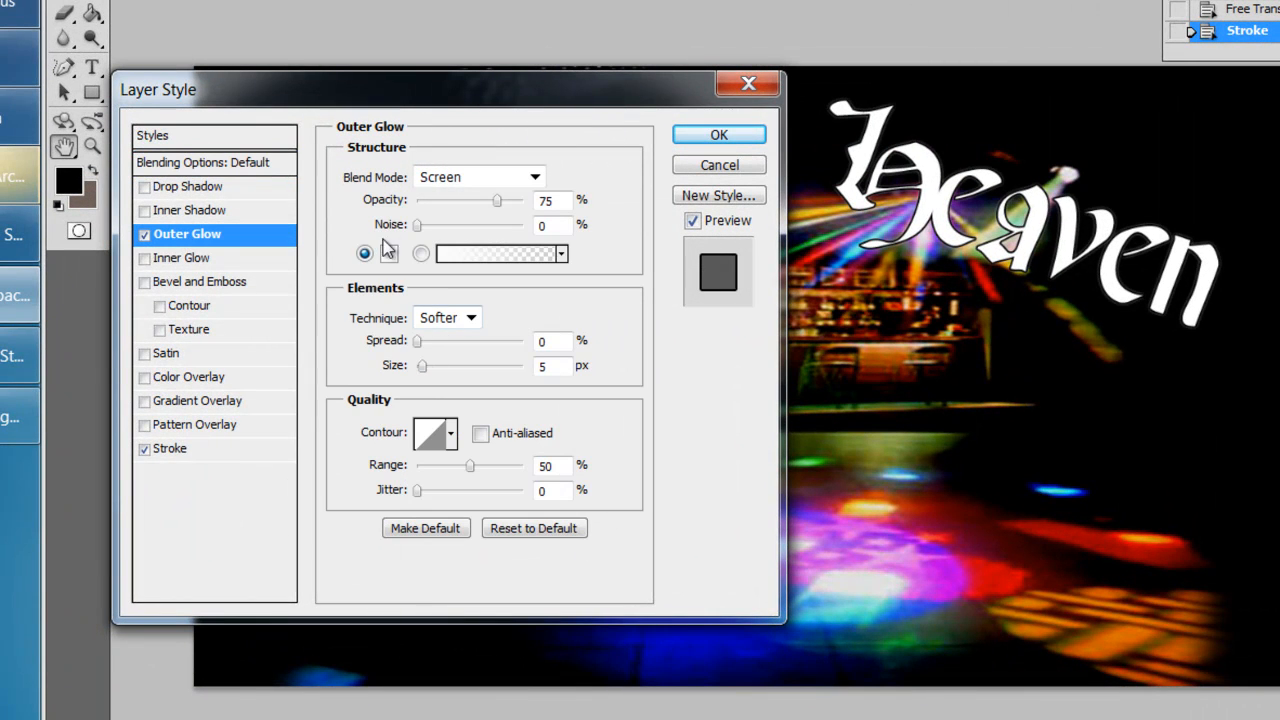
left_click(389, 253)
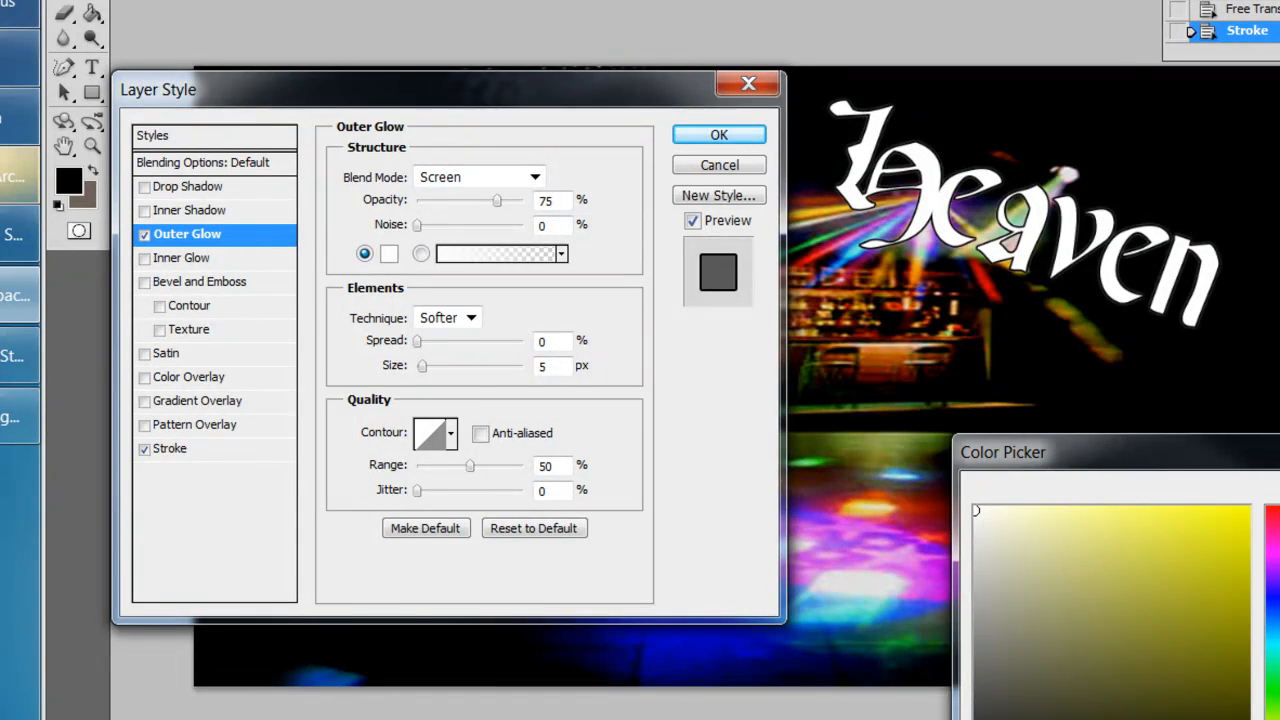
left_click_drag(1060, 550, 1037, 515)
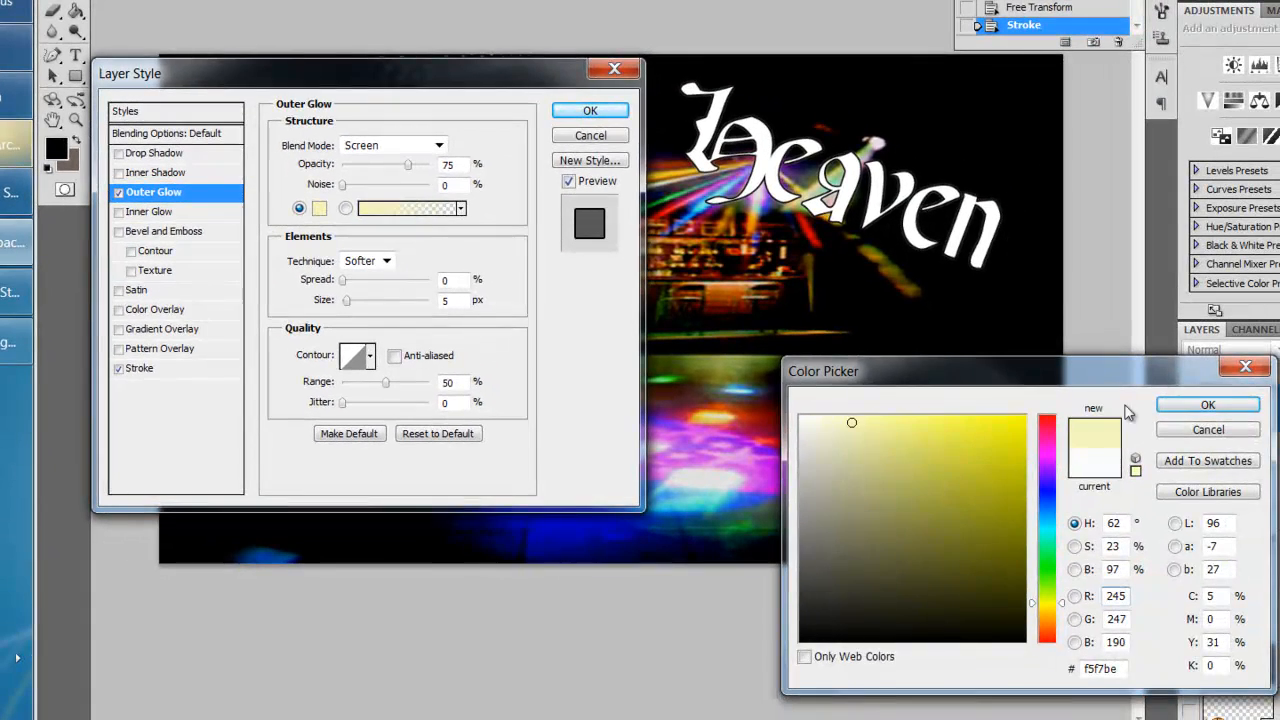
left_click(1208, 406)
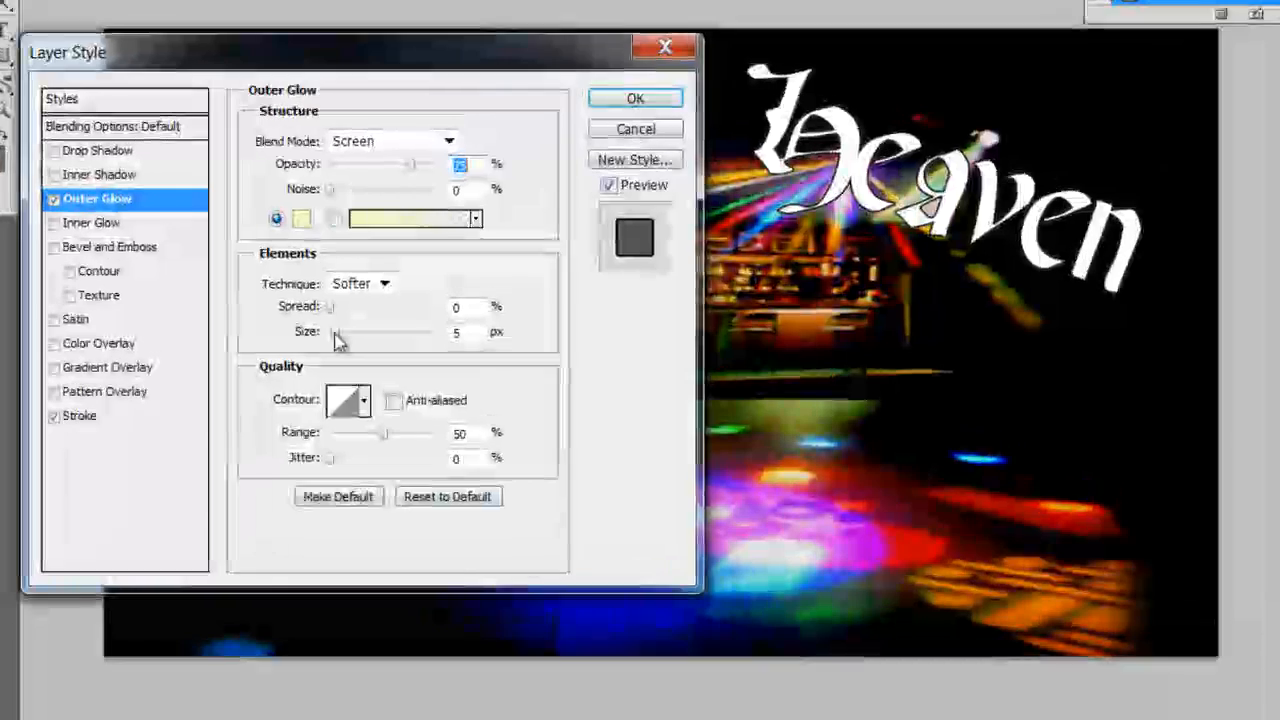
- Increase the "Heaven" text's Outer Glow size to 38 px and accept the layer style
left_click(350, 301)
left_click_drag(335, 358, 347, 362)
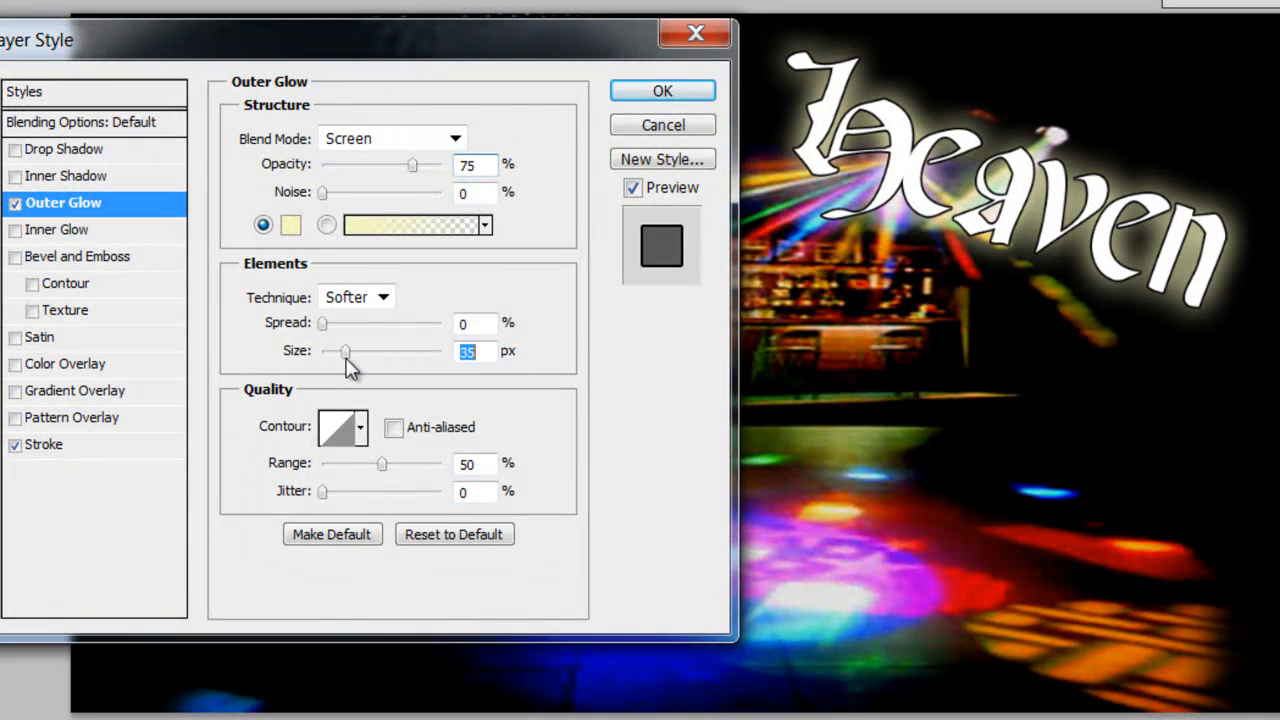
left_click_drag(388, 49, 462, 132)
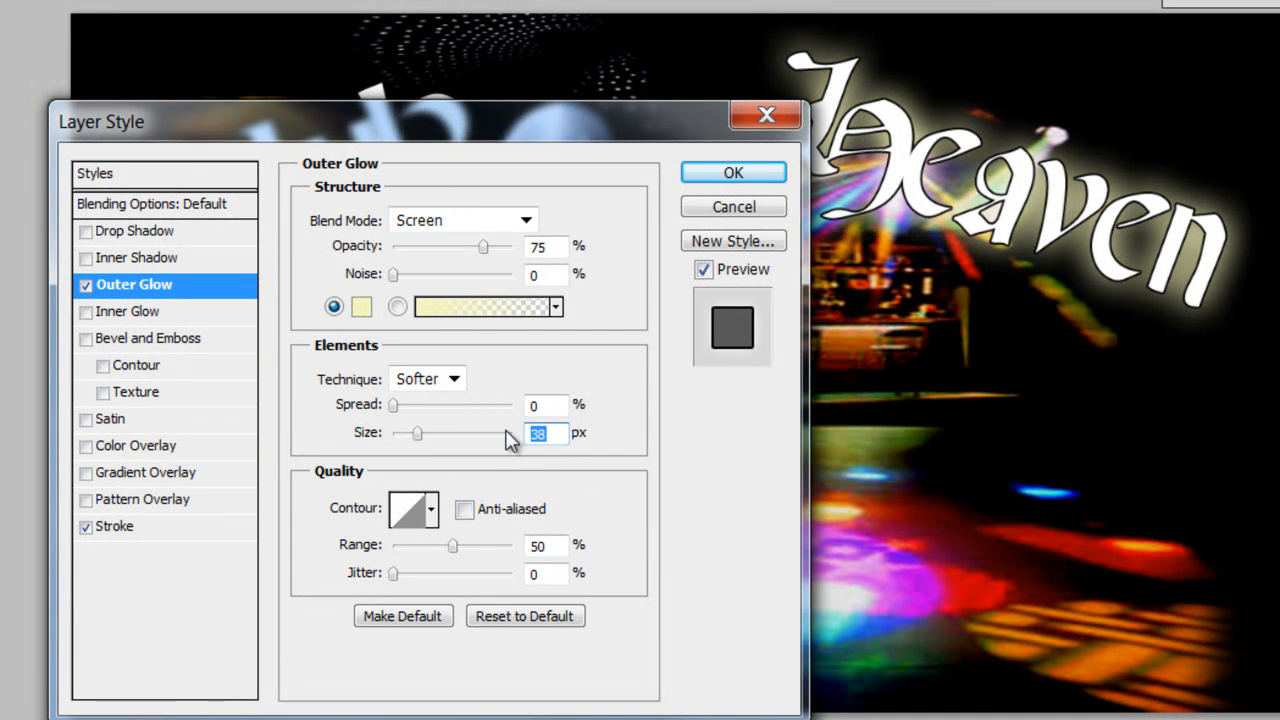
left_click(772, 176)
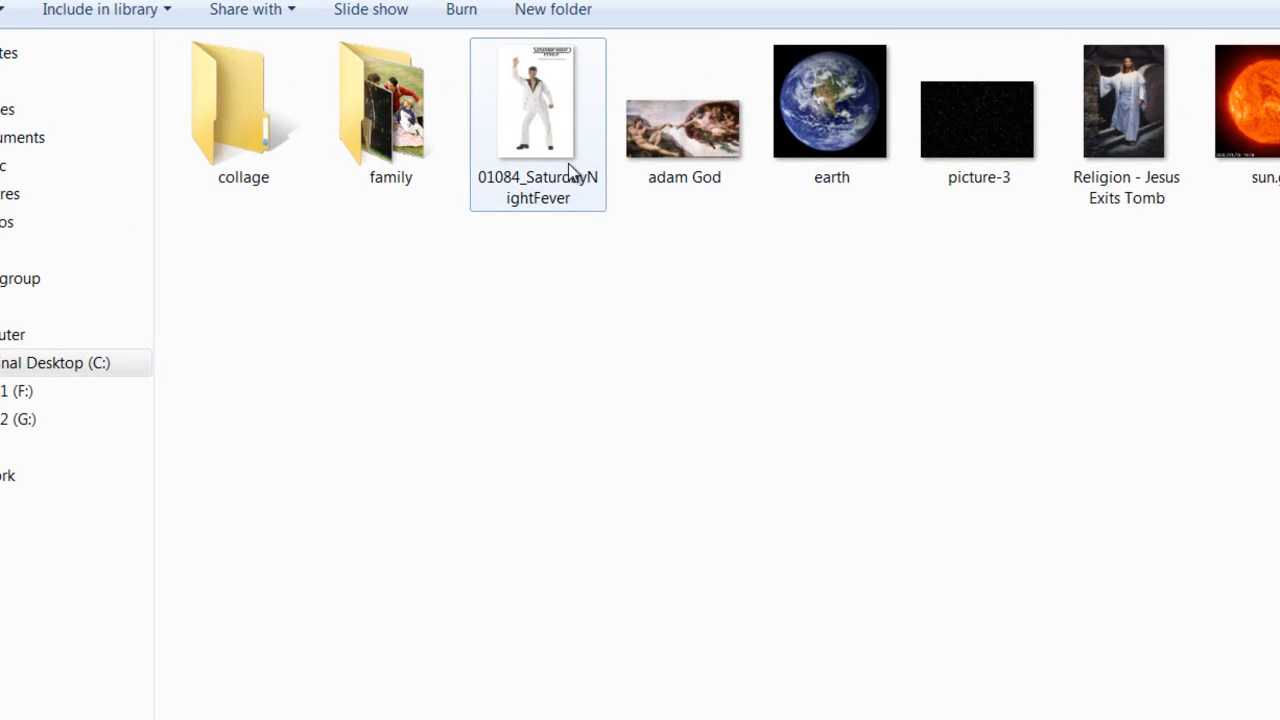
- Preview the 01084_SaturdayNightFever image and open it in Adobe Photoshop CS5
double_click(564, 121)
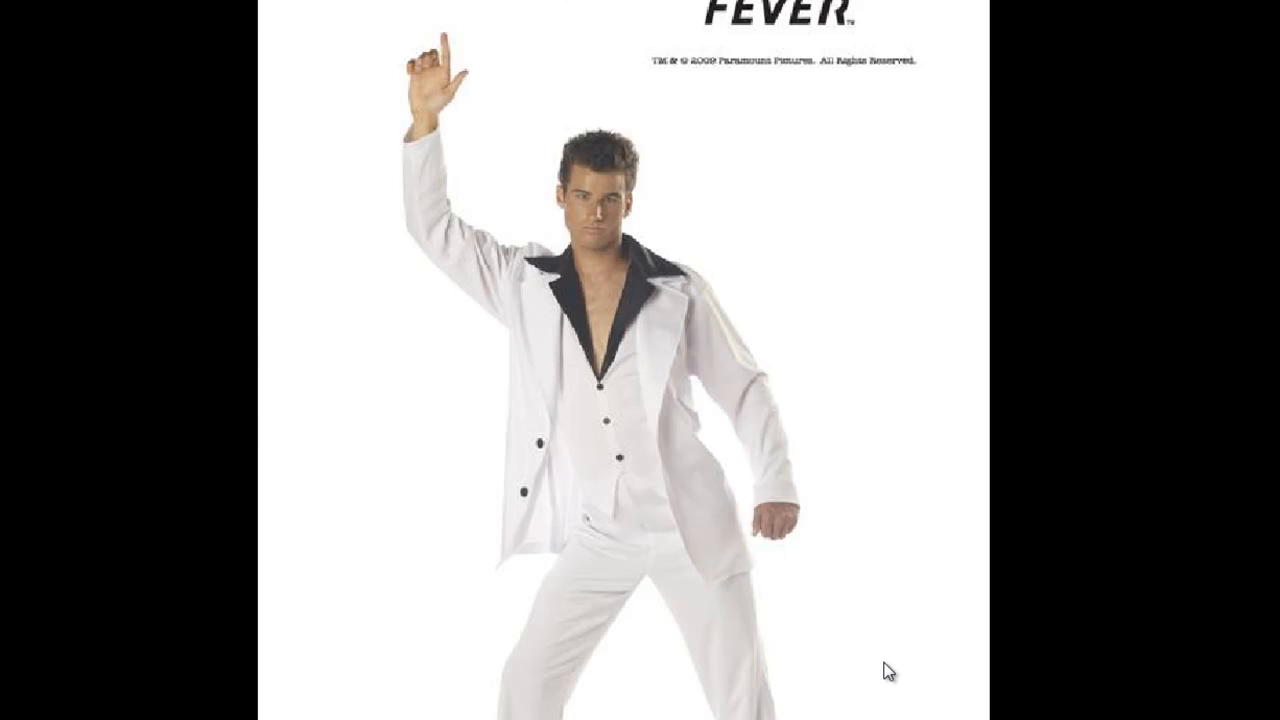
key("Escape")
right_click(526, 86)
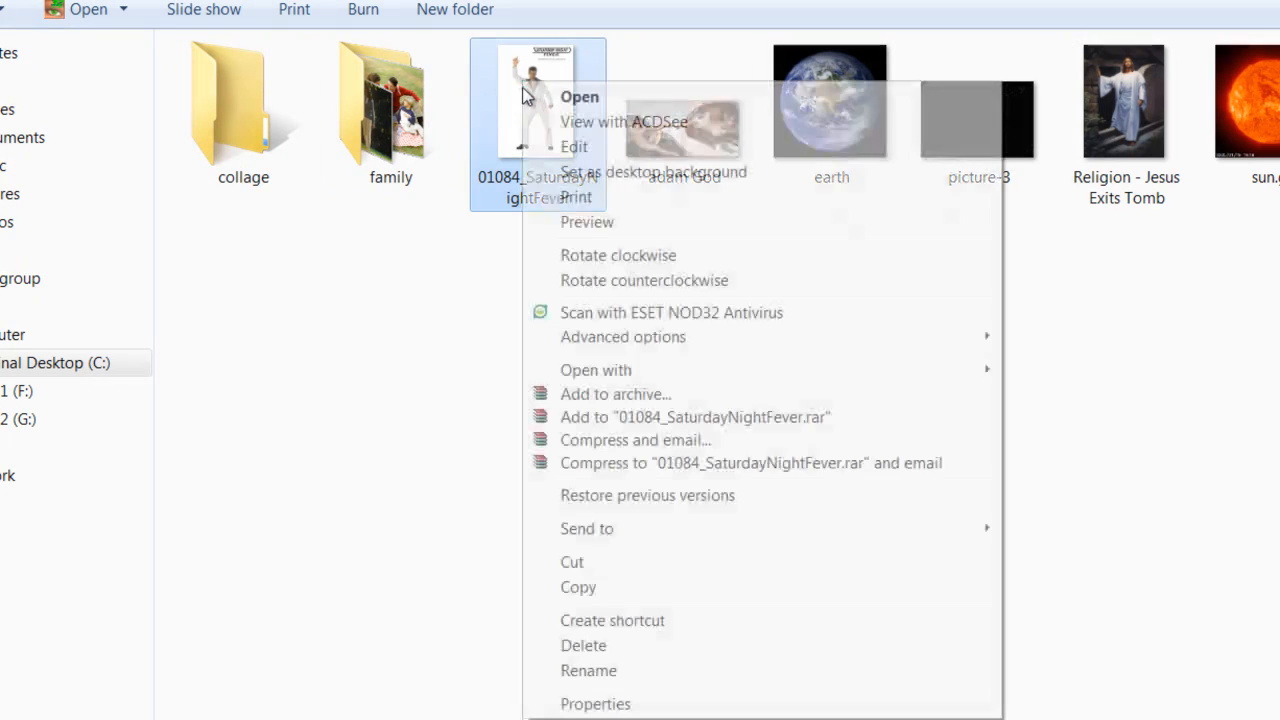
mouse_move(608, 377)
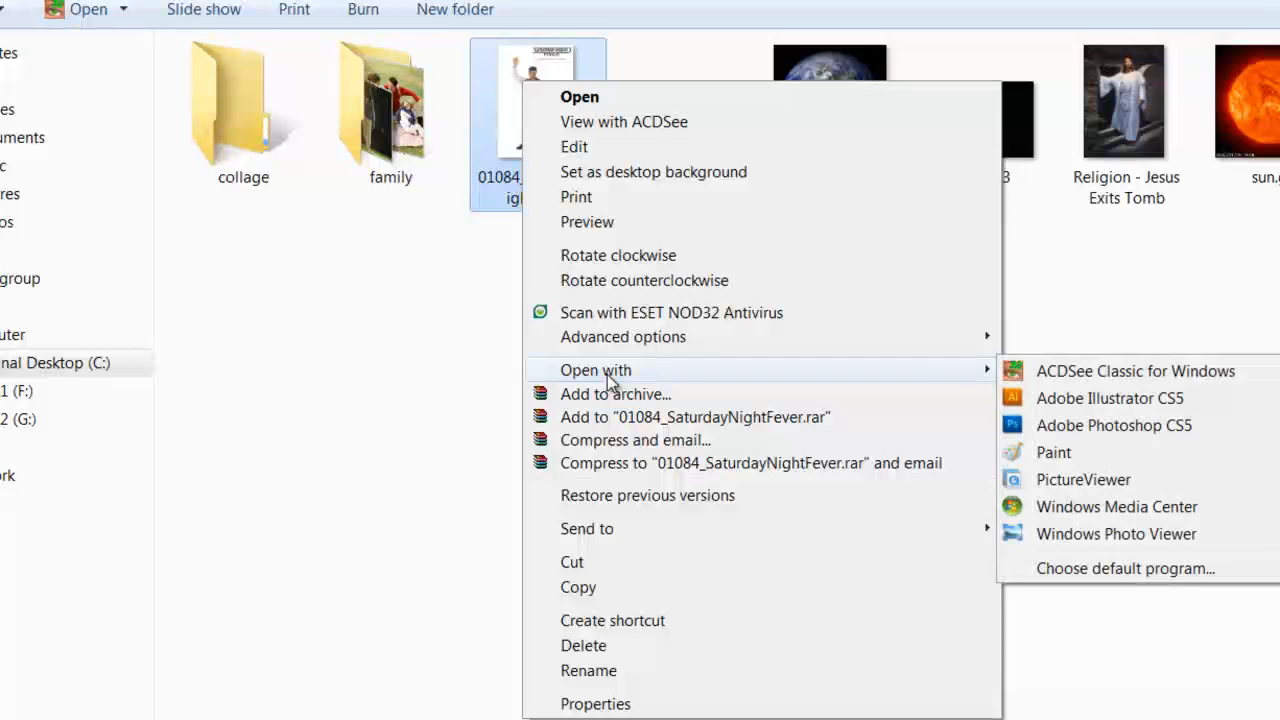
left_click(1055, 430)
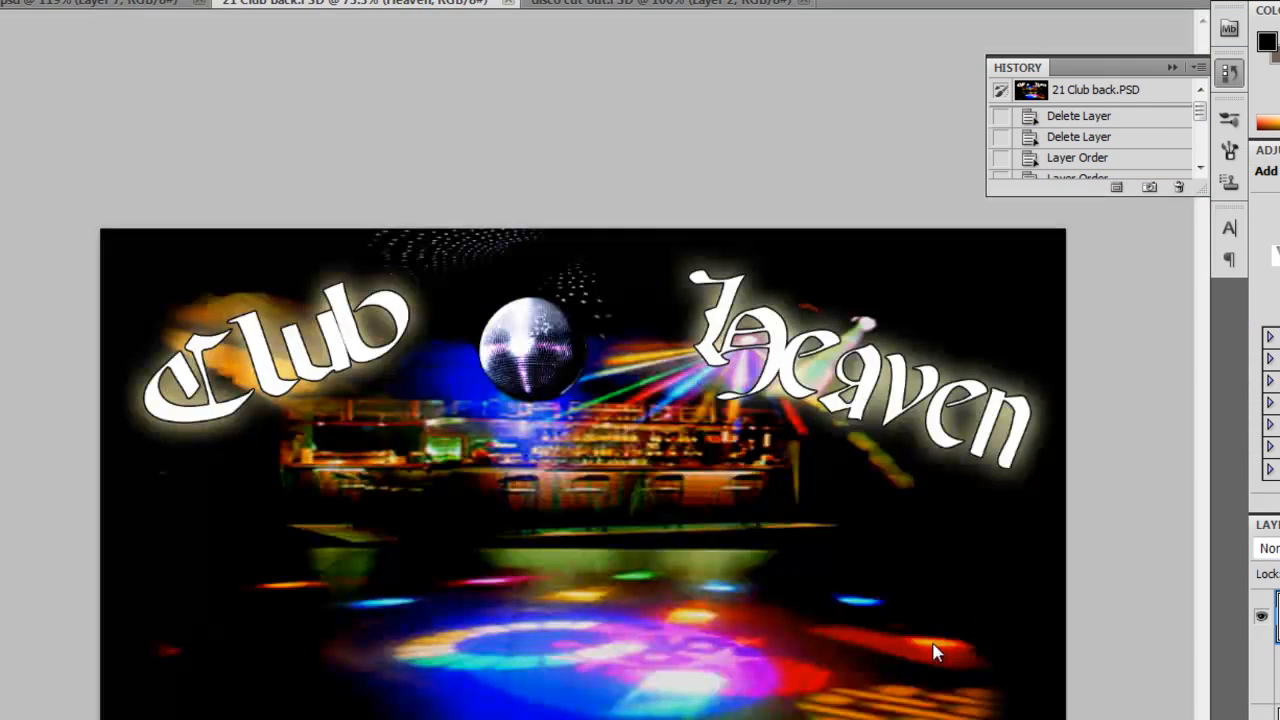
scroll(637, 567, "up", 3)
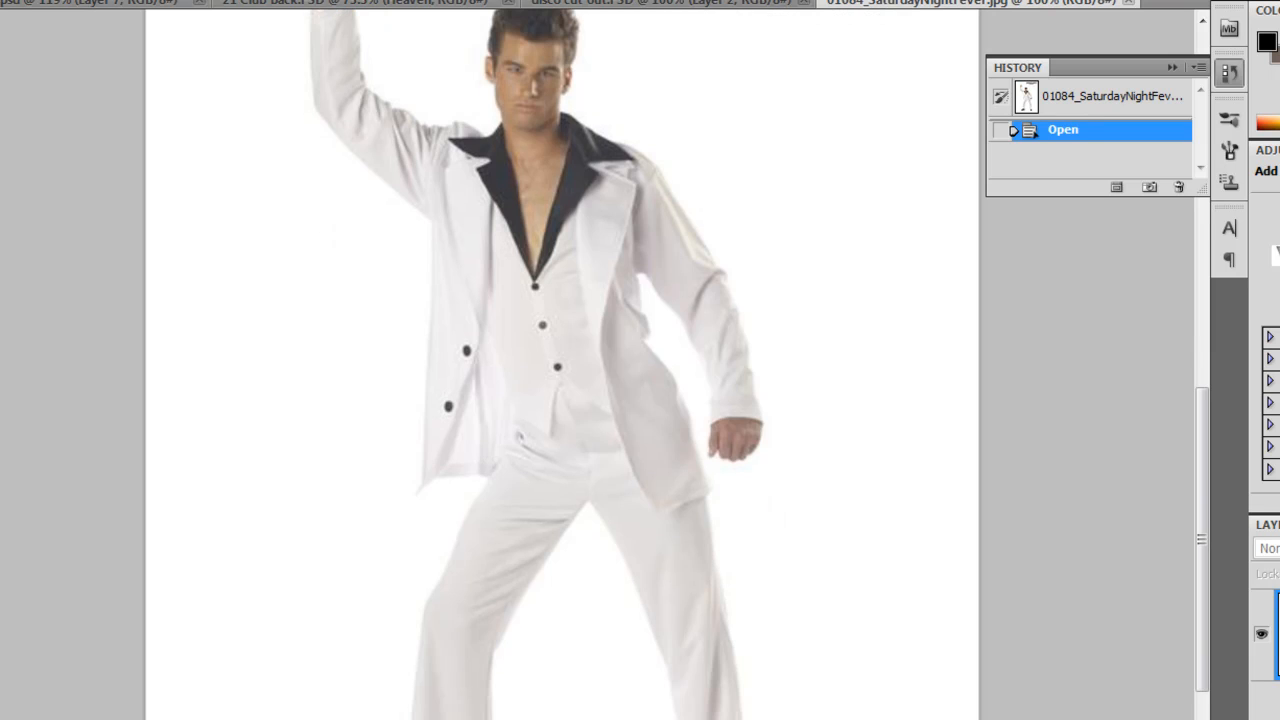
- Try to select the white background around the figure with the Magic Wand at tolerance 32, inspect the outline and clear the selection
scroll(561, 669, "up", 5)
scroll(561, 669, "up", 3)
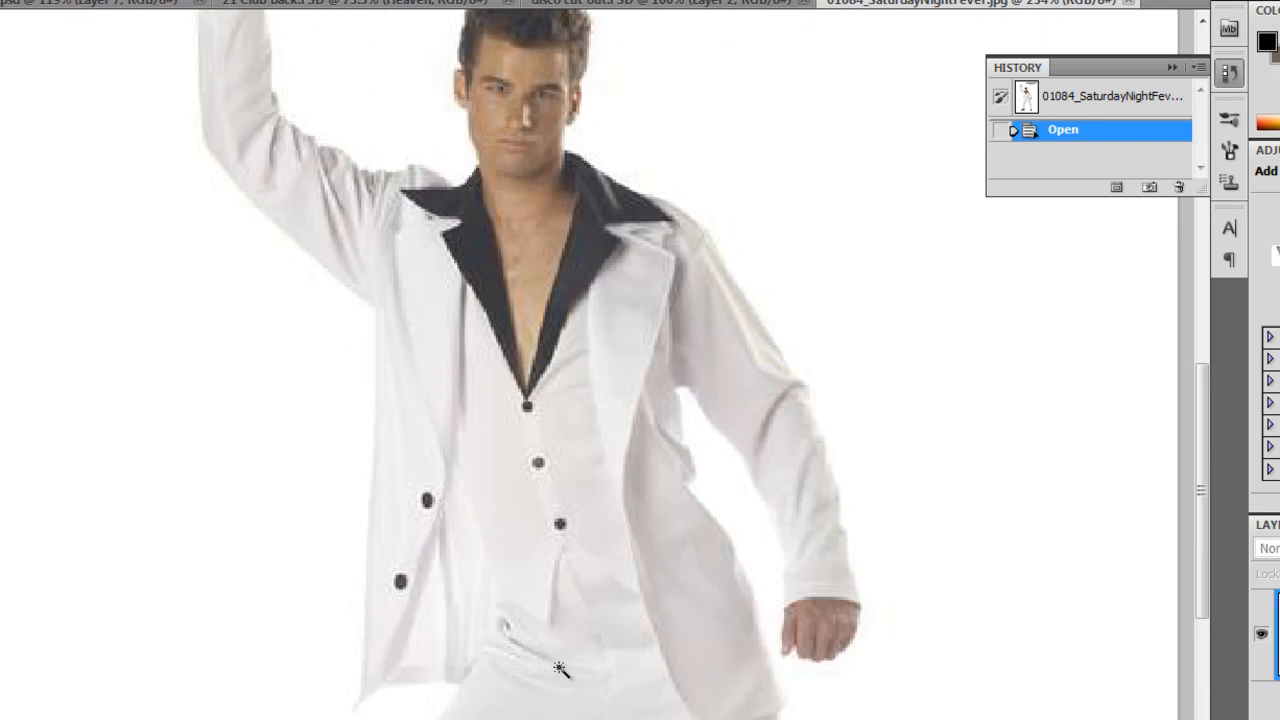
scroll(561, 669, "up", 3)
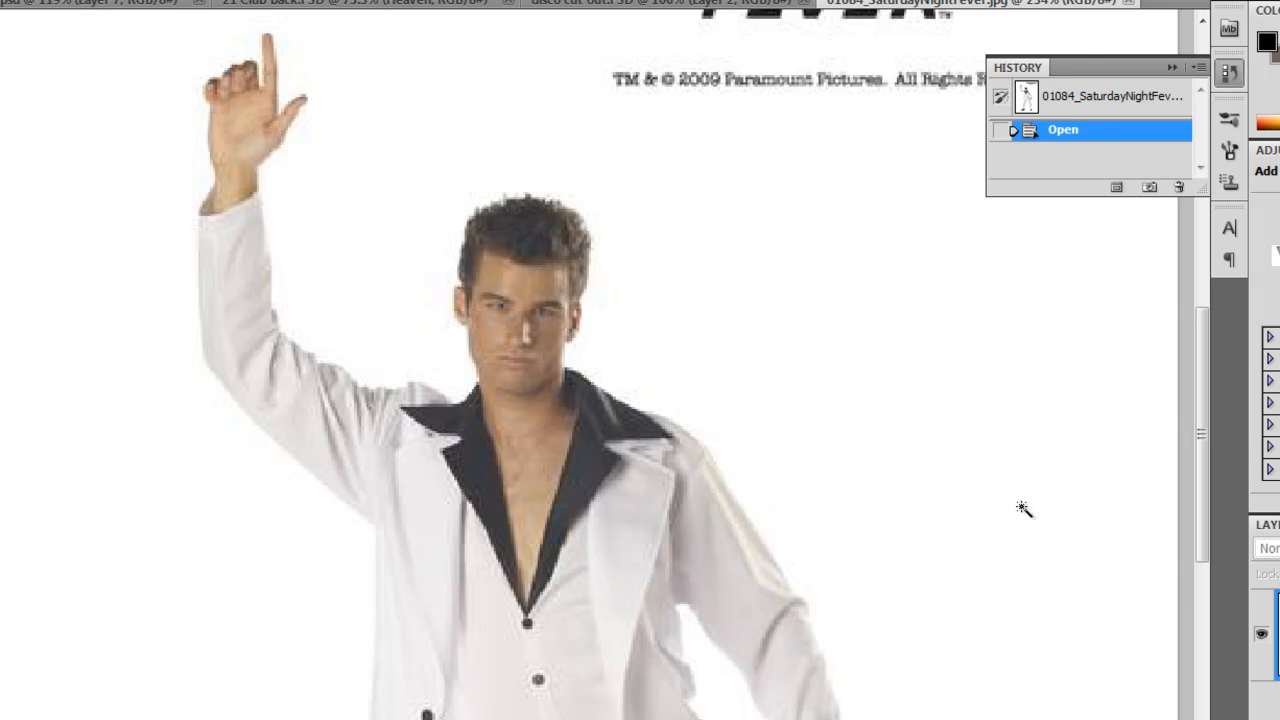
scroll(892, 483, "down", 1)
scroll(769, 612, "down", 1)
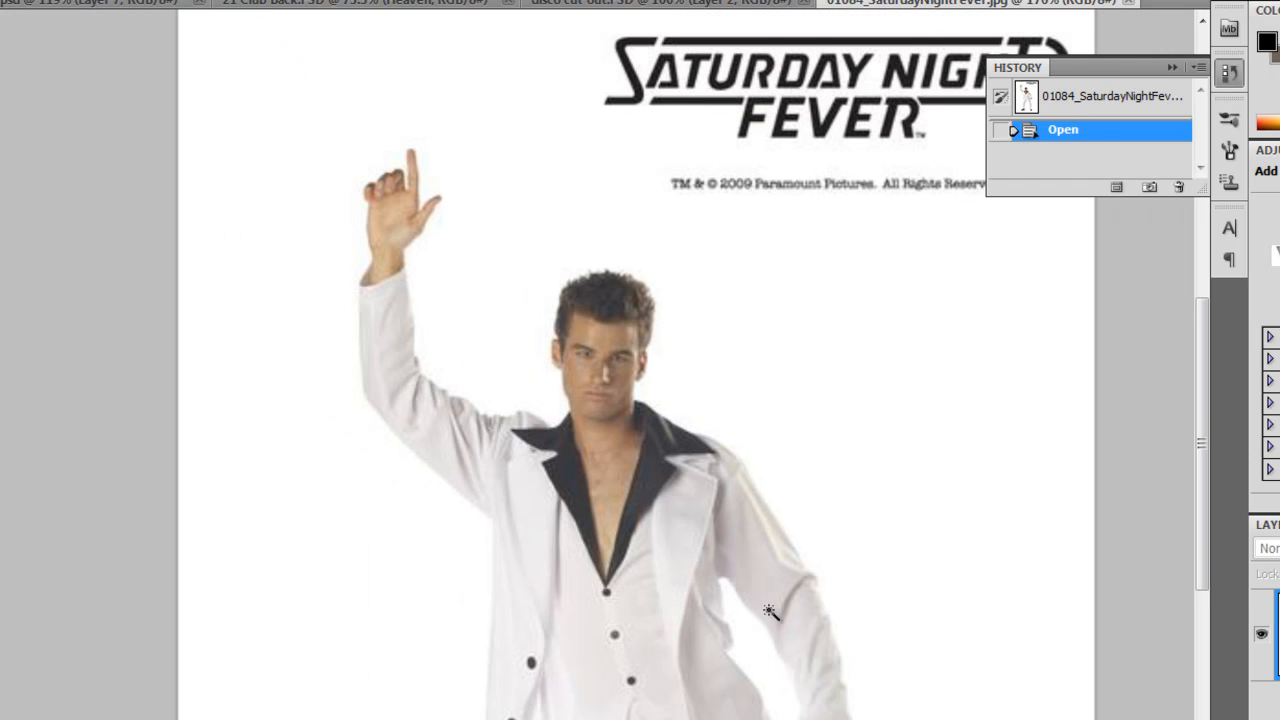
scroll(871, 680, "down", 1)
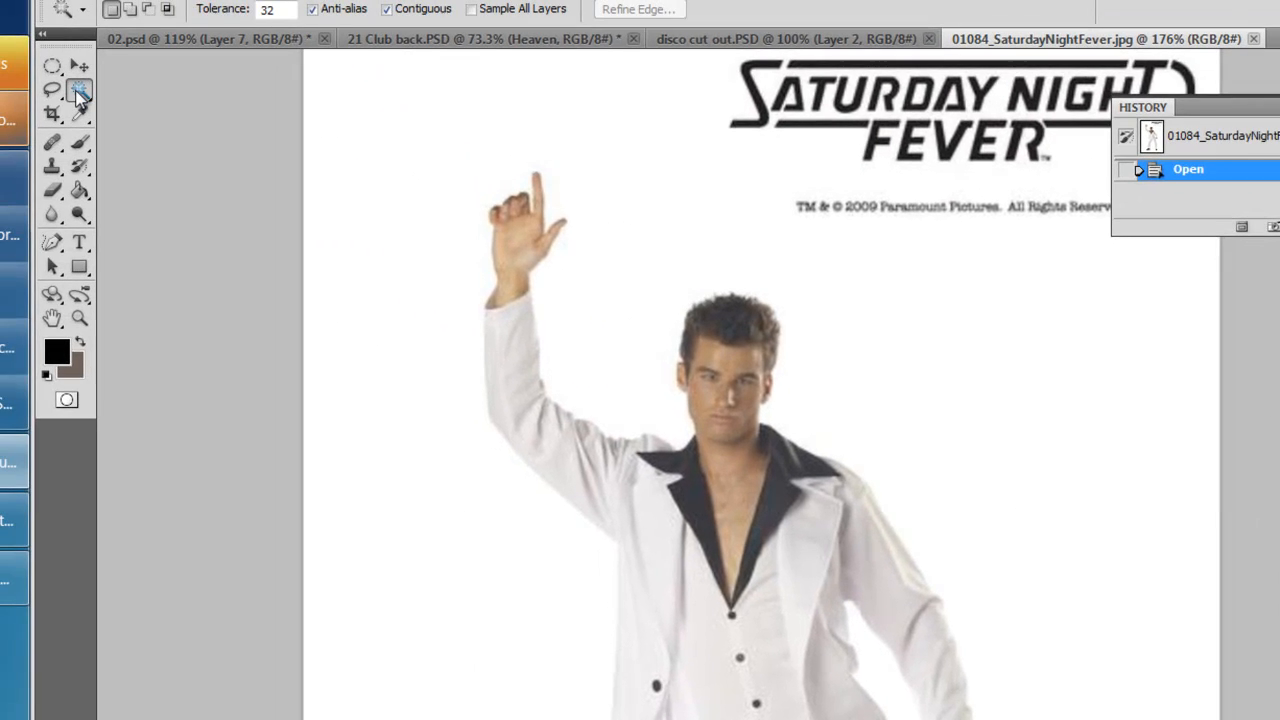
left_click(1003, 372)
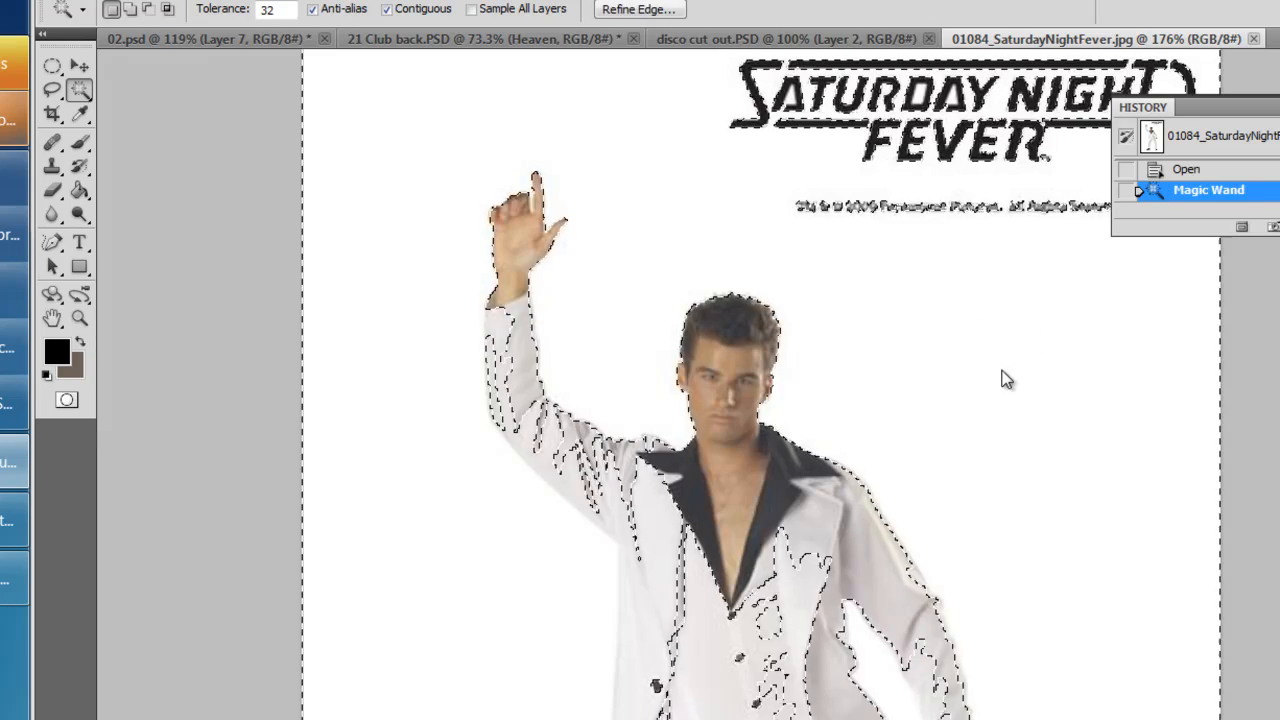
scroll(830, 438, "down", 1)
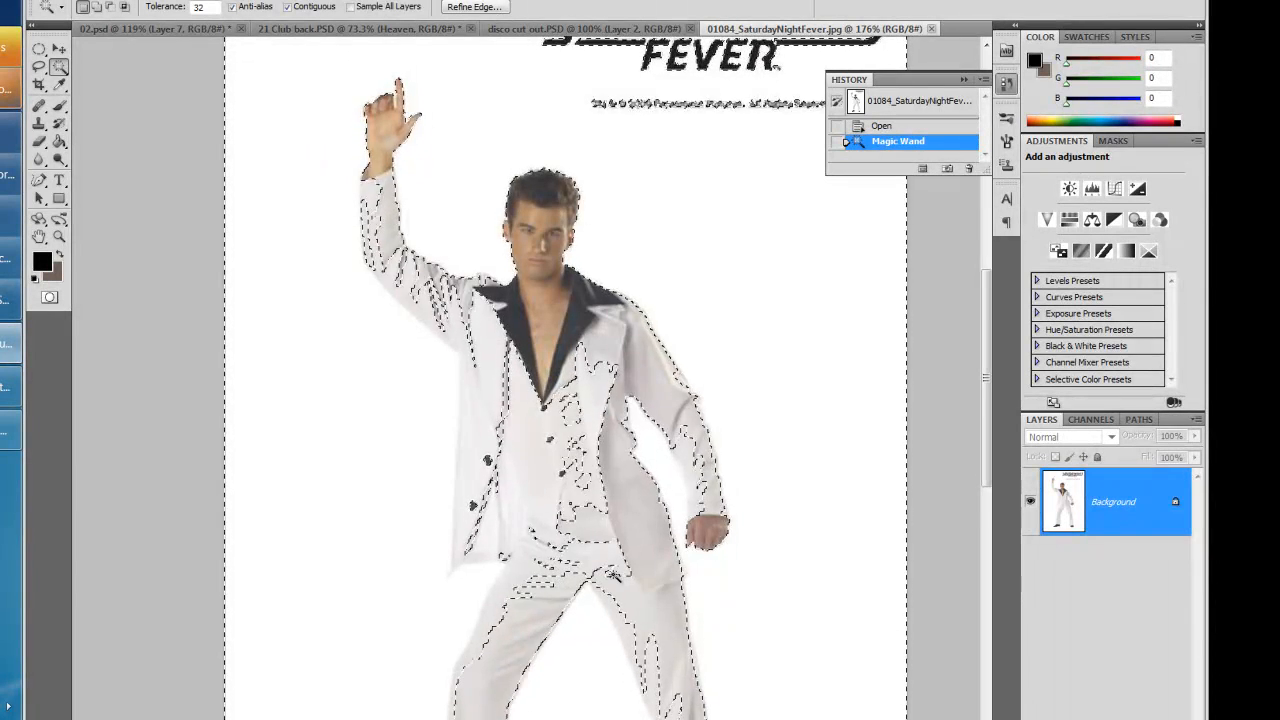
scroll(527, 473, "down", 5)
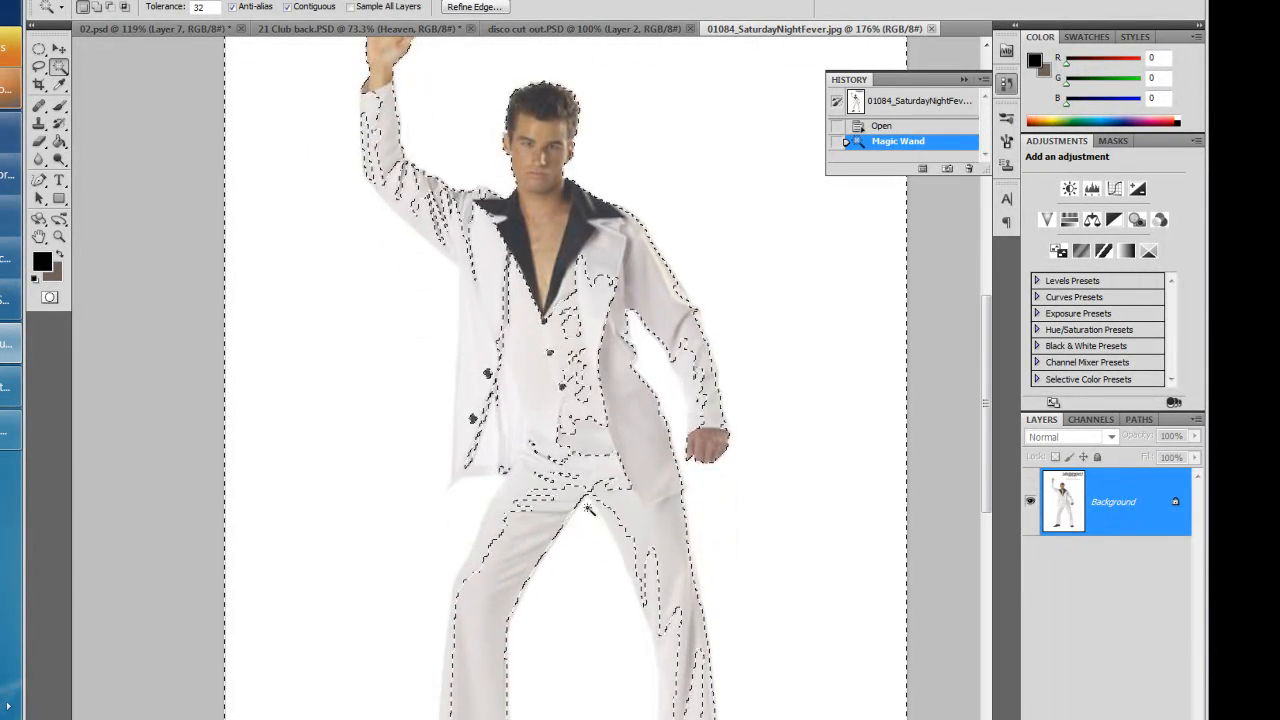
scroll(450, 546, "down", 5)
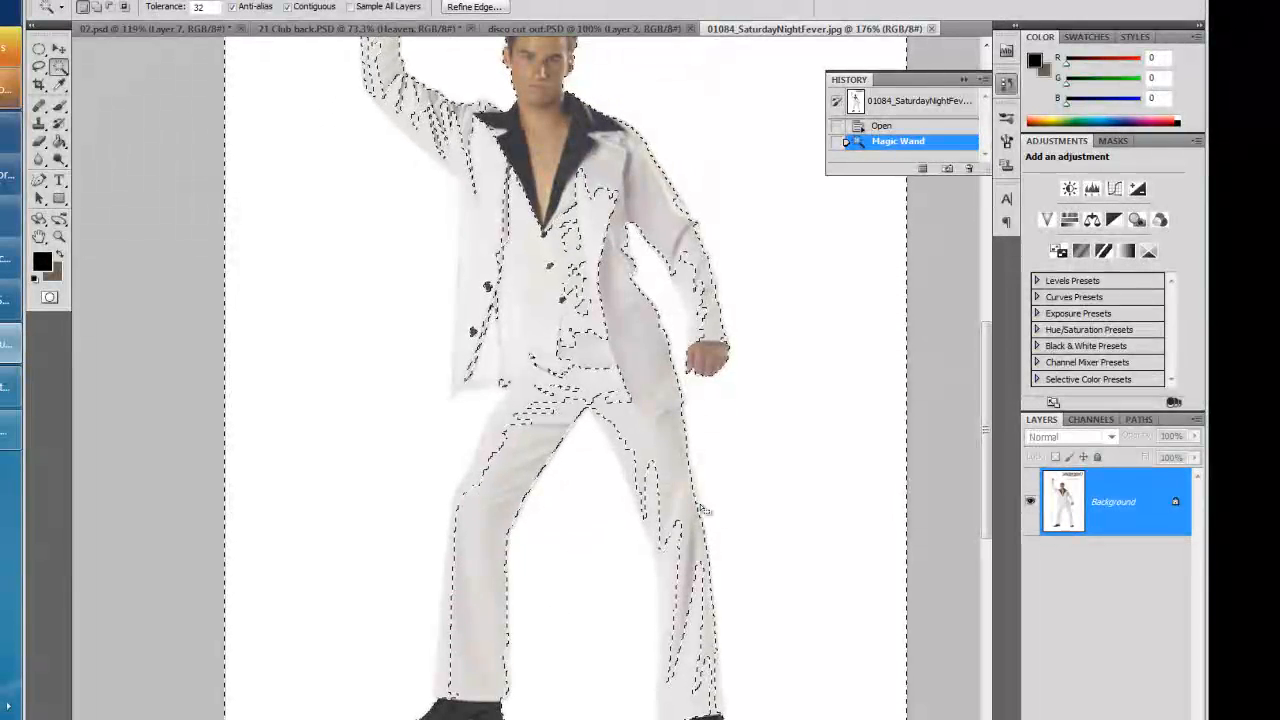
mouse_move(989, 421)
left_mouse_down()
mouse_move(990, 440)
mouse_move(995, 412)
left_mouse_up()
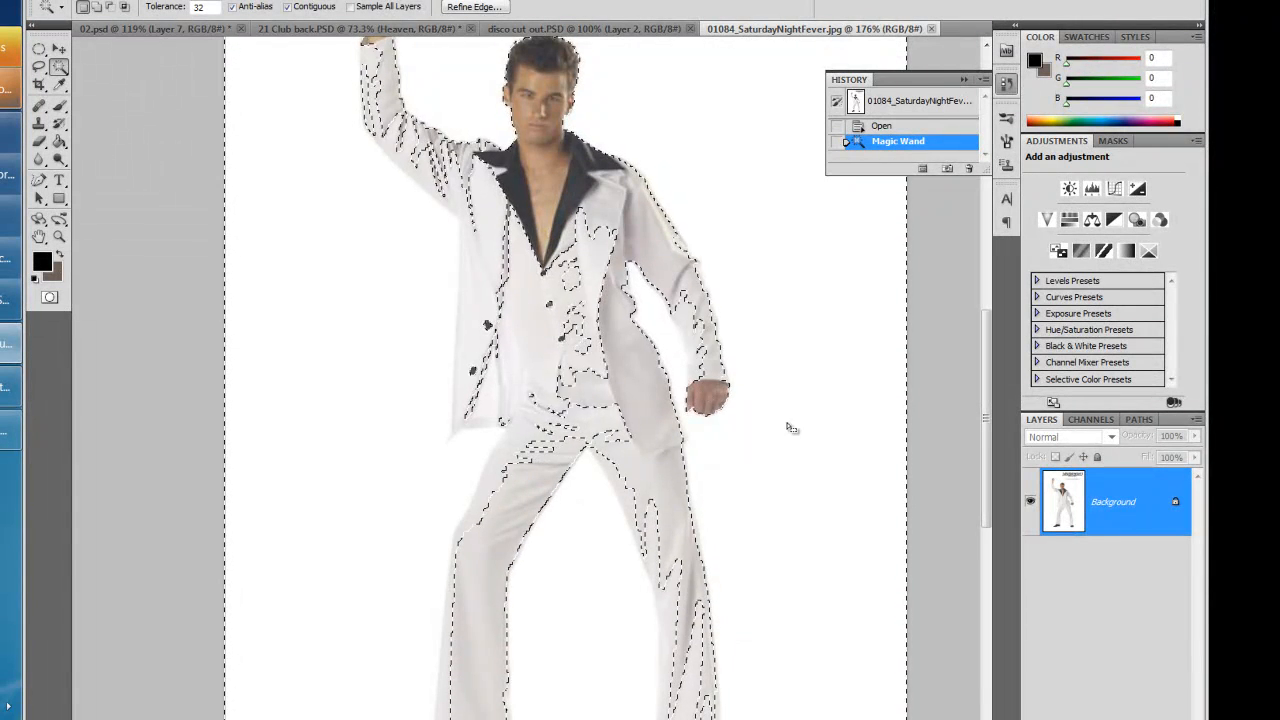
left_click(39, 48)
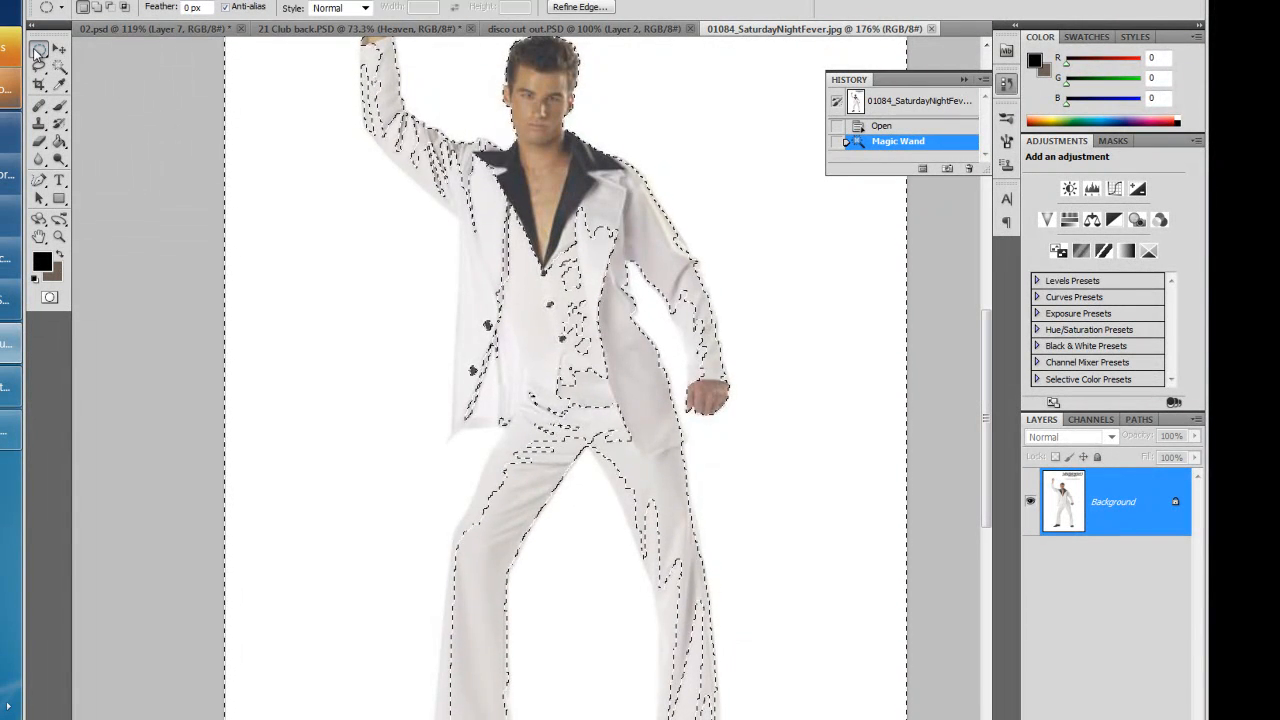
left_click(343, 286)
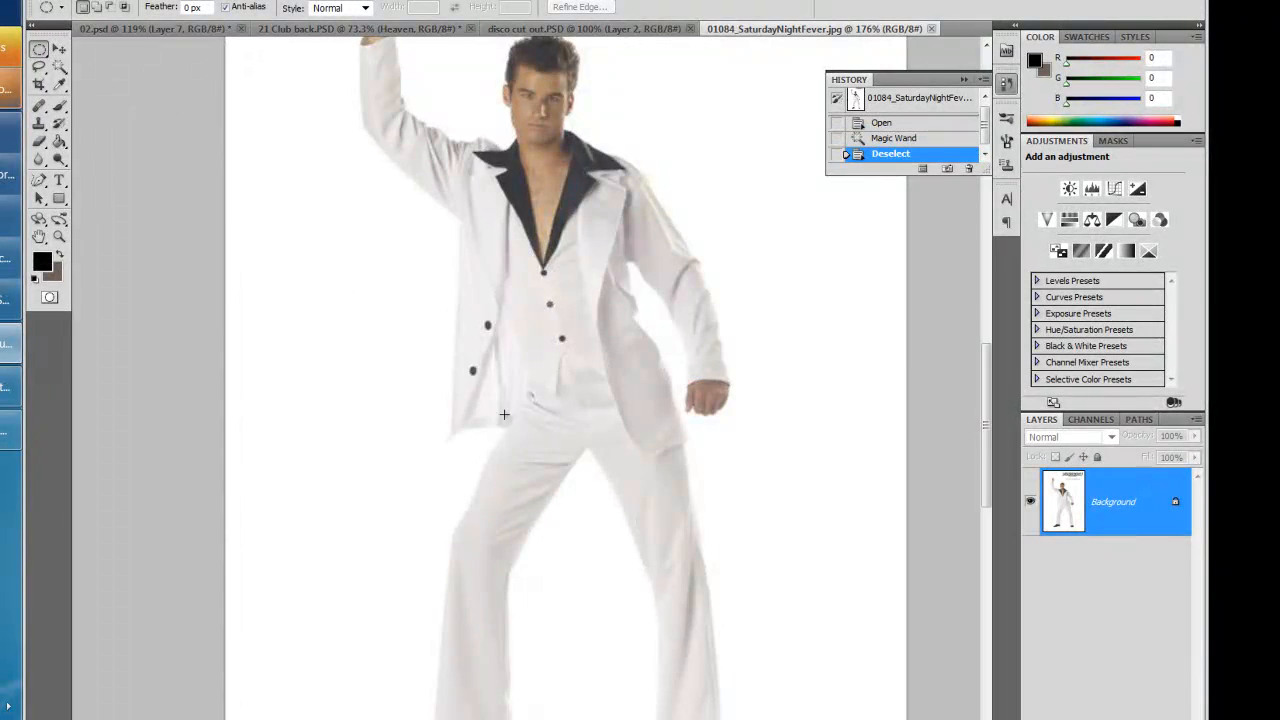
- Inspect the lower edge of the jacket up close and set the Eraser to a 44 px brush with 0% hardness
scroll(412, 418, "up", 3)
scroll(412, 418, "up", 4)
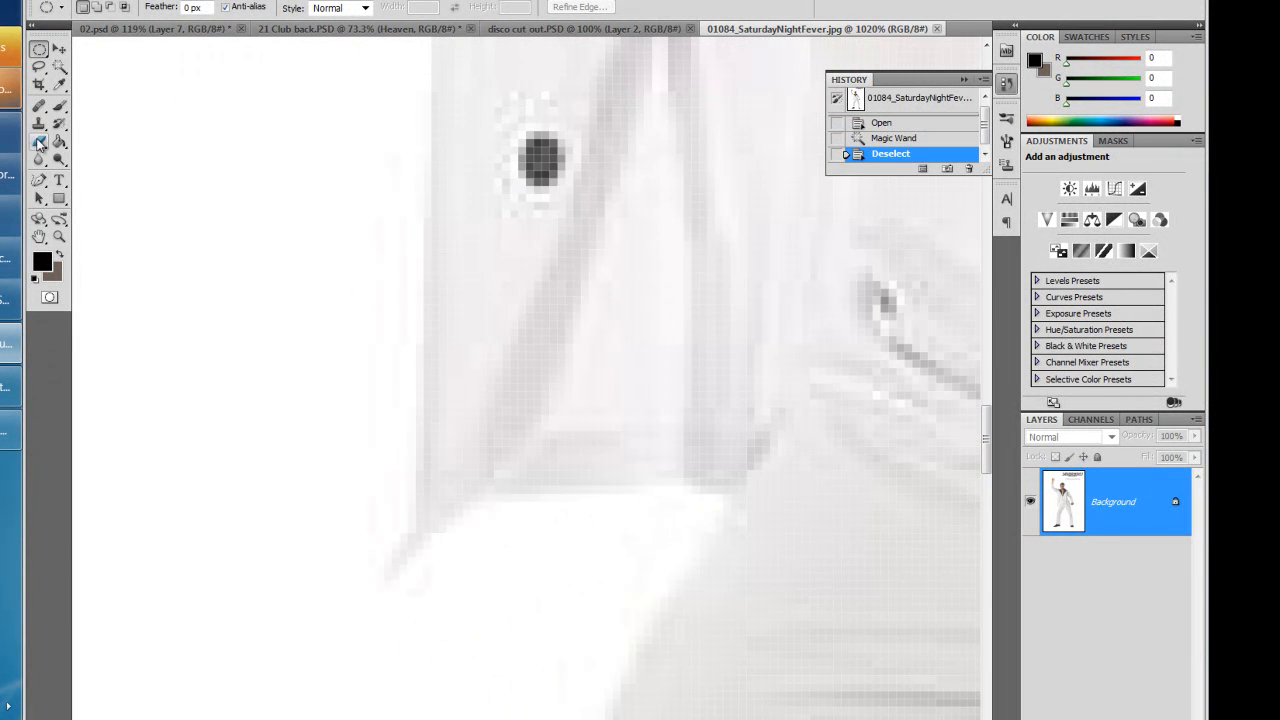
left_click(39, 143)
right_click(592, 336)
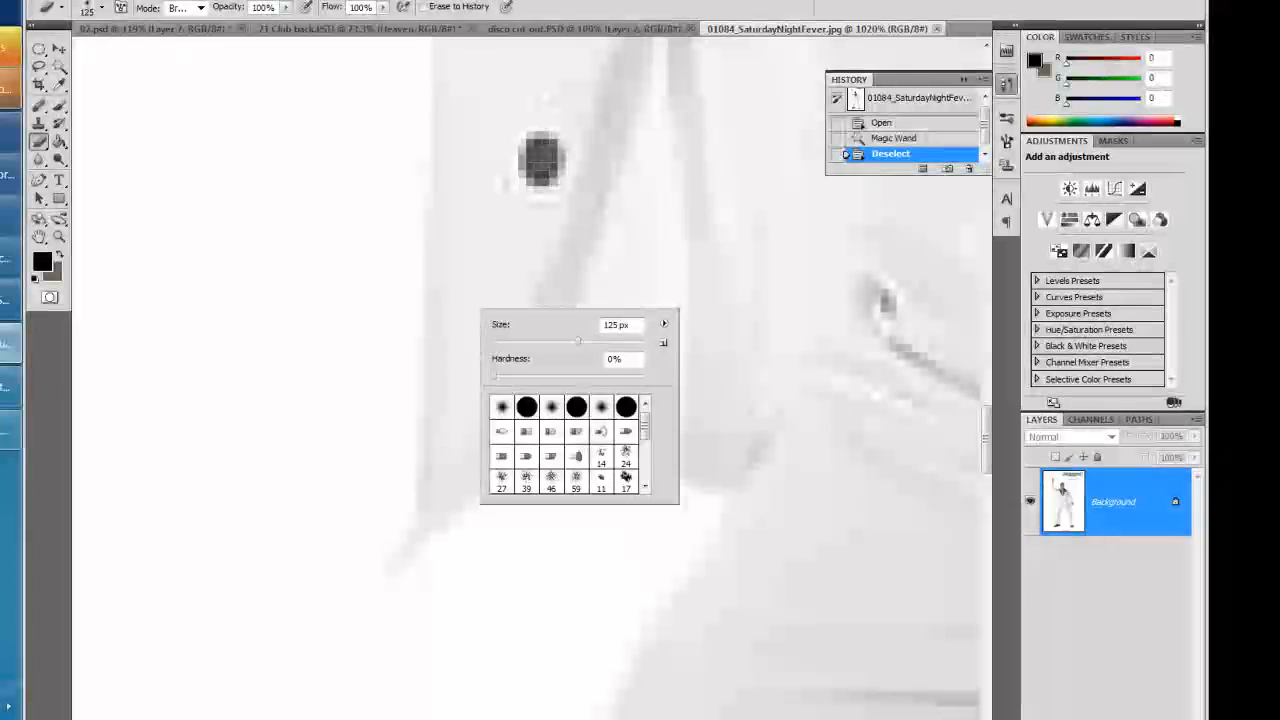
scroll(567, 408, "down", 3)
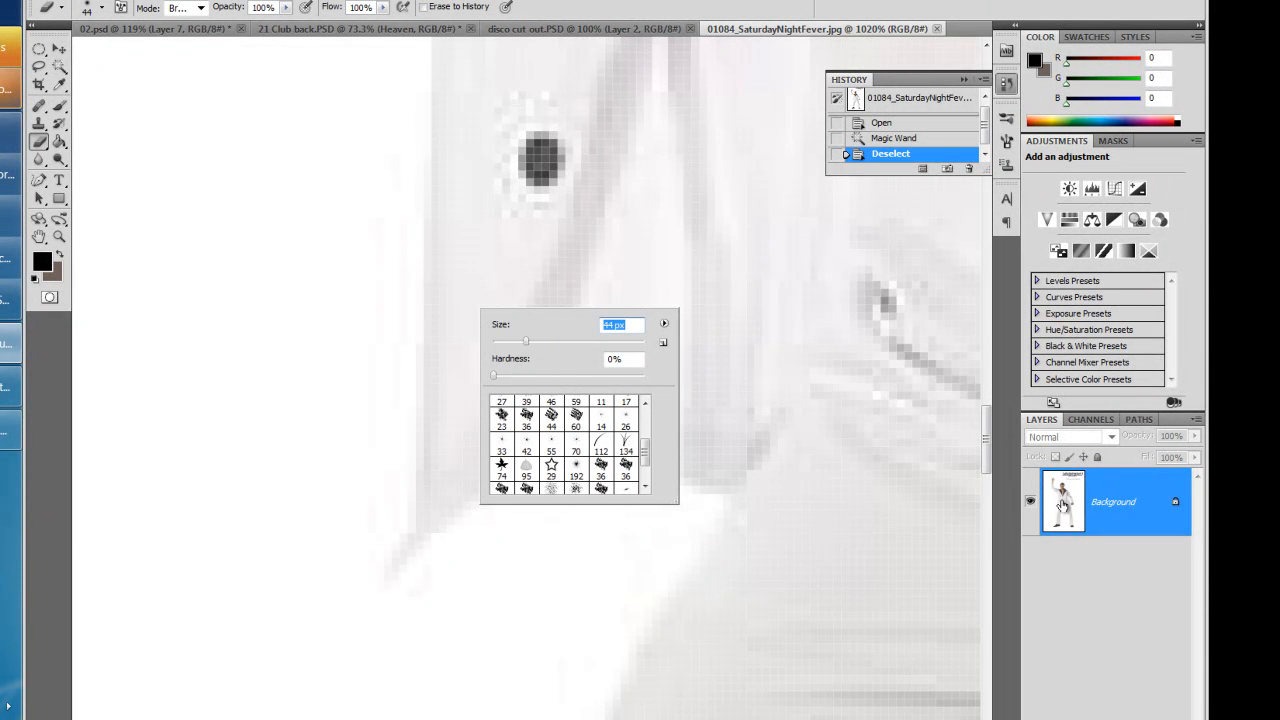
key("Return")
scroll(757, 380, "down", 6)
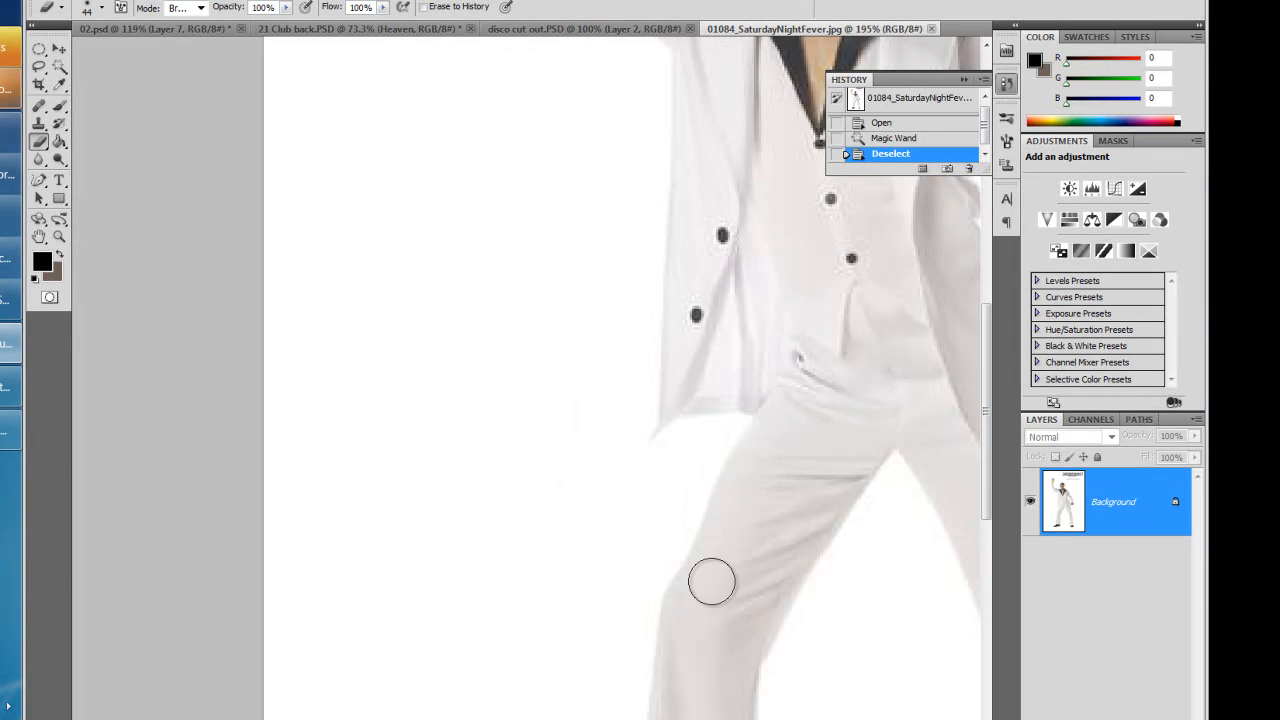
scroll(711, 582, "down", 1)
scroll(650, 605, "down", 3)
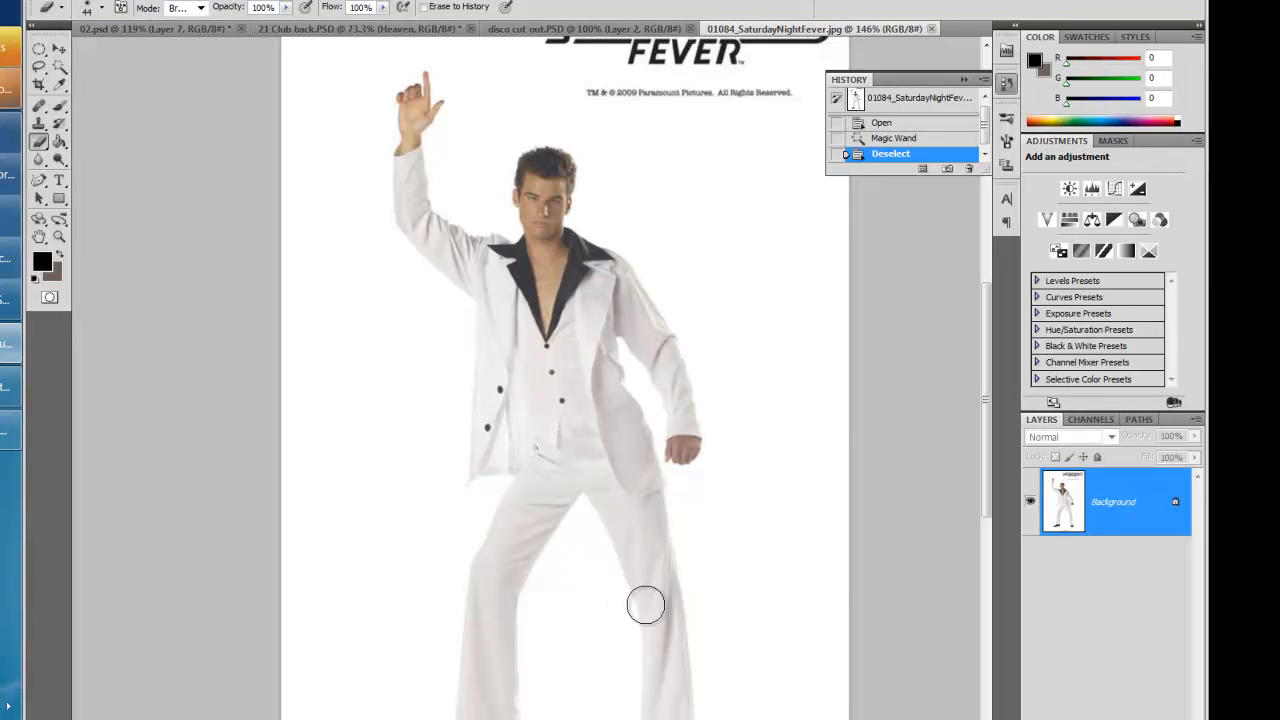
scroll(646, 597, "down", 1)
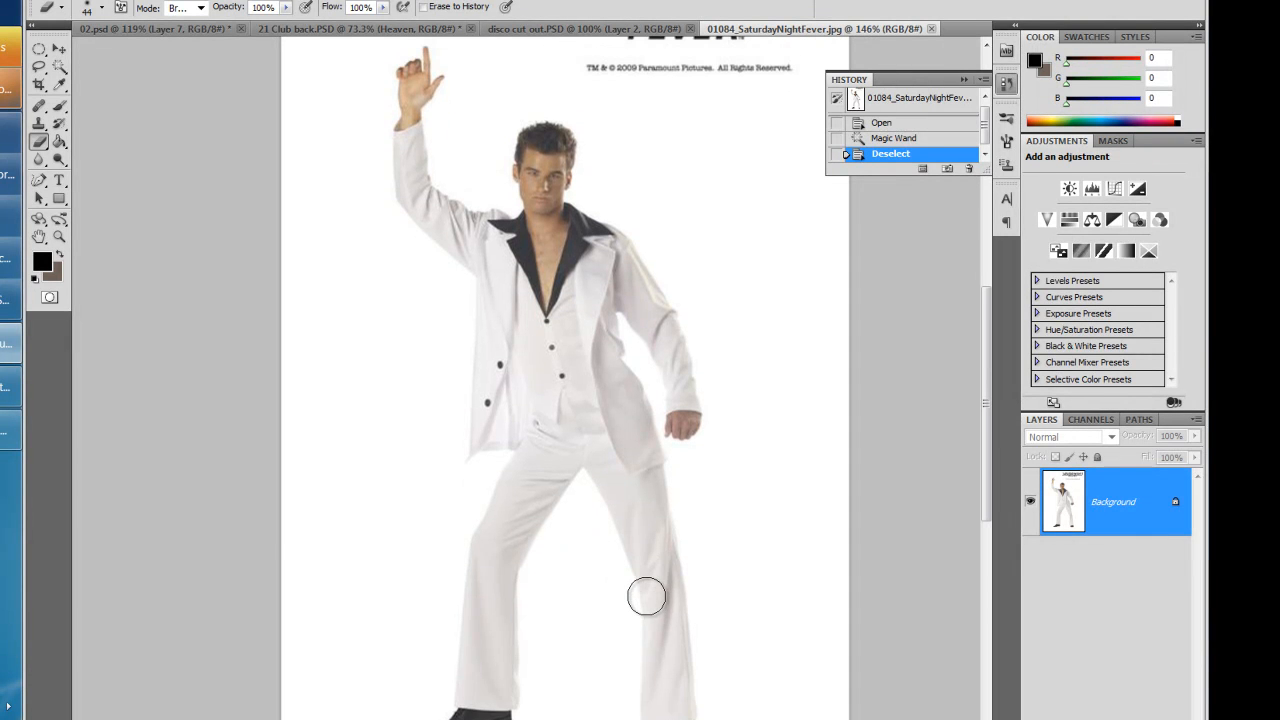
- Select the whole canvas of the Saturday Night Fever image and cut it to a new layer
scroll(646, 597, "up", 2)
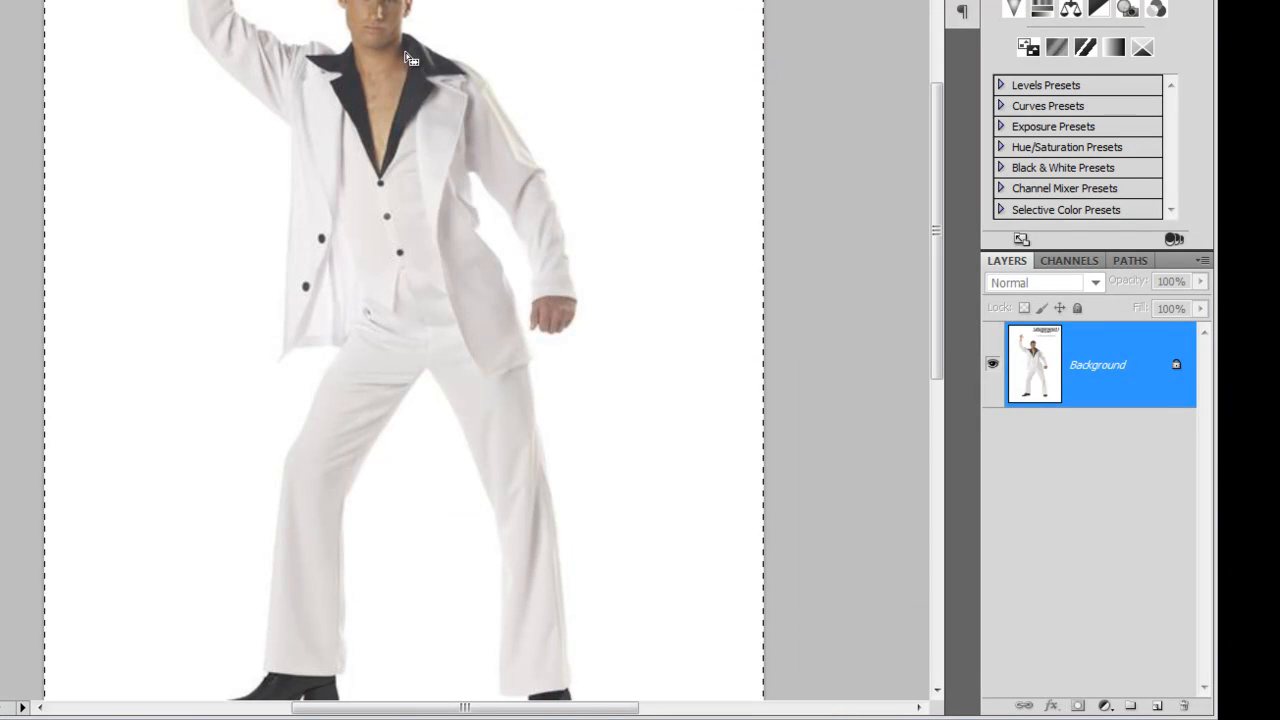
right_click(410, 58)
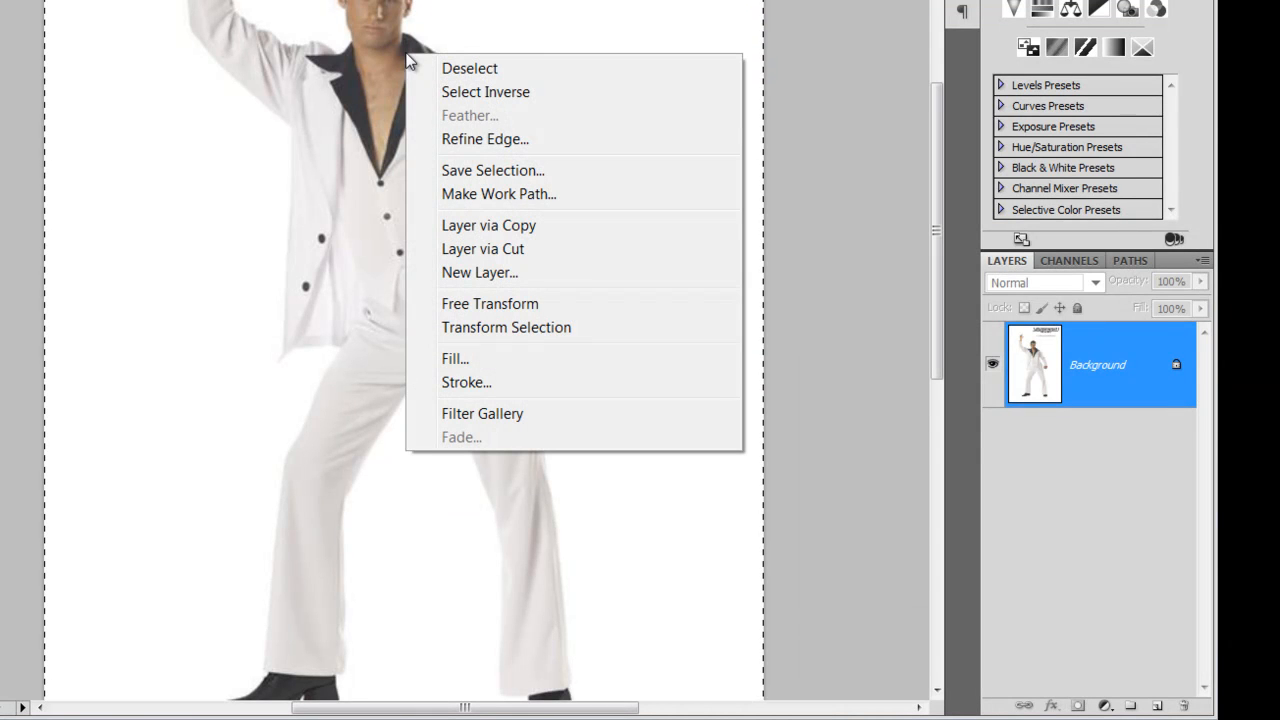
left_click(477, 253)
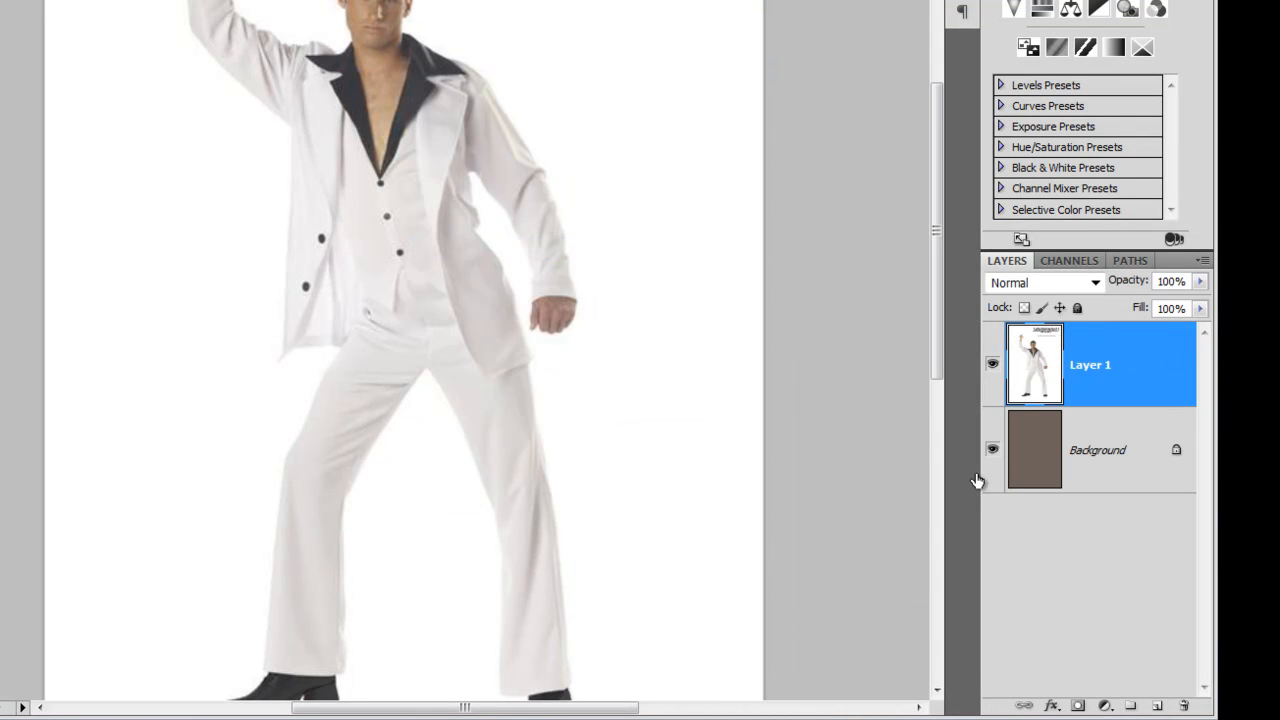
- Hide the brown Background layer, toggle Layer 1's visibility to check the transparency, and make Layer 1 active
left_click(1024, 469)
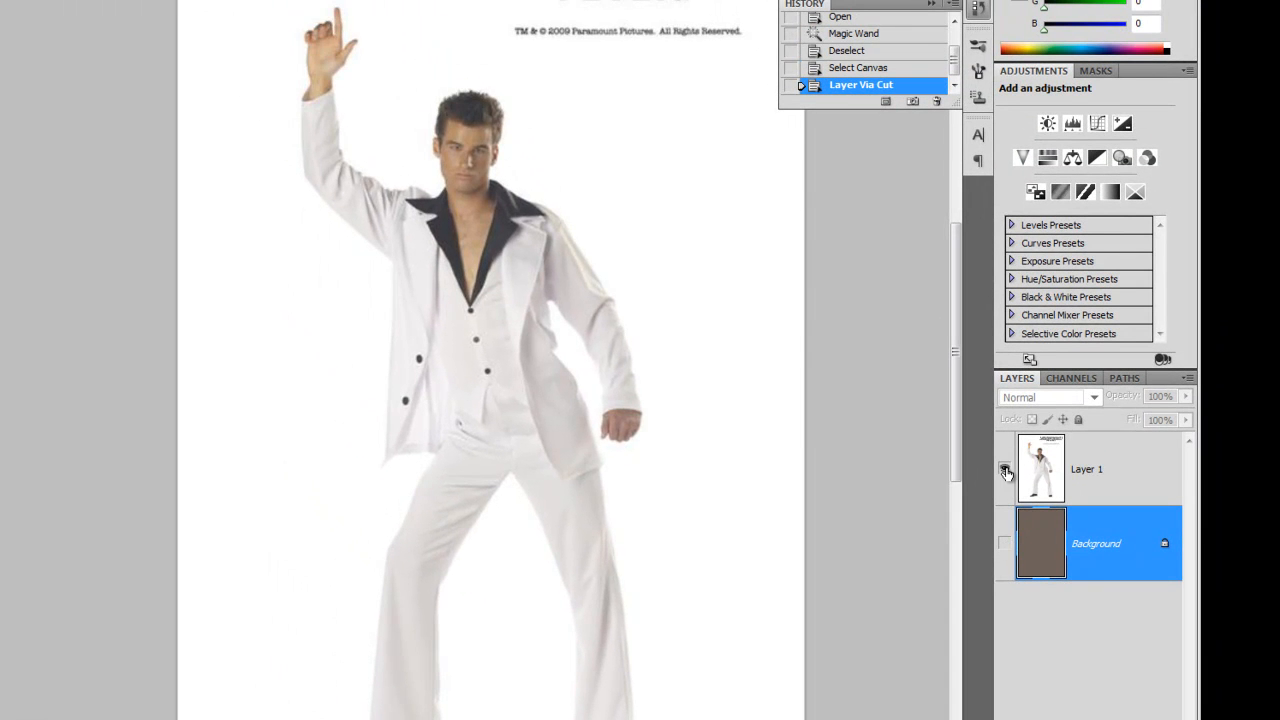
left_click(1007, 473)
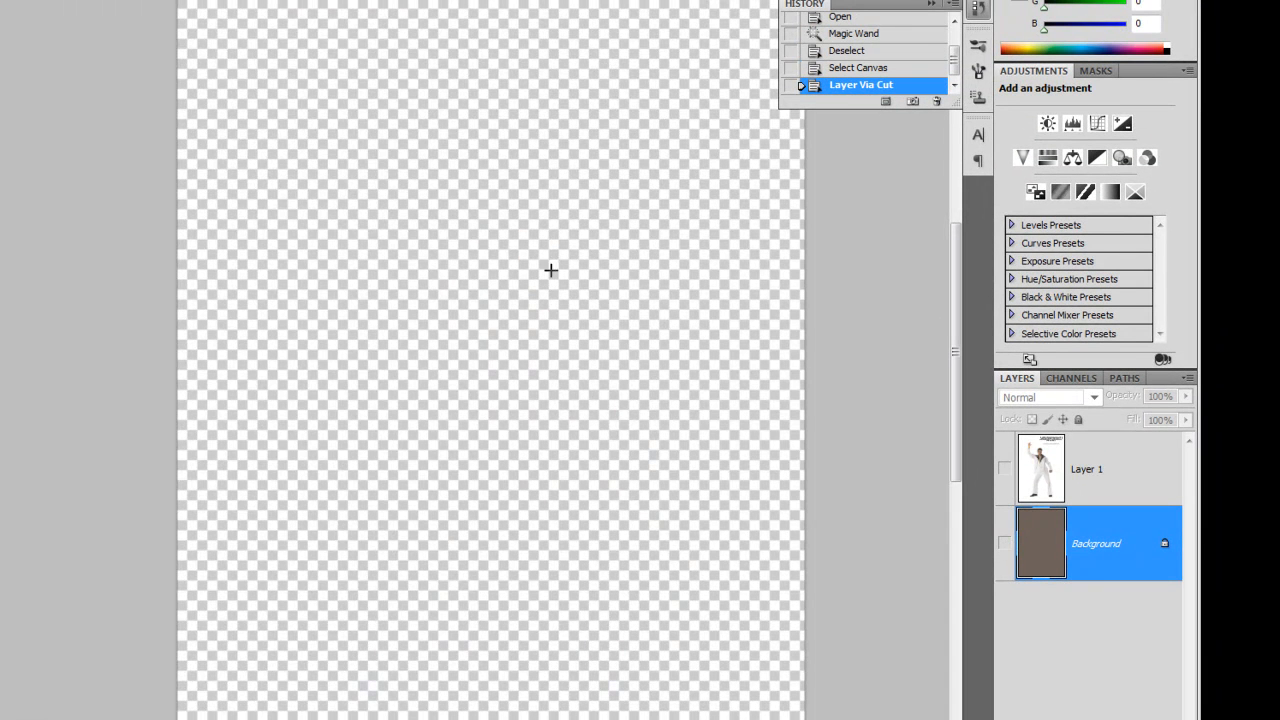
left_click(1002, 470)
left_click(1002, 470)
left_click(1003, 470)
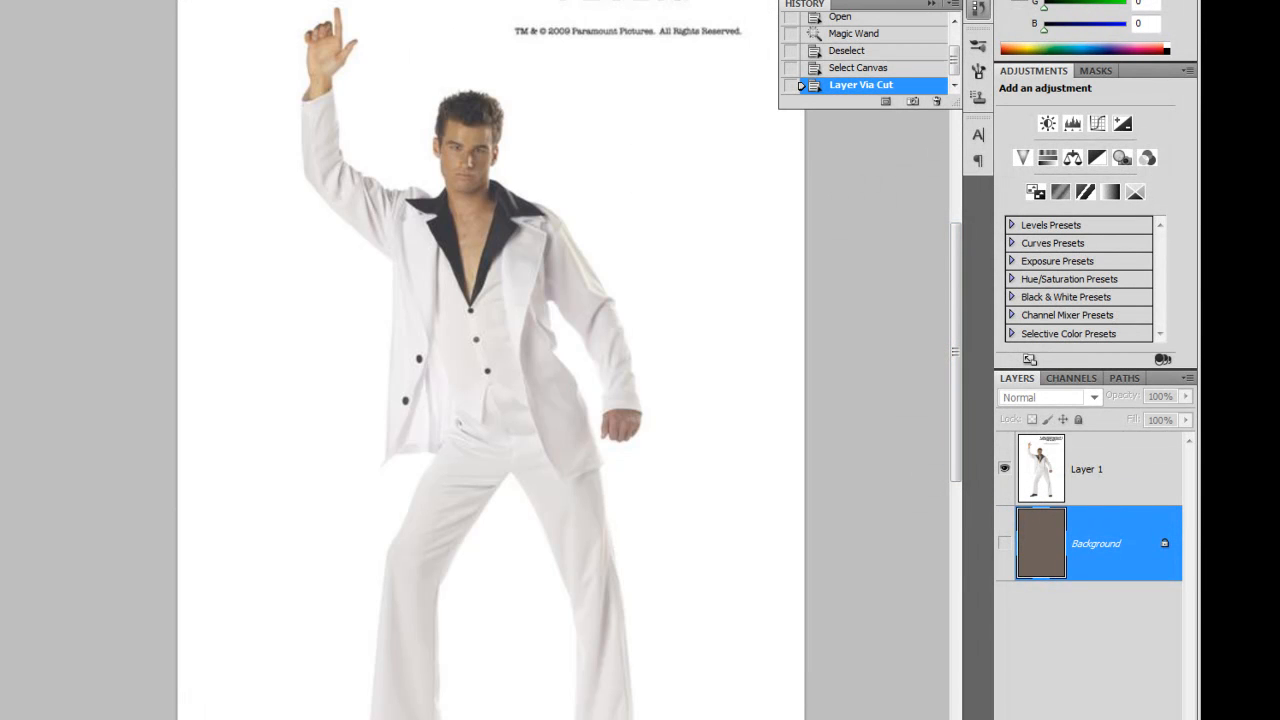
left_click(1103, 465)
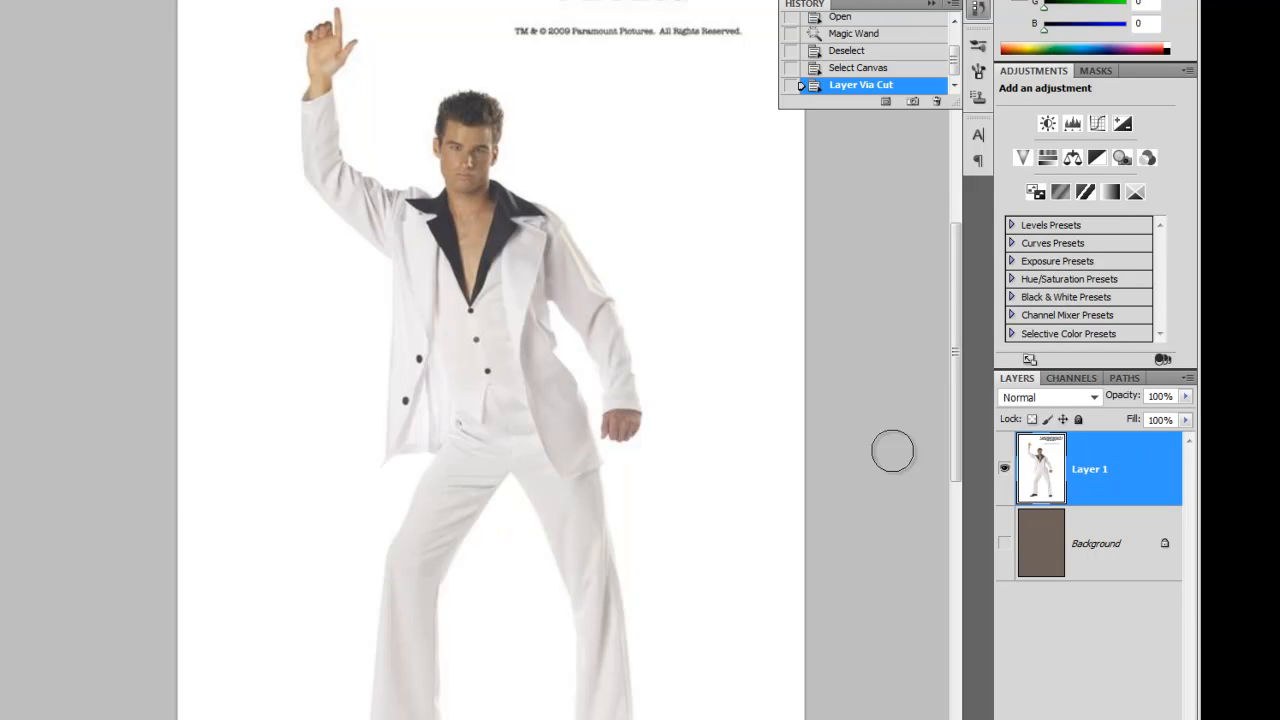
- Switch to disco cut out.PSD, show its black Background layer and examine the edges of the cut-out figure
mouse_move(711, 246)
left_mouse_down()
mouse_move(725, 393)
mouse_move(726, 130)
mouse_move(769, 326)
mouse_move(768, 517)
mouse_move(689, 137)
mouse_move(627, 51)
mouse_move(507, 2)
mouse_move(597, 15)
mouse_move(200, 40)
left_mouse_up()
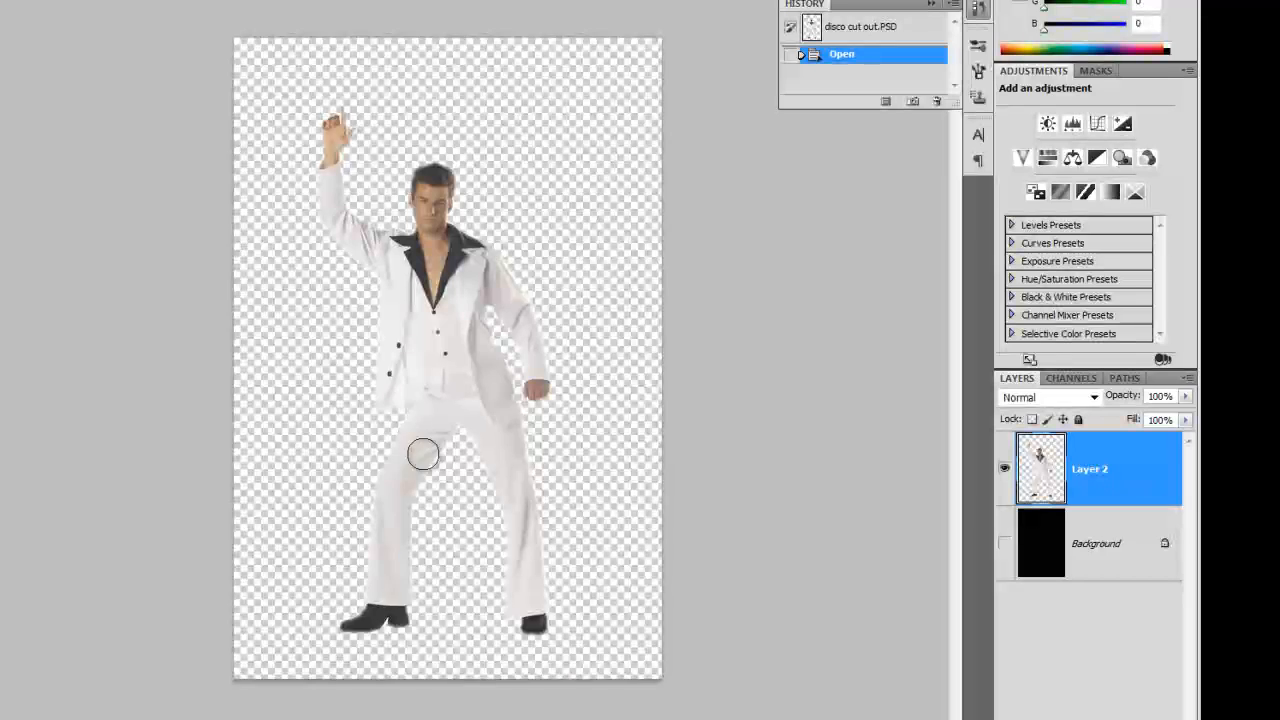
scroll(423, 448, "up", 2)
scroll(363, 405, "down", 2)
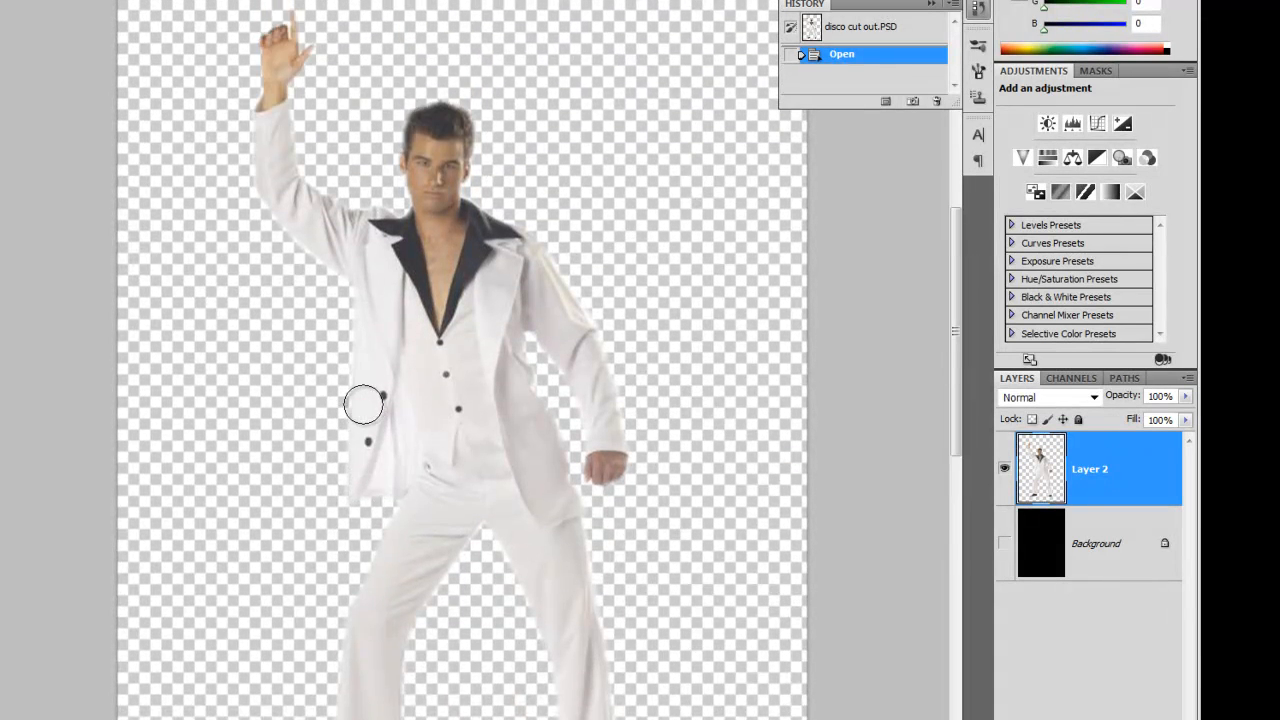
scroll(414, 219, "up", 2)
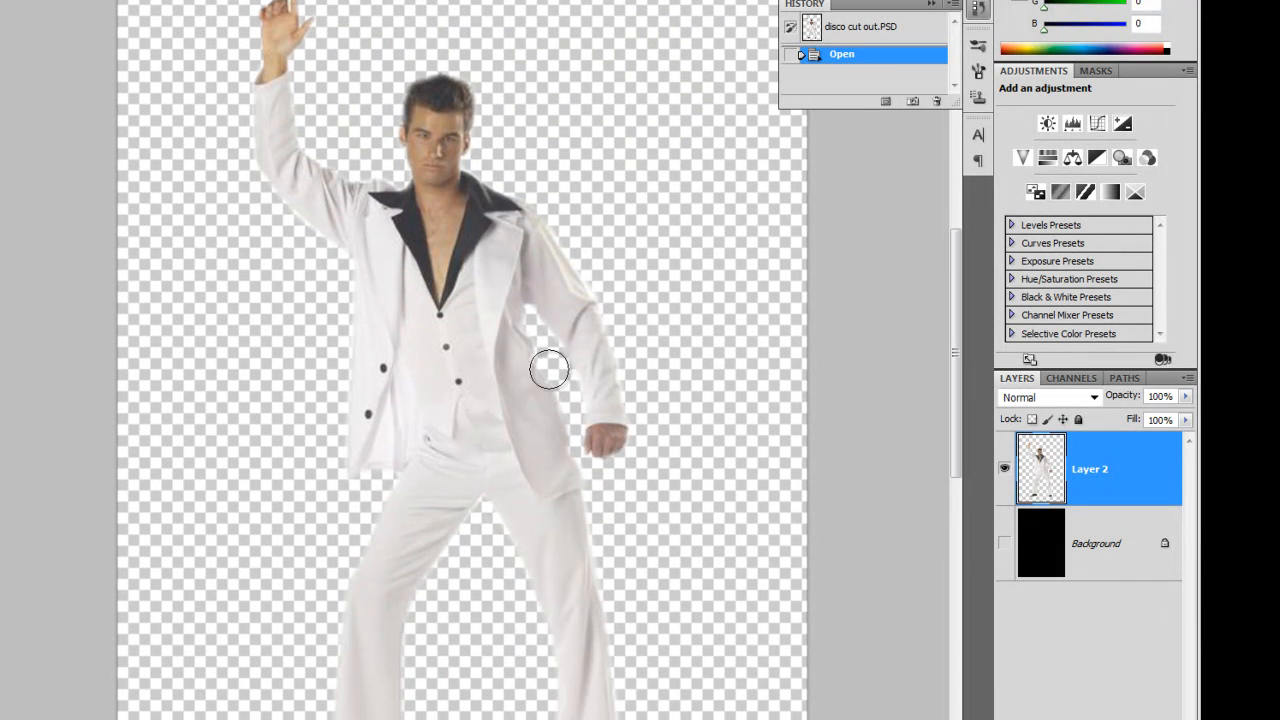
scroll(551, 370, "down", 2)
left_click(1005, 545)
scroll(766, 463, "down", 3)
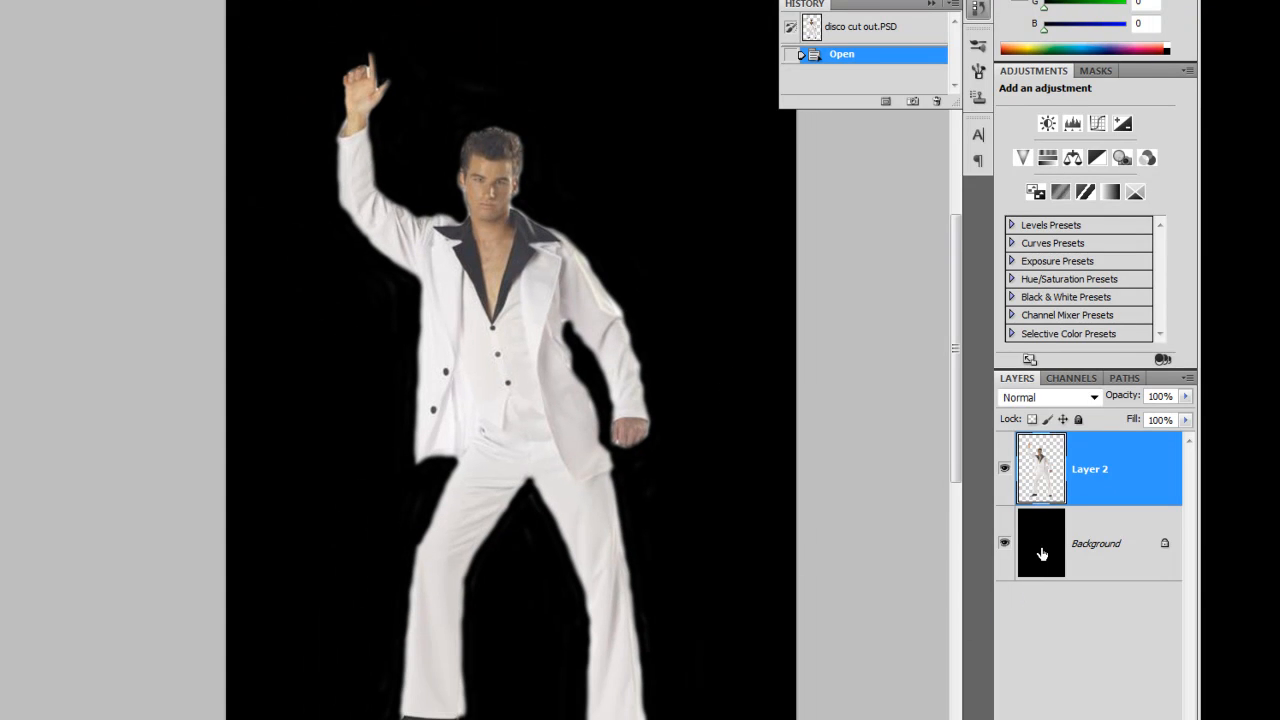
scroll(710, 488, "down", 2)
scroll(710, 488, "up", 1)
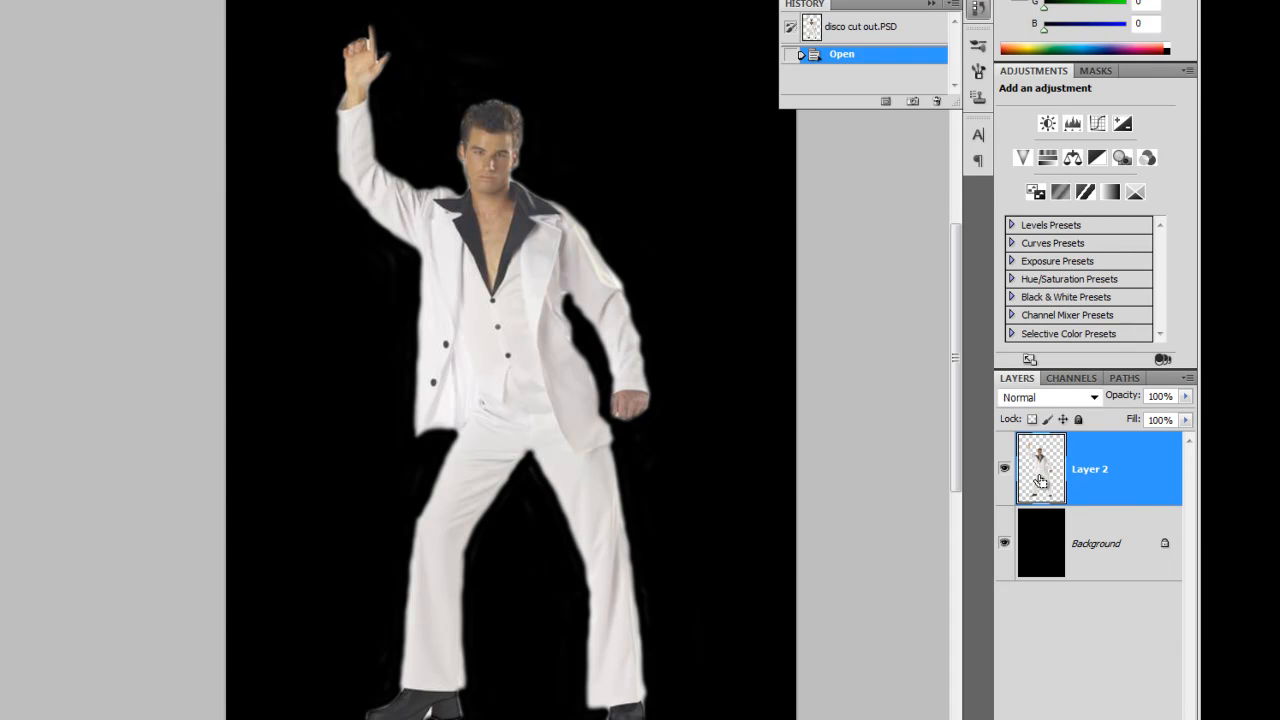
- Copy the cut-out figure from disco cut out.PSD, paste it into 21 Club back.PSD and place its raised hand beside the disco ball
key("ctrl+a")
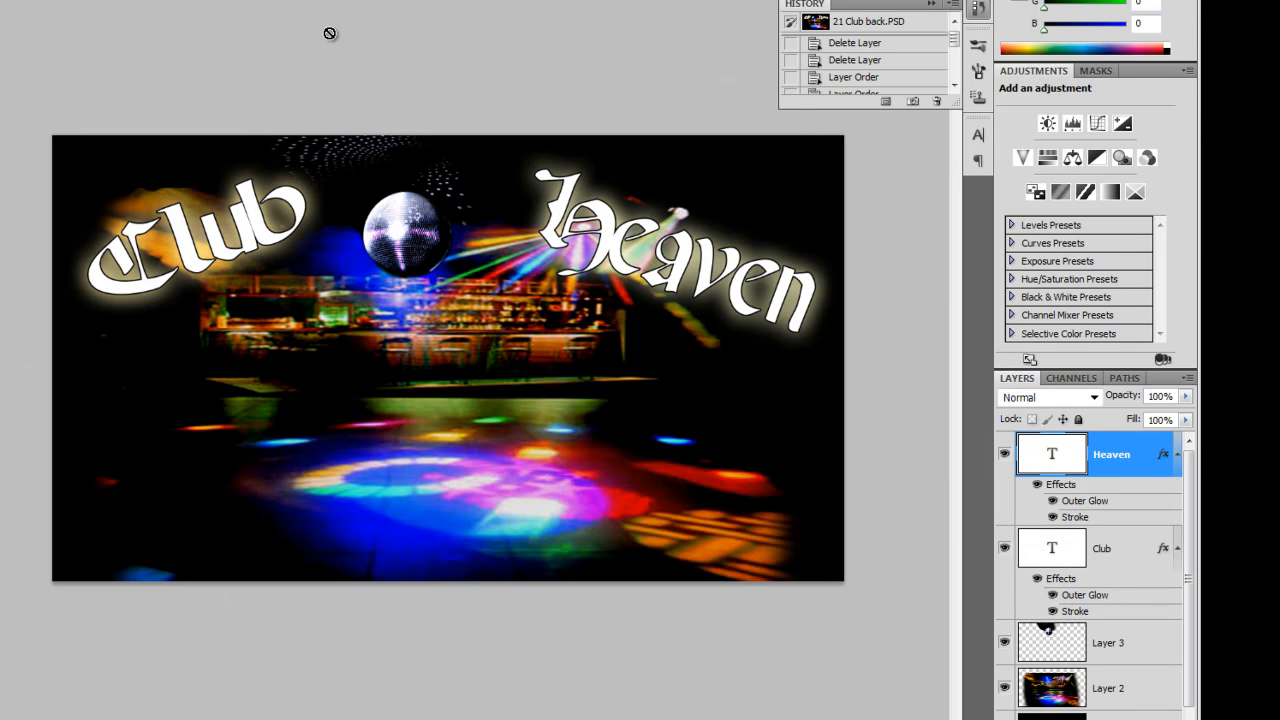
key("ctrl+v")
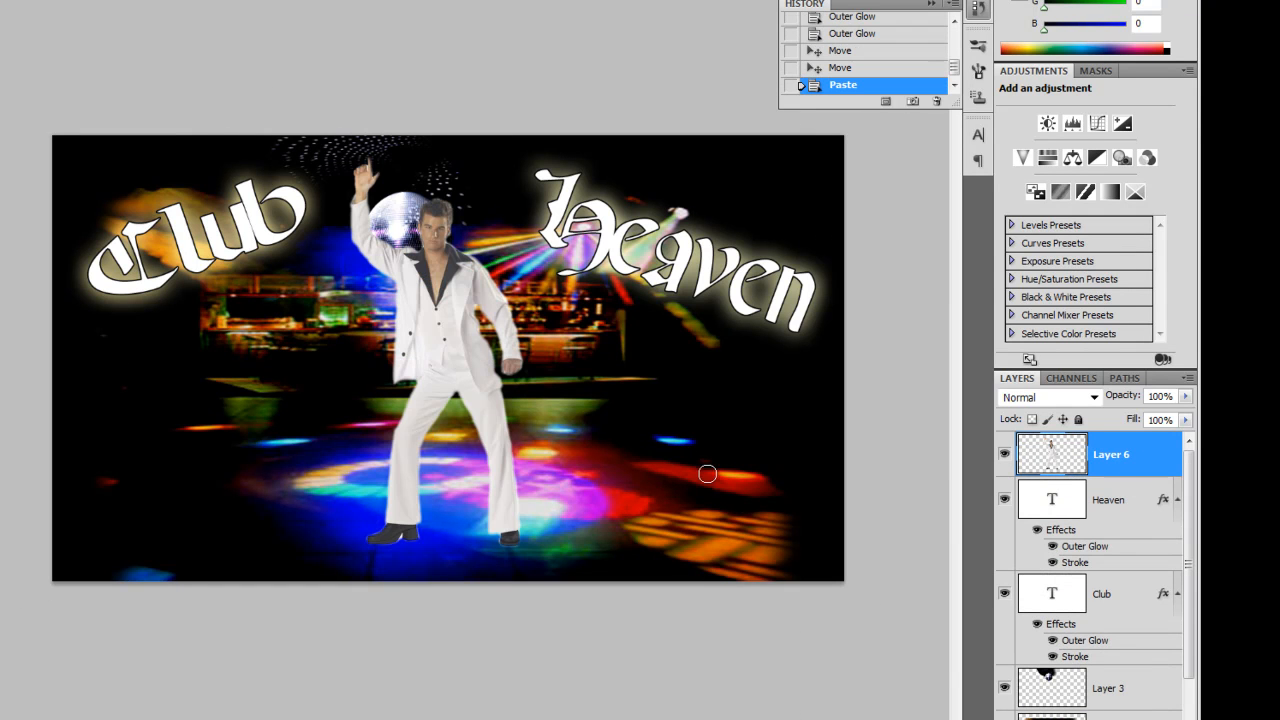
key("ctrl+plus")
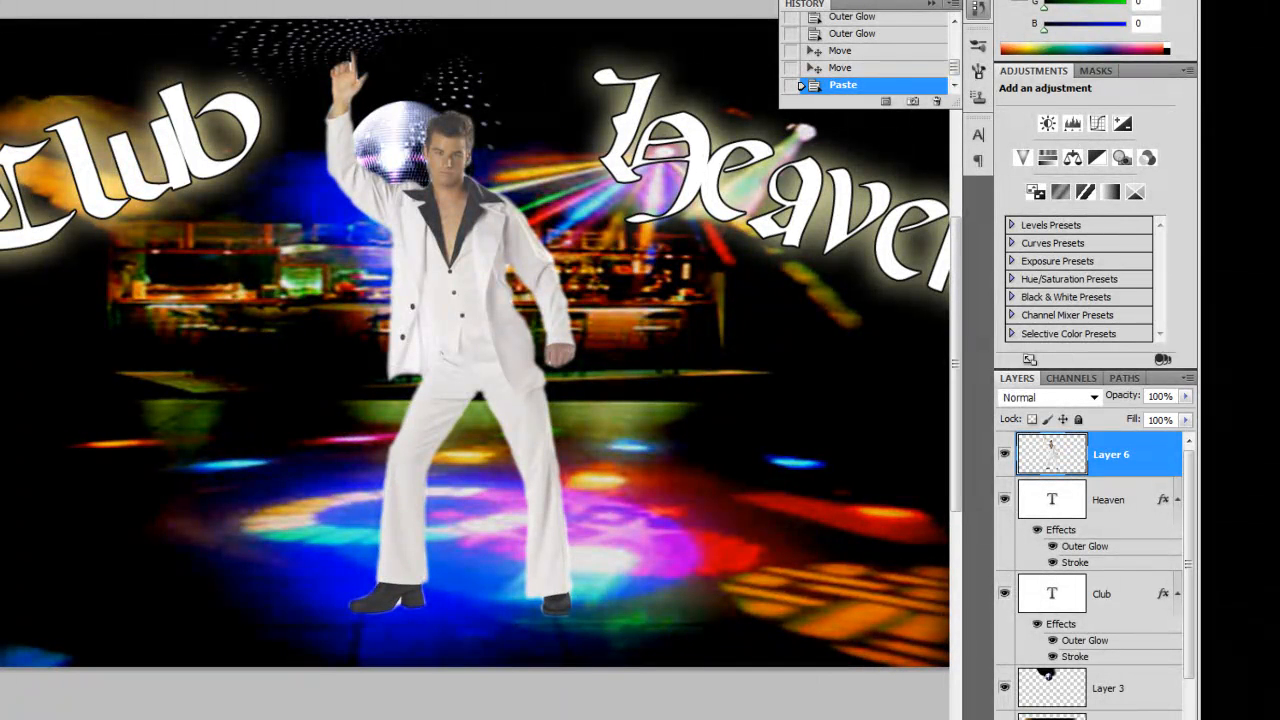
left_click_drag(437, 232, 542, 280)
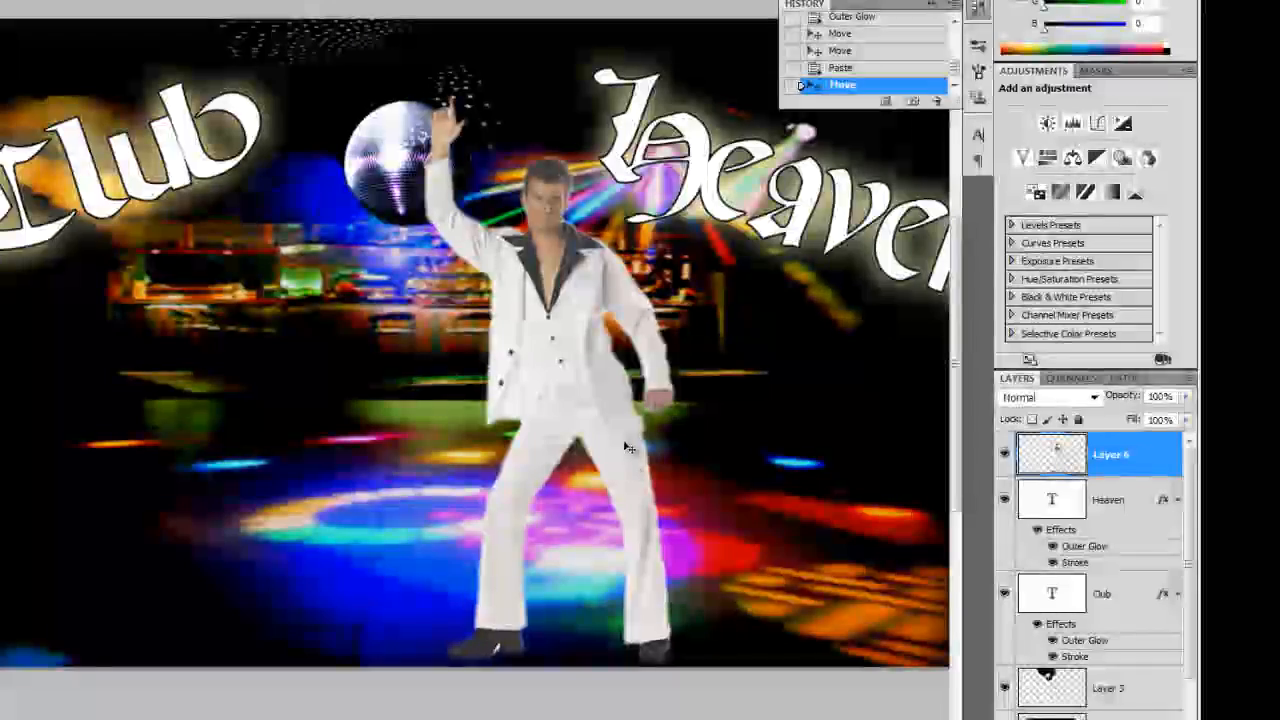
key("ctrl+plus")
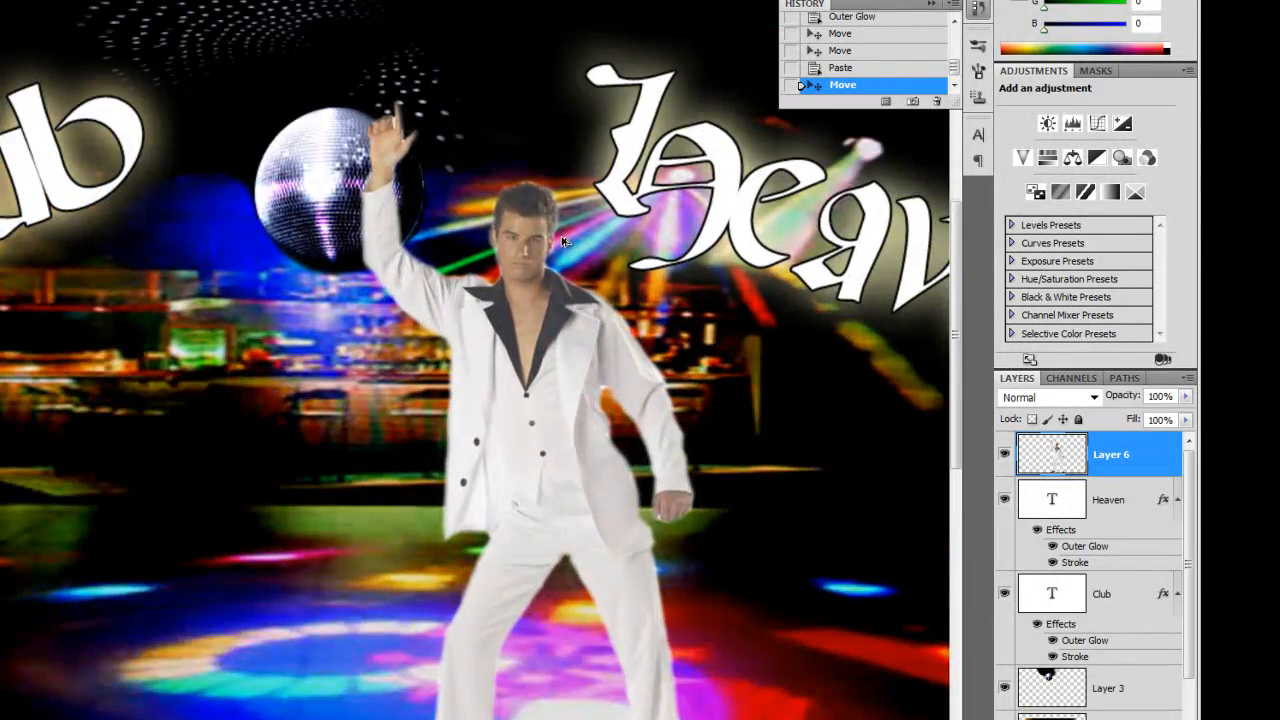
key("ctrl+plus")
key("ctrl+minus")
key("ctrl+minus")
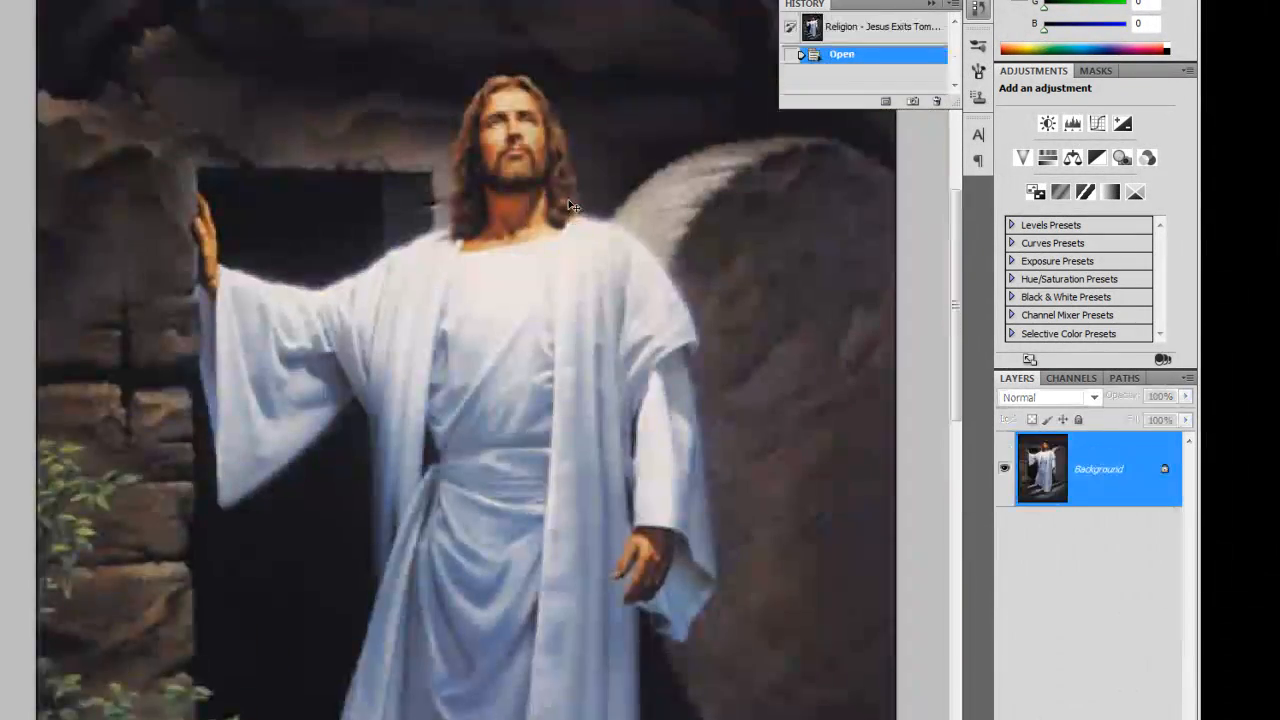
- In Religion - Jesus Exits Tomb.jpg, copy a rectangular selection of the head and shoulders to a new layer and hide the Background layer
key("ctrl+plus")
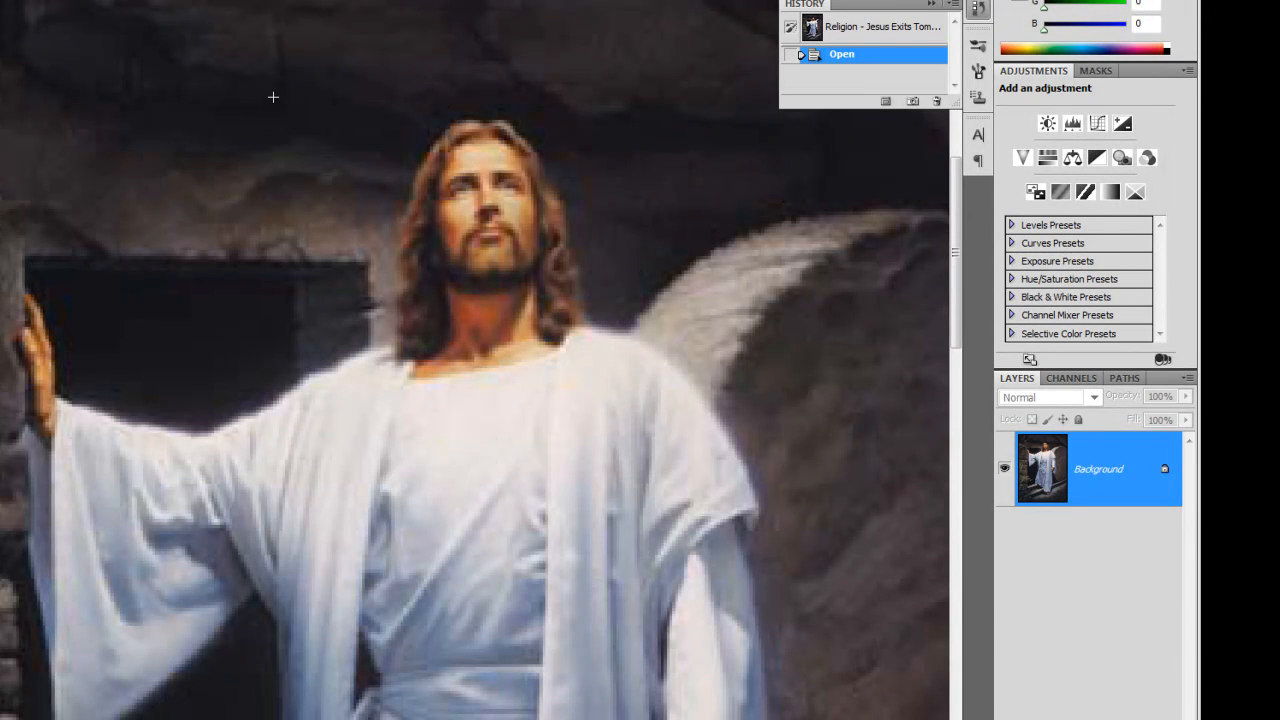
left_click_drag(838, 503, 758, 415)
right_click(492, 214)
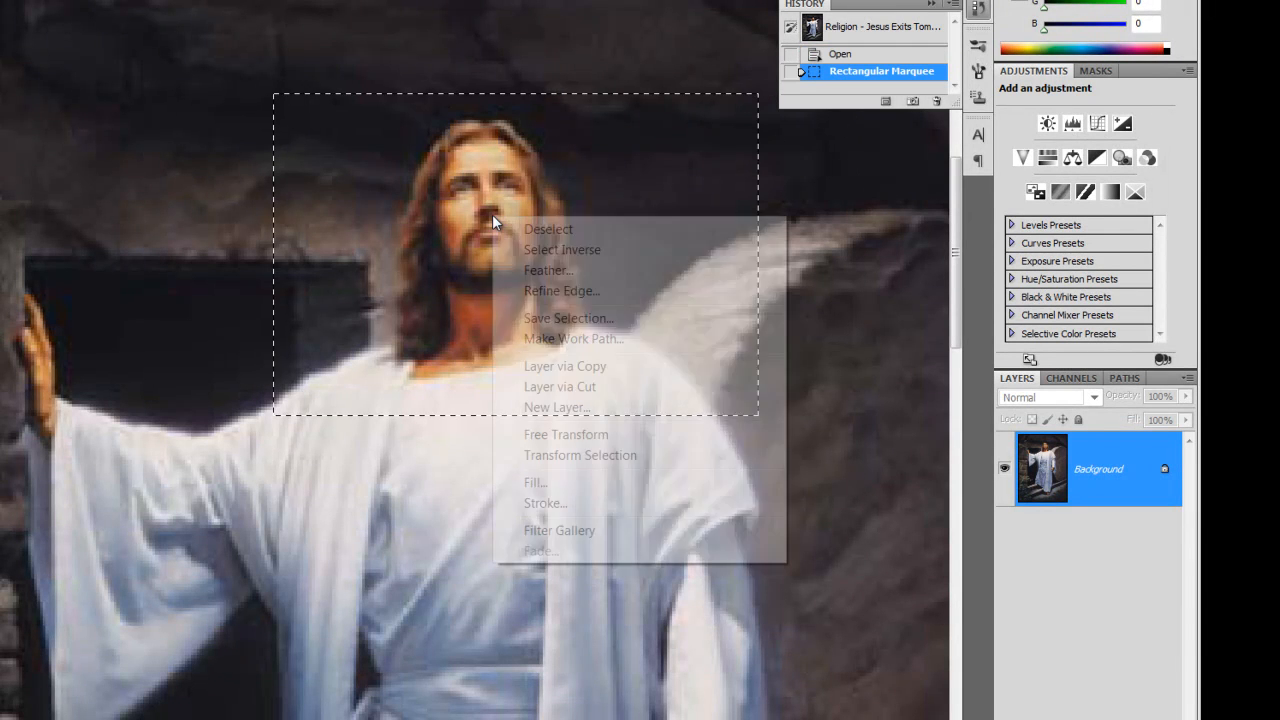
left_click(568, 368)
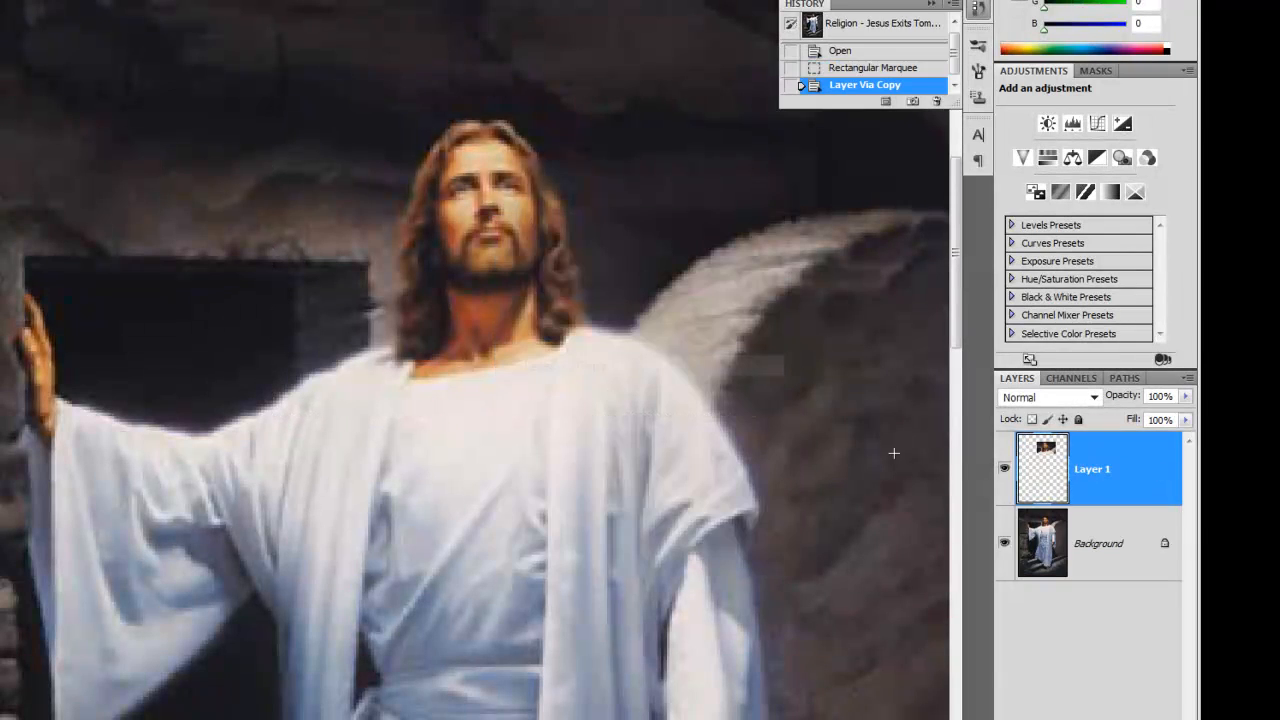
left_click(1004, 544)
- Copy the head-and-shoulders layer, close its image without saving, and paste it over the figure's chest in 21 Club back.PSD
key("ctrl+a")
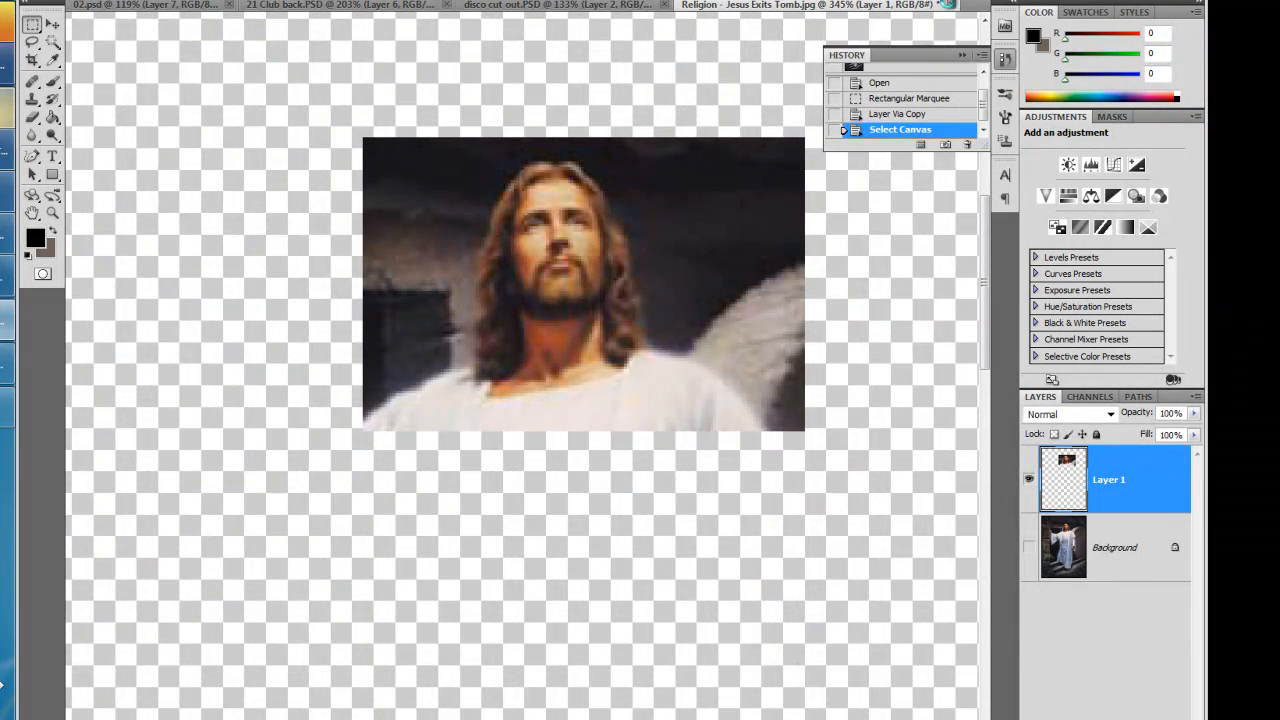
left_click(947, 4)
left_click(588, 267)
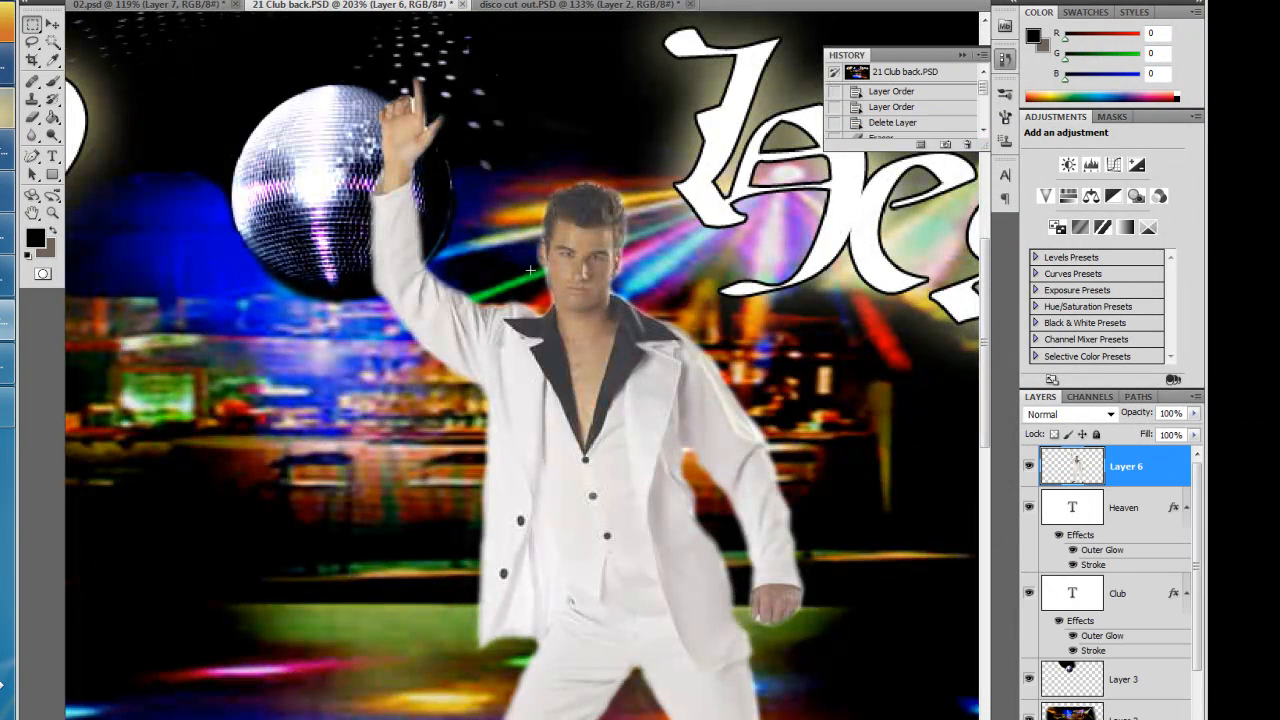
key("ctrl+v")
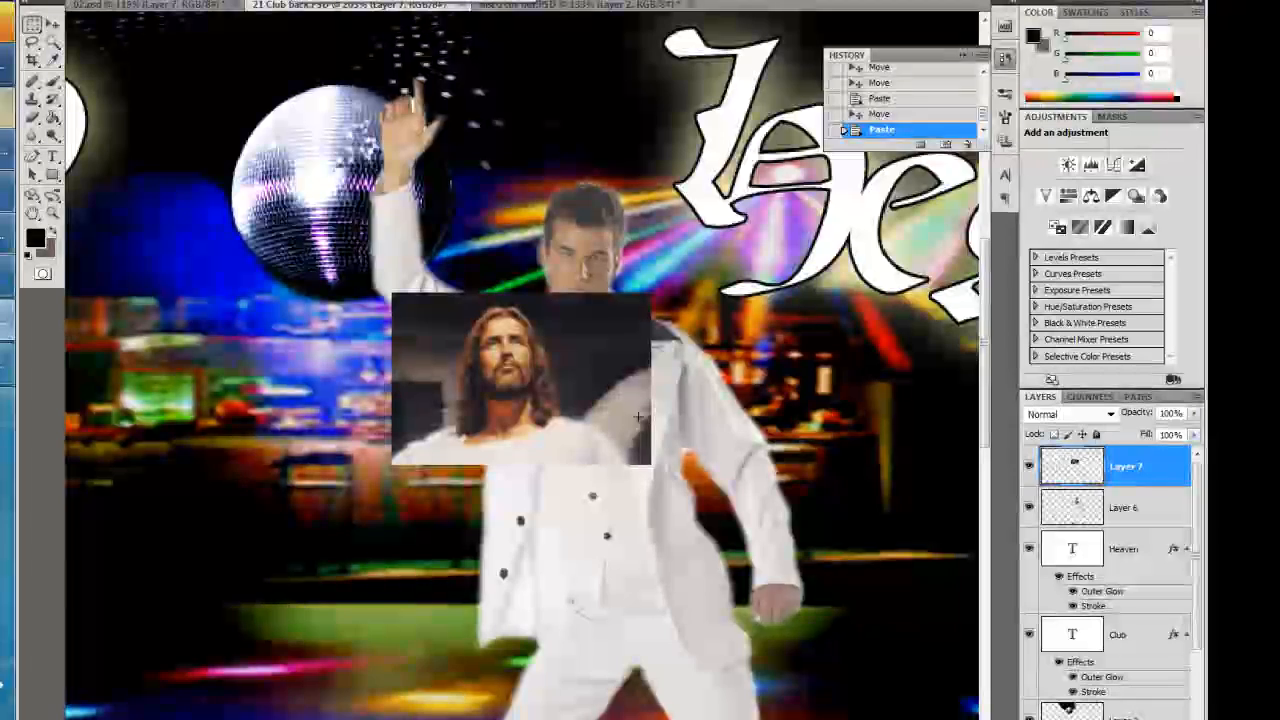
scroll(640, 451, "up", 2)
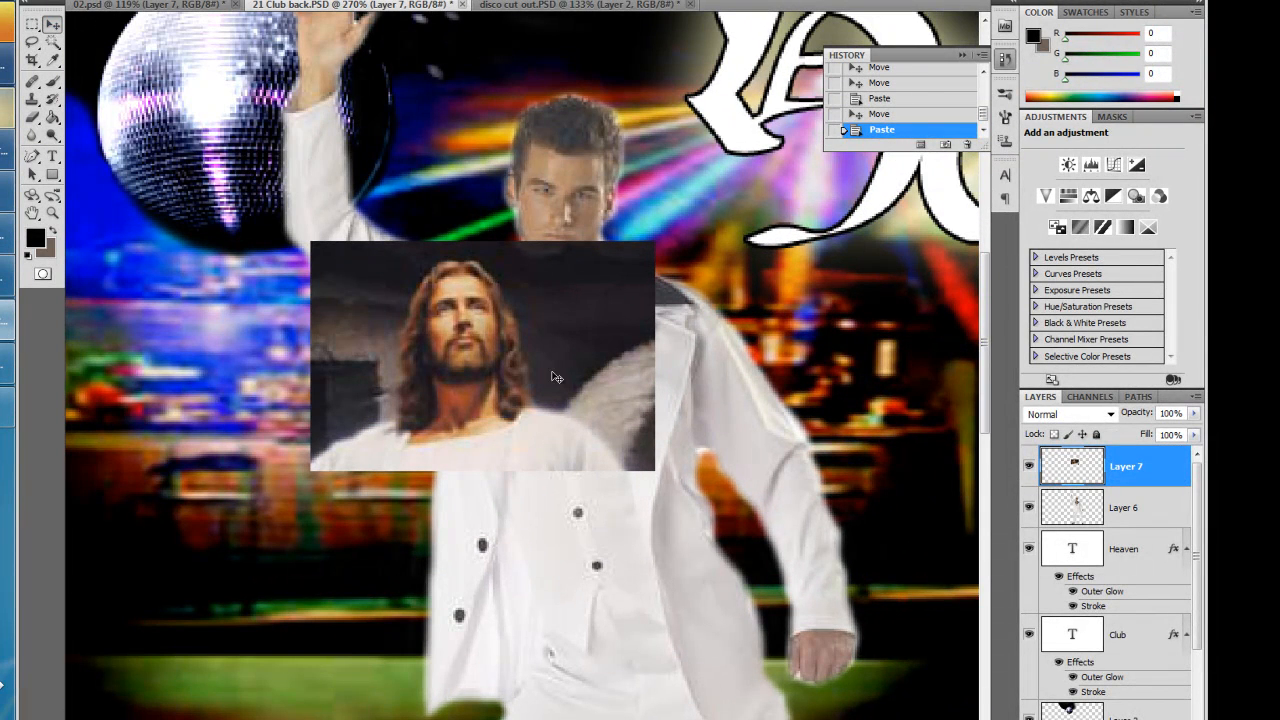
left_click_drag(512, 370, 617, 435)
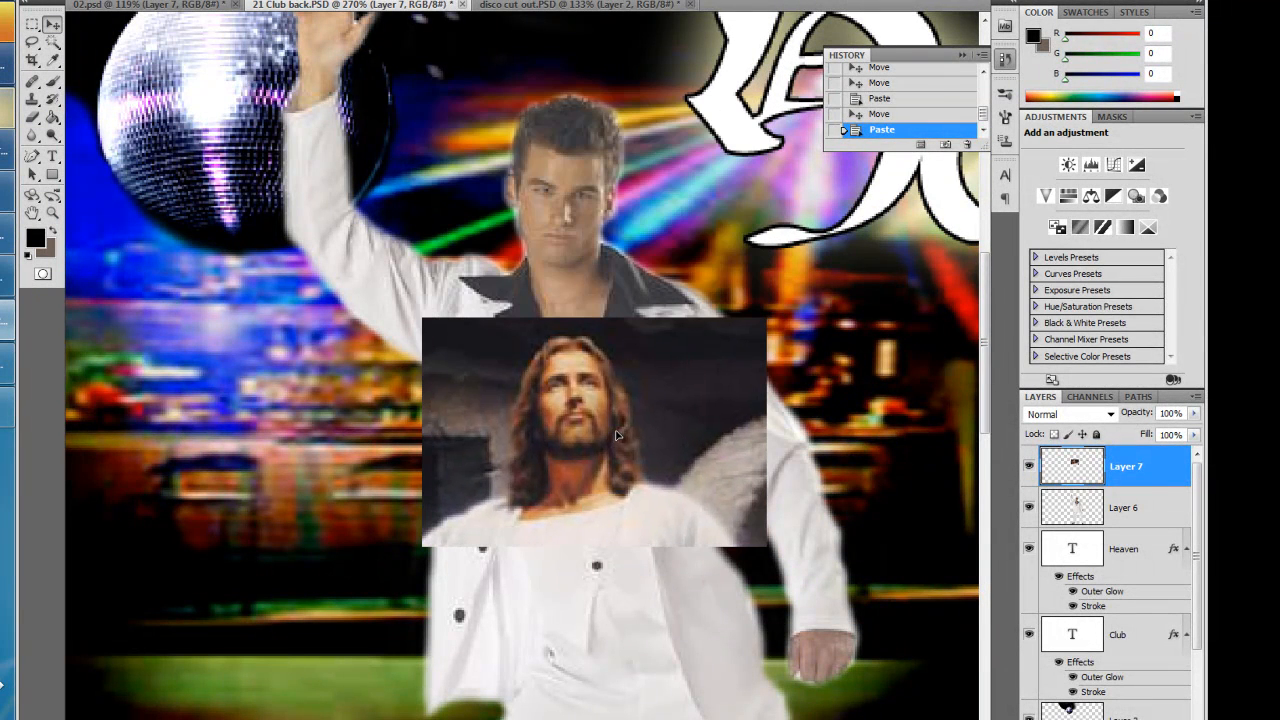
- Set the opacity of Layer 7 to 67% in its blending options
right_click(1126, 473)
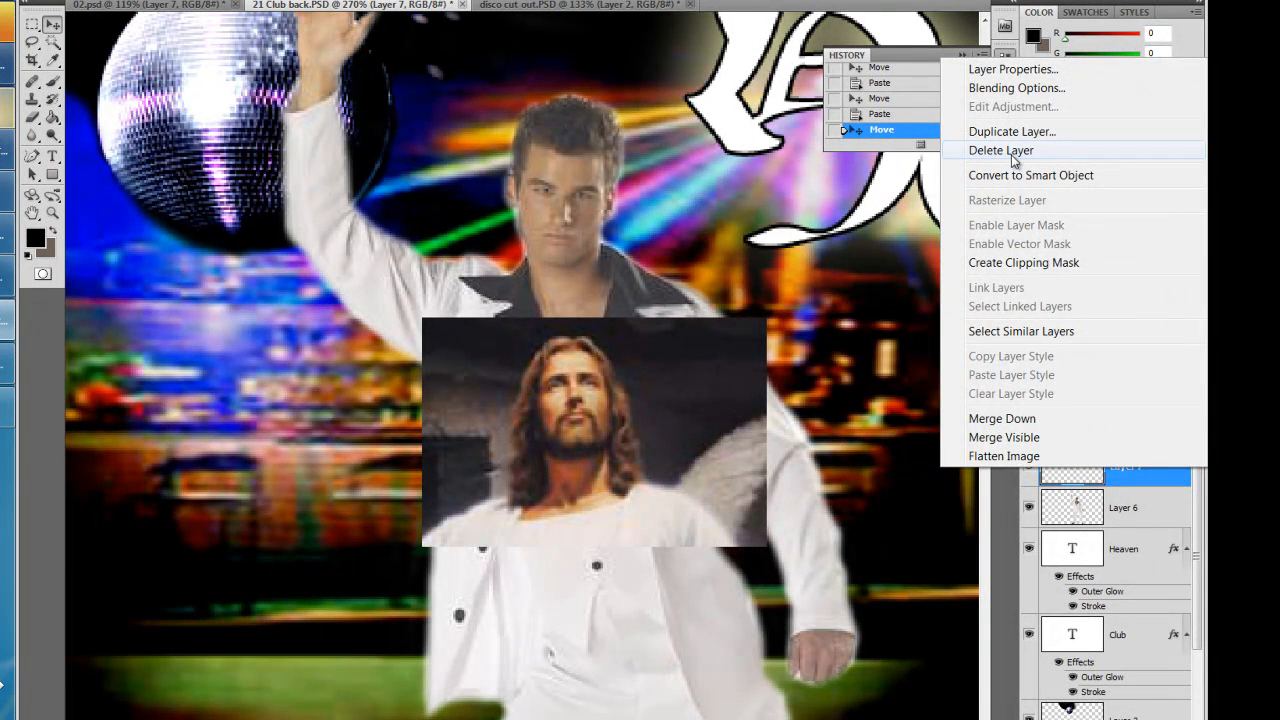
left_click(1028, 89)
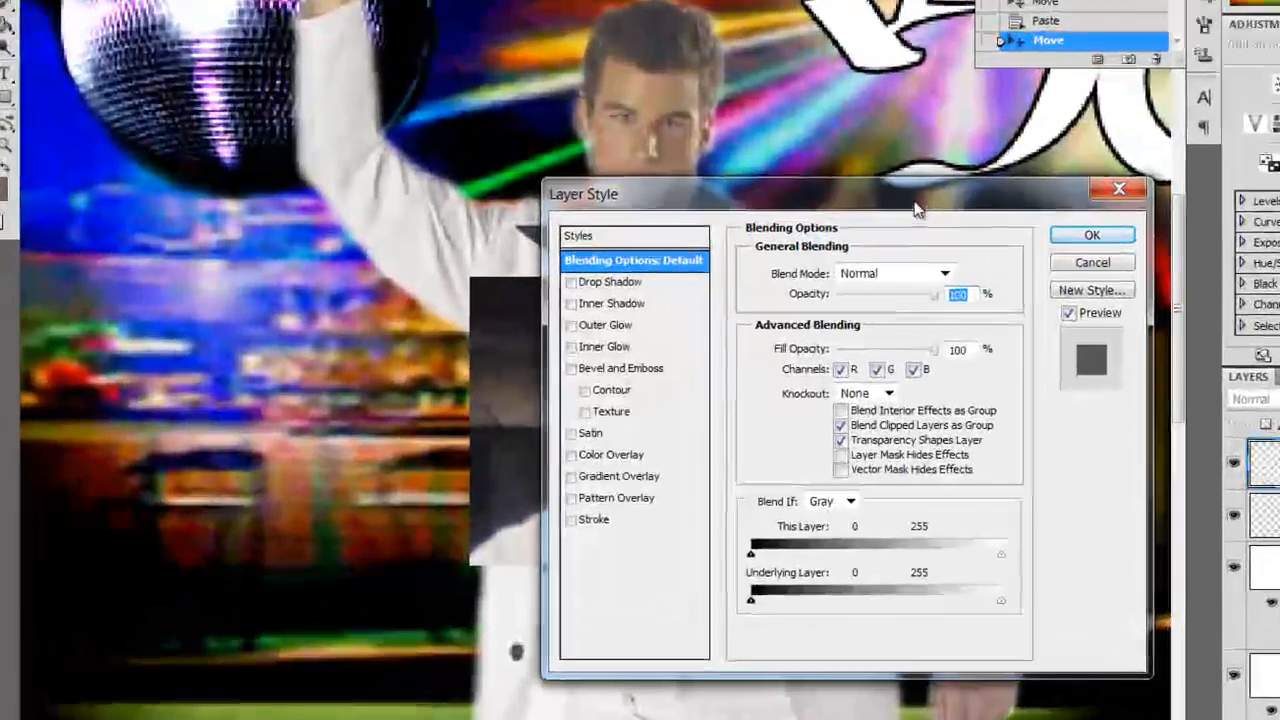
left_click_drag(918, 208, 1258, 166)
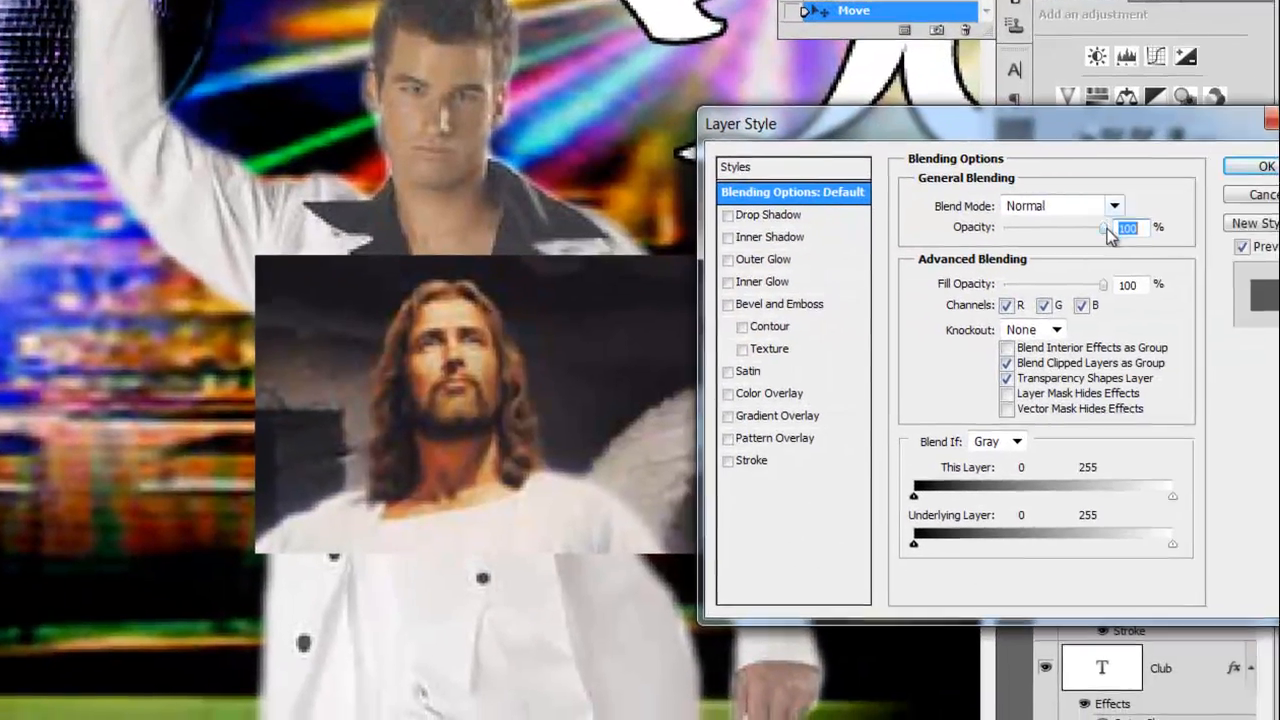
left_click_drag(1278, 248, 1262, 264)
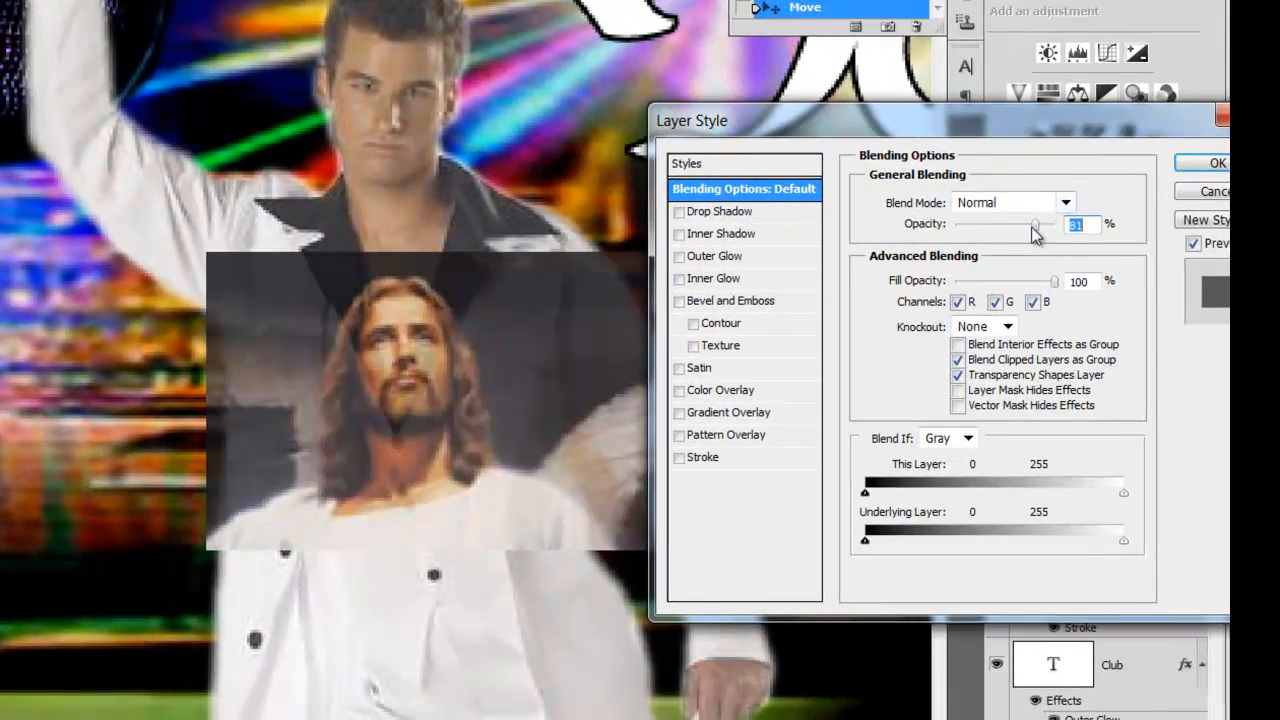
left_click_drag(1036, 233, 1022, 226)
left_click_drag(1063, 128, 920, 140)
left_click(1072, 176)
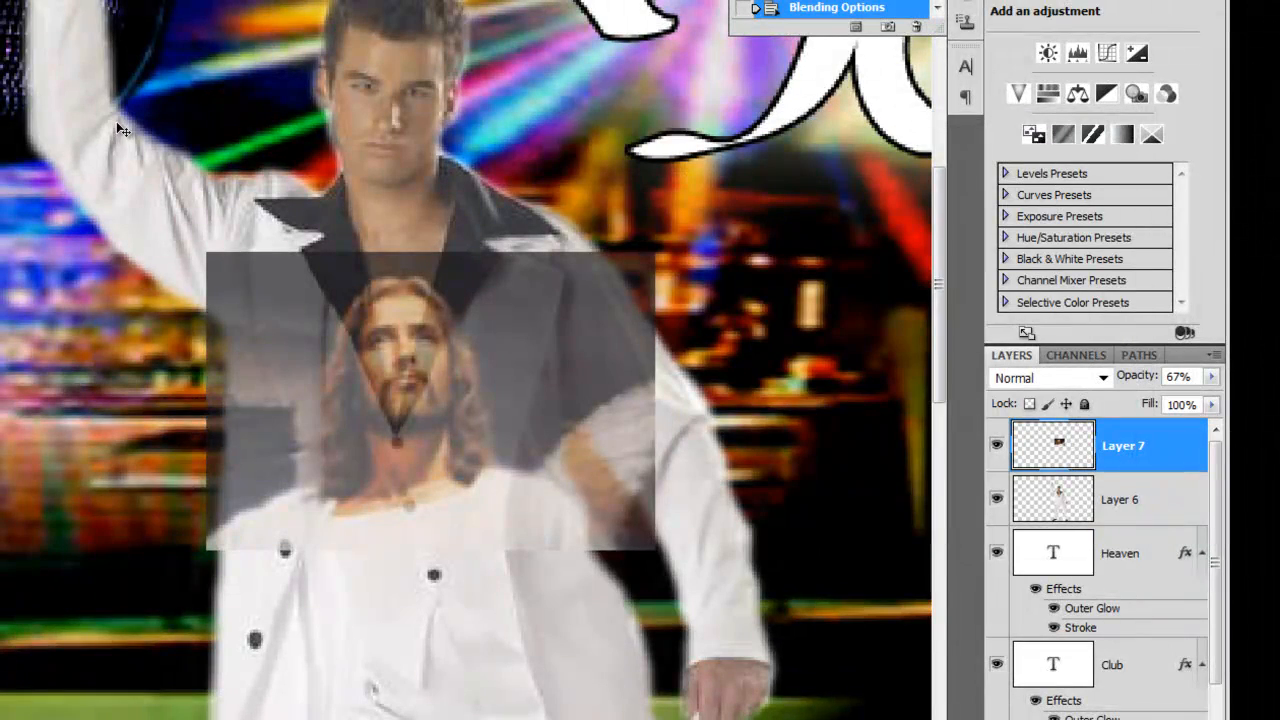
- Move and enlarge the semi-transparent head with Free Transform until its face covers the figure's face, and apply the transformation
key("ctrl+t")
left_click_drag(355, 349, 362, 77)
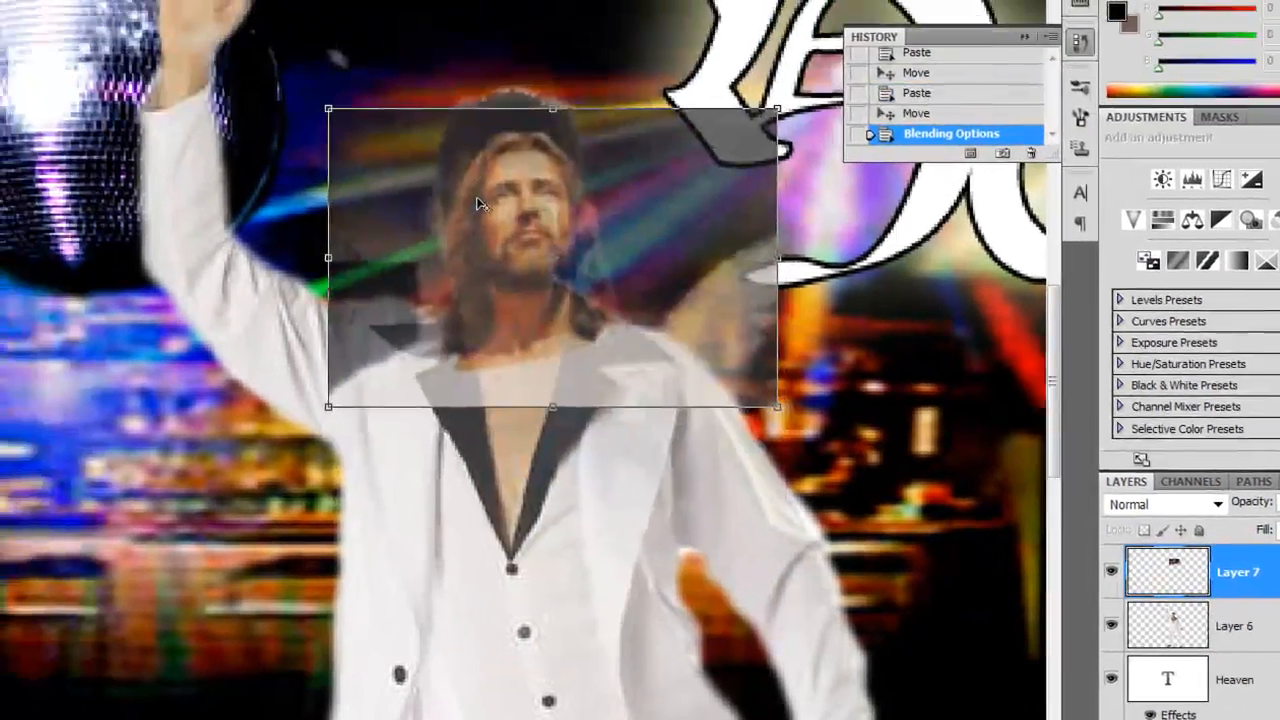
scroll(478, 204, "up", 2)
scroll(270, 420, "down", 1)
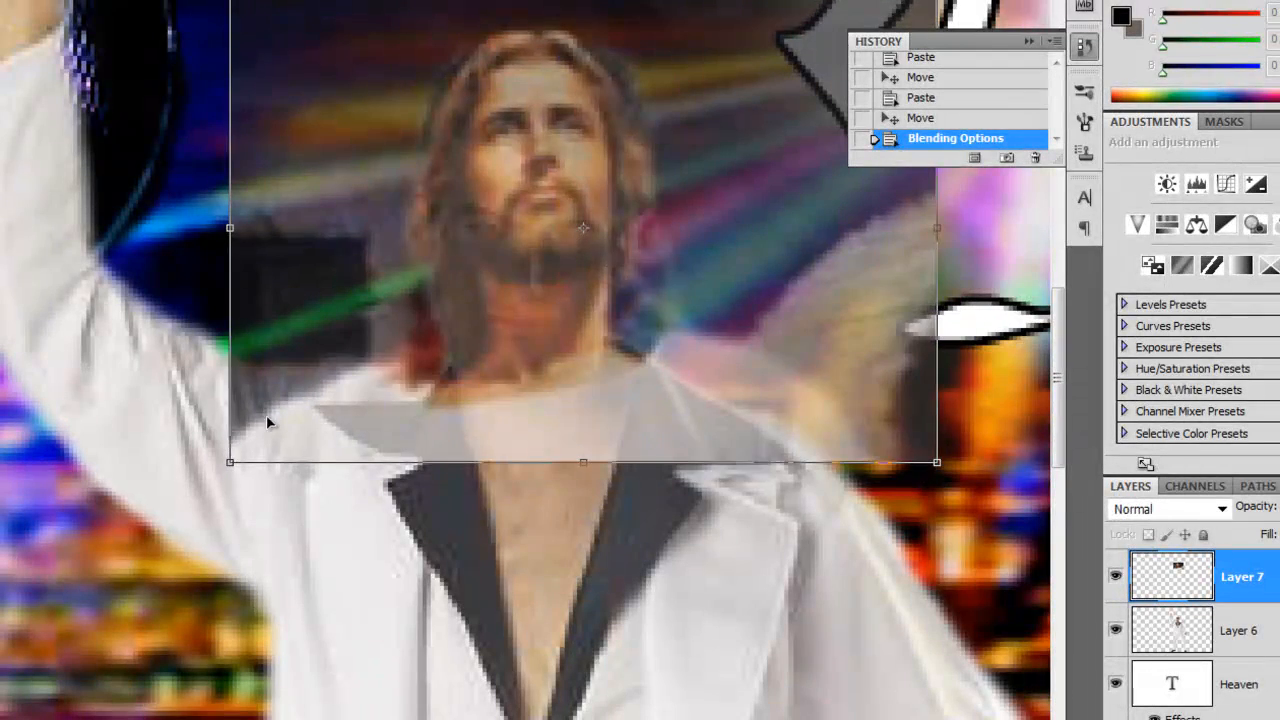
left_click_drag(230, 463, 99, 533)
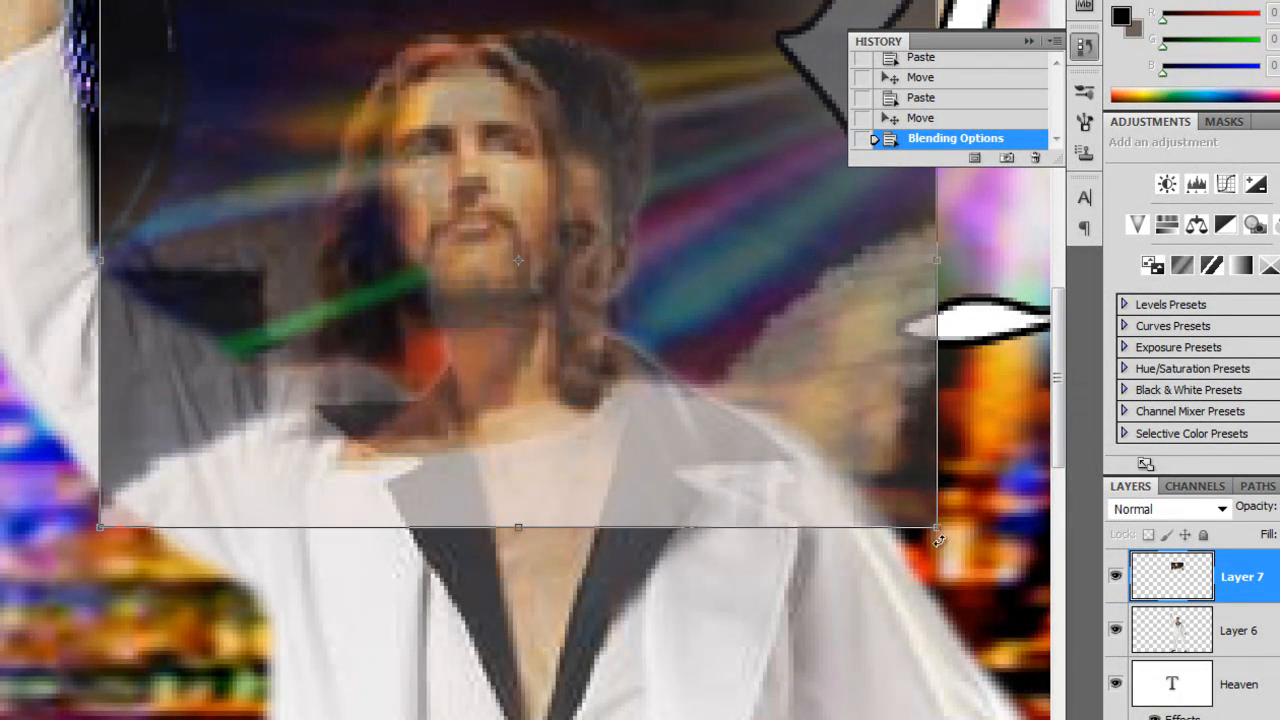
left_click_drag(978, 565, 1060, 640)
left_click_drag(539, 247, 574, 240)
left_click_drag(134, 605, 165, 583)
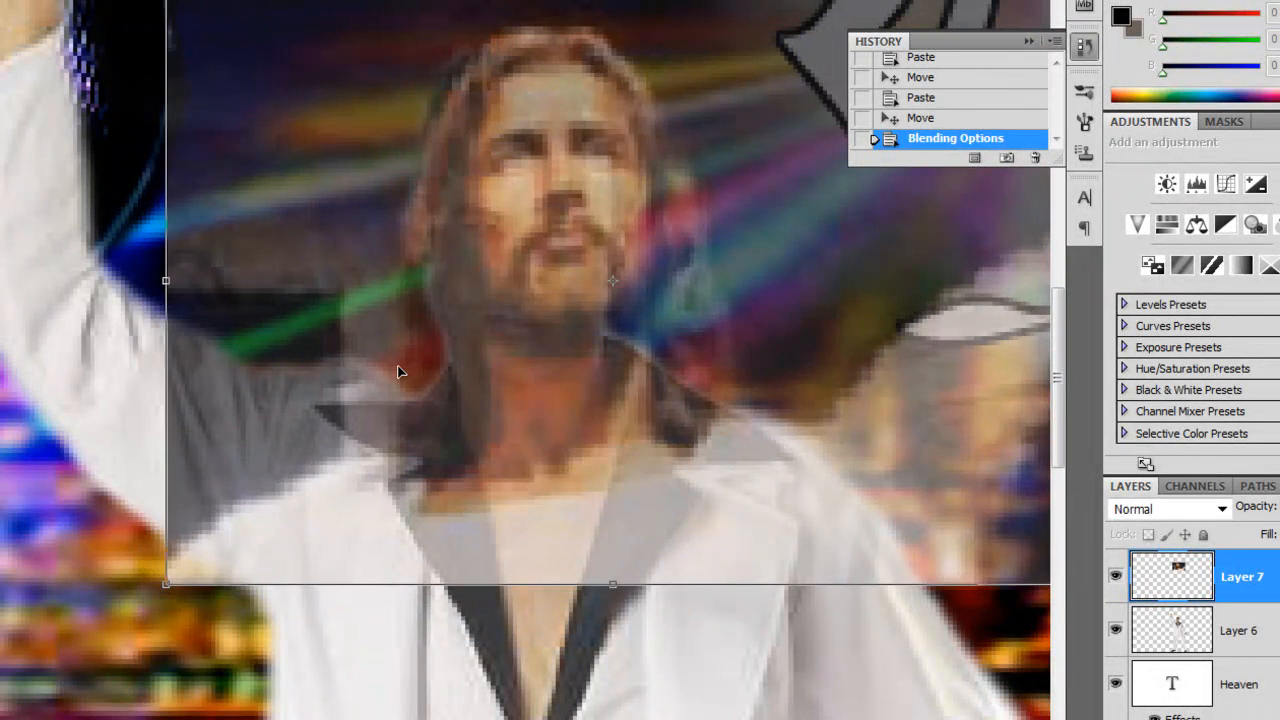
left_click_drag(514, 306, 527, 376)
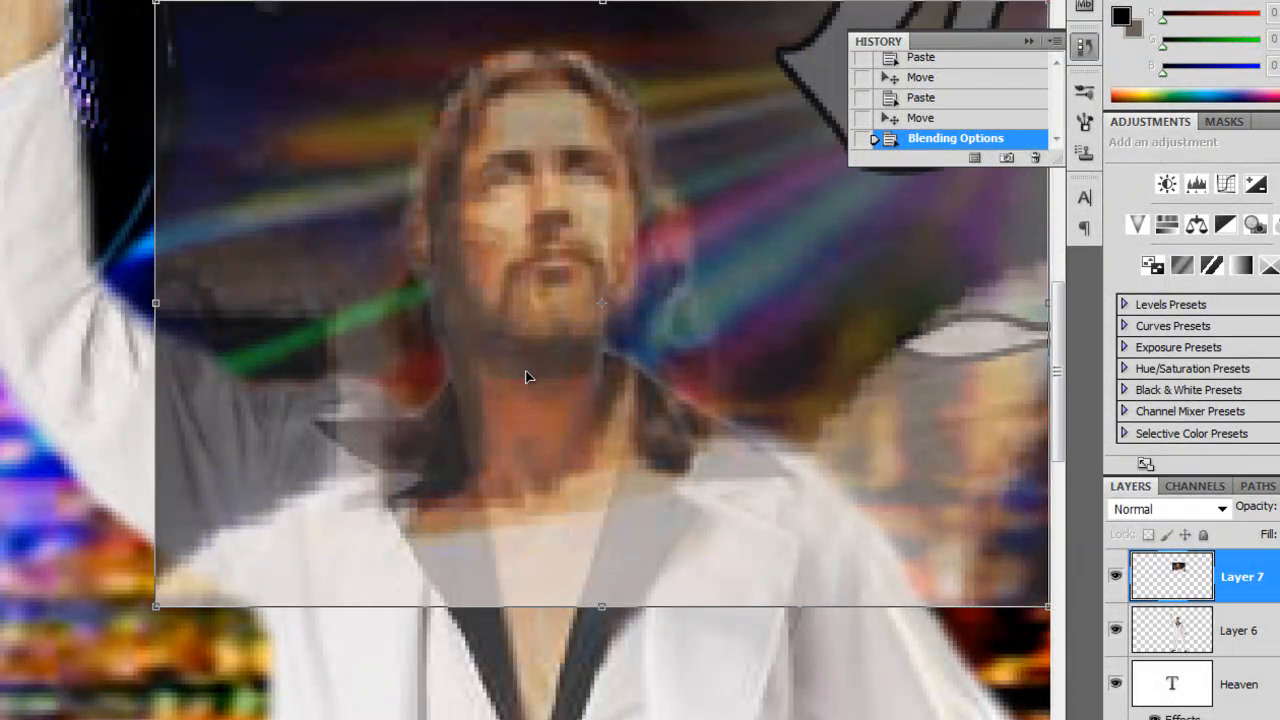
scroll(527, 376, "up", 2)
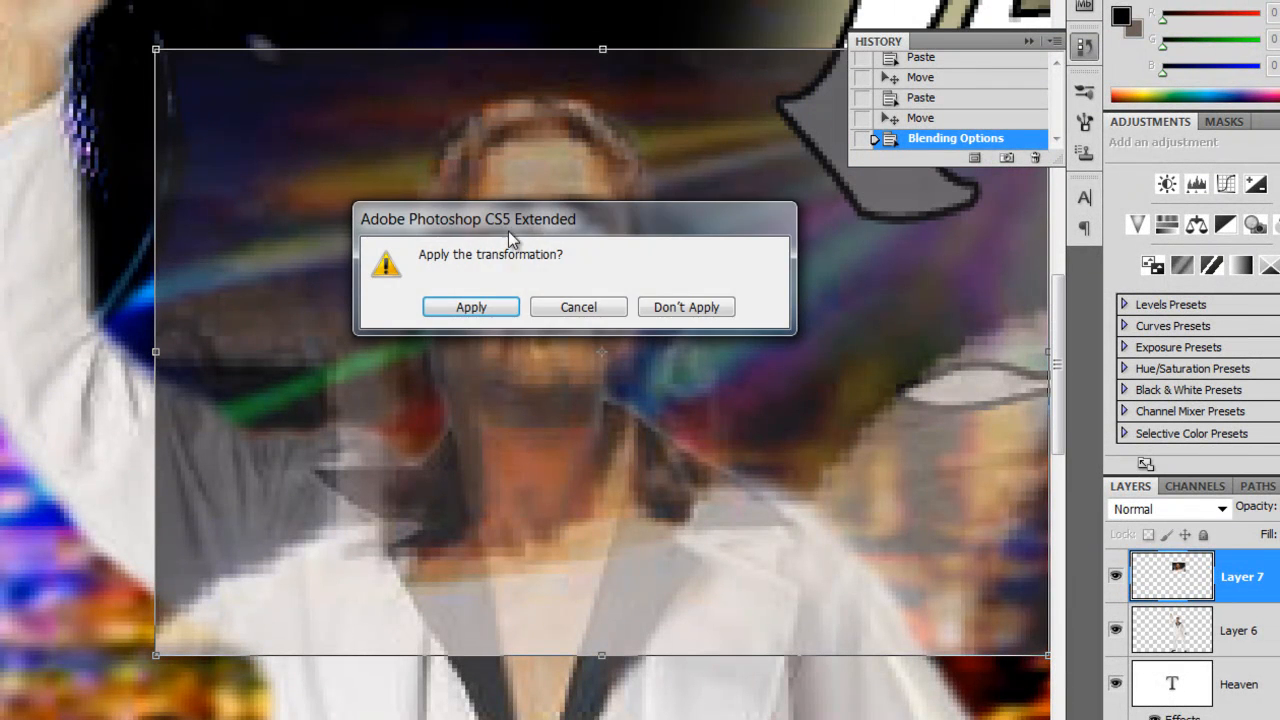
left_click(469, 303)
- Restore Layer 7 to 100% opacity in its blending options
double_click(1188, 572)
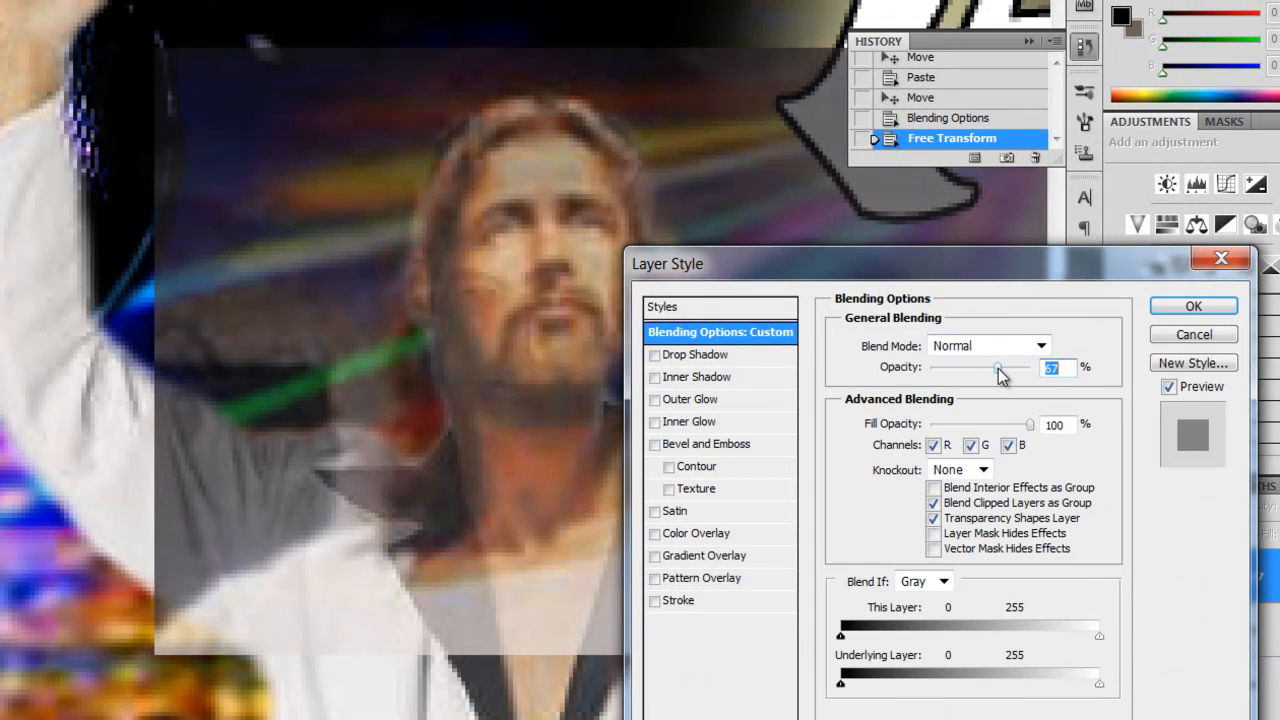
left_click_drag(1000, 370, 1032, 368)
left_click(1193, 305)
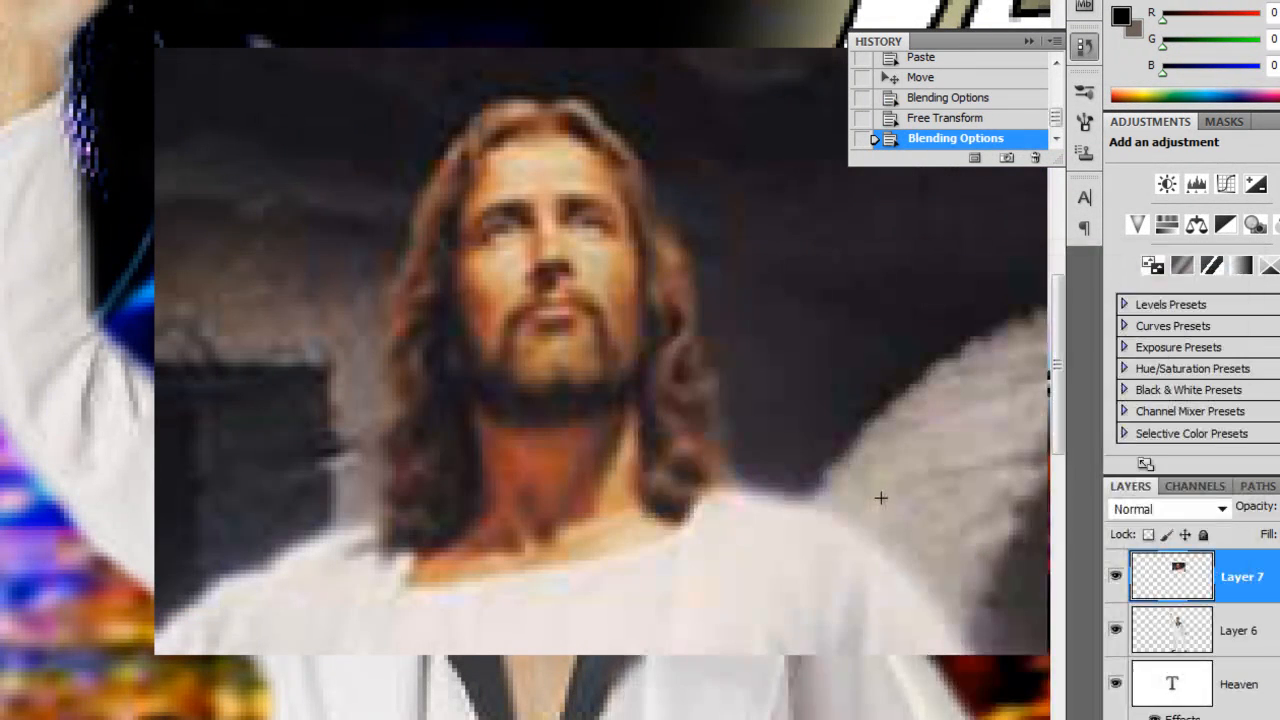
- Erase the dark background and white robe around the bearded head on Layer 7
scroll(880, 497, "up", 4)
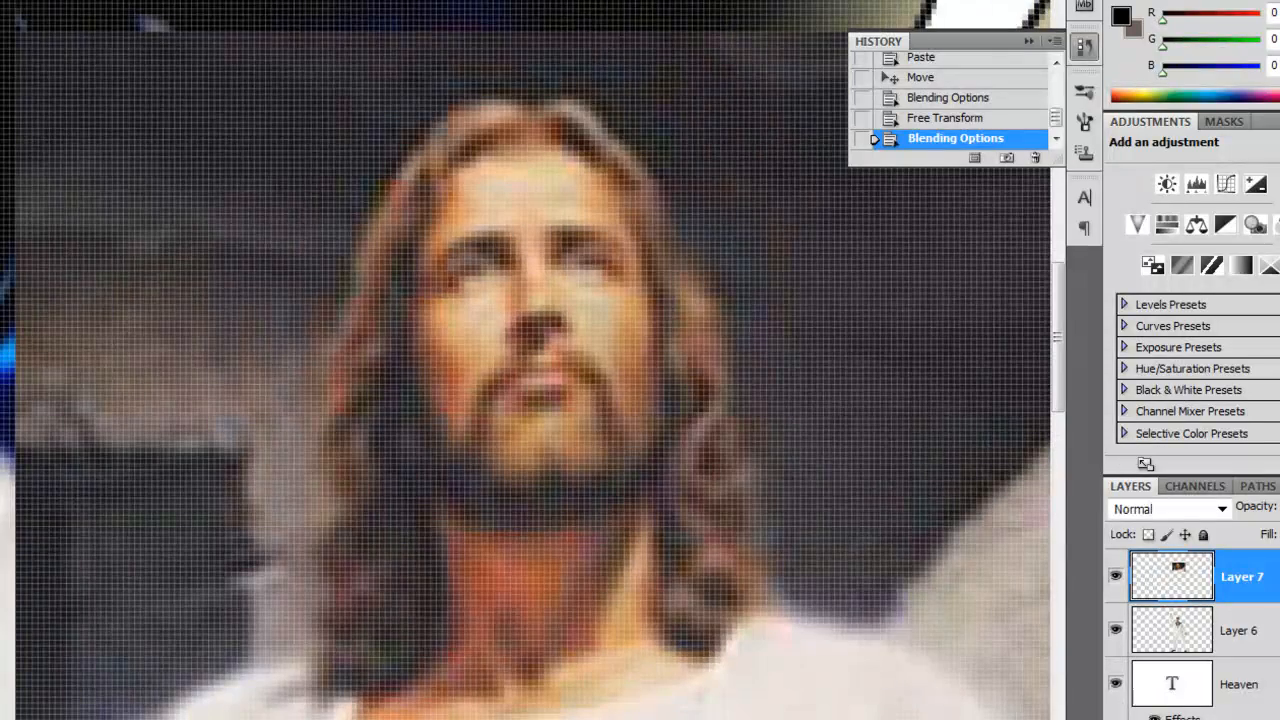
right_click(242, 306)
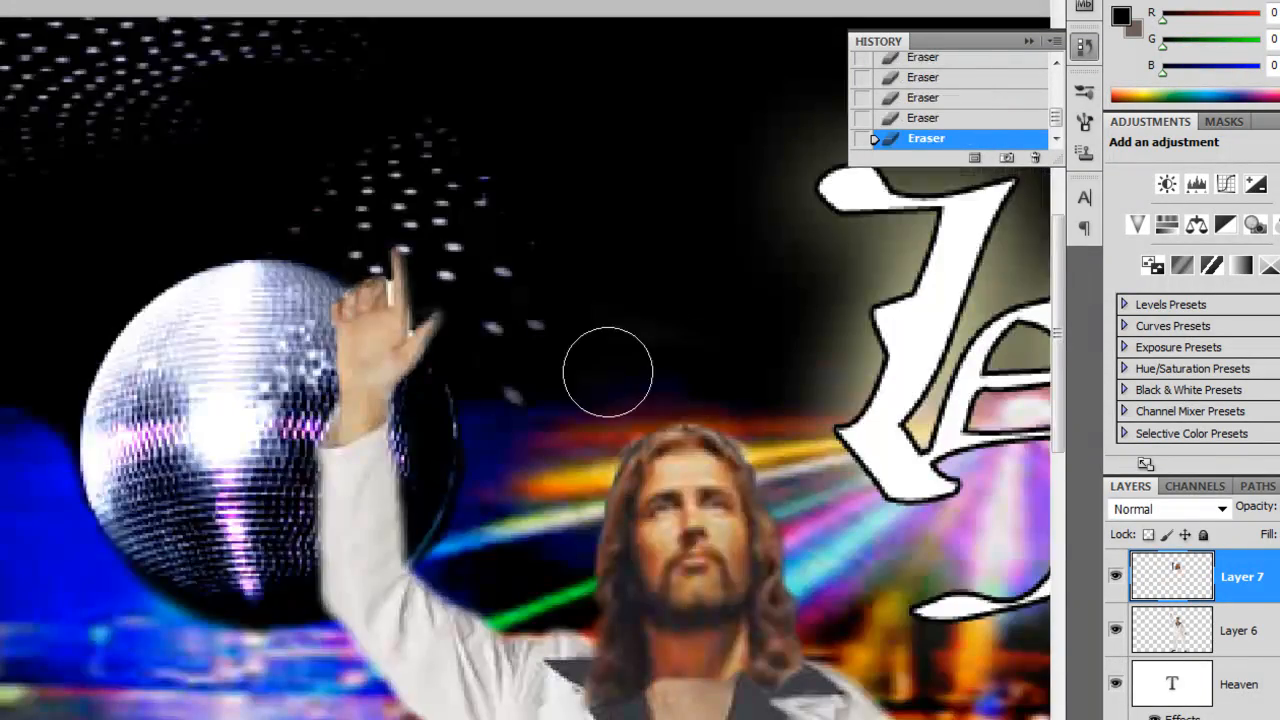
scroll(605, 560, "up", 2)
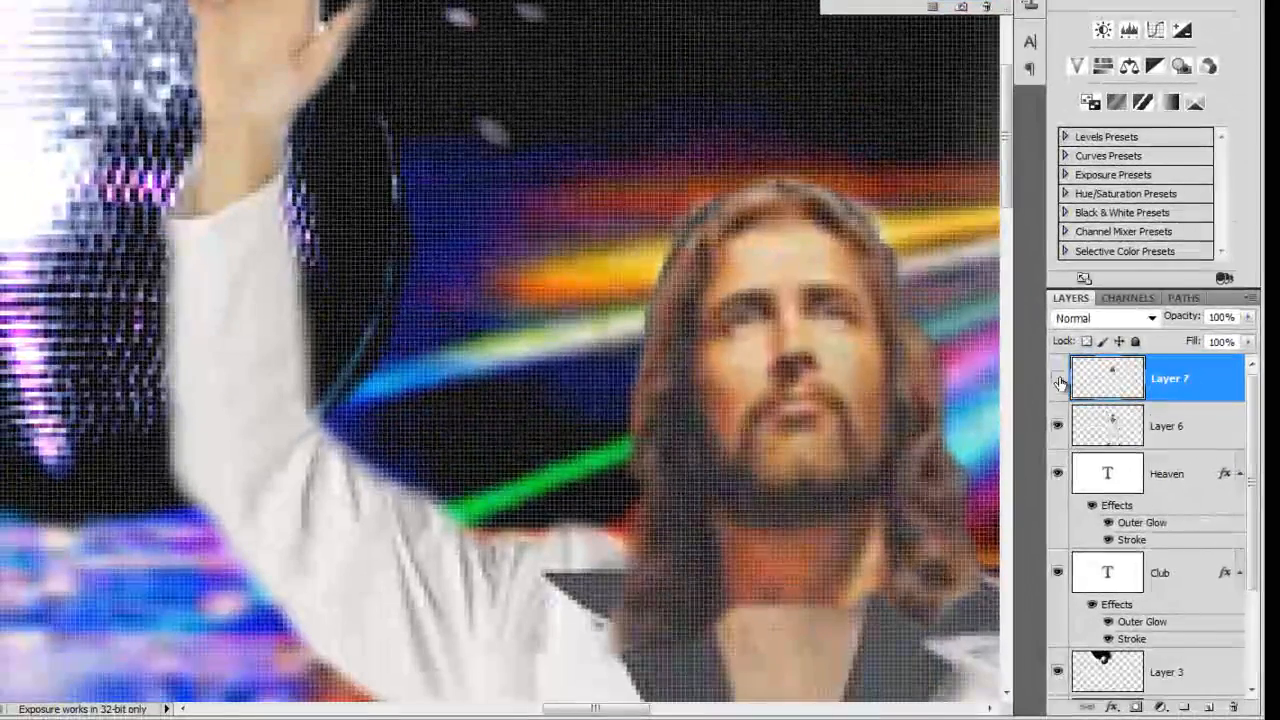
- With Layer 7 temporarily hidden, erase the figure's original head from Layer 6
left_click(1062, 393)
scroll(915, 492, "up", 2)
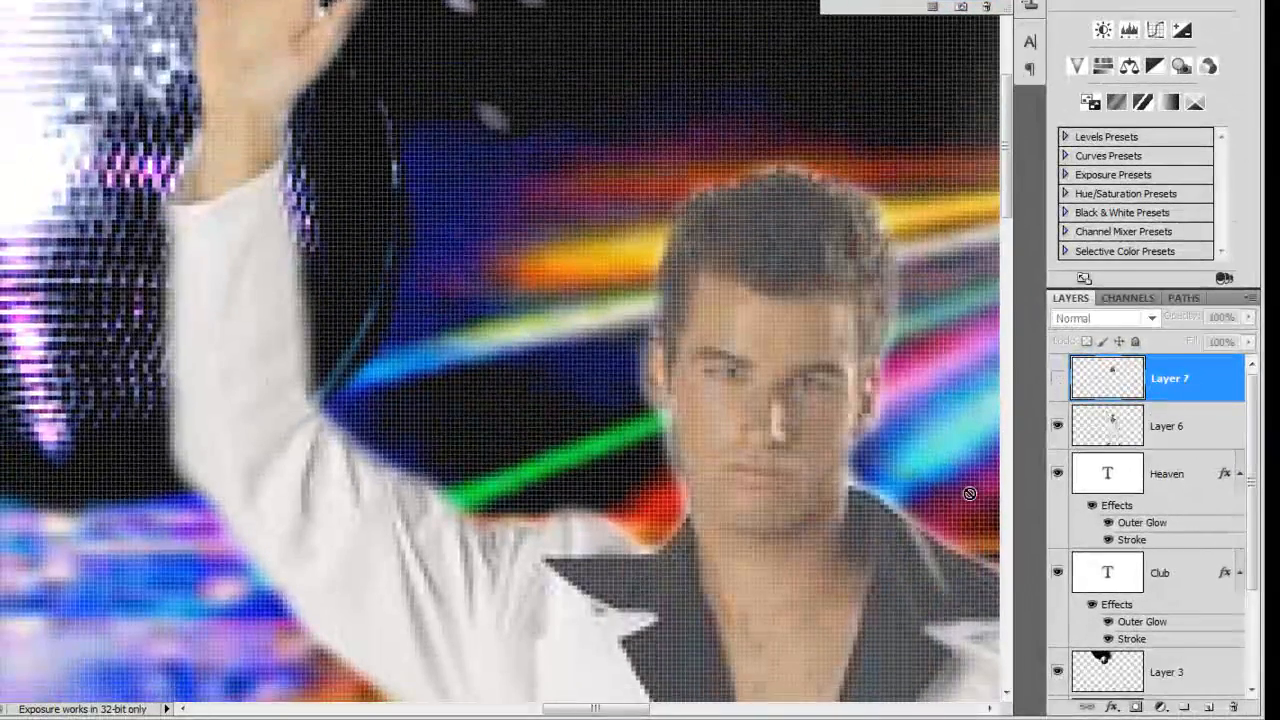
scroll(912, 476, "down", 2)
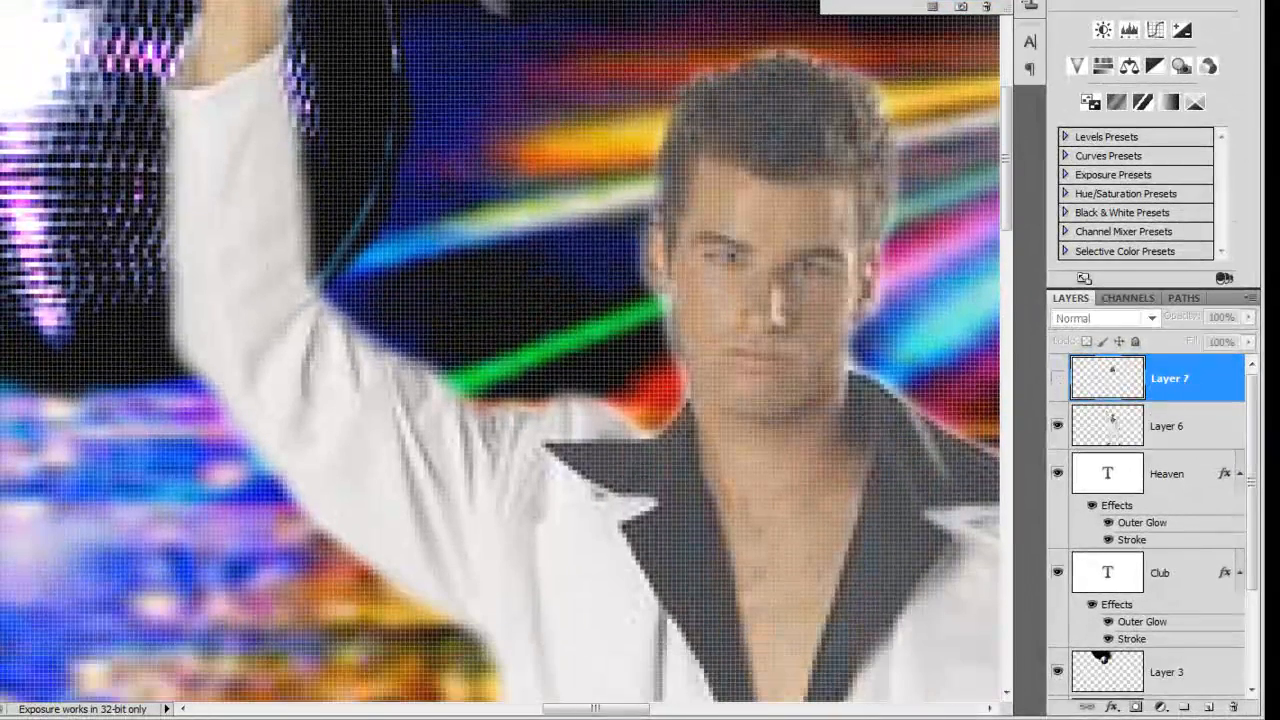
key("alt+bracketleft")
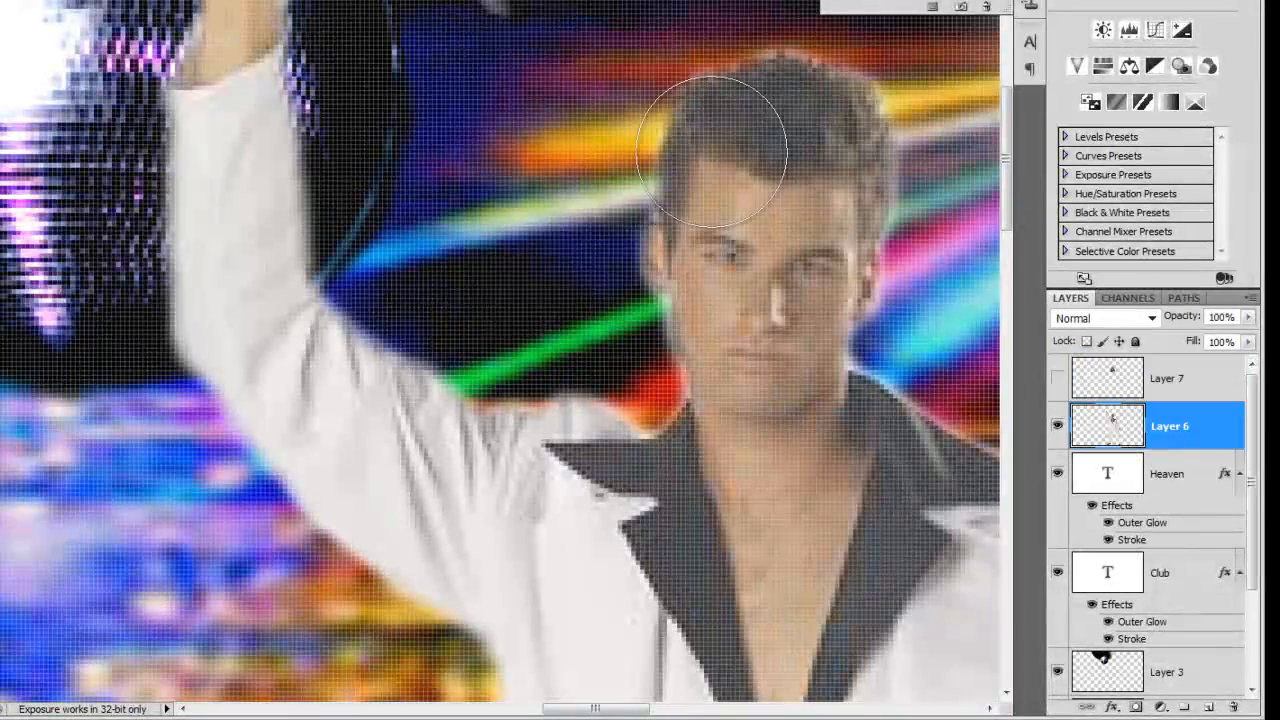
mouse_move(865, 90)
left_mouse_down()
mouse_move(709, 129)
mouse_move(683, 170)
mouse_move(706, 217)
mouse_move(700, 278)
mouse_move(797, 241)
mouse_move(880, 160)
mouse_move(843, 265)
left_mouse_up()
right_click(740, 240)
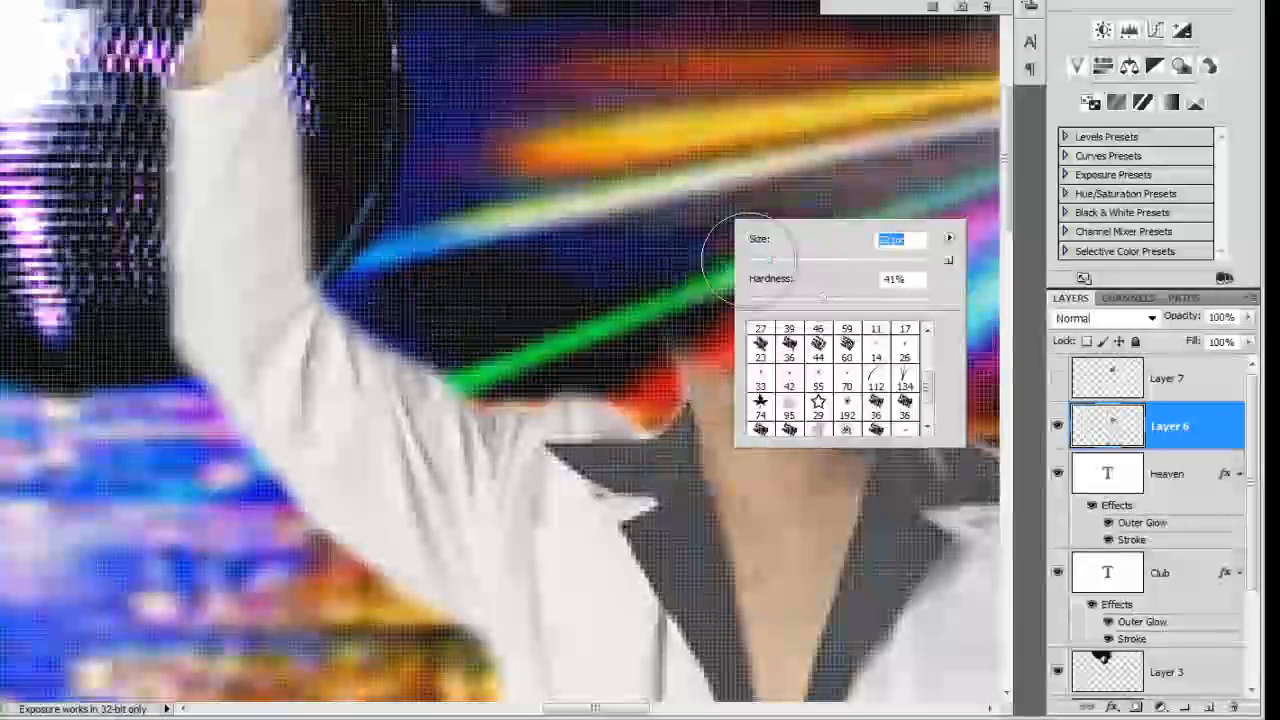
key("Return")
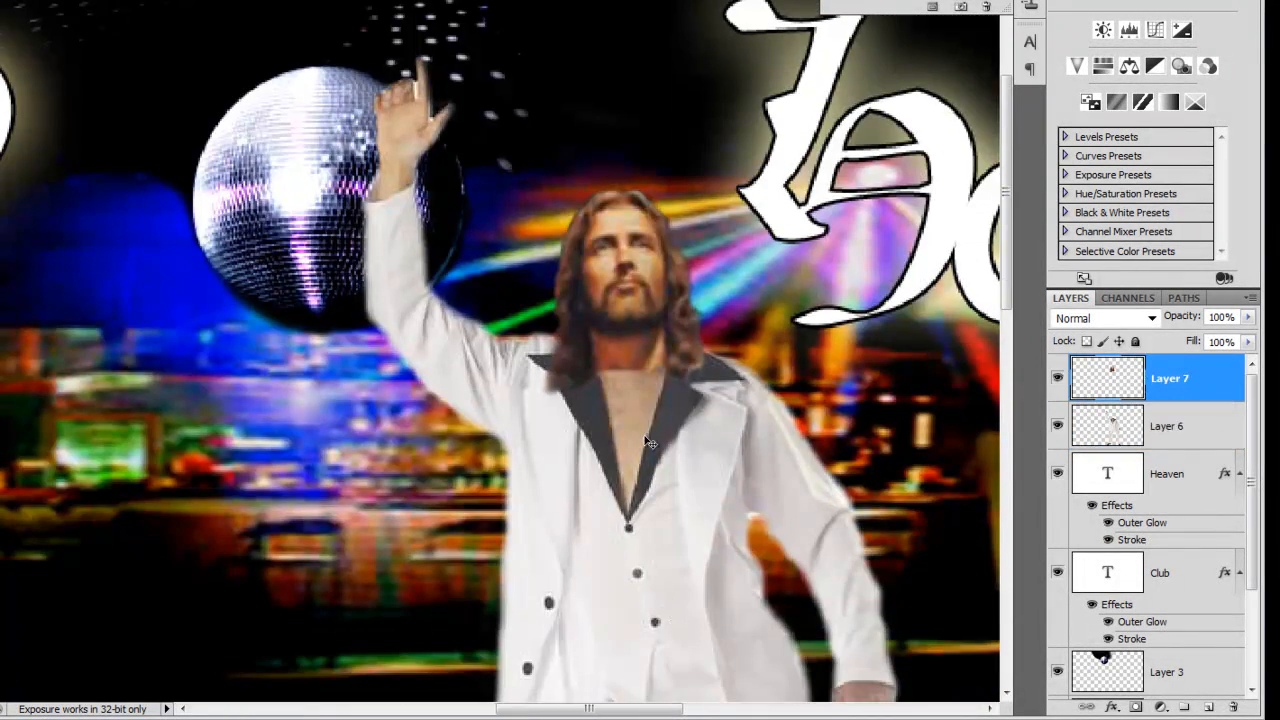
- Outline the bare chest and lower neck between the dark lapels with the Polygonal Lasso and close the selection
scroll(670, 458, "up", 2)
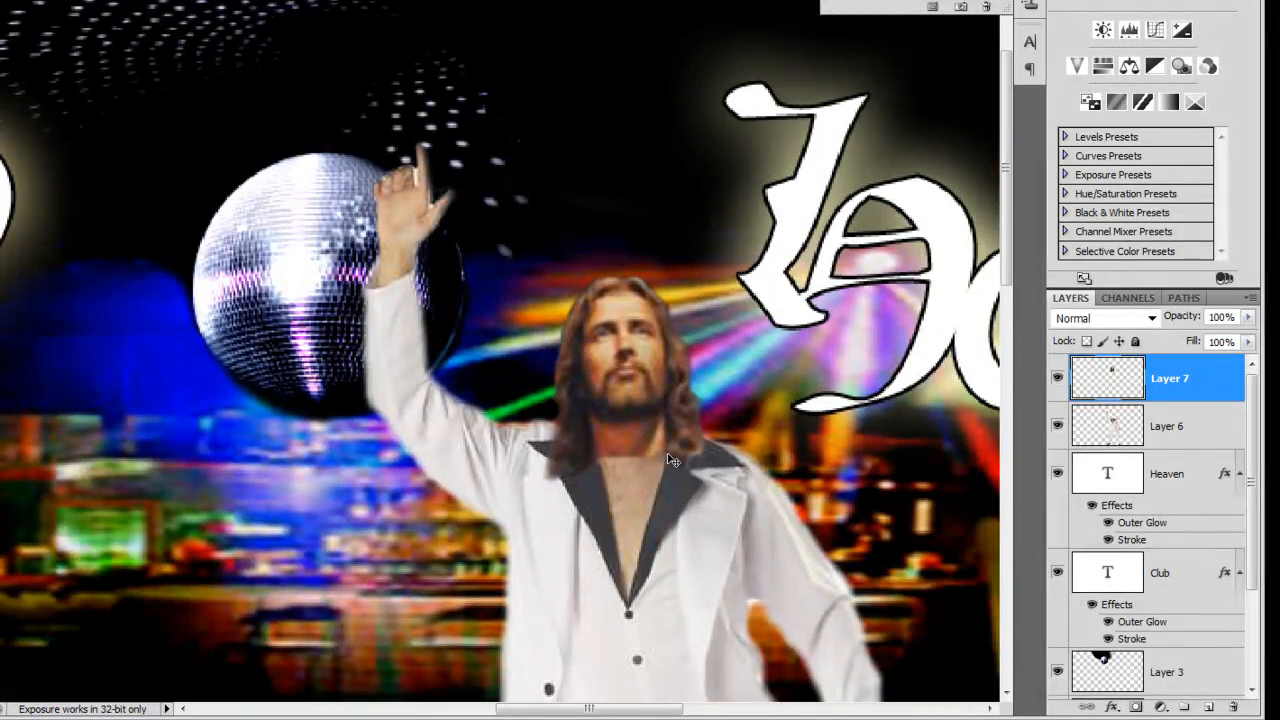
scroll(764, 612, "up", 1)
scroll(580, 563, "up", 1)
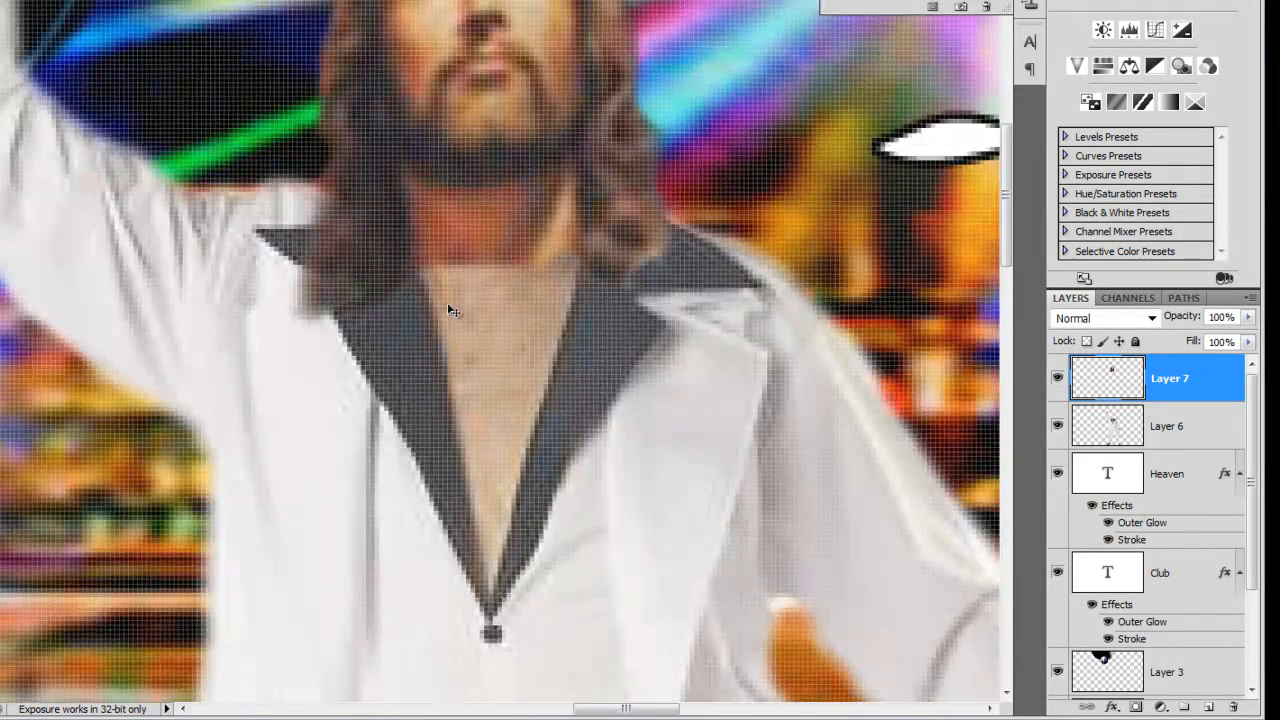
scroll(444, 346, "up", 1)
scroll(420, 420, "up", 1)
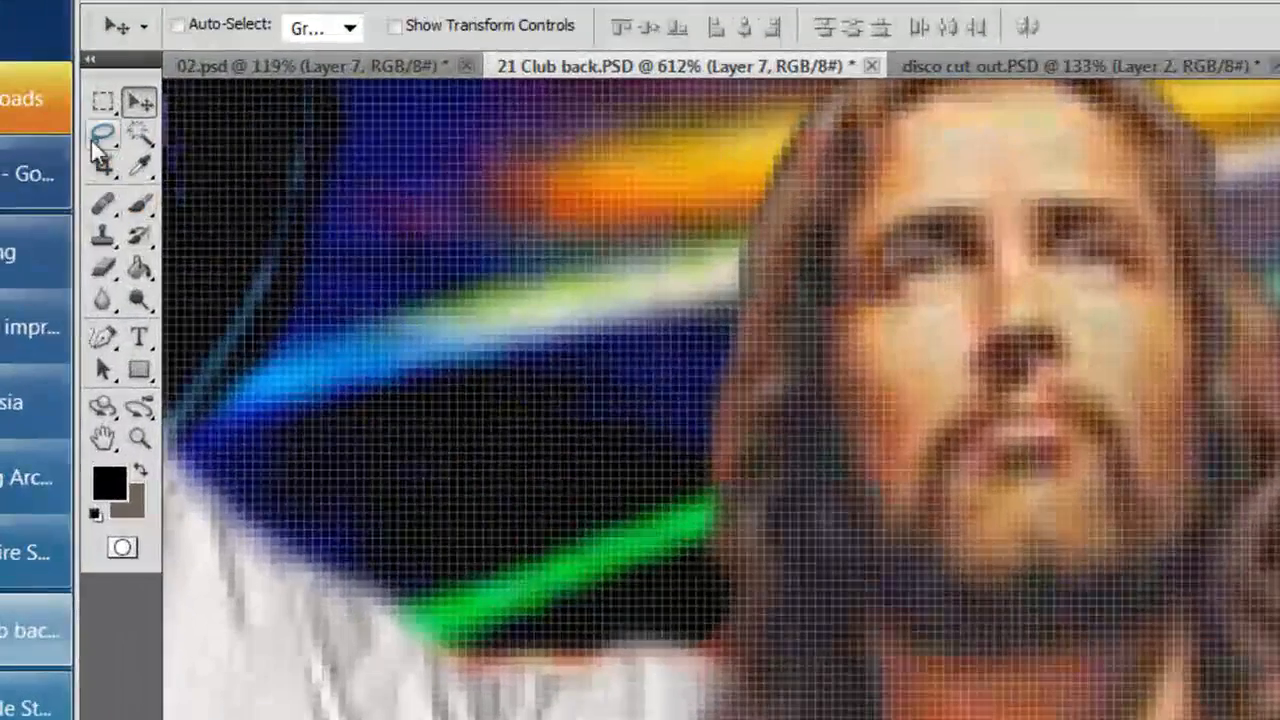
left_click(102, 134)
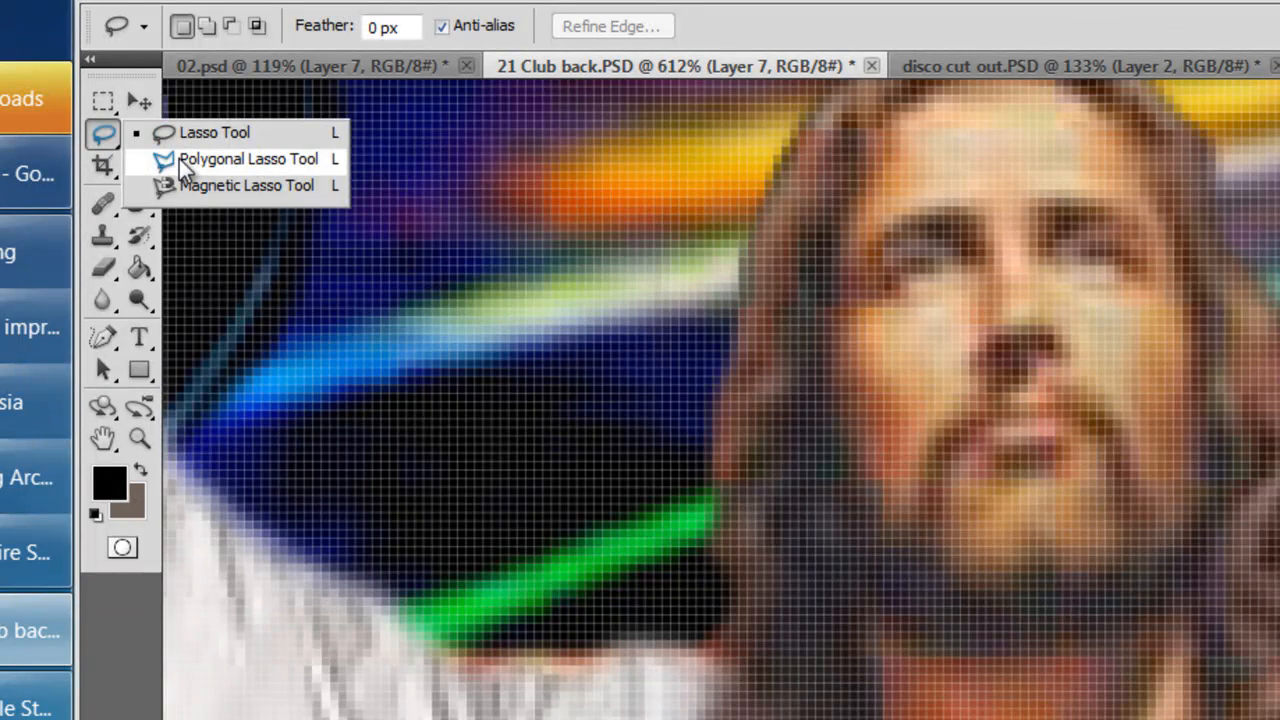
left_click(185, 161)
scroll(834, 537, "down", 5)
left_click(834, 537)
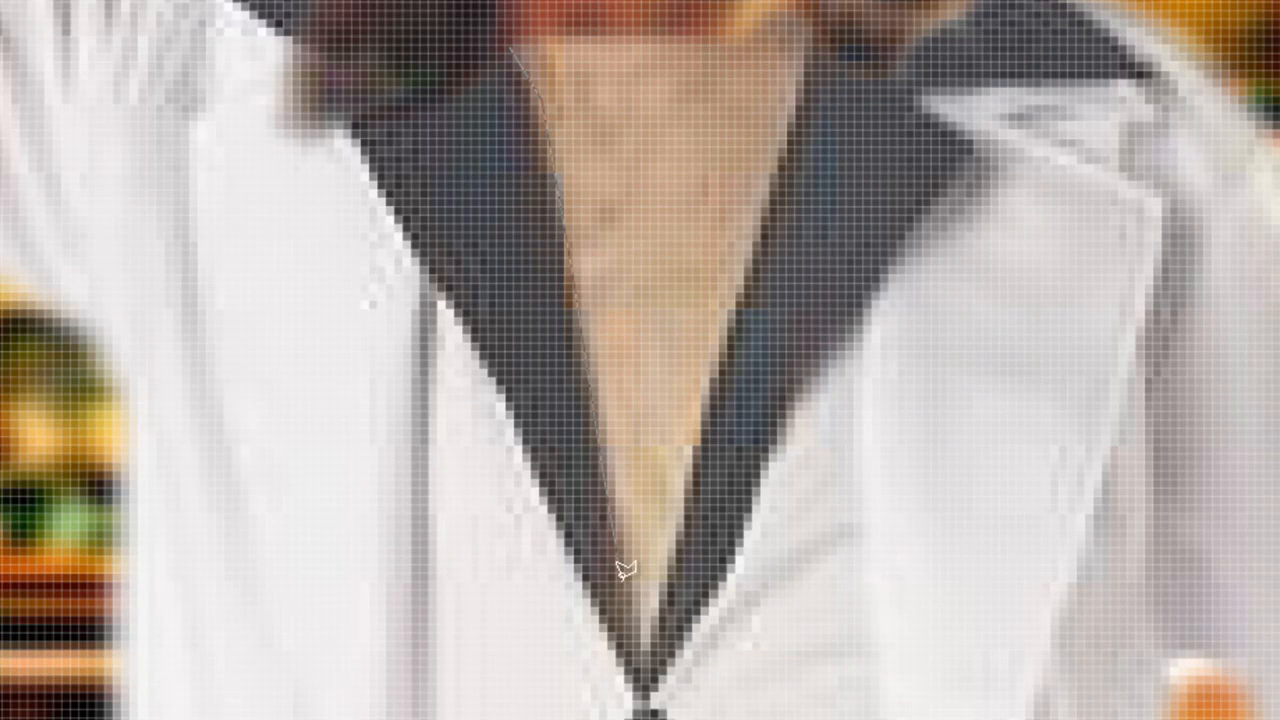
double_click(641, 648)
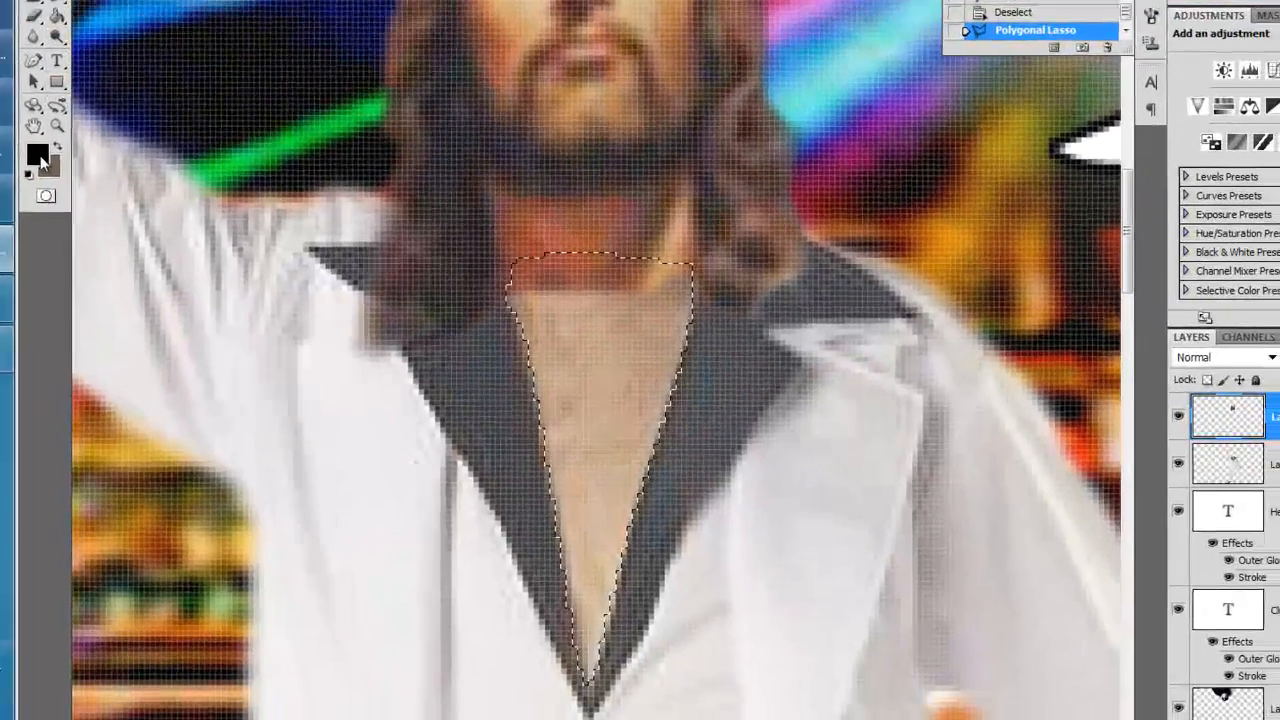
- Set the foreground color to a light skin tone (R 213, G 154, B 100) sampled from the bearded figure's neck
left_click(97, 167)
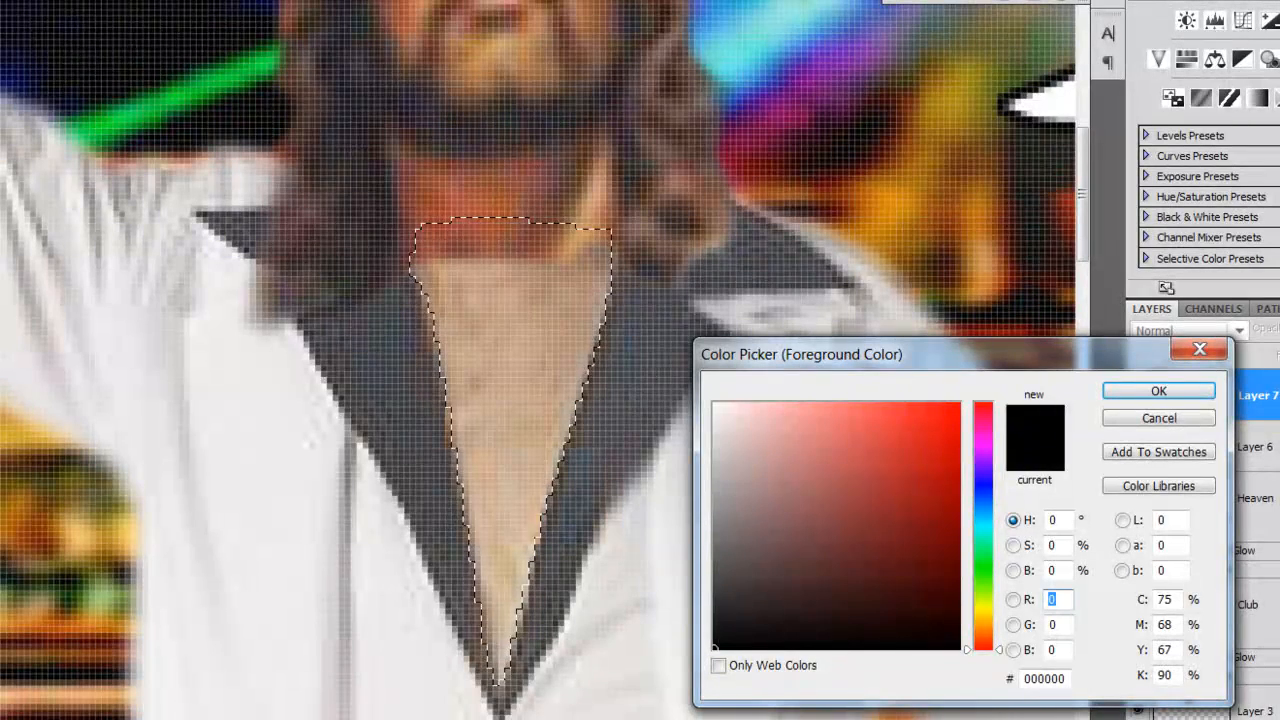
left_click(515, 183)
left_click(548, 182)
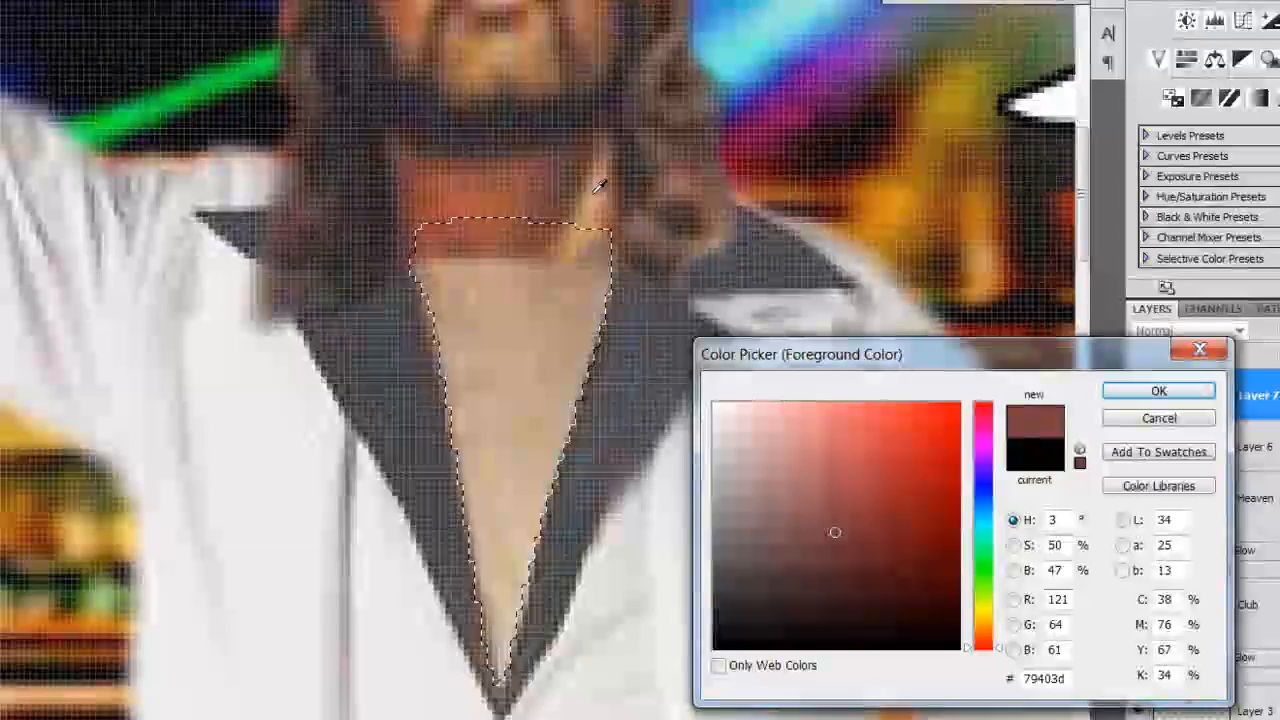
left_click(562, 186)
left_click(571, 190)
left_click(560, 188)
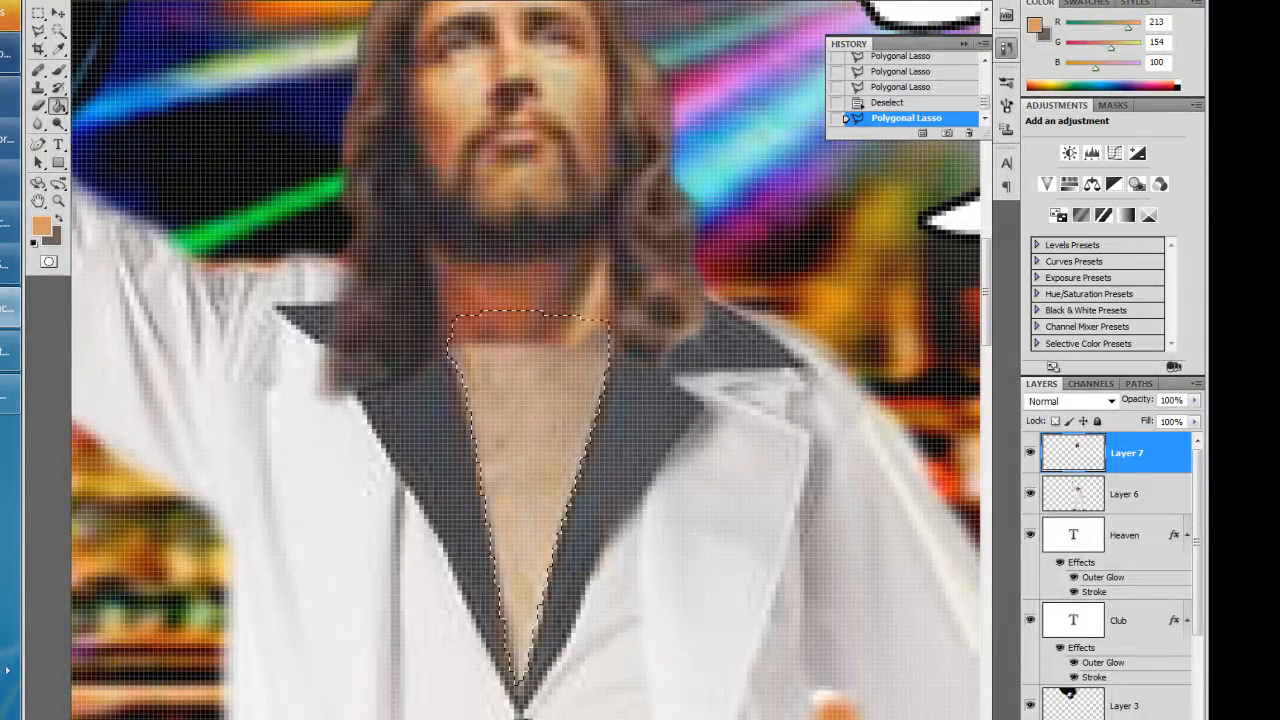
- Fill the chest selection with the skin tone on a new layer and set that layer's opacity to 35%
key("ctrl+shift+alt+n")
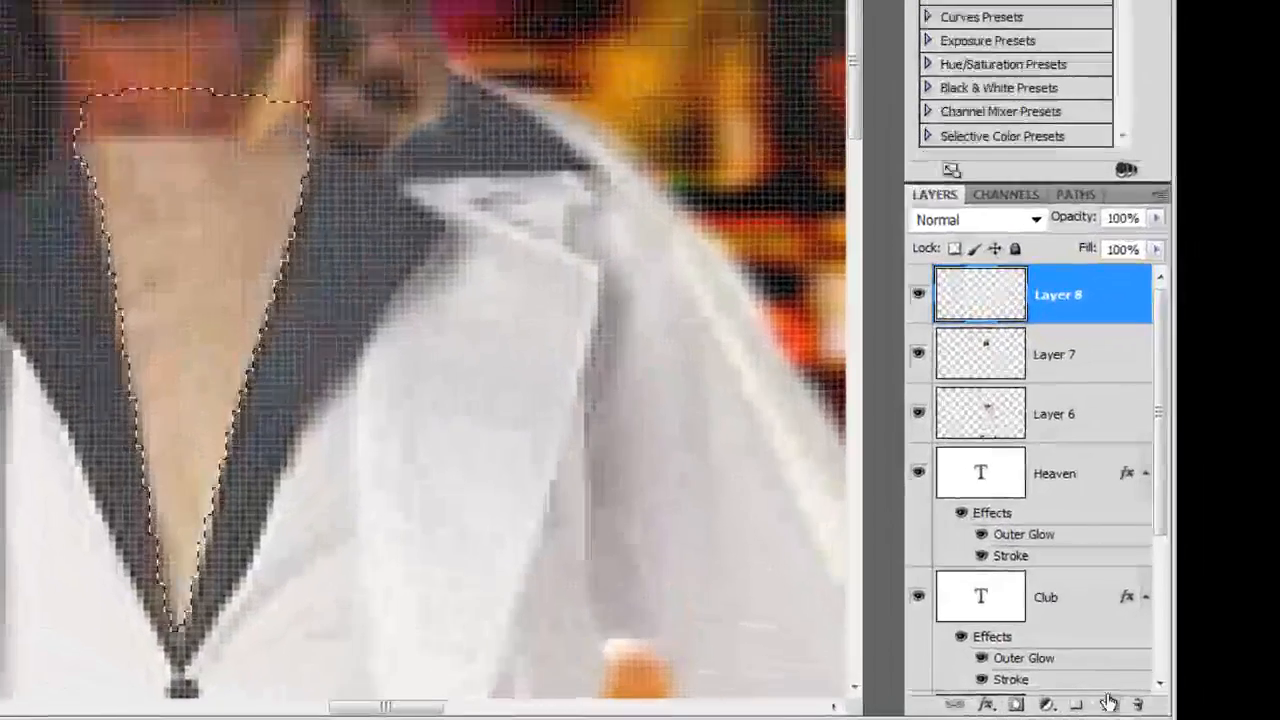
left_click(161, 213)
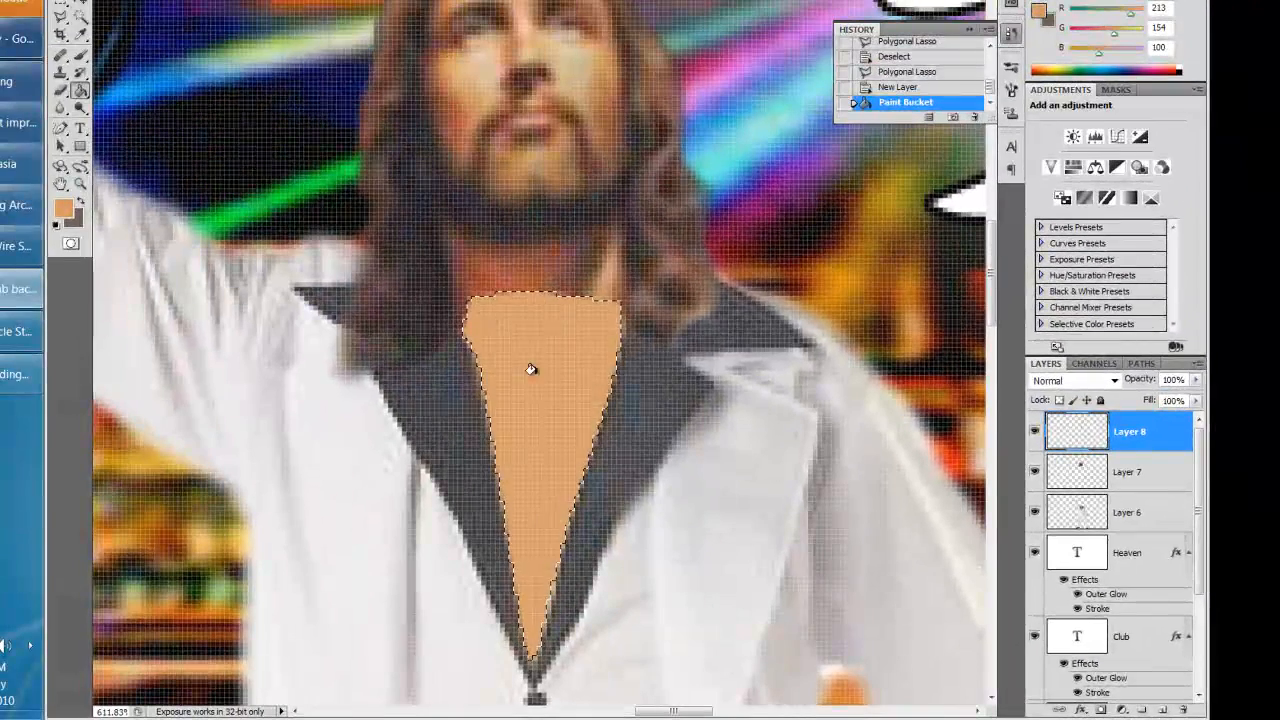
double_click(1079, 444)
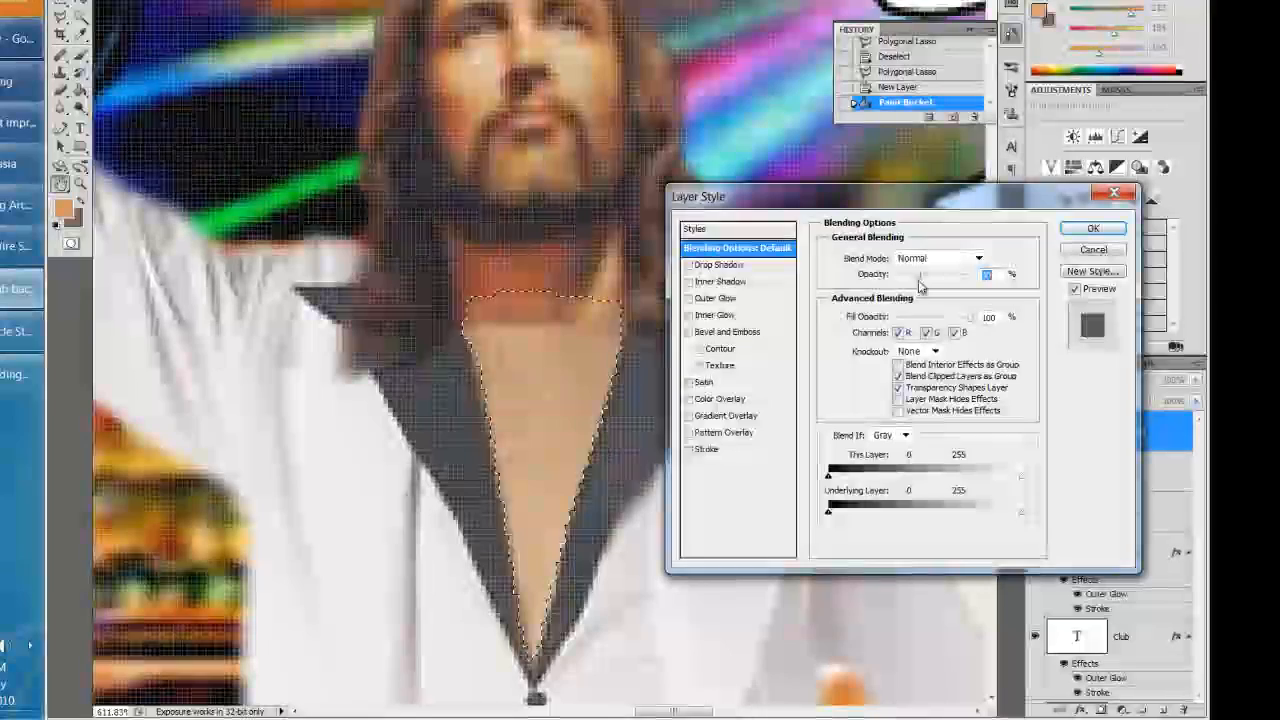
left_click(1074, 232)
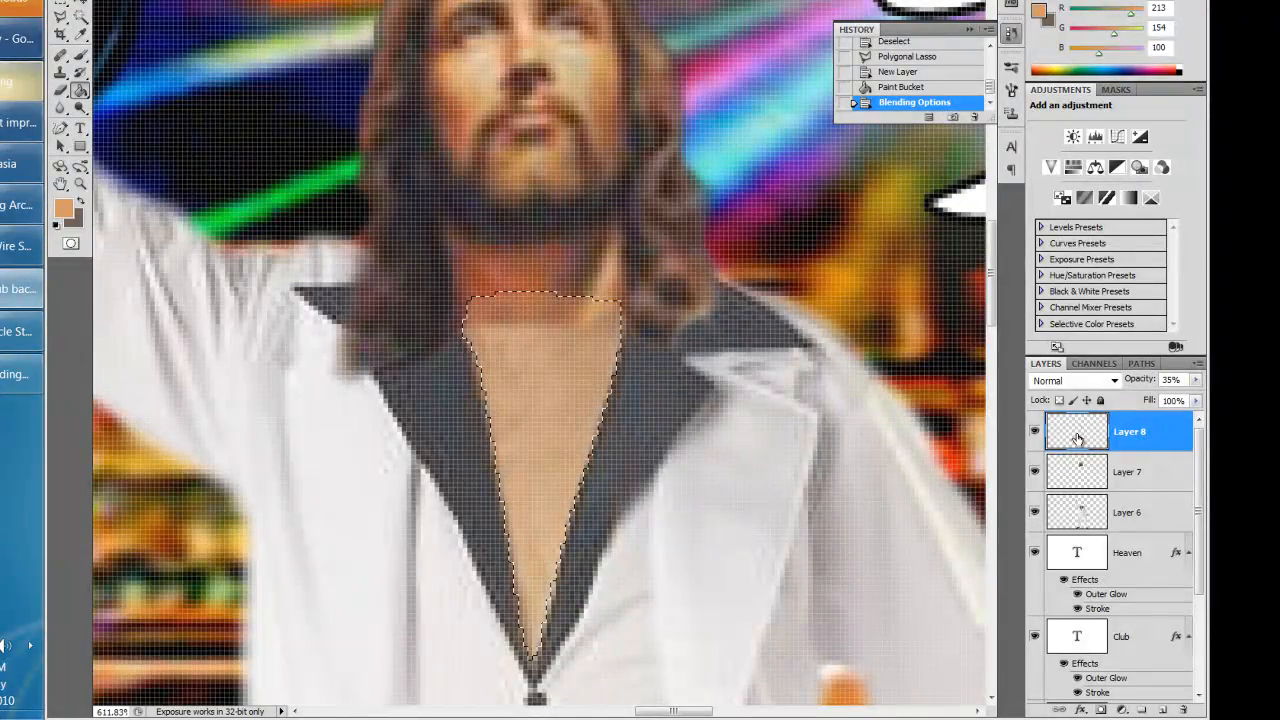
- Add a Color Overlay to Layer 8 using a reddish-brown skin tone sampled from the neck
double_click(1160, 432)
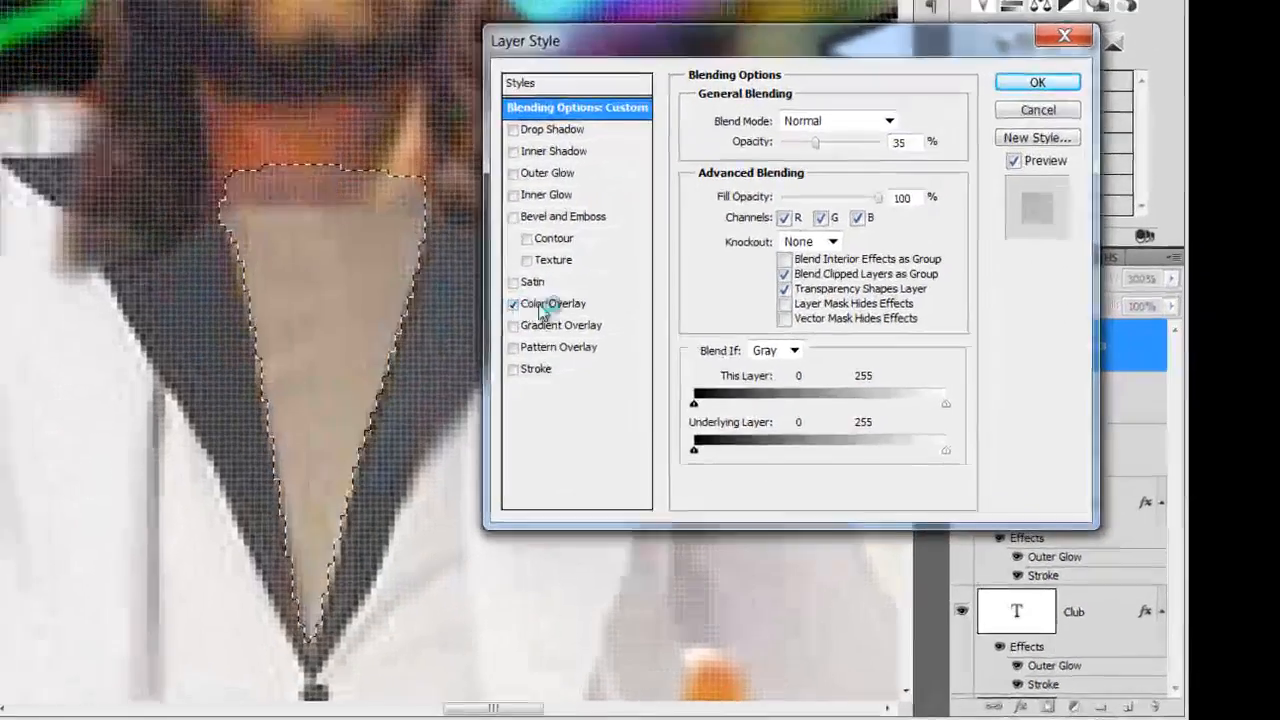
left_click(692, 398)
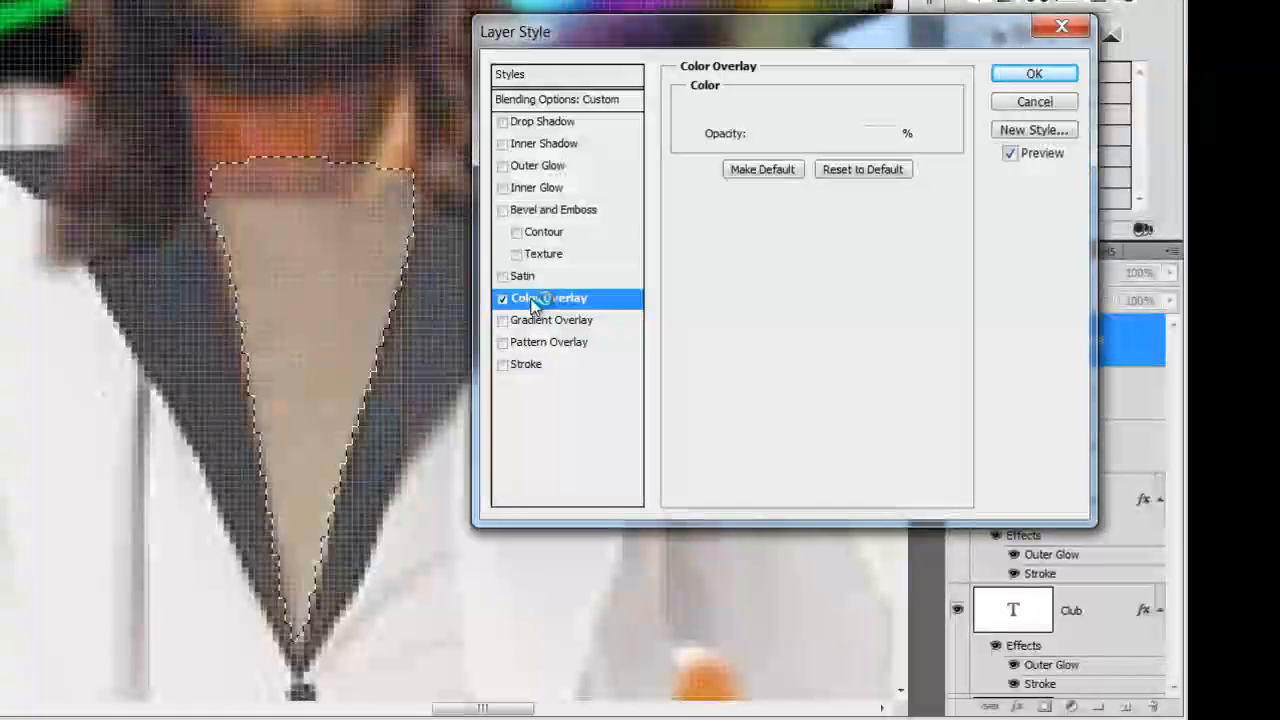
left_click(893, 112)
mouse_move(332, 116)
left_mouse_down()
mouse_move(288, 123)
mouse_move(337, 121)
left_mouse_up()
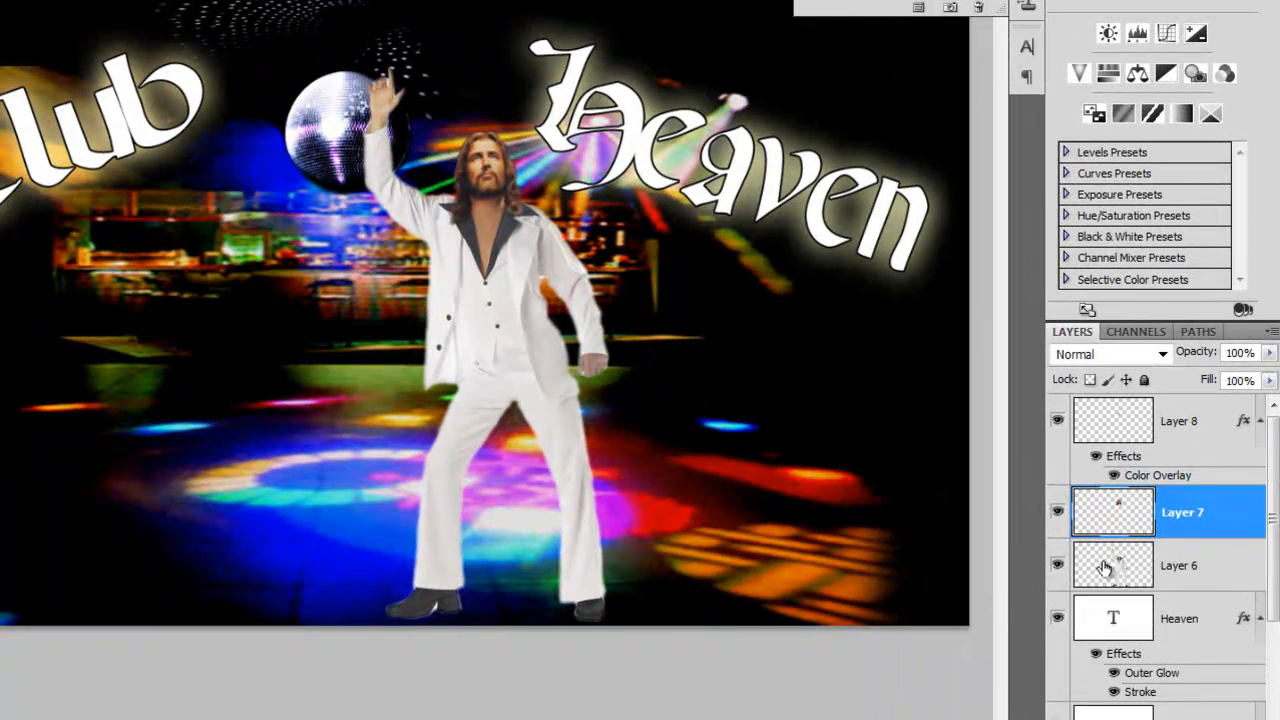
- Merge Layers 6, 7 and 8 into one layer and reposition the merged figure on the dance floor
left_click(1104, 568)
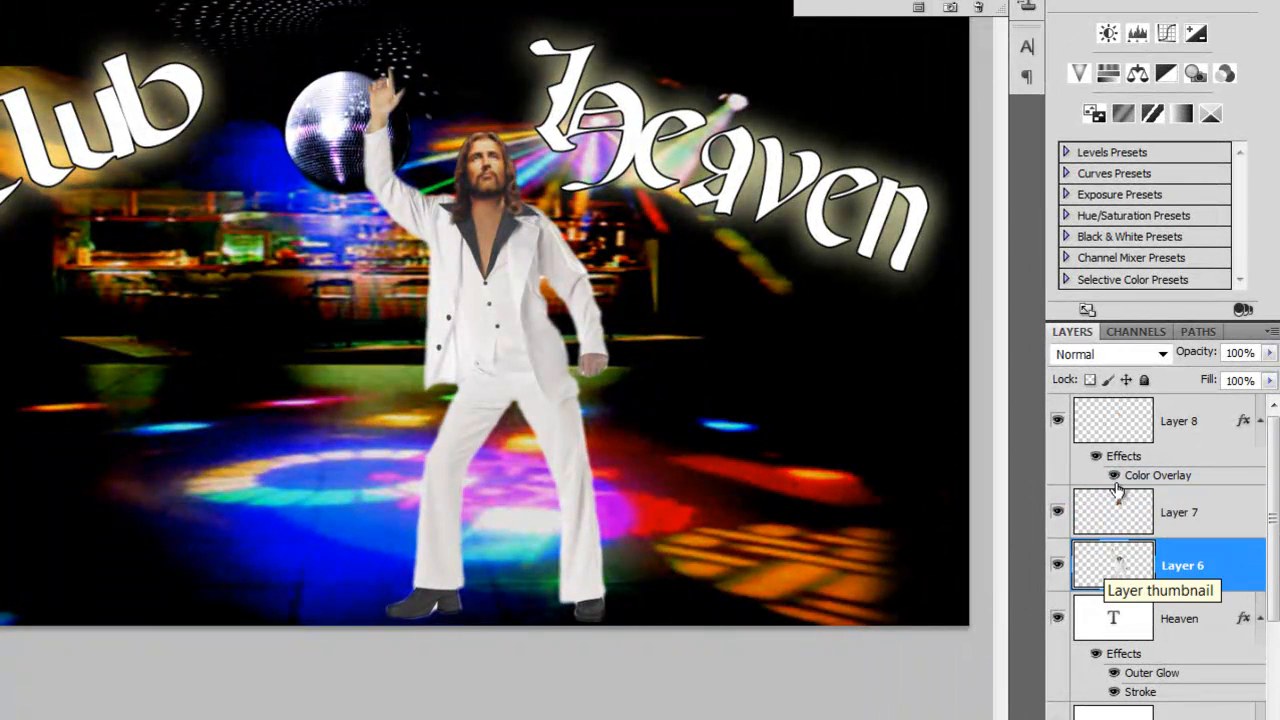
left_click(1180, 421, "shift")
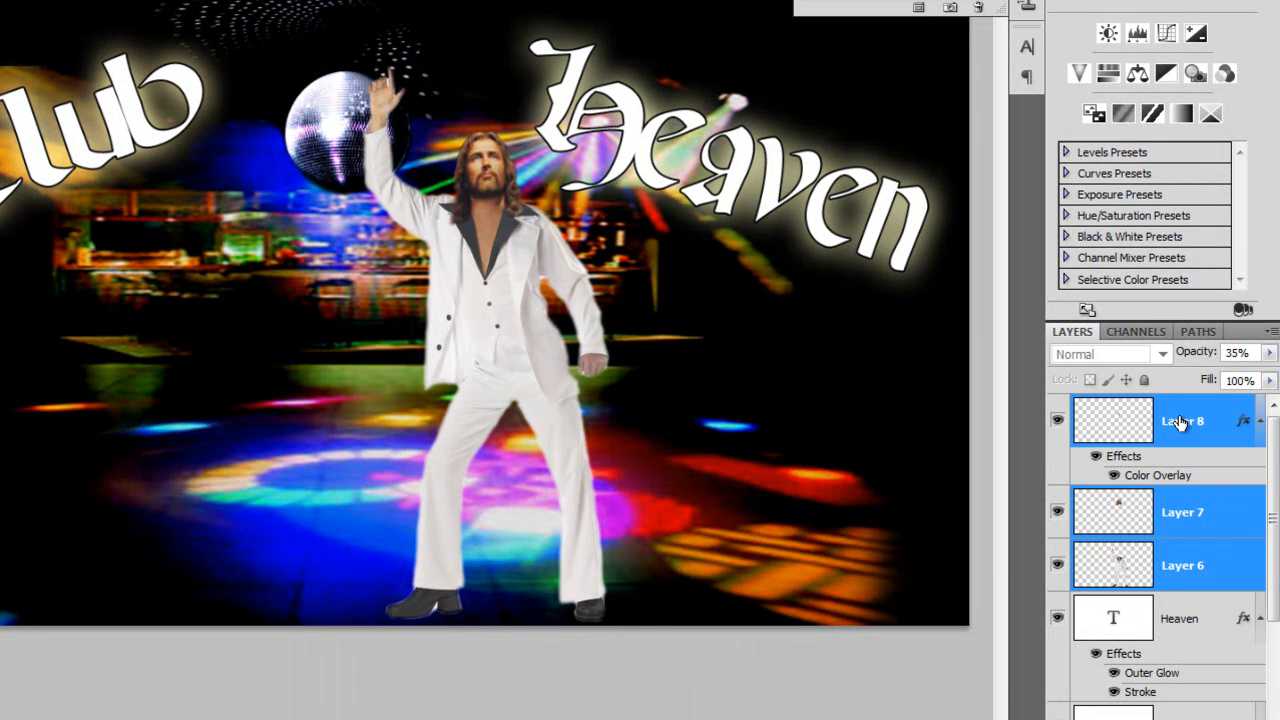
right_click(1201, 573)
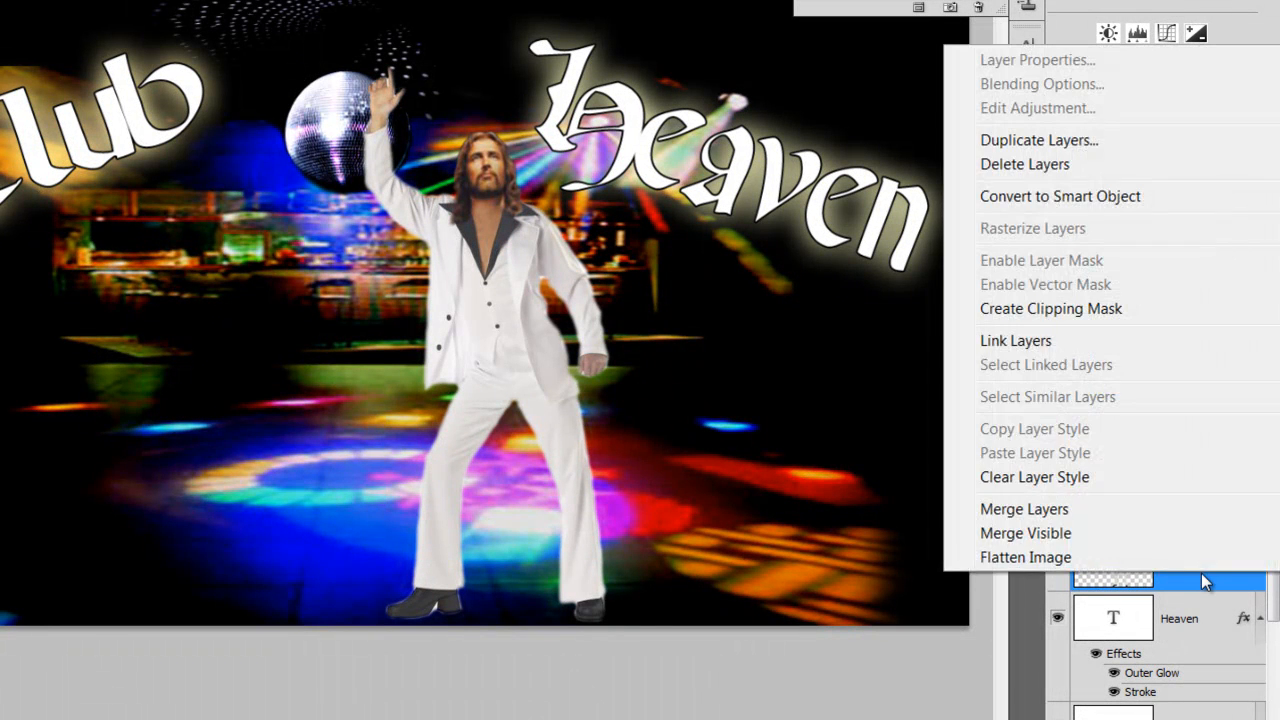
left_click(1040, 515)
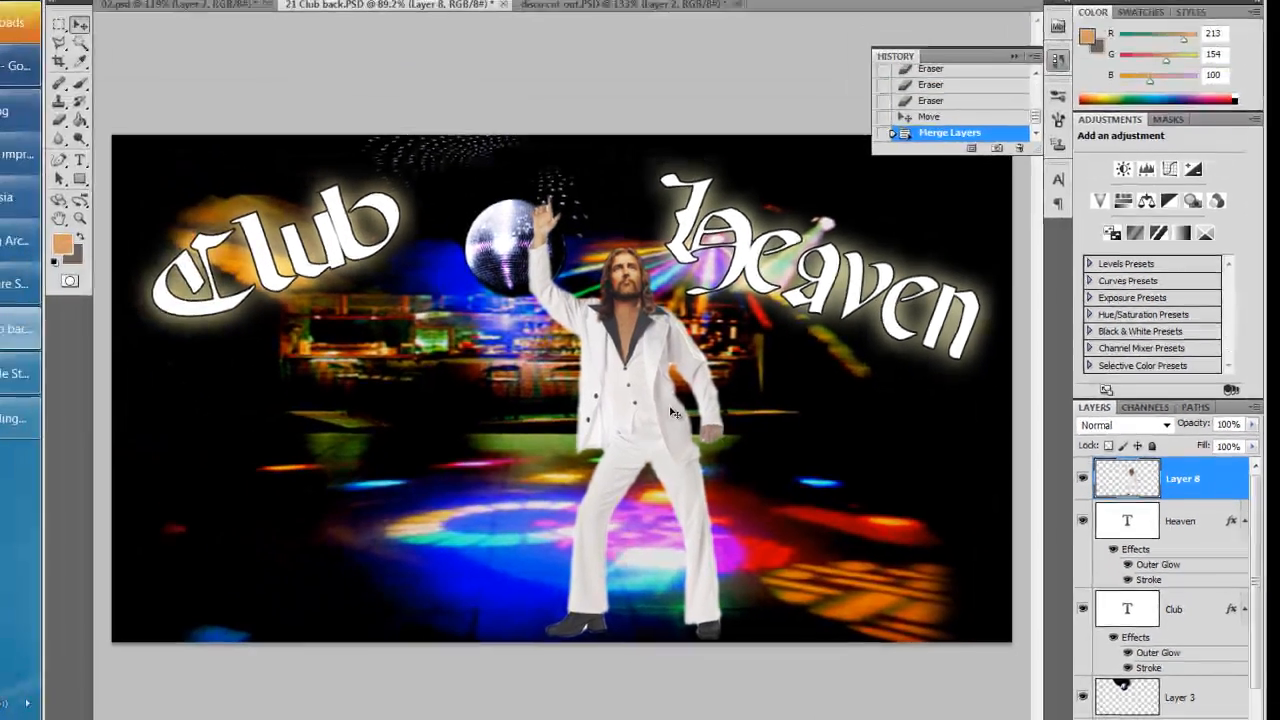
left_click_drag(776, 320, 558, 320)
left_click_drag(688, 400, 680, 410)
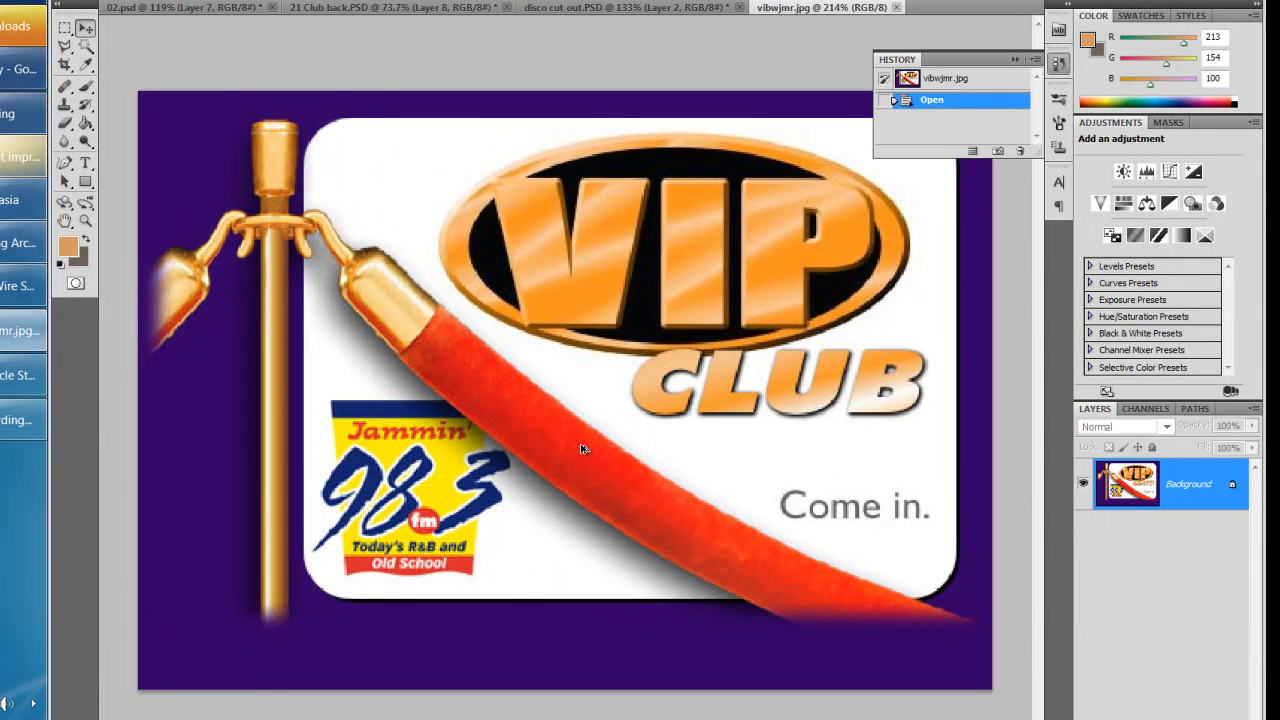
- In vibwjmr.jpg, cut the whole canvas onto a new layer and delete the Background layer
scroll(584, 449, "down", 1)
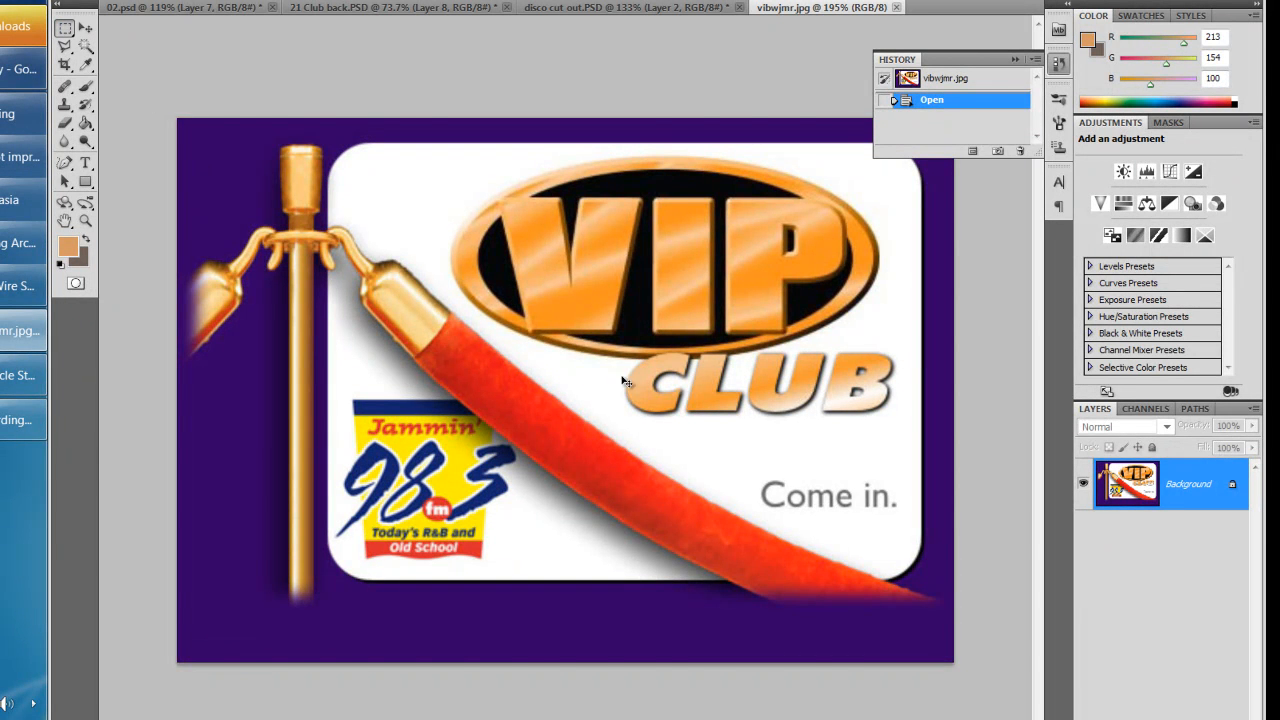
key("ctrl+a")
right_click(651, 317)
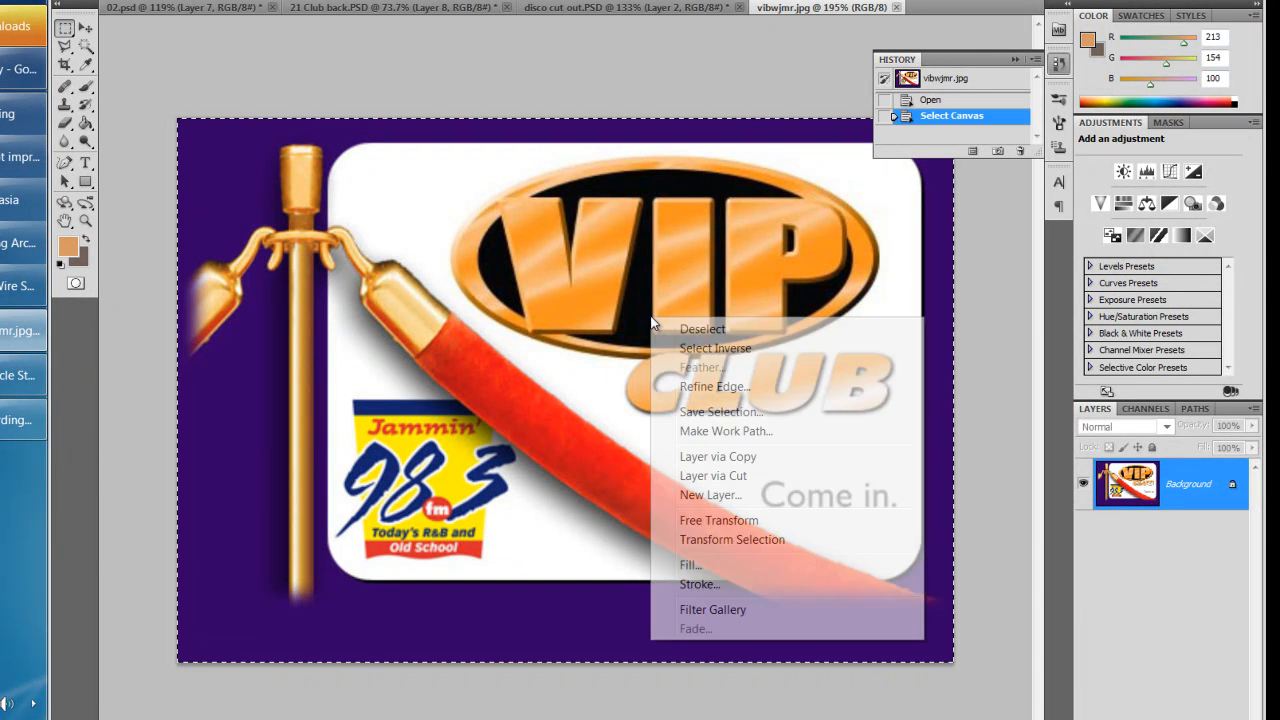
left_click(726, 475)
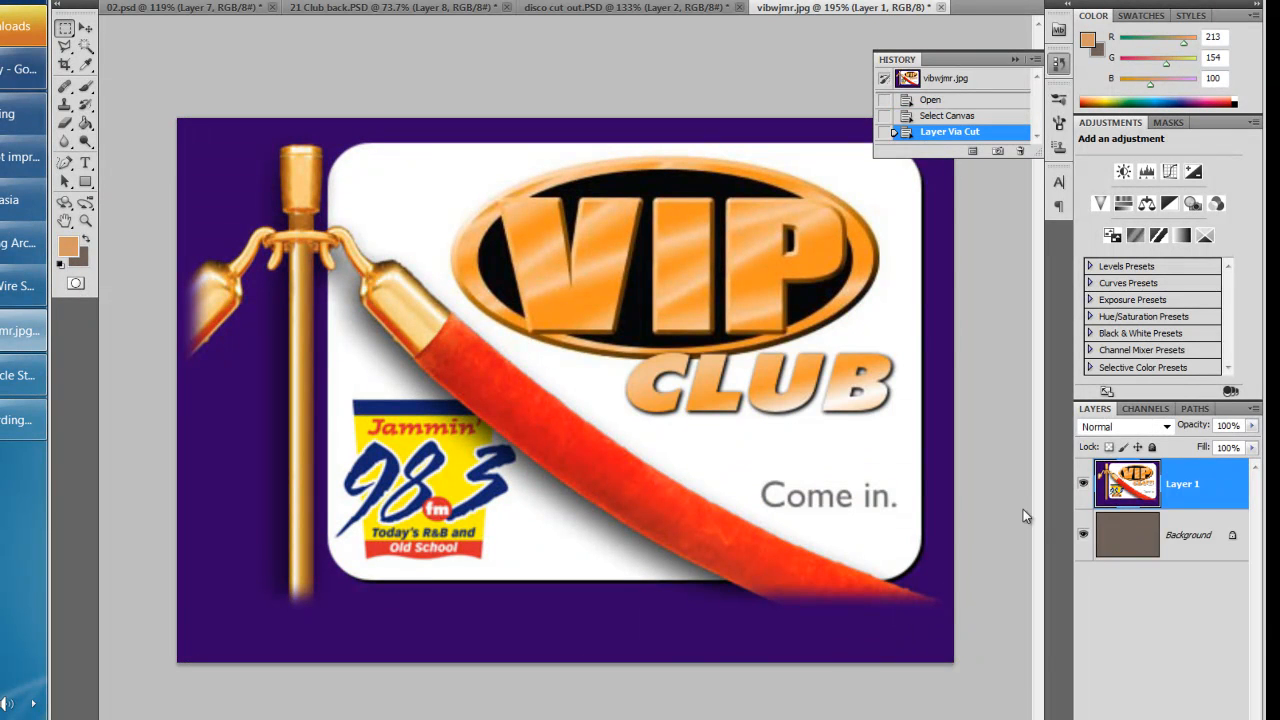
left_click(1114, 539)
key("Delete")
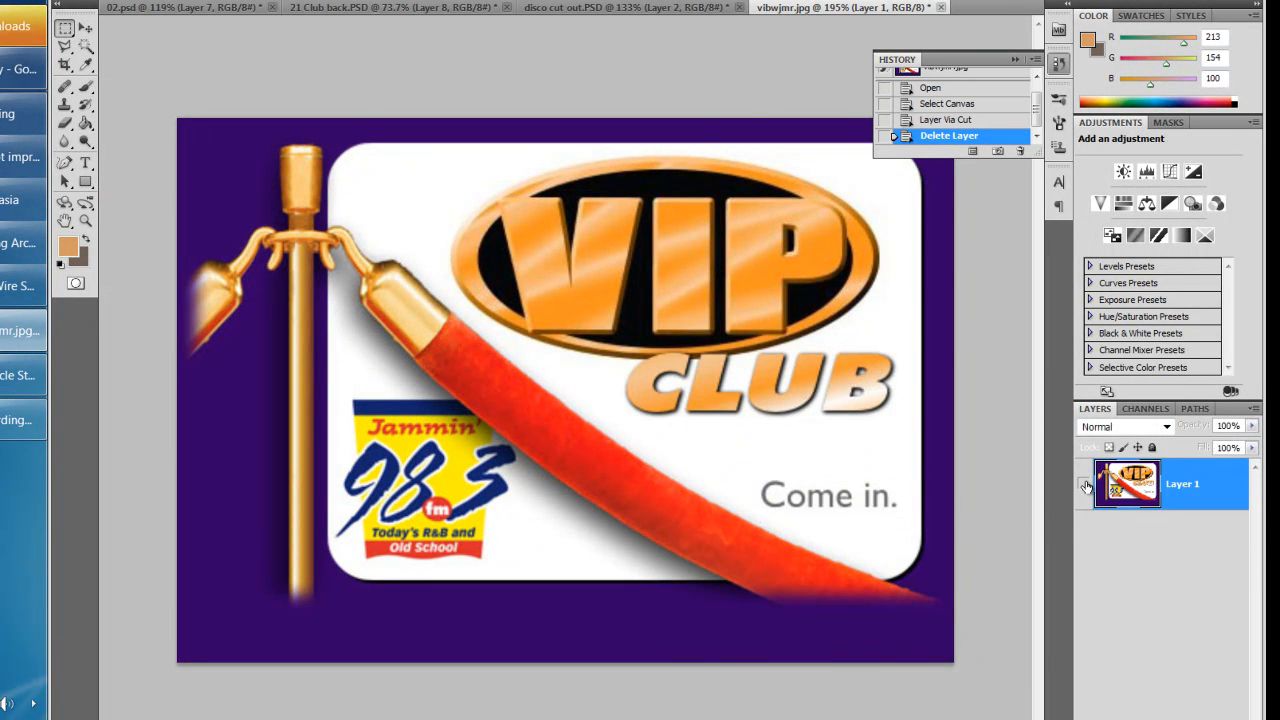
left_click(1086, 487)
left_click(1085, 487)
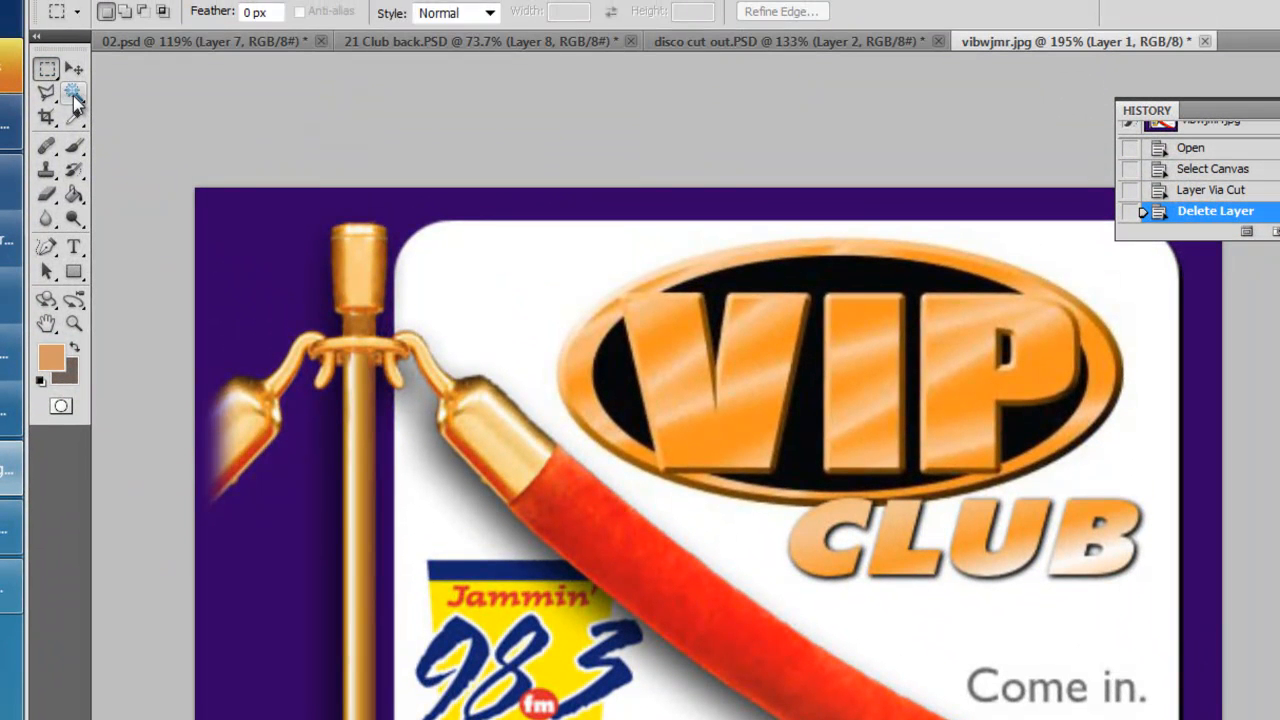
- Select the purple background around the VIP card with the Magic Wand at tolerance 32, delete it, and deselect
left_click(73, 95)
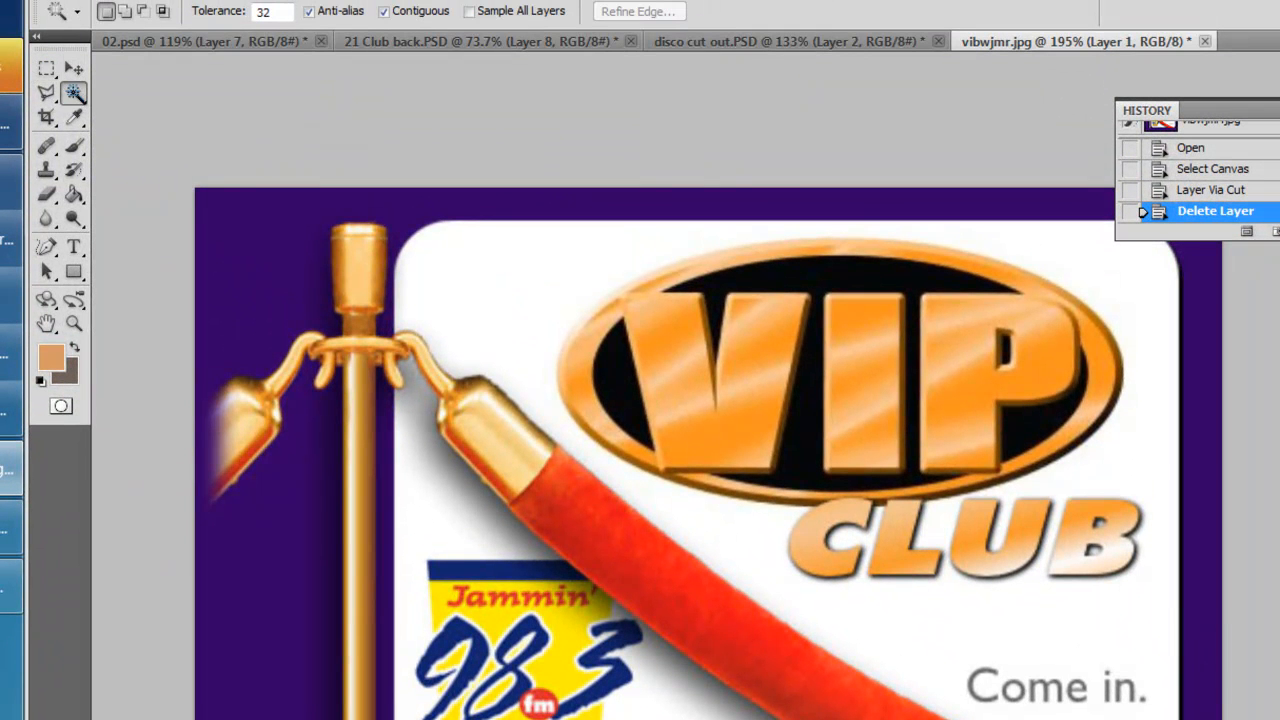
left_click(294, 423)
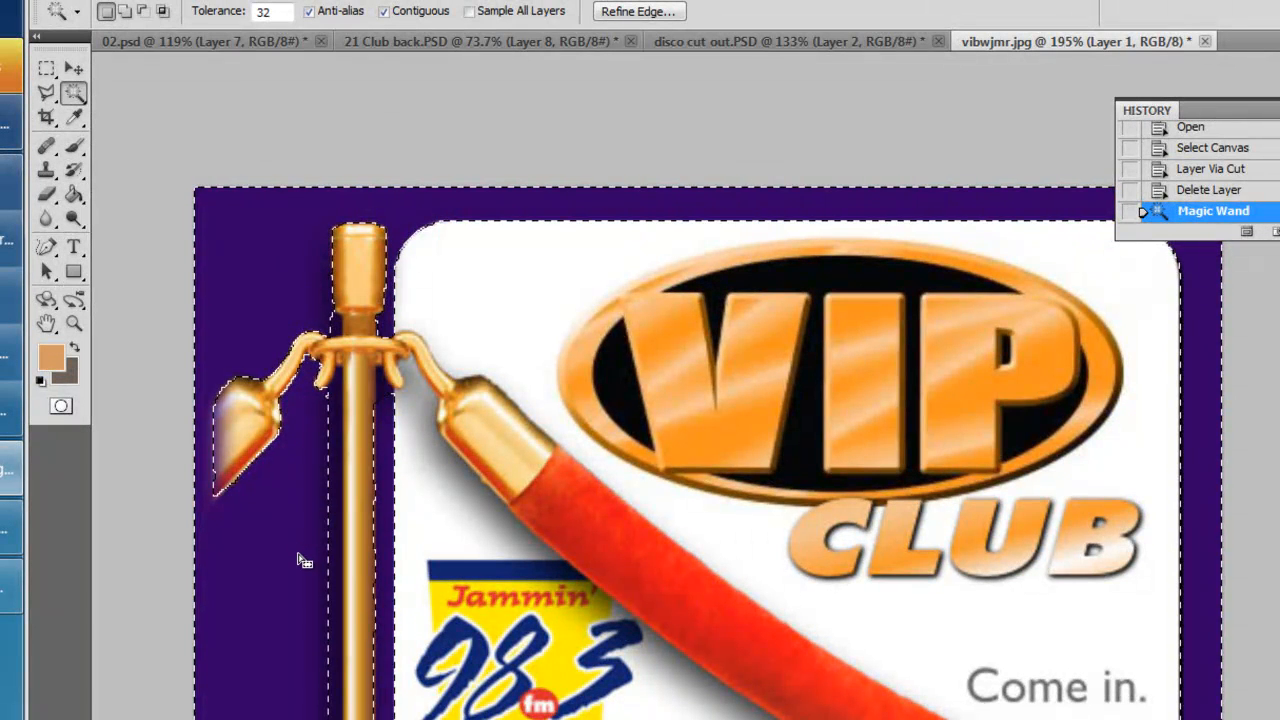
key("Delete")
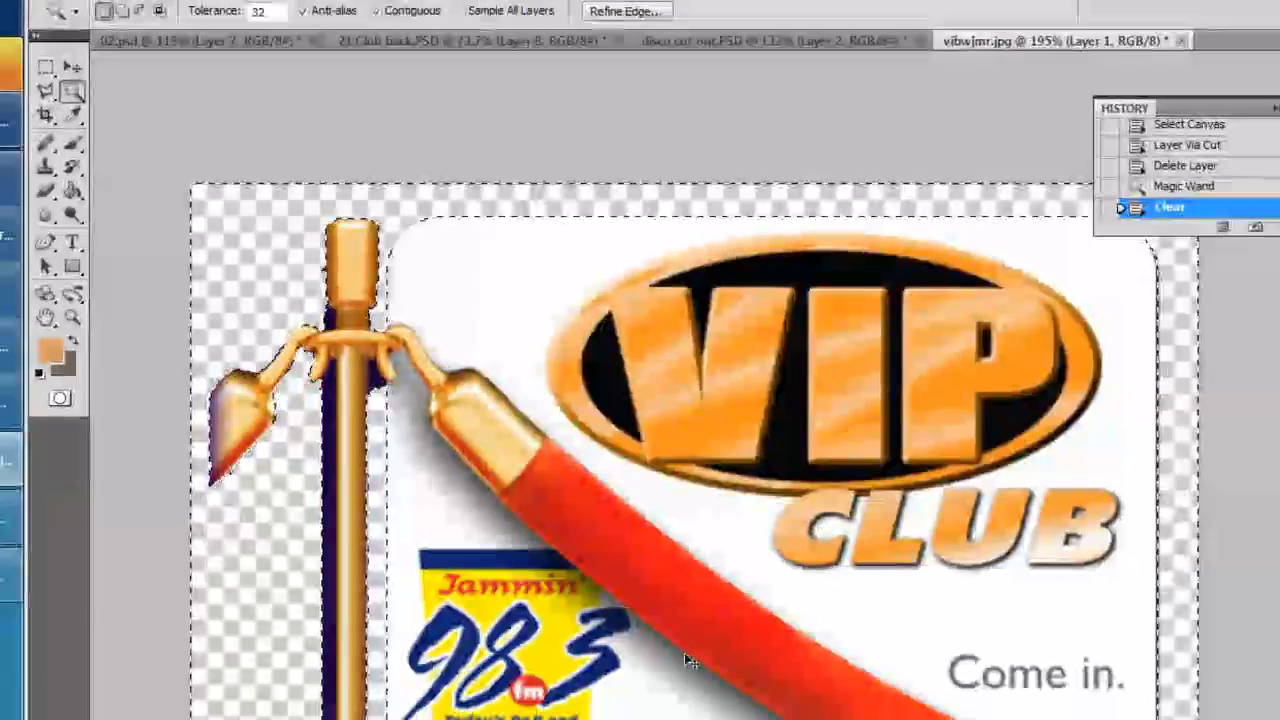
key("ctrl+d")
- Soften the jagged edges of the cut-off rope end beside the post with the Blur tool at 12 px and about 57% hardness
scroll(194, 446, "up", 3)
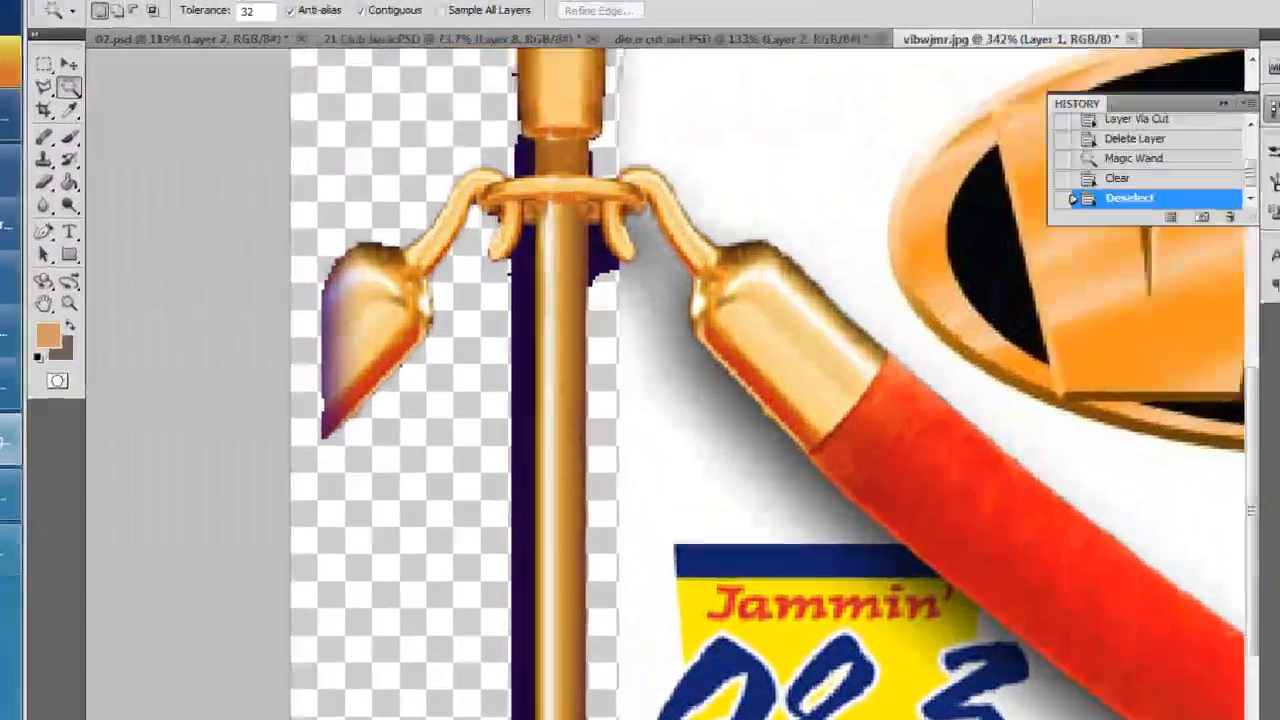
scroll(380, 325, "up", 4)
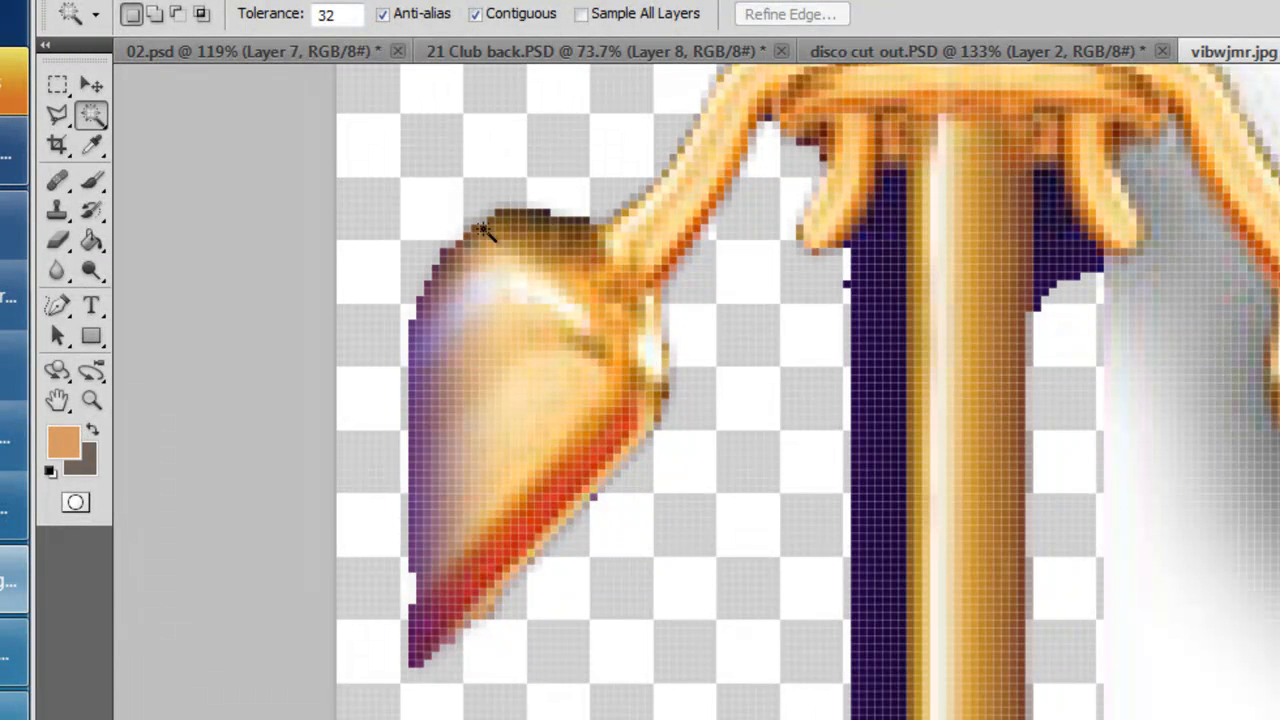
scroll(497, 552, "up", 2)
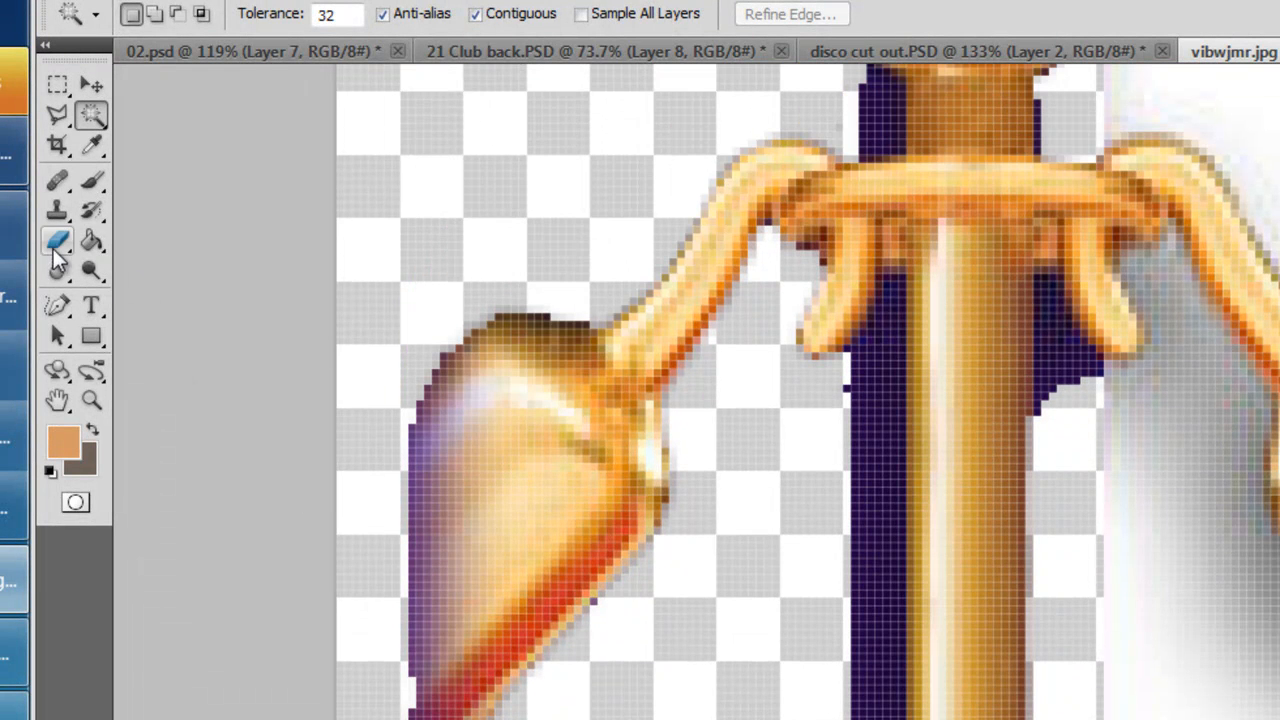
left_click(57, 271)
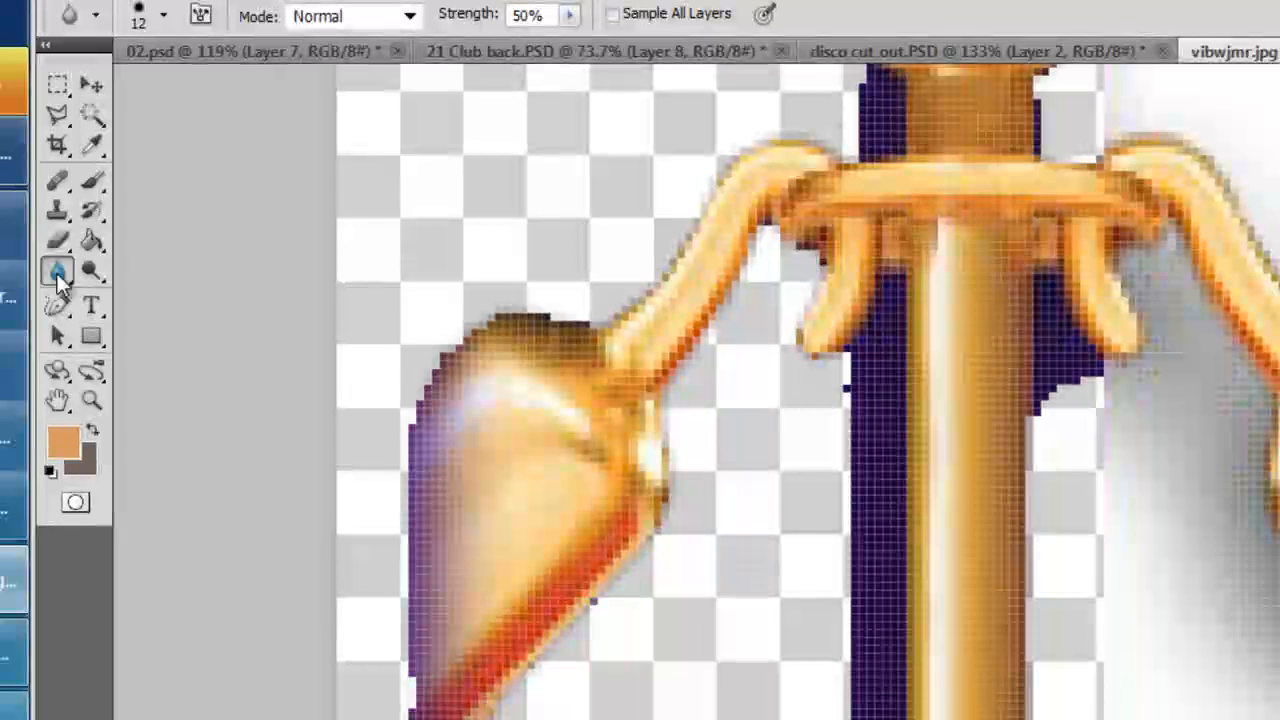
right_click(436, 303)
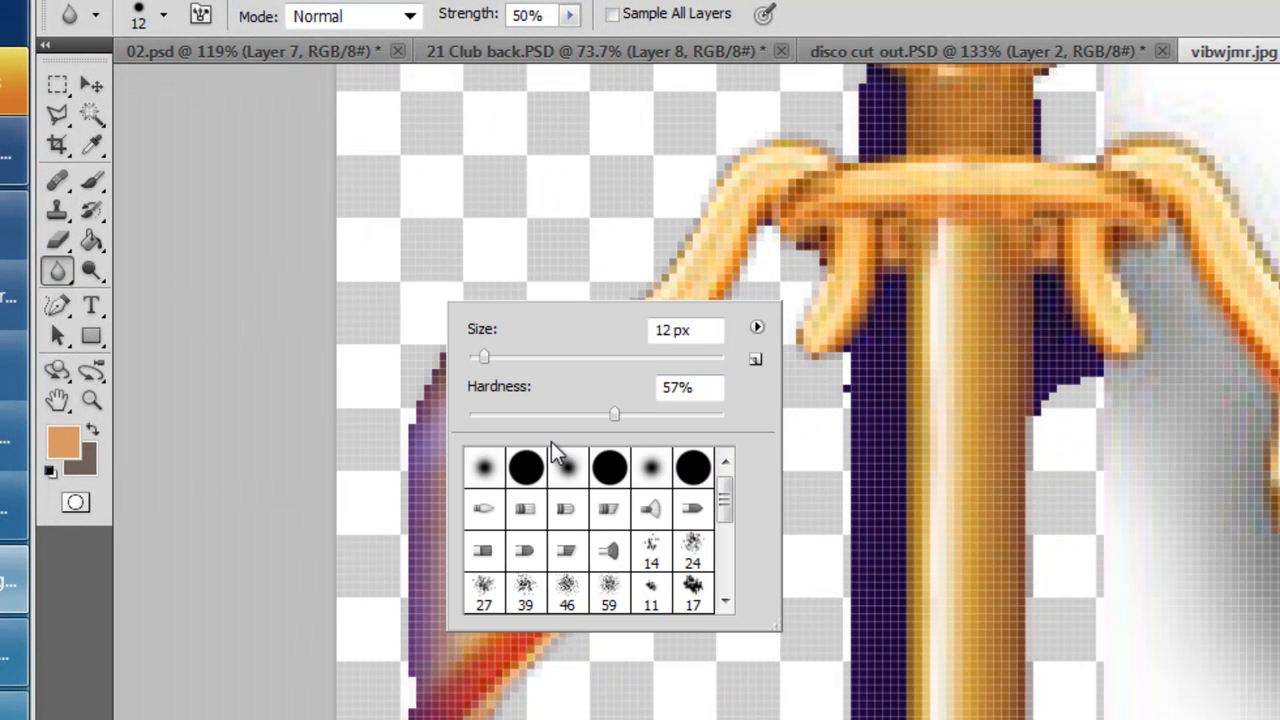
left_click_drag(616, 415, 618, 413)
left_click(411, 227)
mouse_move(512, 287)
left_mouse_down()
mouse_move(403, 329)
mouse_move(460, 617)
mouse_move(597, 562)
mouse_move(523, 680)
mouse_move(394, 614)
mouse_move(409, 420)
left_mouse_up()
- Blur both side edges of the gold cap at the top of the rope post
scroll(823, 690, "up", 1)
scroll(825, 690, "up", 5)
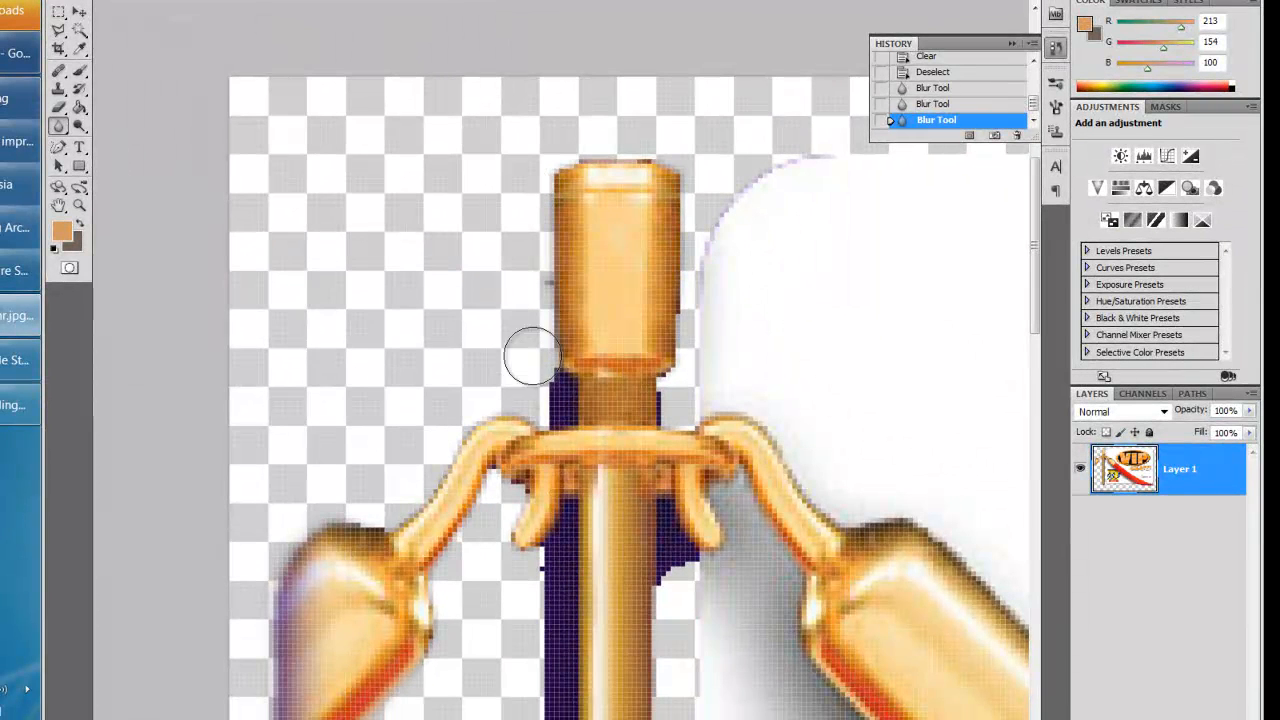
left_click_drag(532, 355, 531, 377)
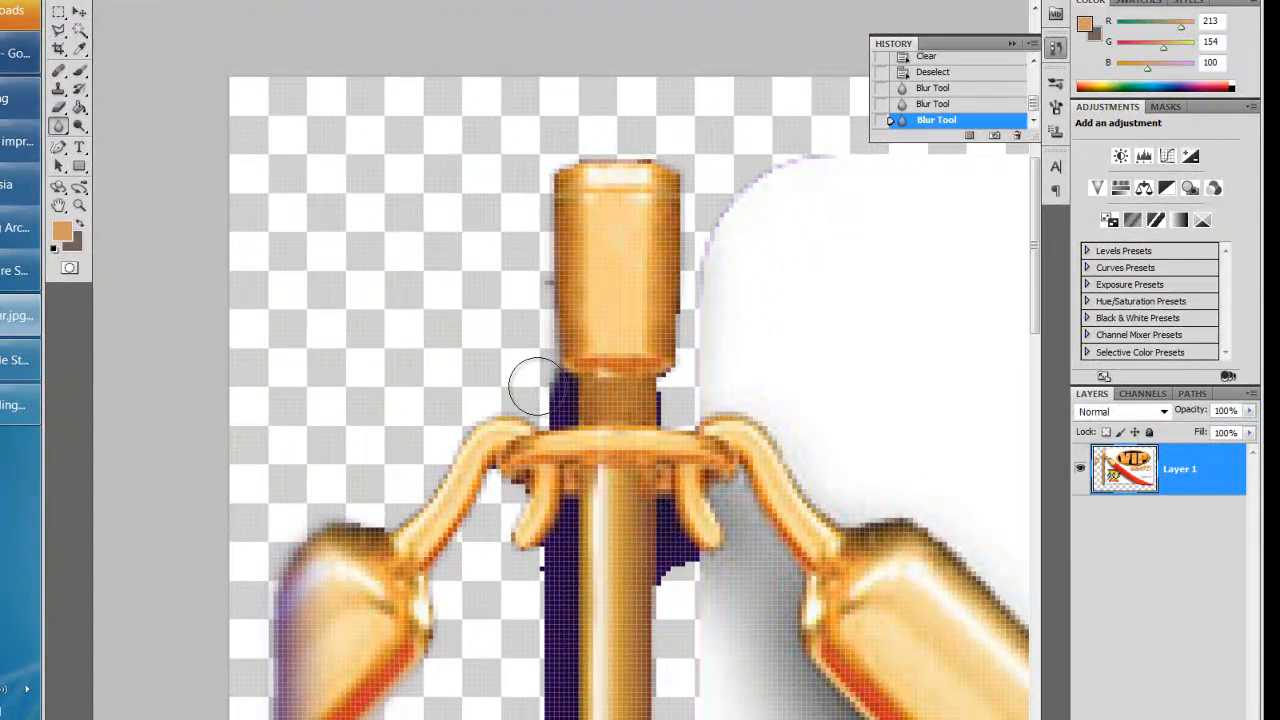
left_click_drag(686, 189, 683, 330)
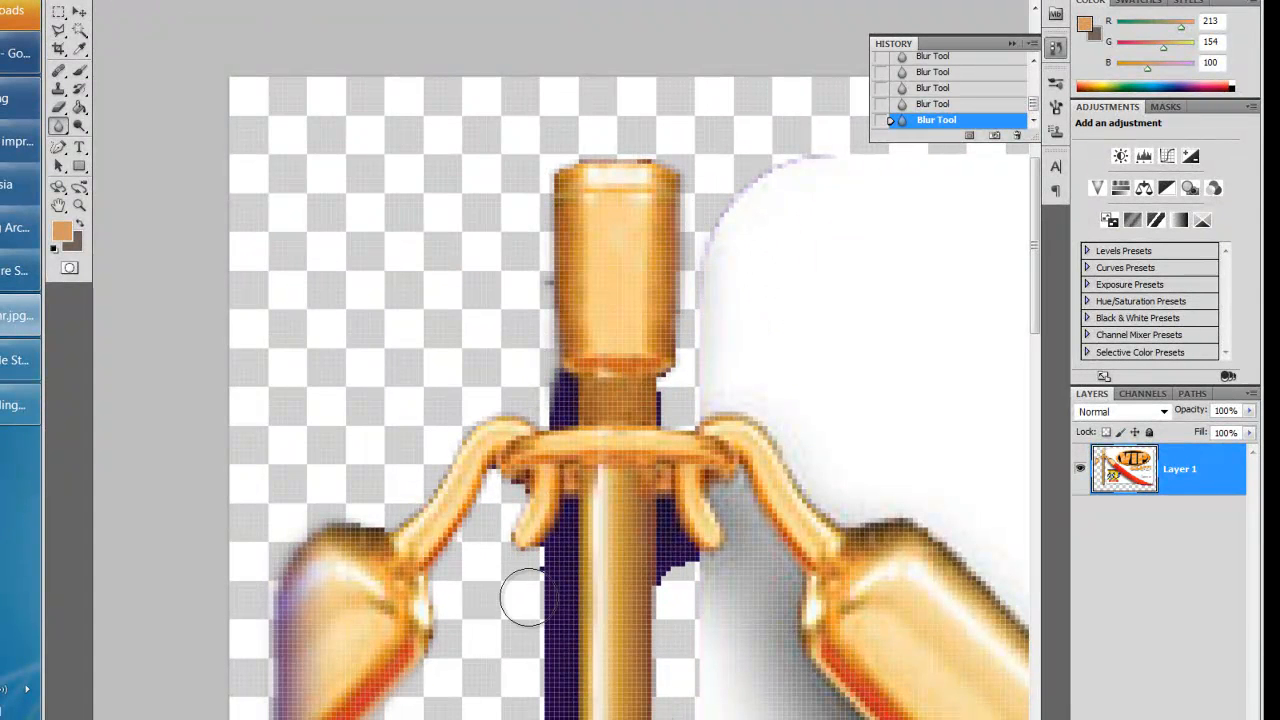
- Delete the leftover purple patches around the post and below its cap with the Magic Wand, and deselect
scroll(522, 597, "down", 6)
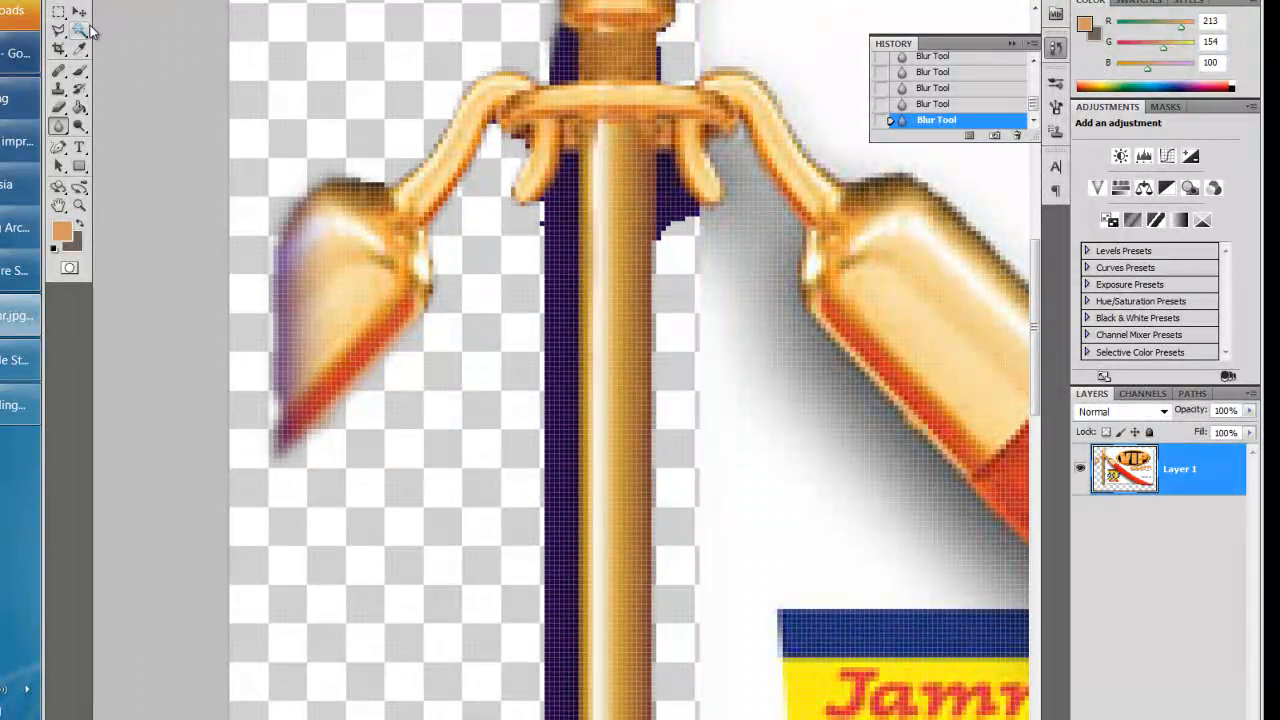
left_click(558, 340)
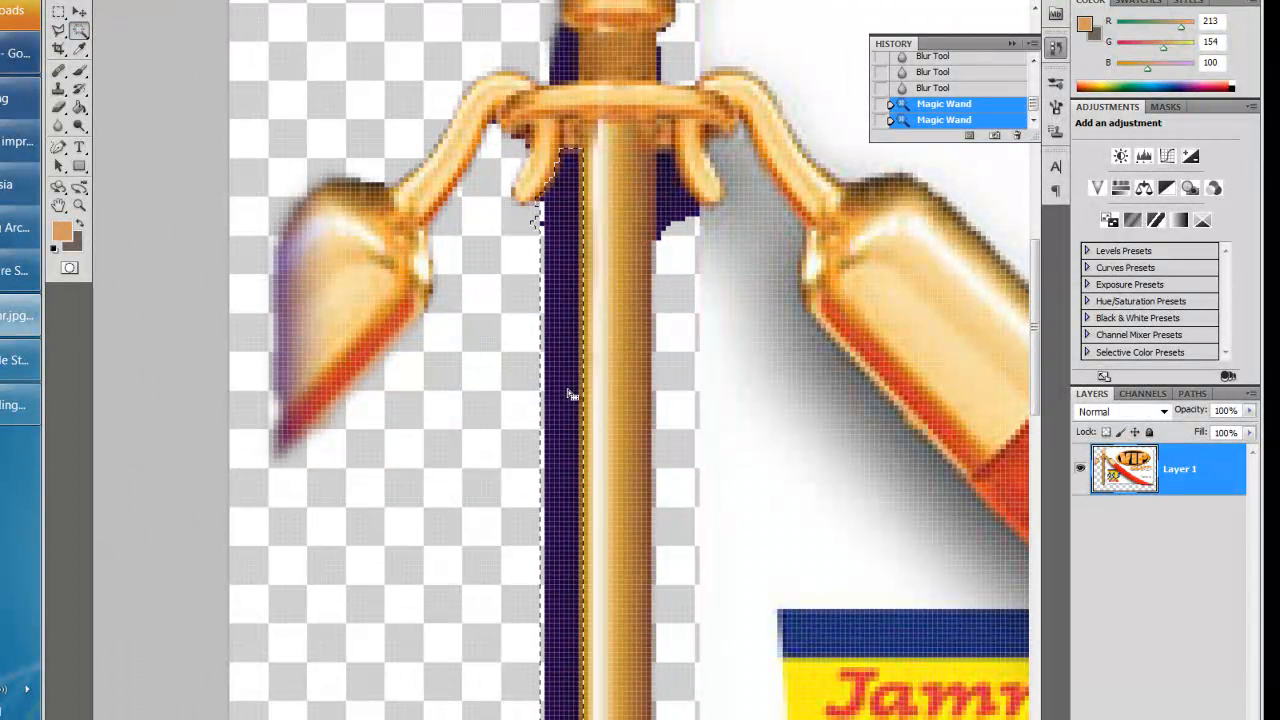
key("Delete")
left_click(688, 222)
key("Delete")
scroll(702, 303, "up", 2)
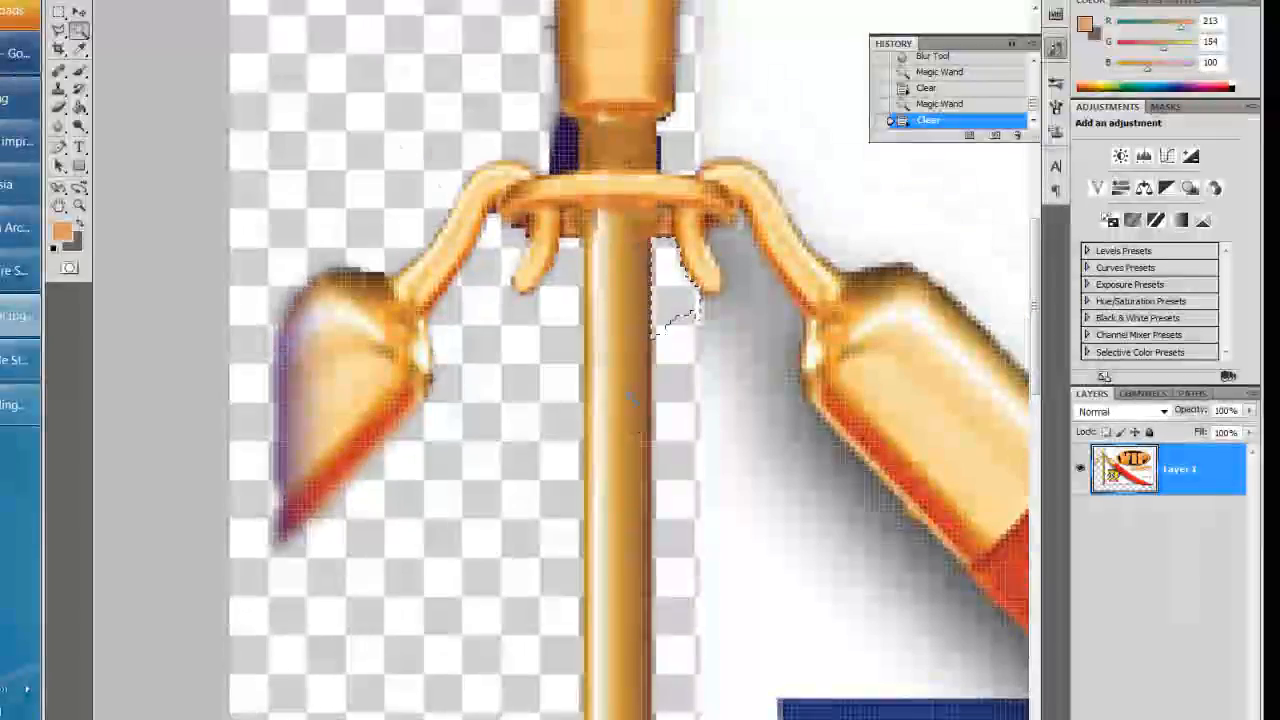
left_click(561, 157)
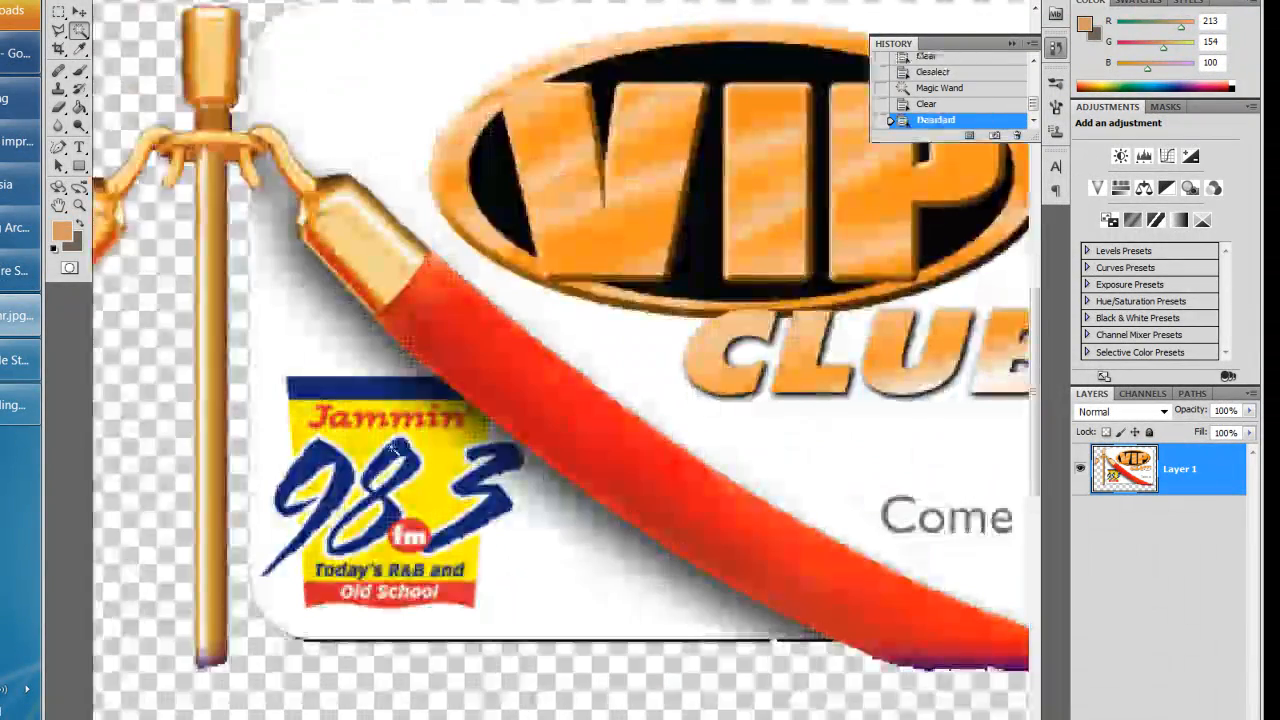
- Choose the Brush tool and sample the card's white background beside the Jammin' 98.3 logo as the foreground colour
left_click(395, 449)
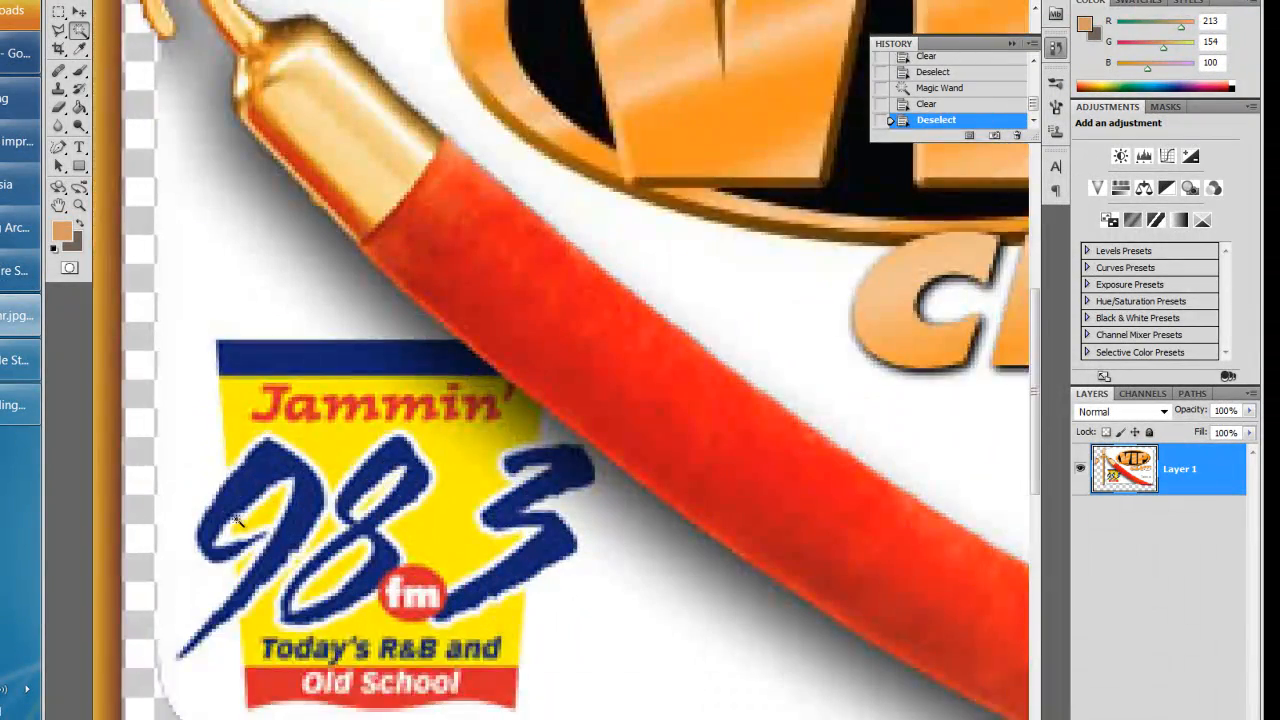
scroll(370, 450, "down", 2)
left_click(336, 451)
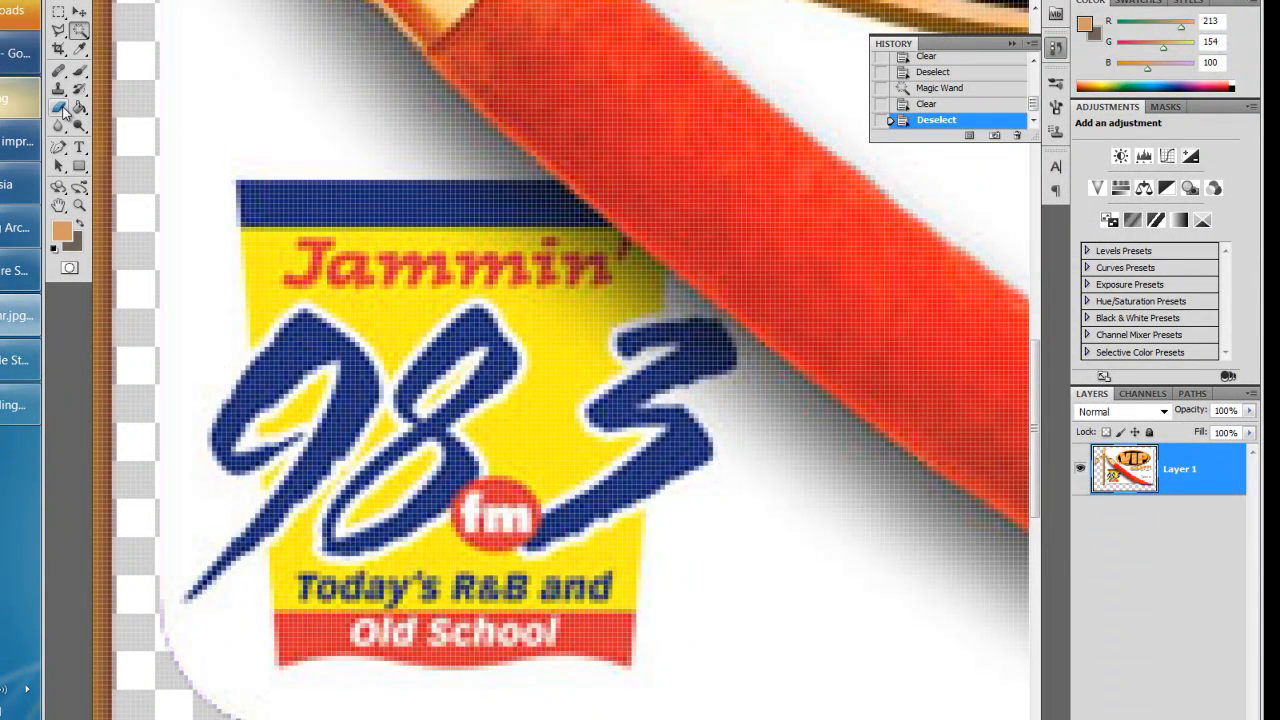
left_click(60, 108)
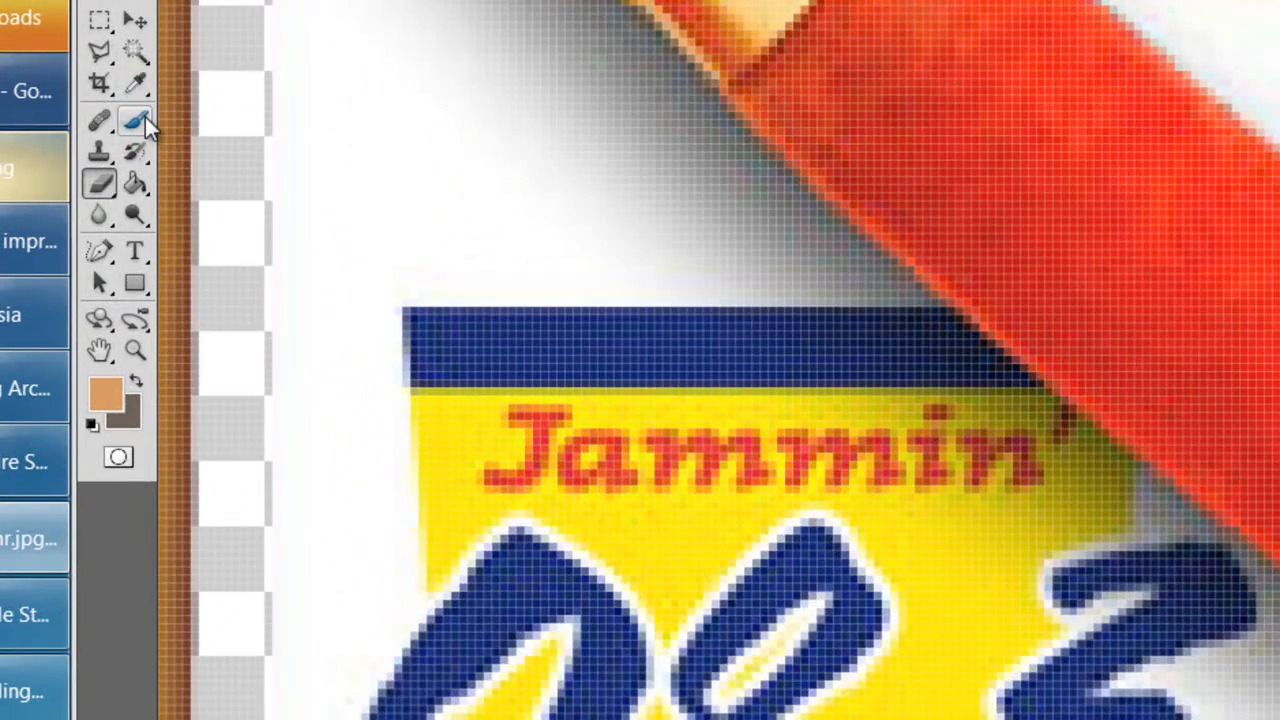
left_click(142, 120)
right_click(145, 118)
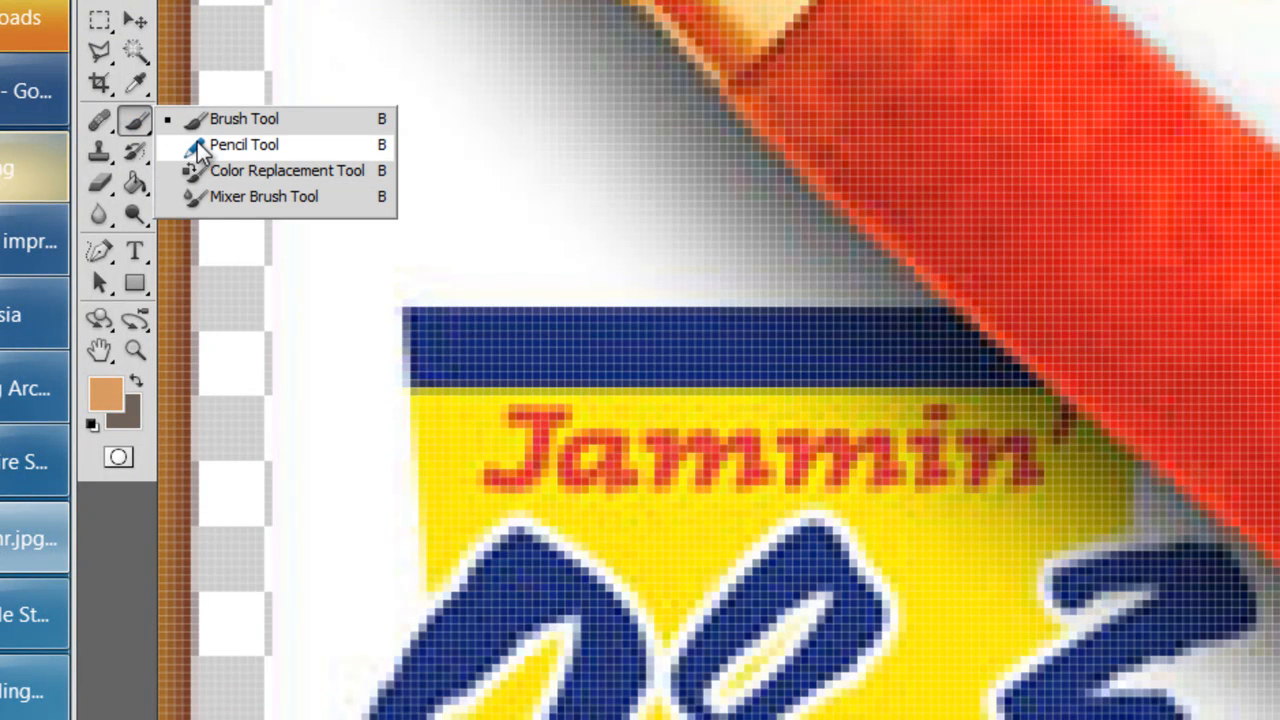
left_click(230, 119)
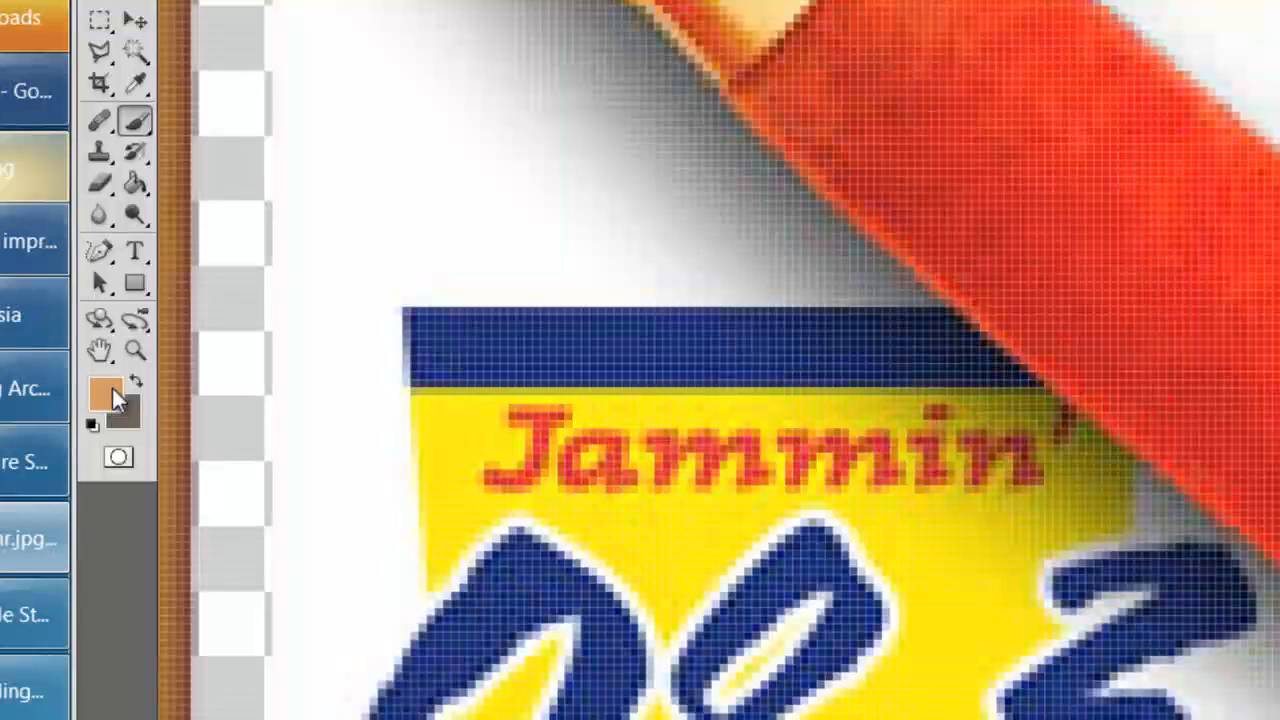
key("i")
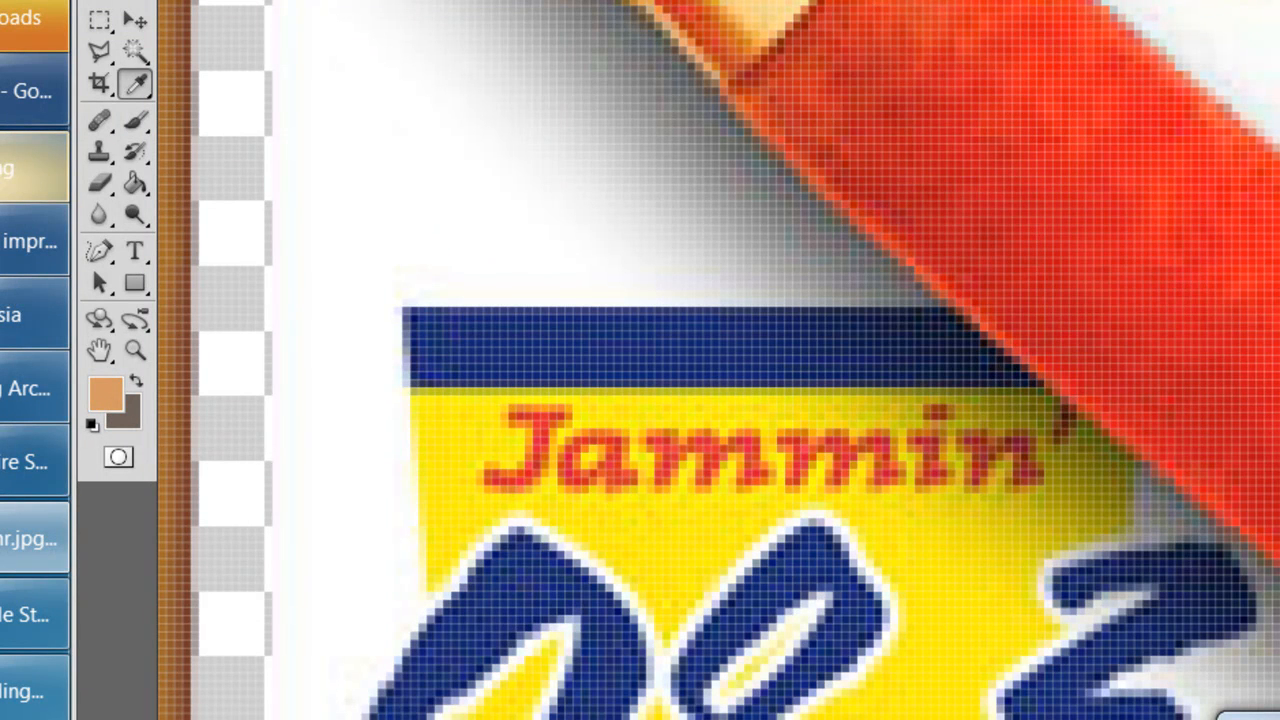
key("b")
left_click(370, 409, "alt")
- Paint white over the outer part of the Jammin' 98.3 logo with a 31 px brush at 100% hardness
right_click(409, 313)
left_click_drag(437, 368, 484, 366)
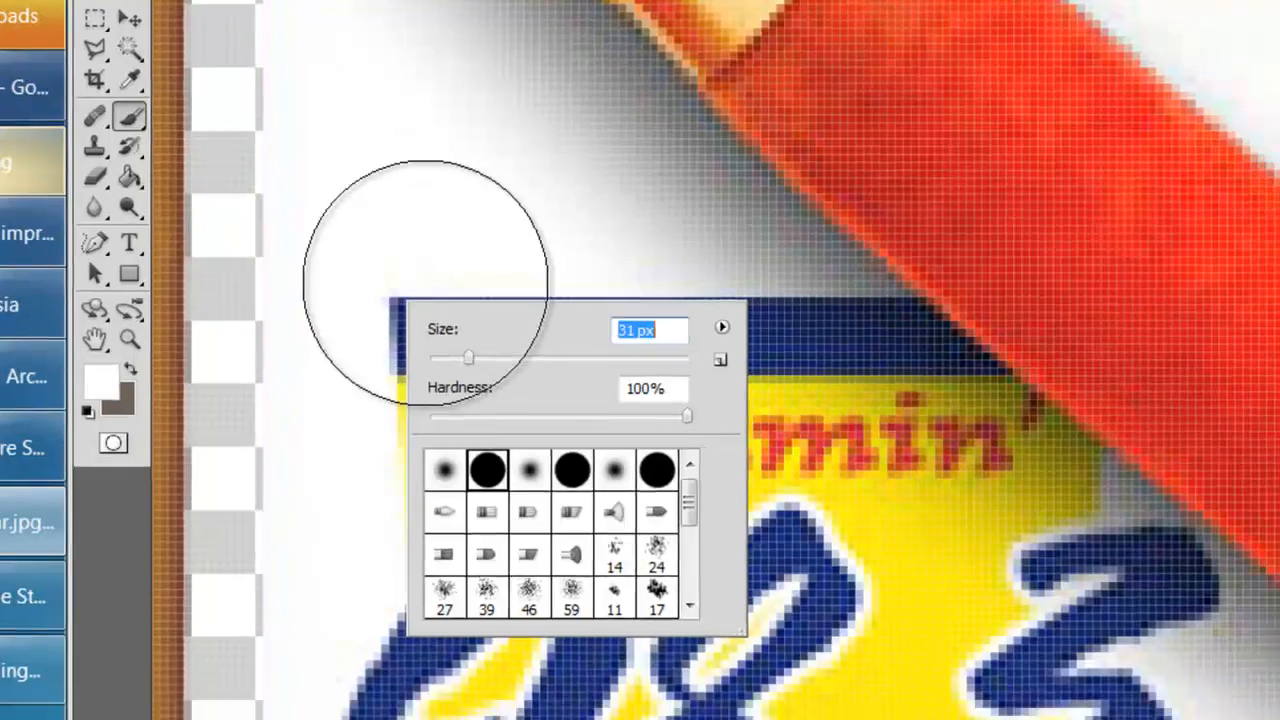
key("Return")
mouse_move(532, 719)
left_mouse_down()
mouse_move(460, 618)
mouse_move(418, 719)
mouse_move(402, 719)
left_mouse_up()
mouse_move(246, 626)
left_mouse_down()
mouse_move(408, 698)
mouse_move(629, 688)
mouse_move(639, 641)
mouse_move(472, 526)
mouse_move(373, 568)
mouse_move(454, 607)
left_mouse_up()
- Paint out more of the logo up to the rope's shadow with a softer white brush of 17 px and 12% hardness
right_click(418, 520)
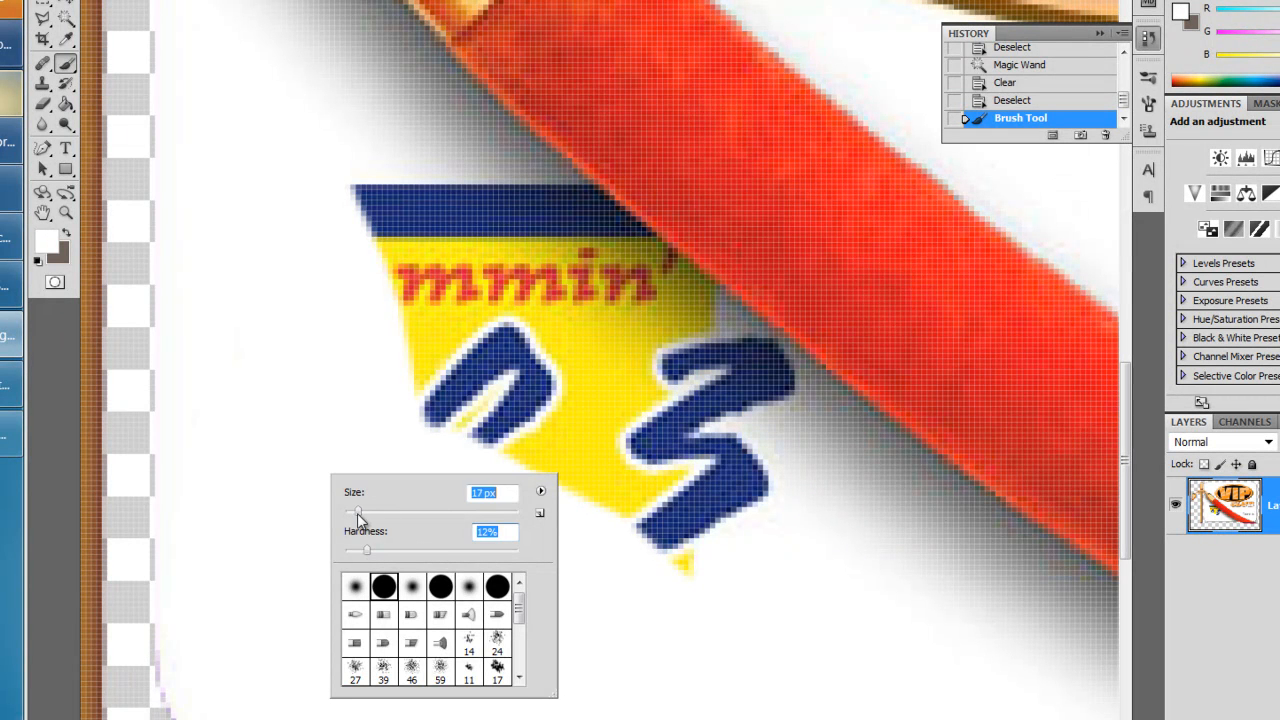
key("Return")
mouse_move(237, 349)
left_mouse_down()
mouse_move(400, 270)
mouse_move(493, 409)
mouse_move(611, 514)
mouse_move(688, 553)
mouse_move(444, 433)
mouse_move(381, 326)
mouse_move(616, 492)
mouse_move(751, 563)
mouse_move(726, 512)
mouse_move(421, 298)
mouse_move(557, 429)
mouse_move(710, 512)
mouse_move(752, 517)
mouse_move(699, 448)
mouse_move(506, 327)
mouse_move(348, 192)
mouse_move(832, 524)
mouse_move(616, 341)
mouse_move(360, 186)
mouse_move(734, 429)
mouse_move(989, 660)
mouse_move(902, 595)
mouse_move(771, 526)
left_mouse_up()
scroll(780, 550, "down", 3)
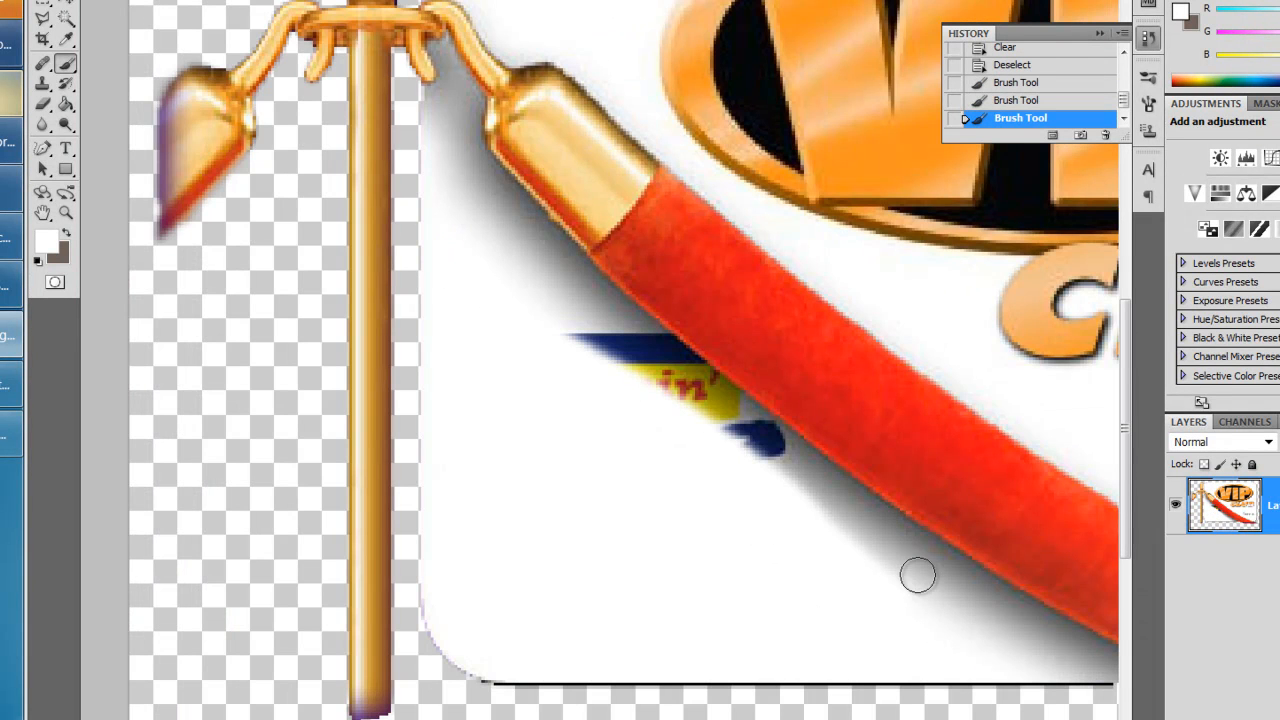
- Choose the Clone Stamp tool and set its brush to 17 px with 0% hardness
scroll(644, 472, "up", 5)
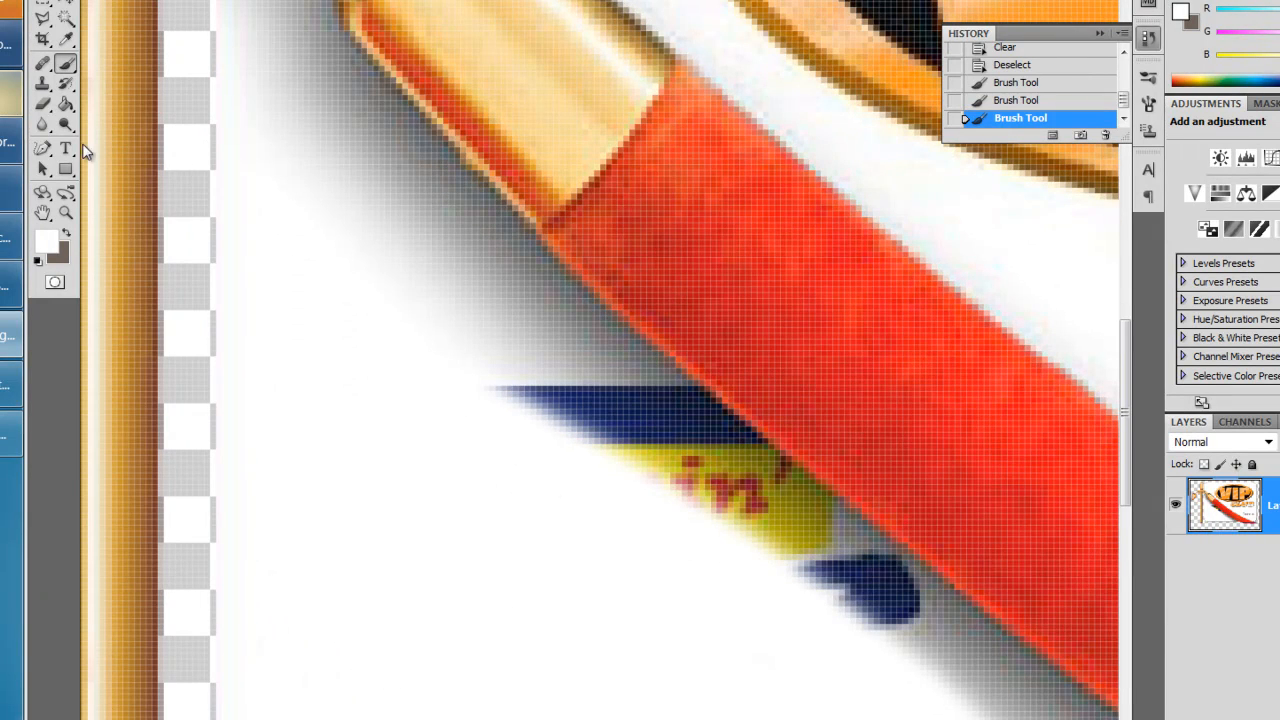
left_click(42, 86)
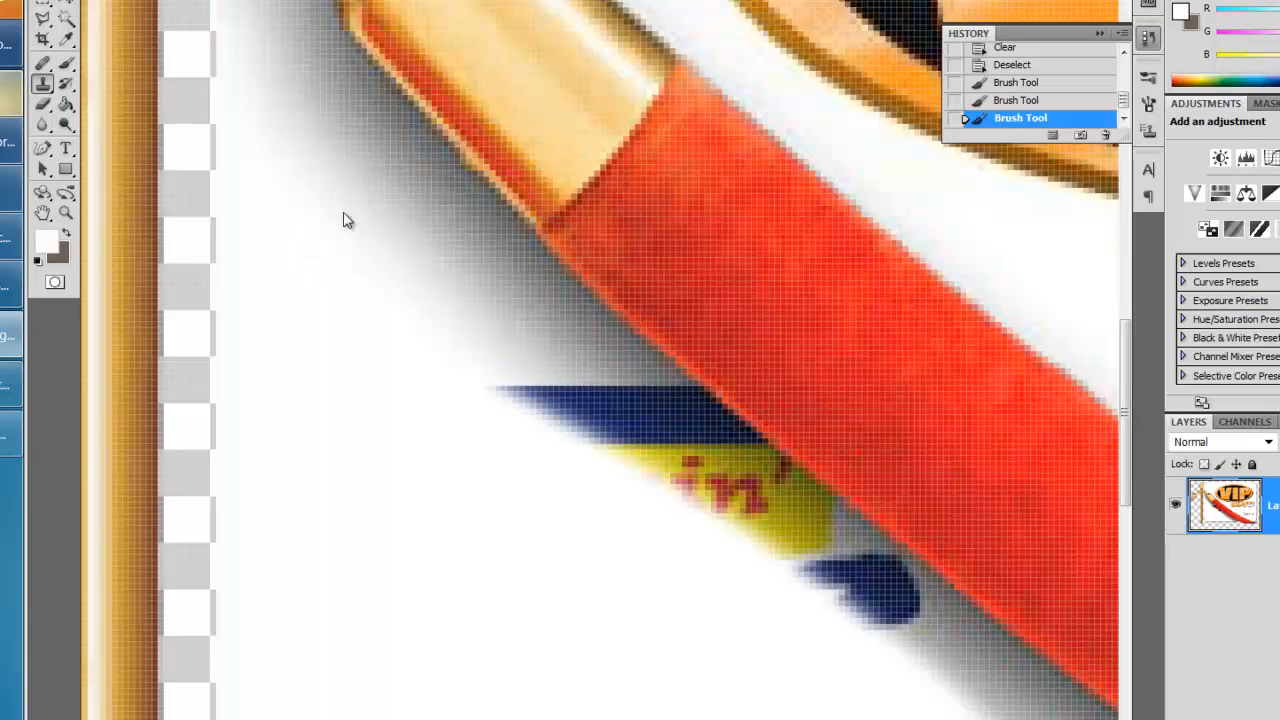
left_click(44, 90)
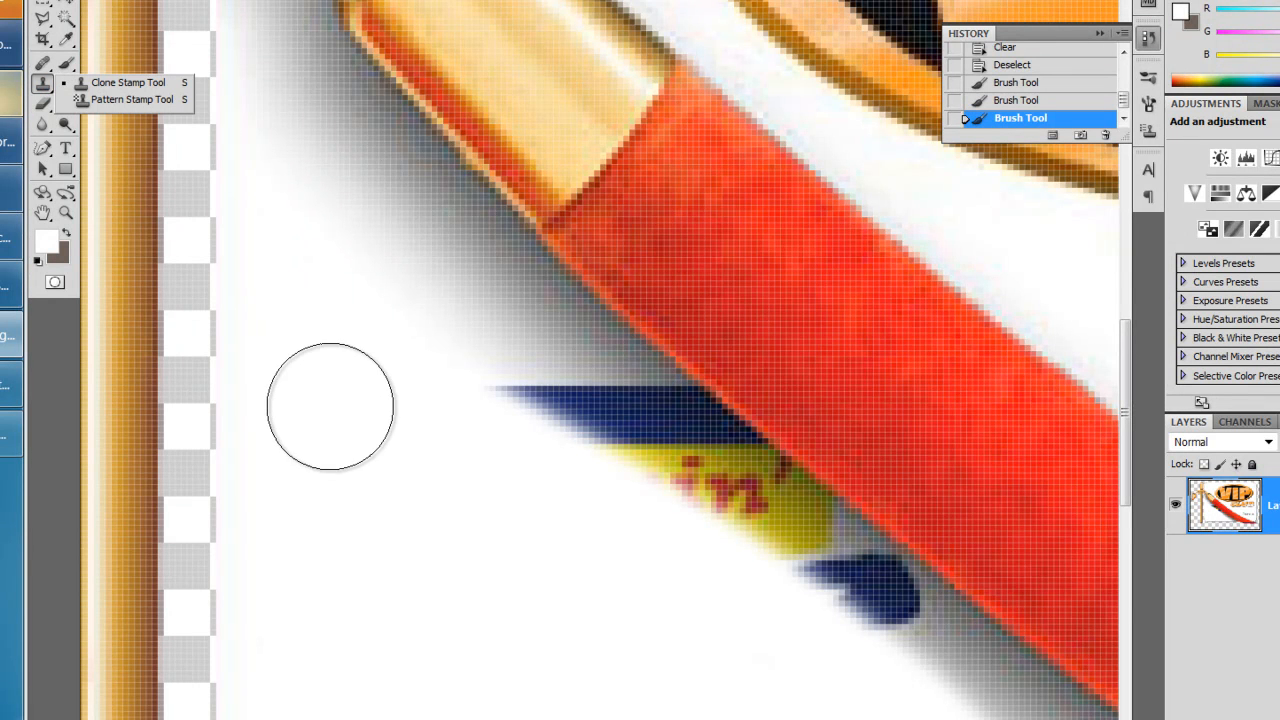
left_click(329, 409)
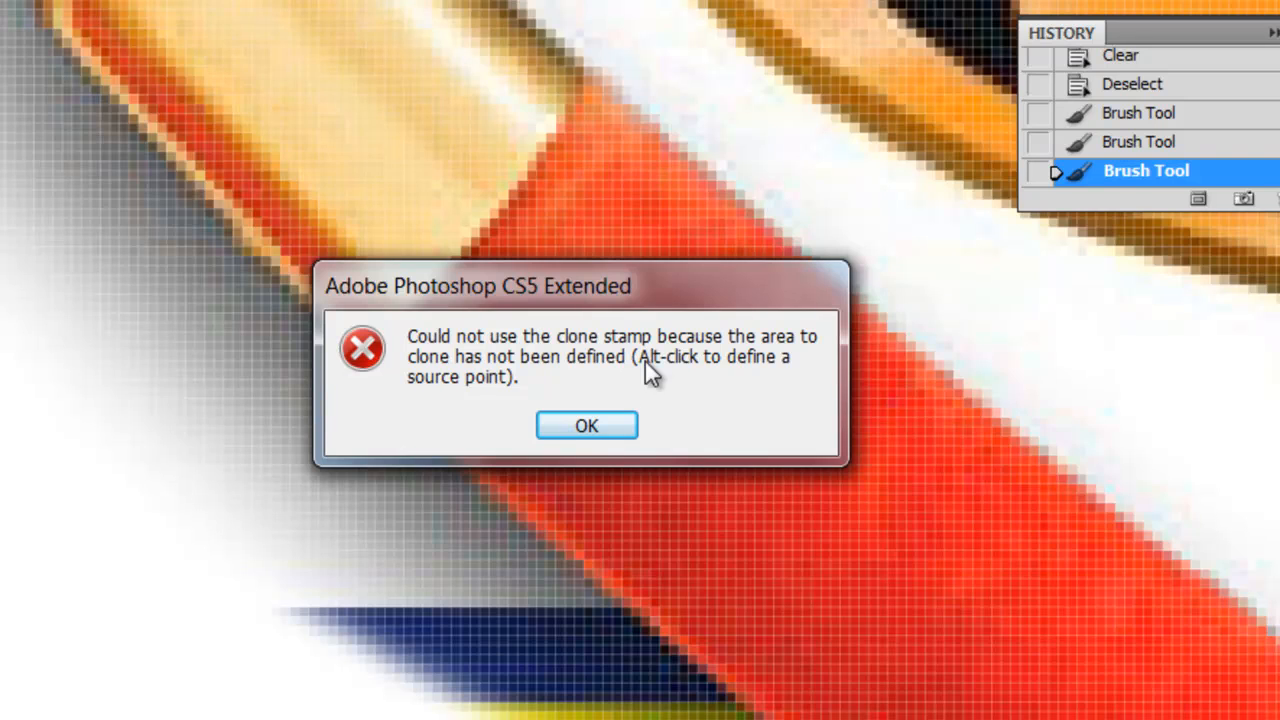
left_click(592, 428)
right_click(424, 327)
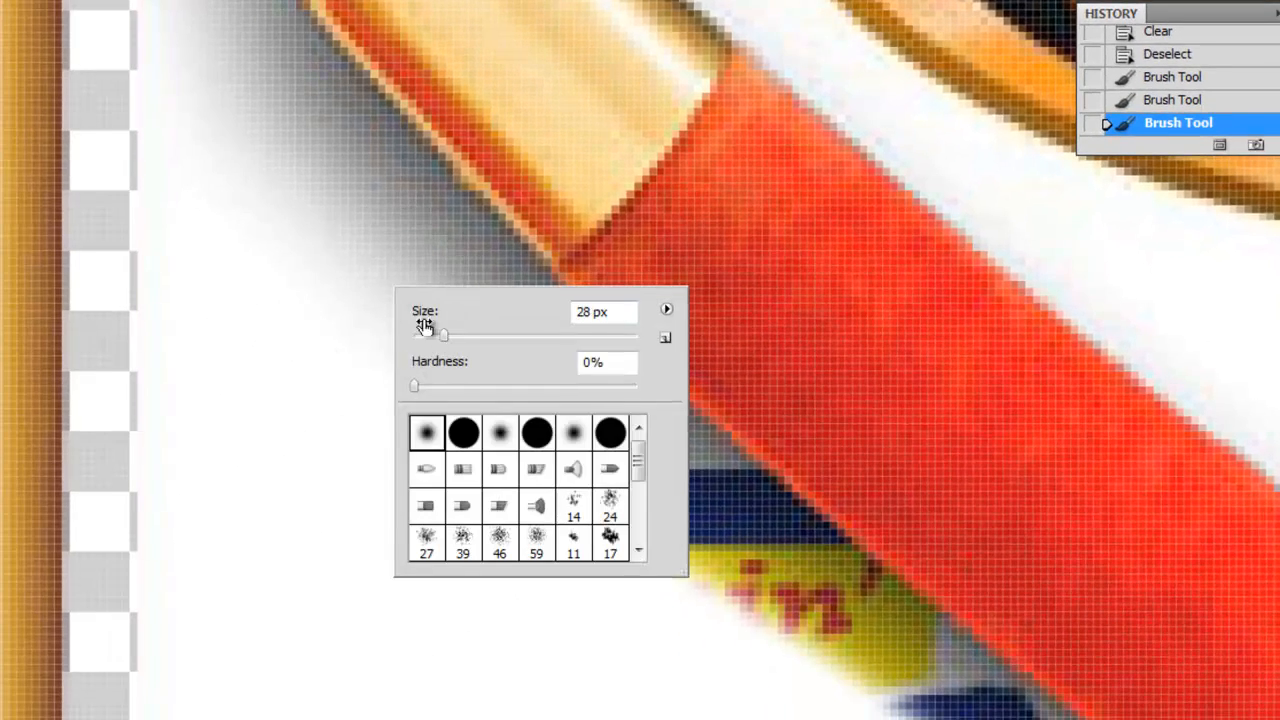
left_click_drag(443, 338, 432, 337)
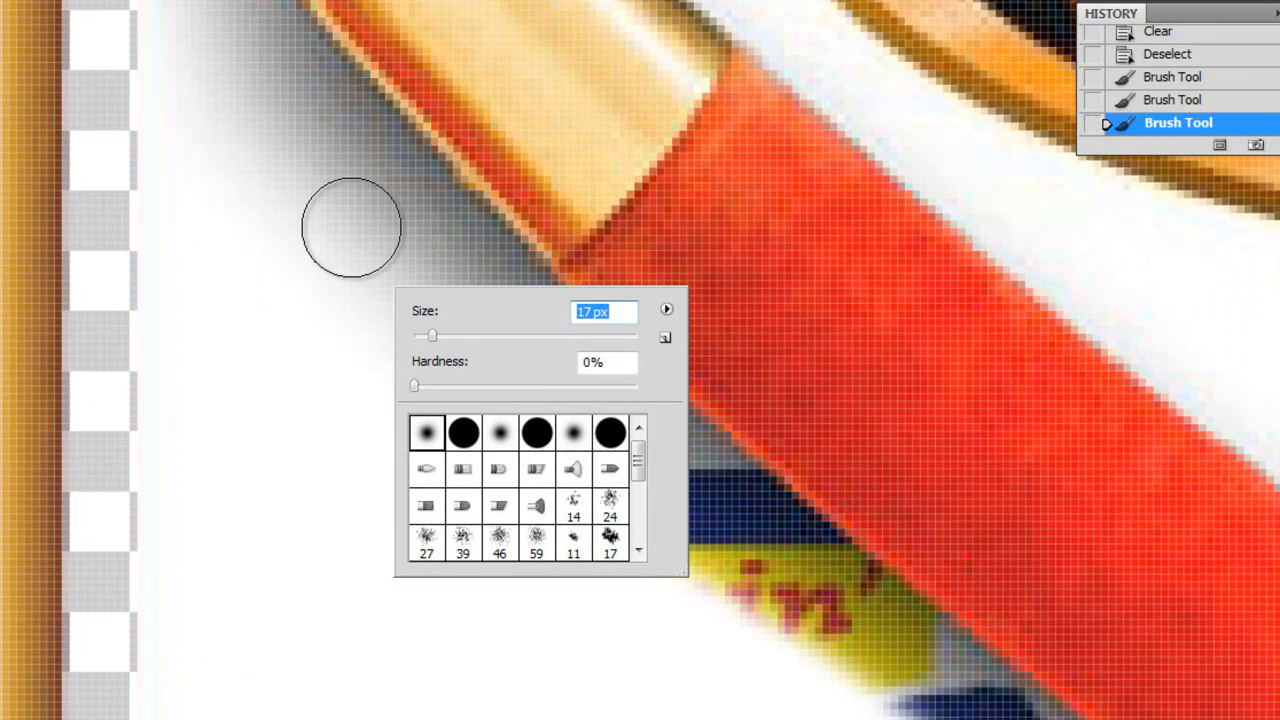
key("Return")
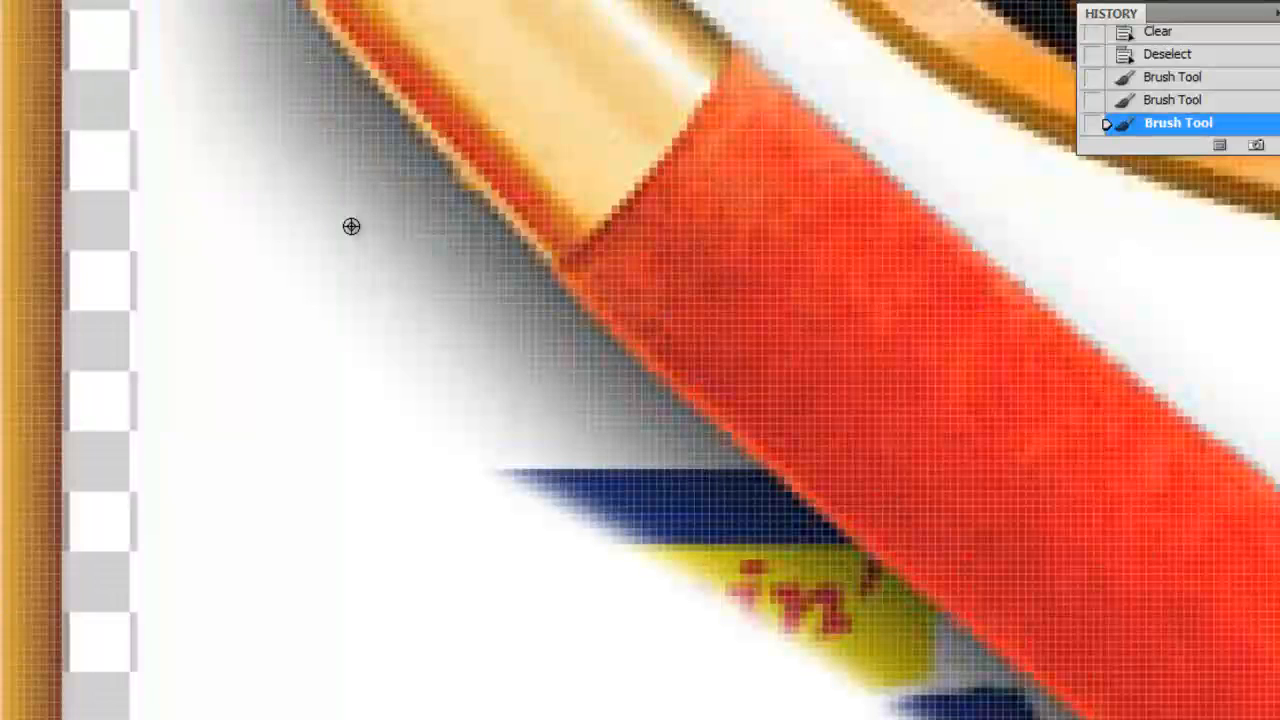
- Clone the grey rope shadow over the remaining logo fragments below the red rope, undoing the first attempt
mouse_move(351, 226)
left_mouse_down()
mouse_move(498, 406)
mouse_move(517, 487)
left_mouse_up()
key("ctrl+z")
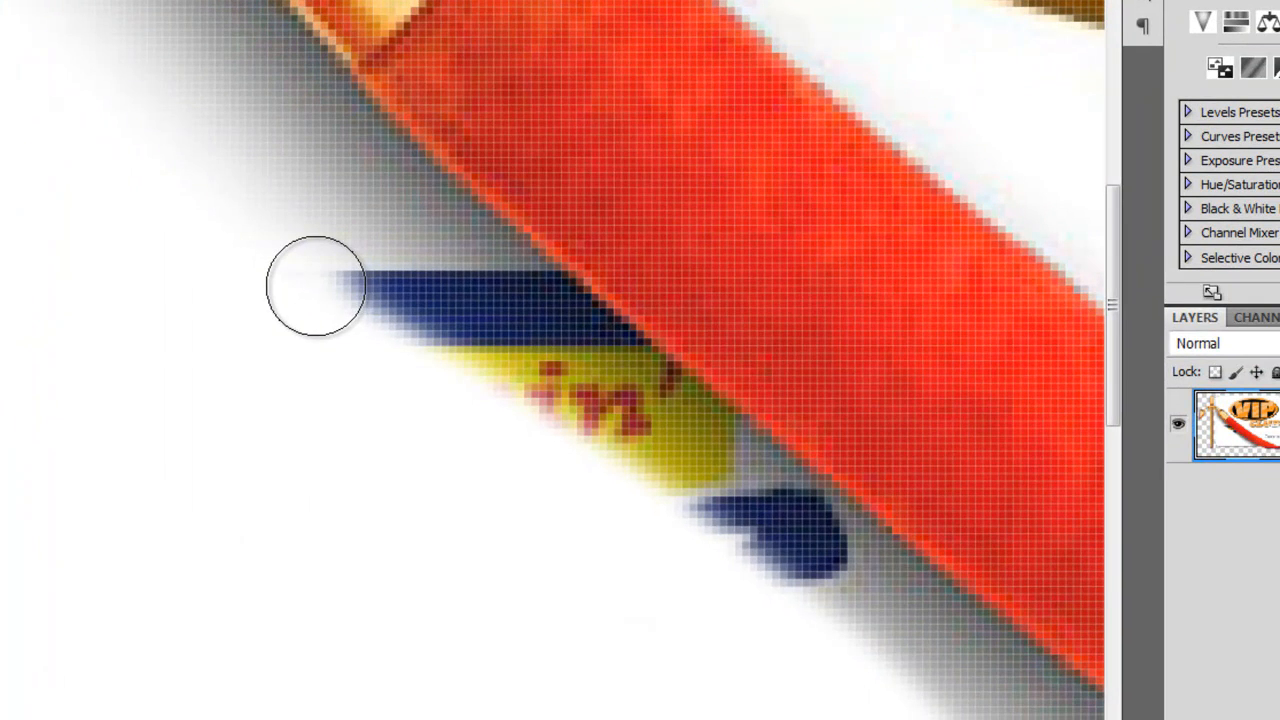
left_click_drag(316, 286, 331, 291)
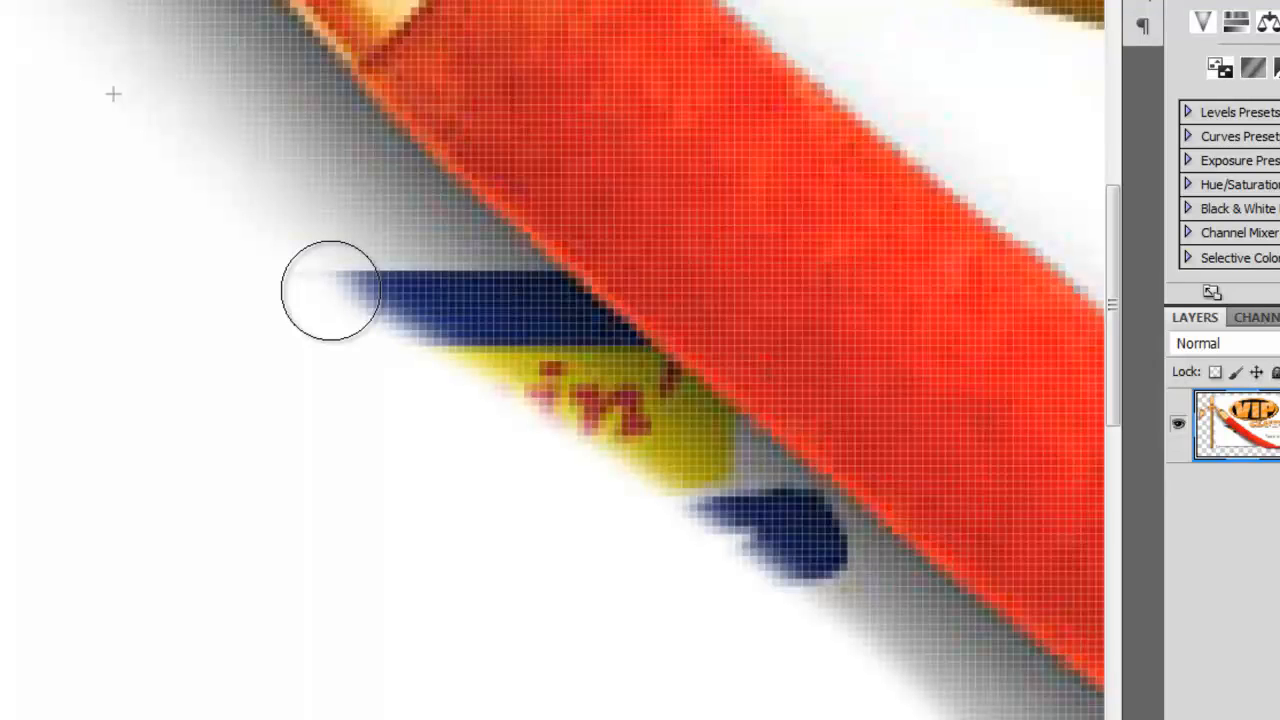
mouse_move(330, 290)
left_mouse_down()
mouse_move(397, 323)
mouse_move(267, 249)
mouse_move(329, 266)
mouse_move(494, 386)
mouse_move(400, 277)
mouse_move(514, 346)
mouse_move(460, 286)
mouse_move(476, 290)
mouse_move(497, 303)
mouse_move(497, 354)
mouse_move(612, 480)
mouse_move(631, 466)
mouse_move(528, 400)
left_mouse_up()
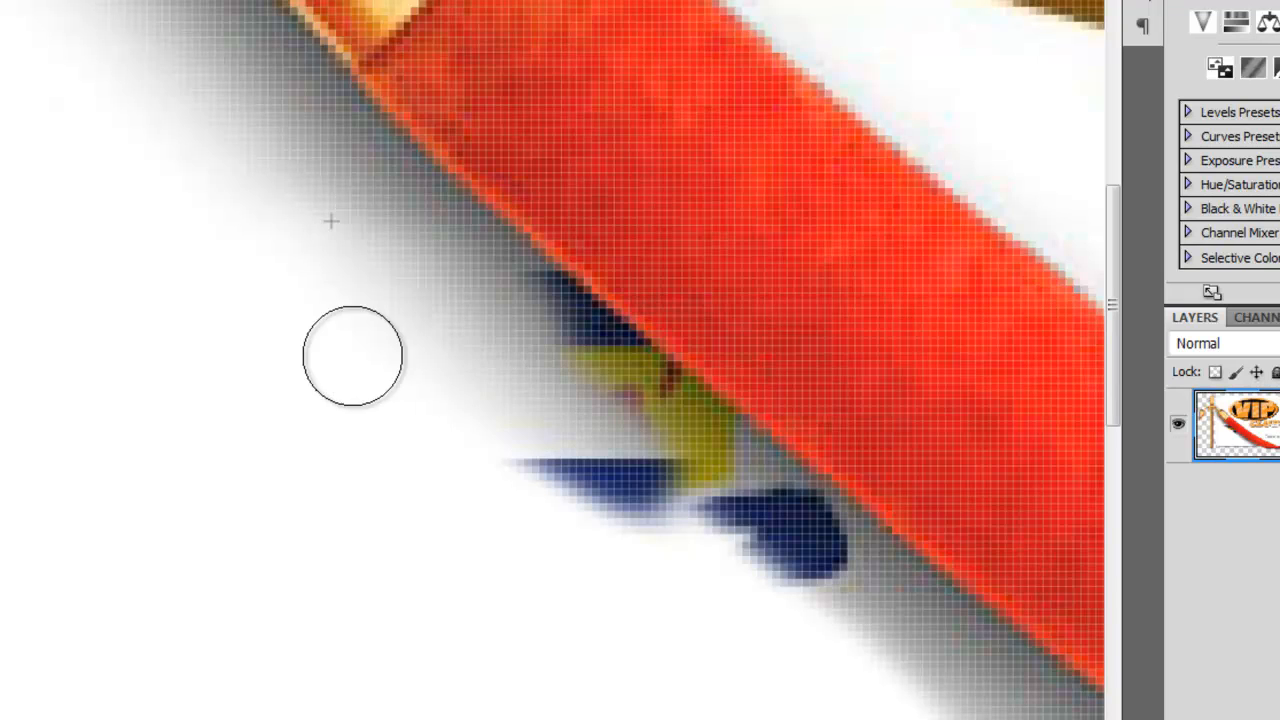
- Bring the retouched VIP card and rope into the club composite and place it in the canvas's lower-left corner
key("v")
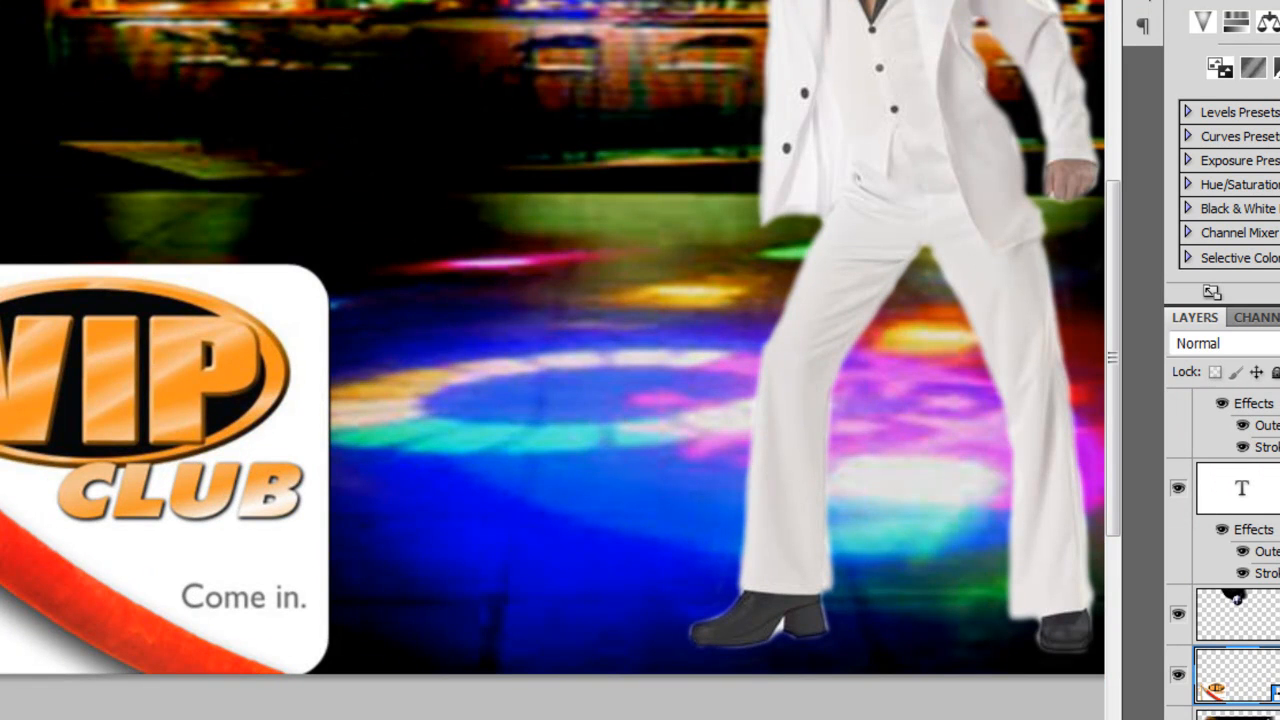
scroll(740, 680, "left", 2)
scroll(740, 680, "up", 1)
scroll(740, 680, "up", 2)
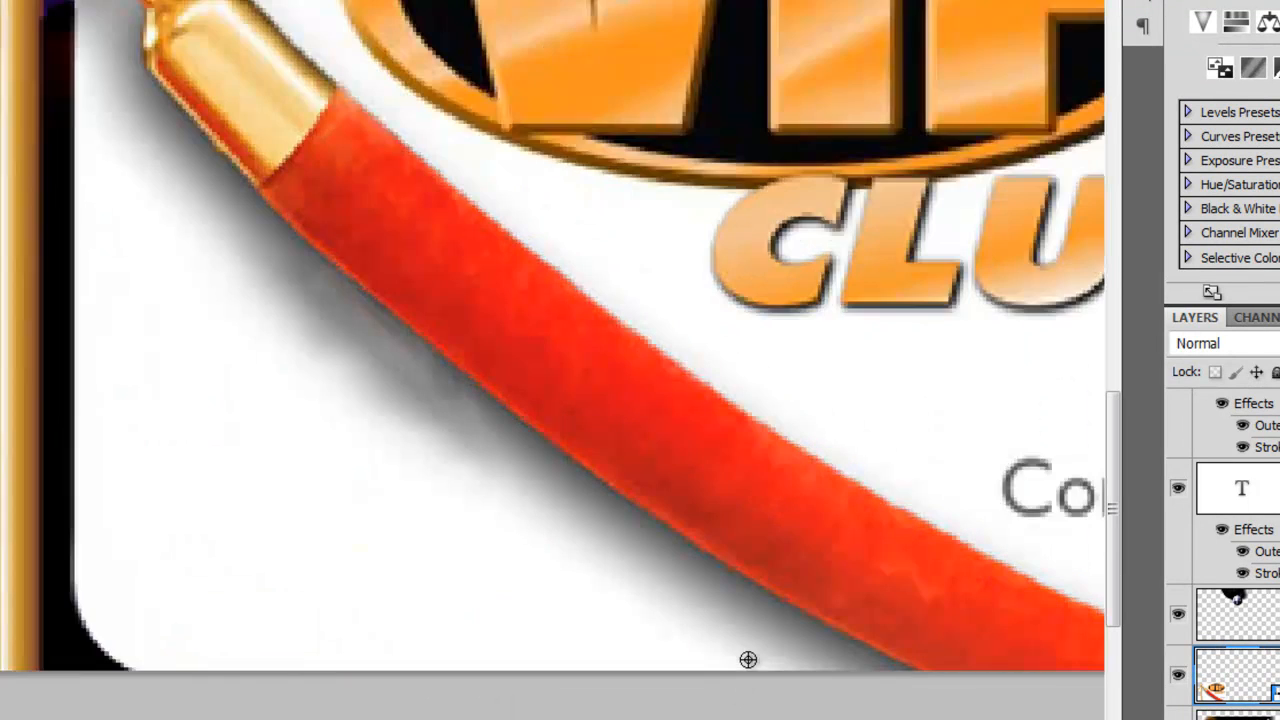
scroll(734, 594, "down", 2)
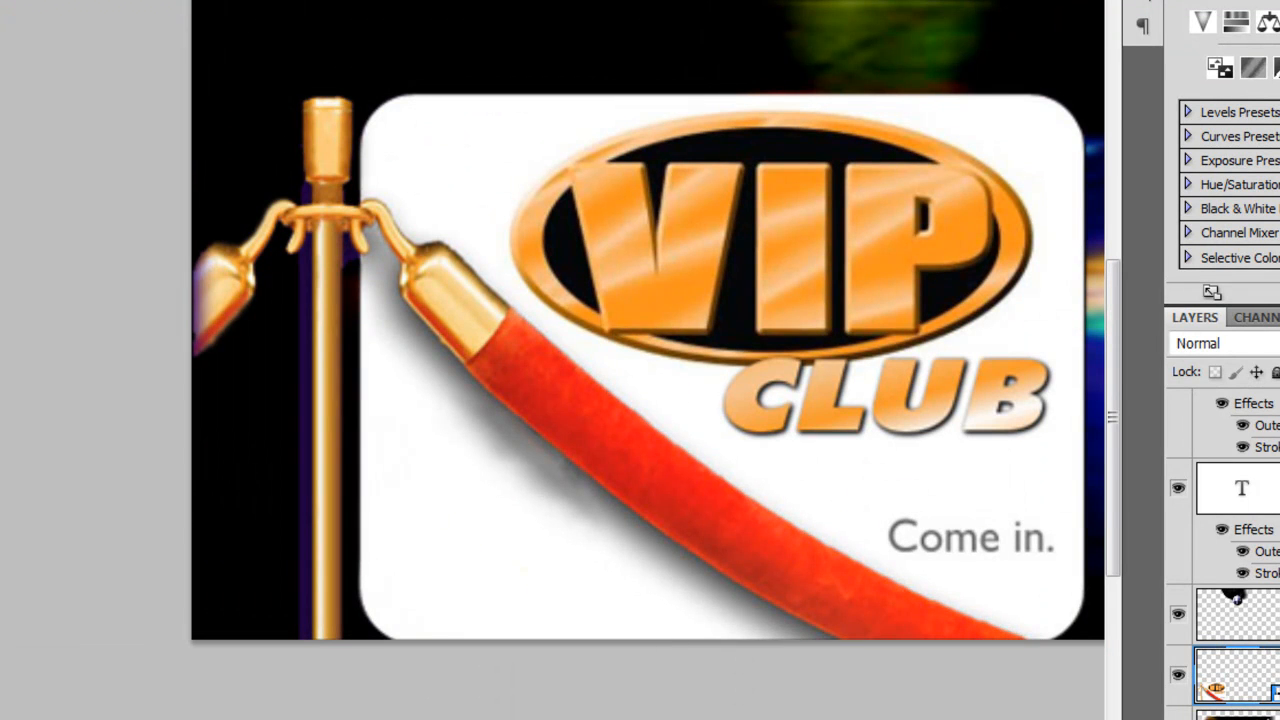
scroll(677, 546, "down", 4)
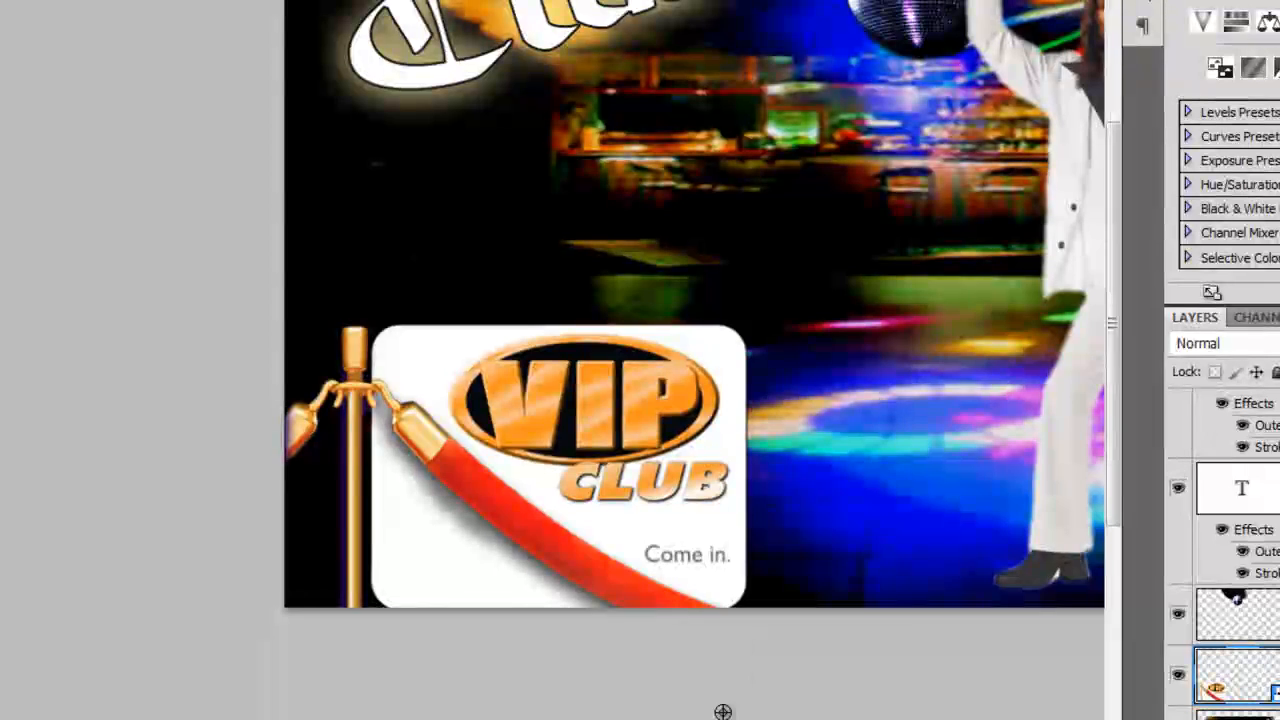
- Examine the composite and the white-suited figure's cut-out edges against the club background
scroll(560, 310, "right", 5)
scroll(560, 310, "down", 1)
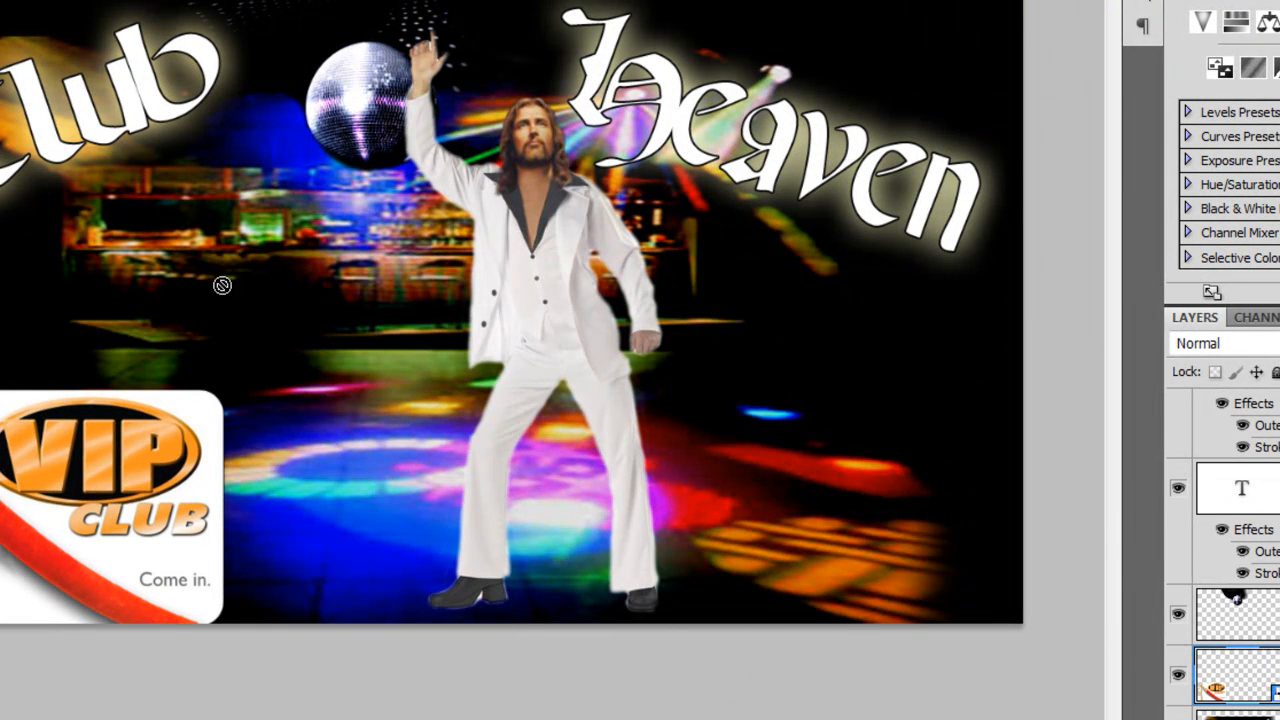
left_click_drag(87, 447, 84, 449)
scroll(931, 363, "up", 1)
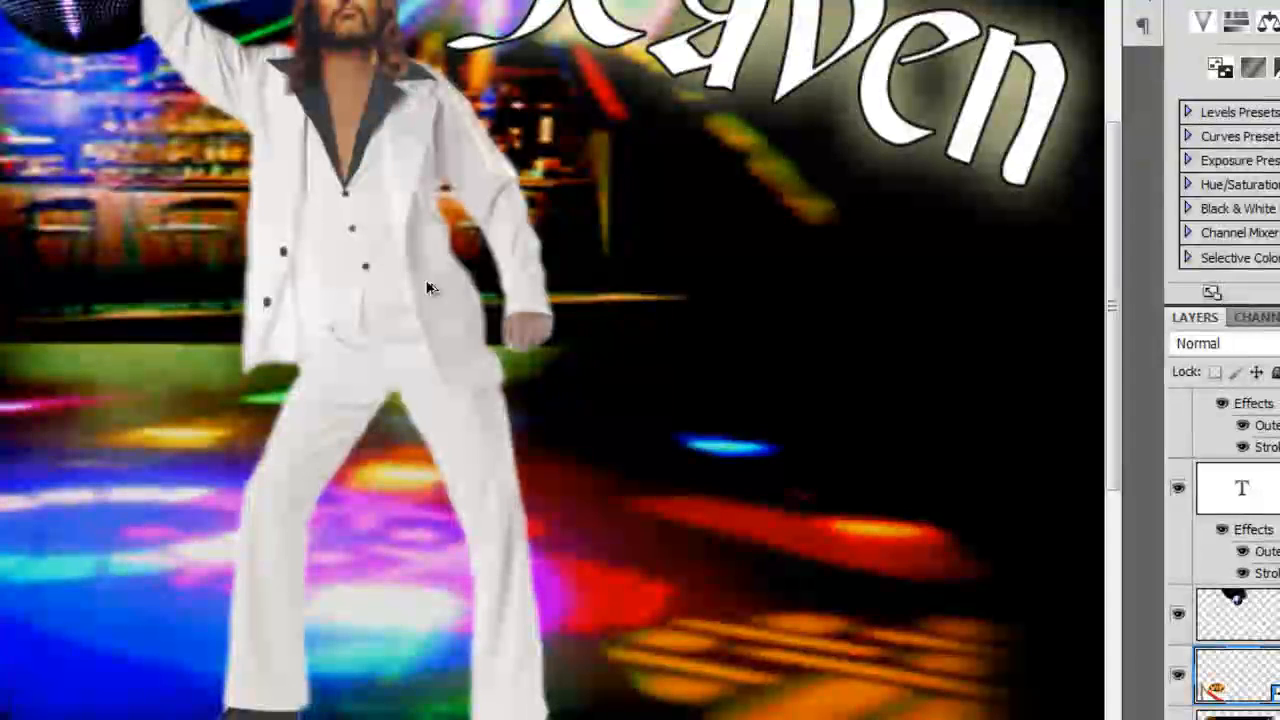
scroll(263, 471, "up", 3)
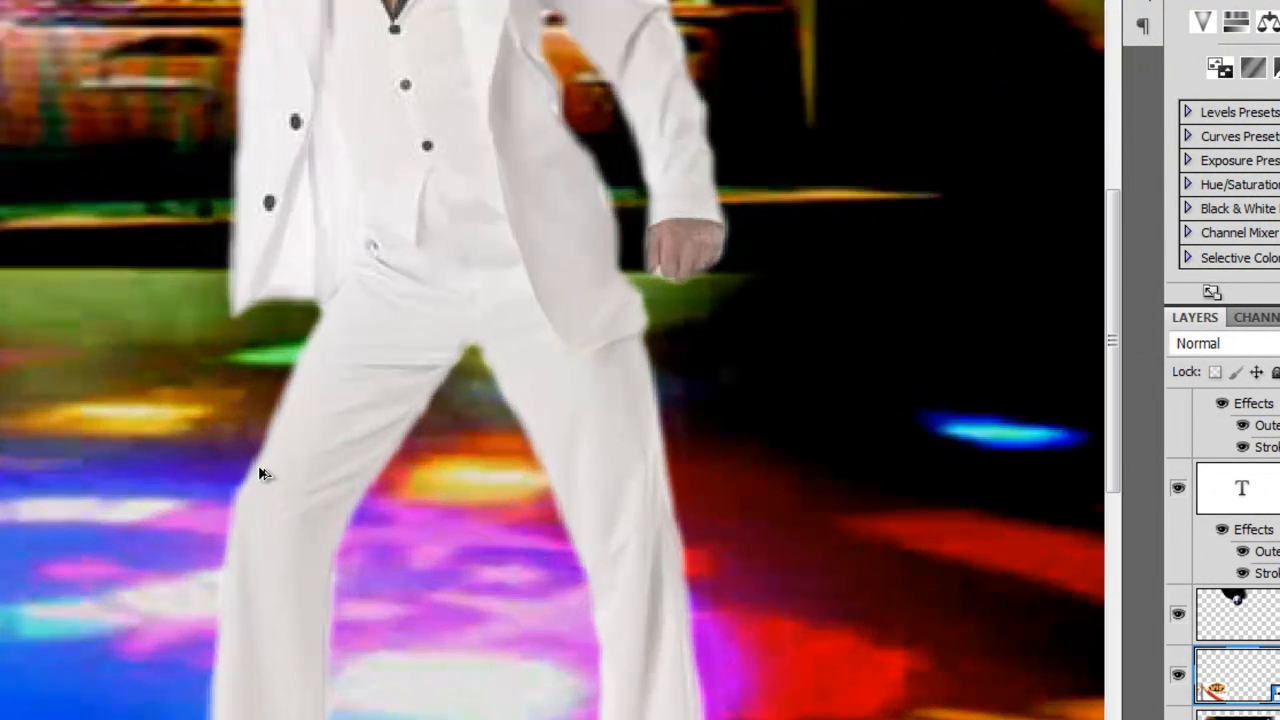
scroll(400, 443, "down", 1)
scroll(400, 443, "down", 4)
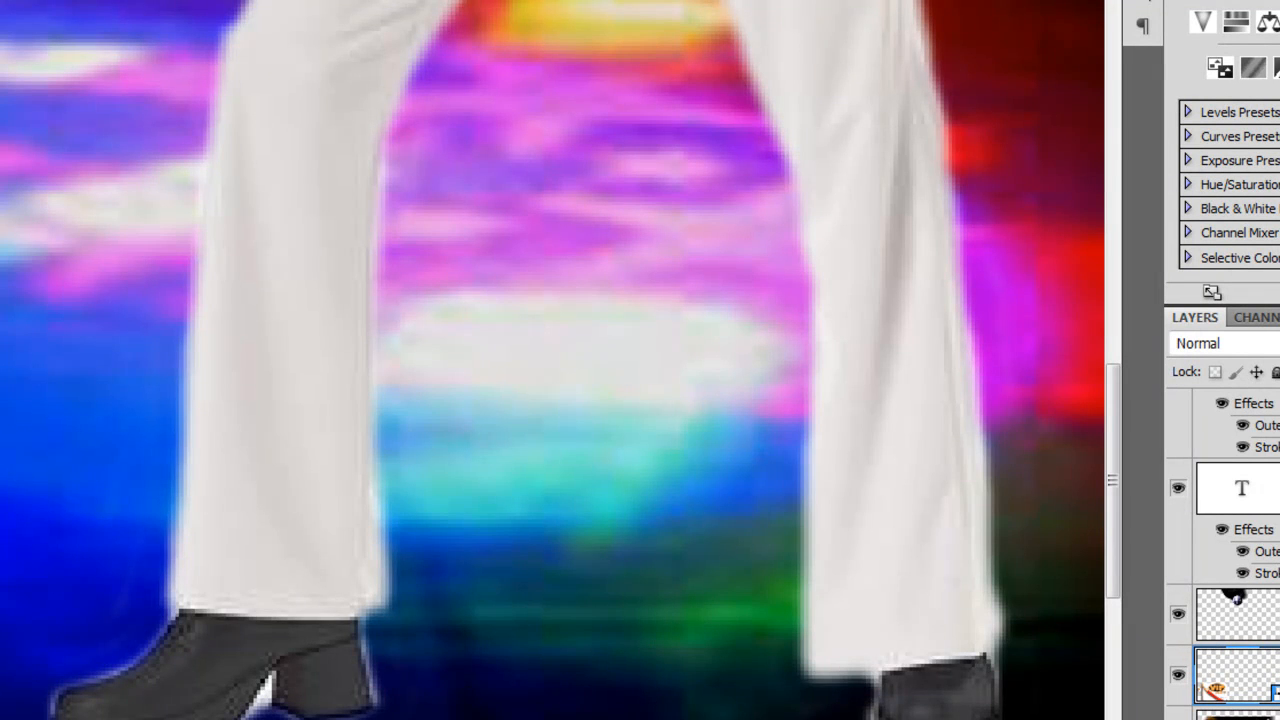
scroll(440, 180, "up", 3)
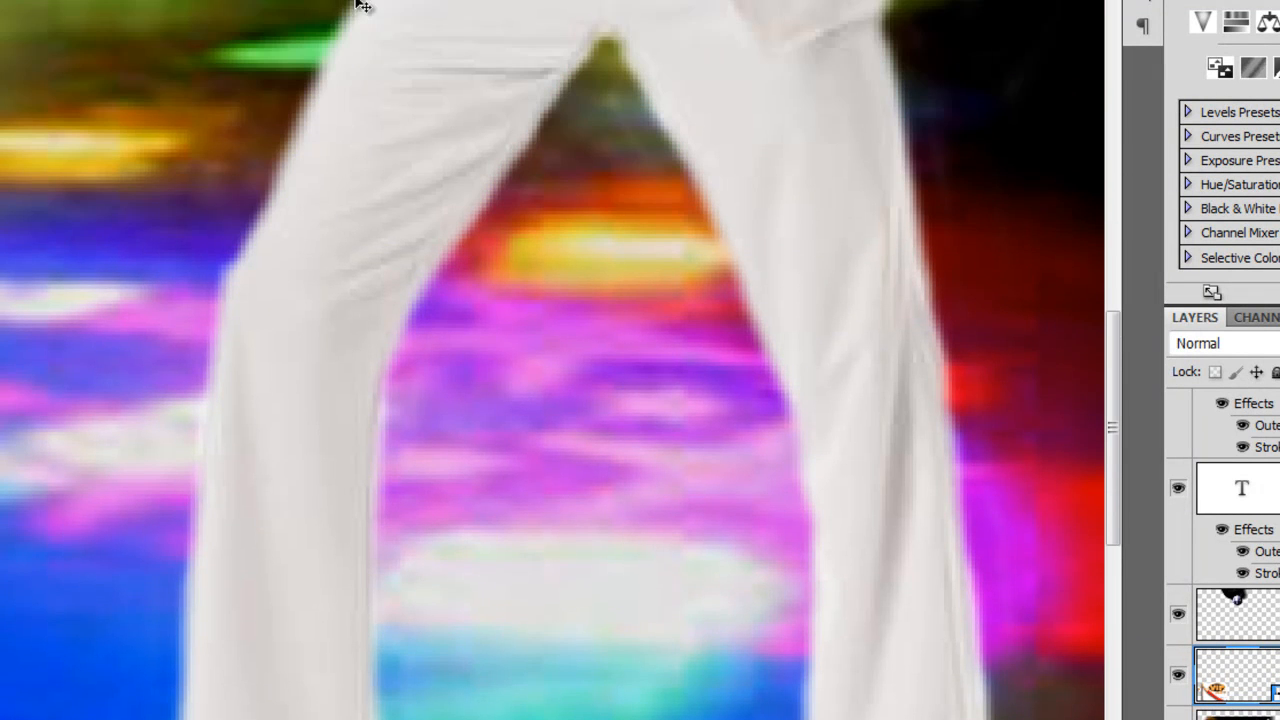
scroll(840, 200, "down", 5)
scroll(606, 254, "up", 2)
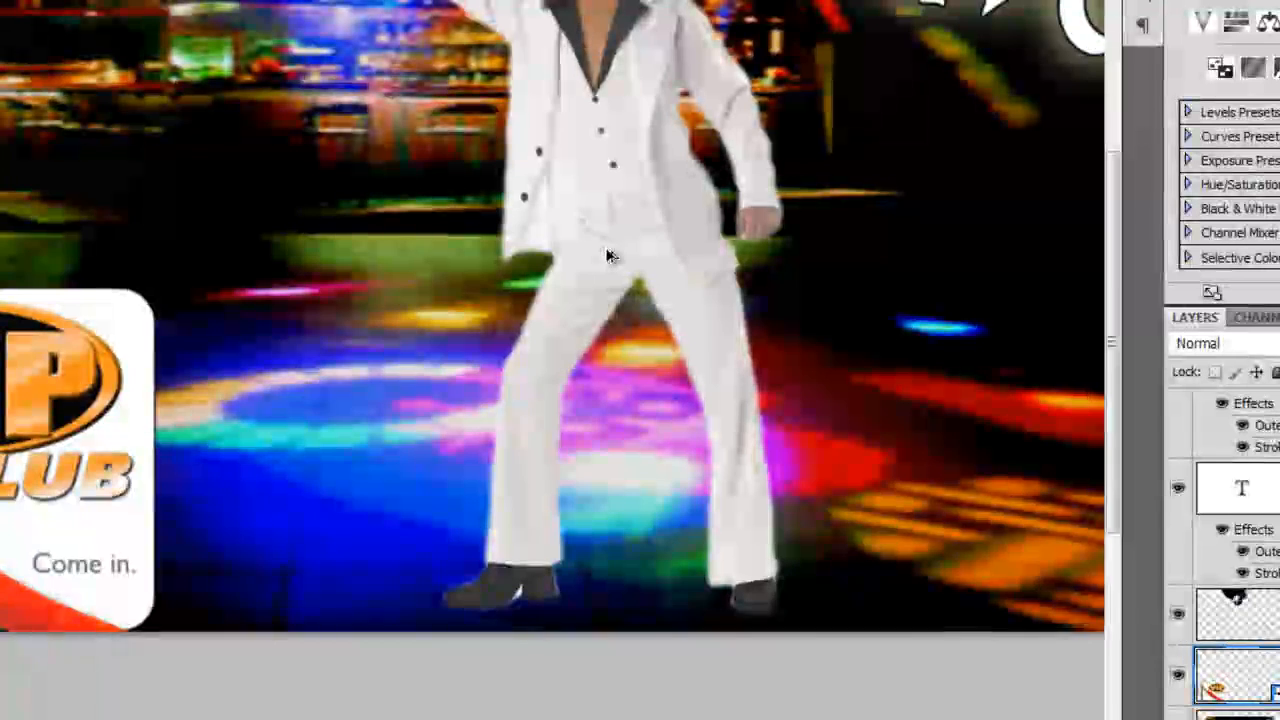
scroll(553, 353, "right", 3)
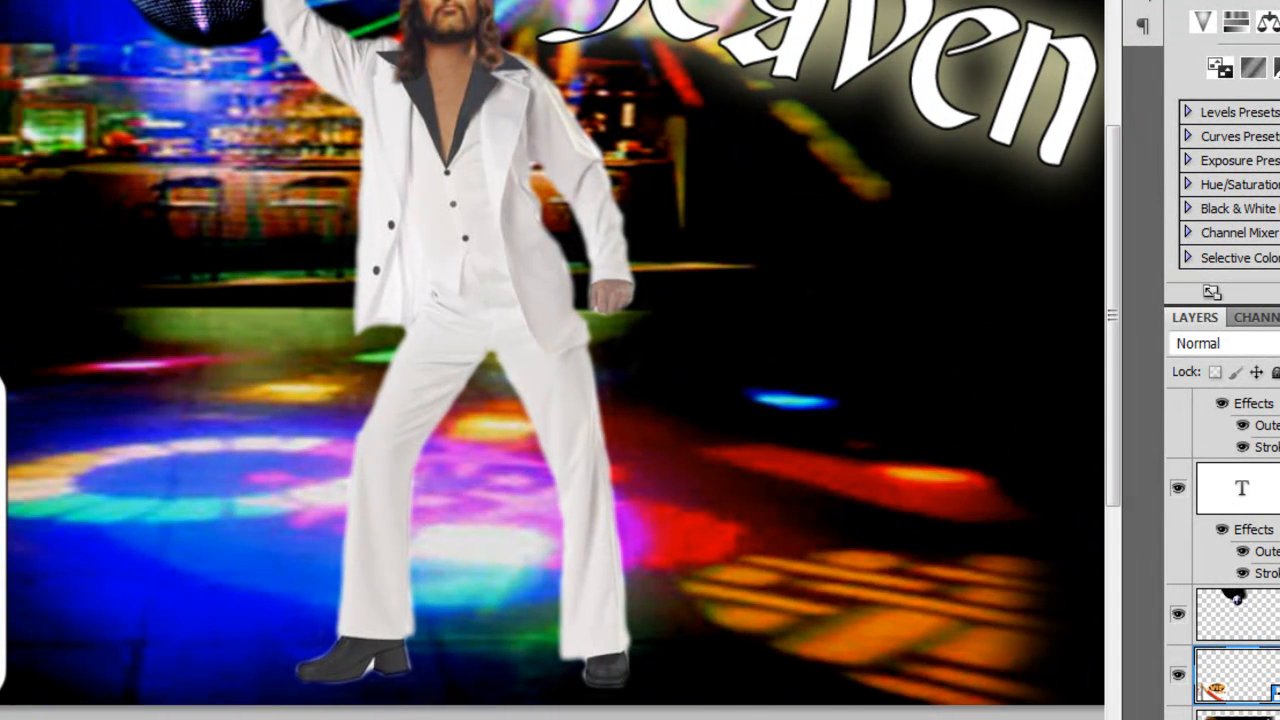
- Enable an Outer Glow layer style on the white-suited figure's layer, Layer 8
left_click(1178, 703)
scroll(1230, 540, "up", 3)
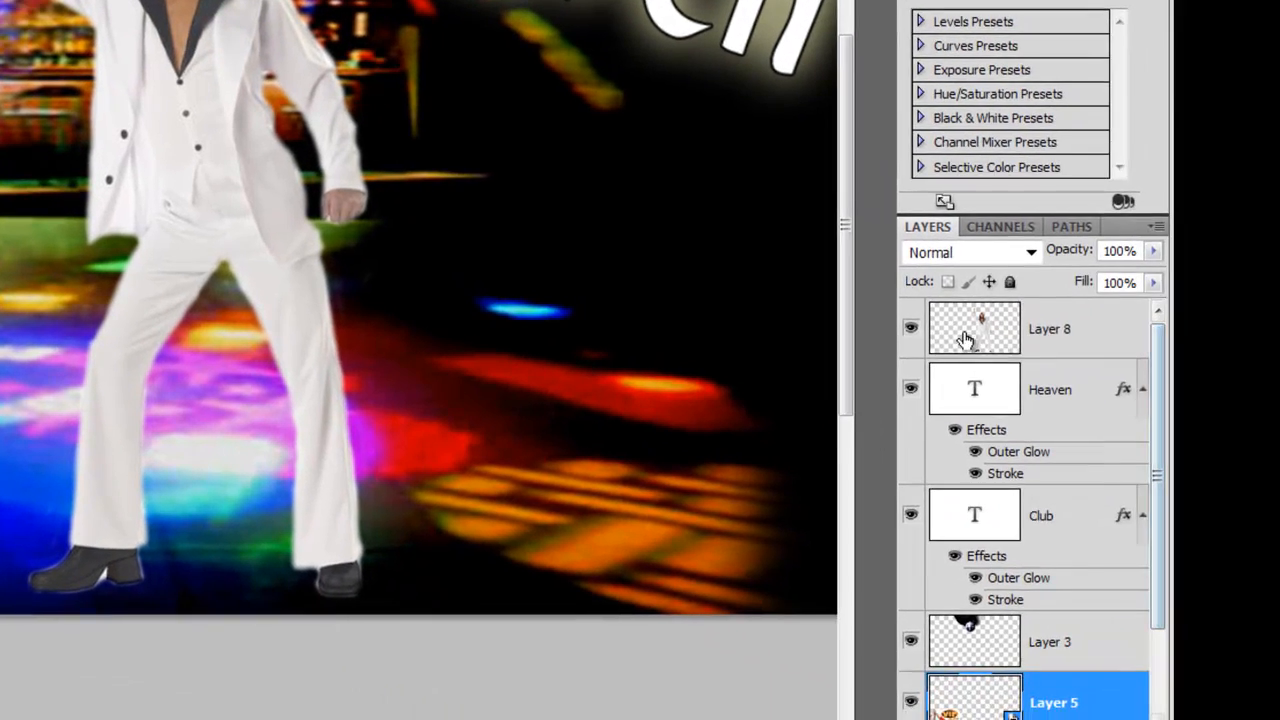
left_click(1233, 430)
double_click(966, 340)
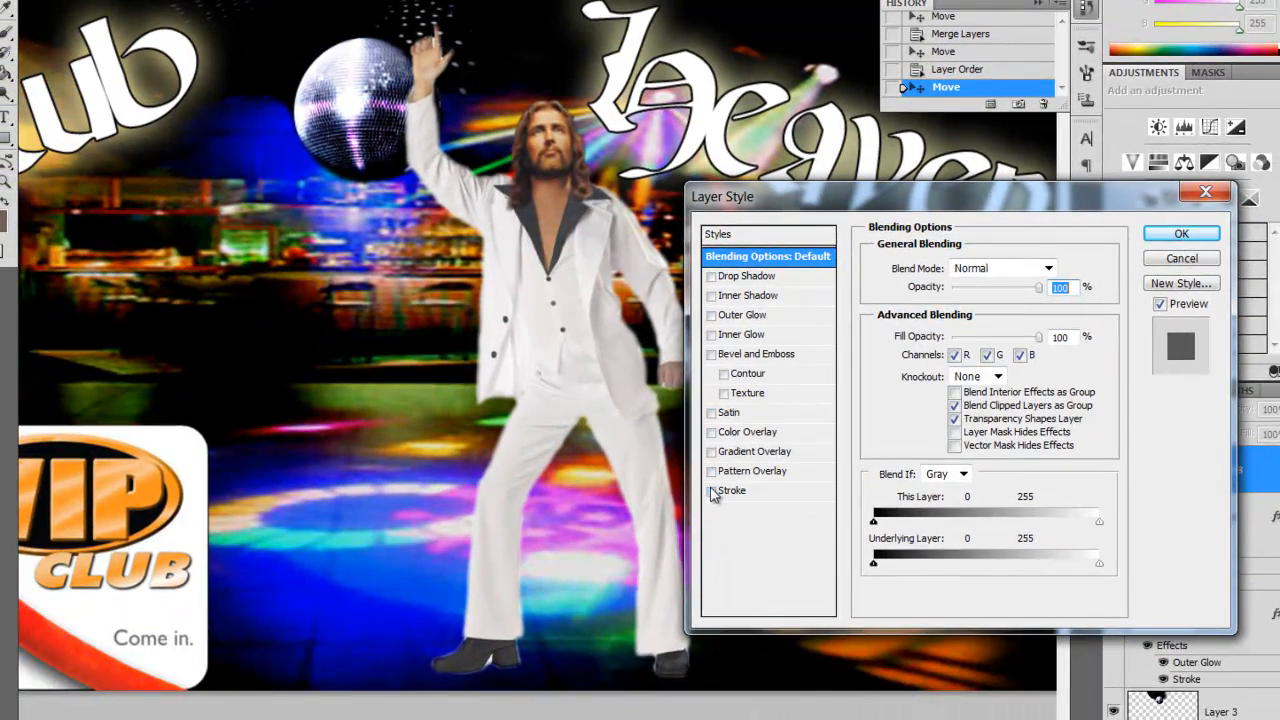
left_click(711, 315)
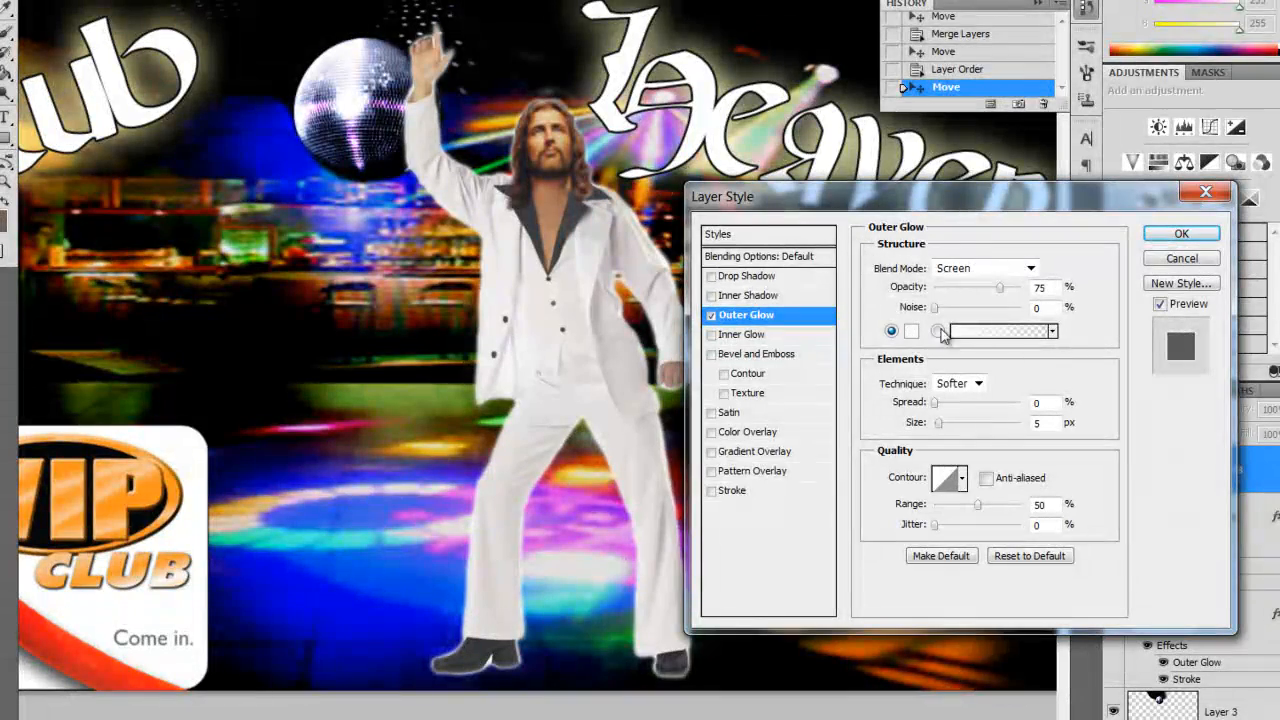
- Switch the outer glow's fill to a gradient and choose the Spectrum rainbow preset
left_click(985, 333)
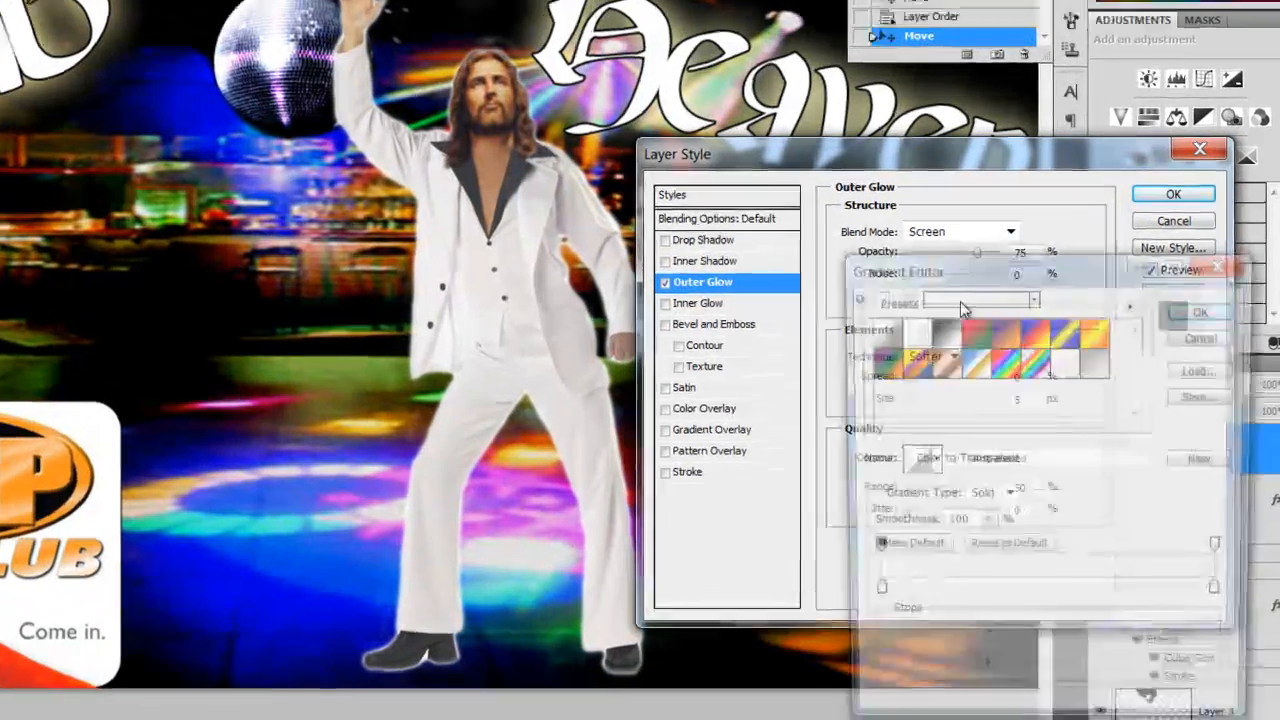
left_click_drag(1017, 286, 1130, 447)
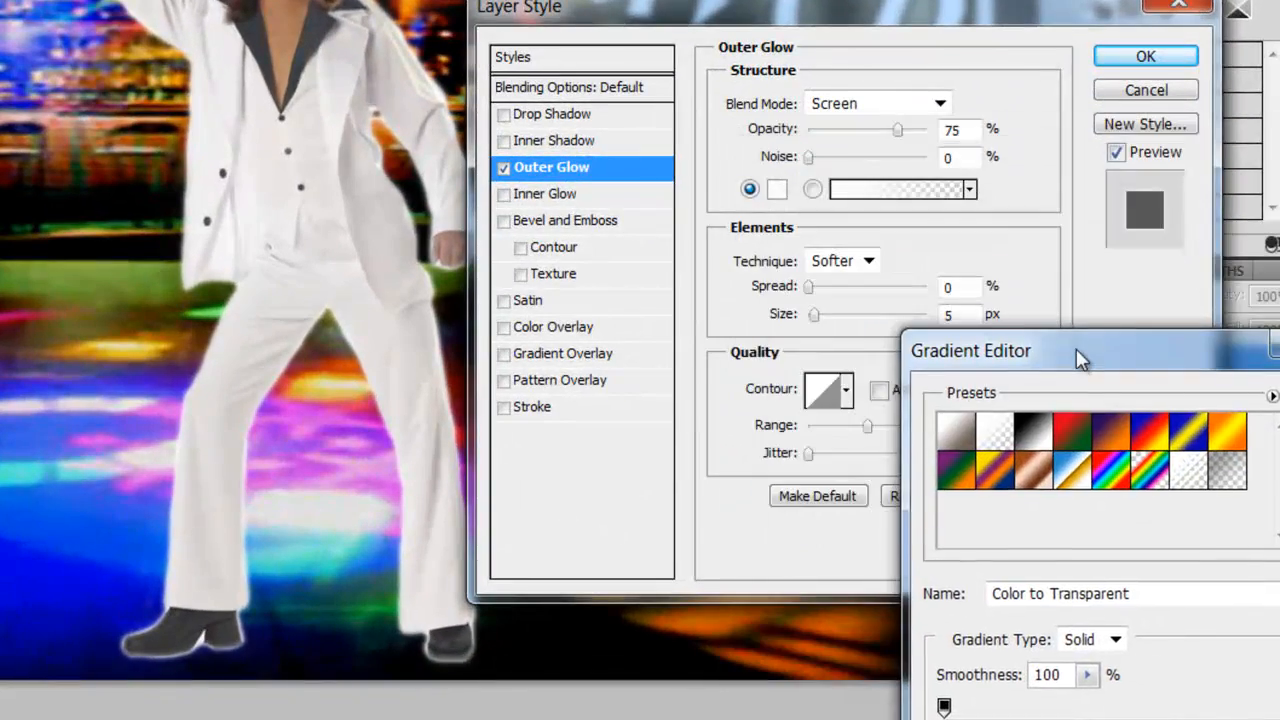
left_click_drag(1076, 348, 1027, 320)
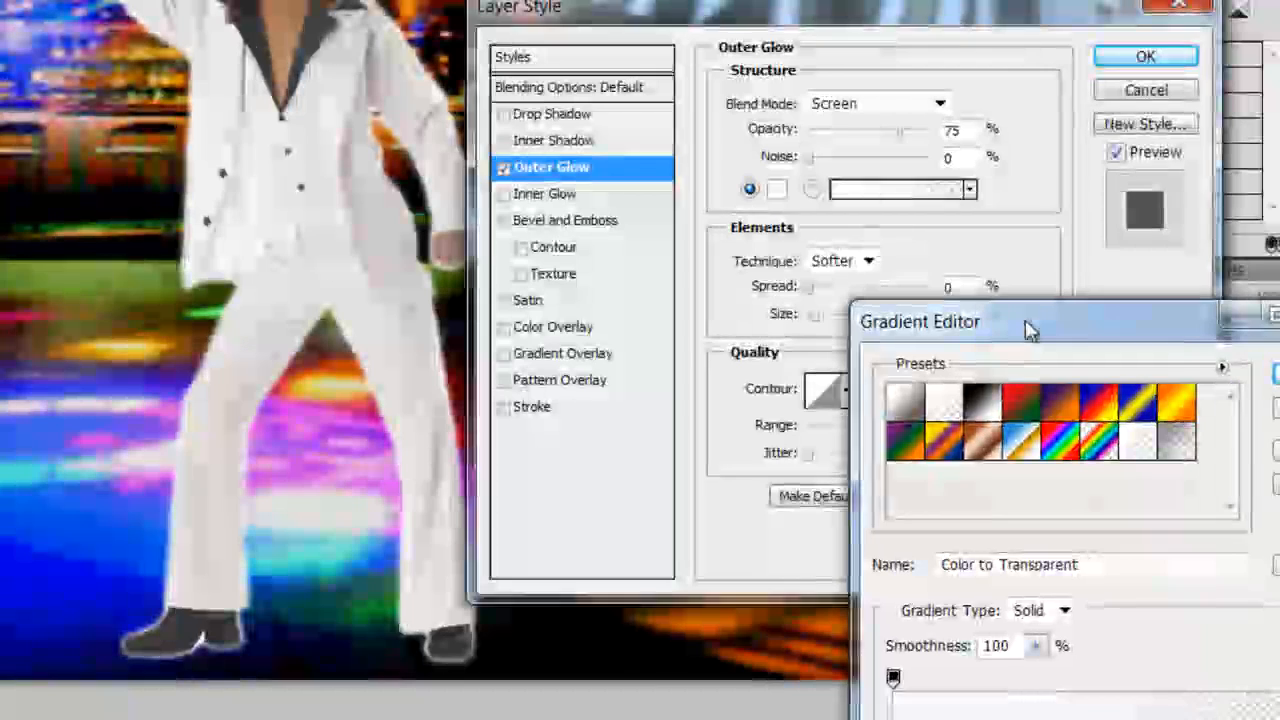
left_click_drag(1120, 333, 980, 264)
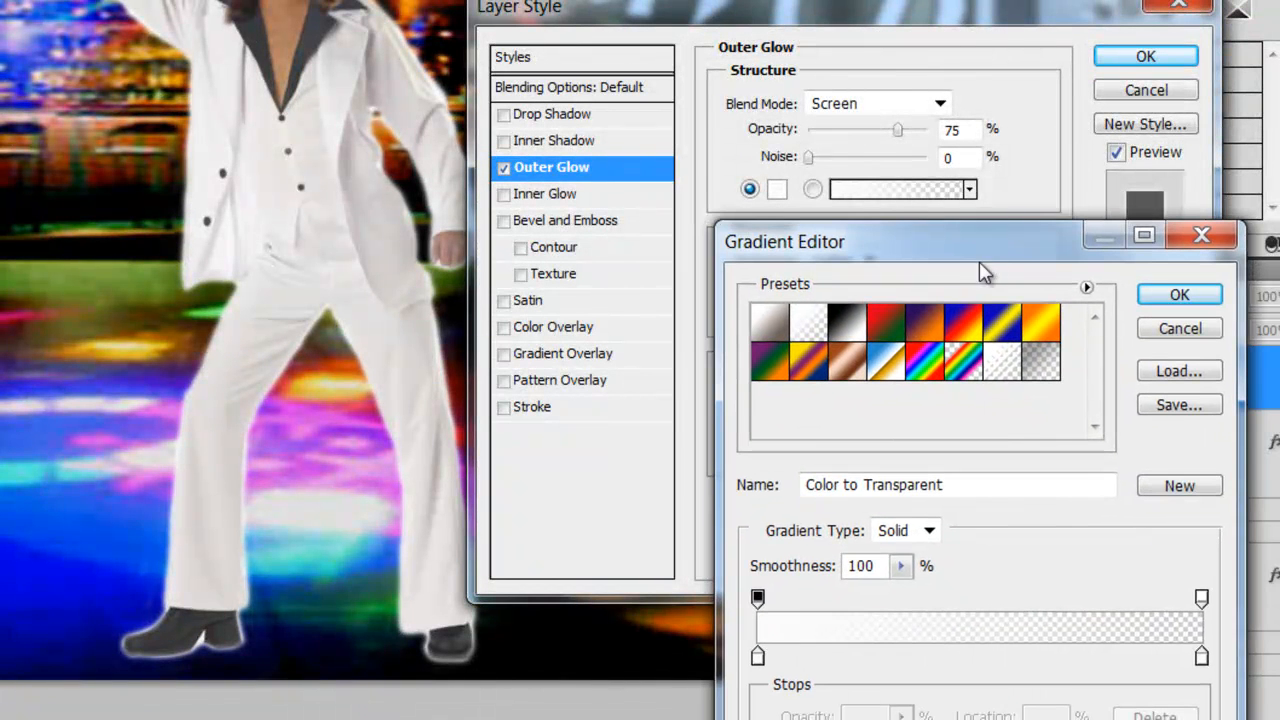
left_click(927, 370)
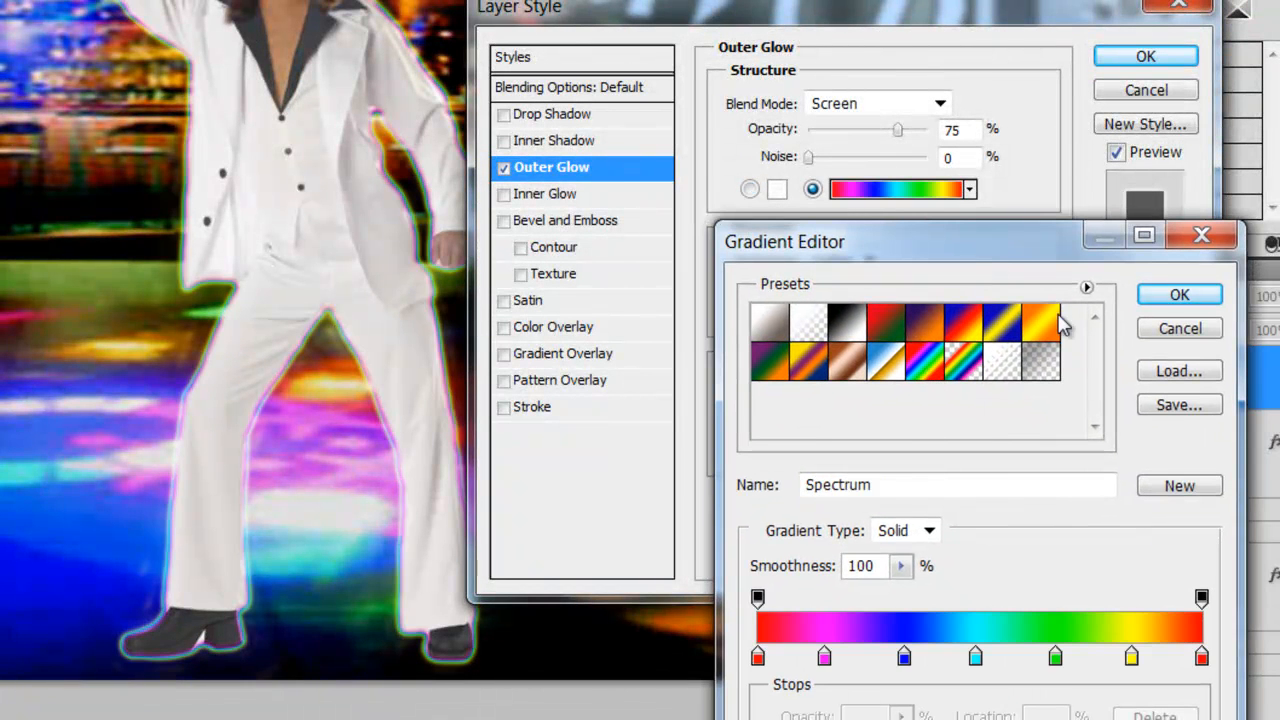
left_click(1170, 298)
- Set the outer glow's size to 16 px, apply the style and shift the figure slightly towards the disco ball
left_click_drag(818, 316, 829, 323)
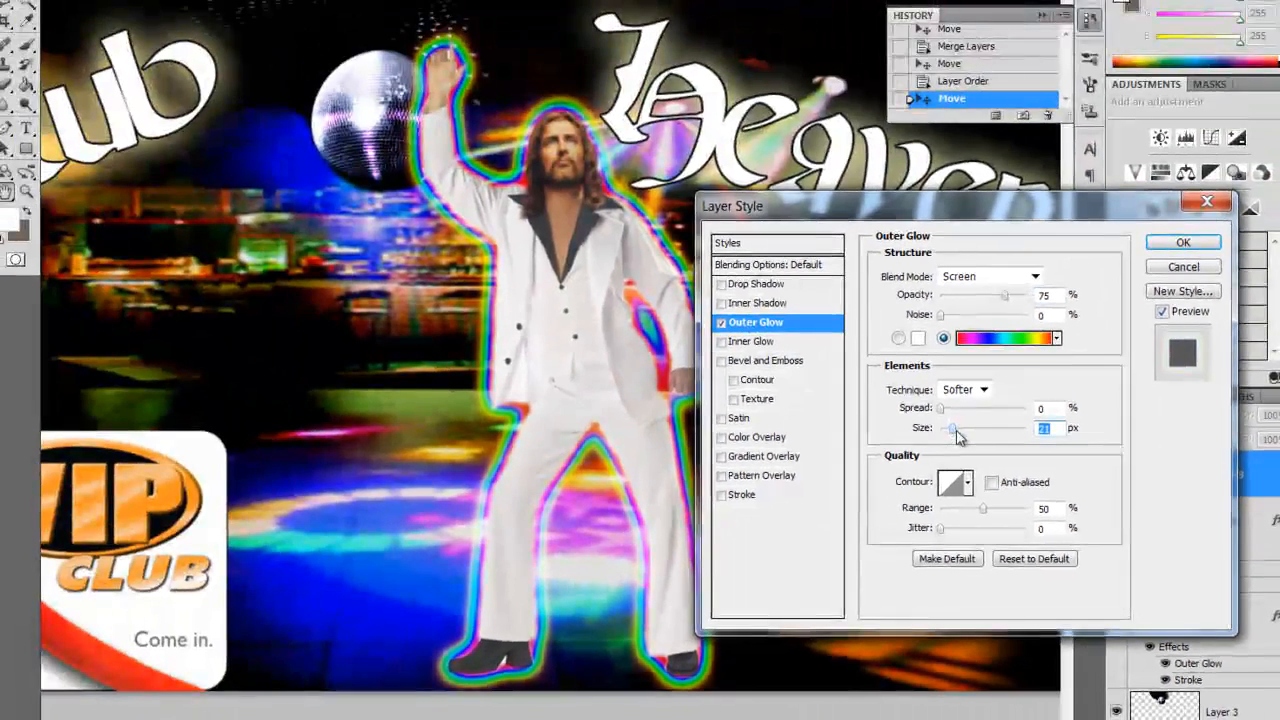
left_click_drag(943, 420, 953, 437)
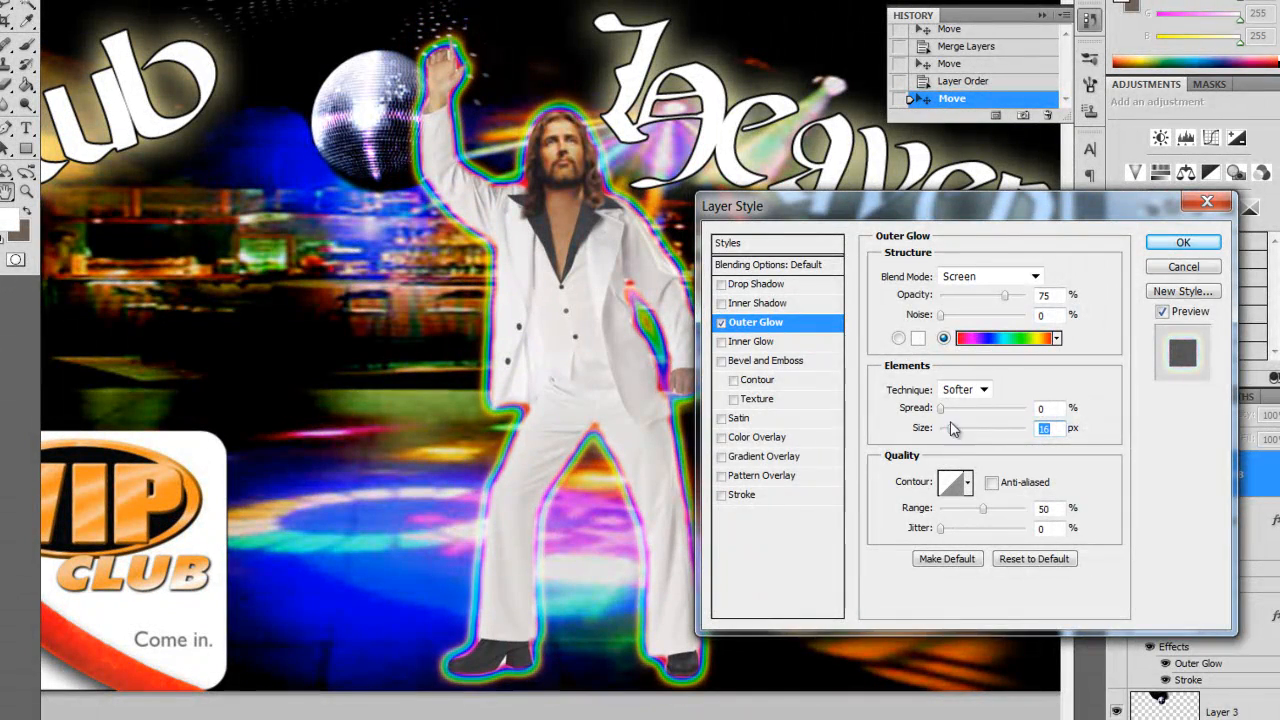
left_click(1176, 243)
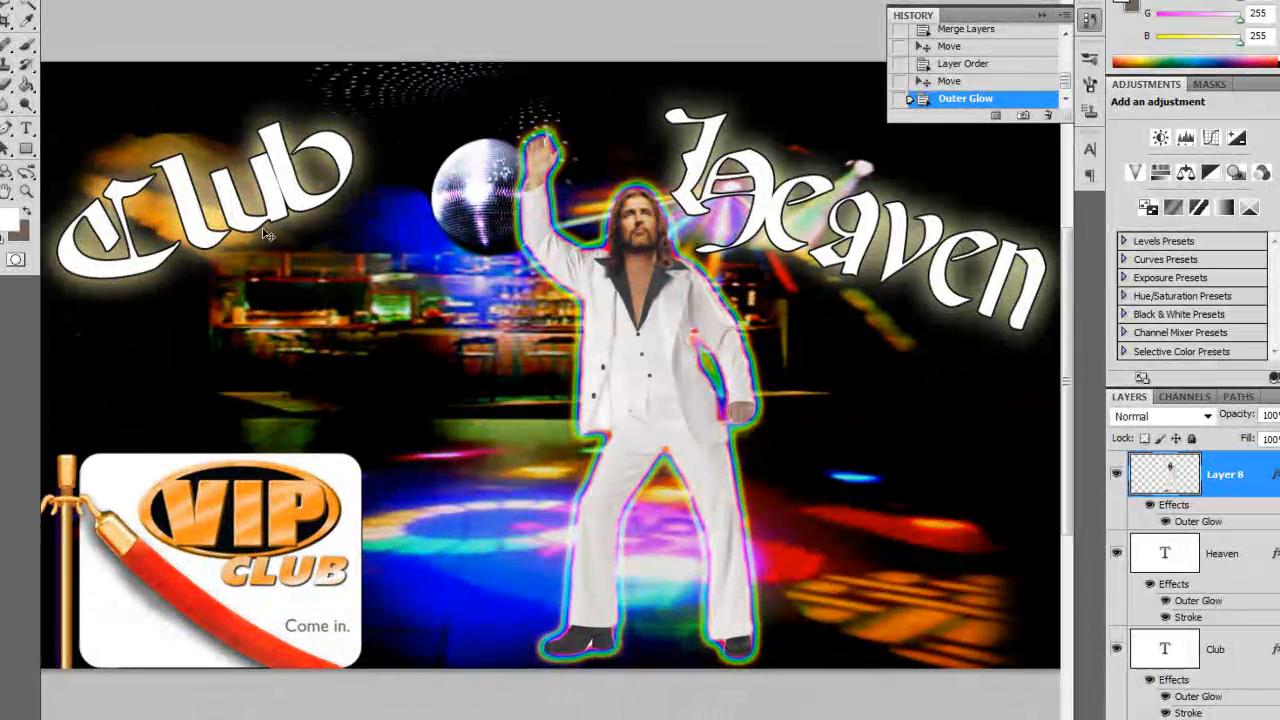
mouse_move(617, 326)
left_mouse_down()
mouse_move(602, 322)
mouse_move(616, 324)
left_mouse_up()
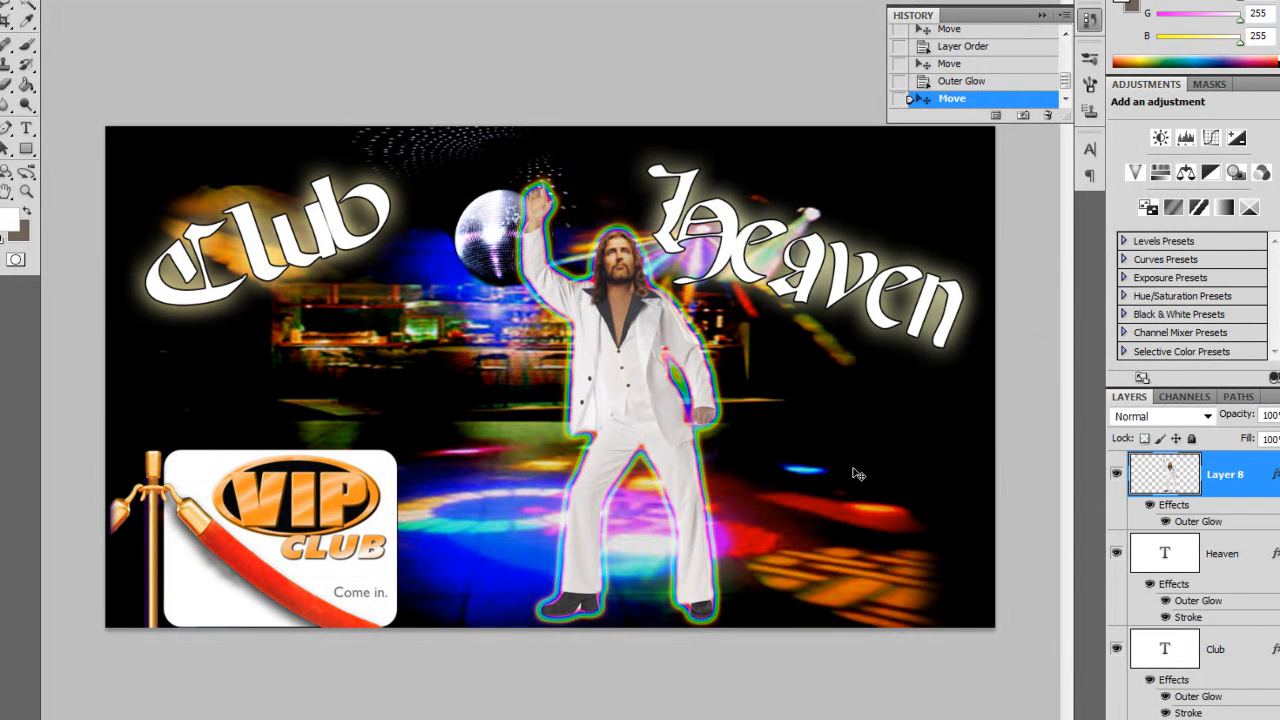
- Hide the figure and VIP card layers and save a PSD copy named "back" in the disco 2 folder
left_click(1117, 476)
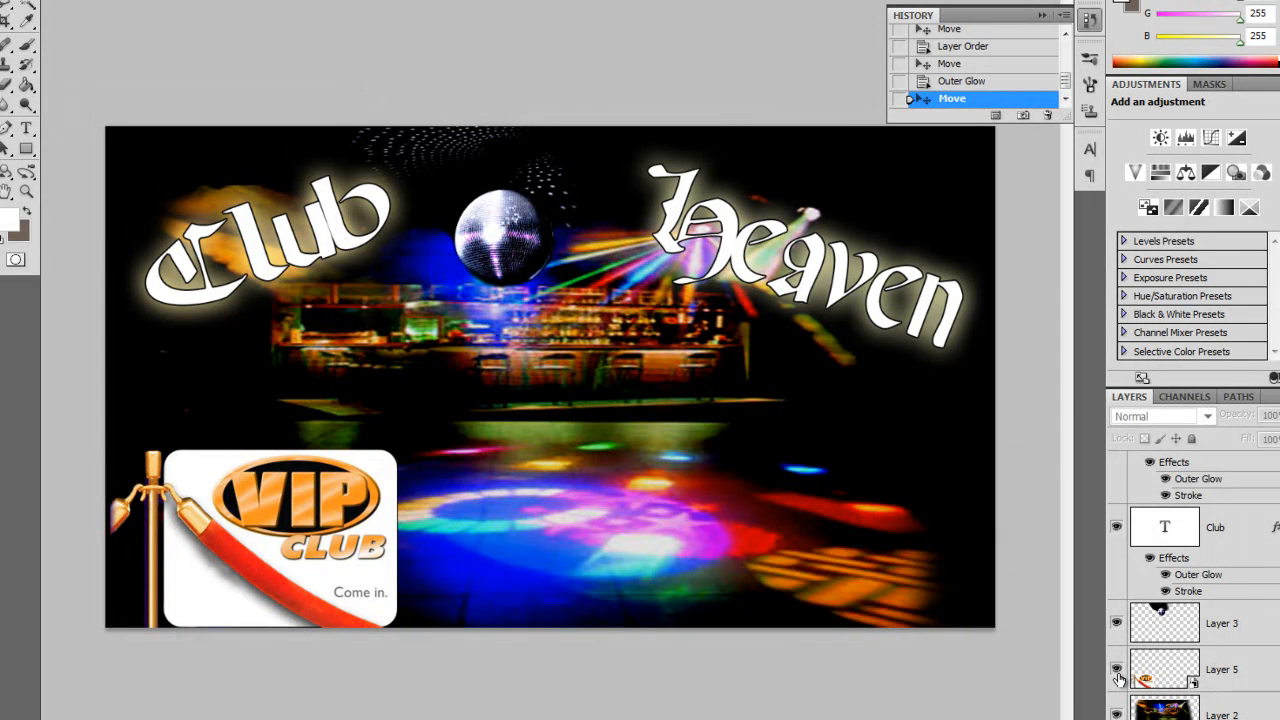
left_click(1117, 673)
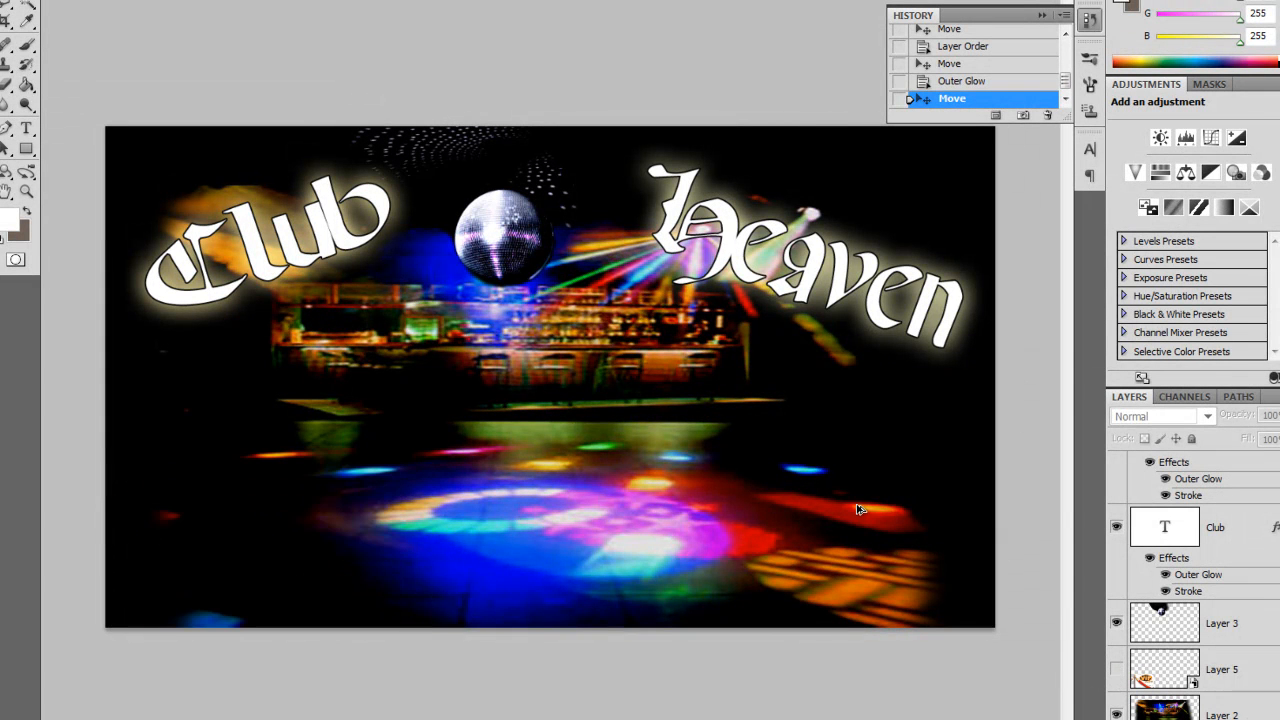
key("ctrl+shift+s")
type("board")
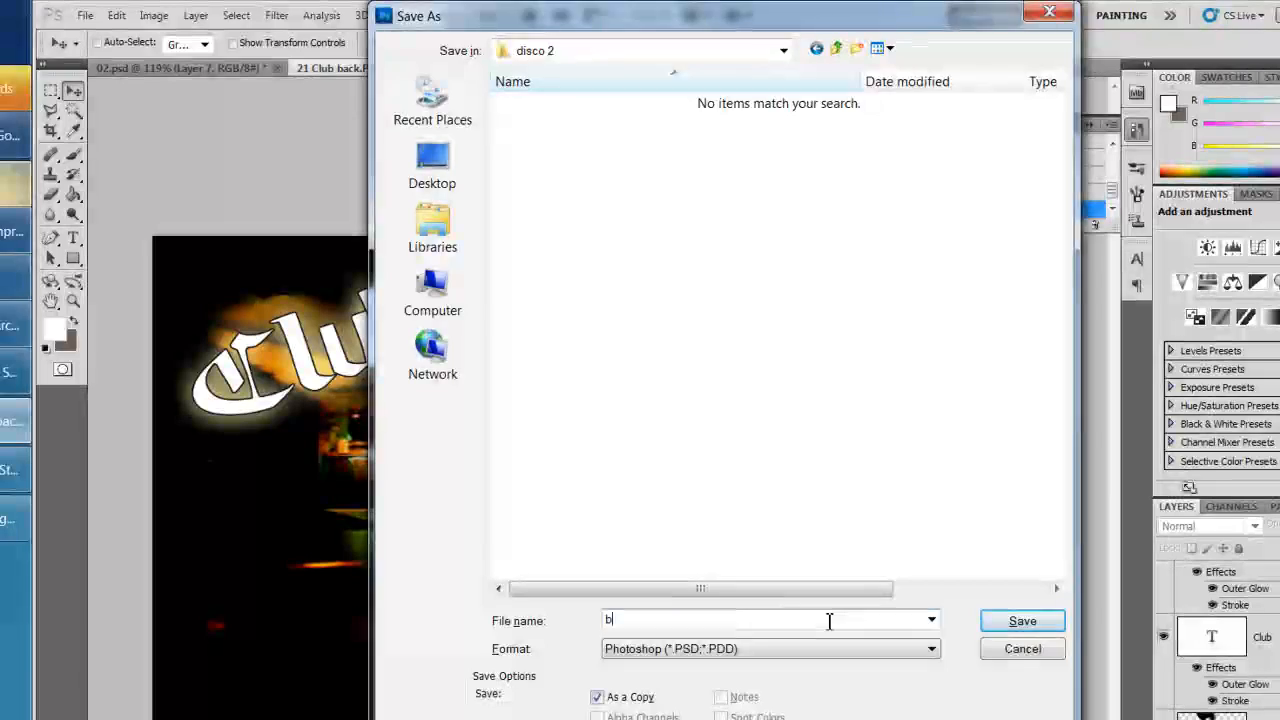
key("Return")
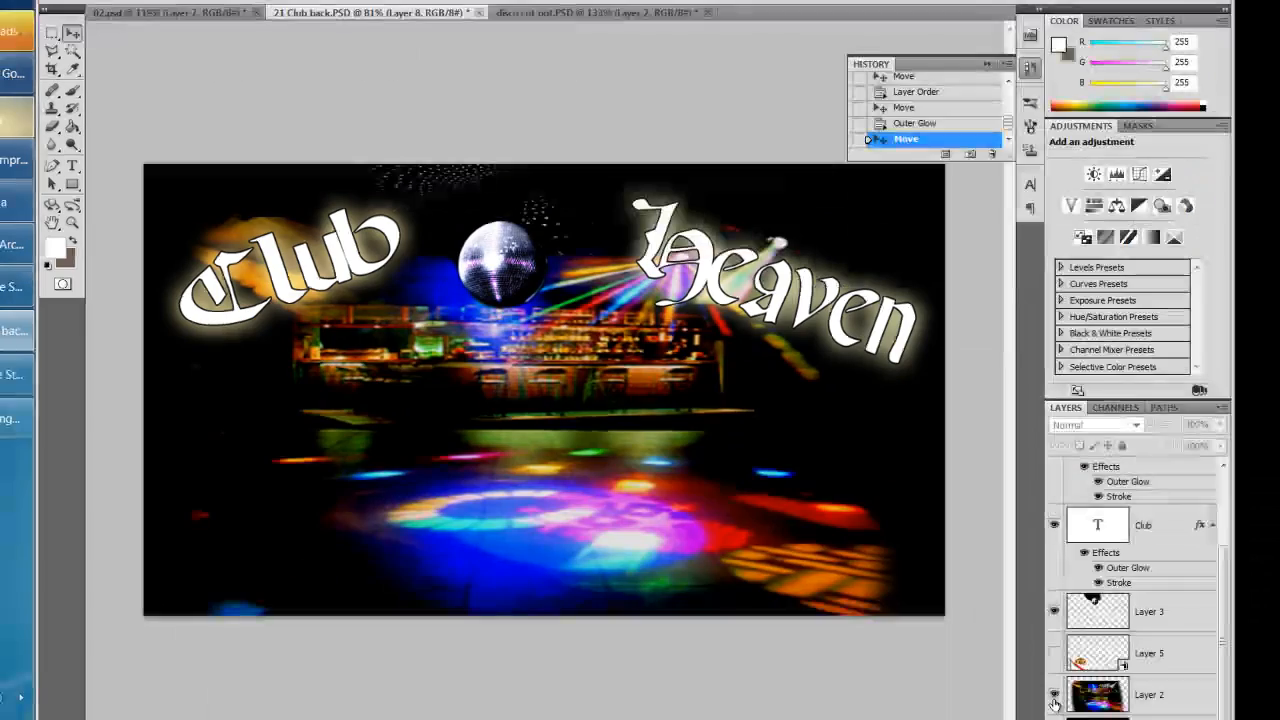
- Hide the club background, black backdrop, disco ball and both title layers, leaving only the glowing figure layer visible
left_click(1162, 719)
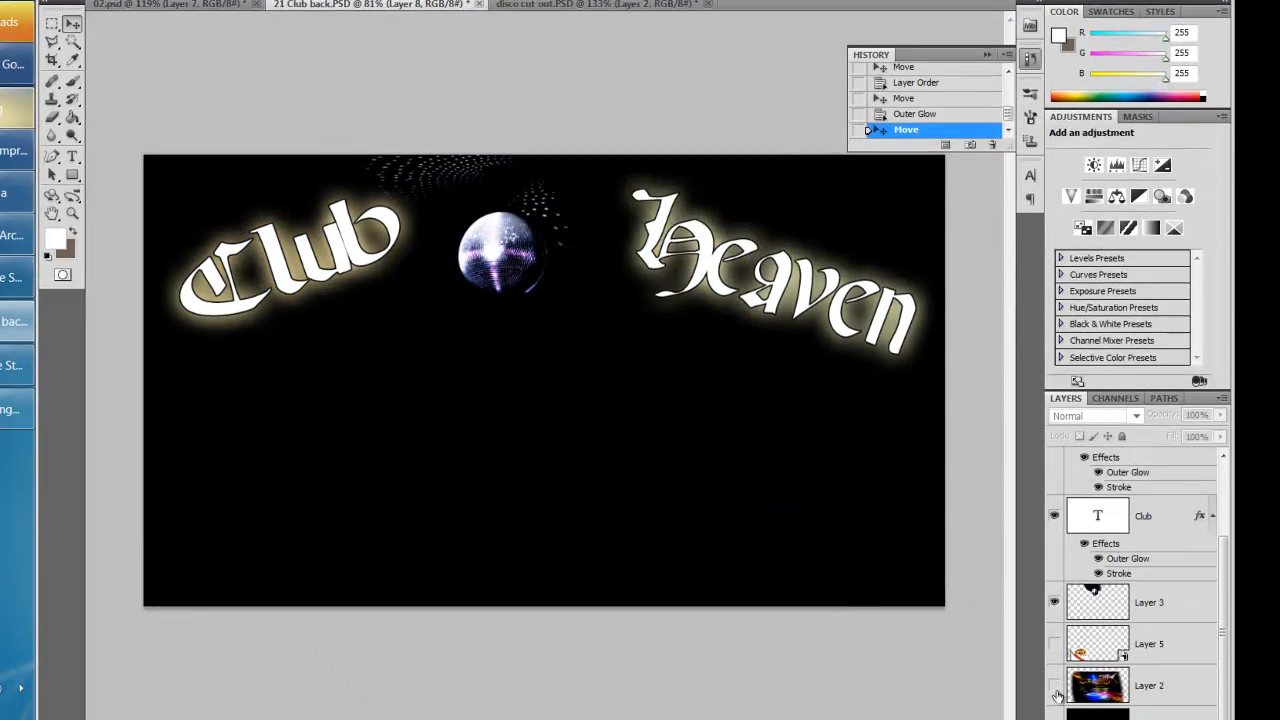
left_click(1162, 719)
left_click(1055, 576)
scroll(1058, 510, "up", 3)
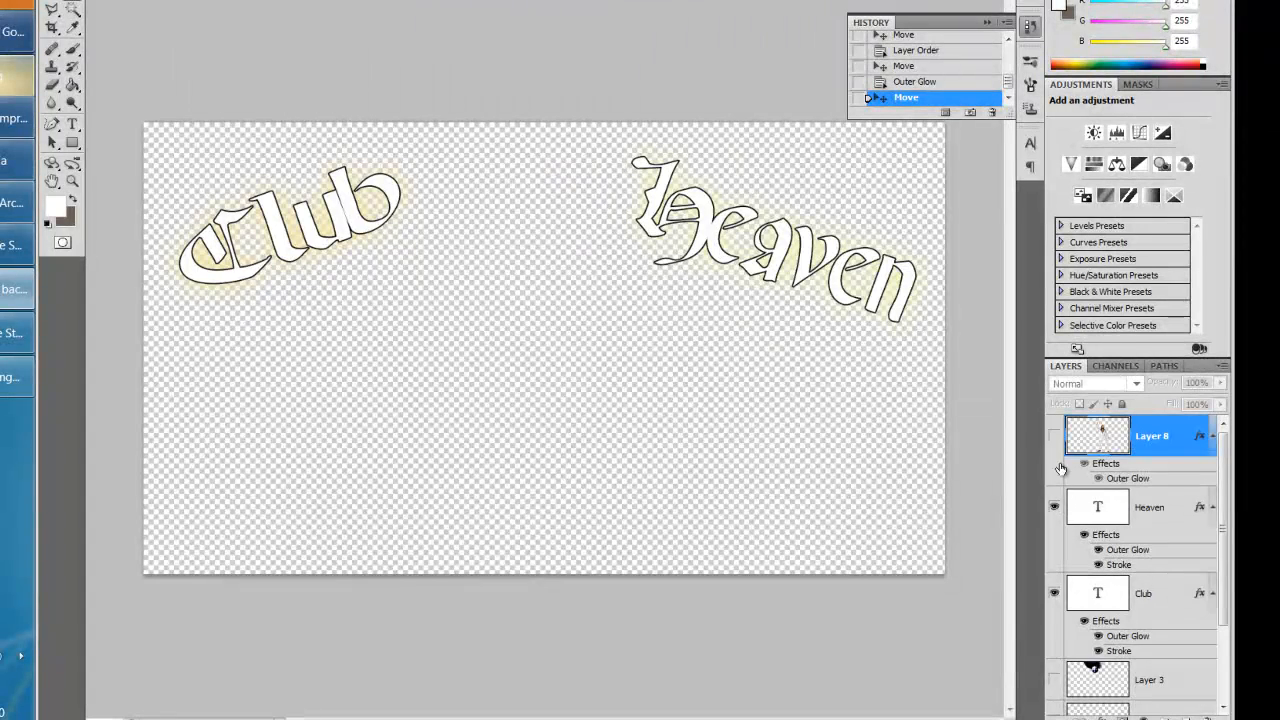
left_click(1054, 507)
left_click(1054, 593)
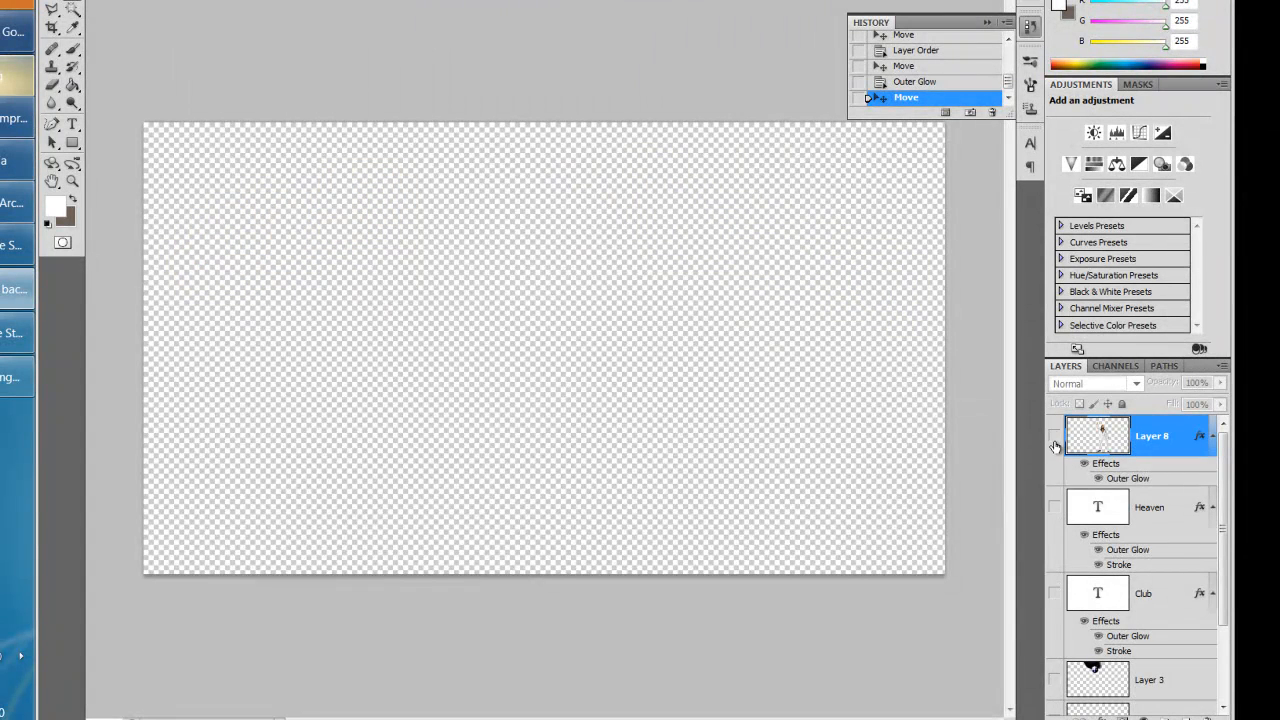
left_click(1054, 436)
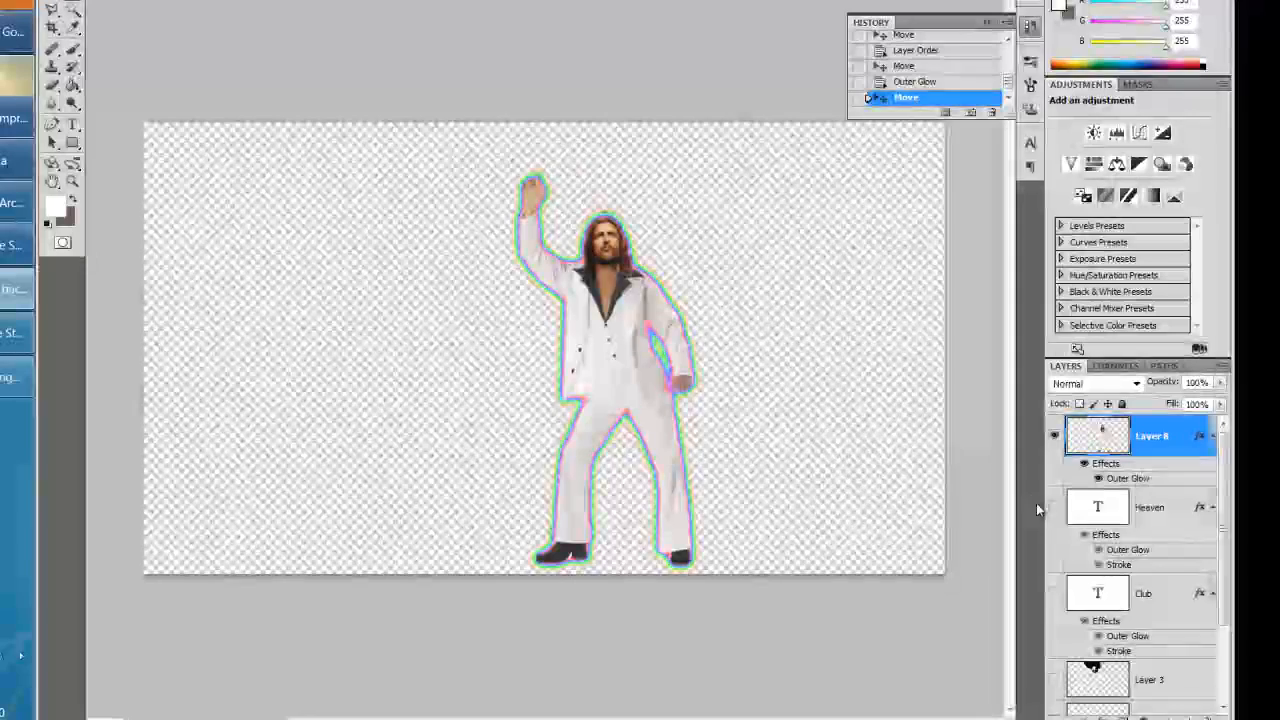
- Save a PSD copy of the isolated figure as "jesus" in the same folder
key("ctrl+shift+s")
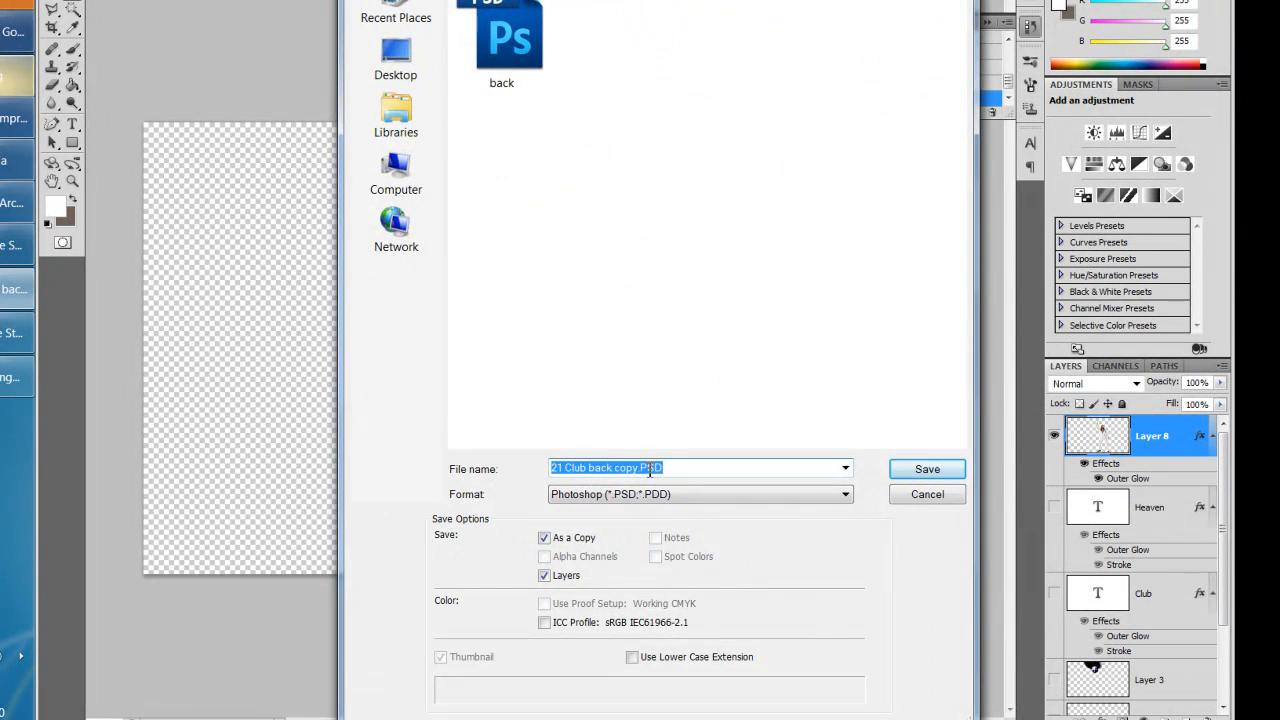
type("jesus")
key("Return")
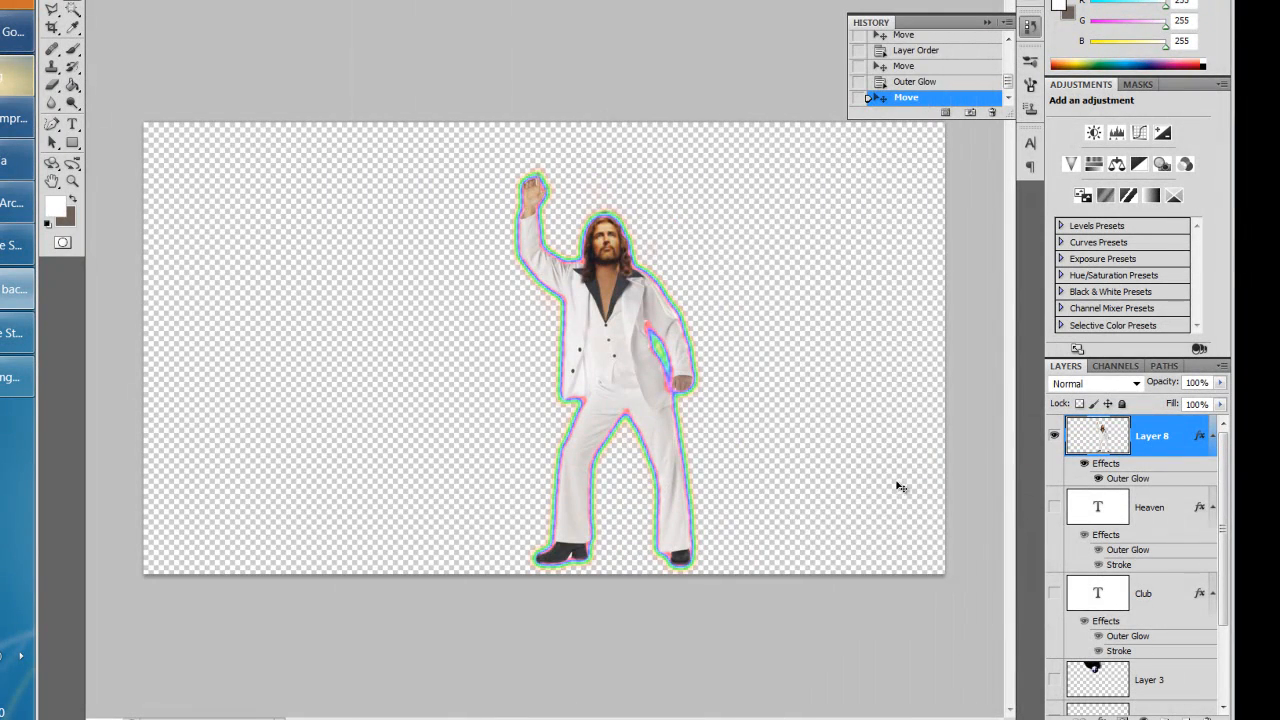
- Hide the figure layer and show only the VIP card layer, Layer 5
left_click(1054, 436)
scroll(1054, 530, "down", 3)
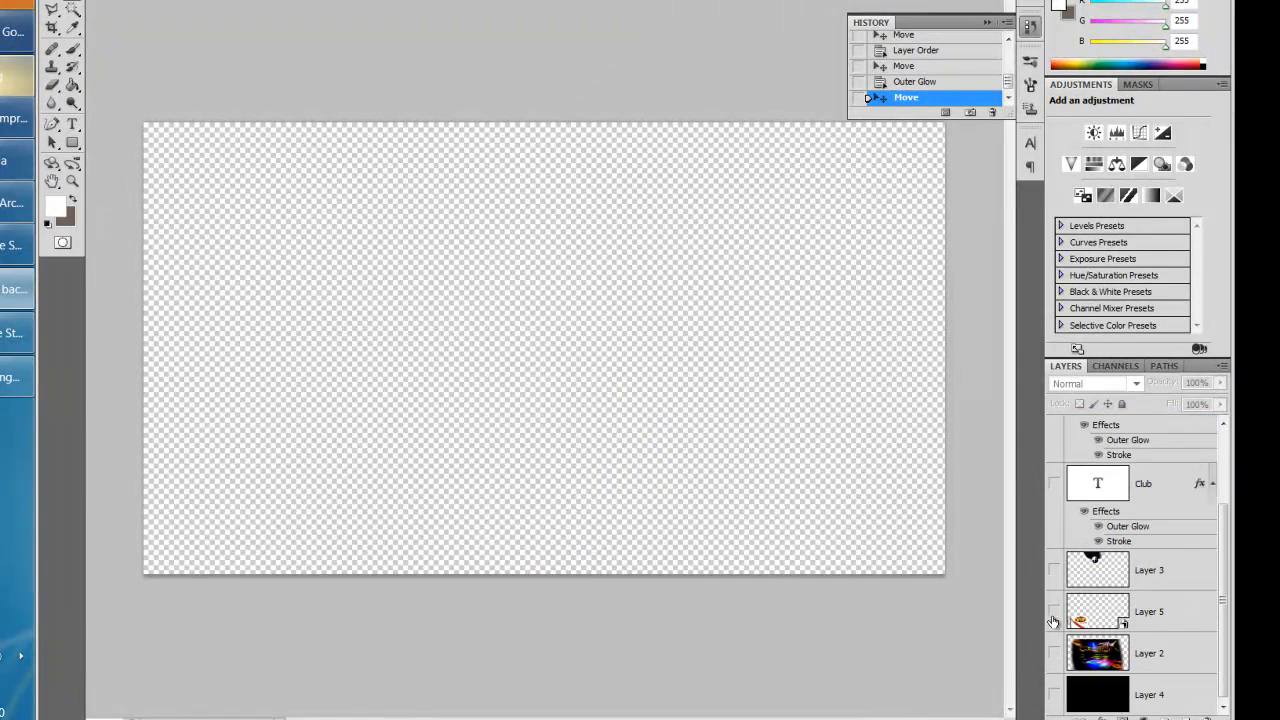
left_click(1054, 611)
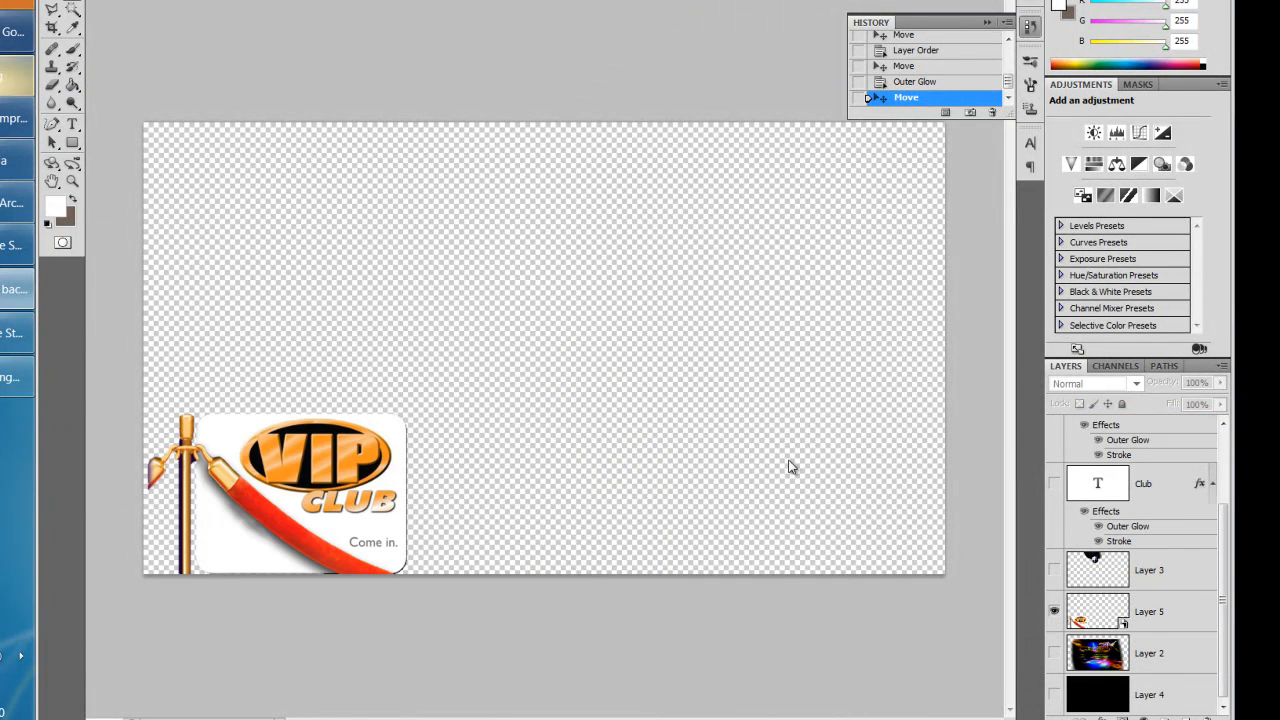
- Switch to Pinnacle Studio and place the club background on the video track, about 10 seconds long, and the figure on the overlay track
key("alt+Tab")
left_click(158, 68)
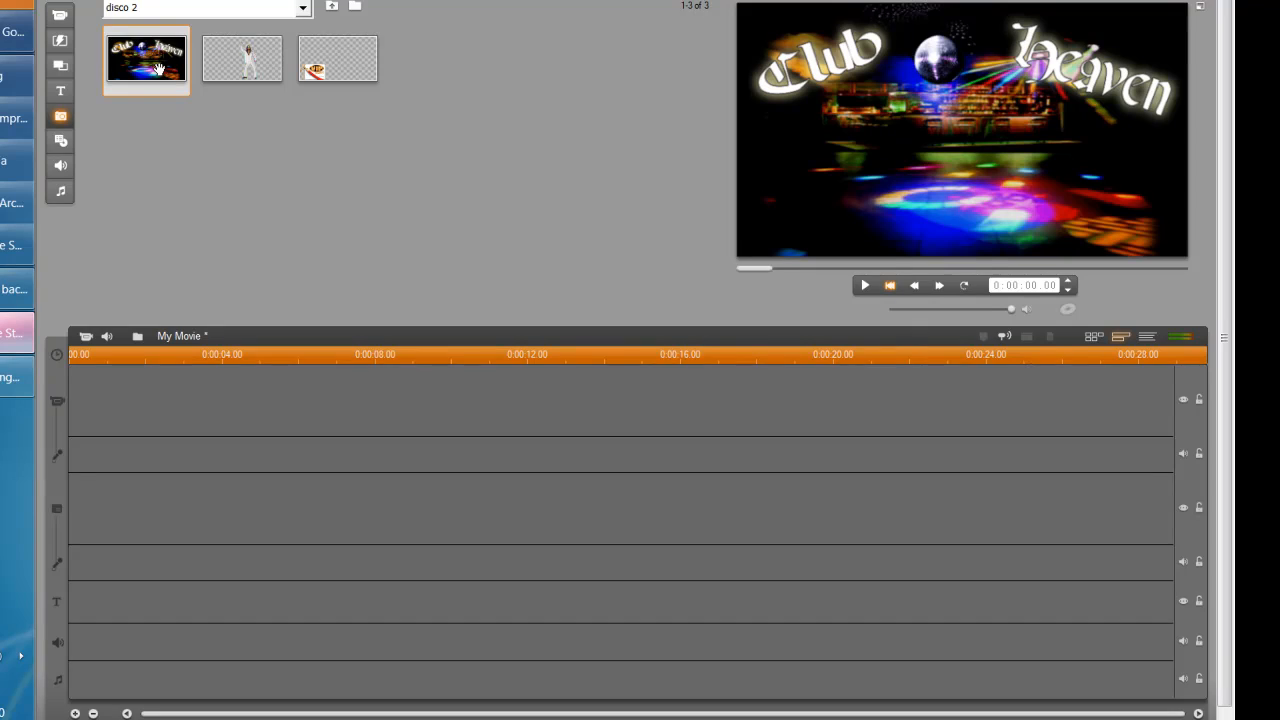
left_click(234, 60)
left_click(365, 128)
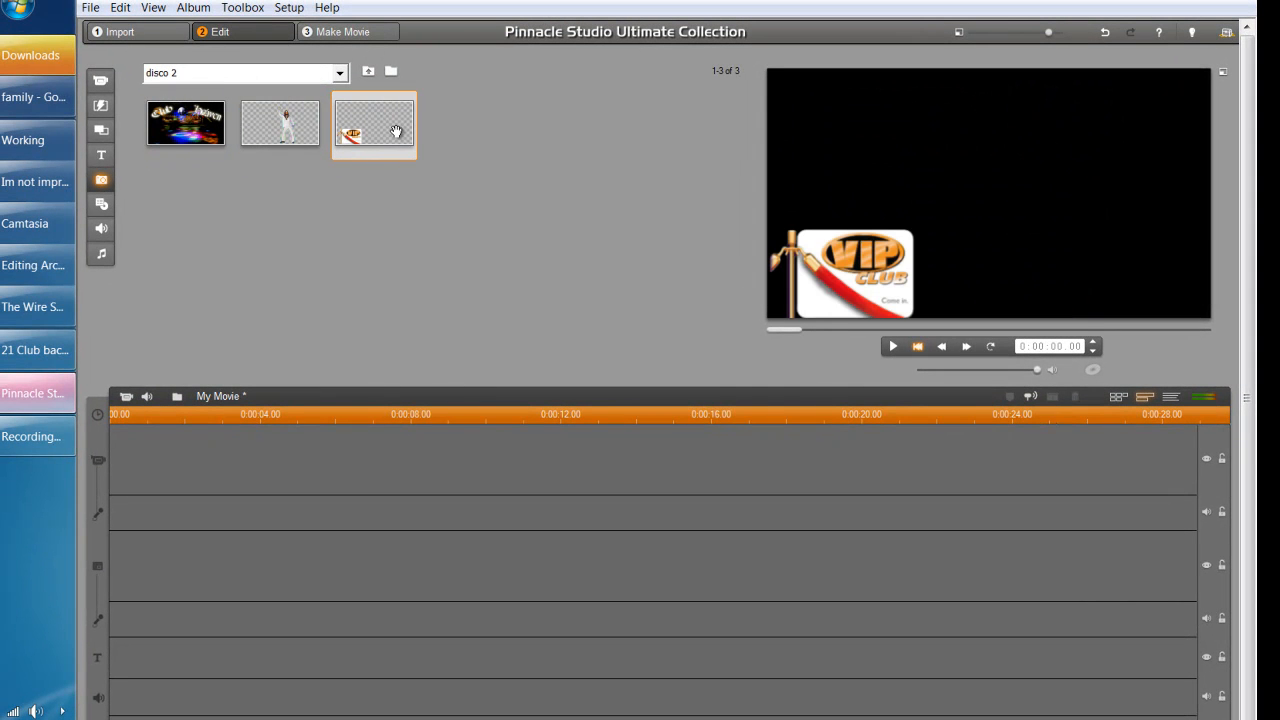
left_click_drag(178, 124, 495, 456)
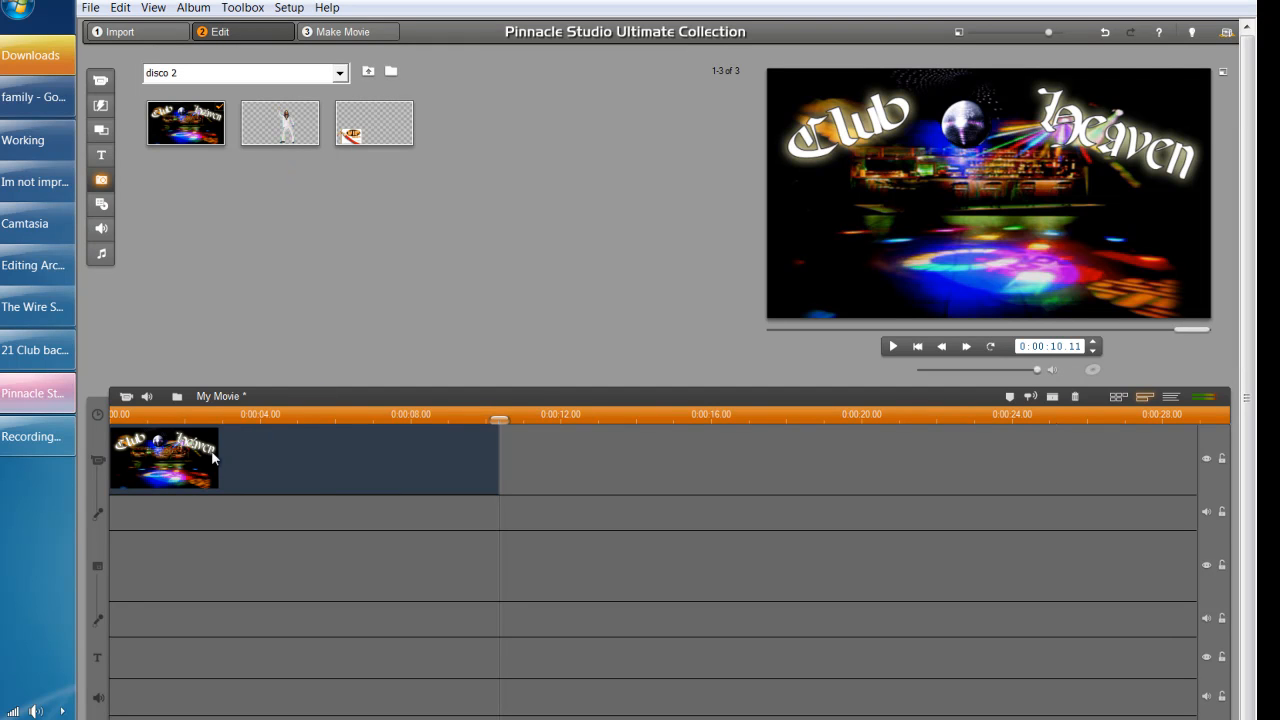
left_click_drag(277, 114, 120, 565)
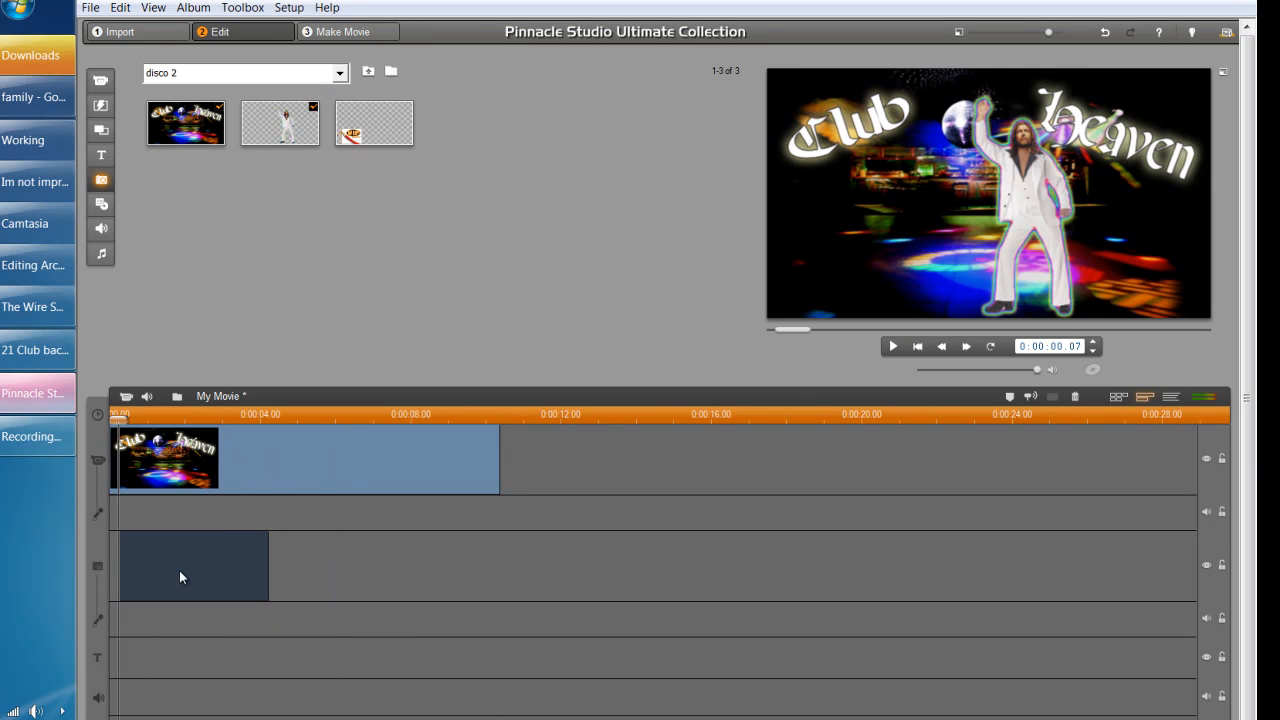
- Extend the figure clip to the background's length and place the VIP card on the title track for about 10 seconds
left_click_drag(259, 569, 499, 563)
left_click_drag(368, 126, 497, 670)
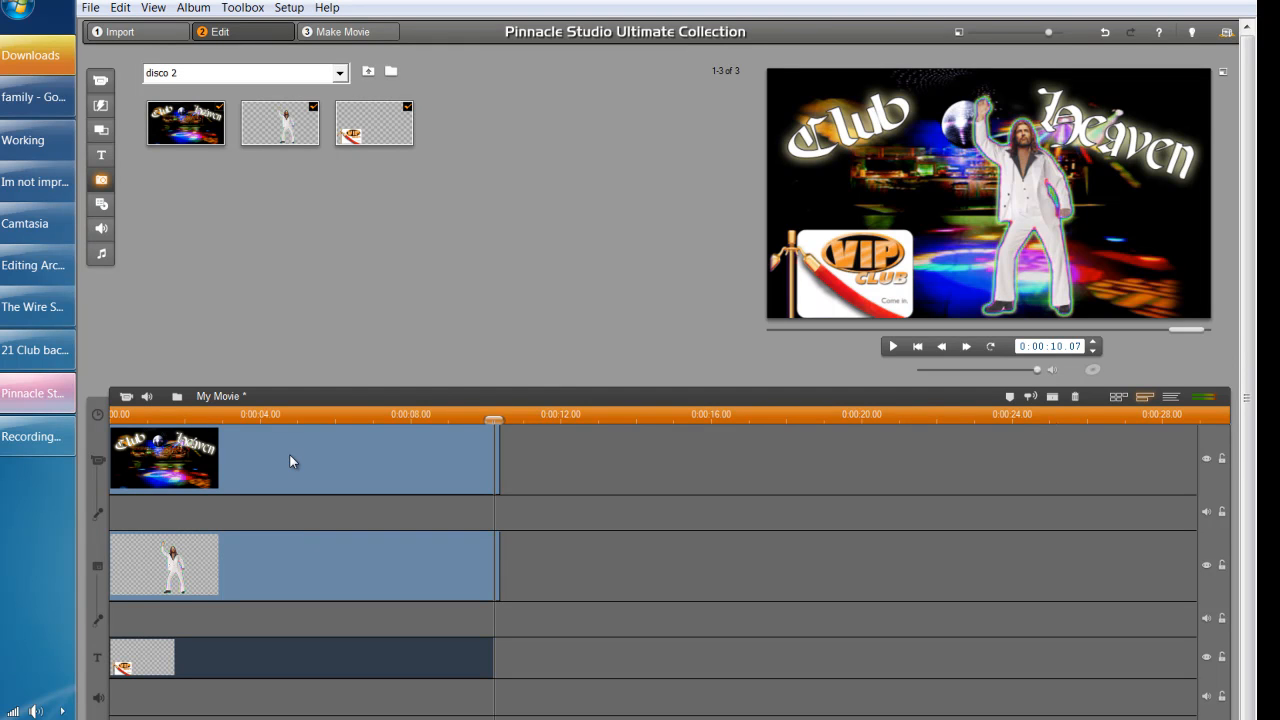
- Animate the club background clip from start to end, slightly zoomed in, panning the picture from right to left
double_click(146, 453)
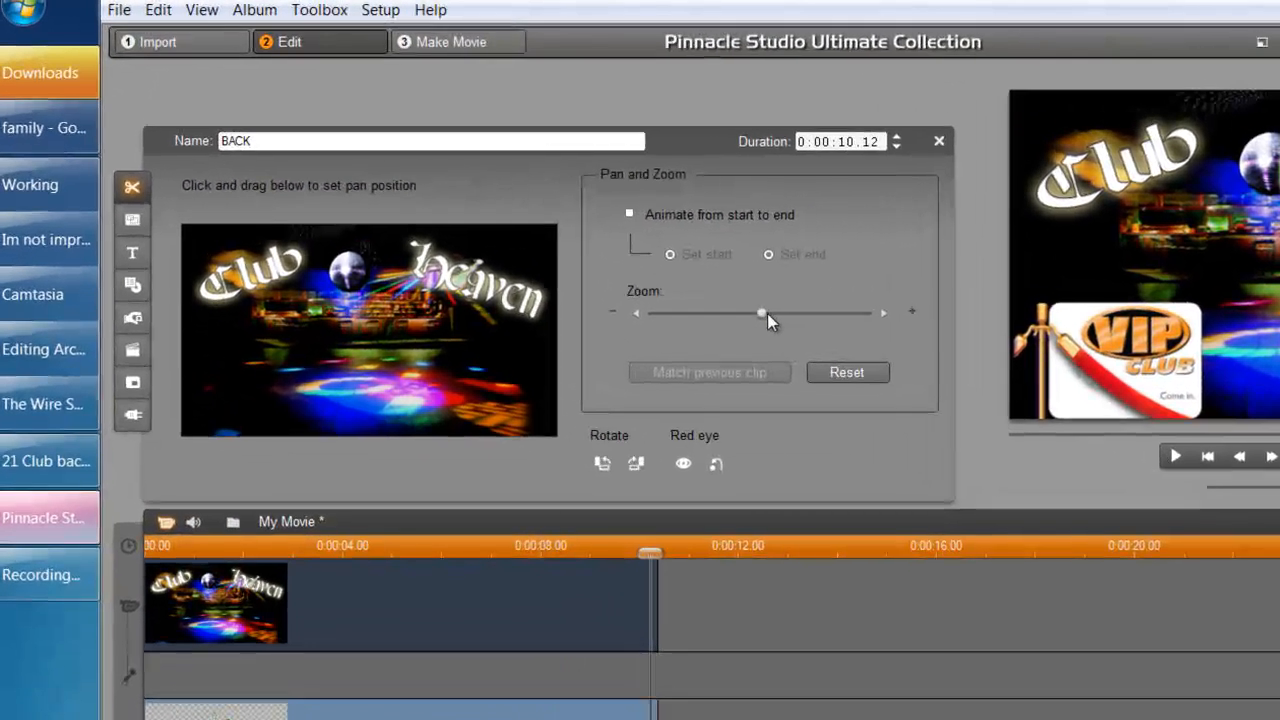
left_click_drag(581, 237, 591, 237)
left_click_drag(779, 314, 775, 314)
left_click_drag(366, 318, 474, 305)
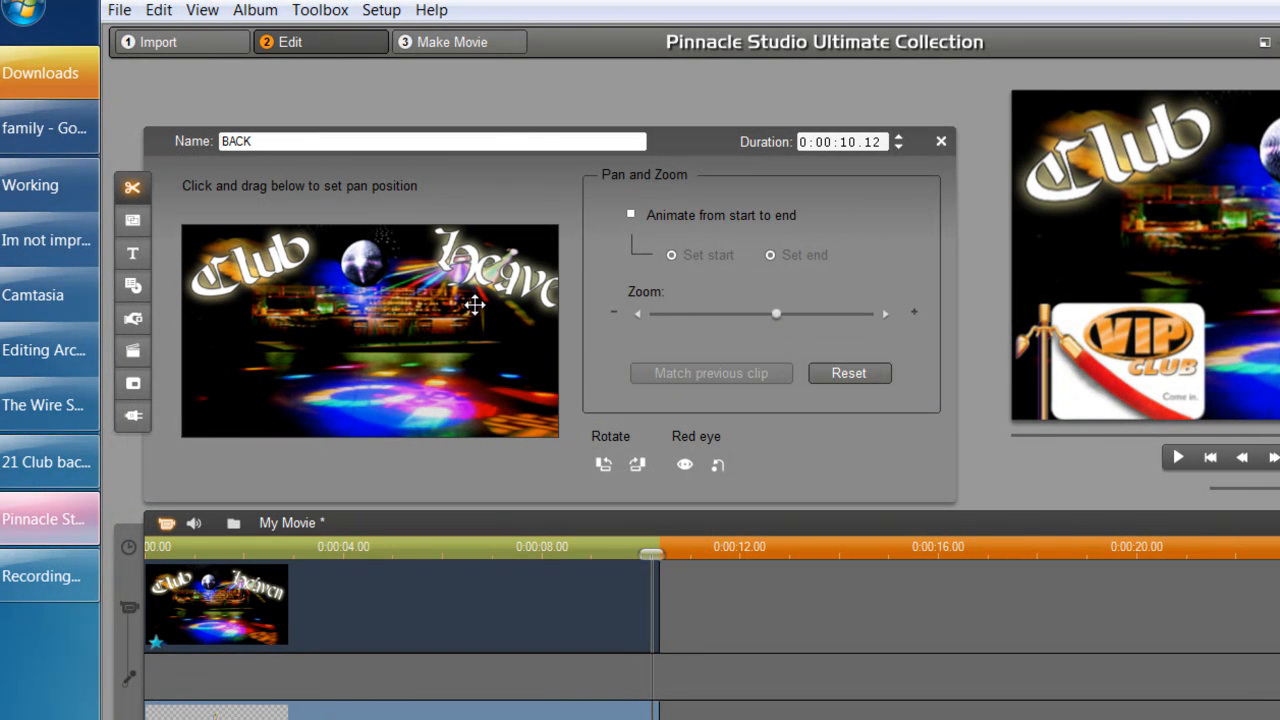
left_click(632, 215)
left_click_drag(500, 340, 474, 340)
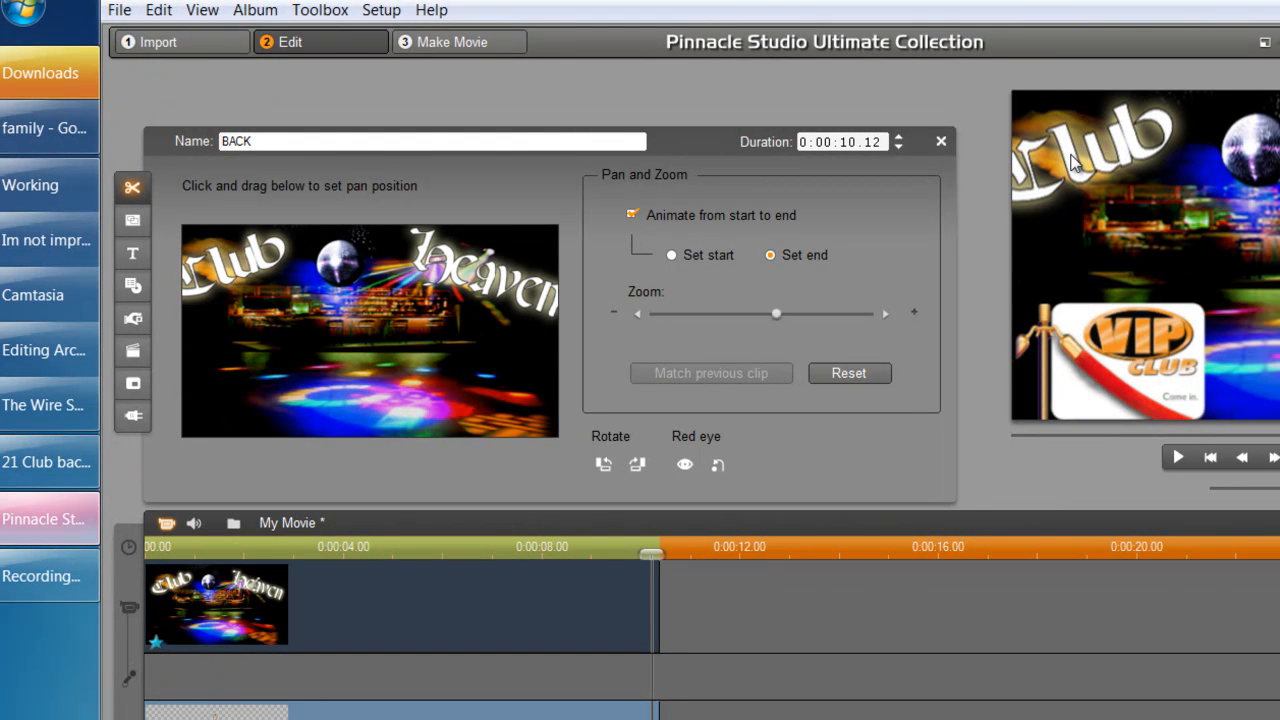
left_click(941, 143)
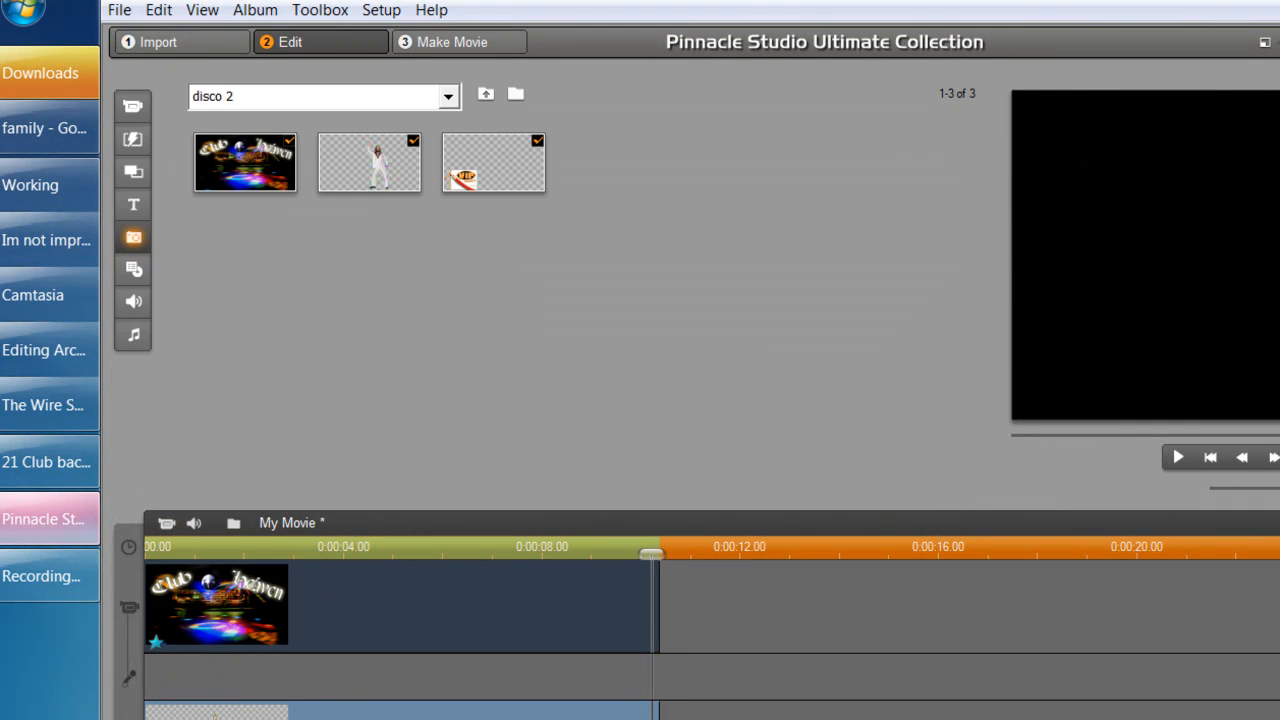
- Animate the VIP card clip from a start position shifted slightly left to its default end position
double_click(216, 712)
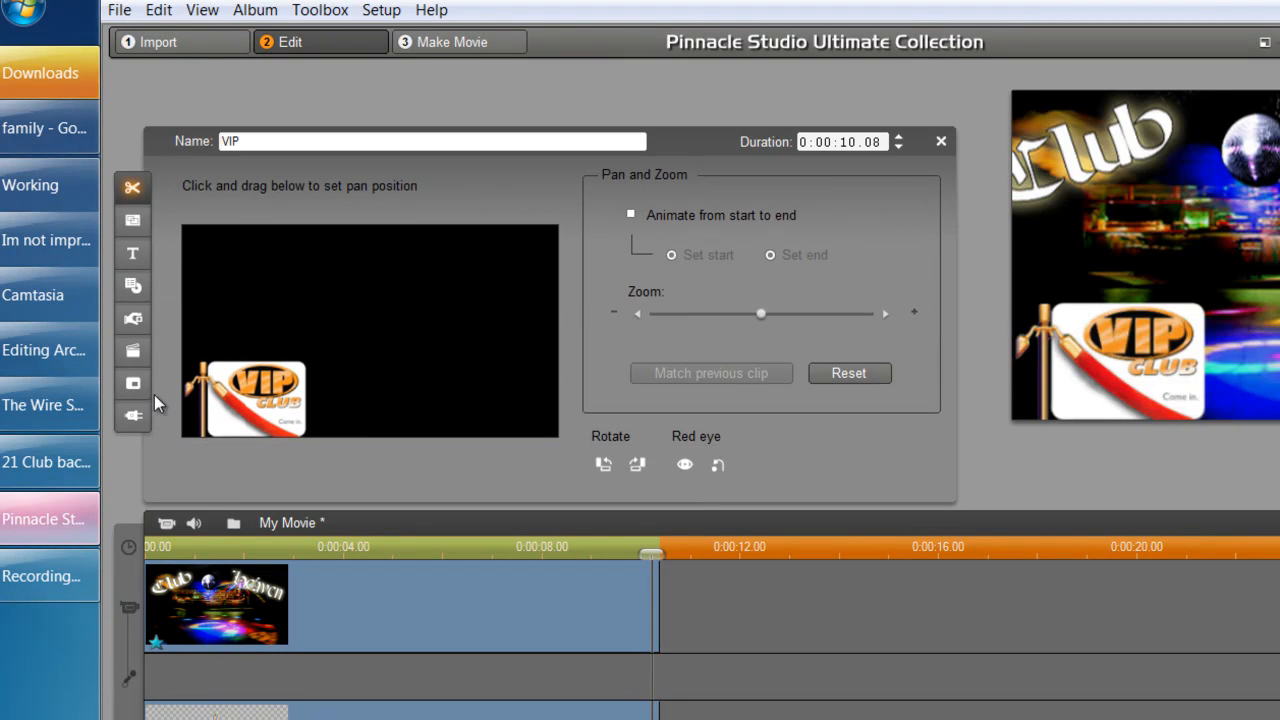
left_click_drag(240, 392, 231, 392)
left_click(631, 216)
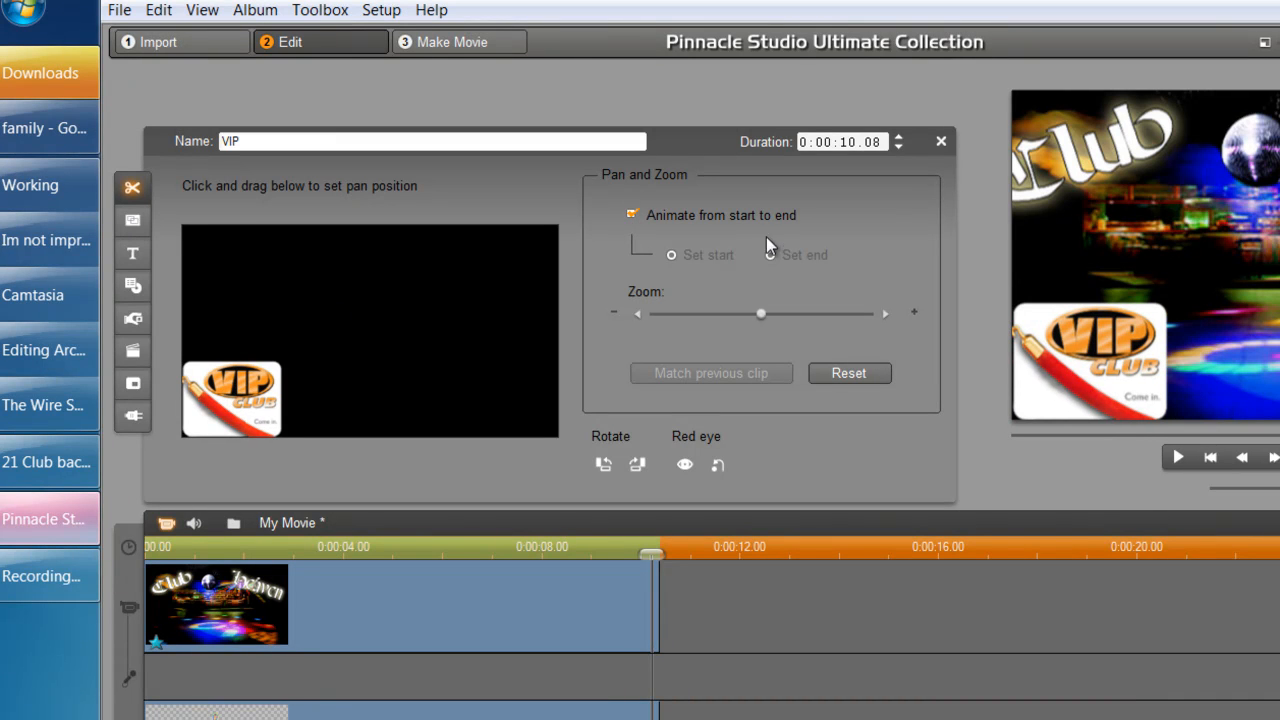
left_click(770, 256)
left_click_drag(250, 394, 291, 384)
left_click(843, 374)
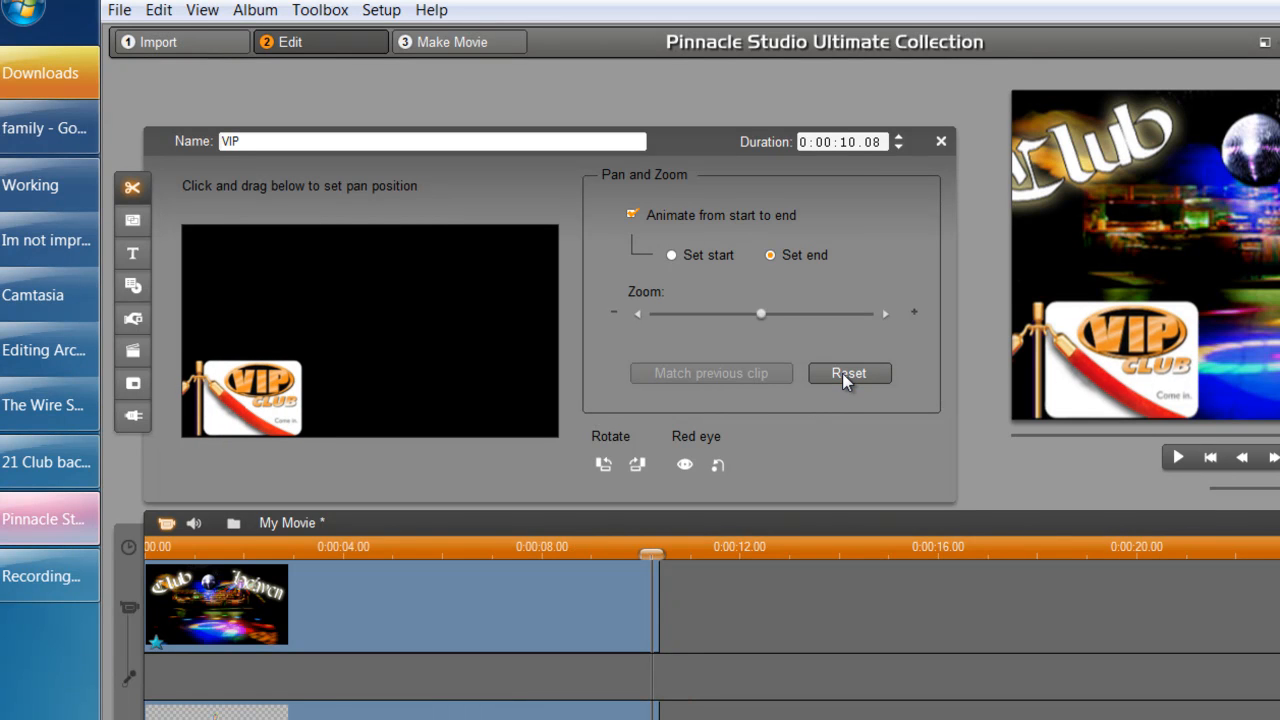
left_click(941, 141)
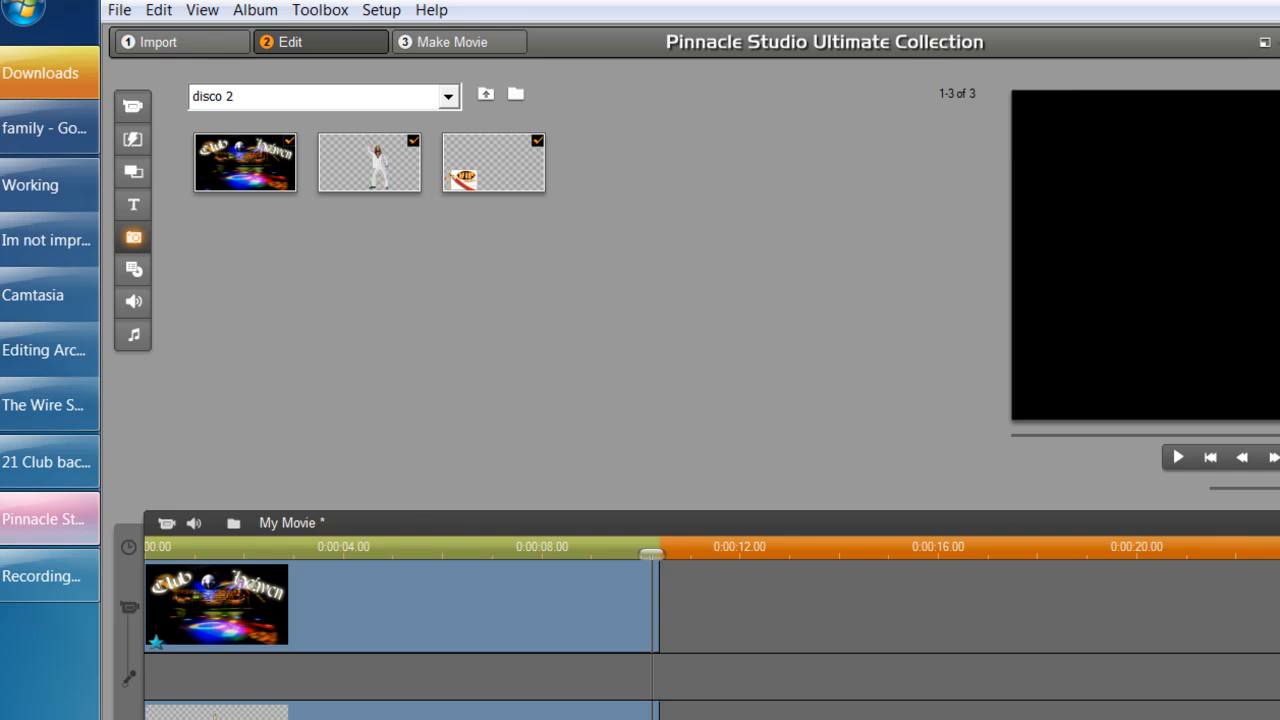
- Zoom in slightly on the figure clip, pan it to the left, and preview the composite full screen
left_click(166, 523)
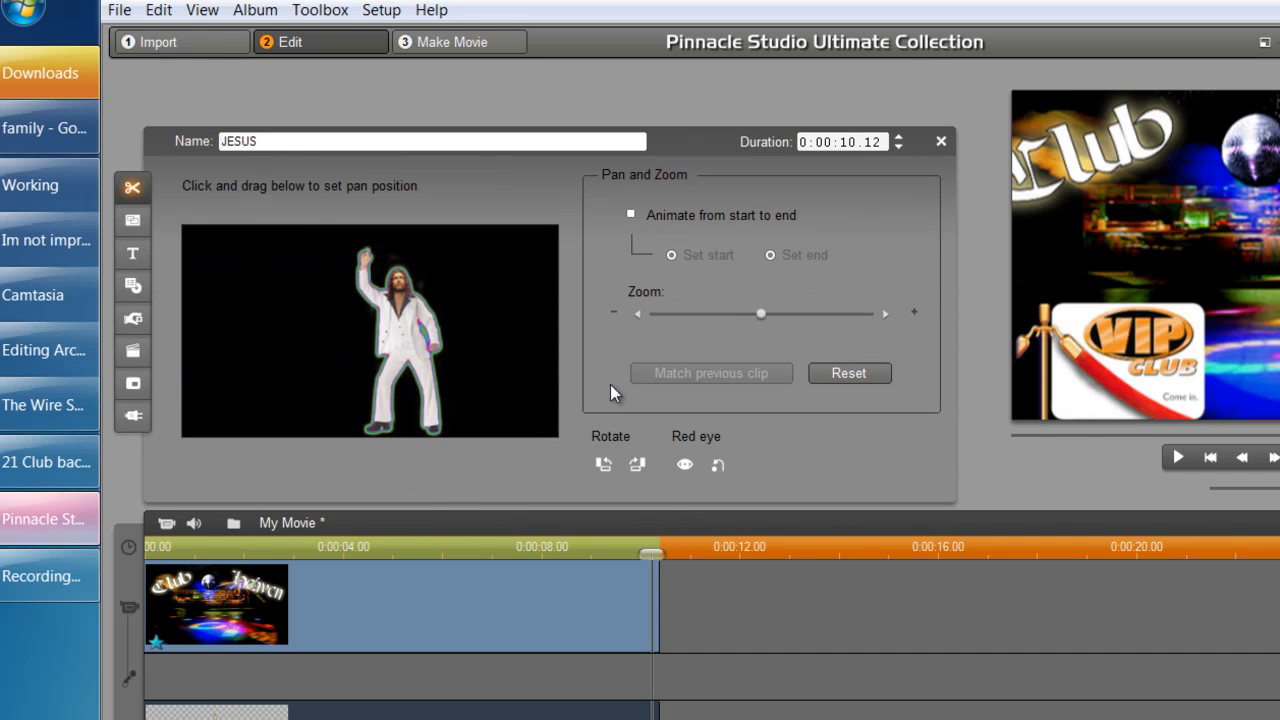
left_click(769, 317)
left_click_drag(430, 321, 391, 307)
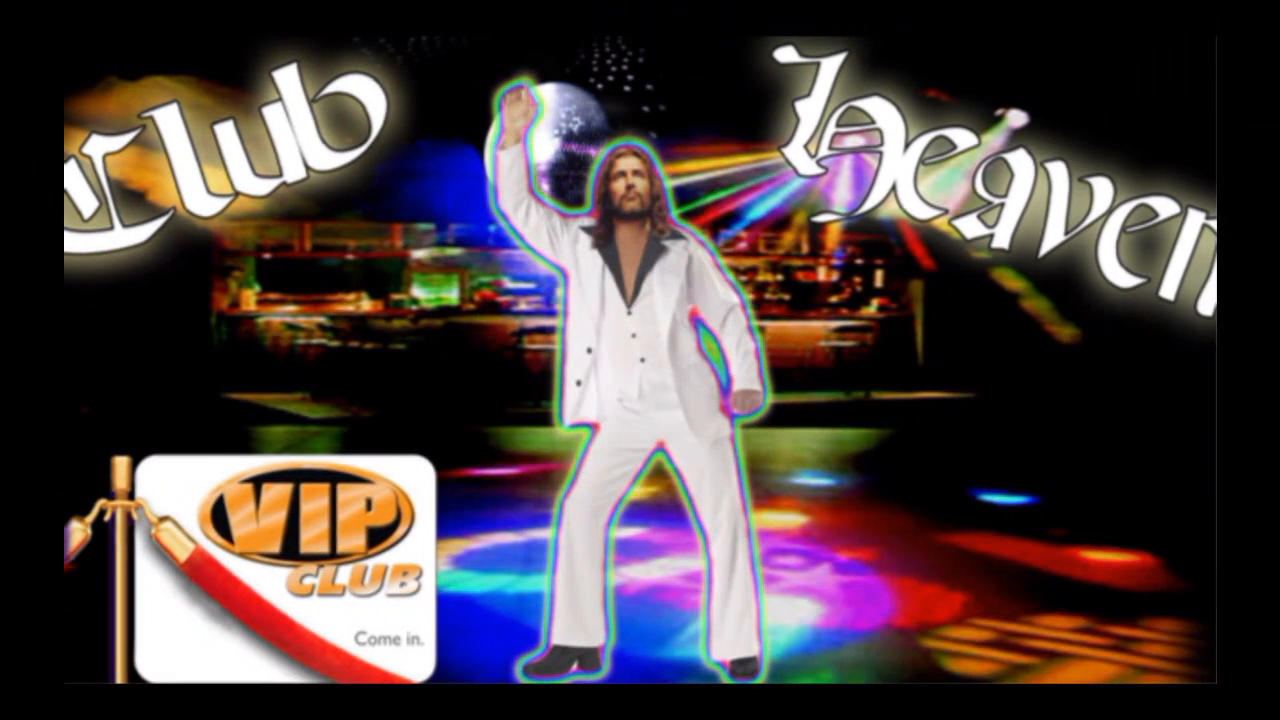
key("Escape")
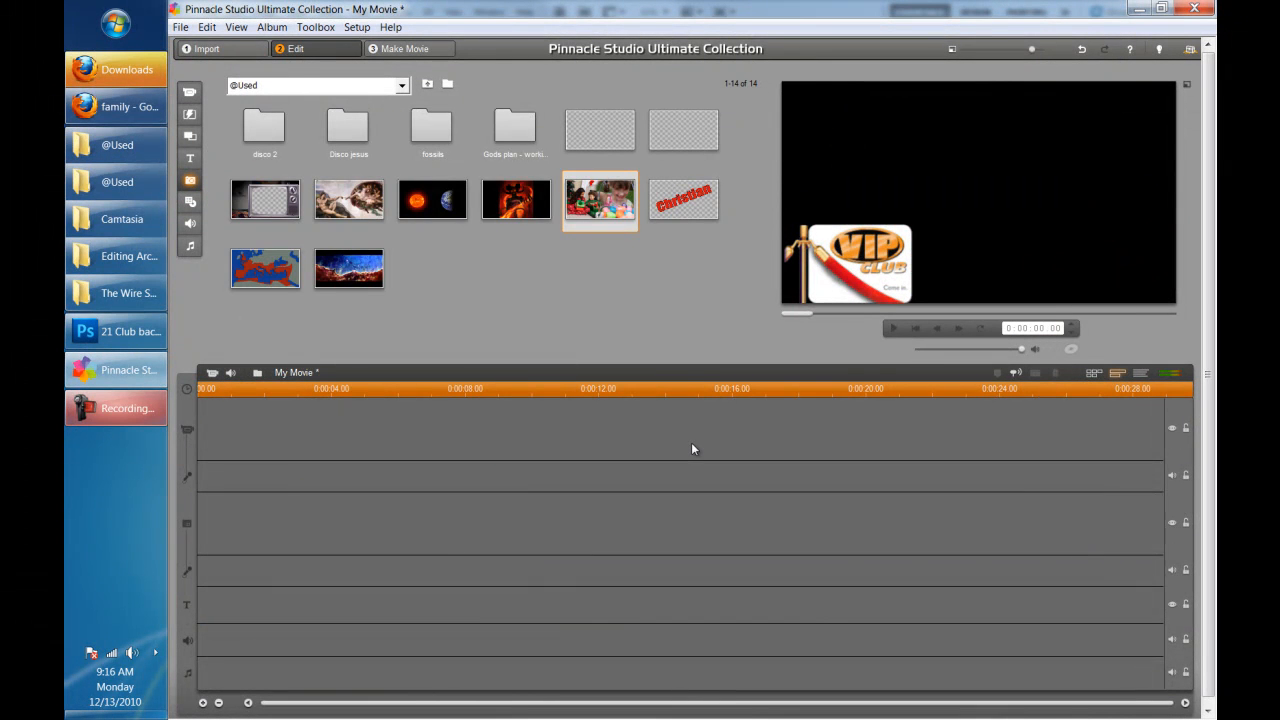
- Build a new timeline with the Christmas and Easter children picture on the video track and a long "Christian" label clip on the overlay track
left_click_drag(558, 295, 783, 426)
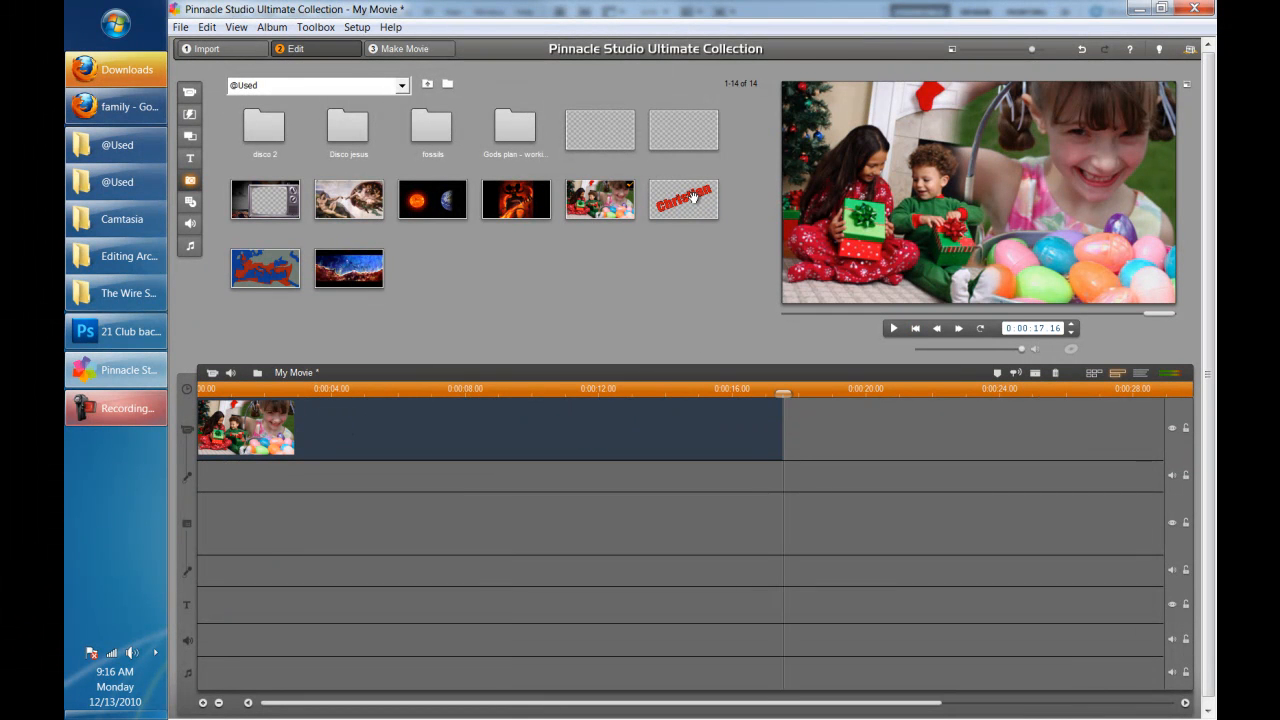
left_click_drag(693, 197, 368, 526)
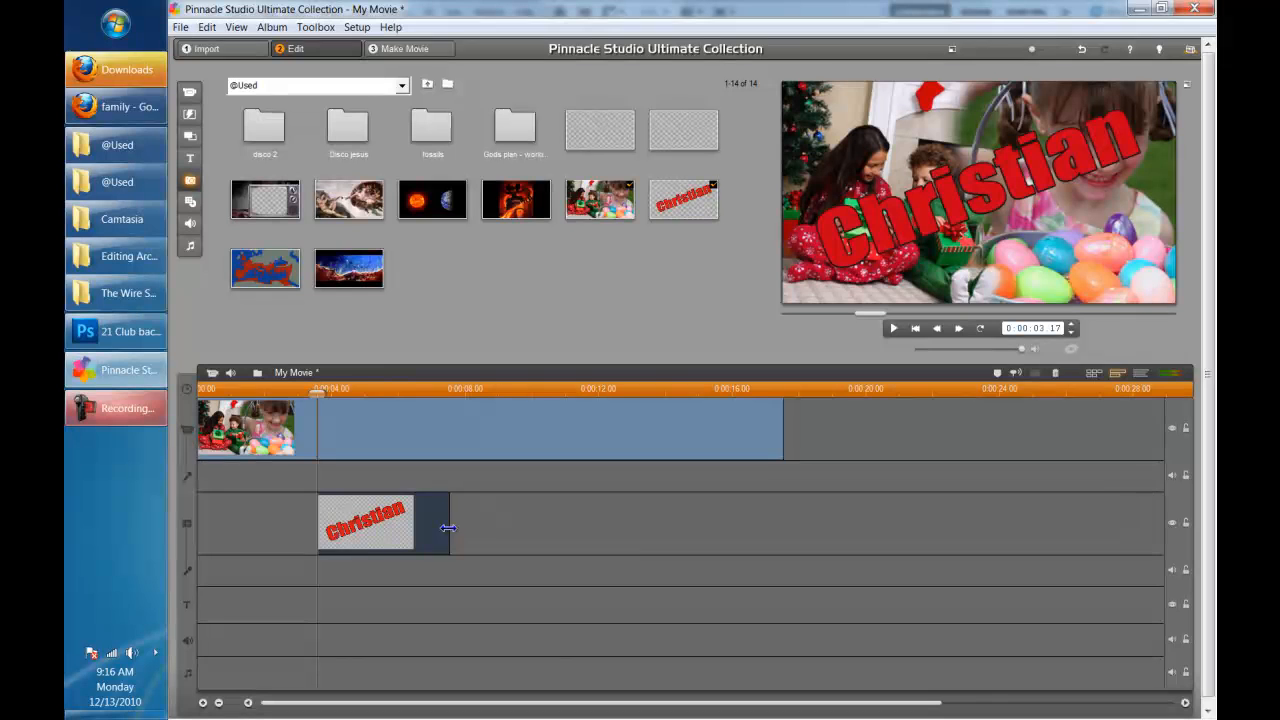
left_click_drag(451, 528, 786, 530)
left_click_drag(337, 498, 298, 498)
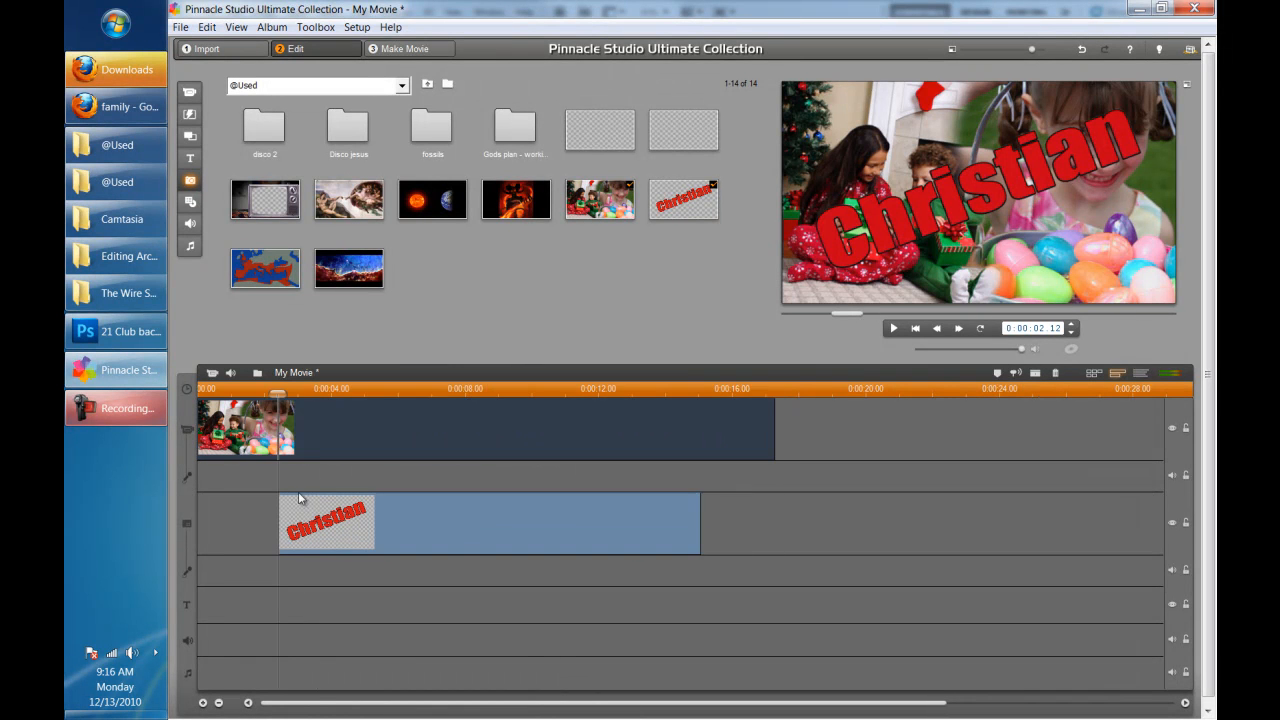
- Animate the "Christian" label from maximum zoom, panned out of the picture, to its default size and position at the end
double_click(320, 440)
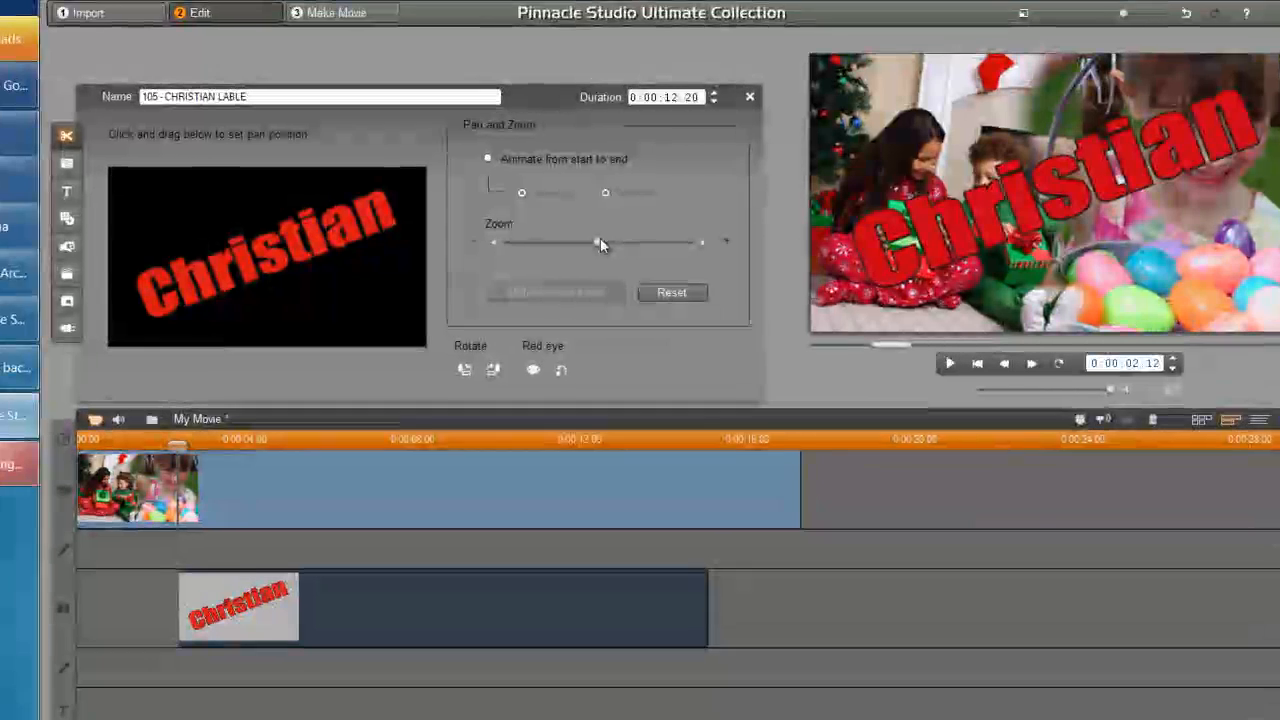
left_click_drag(613, 233, 735, 248)
left_click_drag(380, 220, 244, 140)
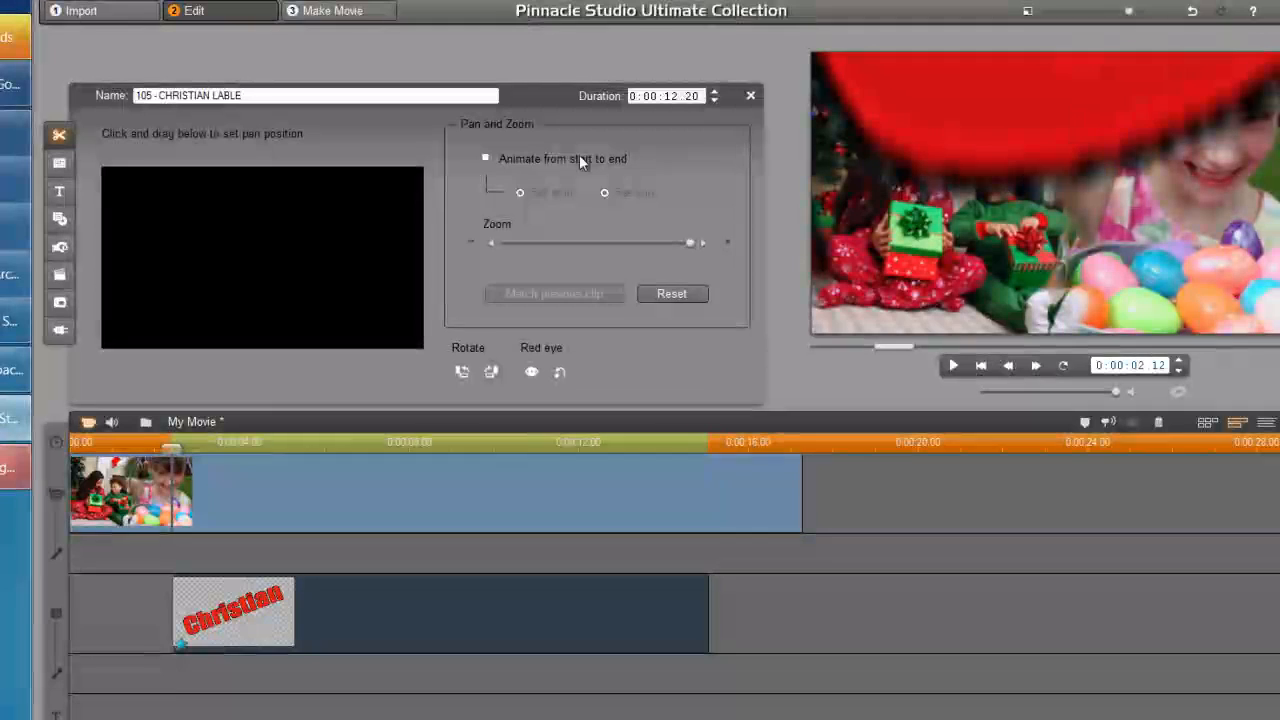
left_click(486, 157)
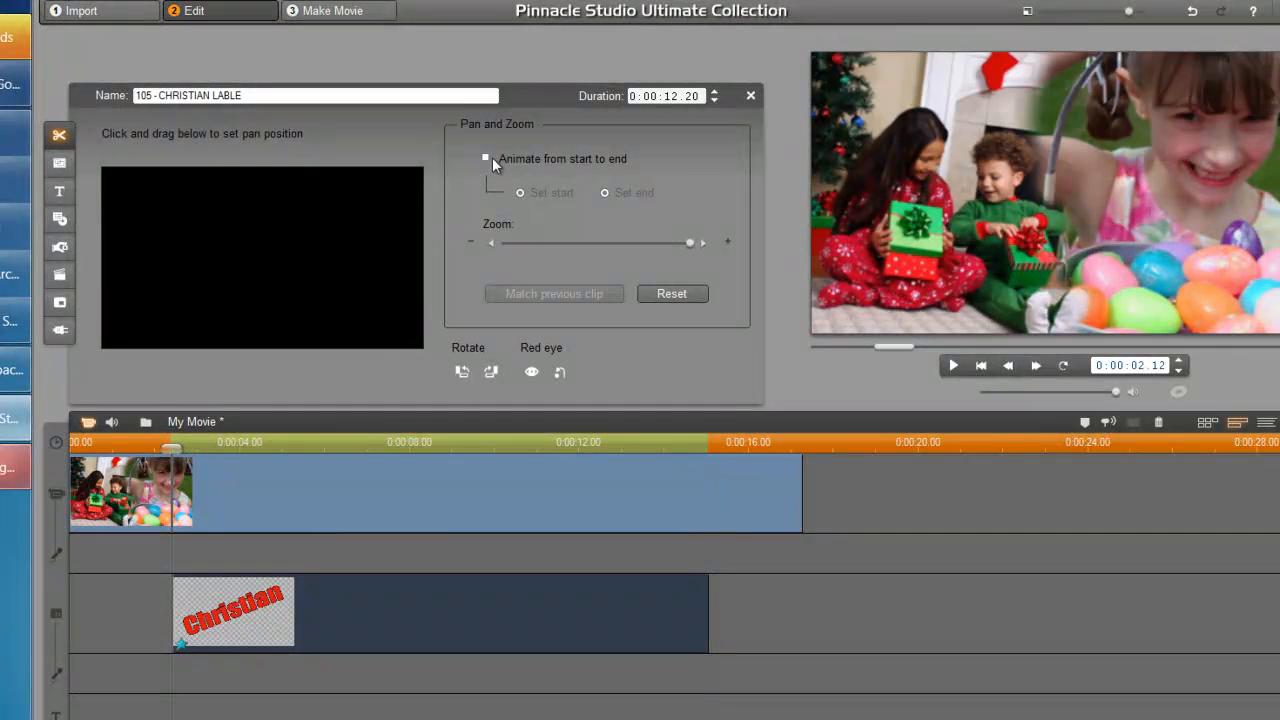
left_click(671, 296)
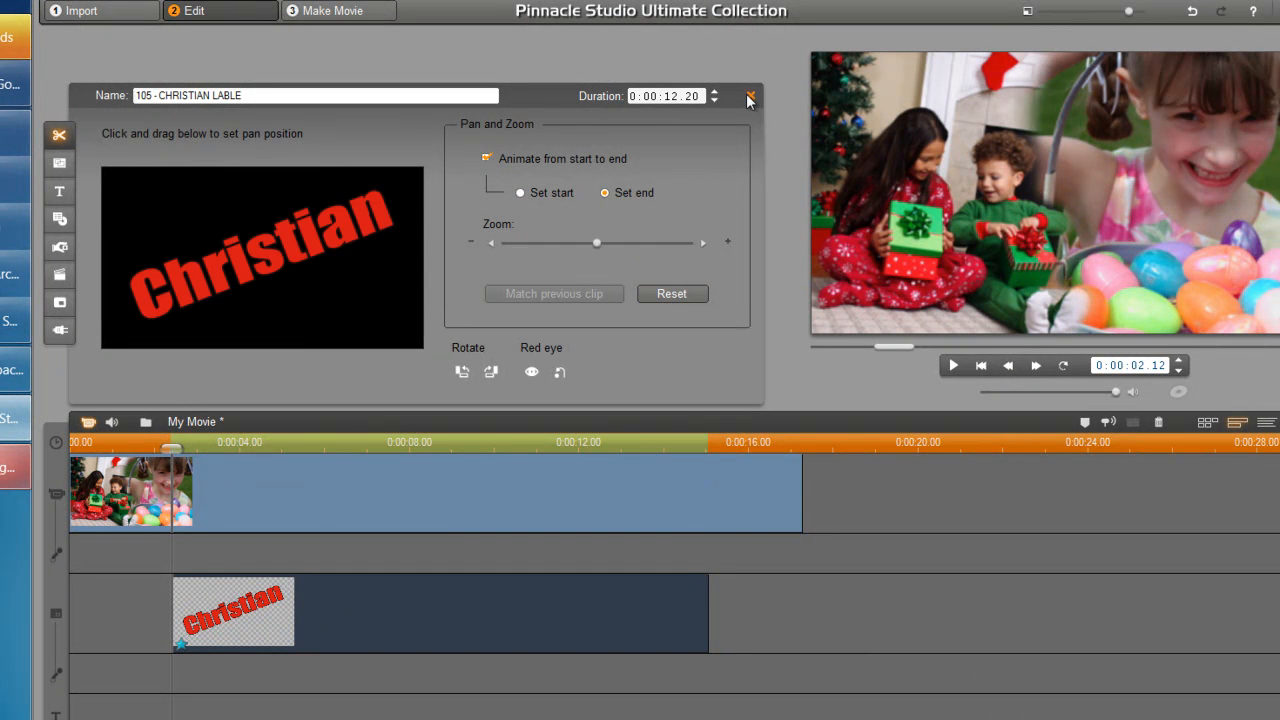
left_click(748, 98)
- Split the "Christian" label clip at 0:00:02.25 and match the second part's starting pan and zoom to the previous clip
left_click_drag(172, 448, 190, 449)
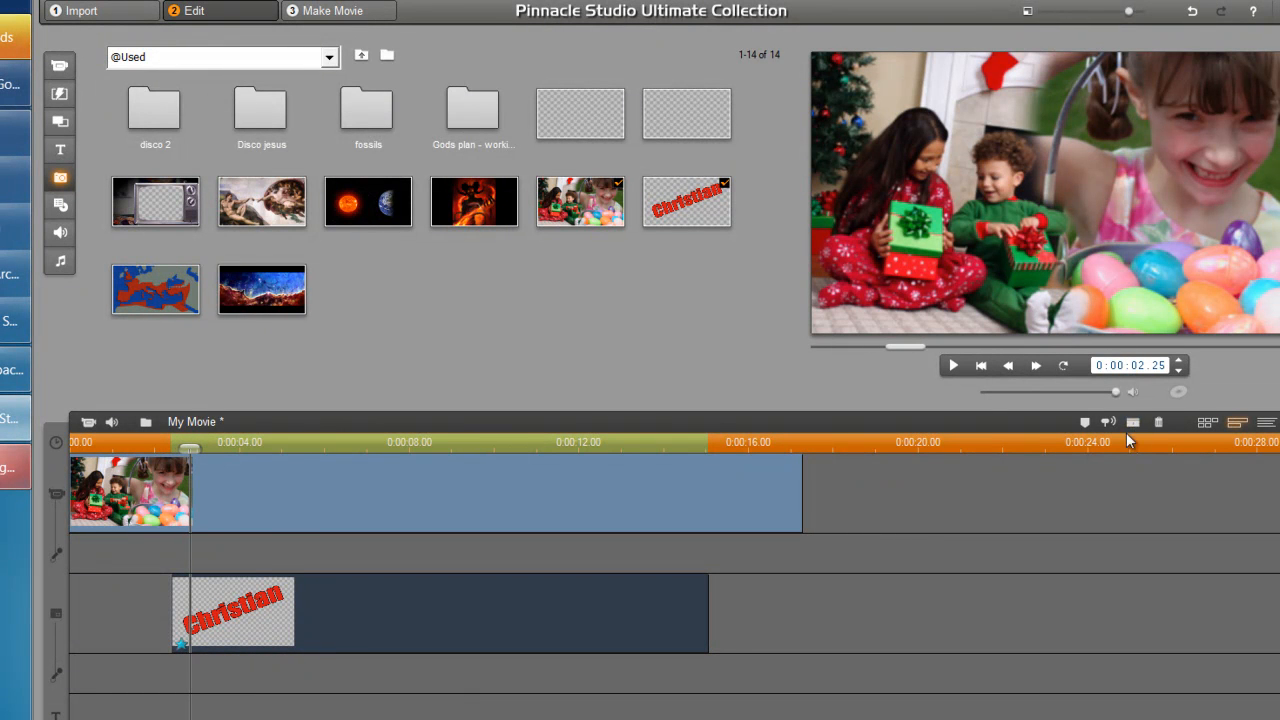
left_click_drag(418, 620, 436, 620)
double_click(252, 606)
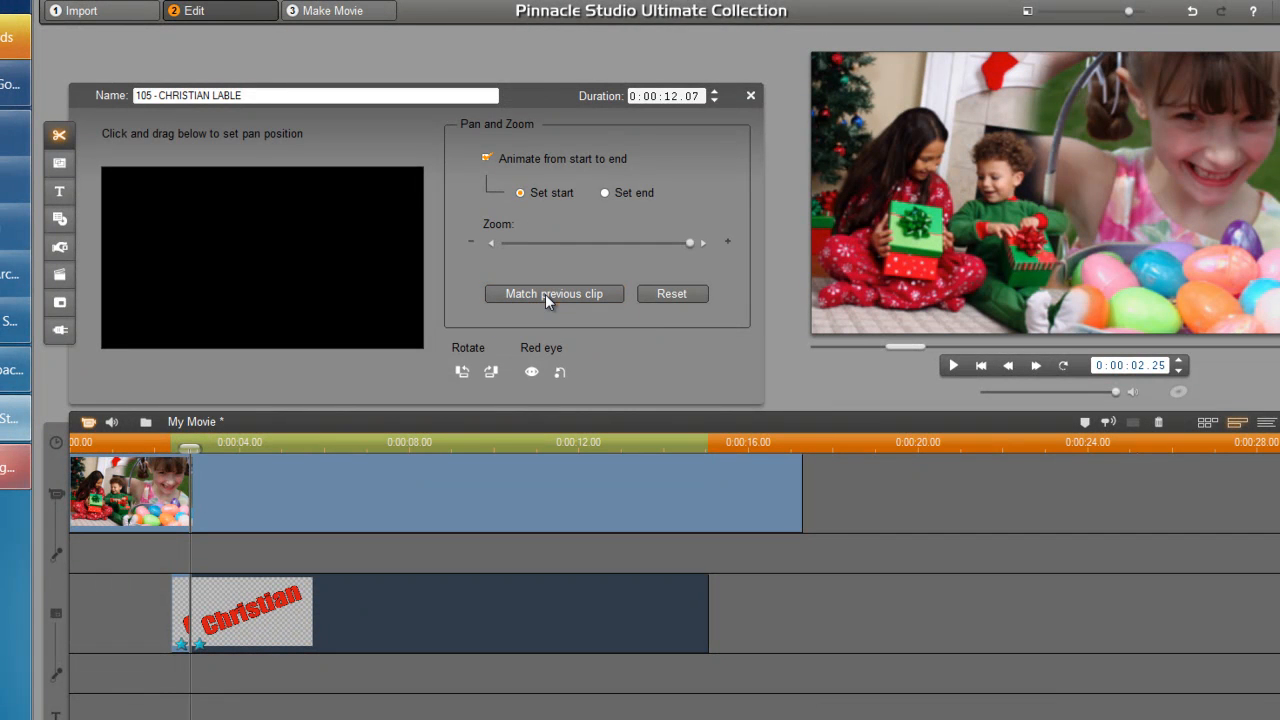
left_click(545, 294)
left_click(750, 95)
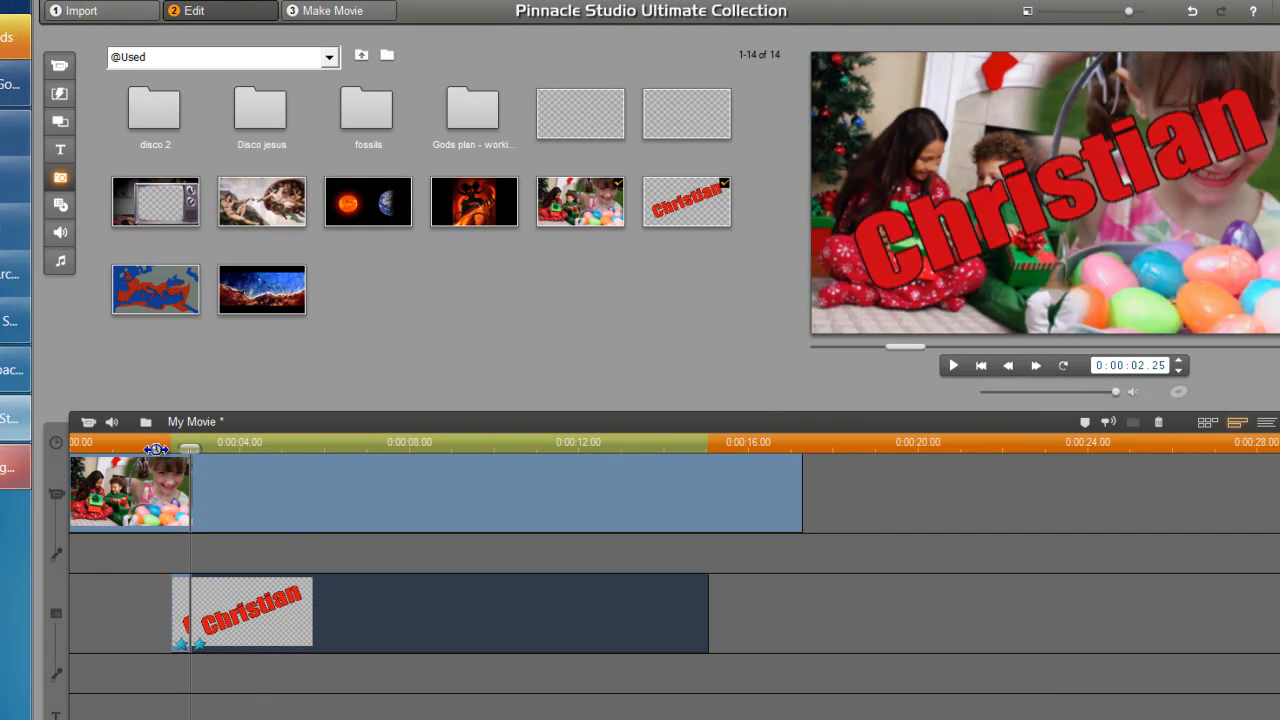
- Play back the label's entrance, shorten its first part, and move the second part against it at 0:00:02.23
left_click_drag(150, 450, 477, 446)
key("space")
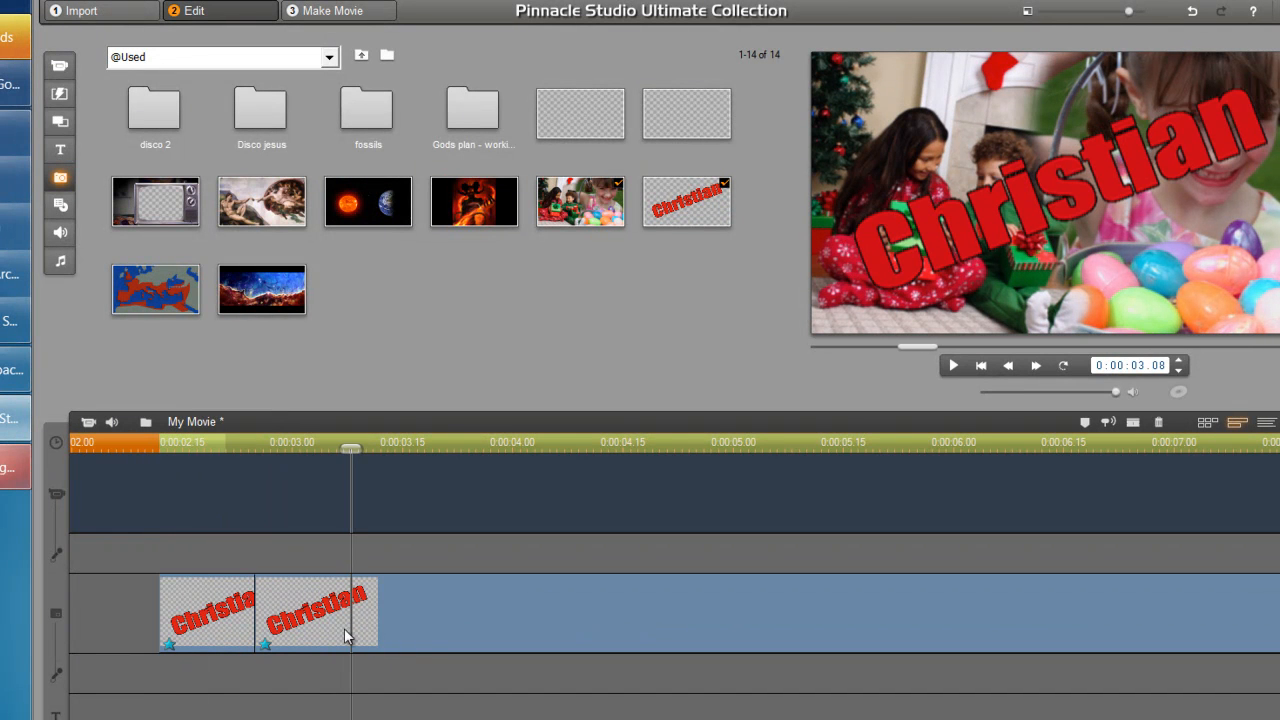
left_click(164, 612)
left_click_drag(254, 607, 218, 607)
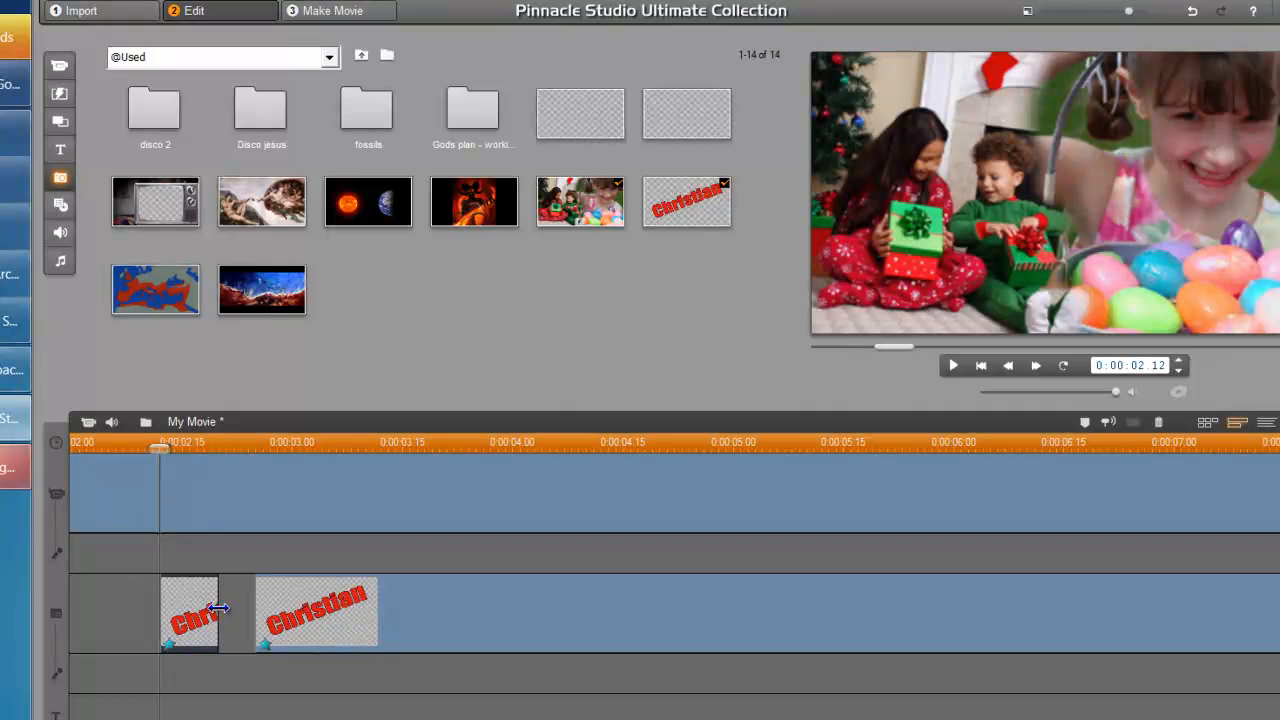
key("space")
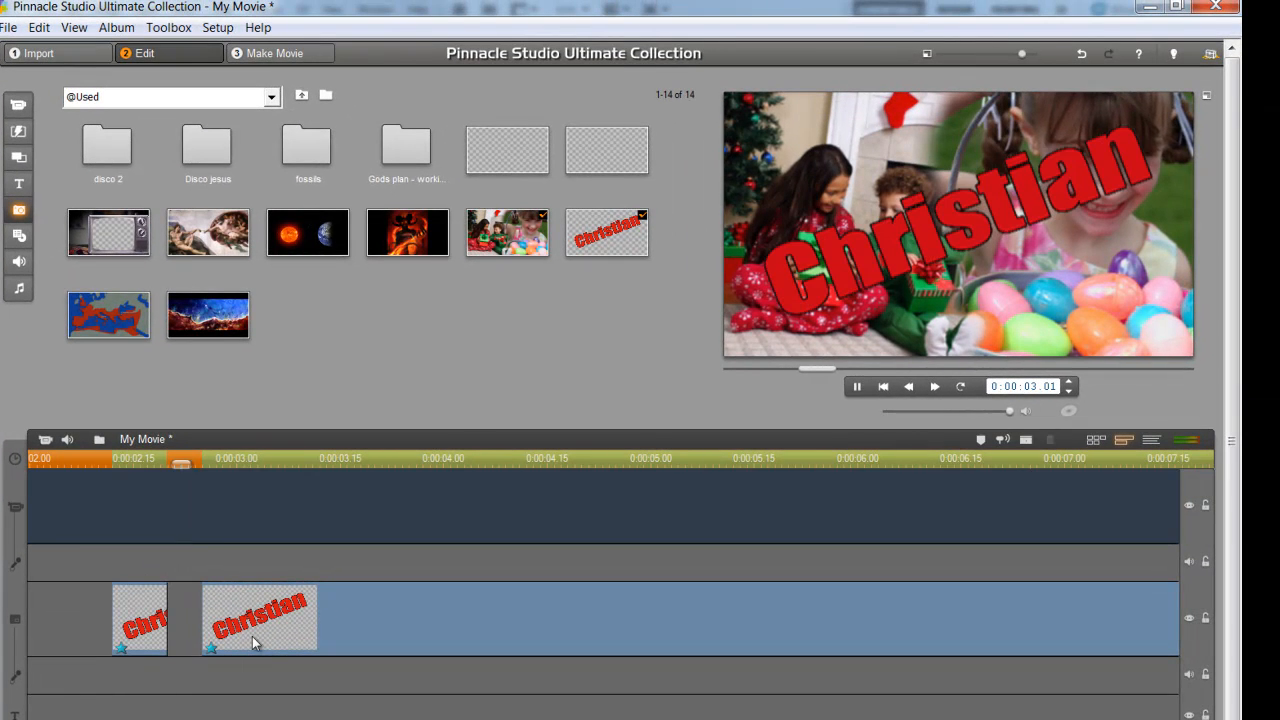
left_click(225, 627)
left_click_drag(225, 627, 188, 615)
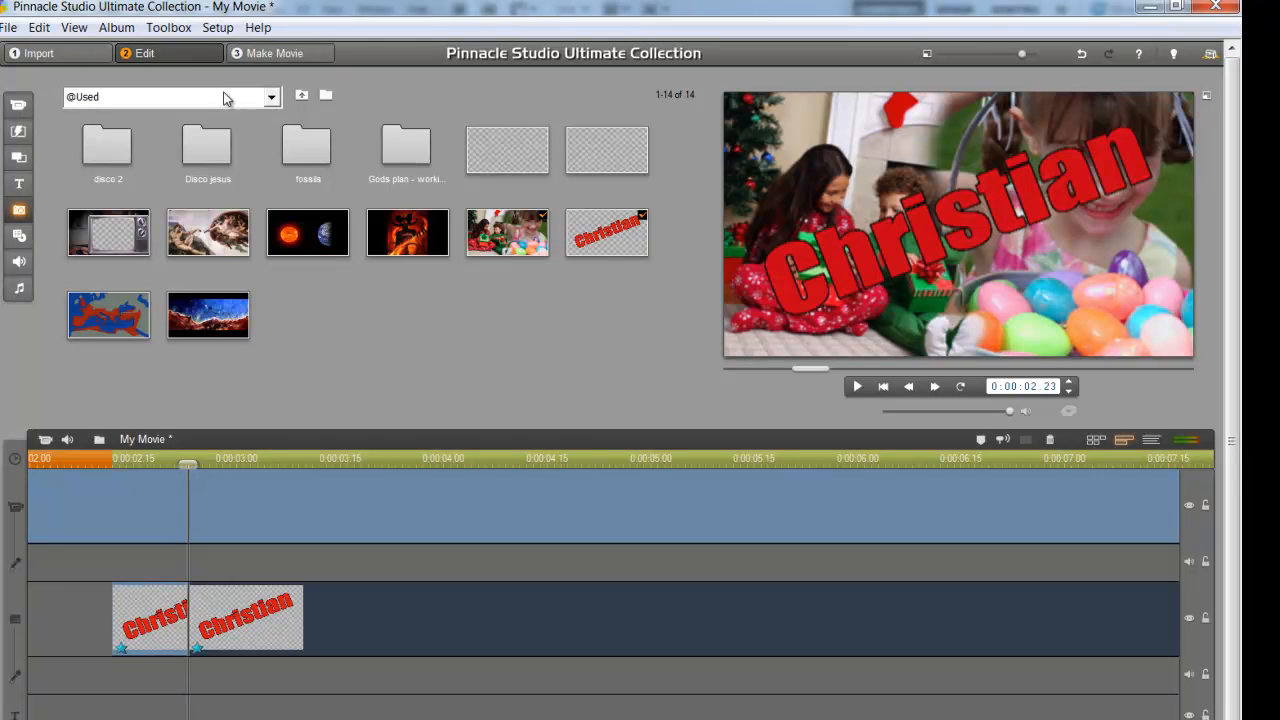
- Grab the video frame at 0:00:02.23 and insert the still into the movie where the background clip is split
left_click(168, 27)
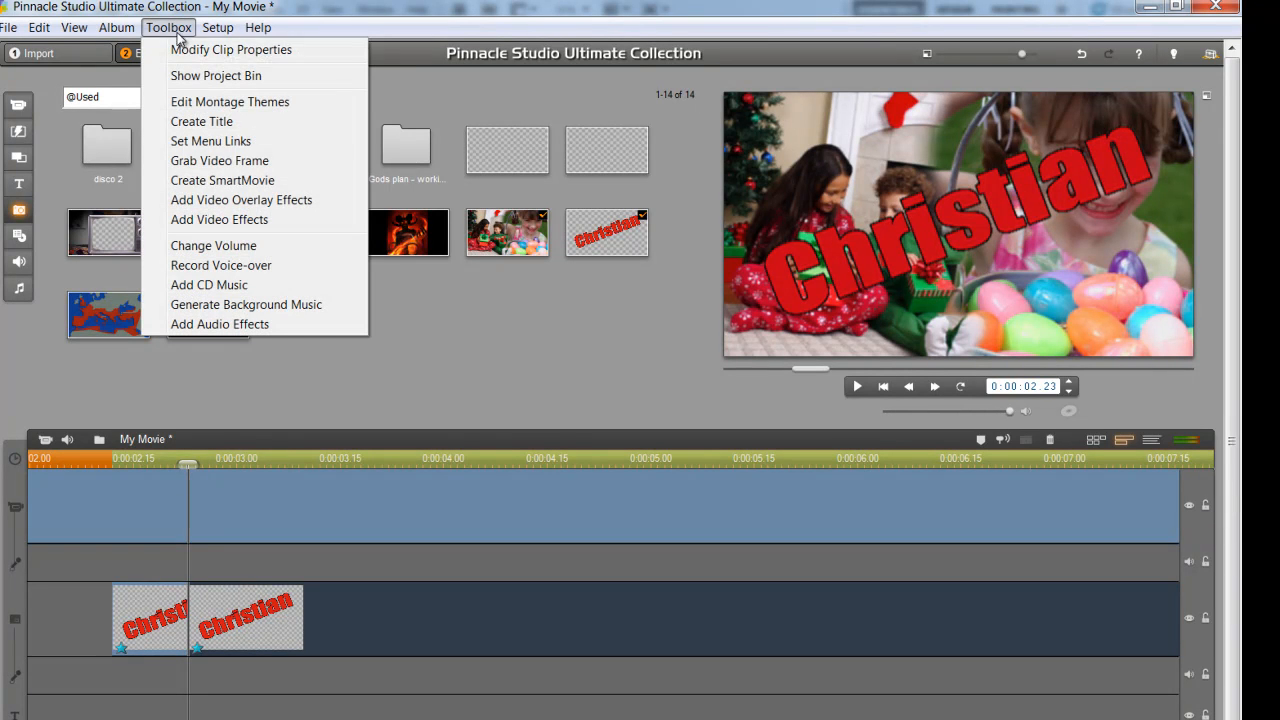
left_click(208, 161)
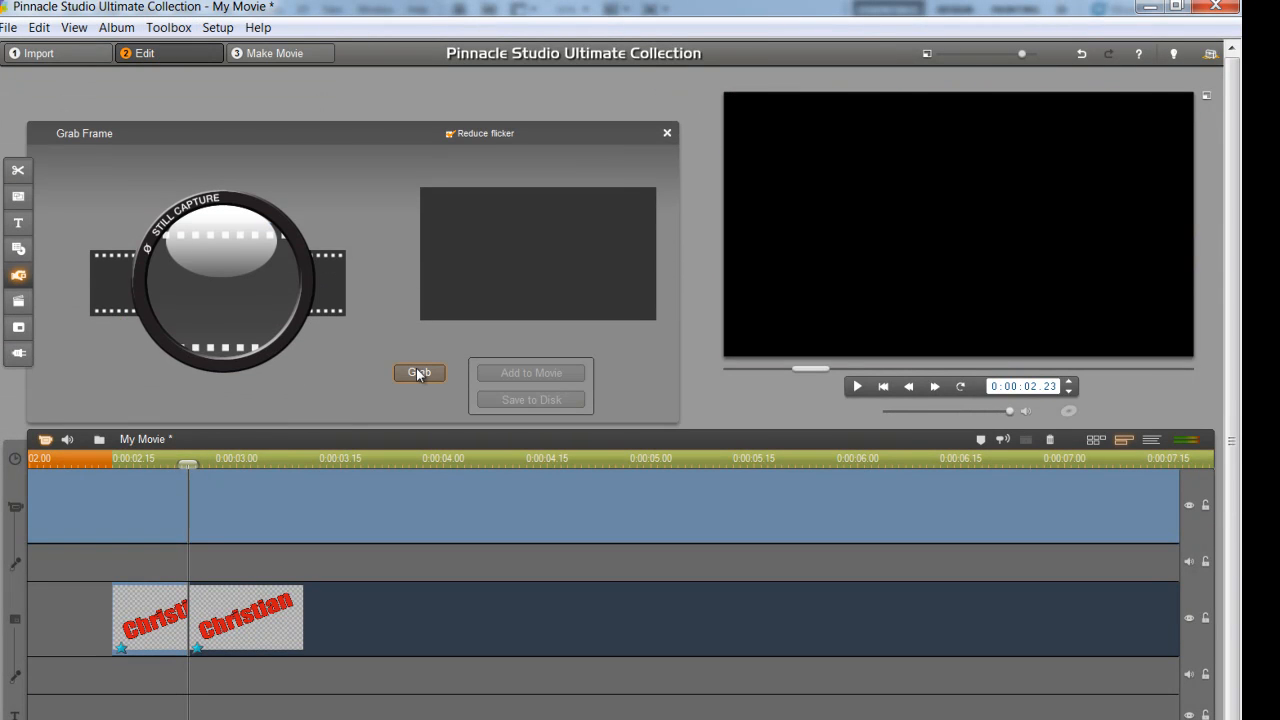
left_click(418, 372)
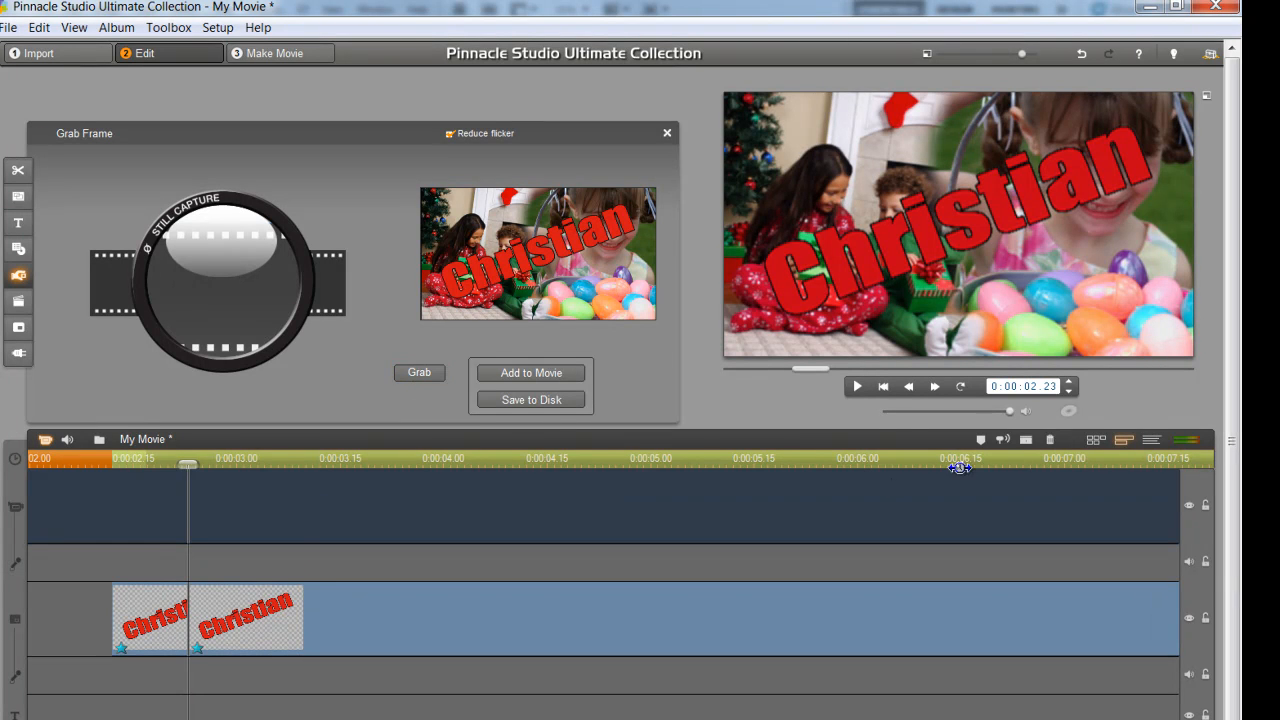
left_click(726, 471)
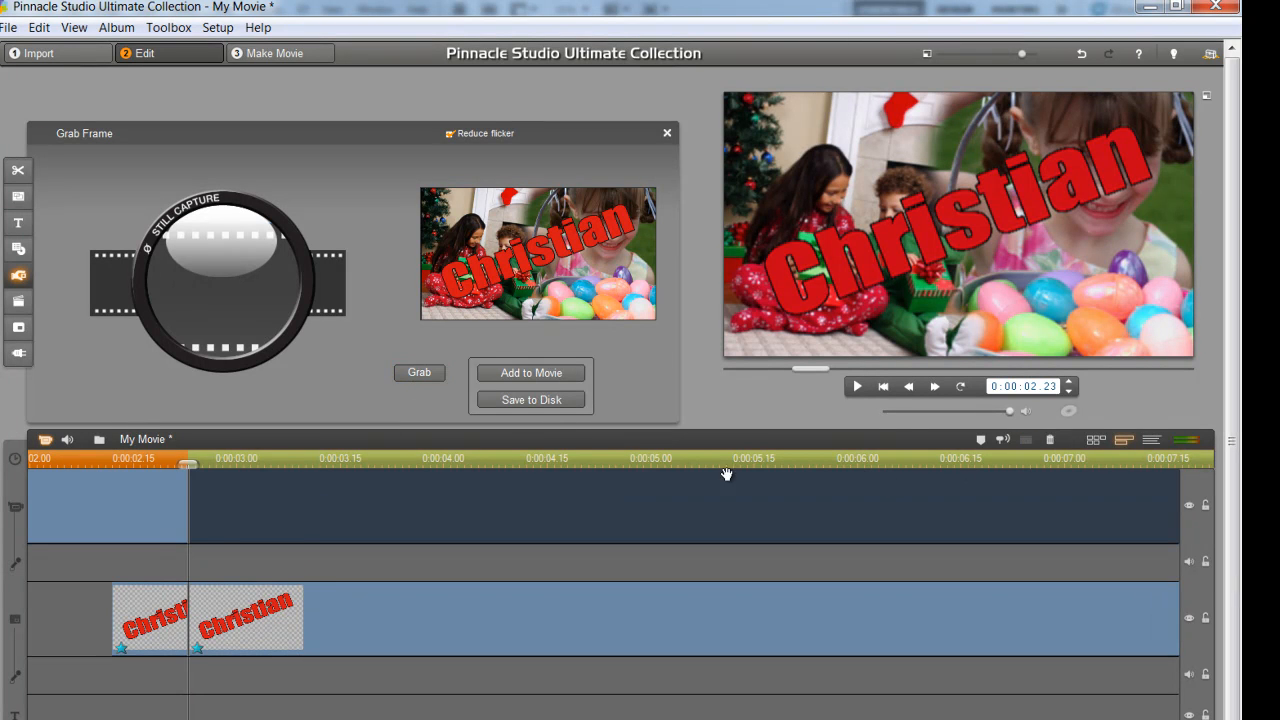
left_click(513, 372)
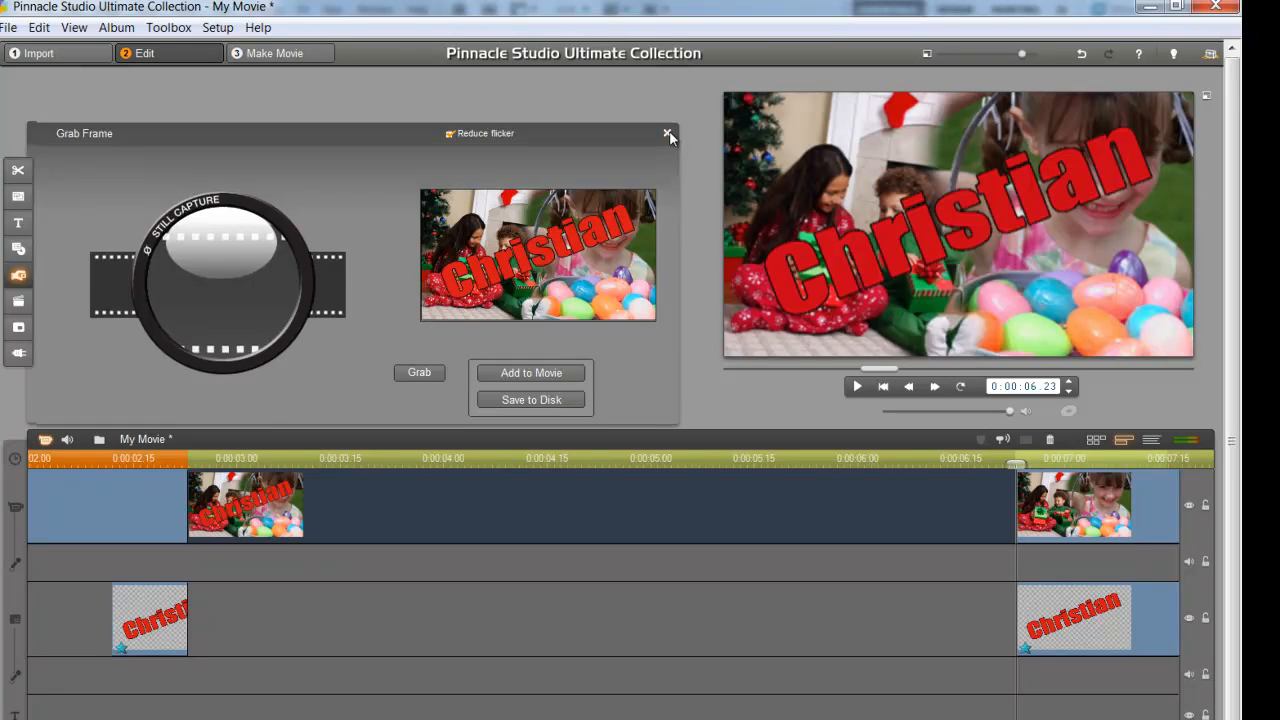
left_click(667, 133)
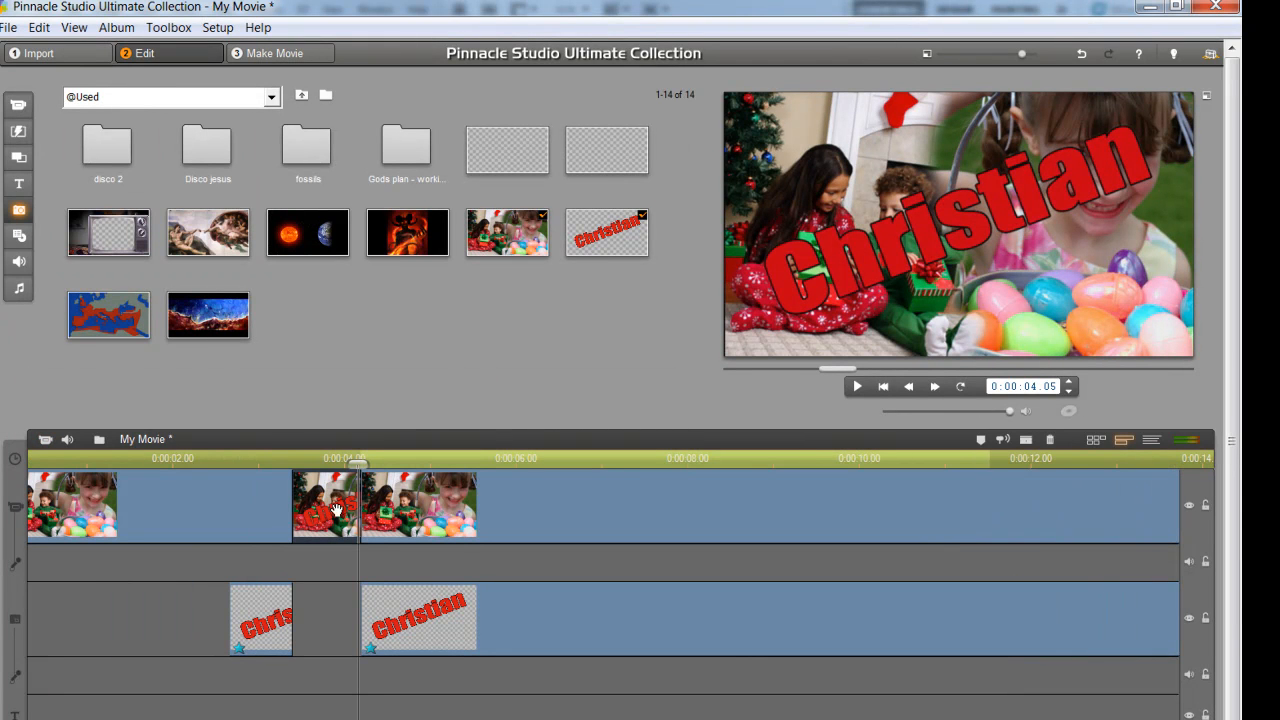
- Add the EarthQuake effect from Studio Ultimate RTFx to the inserted still clip, using The Big One preset
mouse_move(346, 460)
left_mouse_down()
mouse_move(315, 461)
mouse_move(327, 461)
left_mouse_up()
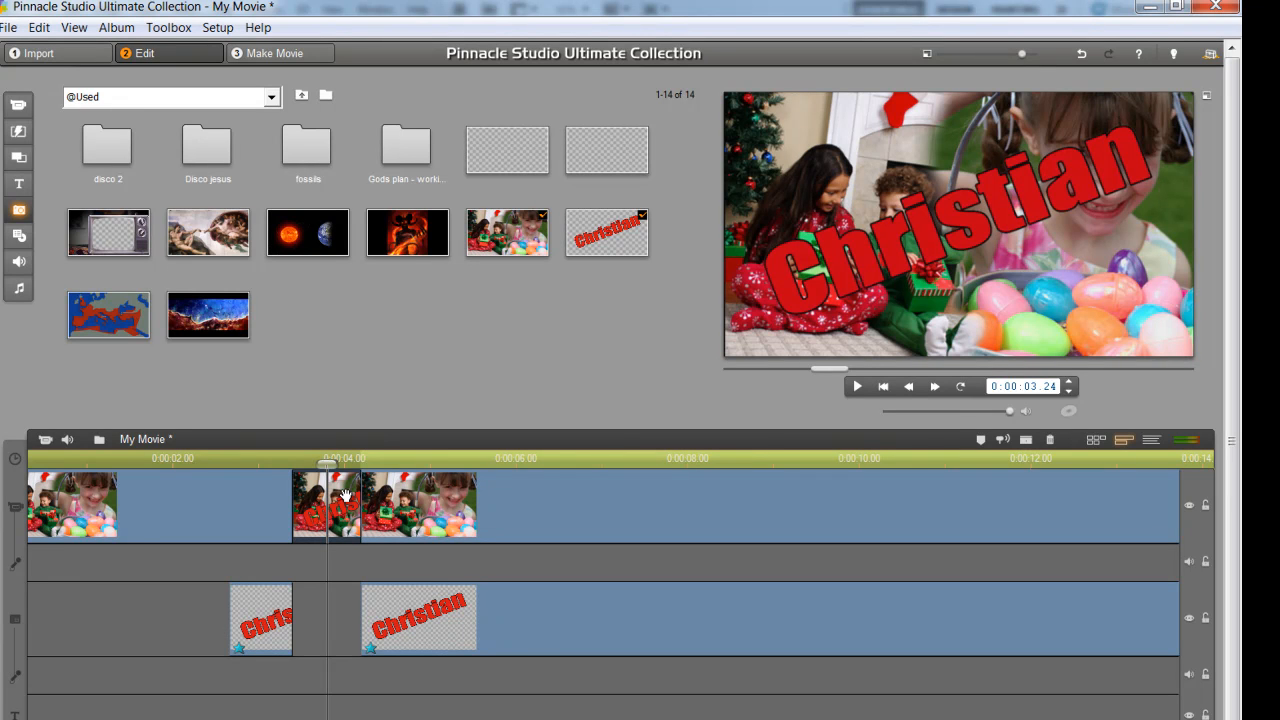
double_click(347, 544)
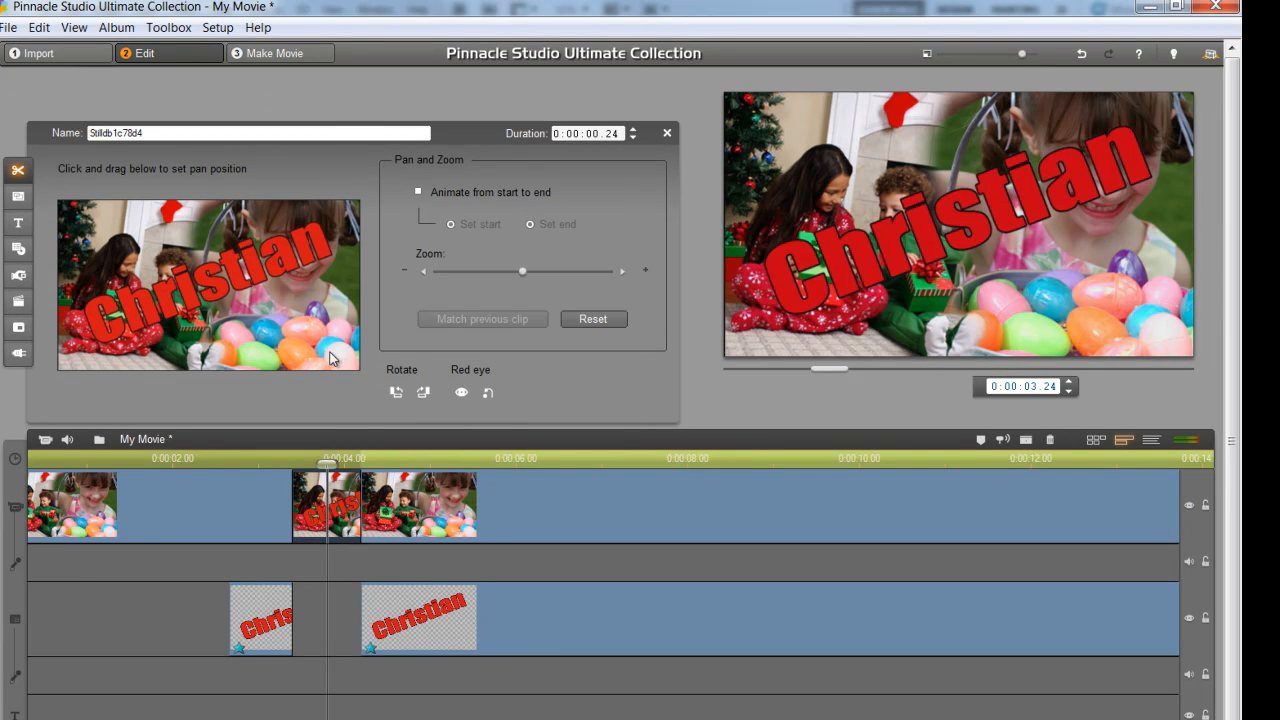
left_click(20, 354)
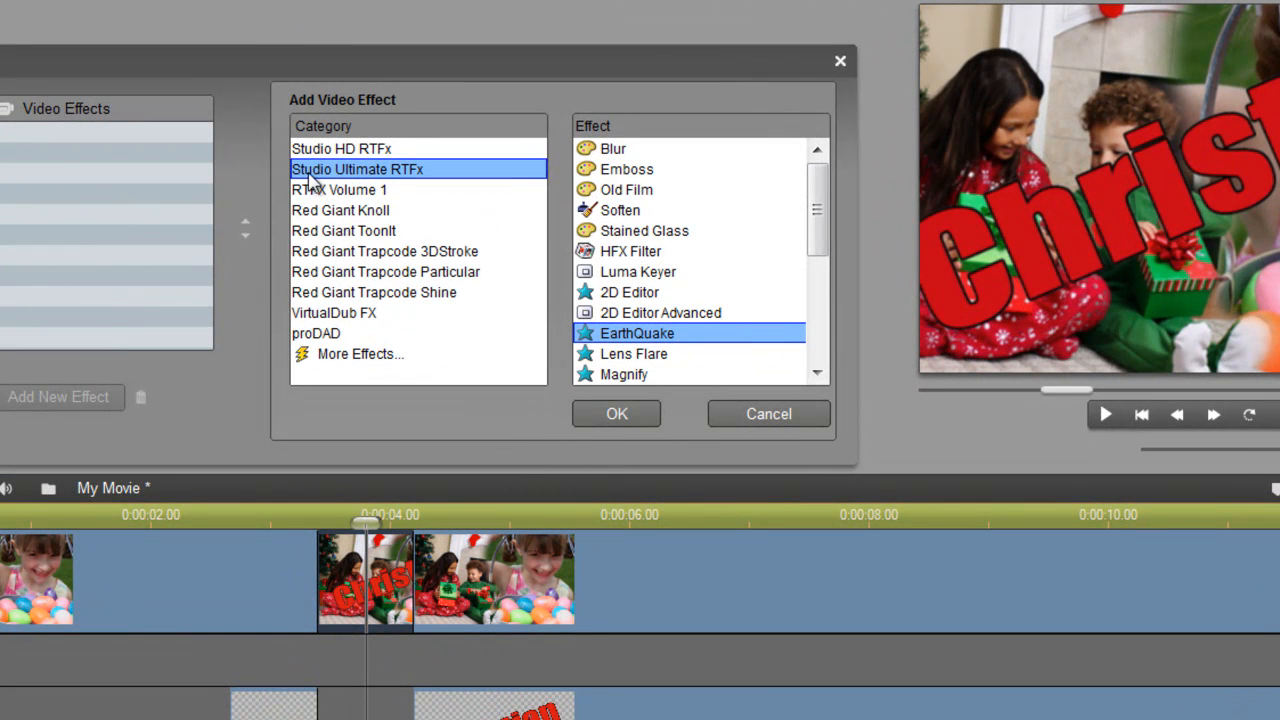
double_click(632, 338)
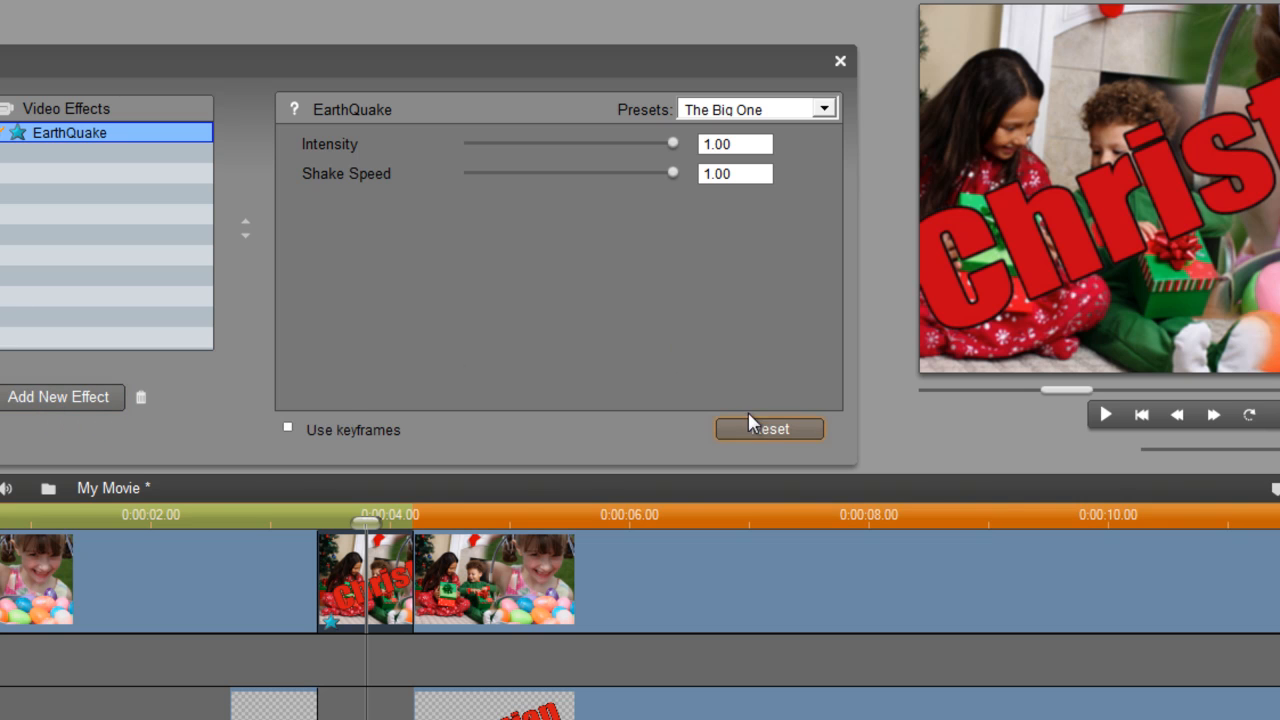
left_click(840, 61)
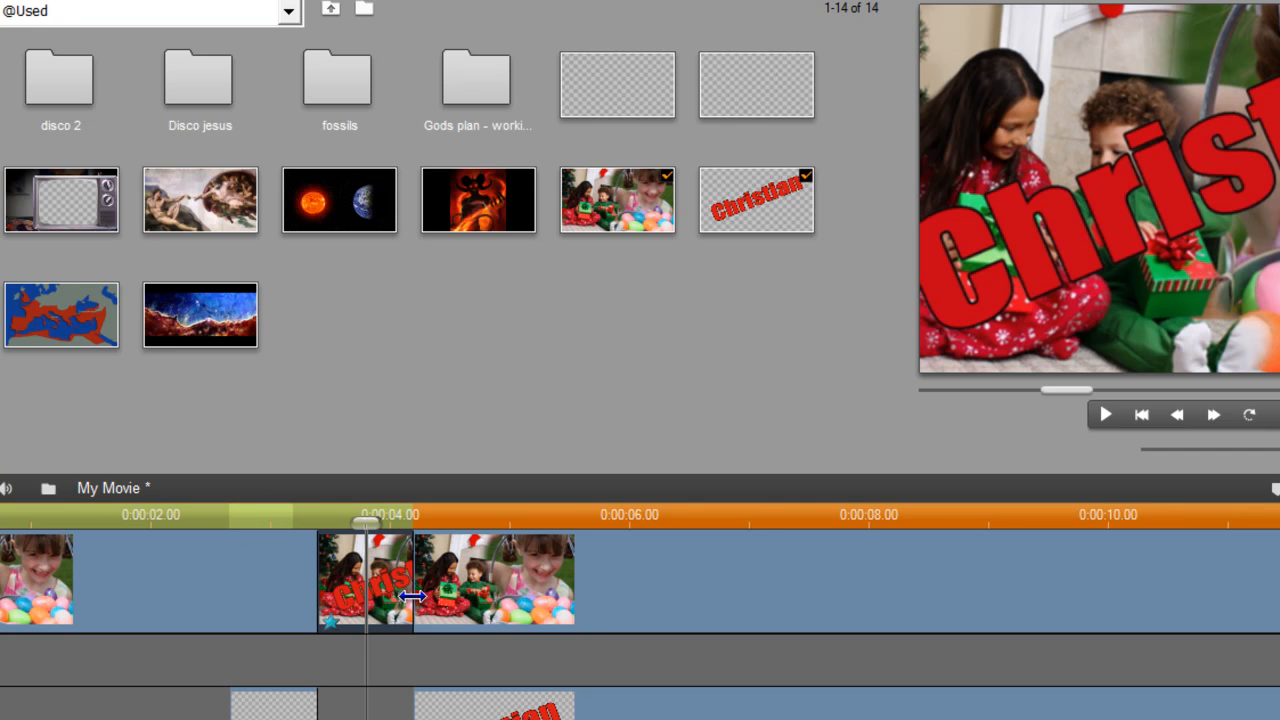
- Set the second "Christian" label clip's end position below the picture so it drops out of view, and return to the movie's start
left_click(484, 697)
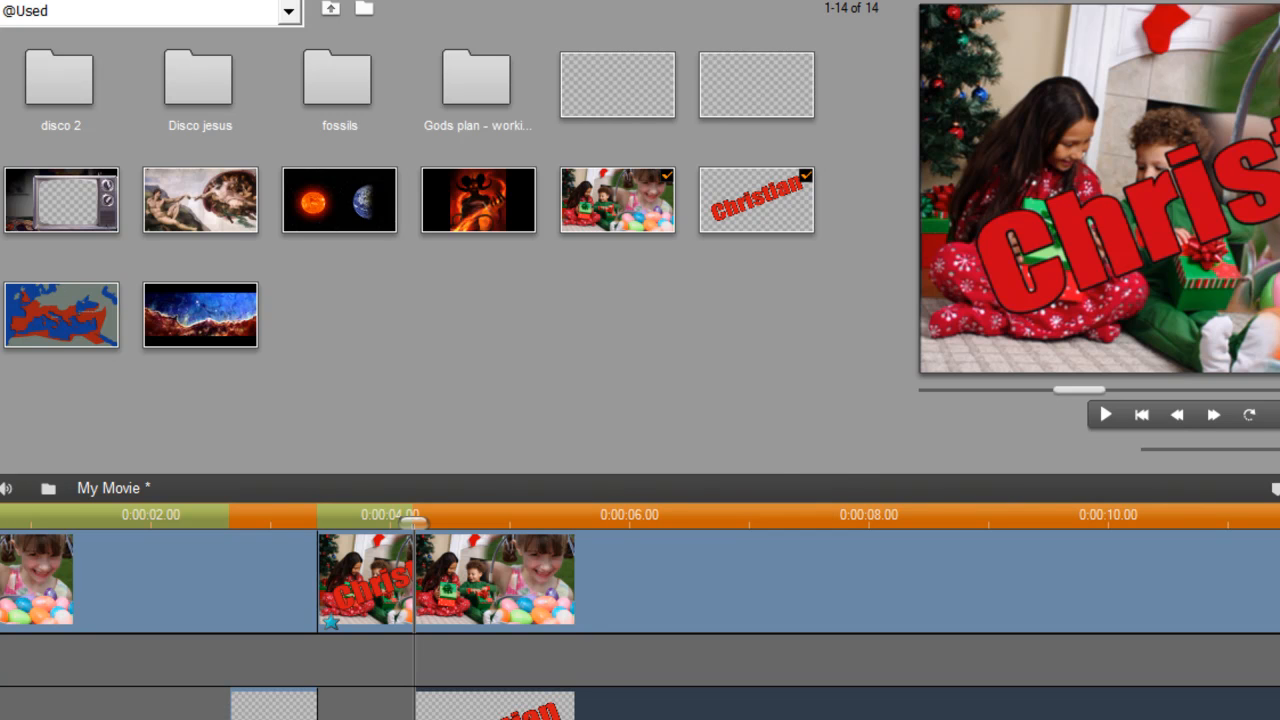
double_click(460, 700)
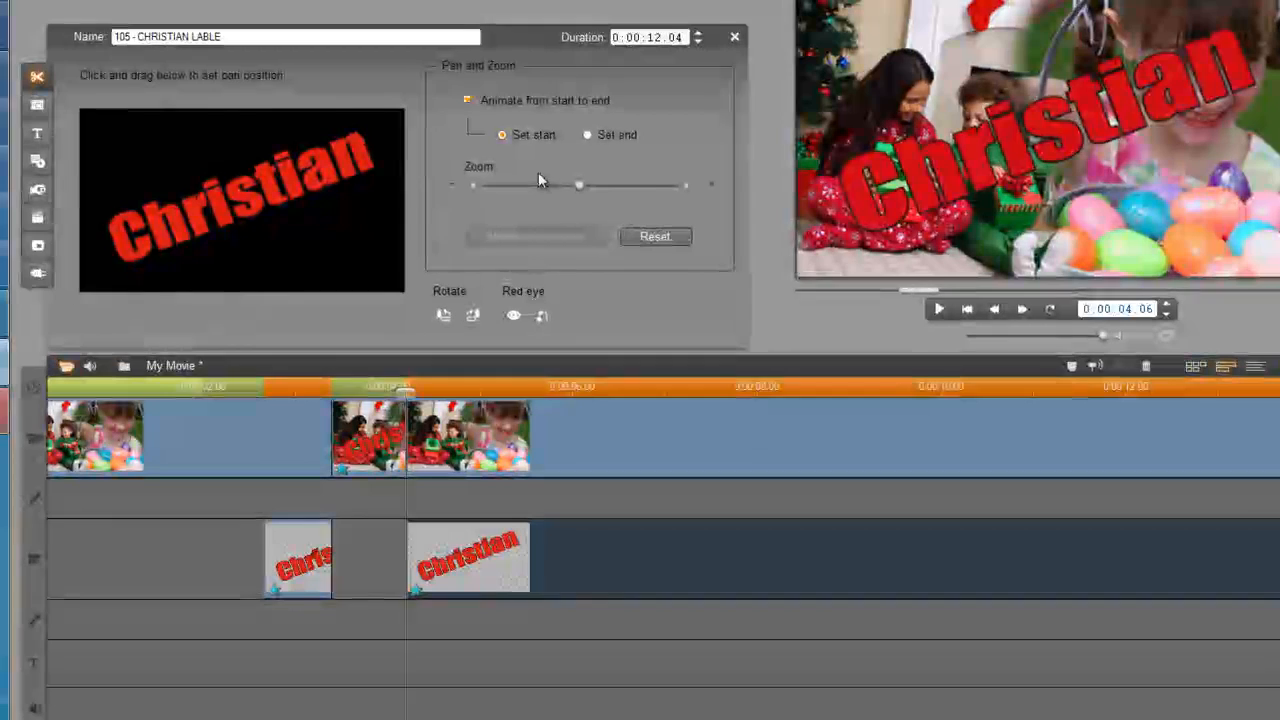
left_click(587, 135)
left_click_drag(303, 191, 297, 337)
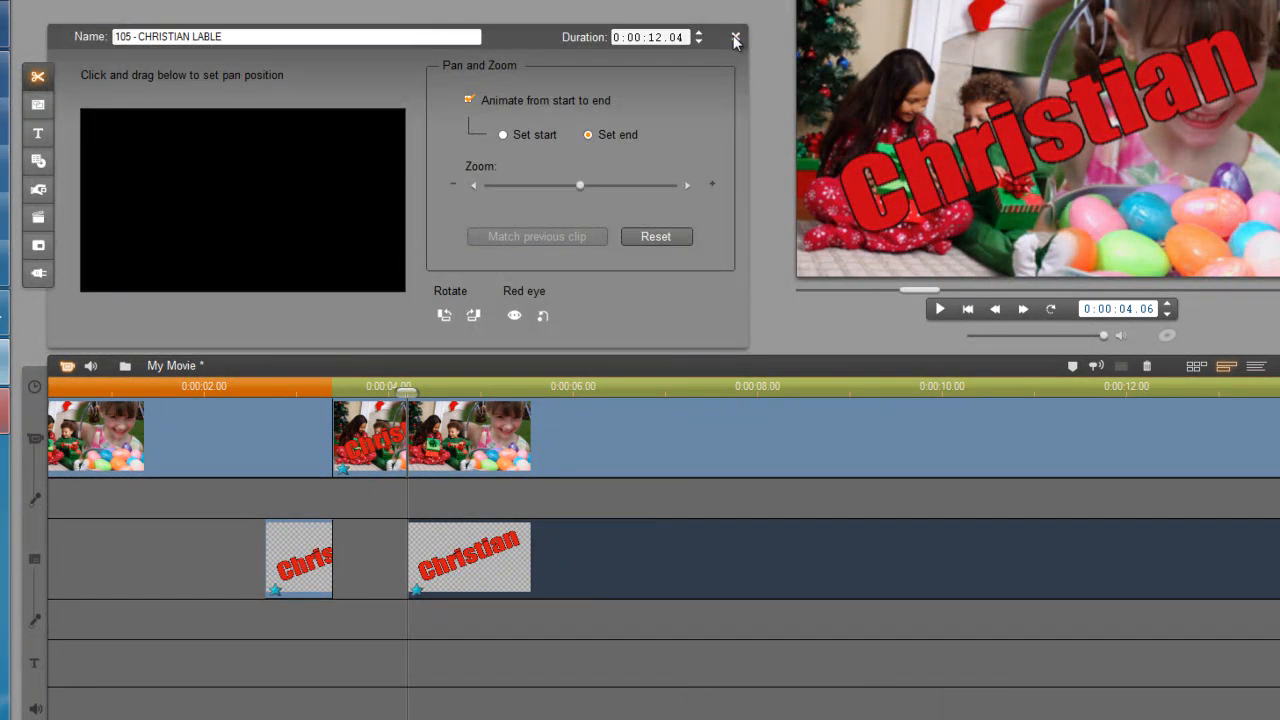
left_click(735, 38)
left_click(557, 388)
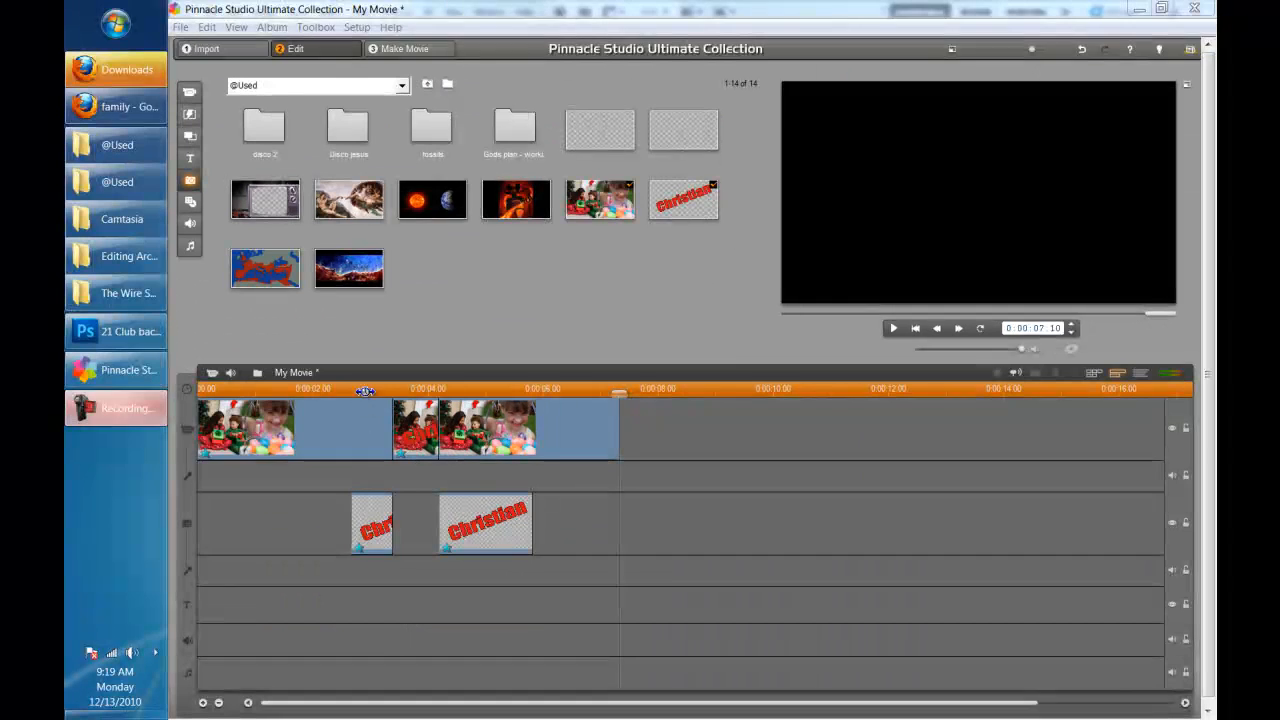
left_click(967, 309)
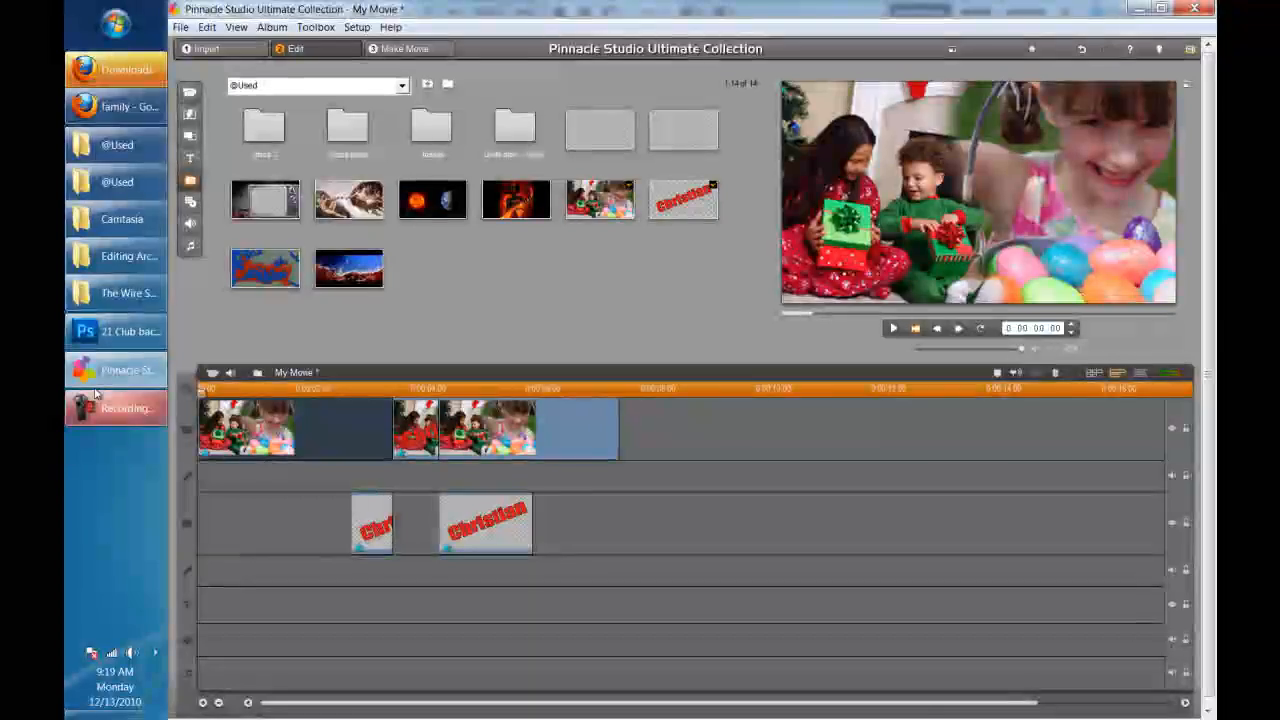